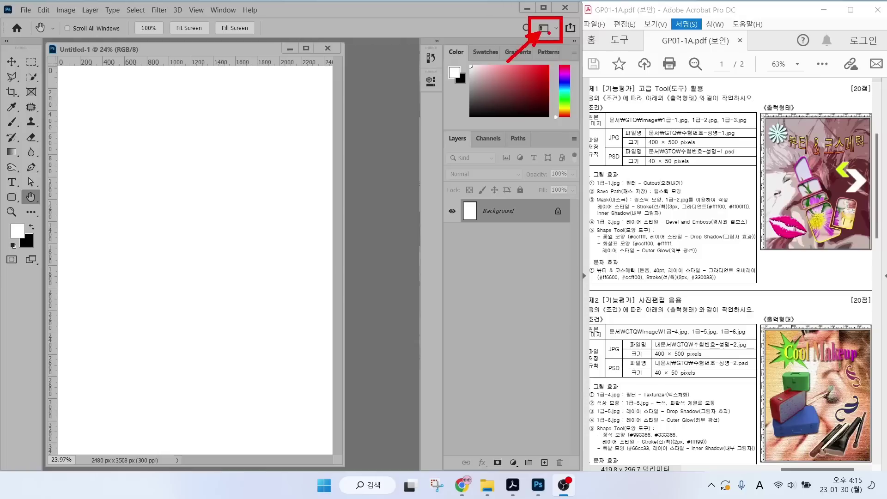
Detach and close the Layers and Paths panels, then reset the workspace to Essentials.
{"action": "left_click", "coordinate": [557, 26]}
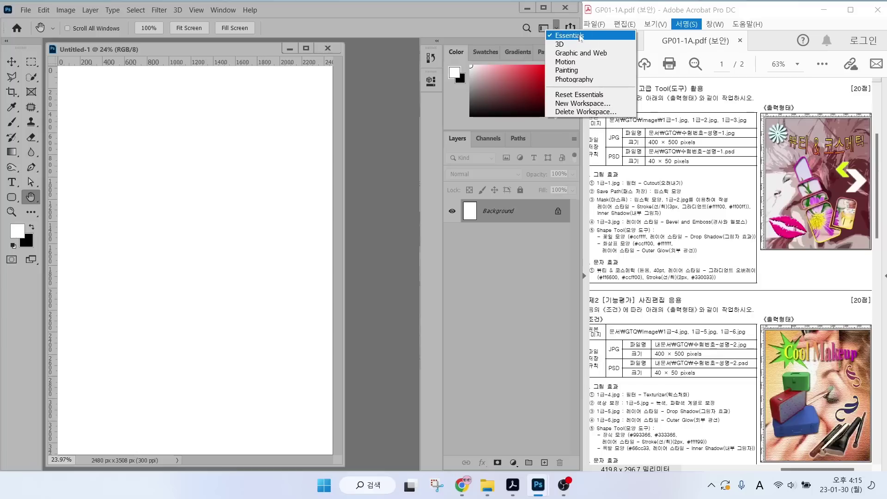
{"action": "left_click", "coordinate": [454, 140]}
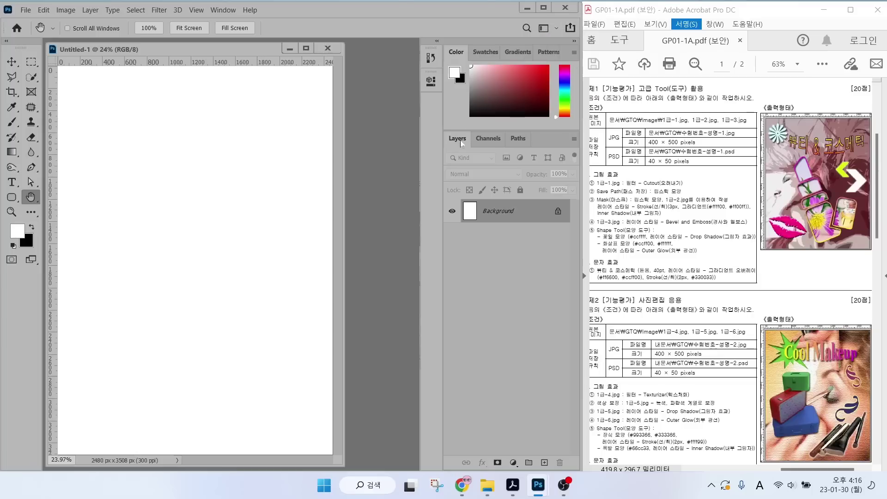
{"action": "left_click_drag", "start_coordinate": [454, 143], "coordinate": [292, 131]}
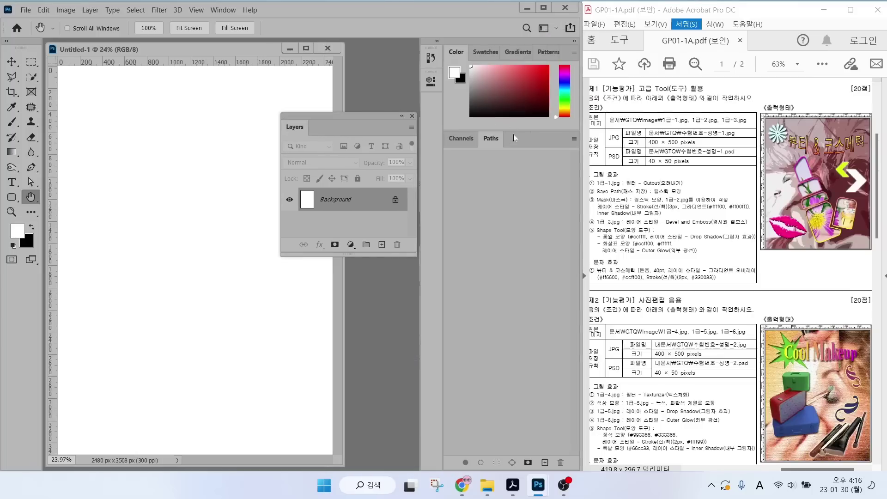
{"action": "left_click_drag", "start_coordinate": [468, 138], "coordinate": [326, 183]}
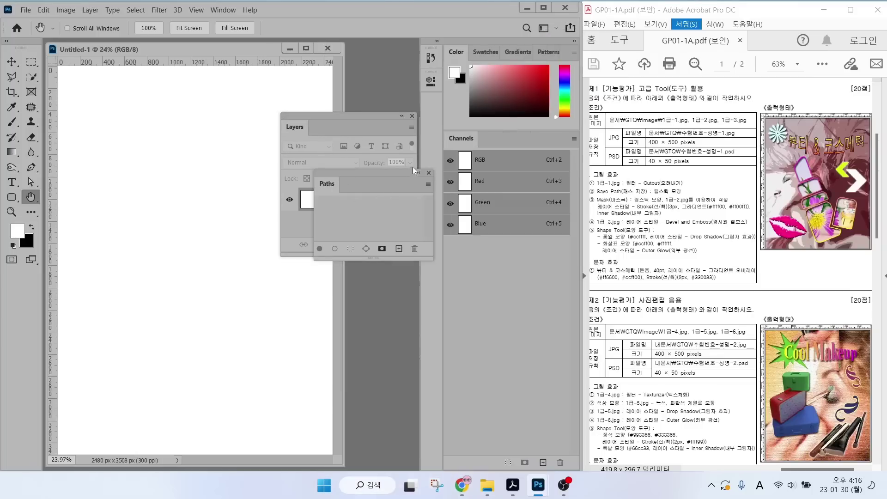
{"action": "left_click", "coordinate": [429, 173]}
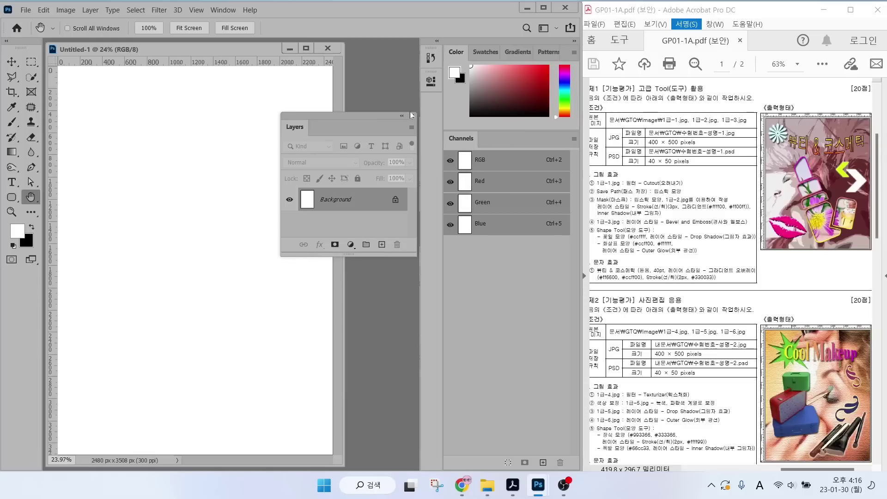
{"action": "left_click", "coordinate": [412, 117]}
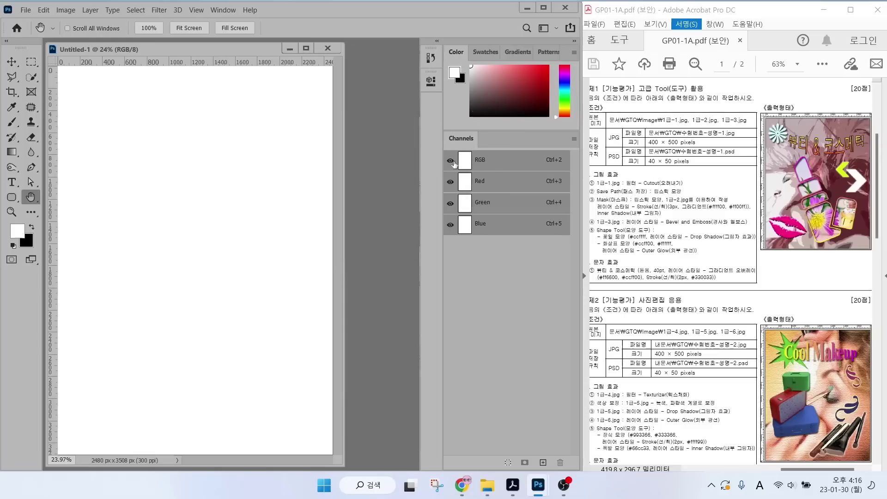
{"action": "left_click", "coordinate": [556, 28]}
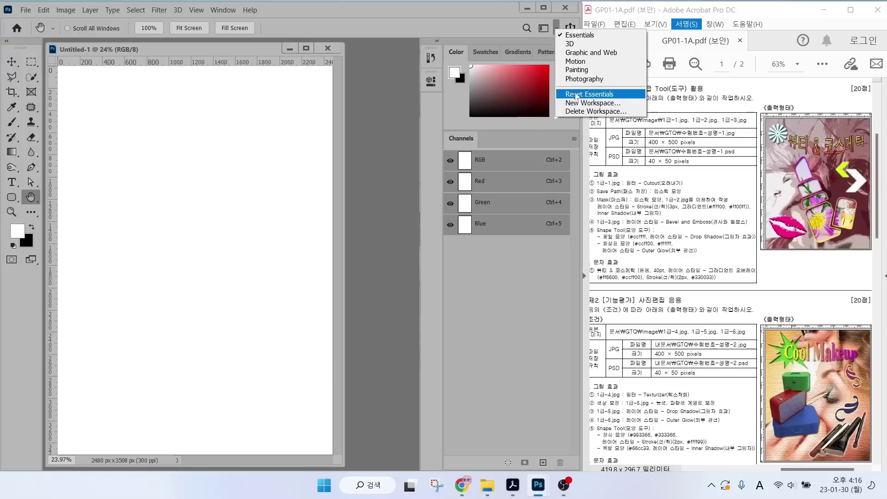
{"action": "left_click", "coordinate": [575, 95]}
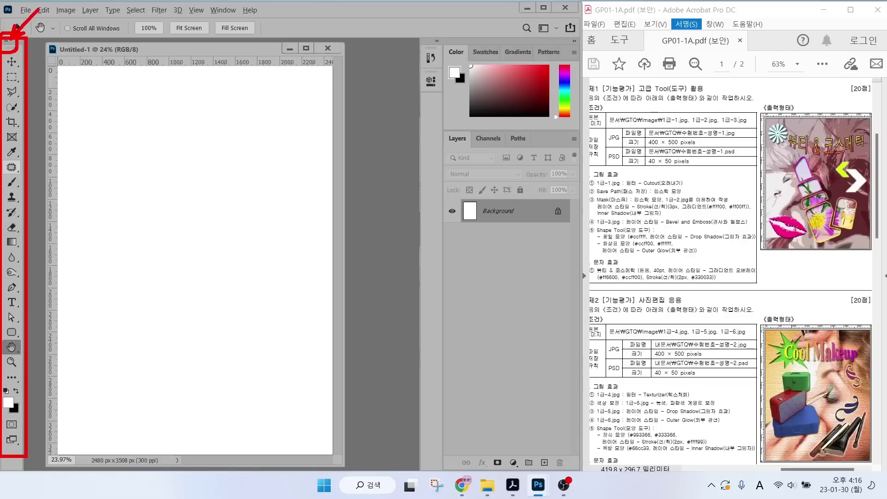
Switch the toolbar to two columns and open Preferences at the Workspace page.
{"action": "left_click", "coordinate": [6, 41]}
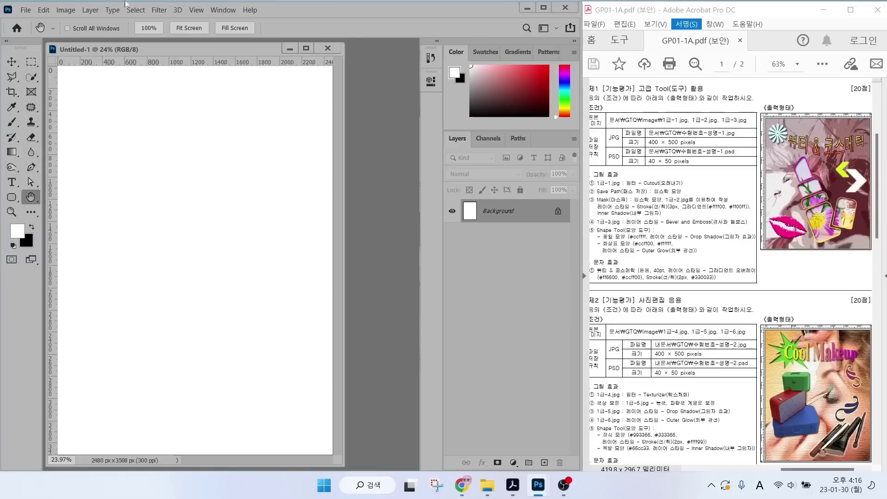
{"action": "left_click", "coordinate": [42, 10]}
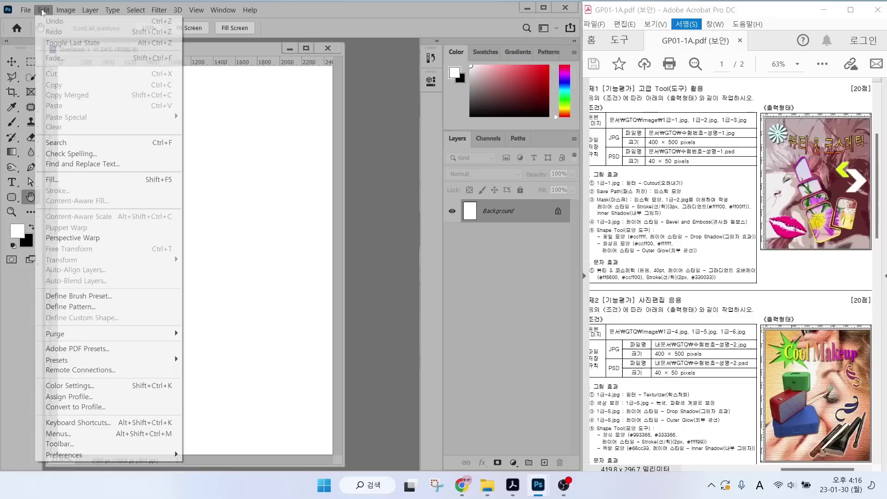
{"action": "mouse_move", "coordinate": [64, 456]}
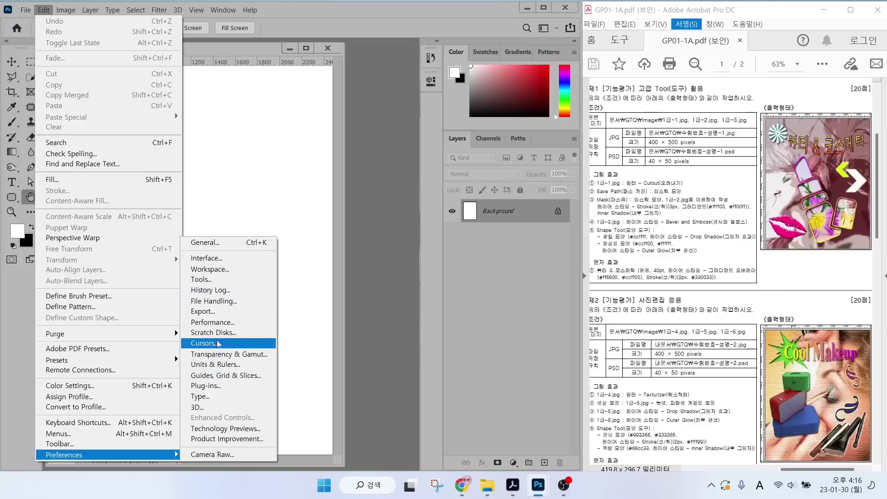
{"action": "left_click", "coordinate": [212, 270]}
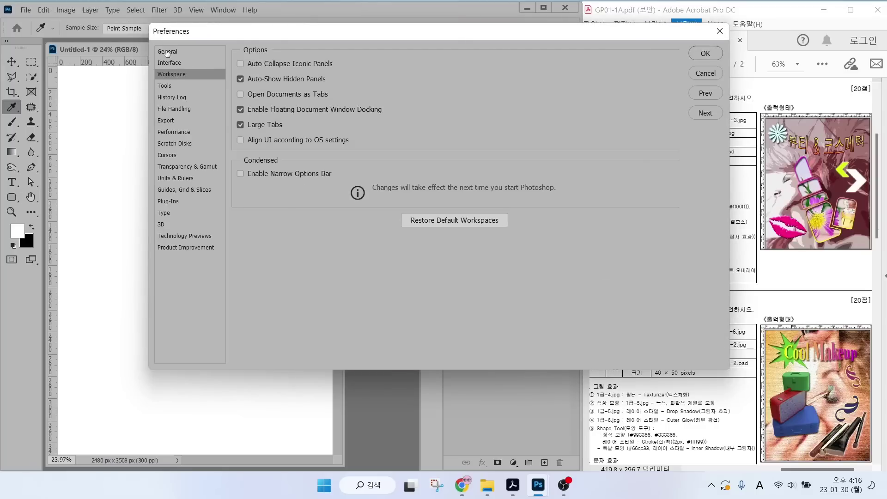
Browse the General, Interface, Workspace, Tools, History Log, File Handling and Export preference pages.
{"action": "left_click", "coordinate": [167, 52]}
{"action": "left_click", "coordinate": [164, 64]}
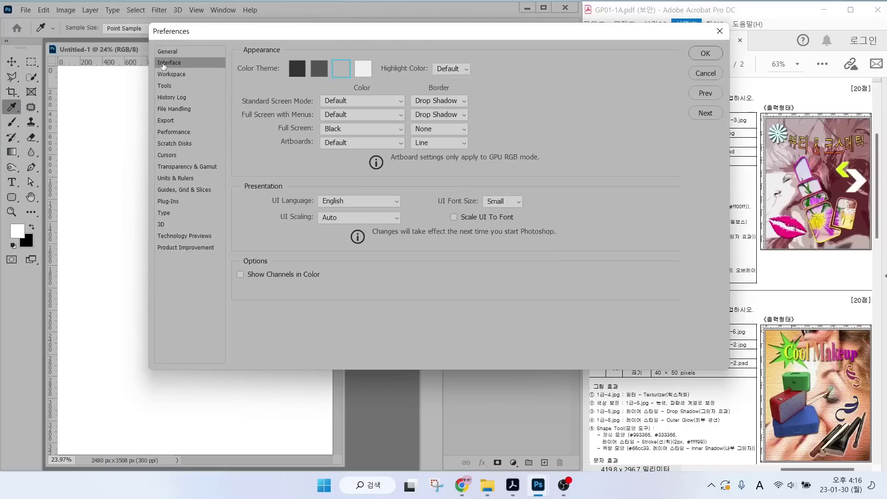
{"action": "left_click", "coordinate": [166, 74]}
{"action": "left_click", "coordinate": [164, 86]}
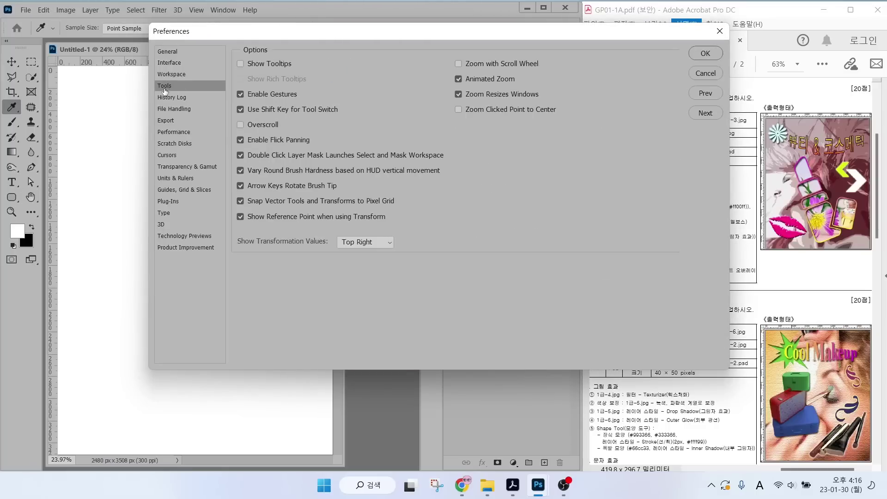
{"action": "left_click", "coordinate": [167, 99]}
{"action": "left_click", "coordinate": [167, 111]}
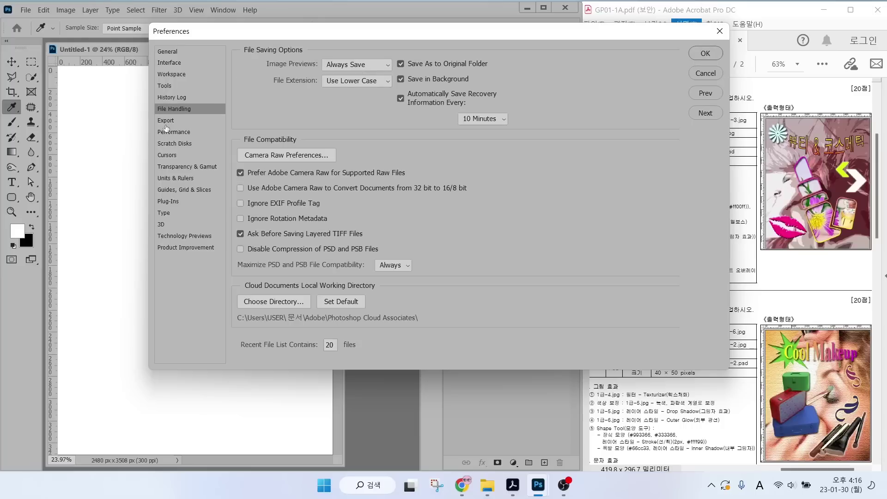
{"action": "left_click", "coordinate": [166, 121]}
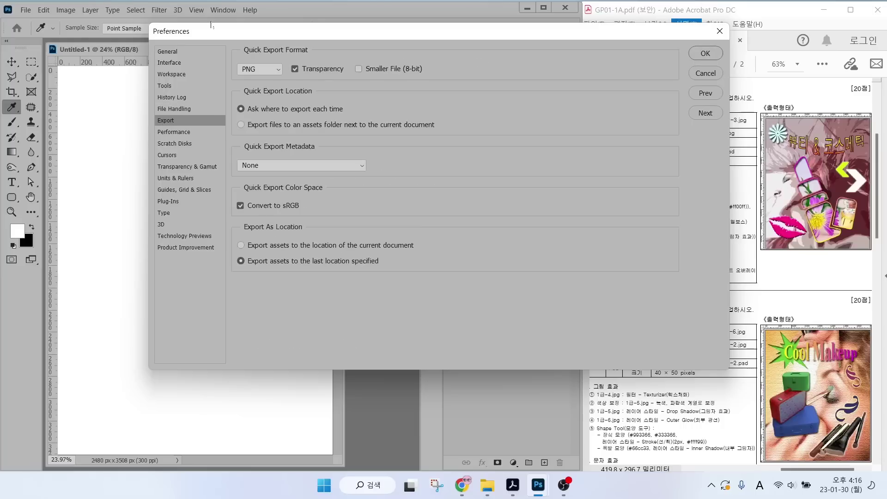
Return to the Interface preferences and look over its settings without changing them.
{"action": "left_click", "coordinate": [171, 64]}
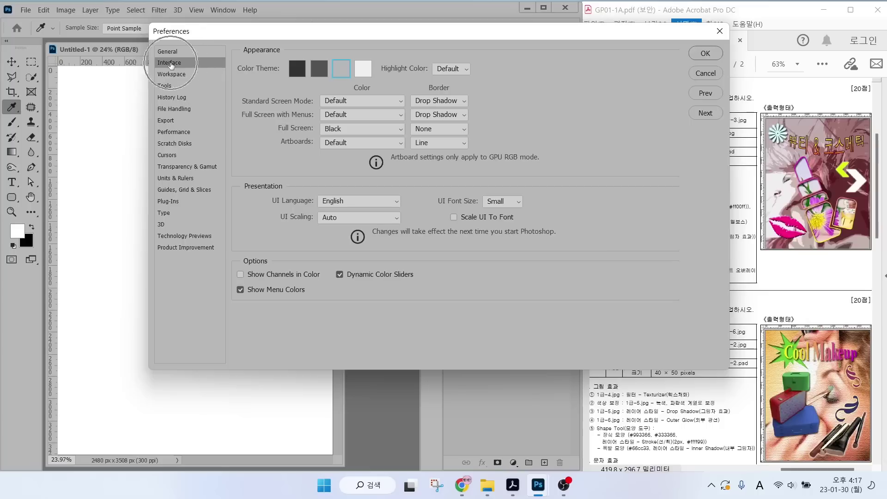
{"action": "left_click", "coordinate": [171, 64]}
{"action": "key", "text": "alt"}
{"action": "left_click_drag", "start_coordinate": [270, 51], "coordinate": [394, 86]}
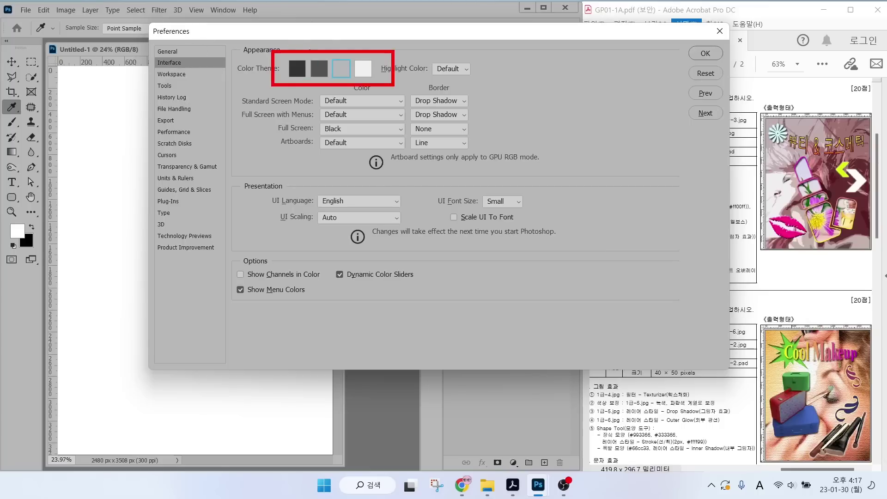
{"action": "left_click_drag", "start_coordinate": [249, 14], "coordinate": [292, 55]}
{"action": "left_click_drag", "start_coordinate": [365, 29], "coordinate": [341, 57]}
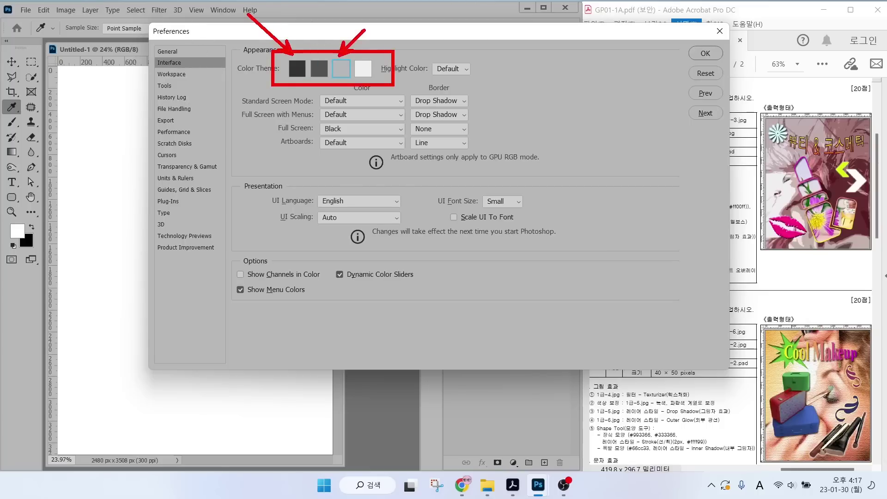
{"action": "key", "text": "Escape"}
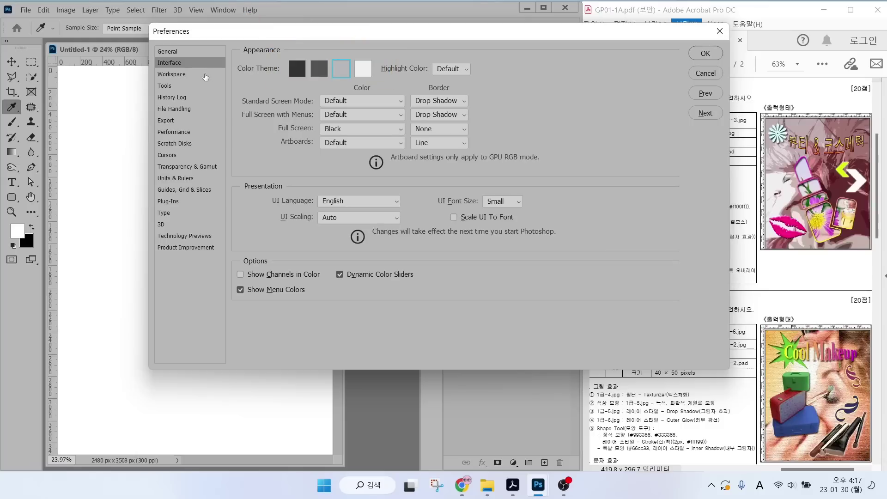
Go back to the Workspace preferences and review its options.
{"action": "left_click", "coordinate": [162, 75]}
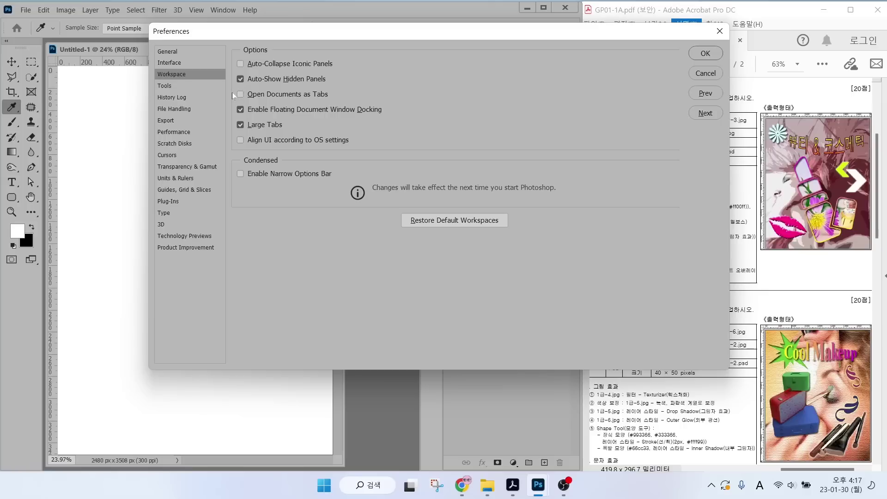
{"action": "key", "text": "alt"}
{"action": "left_click_drag", "start_coordinate": [226, 84], "coordinate": [356, 105]}
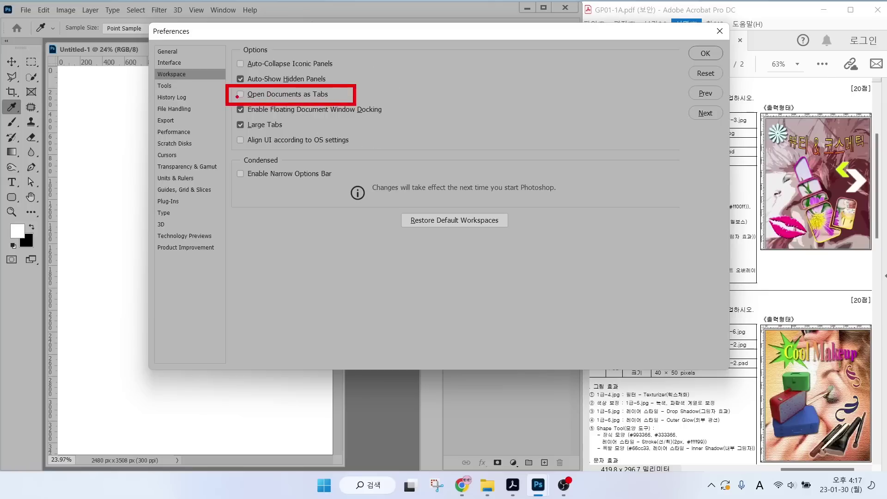
{"action": "mouse_move", "coordinate": [232, 90]}
{"action": "left_mouse_down"}
{"action": "mouse_move", "coordinate": [238, 97]}
{"action": "mouse_move", "coordinate": [245, 84]}
{"action": "left_mouse_up"}
{"action": "key", "text": "Escape"}
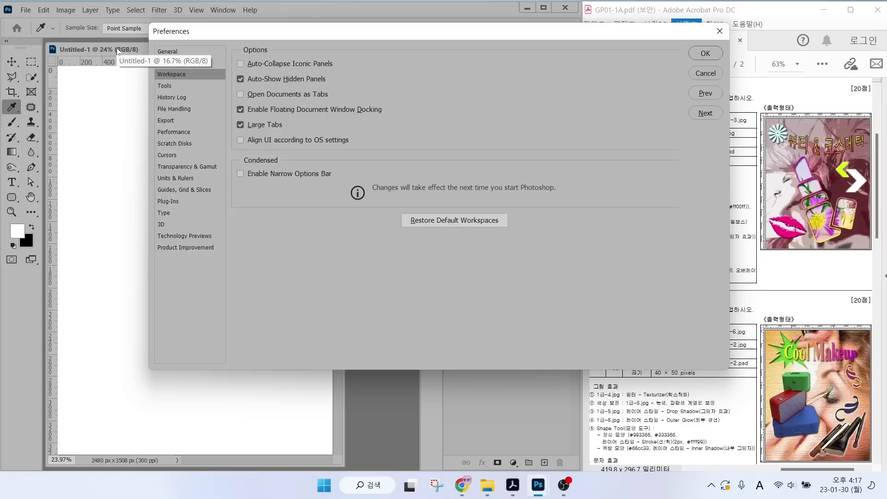
Switch to the Cursors preferences page and look over its options.
{"action": "left_click", "coordinate": [167, 155]}
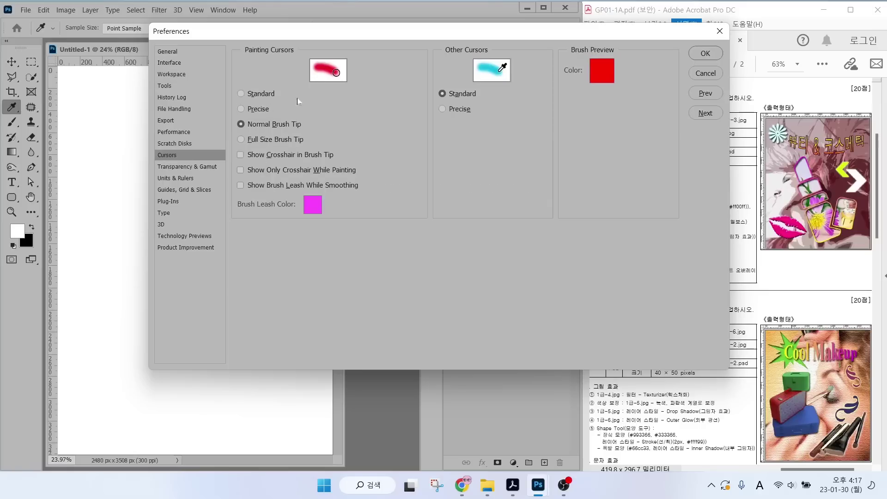
{"action": "key", "text": "alt"}
{"action": "left_click_drag", "start_coordinate": [295, 99], "coordinate": [413, 198]}
{"action": "left_click_drag", "start_coordinate": [414, 209], "coordinate": [451, 242]}
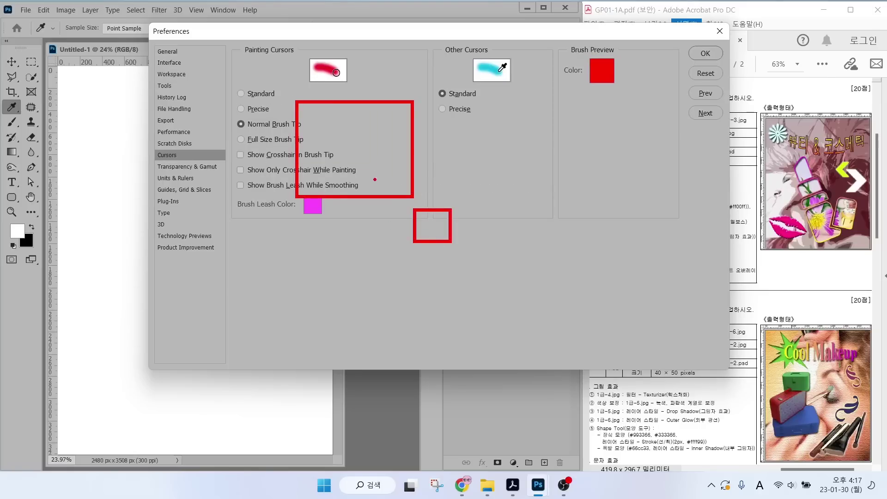
{"action": "left_click_drag", "start_coordinate": [342, 70], "coordinate": [387, 27]}
{"action": "key", "text": "e"}
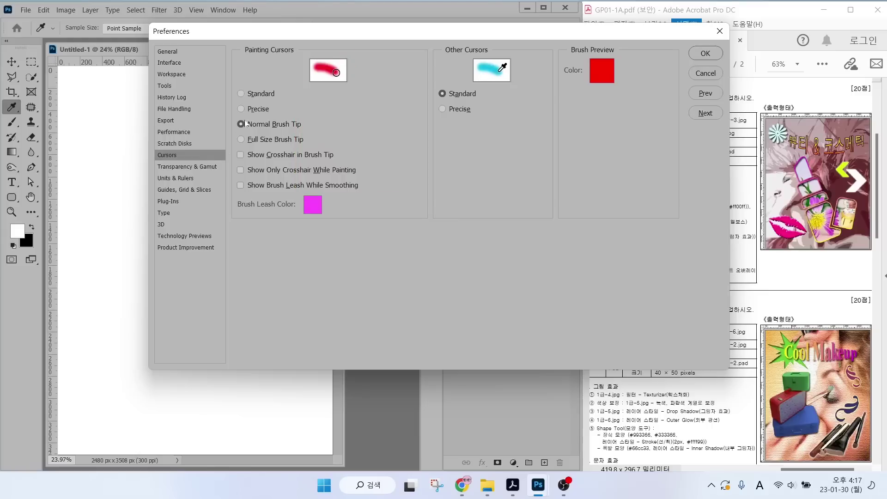
{"action": "left_click_drag", "start_coordinate": [227, 116], "coordinate": [308, 135]}
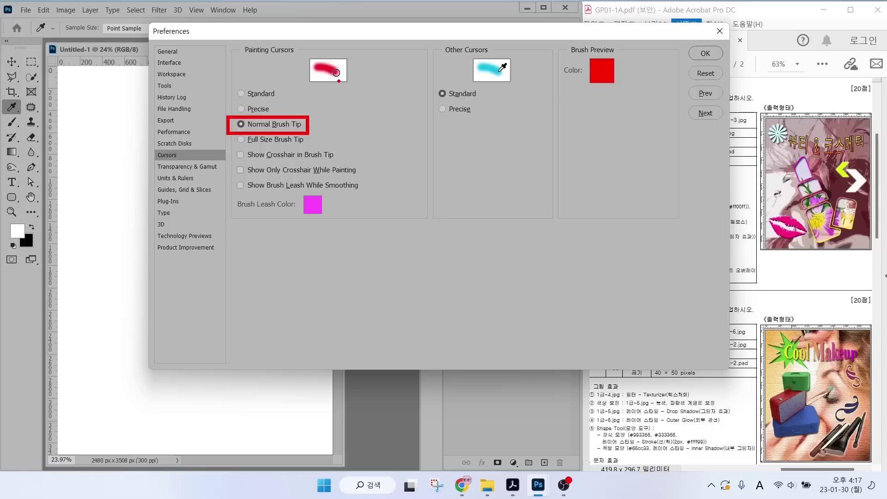
{"action": "mouse_move", "coordinate": [346, 97]}
{"action": "left_mouse_down"}
{"action": "mouse_move", "coordinate": [444, 218]}
{"action": "mouse_move", "coordinate": [349, 95]}
{"action": "left_mouse_up"}
{"action": "left_click_drag", "start_coordinate": [498, 212], "coordinate": [501, 213]}
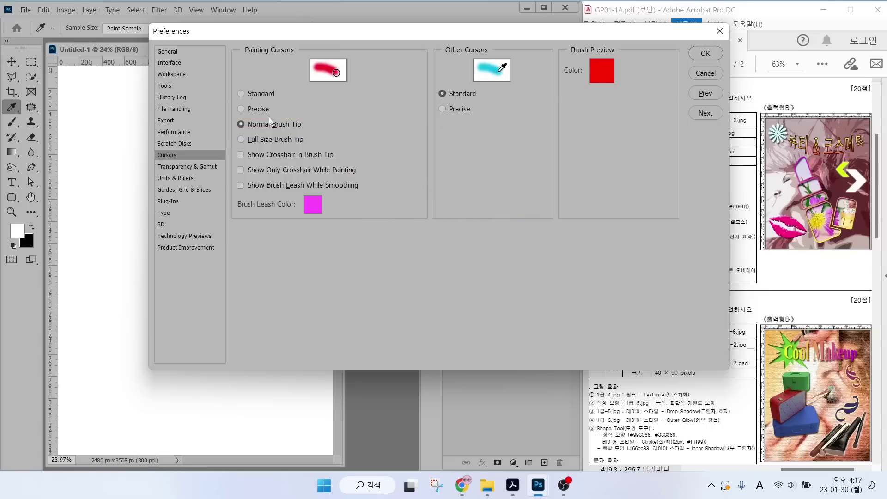
Try Precise painting cursors, then settle on Normal Brush Tip with Standard other cursors.
{"action": "left_click", "coordinate": [257, 109]}
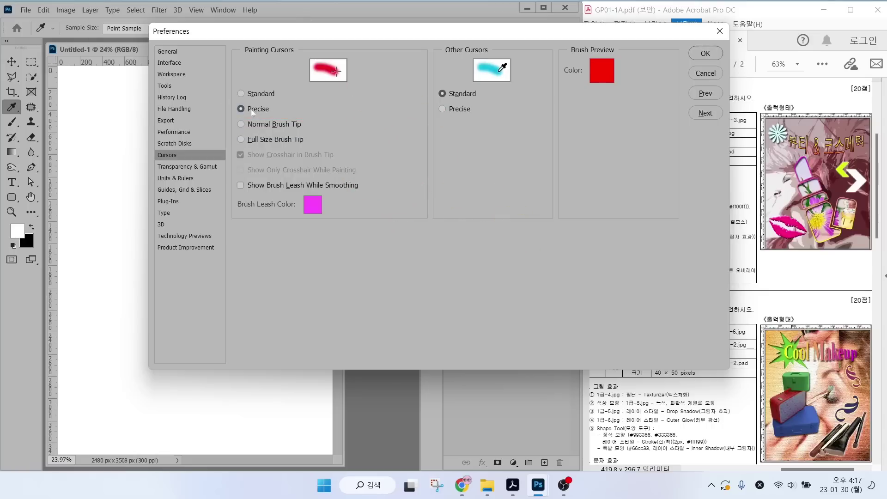
{"action": "key", "text": "alt"}
{"action": "left_click_drag", "start_coordinate": [317, 125], "coordinate": [418, 126]}
{"action": "left_click_drag", "start_coordinate": [374, 87], "coordinate": [375, 159]}
{"action": "left_click", "coordinate": [249, 125]}
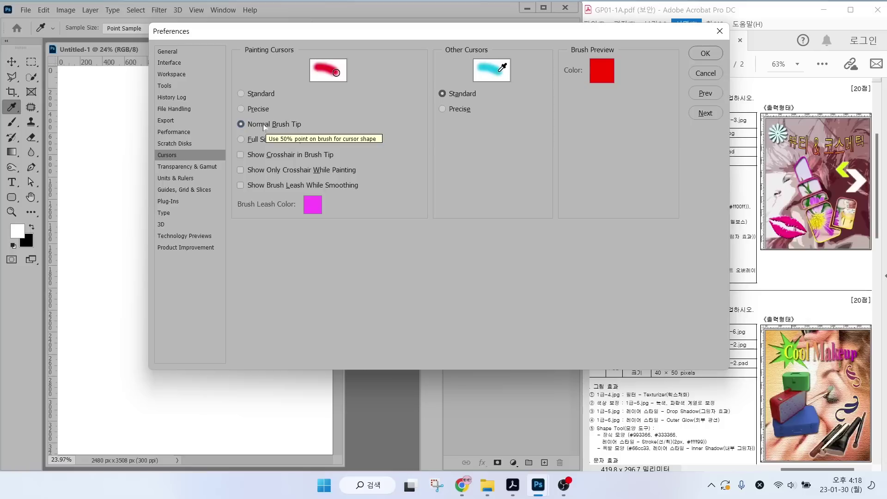
Check Units & Rulers shows Rulers in Pixels and Type in Points.
{"action": "left_click", "coordinate": [182, 178]}
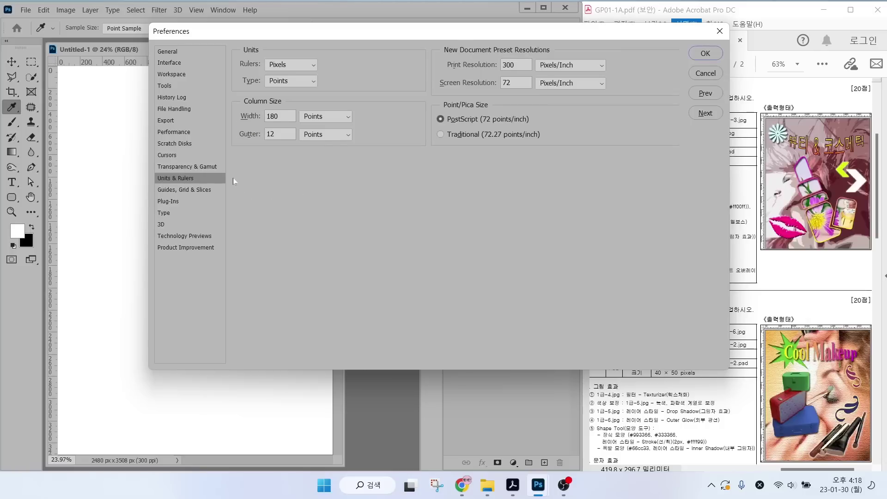
{"action": "key", "text": "alt"}
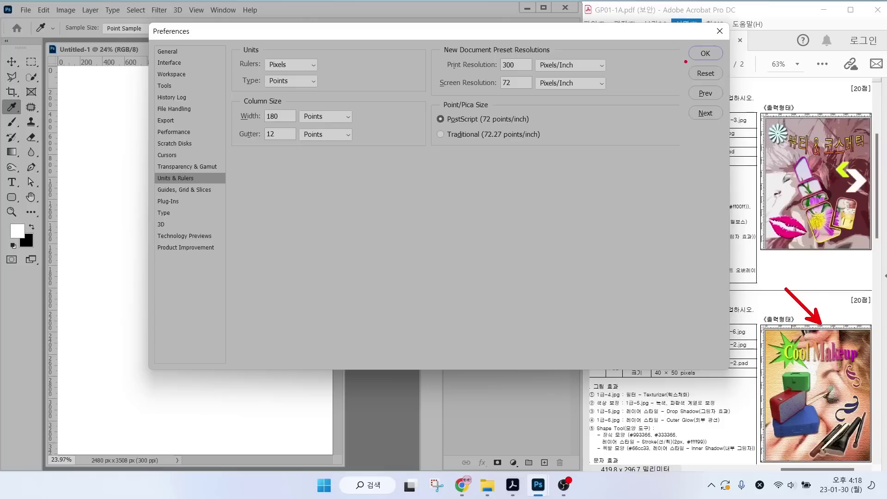
{"action": "left_click_drag", "start_coordinate": [236, 73], "coordinate": [336, 73]}
{"action": "left_click_drag", "start_coordinate": [278, 61], "coordinate": [310, 21]}
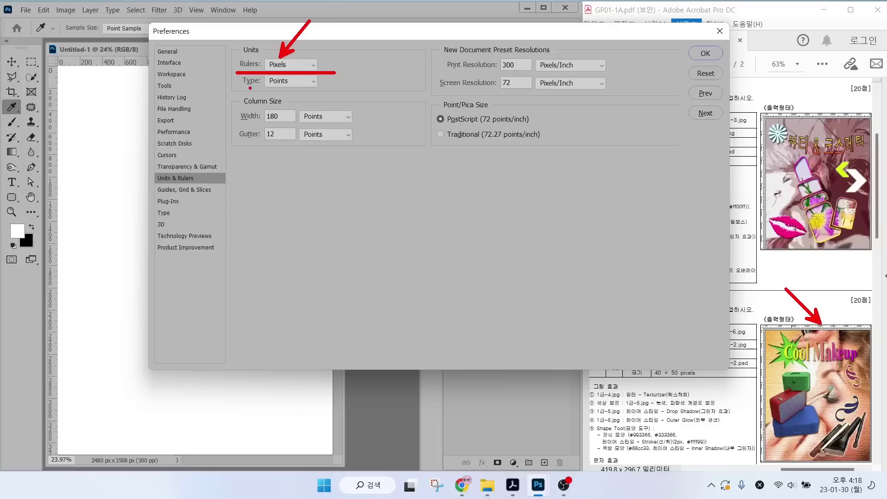
{"action": "mouse_move", "coordinate": [238, 91]}
{"action": "left_mouse_down"}
{"action": "mouse_move", "coordinate": [304, 89]}
{"action": "mouse_move", "coordinate": [332, 112]}
{"action": "left_mouse_up"}
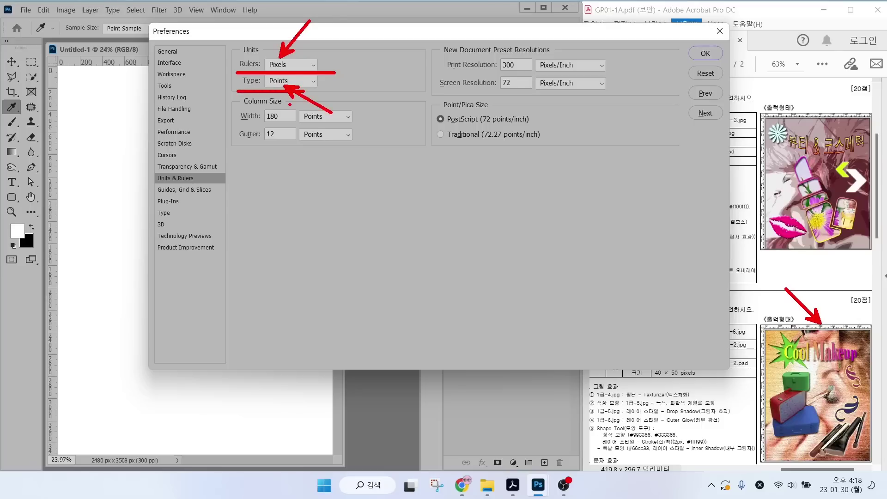
Review the Guides, Grid & Slices settings, then move on to the Type page.
{"action": "left_click", "coordinate": [183, 189]}
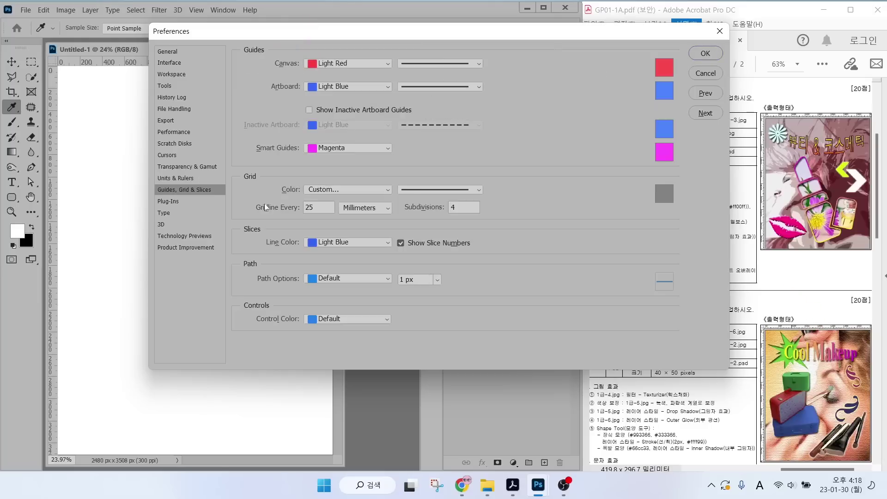
{"action": "key", "text": "alt"}
{"action": "left_click_drag", "start_coordinate": [778, 335], "coordinate": [797, 294]}
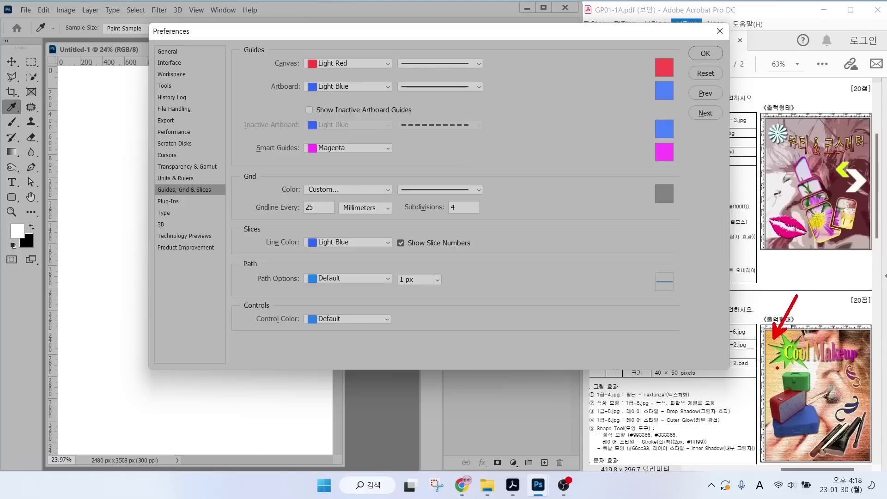
{"action": "left_click_drag", "start_coordinate": [778, 368], "coordinate": [748, 402]}
{"action": "mouse_move", "coordinate": [363, 70]}
{"action": "left_mouse_down"}
{"action": "mouse_move", "coordinate": [362, 77]}
{"action": "mouse_move", "coordinate": [348, 32]}
{"action": "mouse_move", "coordinate": [365, 69]}
{"action": "left_mouse_up"}
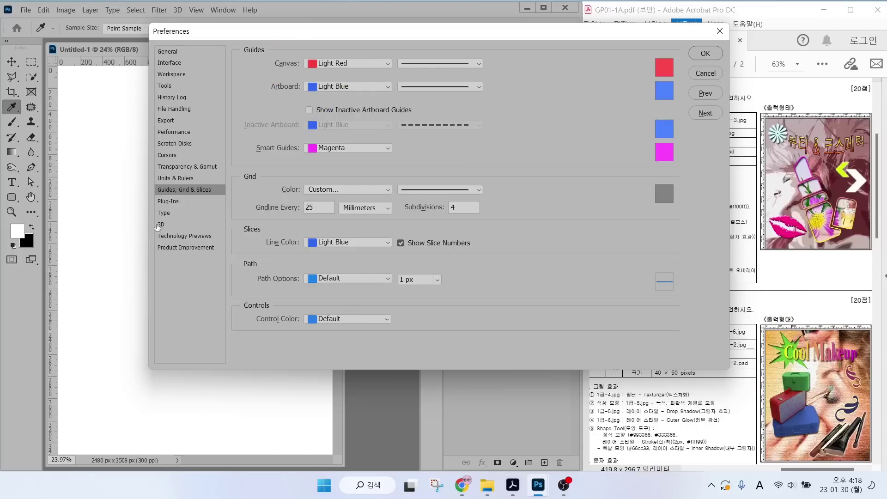
{"action": "left_click", "coordinate": [165, 214]}
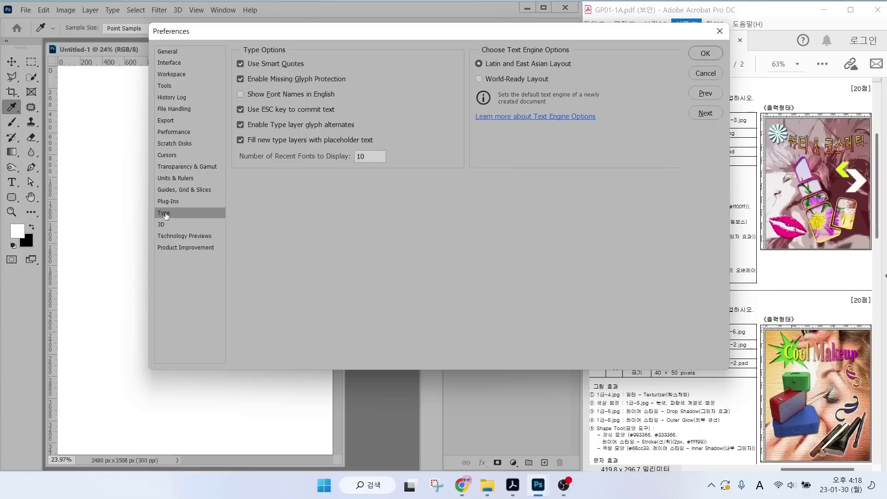
Leave Show Font Names in English unchecked and close Preferences with OK.
{"action": "key", "text": "alt"}
{"action": "left_click_drag", "start_coordinate": [232, 105], "coordinate": [376, 100]}
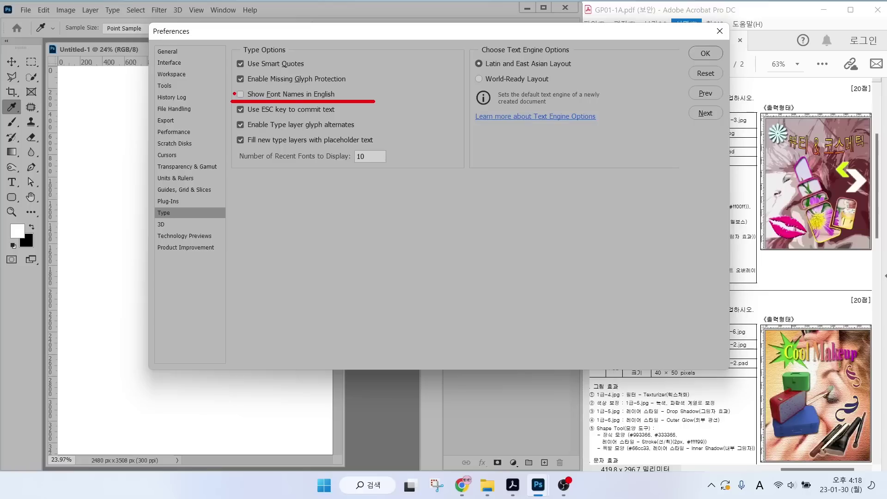
{"action": "left_click_drag", "start_coordinate": [252, 100], "coordinate": [258, 96]}
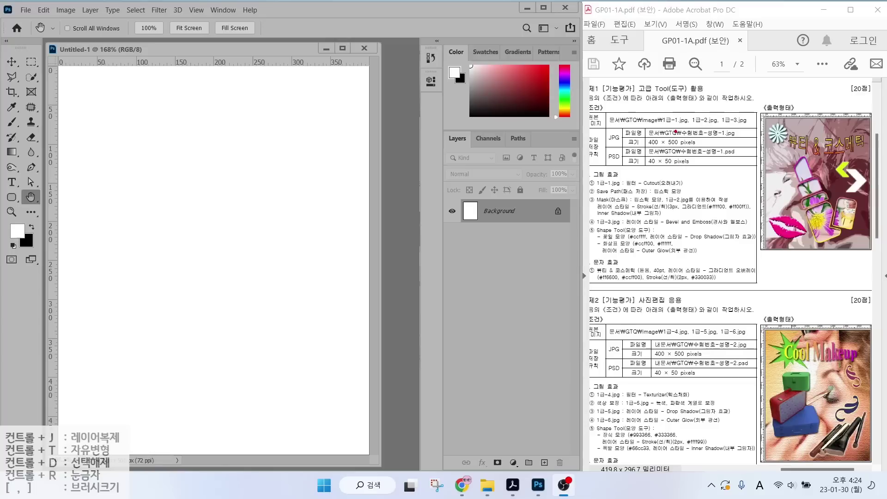
Start a new document and title it with the exam number and candidate's name.
{"action": "left_click_drag", "start_coordinate": [643, 137], "coordinate": [757, 137]}
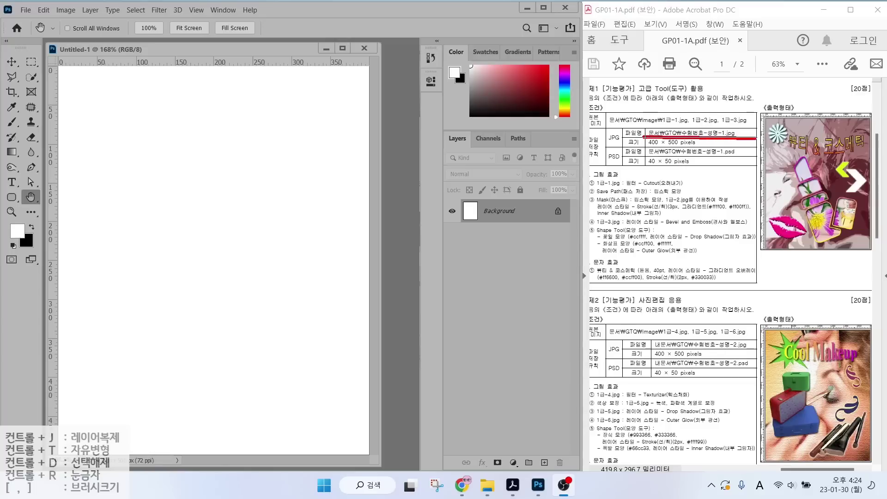
{"action": "left_click_drag", "start_coordinate": [646, 147], "coordinate": [713, 146]}
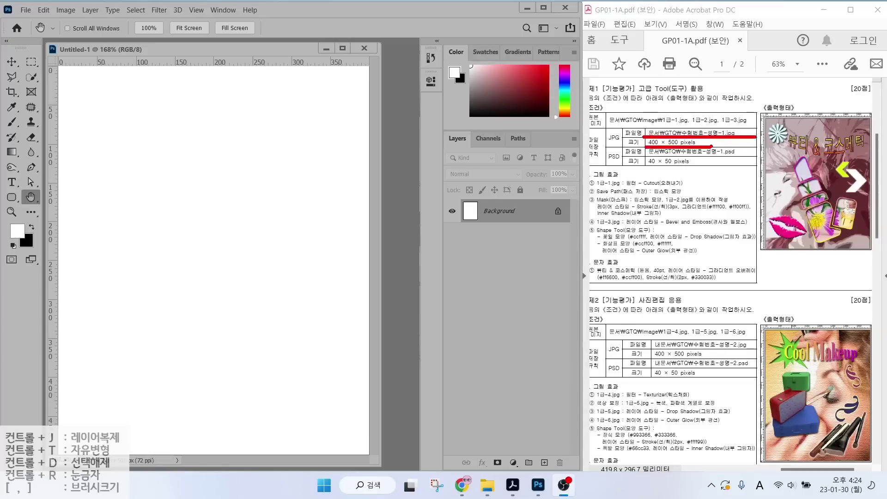
{"action": "key", "text": "Escape"}
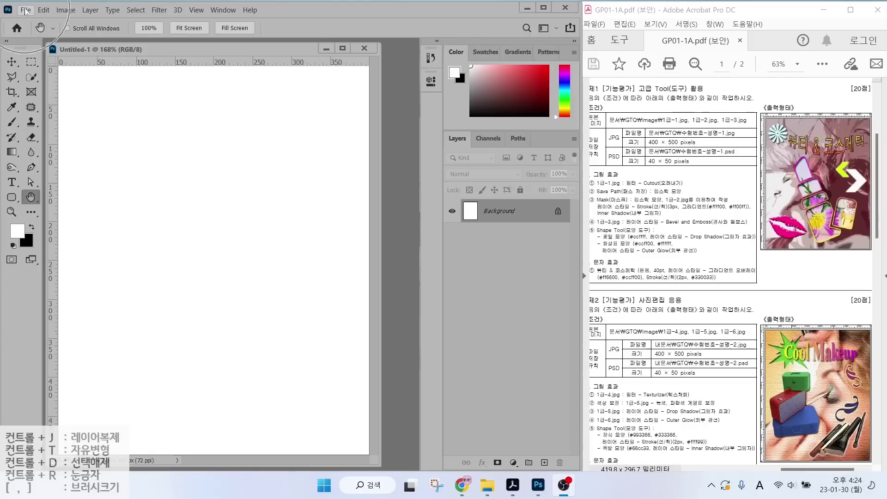
{"action": "left_click", "coordinate": [25, 10]}
{"action": "left_click", "coordinate": [25, 10]}
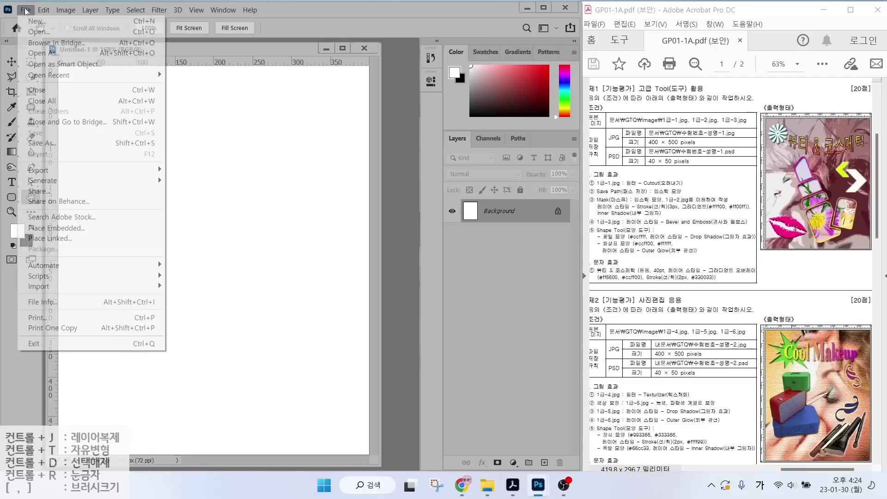
{"action": "left_click", "coordinate": [33, 18]}
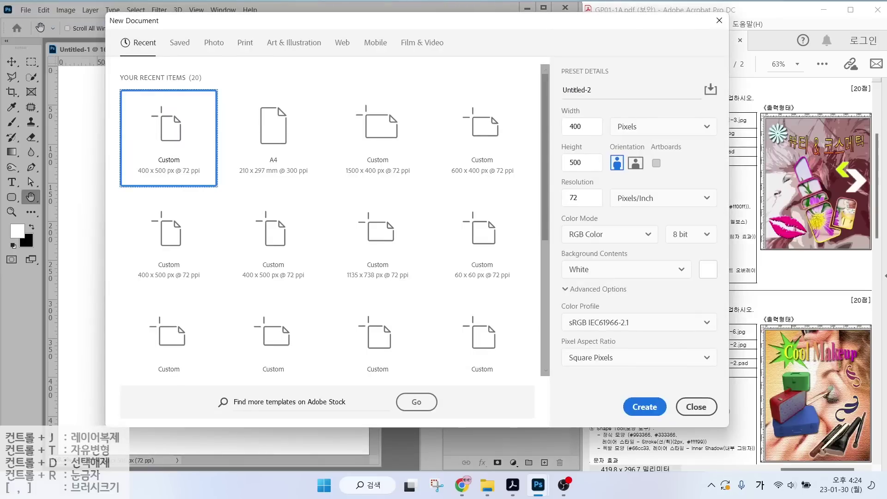
{"action": "left_click", "coordinate": [605, 90]}
{"action": "type", "text": "123456"}
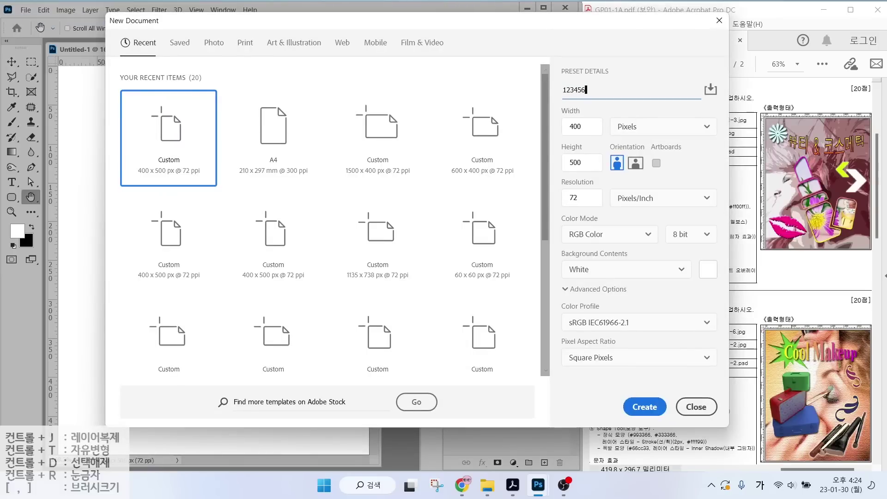
Set the new document to 400 × 500 px at 72 ppi and create it.
{"action": "key", "text": "ctrl"}
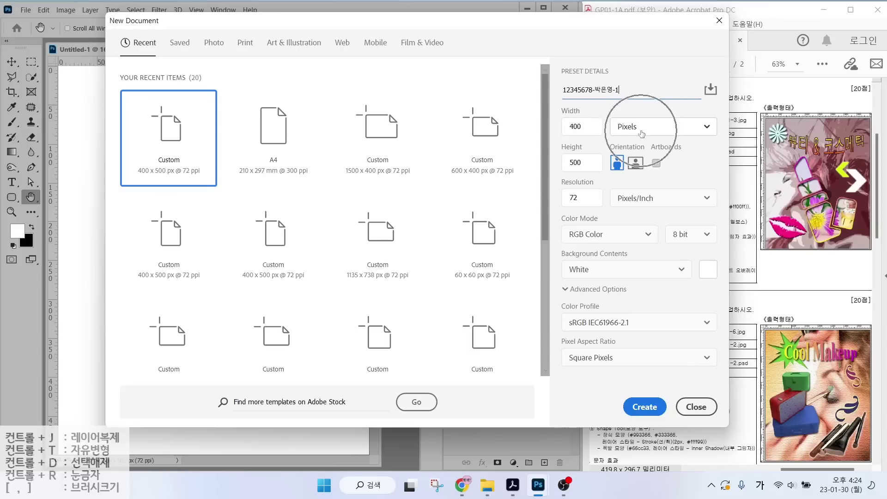
{"action": "key", "text": "Tab"}
{"action": "key", "text": "Tab"}
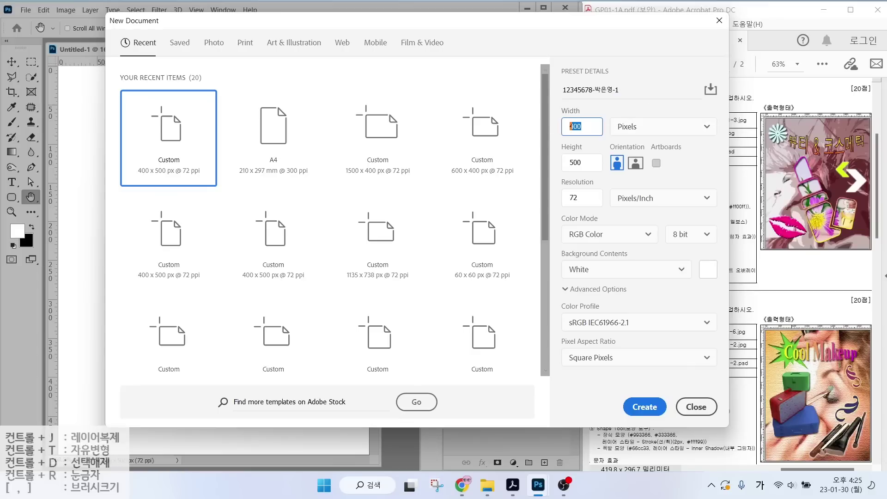
{"action": "key", "text": "Tab"}
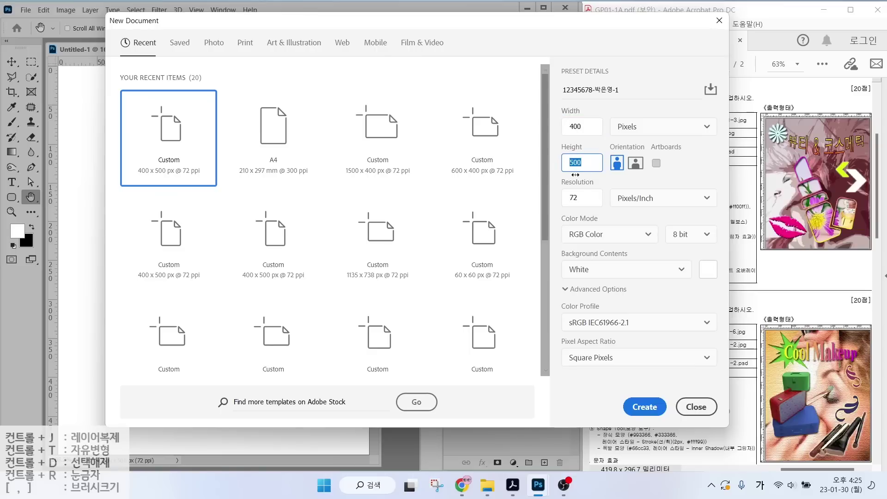
{"action": "key", "text": "ctrl"}
{"action": "key", "text": "ctrl"}
{"action": "key", "text": "ctrl"}
{"action": "left_click", "coordinate": [645, 407]}
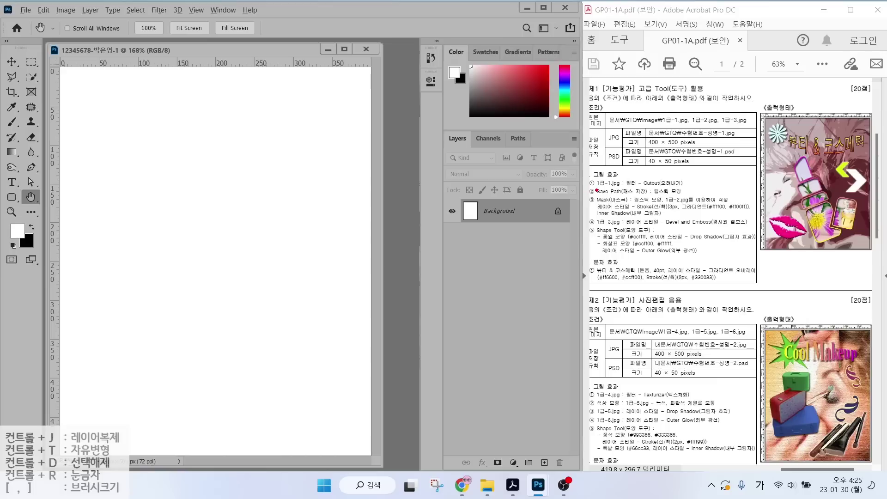
Move the named document aside, close Untitled-1, and double-click the workspace for the Open dialog.
{"action": "left_click_drag", "start_coordinate": [684, 189], "coordinate": [707, 189]}
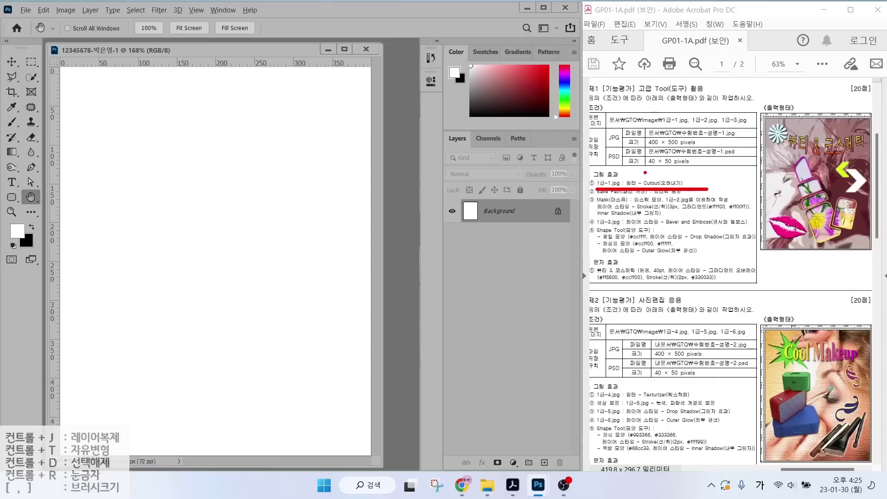
{"action": "left_click_drag", "start_coordinate": [645, 173], "coordinate": [664, 157]}
{"action": "key", "text": "Escape"}
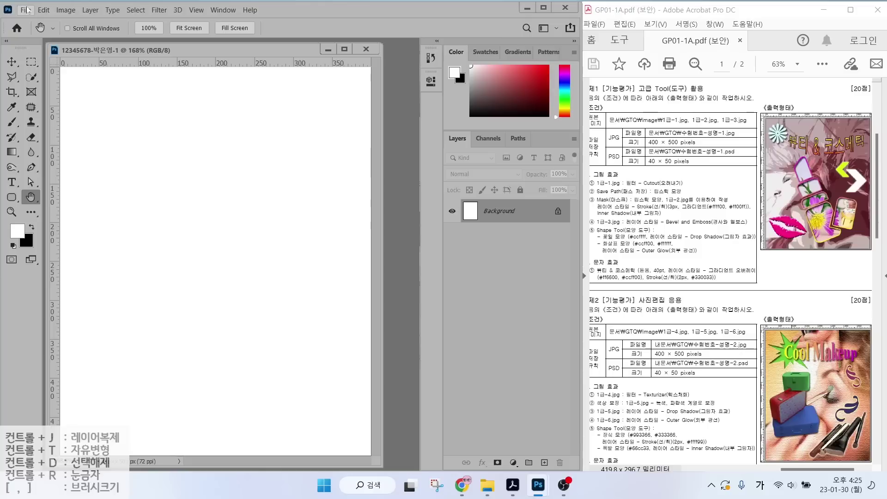
{"action": "left_click", "coordinate": [25, 11]}
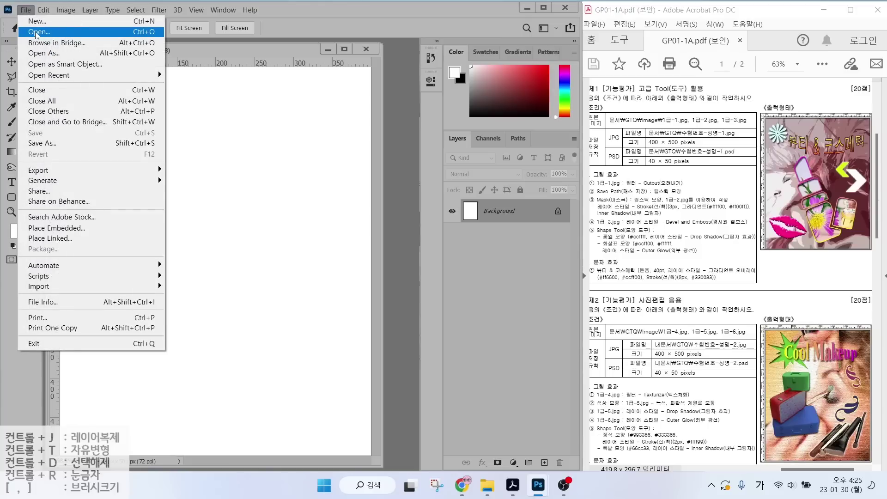
{"action": "left_click", "coordinate": [398, 85]}
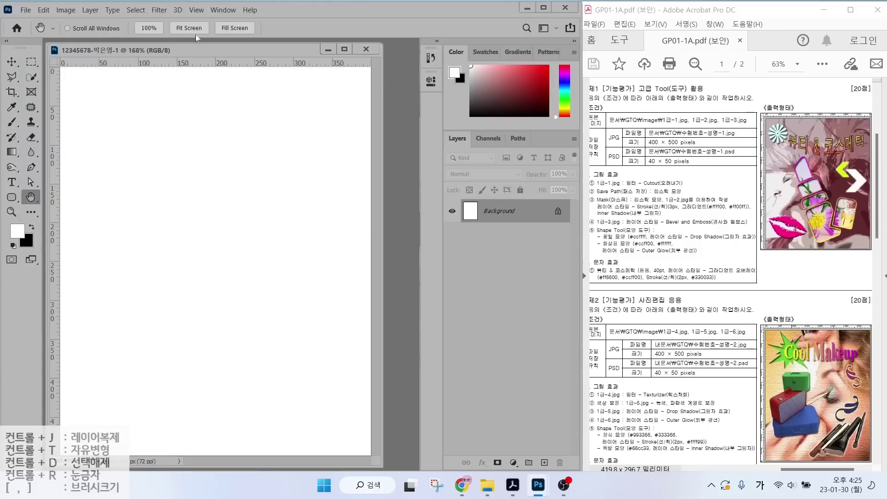
{"action": "left_click_drag", "start_coordinate": [187, 49], "coordinate": [237, 85]}
{"action": "left_click", "coordinate": [364, 48]}
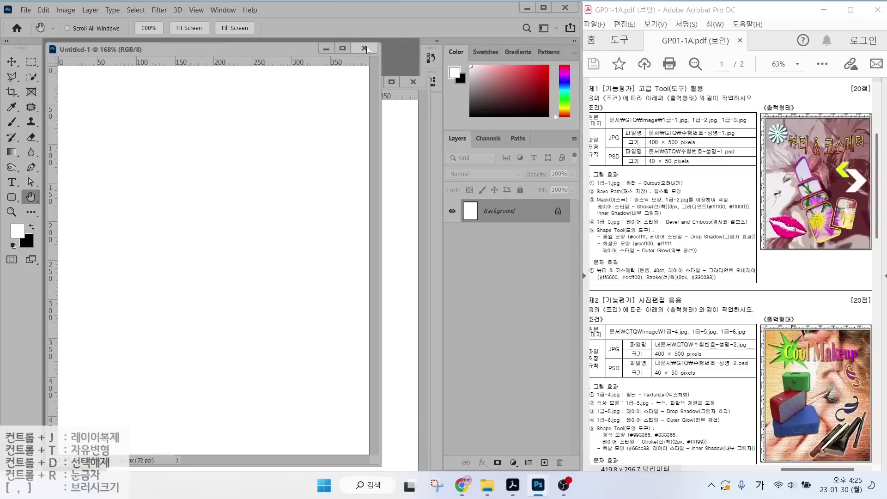
{"action": "left_click_drag", "start_coordinate": [332, 80], "coordinate": [284, 50]}
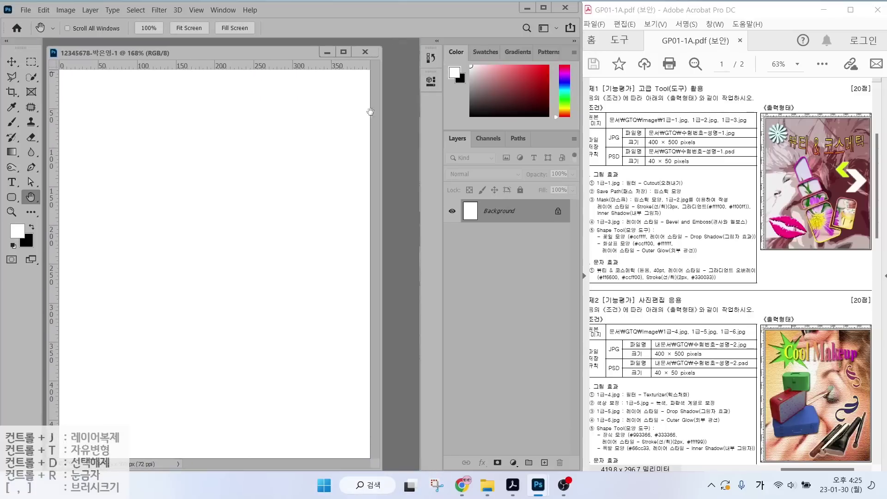
{"action": "double_click", "coordinate": [398, 127]}
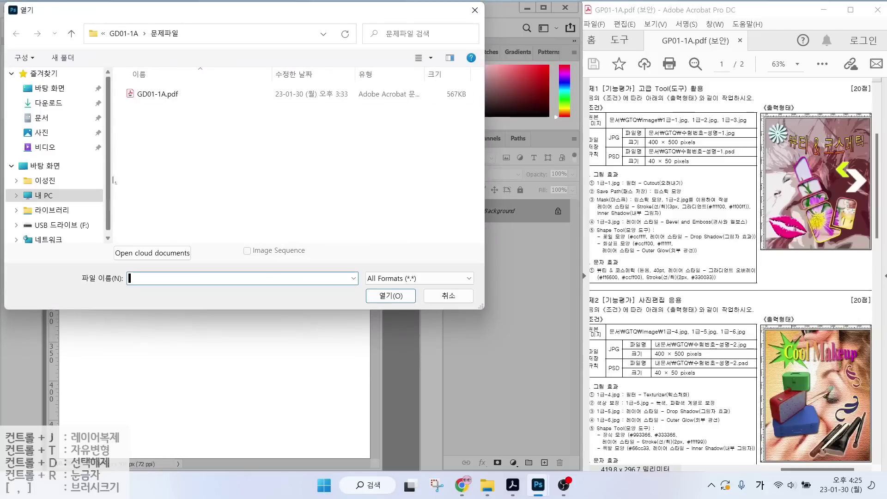
Open 1급-1.jpg from Documents > GTQ > image and move its window aside.
{"action": "left_click", "coordinate": [42, 118]}
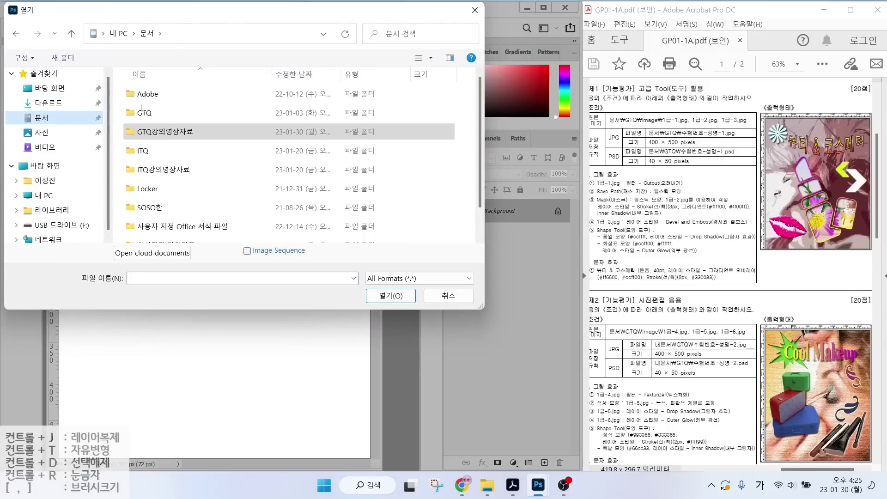
{"action": "double_click", "coordinate": [143, 112]}
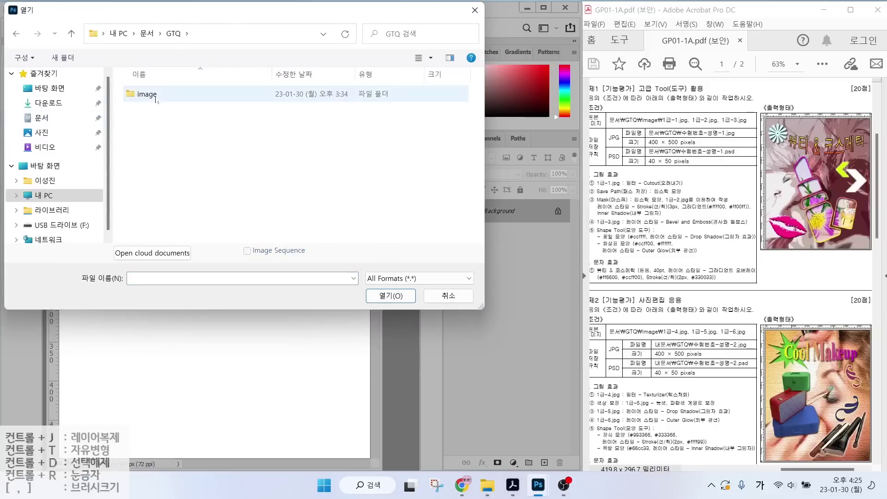
{"action": "double_click", "coordinate": [157, 98]}
{"action": "left_click", "coordinate": [134, 96]}
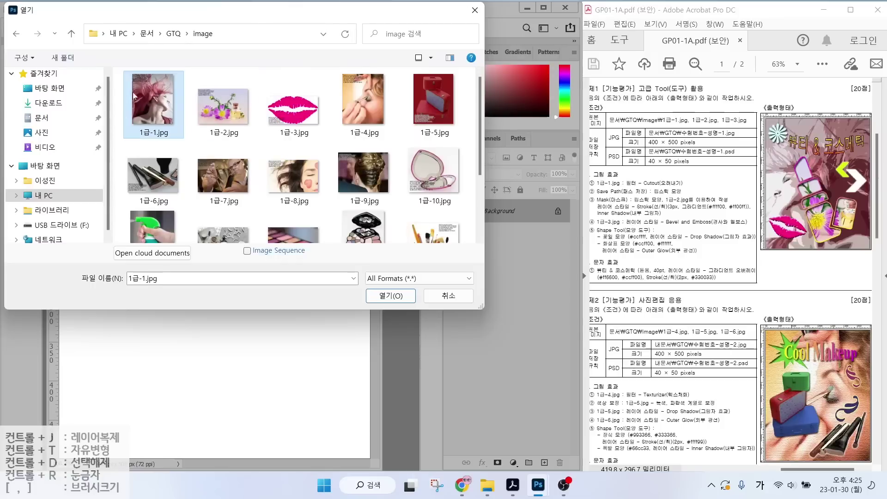
{"action": "left_click", "coordinate": [383, 298]}
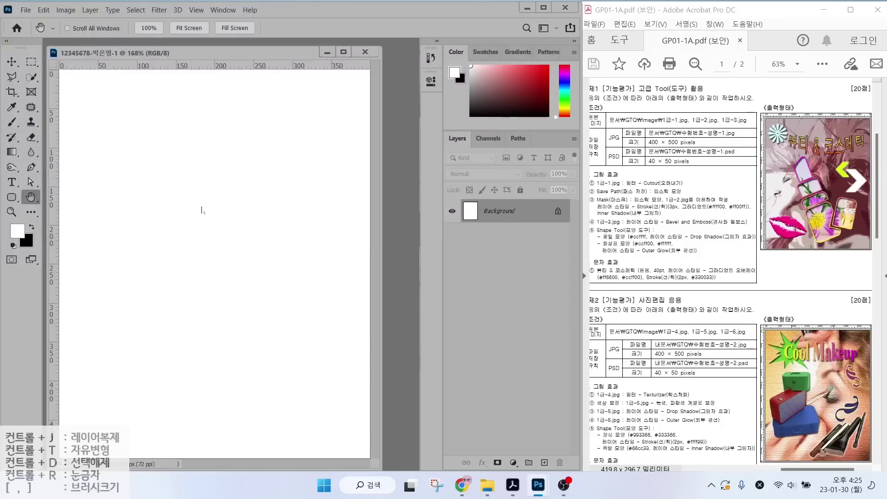
{"action": "left_click_drag", "start_coordinate": [158, 54], "coordinate": [250, 81]}
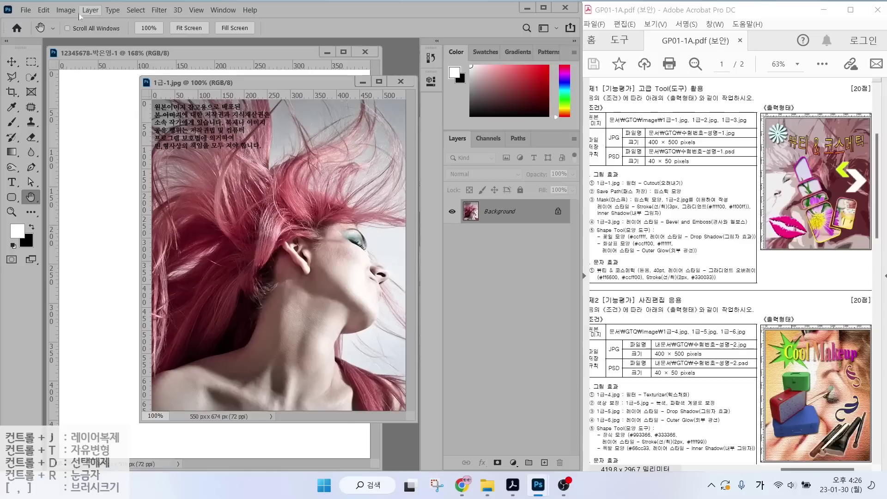
In Image Size, enter width 400 then height 500, yielding a proportional 408 × 500 px.
{"action": "left_click", "coordinate": [65, 10]}
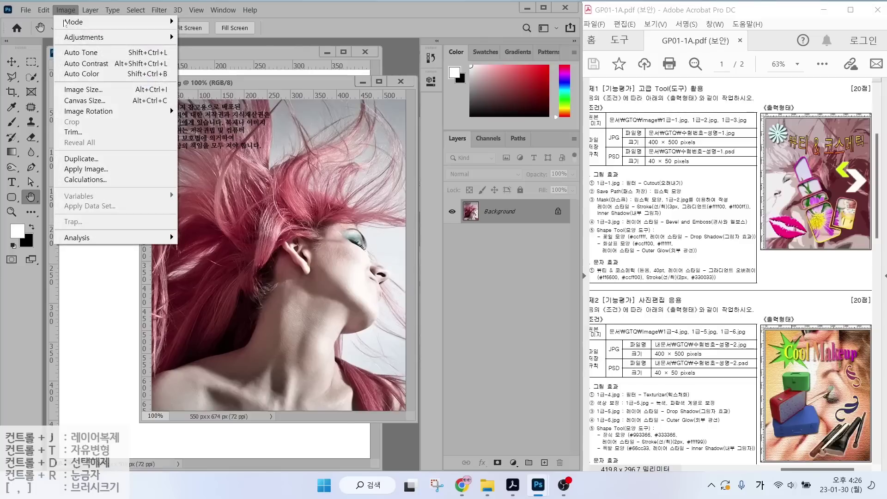
{"action": "left_click", "coordinate": [85, 94]}
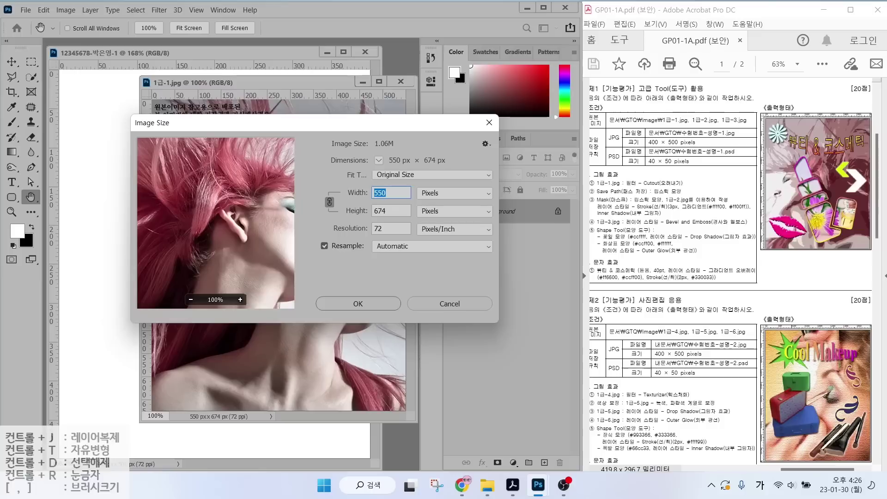
{"action": "type", "text": "400"}
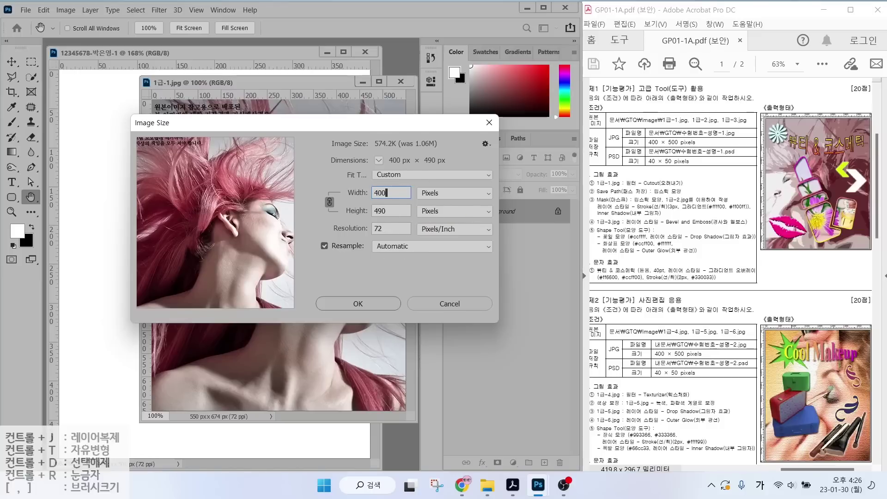
{"action": "key", "text": "Tab"}
{"action": "type", "text": "500"}
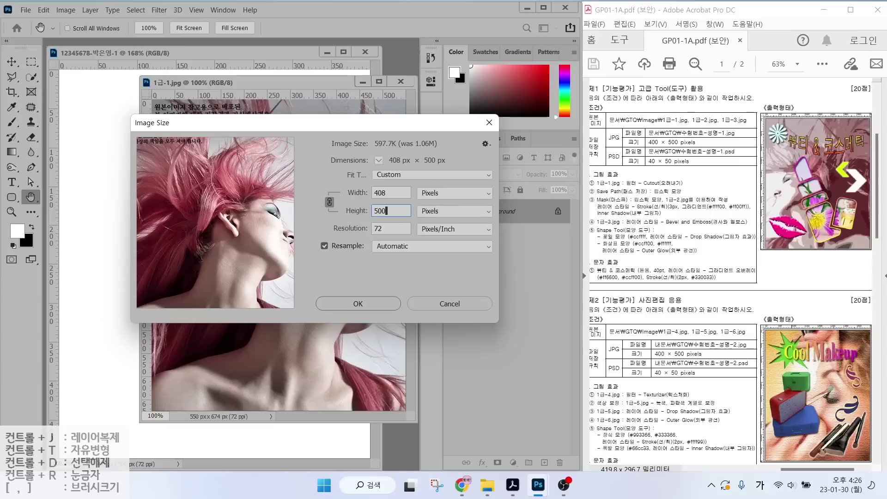
{"action": "left_click", "coordinate": [358, 308]}
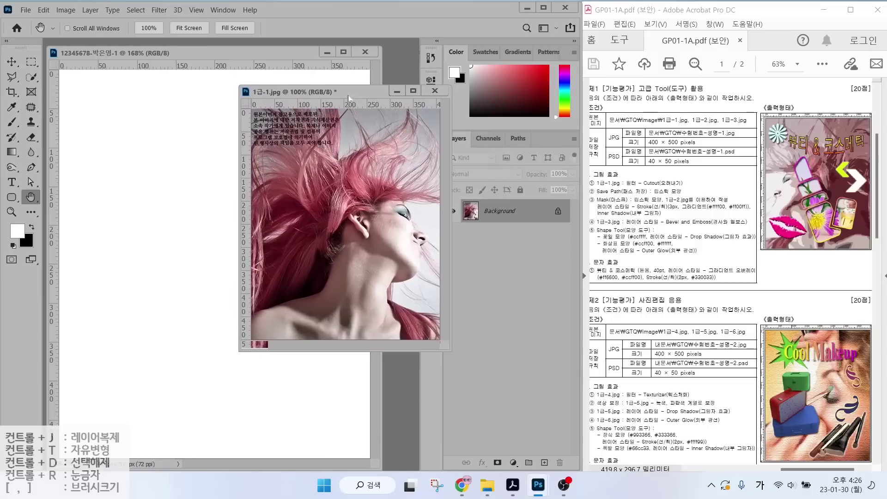
Drag the 1급-1.jpg photo onto the 12345678 exam document with the Move tool.
{"action": "left_click_drag", "start_coordinate": [349, 98], "coordinate": [370, 117]}
{"action": "left_click", "coordinate": [10, 66]}
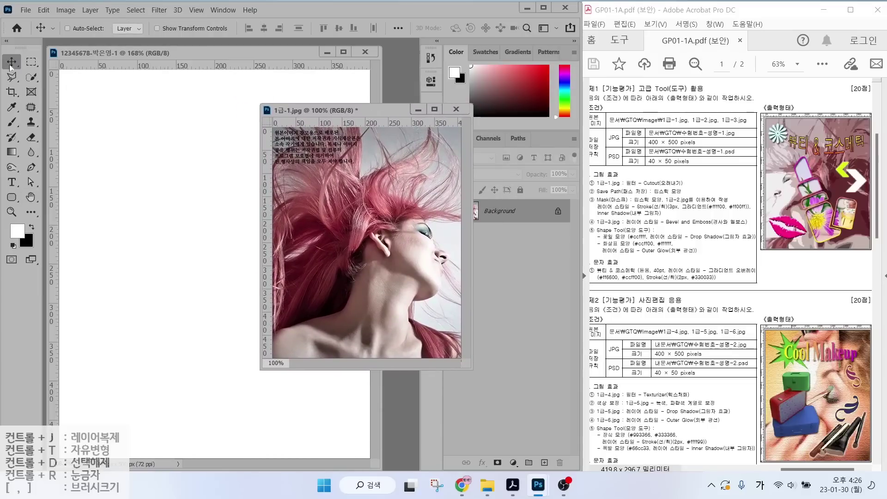
{"action": "left_click_drag", "start_coordinate": [316, 239], "coordinate": [202, 238]}
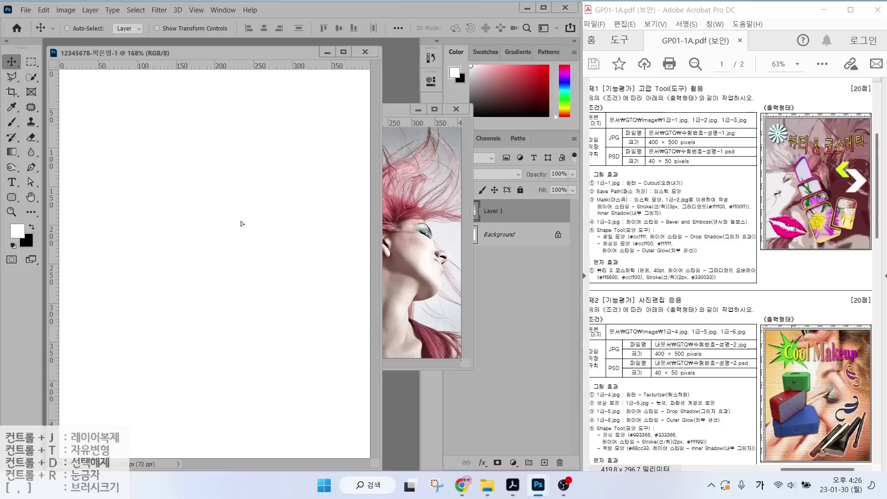
{"action": "left_click_drag", "start_coordinate": [261, 196], "coordinate": [187, 212]}
{"action": "left_click", "coordinate": [395, 197]}
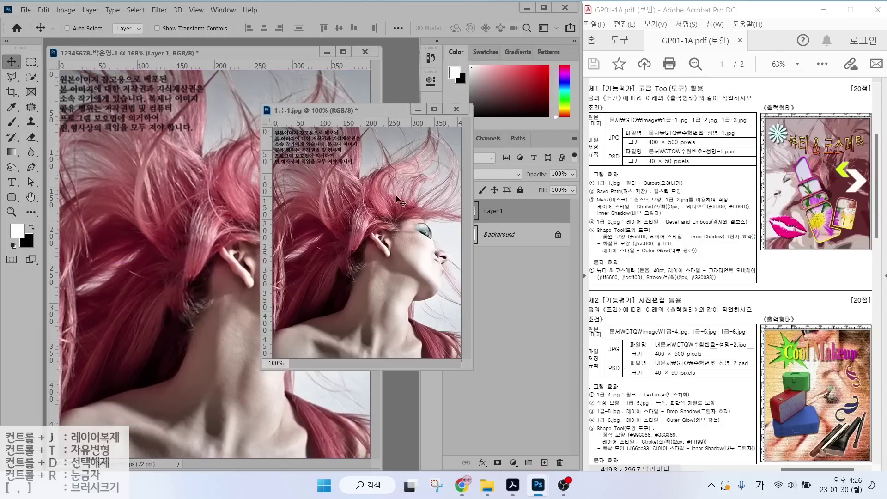
Select all of 1급-1.jpg, paste it into the exam document as Layer 1, and position it.
{"action": "key", "text": "ctrl+a"}
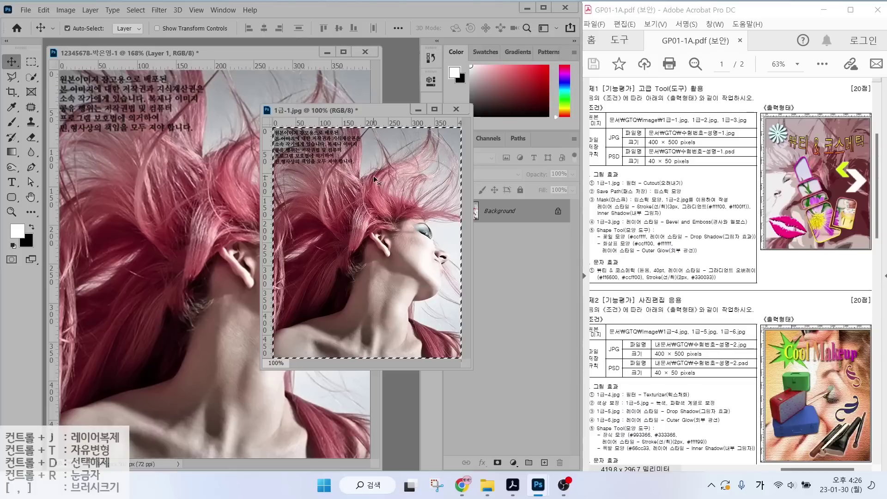
{"action": "left_click", "coordinate": [373, 176]}
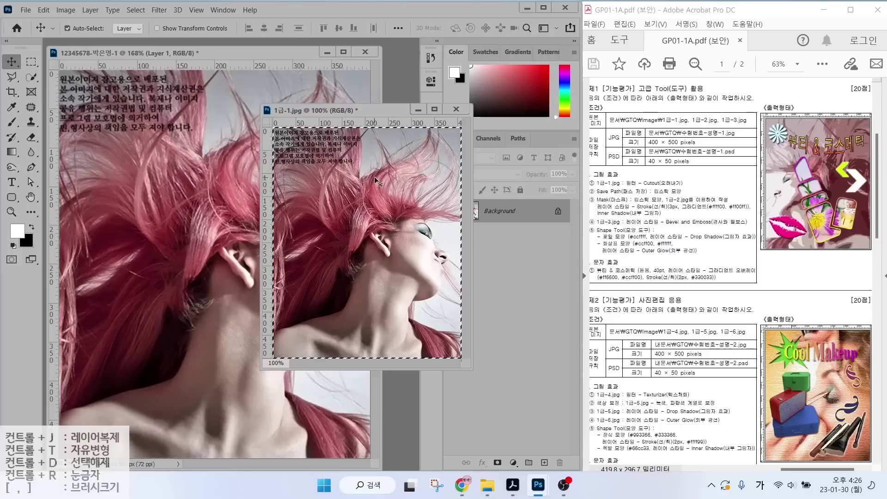
{"action": "left_click", "coordinate": [253, 53]}
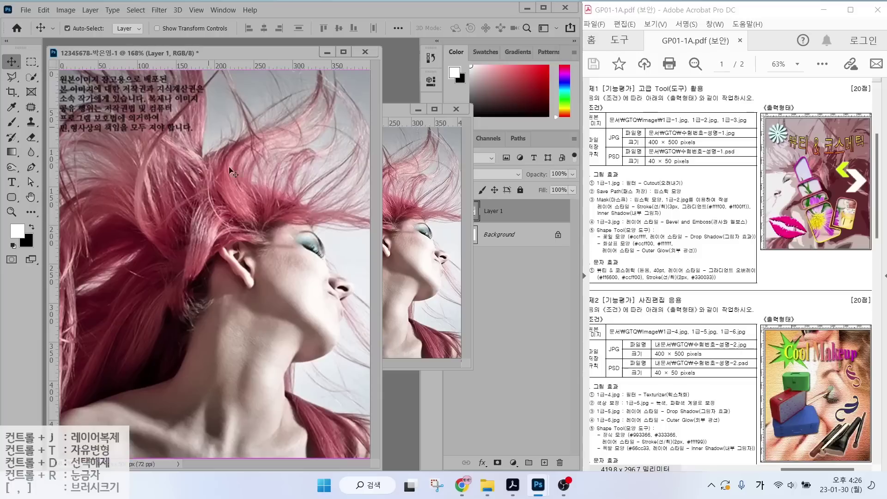
{"action": "key", "text": "ctrl+v"}
{"action": "left_click_drag", "start_coordinate": [228, 217], "coordinate": [210, 193]}
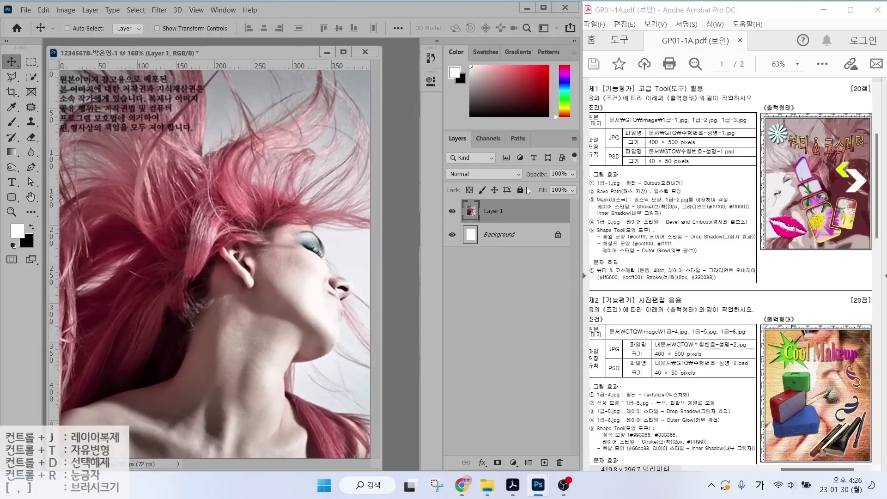
{"action": "mouse_move", "coordinate": [511, 225]}
{"action": "left_mouse_down"}
{"action": "mouse_move", "coordinate": [457, 223]}
{"action": "mouse_move", "coordinate": [493, 172]}
{"action": "mouse_move", "coordinate": [521, 204]}
{"action": "mouse_move", "coordinate": [509, 225]}
{"action": "left_mouse_up"}
Rename Layer 1 in the Layers panel to '1-1'.
{"action": "key", "text": "Escape"}
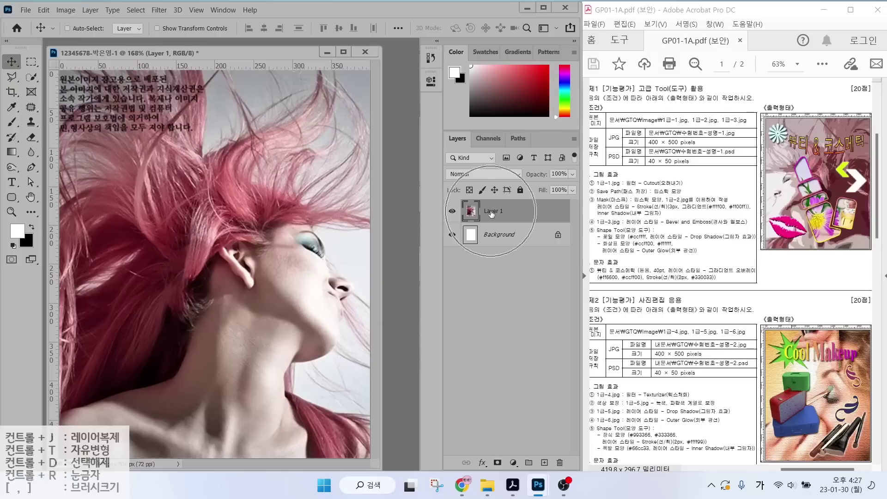
{"action": "double_click", "coordinate": [491, 211]}
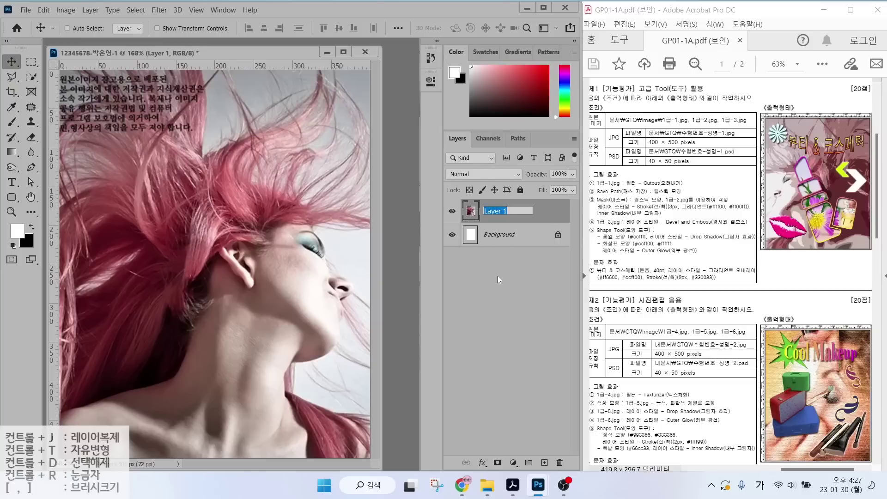
{"action": "type", "text": "1-1"}
{"action": "key", "text": "Return"}
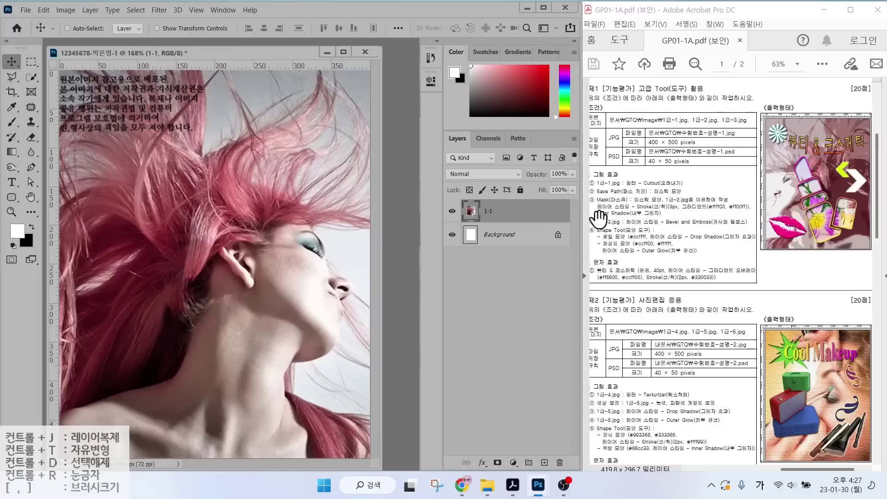
{"action": "mouse_move", "coordinate": [799, 212]}
{"action": "left_mouse_down"}
{"action": "mouse_move", "coordinate": [747, 212]}
{"action": "mouse_move", "coordinate": [761, 167]}
{"action": "mouse_move", "coordinate": [817, 183]}
{"action": "mouse_move", "coordinate": [802, 210]}
{"action": "left_mouse_up"}
{"action": "mouse_move", "coordinate": [770, 181]}
{"action": "left_mouse_down"}
{"action": "mouse_move", "coordinate": [688, 187]}
{"action": "mouse_move", "coordinate": [714, 199]}
{"action": "left_mouse_up"}
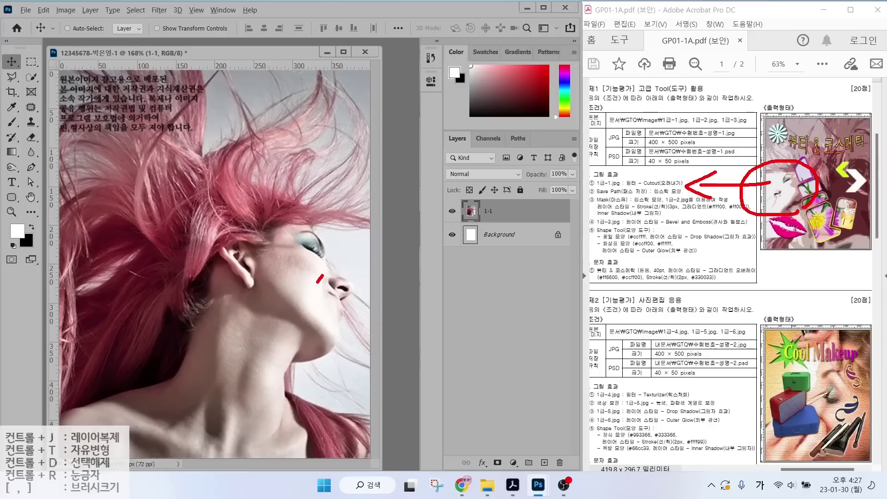
{"action": "mouse_move", "coordinate": [317, 282]}
{"action": "left_mouse_down"}
{"action": "mouse_move", "coordinate": [311, 258]}
{"action": "mouse_move", "coordinate": [290, 289]}
{"action": "left_mouse_up"}
{"action": "left_click_drag", "start_coordinate": [294, 267], "coordinate": [409, 281]}
{"action": "mouse_move", "coordinate": [373, 251]}
{"action": "left_mouse_down"}
{"action": "mouse_move", "coordinate": [390, 285]}
{"action": "mouse_move", "coordinate": [383, 292]}
{"action": "left_mouse_up"}
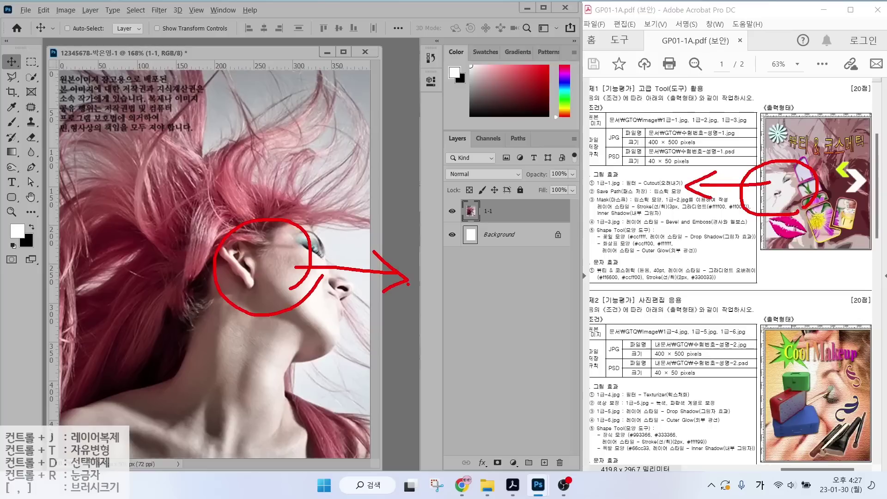
{"action": "key", "text": "Escape"}
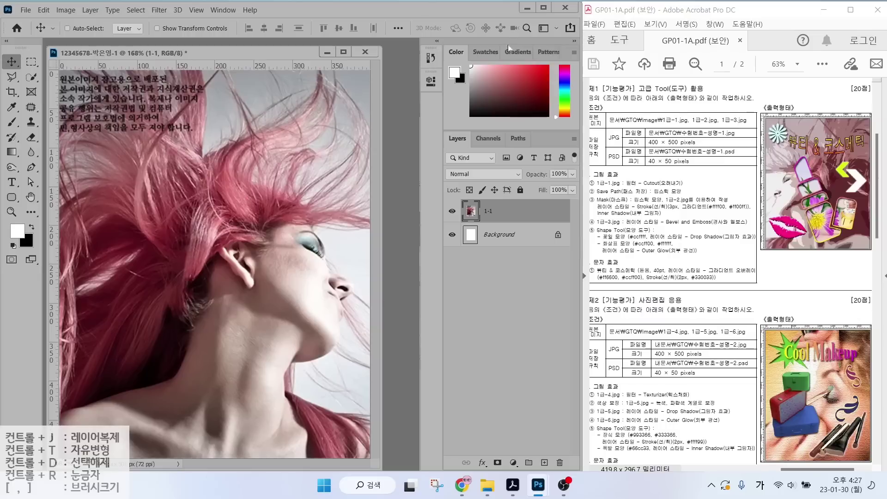
{"action": "left_click", "coordinate": [43, 9]}
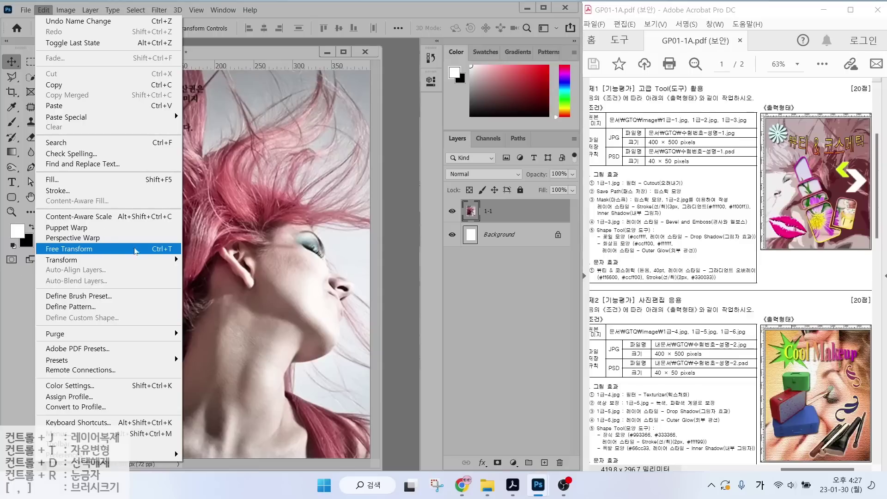
Free Transform the 1-1 photo to fill the 400×500 canvas and flip it horizontally.
{"action": "left_click", "coordinate": [150, 250]}
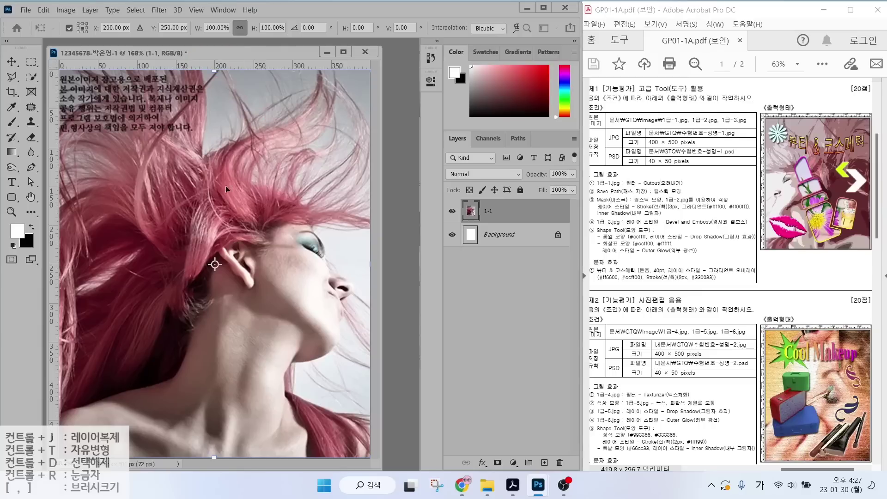
{"action": "mouse_move", "coordinate": [214, 71]}
{"action": "left_mouse_down"}
{"action": "mouse_move", "coordinate": [206, 200]}
{"action": "mouse_move", "coordinate": [214, 71]}
{"action": "left_mouse_up"}
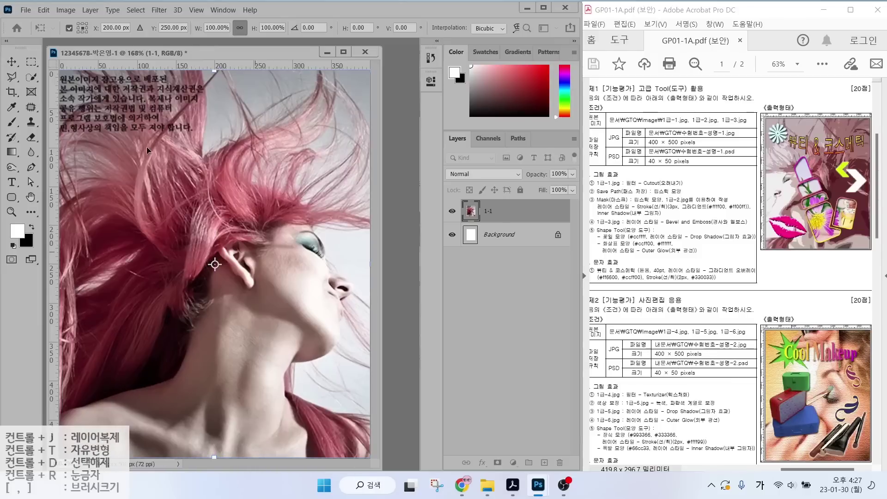
{"action": "right_click", "coordinate": [222, 119]}
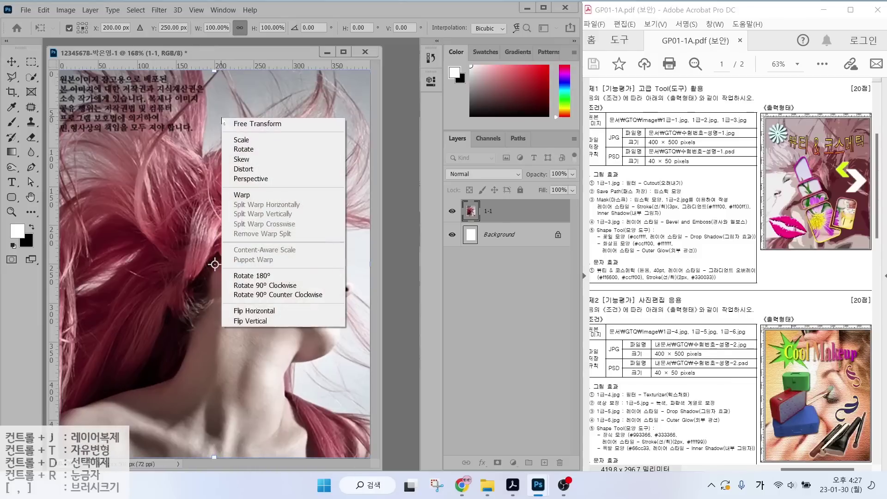
{"action": "left_click", "coordinate": [252, 311]}
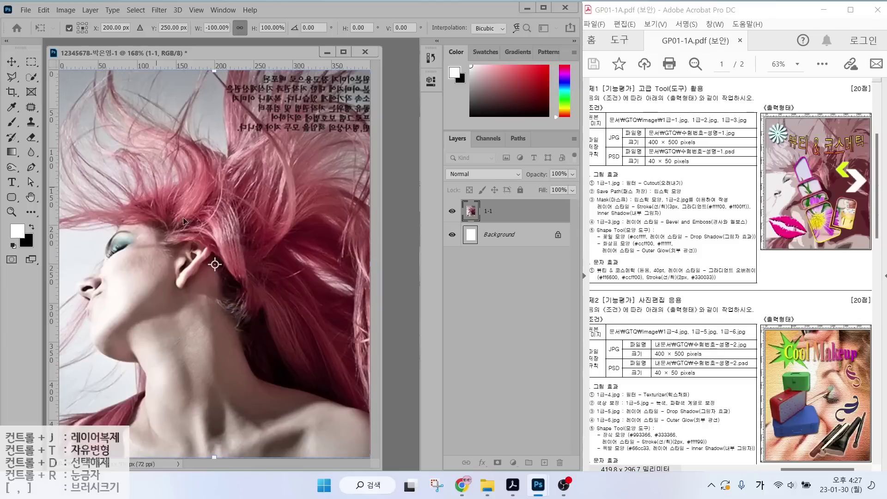
{"action": "key", "text": "Return"}
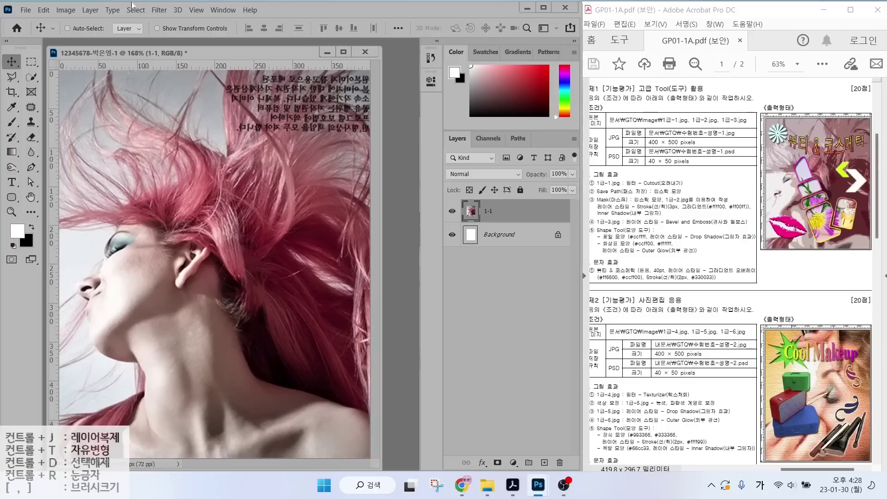
Apply the Artistic > Cutout filter from the Filter Gallery to the 1-1 layer.
{"action": "left_click", "coordinate": [159, 10]}
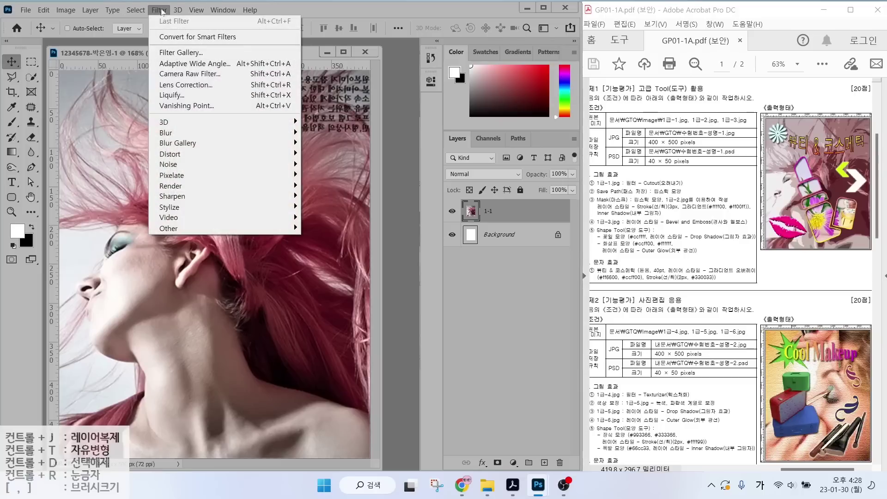
{"action": "left_click", "coordinate": [167, 53]}
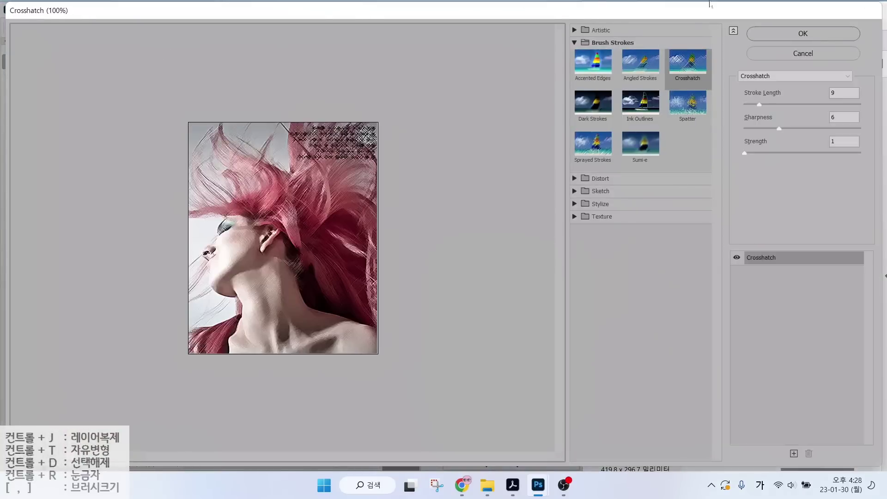
{"action": "left_click", "coordinate": [575, 30]}
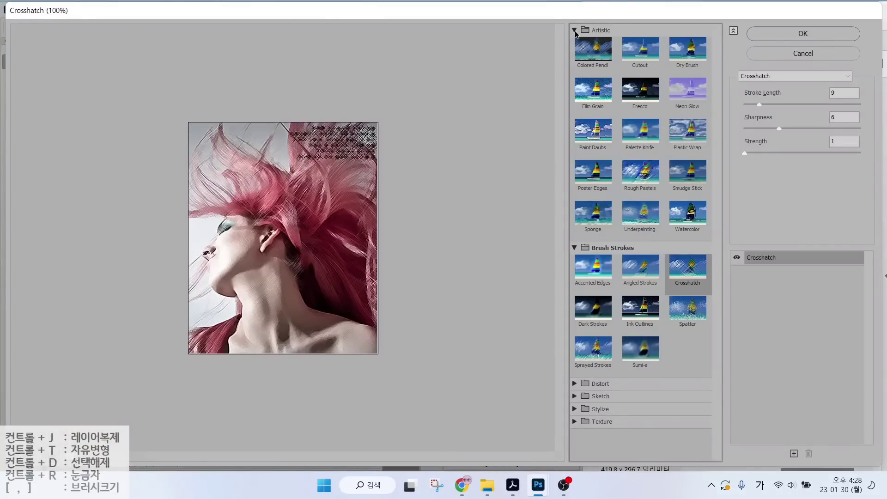
{"action": "left_click", "coordinate": [641, 54]}
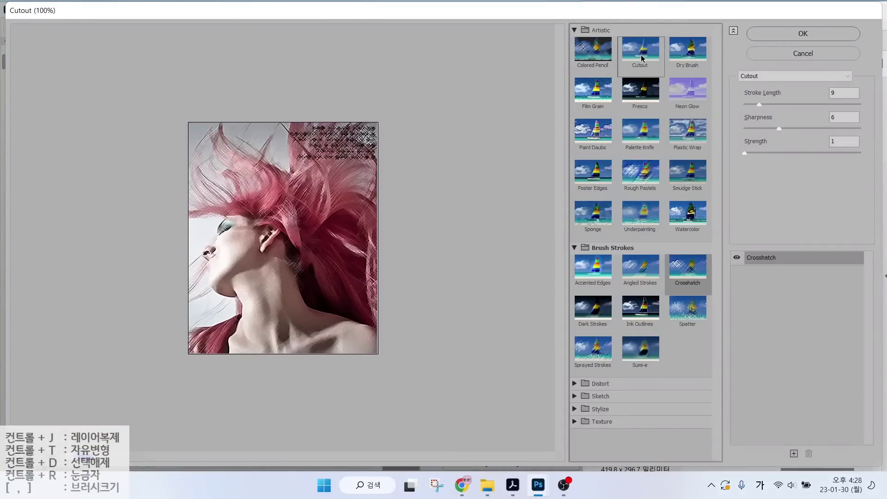
{"action": "left_click", "coordinate": [806, 35]}
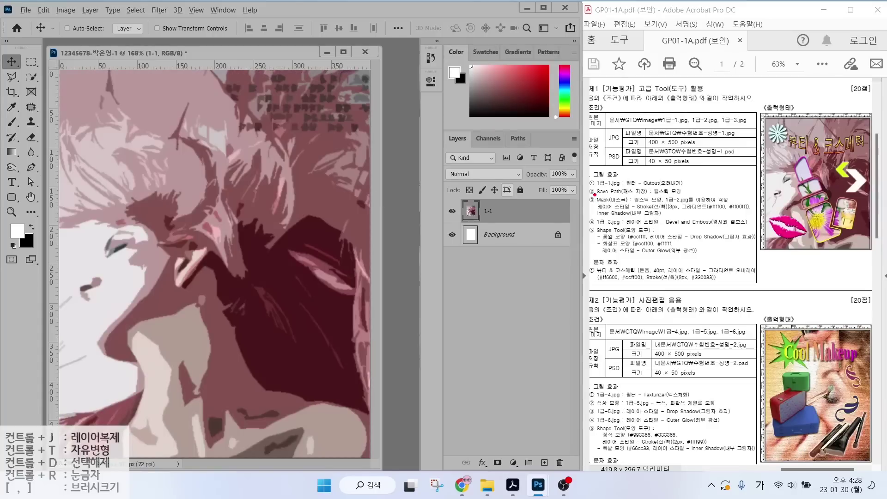
{"action": "mouse_move", "coordinate": [595, 195]}
{"action": "left_mouse_down"}
{"action": "mouse_move", "coordinate": [715, 194]}
{"action": "mouse_move", "coordinate": [688, 160]}
{"action": "left_mouse_up"}
{"action": "key", "text": "Escape"}
{"action": "mouse_move", "coordinate": [797, 193]}
{"action": "left_mouse_down"}
{"action": "mouse_move", "coordinate": [746, 163]}
{"action": "mouse_move", "coordinate": [862, 243]}
{"action": "left_mouse_up"}
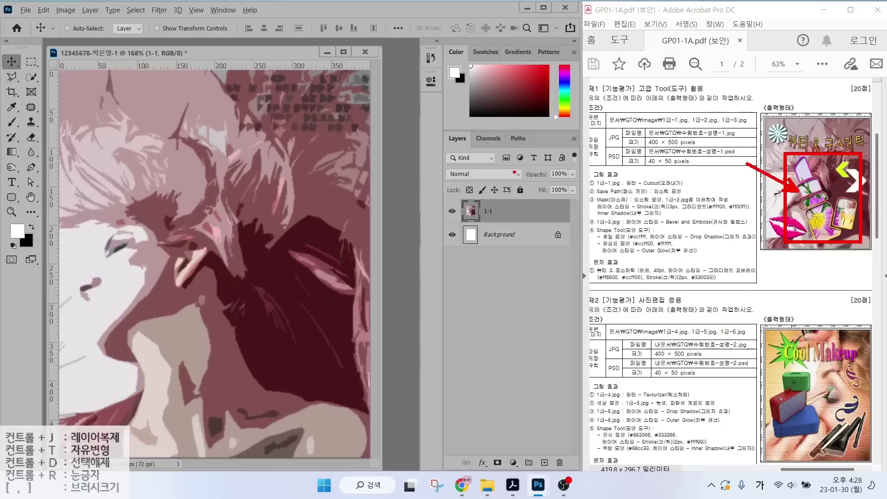
{"action": "mouse_move", "coordinate": [536, 138]}
{"action": "left_mouse_down"}
{"action": "mouse_move", "coordinate": [524, 130]}
{"action": "mouse_move", "coordinate": [548, 113]}
{"action": "left_mouse_up"}
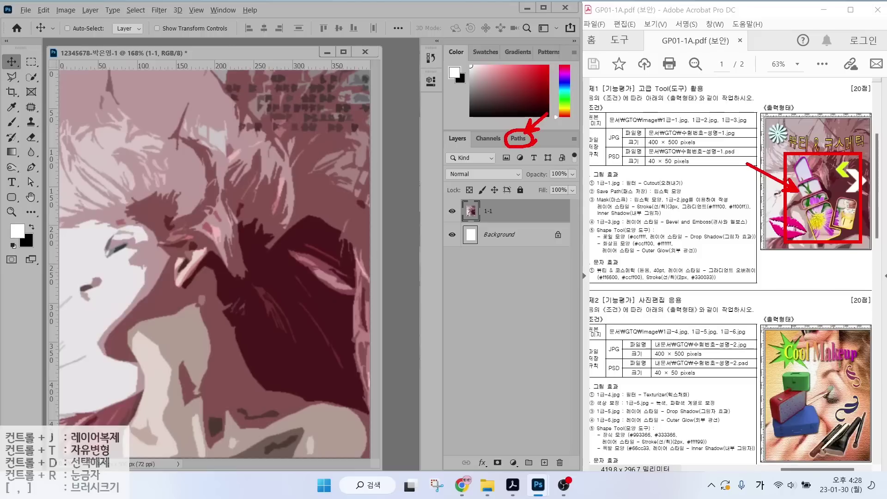
Turn off visibility of the Cutout-filtered 1-1 layer, leaving only the white Background.
{"action": "key", "text": "Escape"}
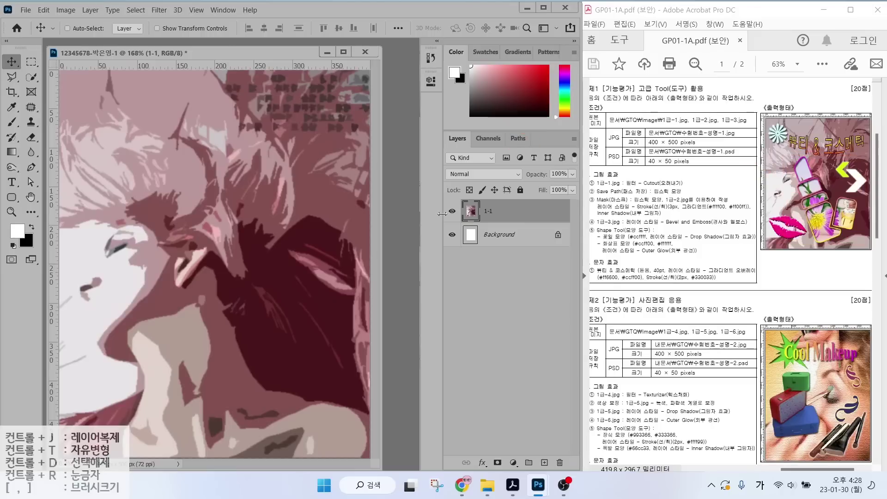
{"action": "left_click_drag", "start_coordinate": [447, 196], "coordinate": [548, 225]}
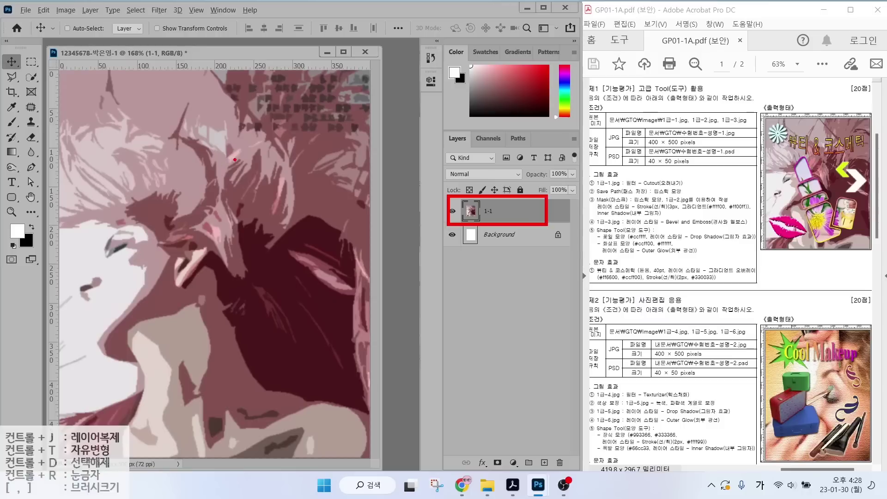
{"action": "key", "text": "Escape"}
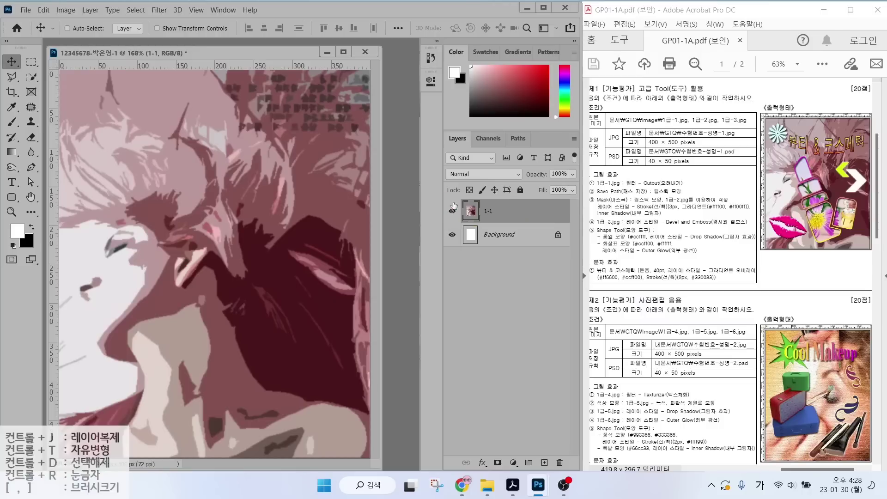
{"action": "key", "text": "ctrl"}
{"action": "left_click", "coordinate": [453, 212]}
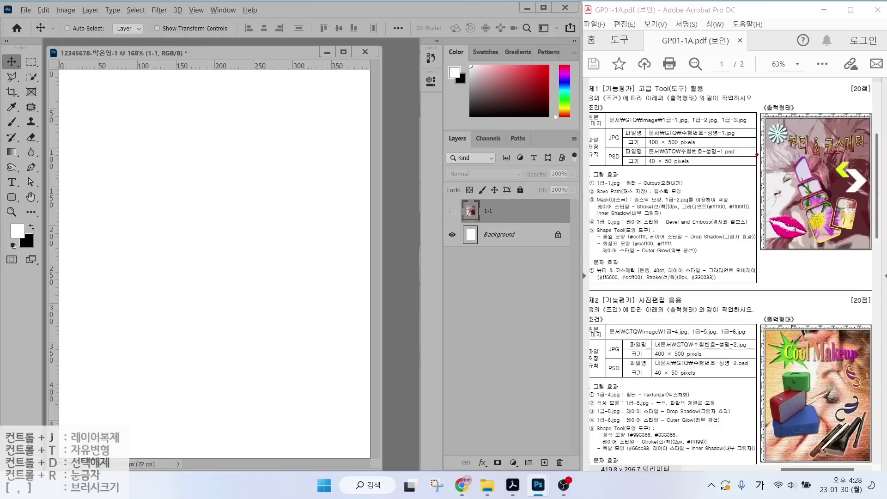
{"action": "left_click_drag", "start_coordinate": [754, 155], "coordinate": [886, 156]}
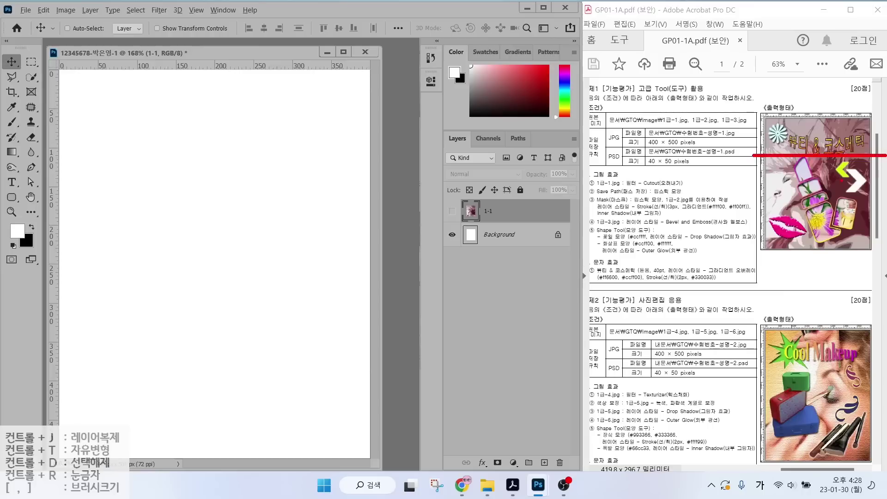
{"action": "left_click_drag", "start_coordinate": [791, 102], "coordinate": [790, 272]}
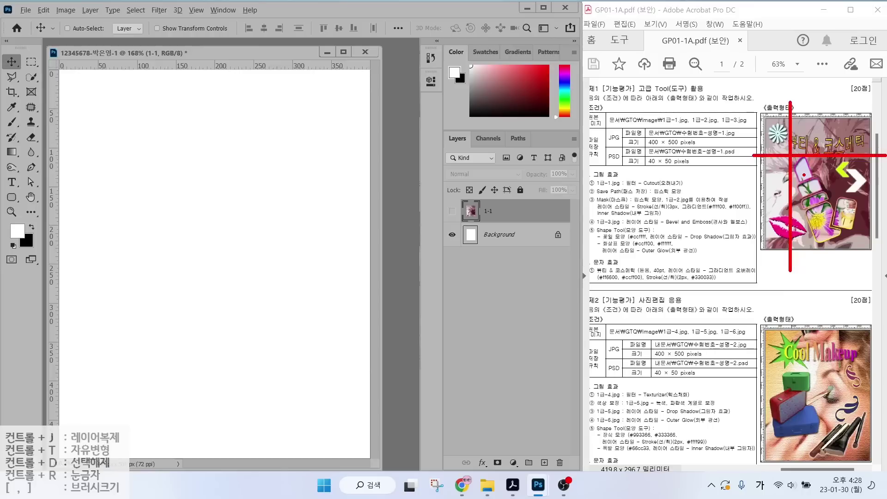
{"action": "key", "text": "Escape"}
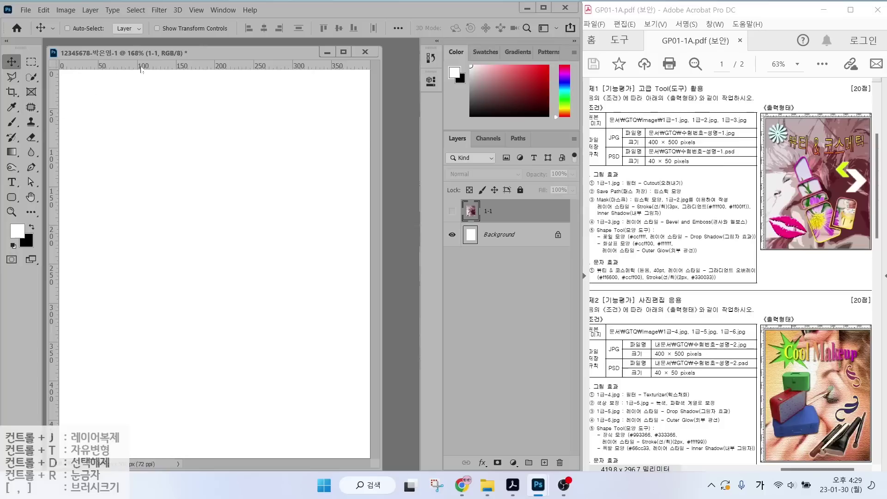
{"action": "key", "text": "ctrl"}
Add ruler guides: vertical at X 102.1 and 316.6 px, horizontal near the top and at Y 474.9 px.
{"action": "left_click_drag", "start_coordinate": [147, 67], "coordinate": [134, 180]}
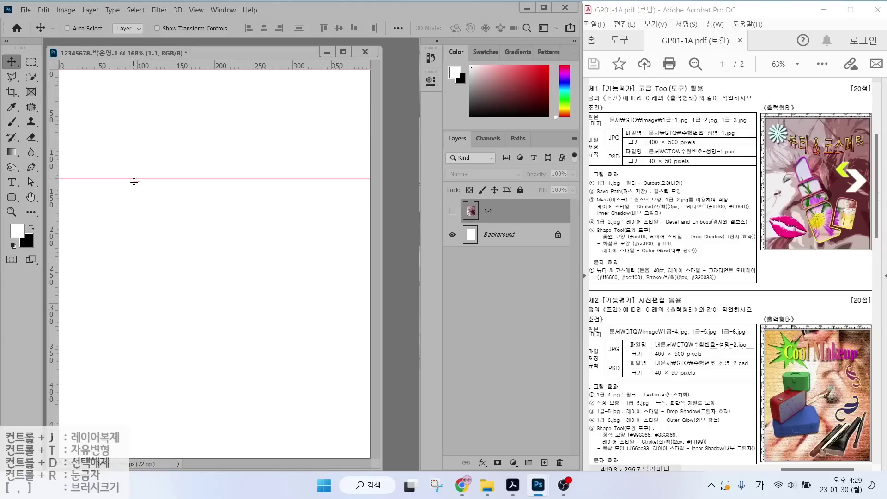
{"action": "key", "text": "ctrl"}
{"action": "left_click_drag", "start_coordinate": [54, 166], "coordinate": [139, 166]}
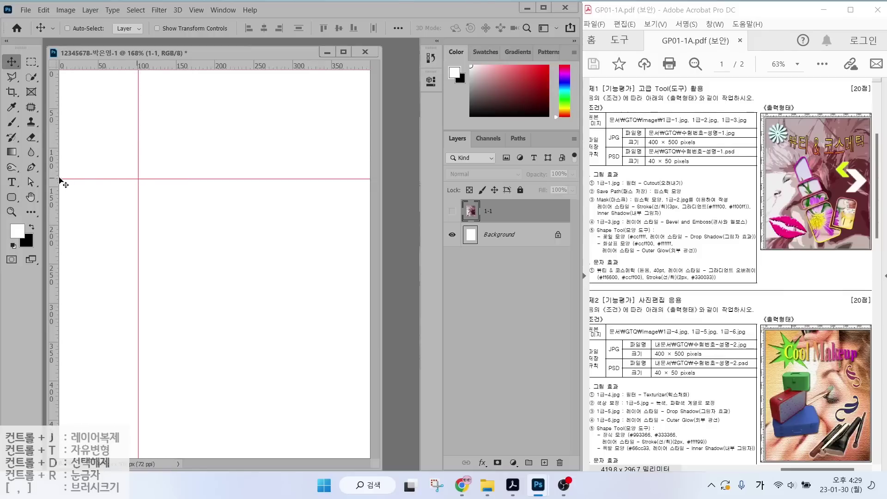
{"action": "left_click_drag", "start_coordinate": [56, 162], "coordinate": [326, 190]}
{"action": "left_click_drag", "start_coordinate": [227, 66], "coordinate": [213, 432]}
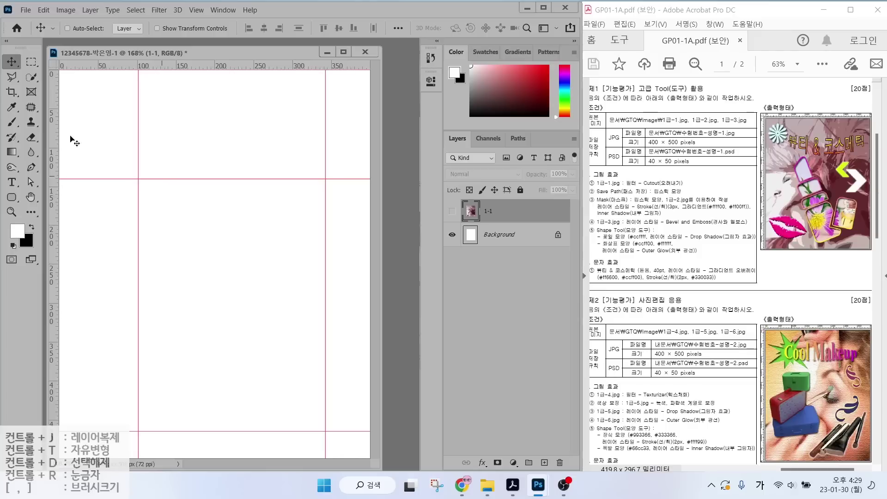
{"action": "left_click", "coordinate": [29, 169]}
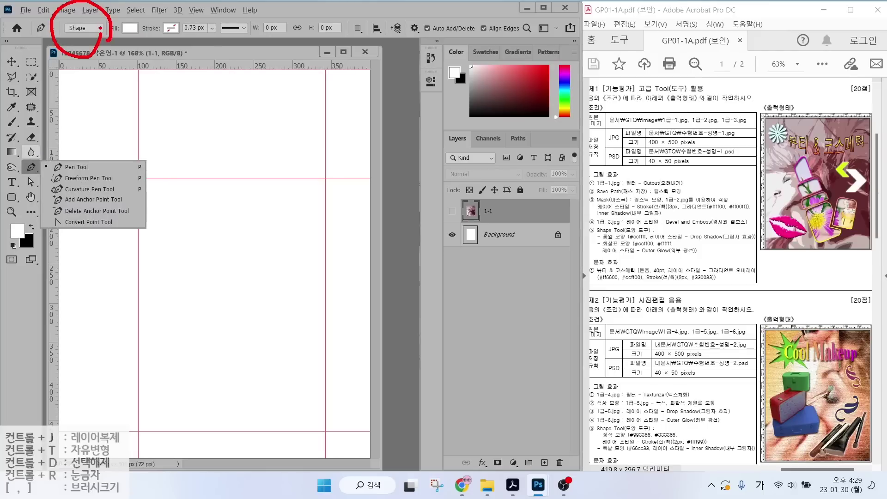
Set the Pen tool to Shape mode with a black fill.
{"action": "left_click", "coordinate": [97, 28]}
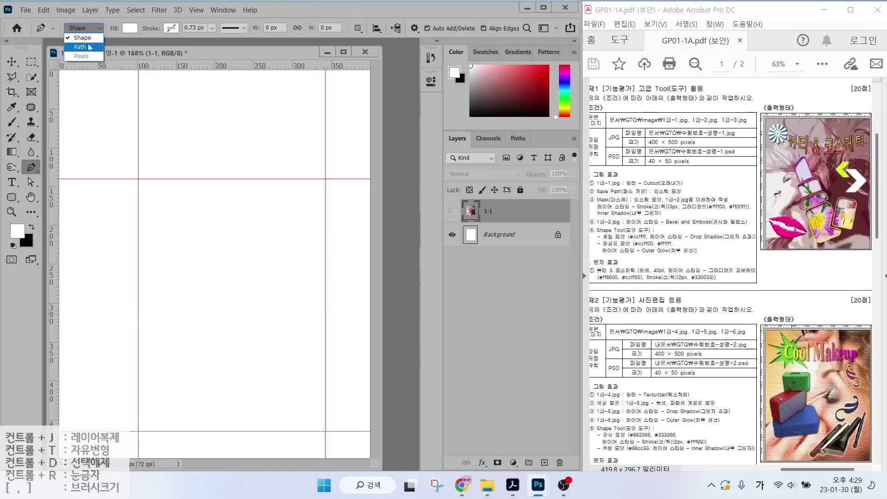
{"action": "left_click", "coordinate": [90, 47]}
{"action": "left_click", "coordinate": [98, 28]}
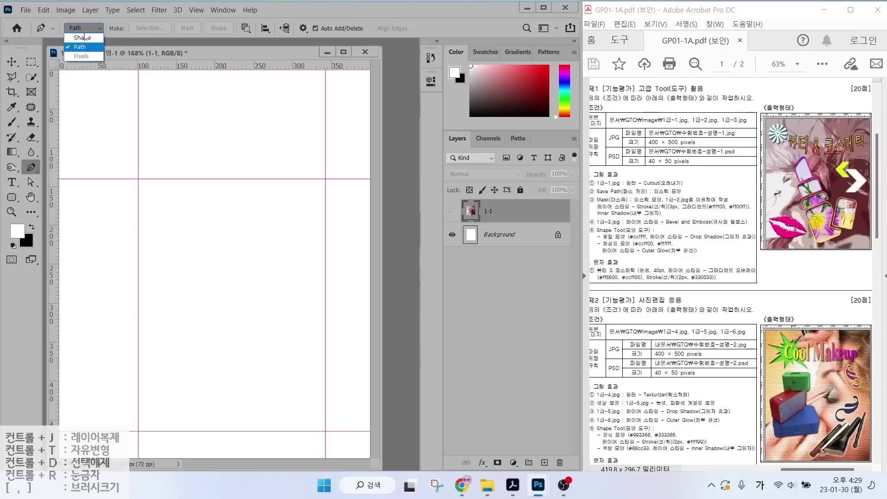
{"action": "left_click", "coordinate": [82, 37]}
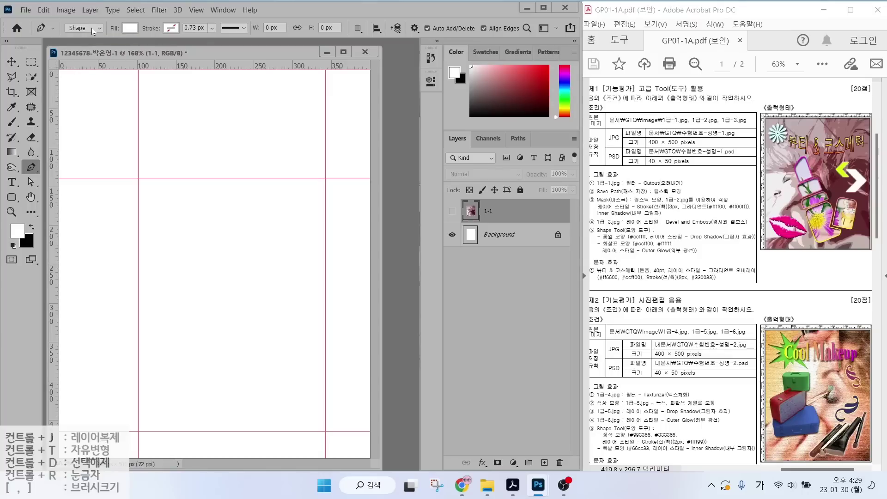
{"action": "left_click", "coordinate": [129, 29]}
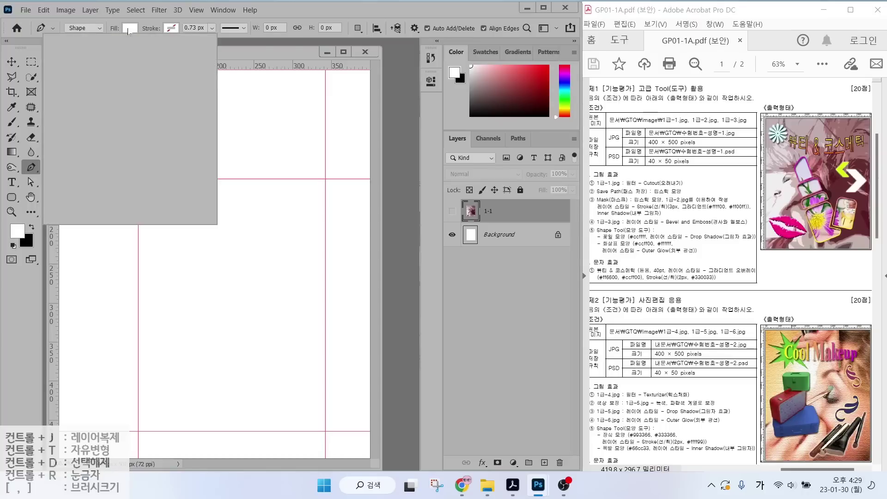
{"action": "left_click", "coordinate": [109, 90]}
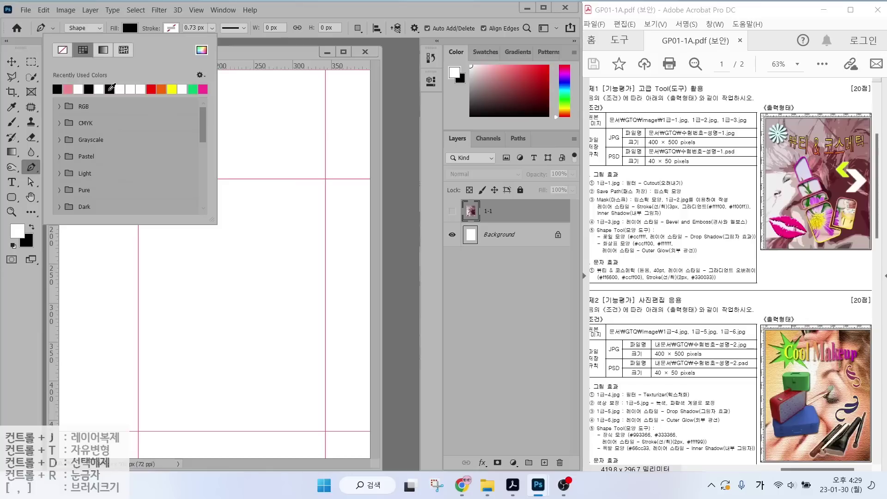
Draw a closed seven-corner black shape in the upper canvas area.
{"action": "left_click", "coordinate": [146, 21]}
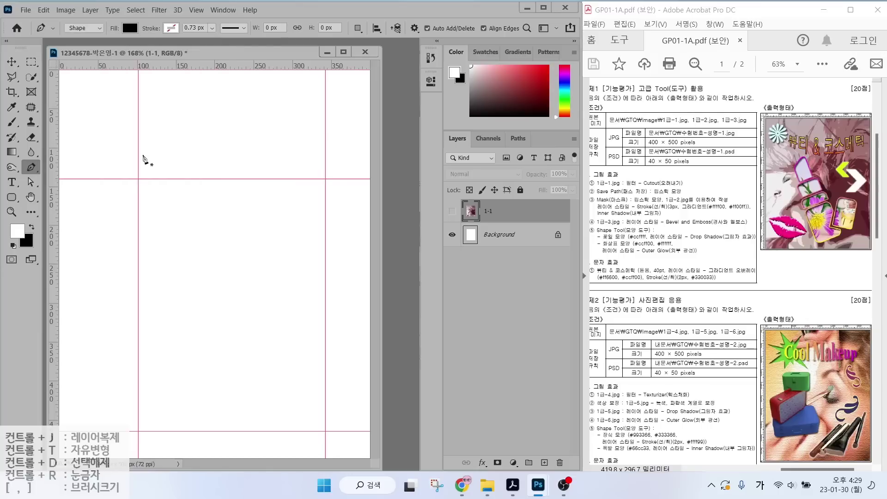
{"action": "left_click", "coordinate": [157, 135]}
{"action": "left_click", "coordinate": [194, 115]}
{"action": "left_click", "coordinate": [205, 145]}
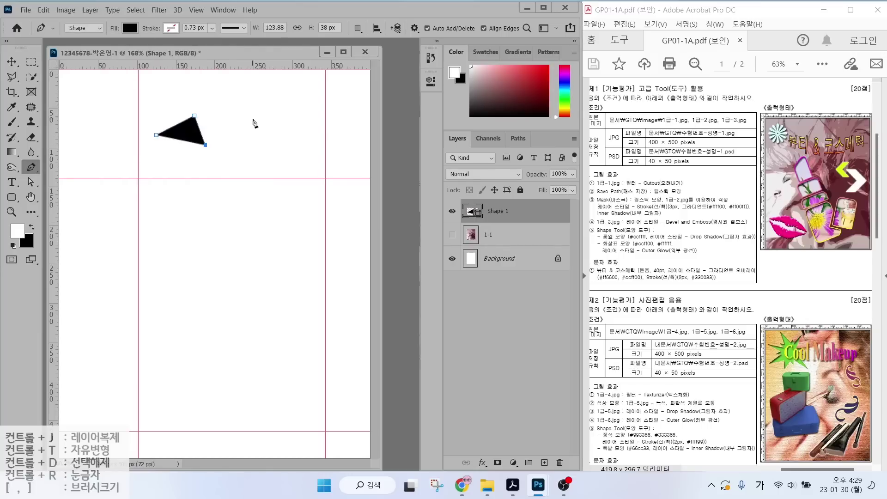
{"action": "left_click", "coordinate": [253, 118]}
{"action": "left_click", "coordinate": [272, 164]}
{"action": "left_click", "coordinate": [221, 211]}
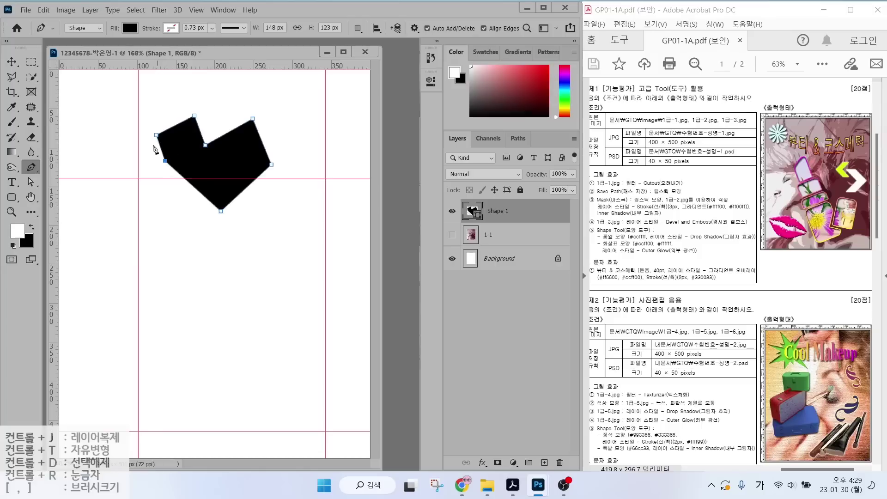
{"action": "left_click", "coordinate": [156, 135]}
{"action": "left_click_drag", "start_coordinate": [531, 148], "coordinate": [485, 201]}
Round the top corner and bottom point into smooth curves with the Convert Point Tool.
{"action": "right_click", "coordinate": [32, 169]}
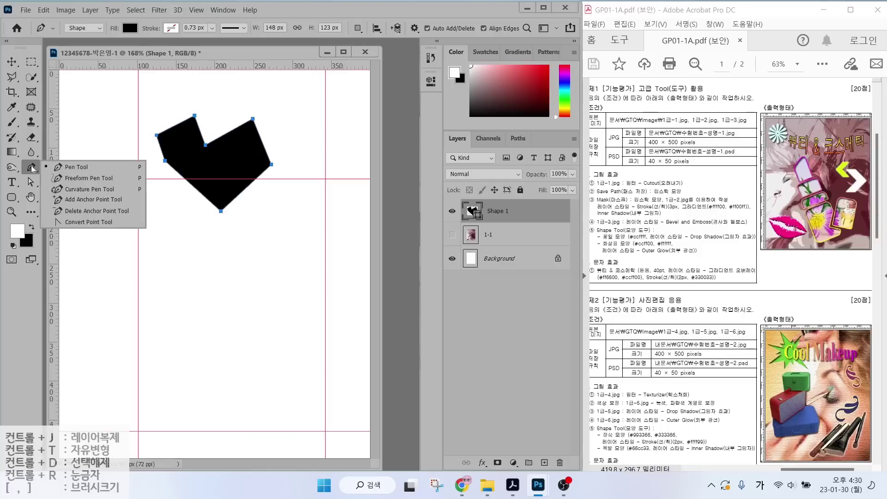
{"action": "left_click", "coordinate": [80, 223]}
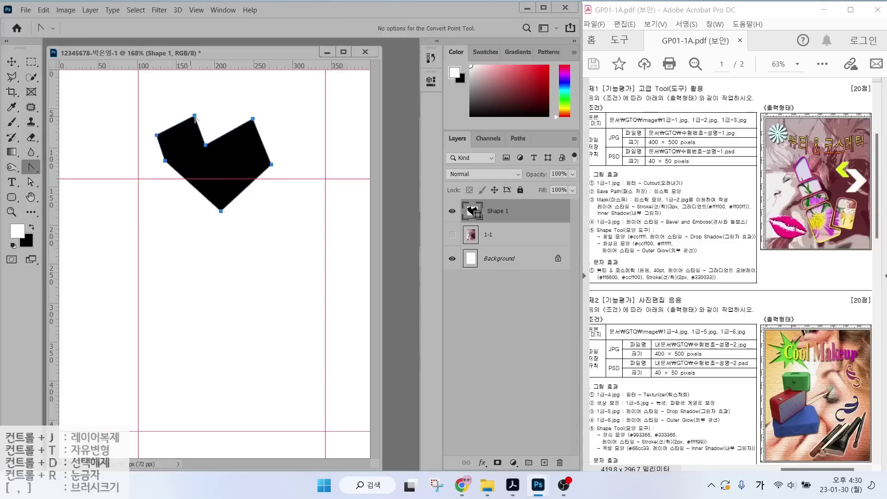
{"action": "left_click_drag", "start_coordinate": [195, 115], "coordinate": [274, 125]}
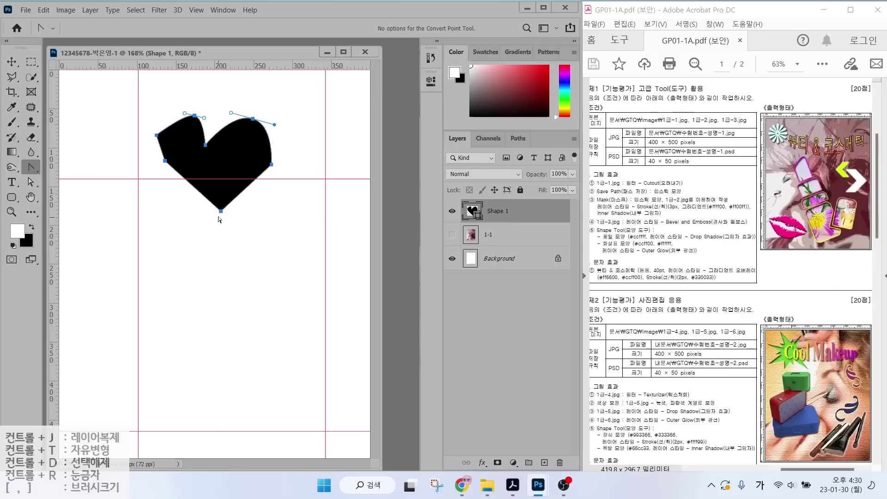
{"action": "left_click_drag", "start_coordinate": [221, 212], "coordinate": [154, 208]}
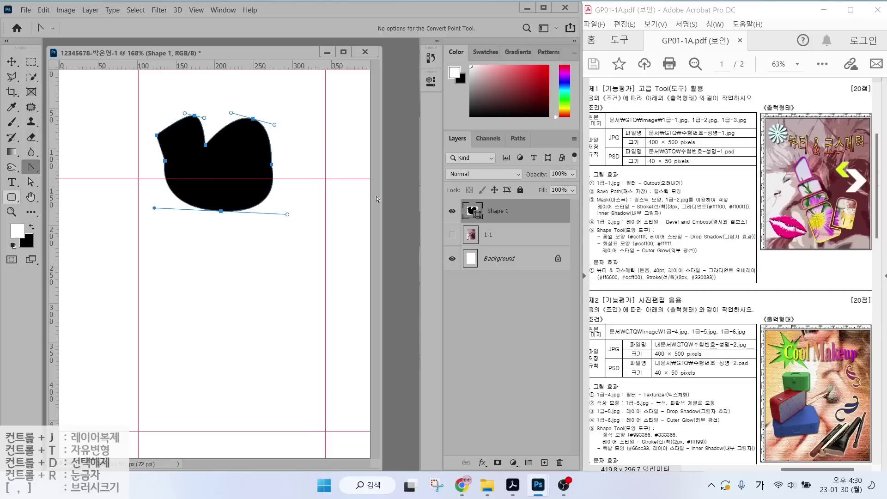
{"action": "left_click", "coordinate": [151, 250]}
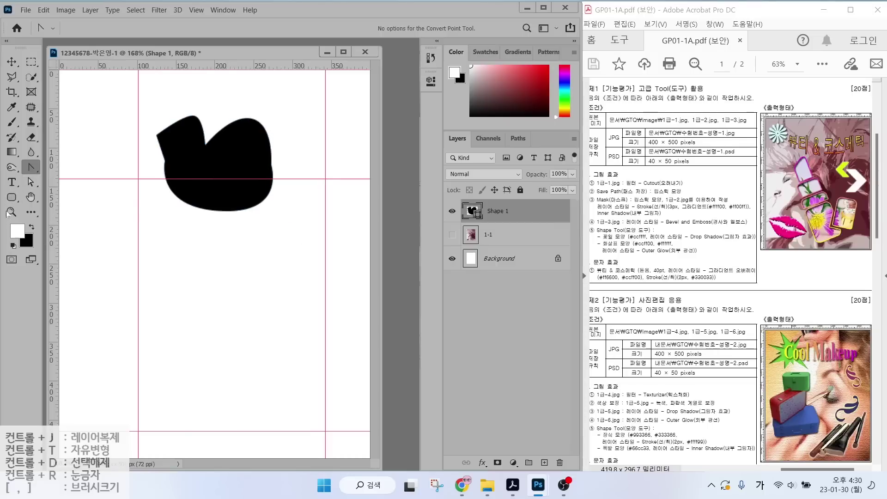
{"action": "left_click", "coordinate": [9, 199]}
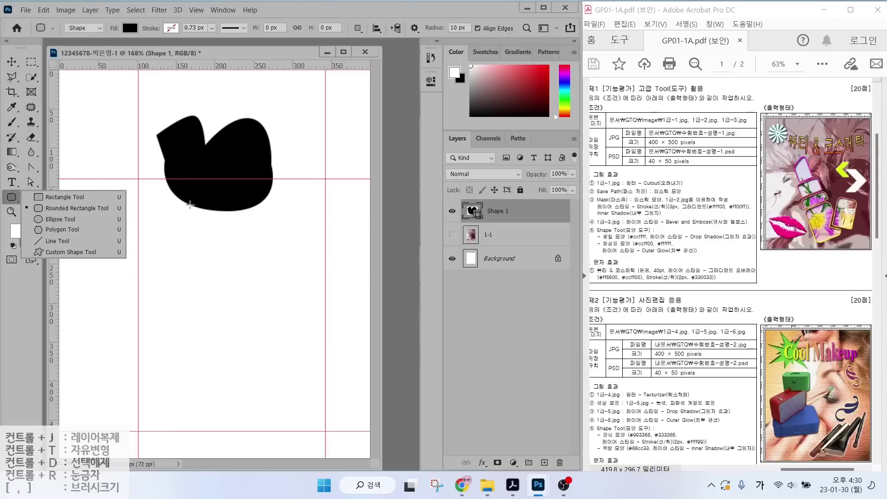
Draw a trial 86×128 px rounded rectangle below the black shape and review its properties.
{"action": "left_click", "coordinate": [59, 215]}
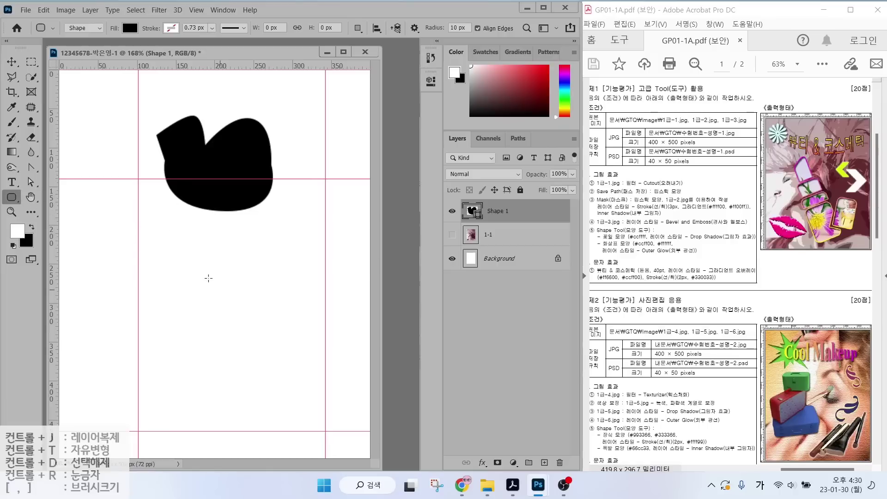
{"action": "left_click_drag", "start_coordinate": [176, 247], "coordinate": [242, 345]}
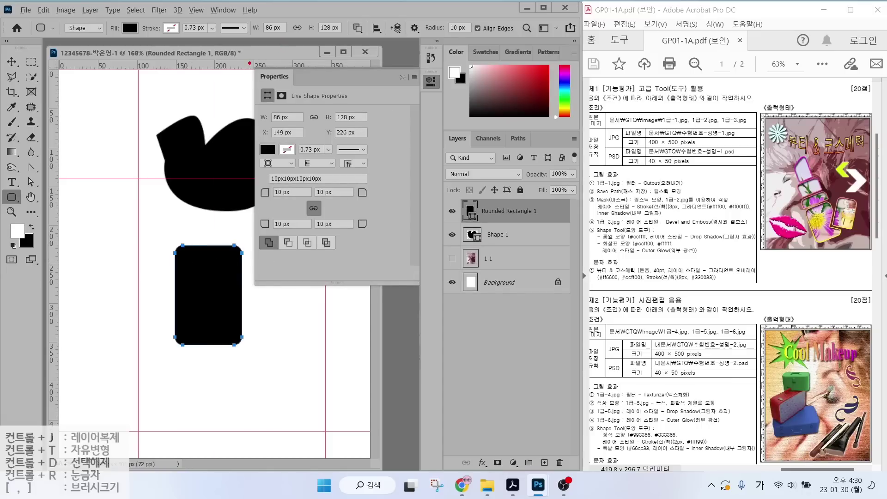
{"action": "mouse_move", "coordinate": [249, 63]}
{"action": "left_mouse_down"}
{"action": "mouse_move", "coordinate": [380, 249]}
{"action": "mouse_move", "coordinate": [416, 279]}
{"action": "left_mouse_up"}
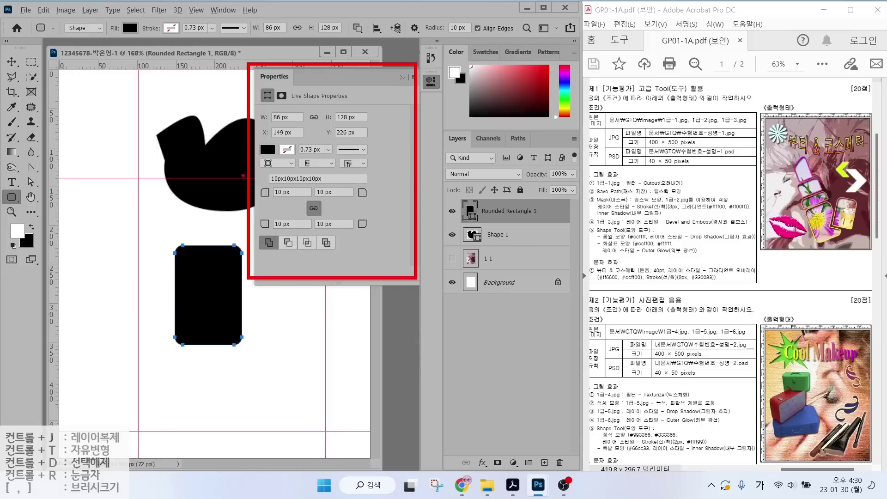
{"action": "left_click_drag", "start_coordinate": [260, 189], "coordinate": [234, 161]}
{"action": "left_click_drag", "start_coordinate": [370, 190], "coordinate": [389, 168]}
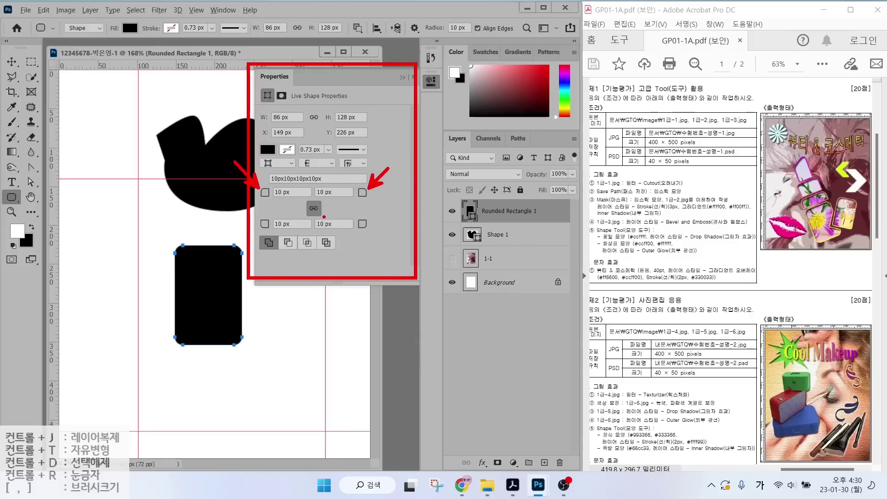
{"action": "mouse_move", "coordinate": [324, 217]}
{"action": "left_mouse_down"}
{"action": "mouse_move", "coordinate": [319, 200]}
{"action": "mouse_move", "coordinate": [327, 218]}
{"action": "left_mouse_up"}
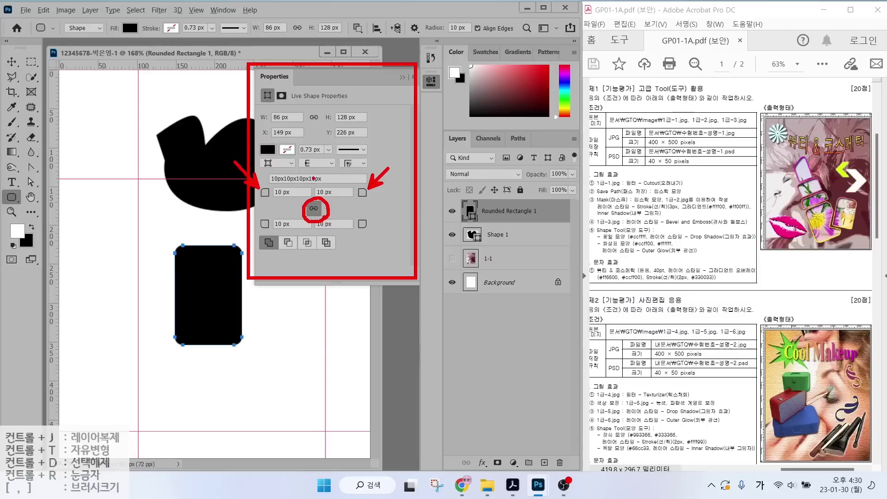
{"action": "key", "text": "Escape"}
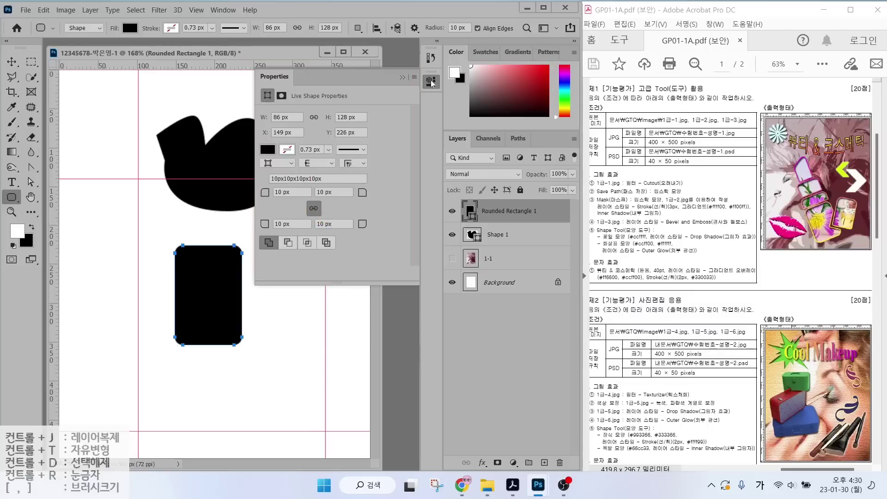
Delete the trial Rounded Rectangle 1 and Shape 1 layers.
{"action": "left_click", "coordinate": [432, 83]}
{"action": "left_click", "coordinate": [517, 229], "text": "shift"}
{"action": "key", "text": "Delete"}
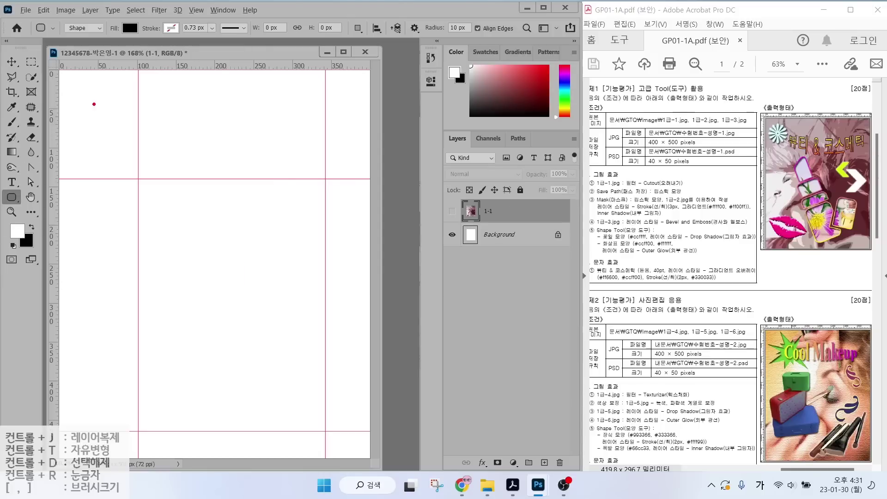
Draw a black 84×118 px rounded rectangle and move it lower on the canvas.
{"action": "mouse_move", "coordinate": [98, 22]}
{"action": "left_mouse_down"}
{"action": "mouse_move", "coordinate": [74, 48]}
{"action": "mouse_move", "coordinate": [99, 22]}
{"action": "mouse_move", "coordinate": [121, 70]}
{"action": "mouse_move", "coordinate": [138, 15]}
{"action": "mouse_move", "coordinate": [161, 69]}
{"action": "left_mouse_up"}
{"action": "left_click_drag", "start_coordinate": [187, 15], "coordinate": [165, 34]}
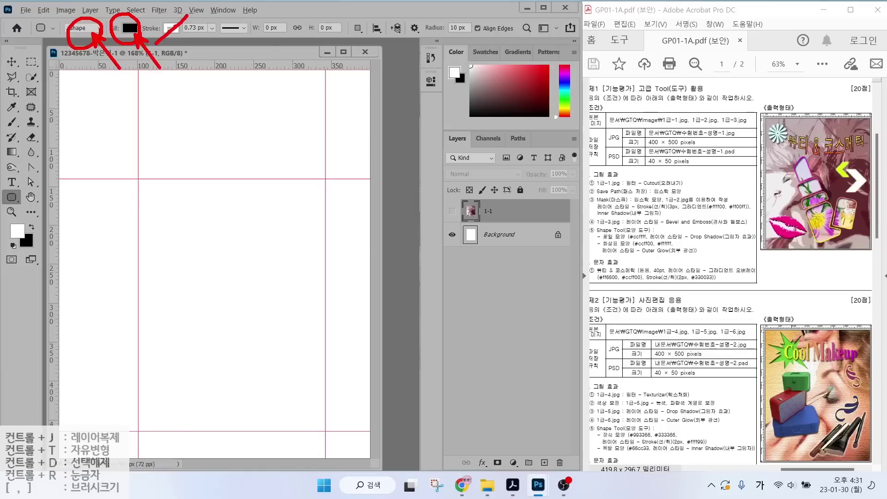
{"action": "key", "text": "Escape"}
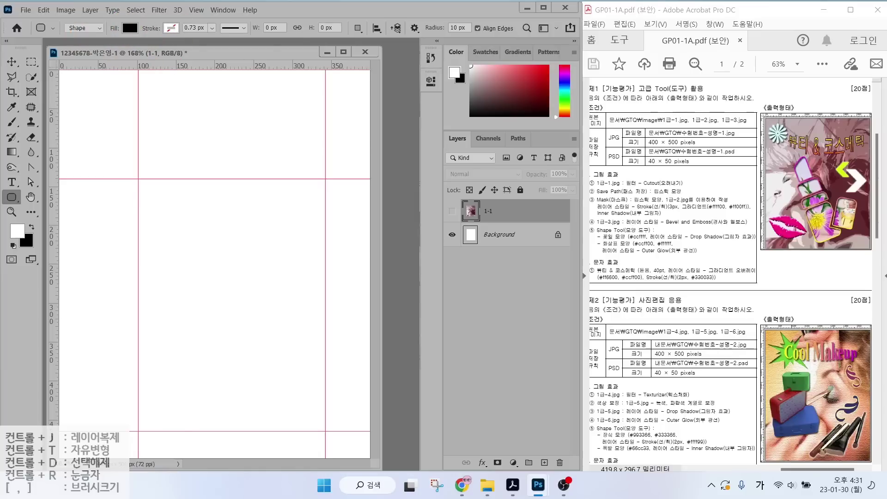
{"action": "left_click", "coordinate": [358, 29]}
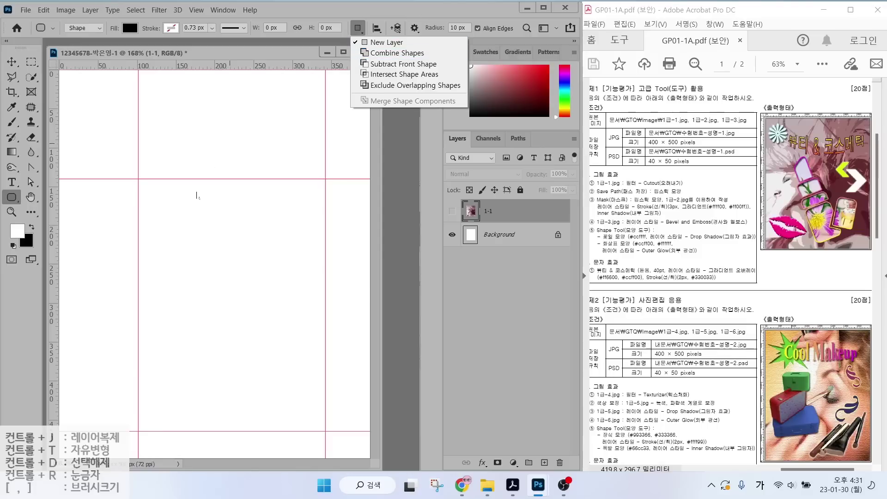
{"action": "left_click", "coordinate": [148, 308]}
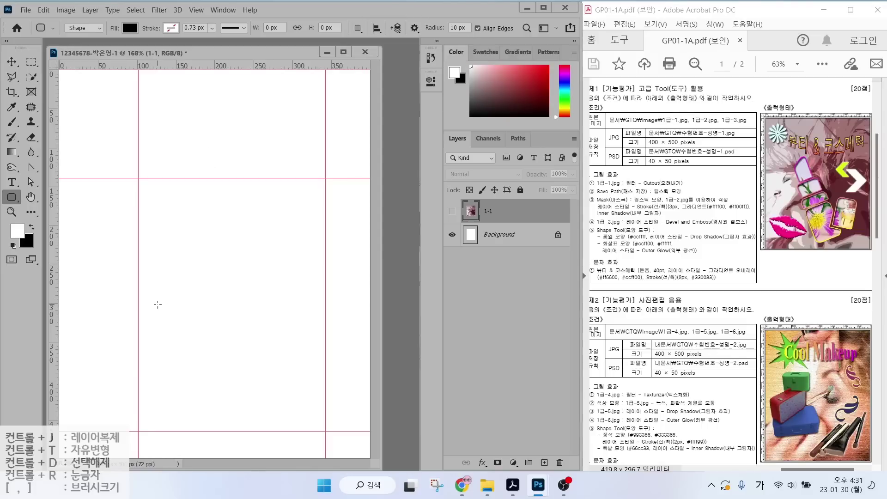
{"action": "left_click_drag", "start_coordinate": [157, 304], "coordinate": [222, 395]}
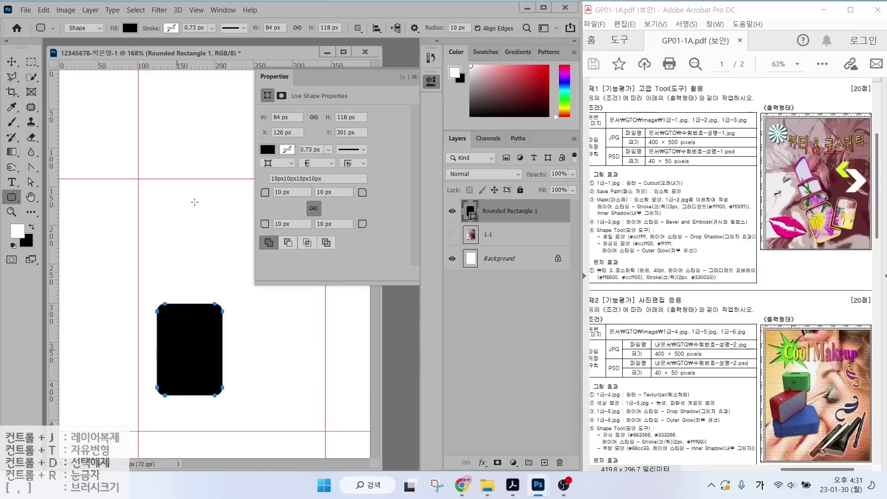
{"action": "left_click", "coordinate": [31, 181]}
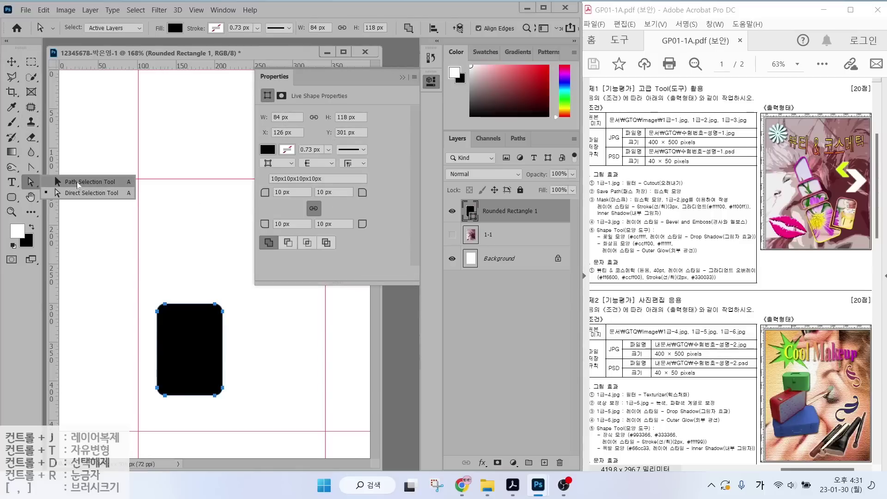
{"action": "left_click", "coordinate": [76, 182]}
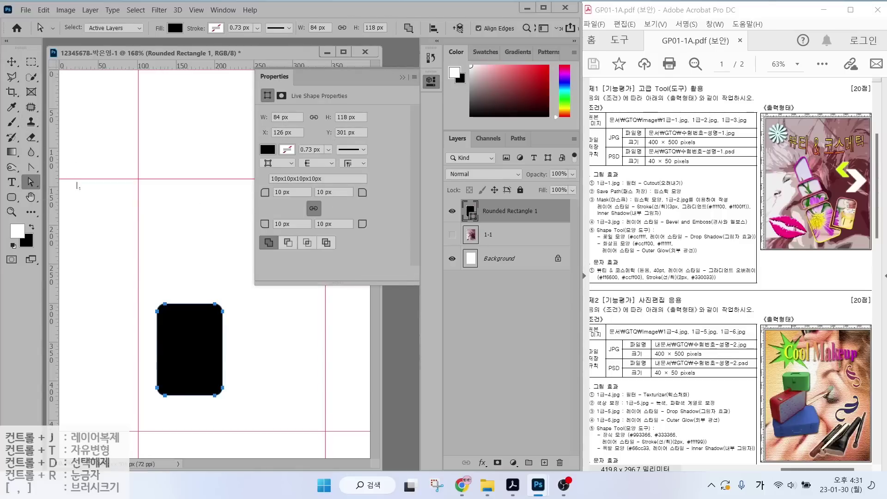
{"action": "left_click_drag", "start_coordinate": [189, 341], "coordinate": [188, 376]}
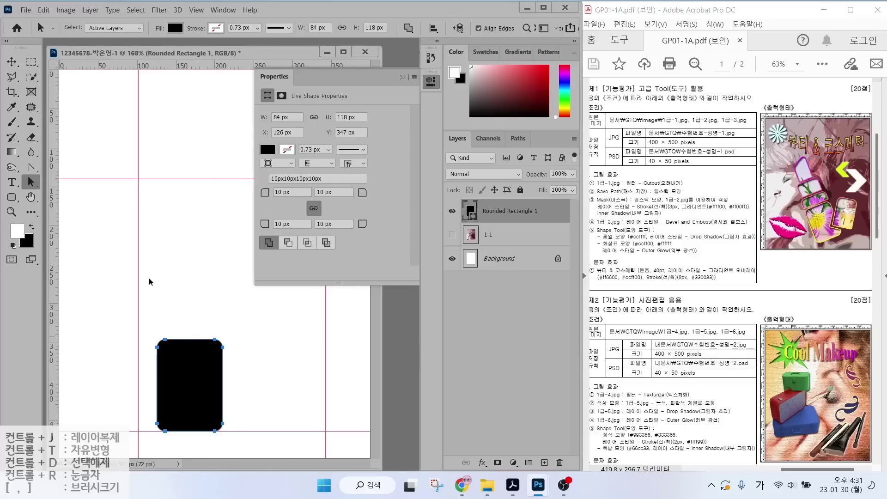
Try slanting the rectangle's top-left corner with Direct Selection, then undo the edit.
{"action": "left_click", "coordinate": [30, 185]}
{"action": "left_click", "coordinate": [69, 194]}
{"action": "left_click_drag", "start_coordinate": [155, 329], "coordinate": [180, 373]}
{"action": "left_click_drag", "start_coordinate": [166, 344], "coordinate": [158, 301]}
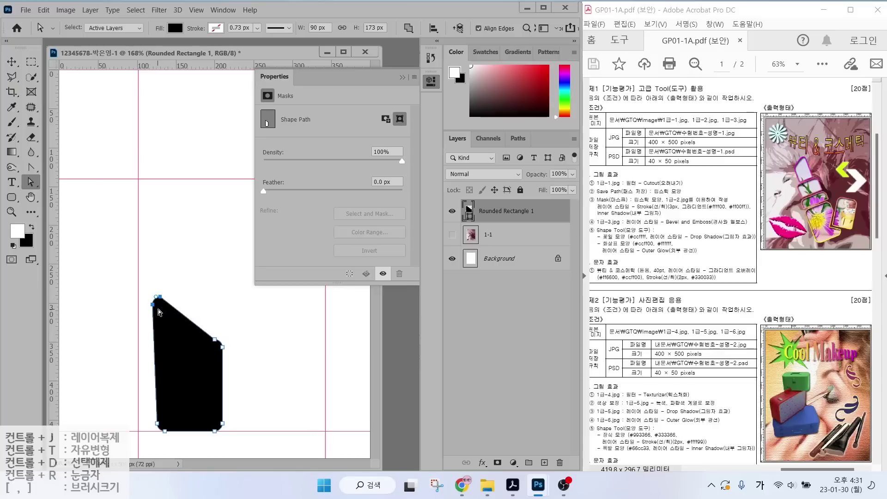
{"action": "key", "text": "ctrl+z"}
{"action": "key", "text": "u"}
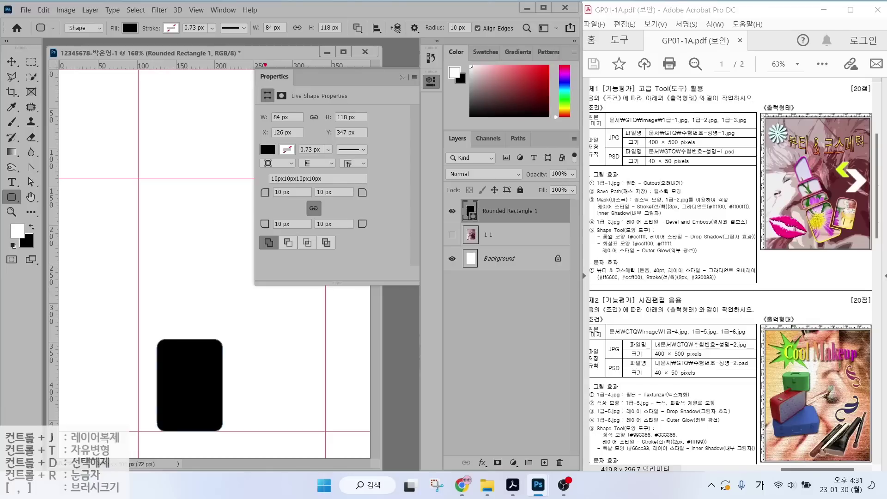
Set Path Operations to Combine Shapes so new shapes join this layer.
{"action": "mouse_move", "coordinate": [85, 45]}
{"action": "left_mouse_down"}
{"action": "mouse_move", "coordinate": [51, 37]}
{"action": "mouse_move", "coordinate": [69, 18]}
{"action": "mouse_move", "coordinate": [88, 21]}
{"action": "mouse_move", "coordinate": [85, 40]}
{"action": "left_mouse_up"}
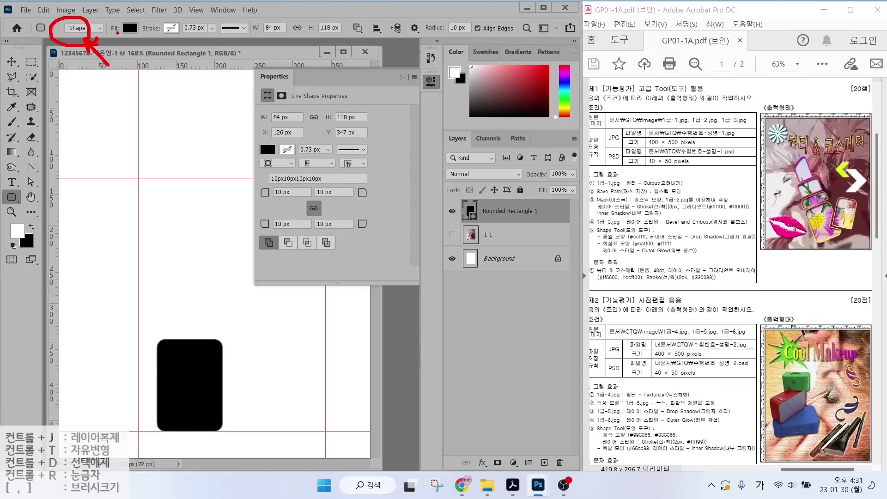
{"action": "mouse_move", "coordinate": [141, 39]}
{"action": "left_mouse_down"}
{"action": "mouse_move", "coordinate": [115, 45]}
{"action": "mouse_move", "coordinate": [139, 21]}
{"action": "mouse_move", "coordinate": [136, 42]}
{"action": "mouse_move", "coordinate": [134, 34]}
{"action": "left_mouse_up"}
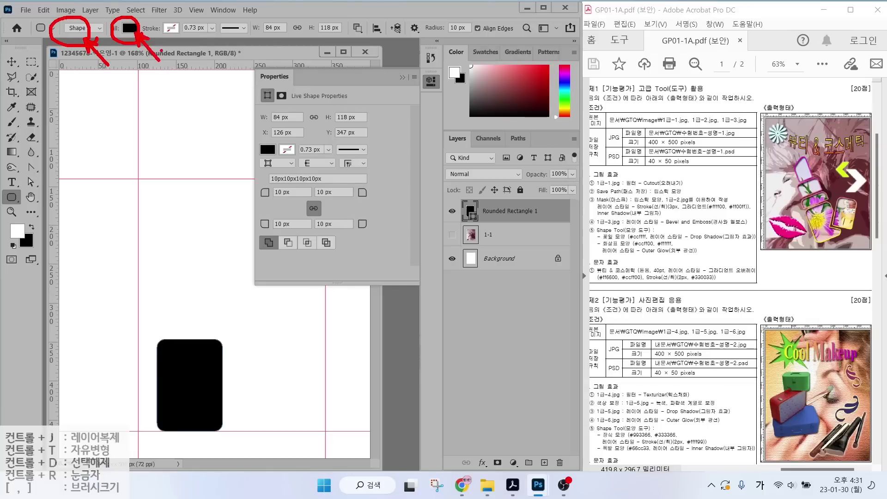
{"action": "left_click_drag", "start_coordinate": [185, 14], "coordinate": [159, 42]}
{"action": "mouse_move", "coordinate": [374, 39]}
{"action": "left_mouse_down"}
{"action": "mouse_move", "coordinate": [340, 32]}
{"action": "mouse_move", "coordinate": [355, 16]}
{"action": "mouse_move", "coordinate": [363, 38]}
{"action": "left_mouse_up"}
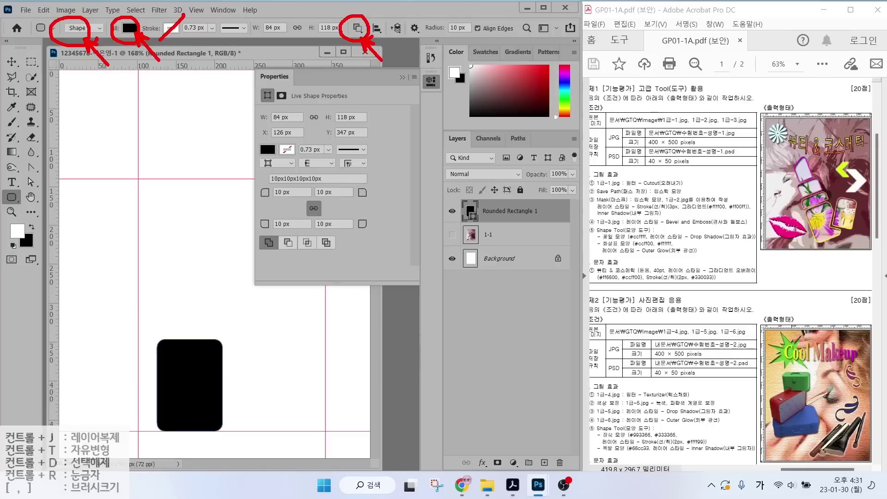
{"action": "left_click", "coordinate": [358, 28]}
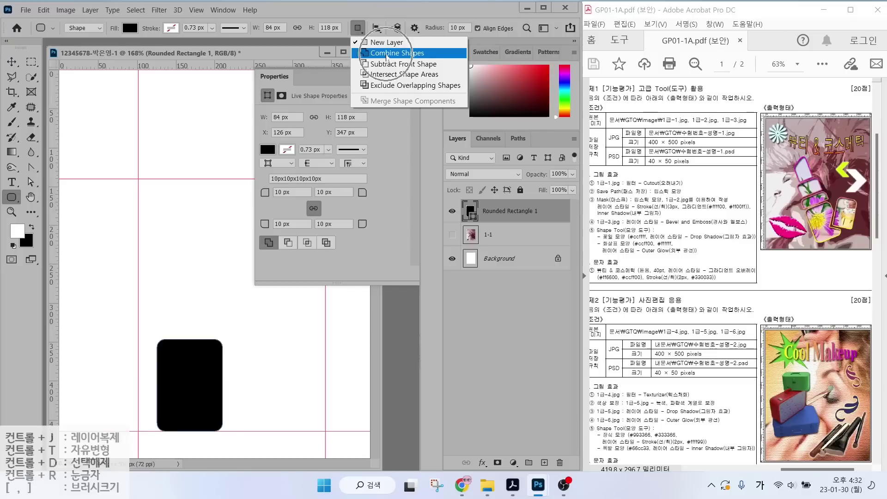
{"action": "left_click", "coordinate": [387, 54]}
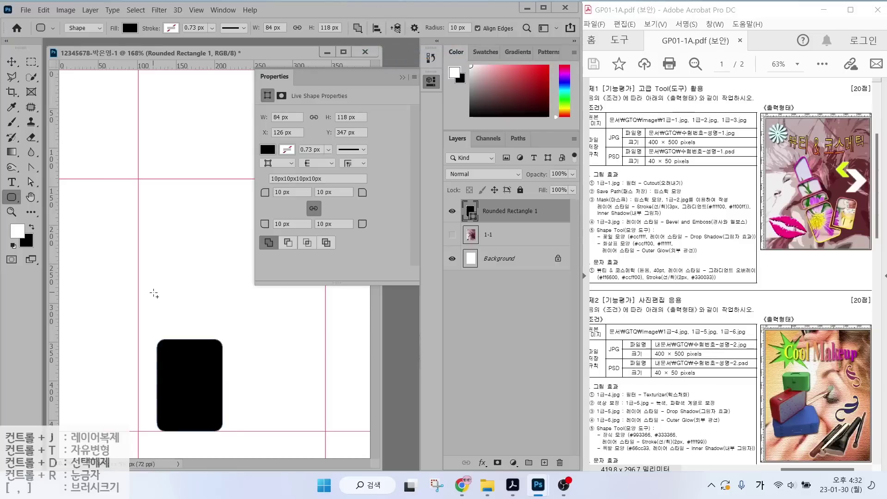
Draw a 94×51 px rounded rectangle above the lipstick body.
{"action": "left_click_drag", "start_coordinate": [154, 294], "coordinate": [227, 333]}
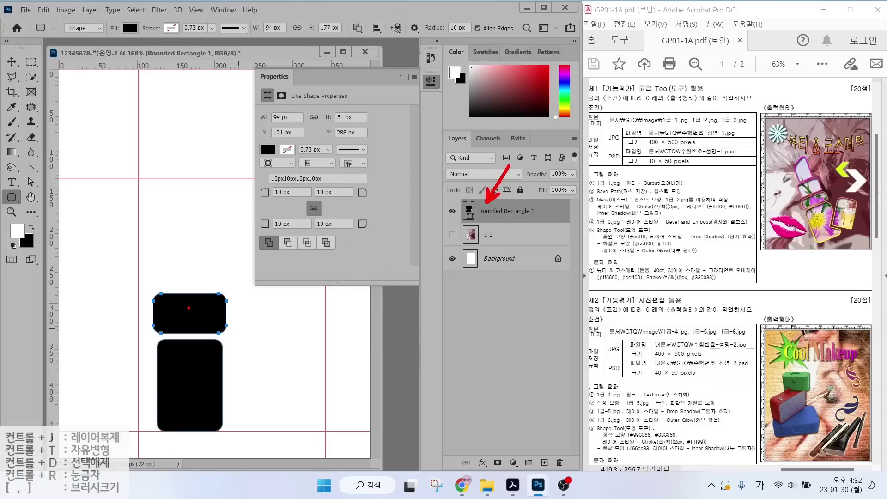
{"action": "left_click", "coordinate": [273, 81]}
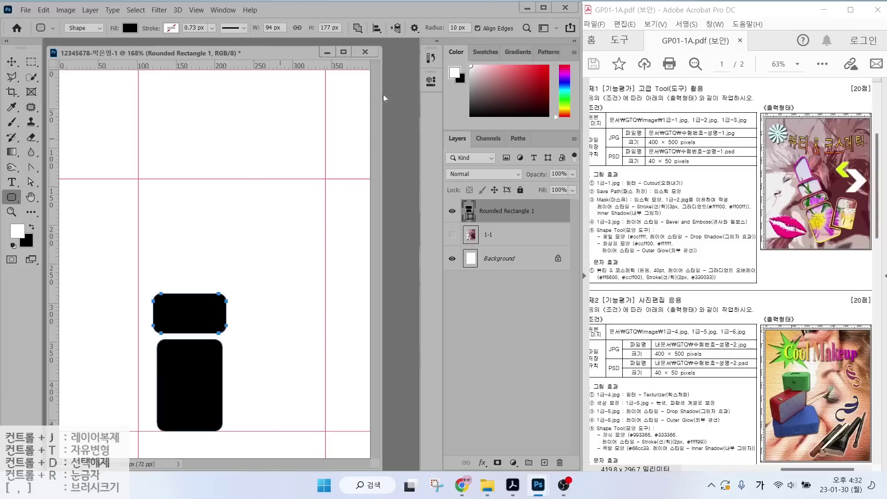
{"action": "left_click", "coordinate": [431, 80]}
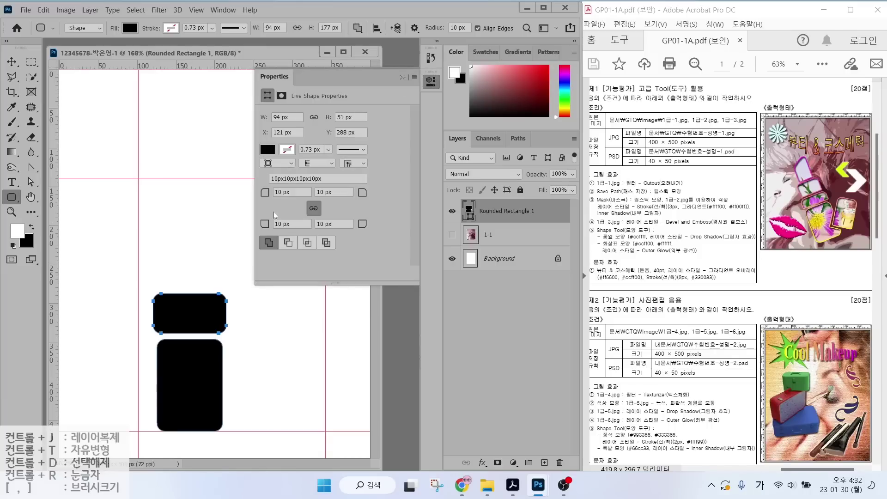
Unlink the corner radii and set bottom-left and bottom-right radius to 0 px.
{"action": "left_click", "coordinate": [312, 209]}
{"action": "left_click_drag", "start_coordinate": [279, 225], "coordinate": [287, 224]}
{"action": "type", "text": "0"}
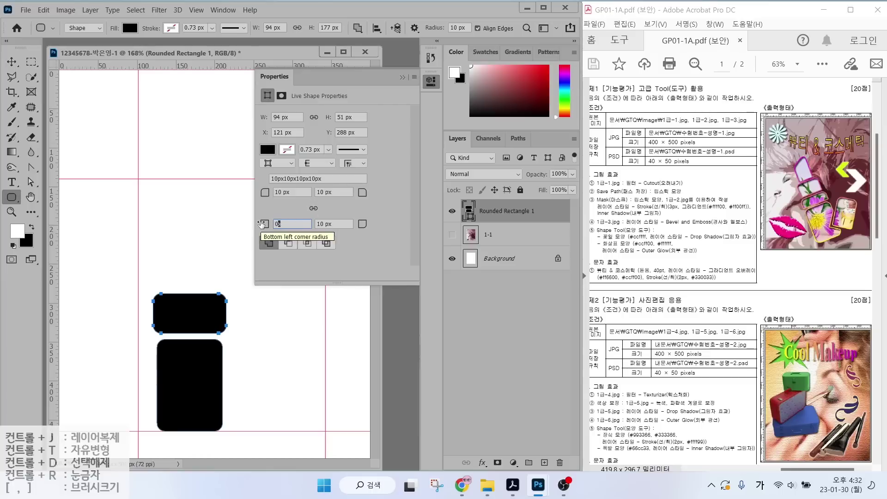
{"action": "key", "text": "Tab"}
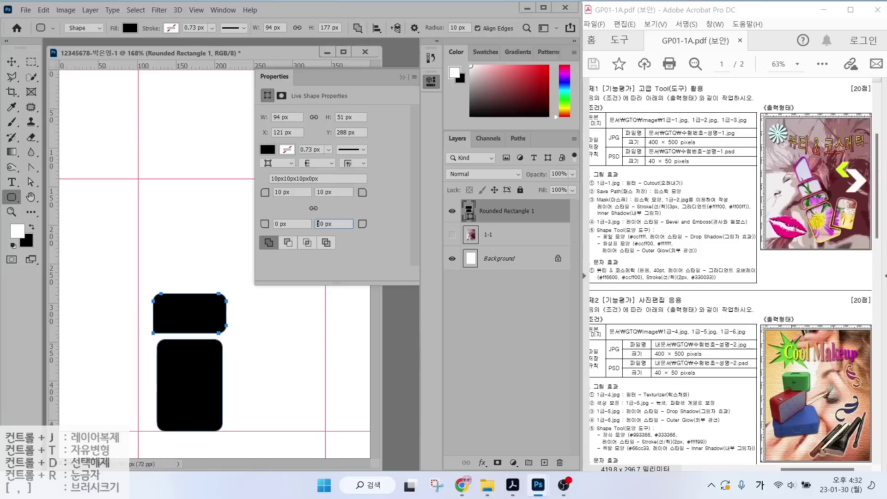
{"action": "type", "text": "0"}
{"action": "key", "text": "Return"}
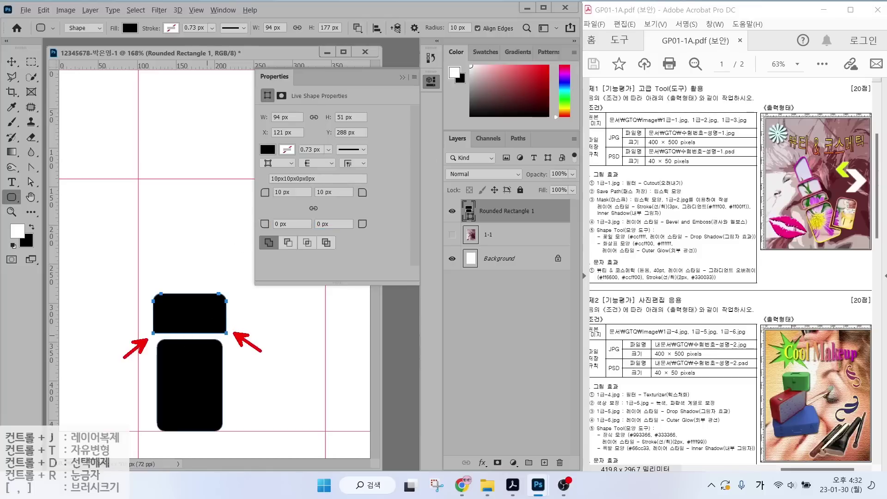
{"action": "left_click", "coordinate": [13, 198]}
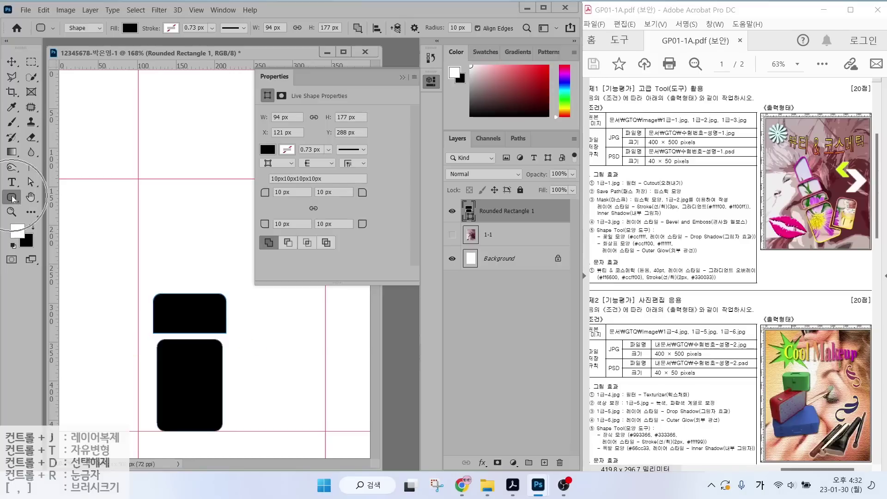
Set the tool to Shape mode with black fill and Combine Shapes.
{"action": "left_click", "coordinate": [76, 29]}
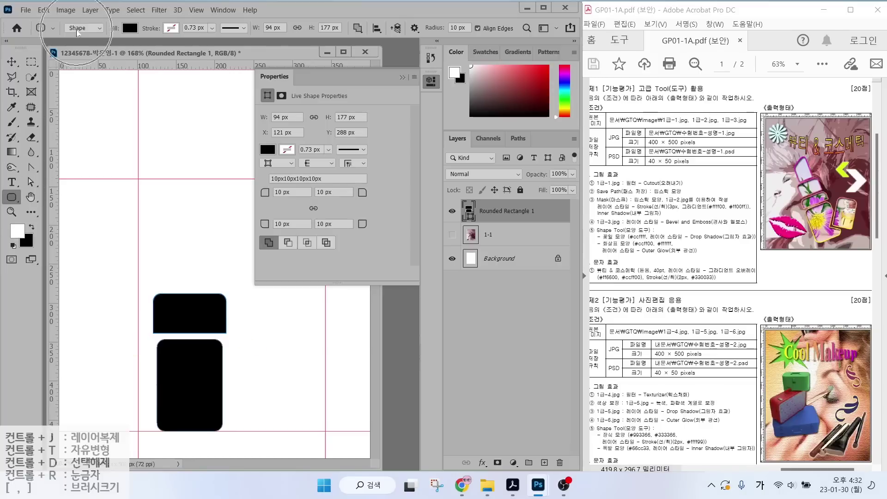
{"action": "left_click", "coordinate": [128, 29]}
{"action": "left_click", "coordinate": [358, 28]}
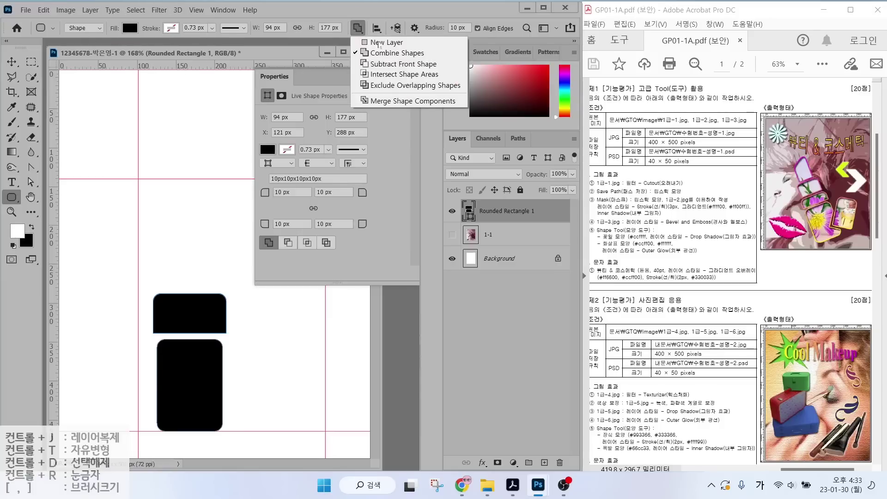
{"action": "left_click", "coordinate": [397, 54]}
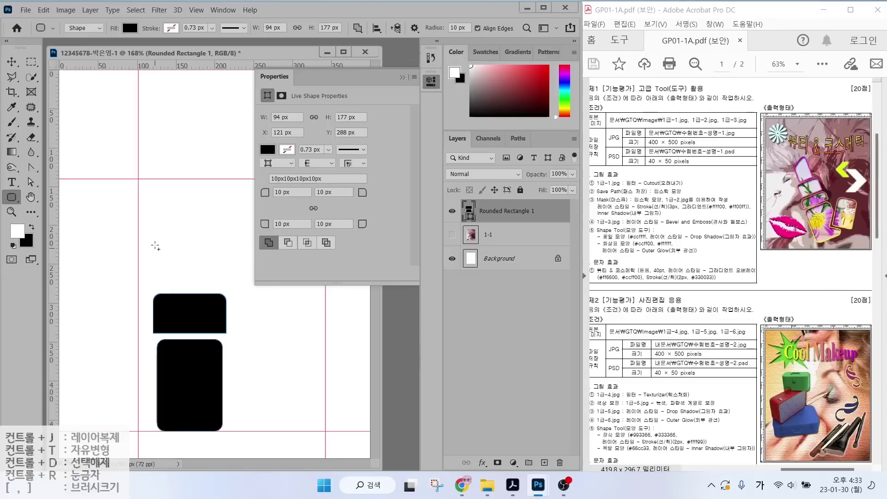
Draw an 81×56 px rounded rectangle above the cap and set its bottom corner radii to 0 px.
{"action": "left_click_drag", "start_coordinate": [158, 243], "coordinate": [222, 287]}
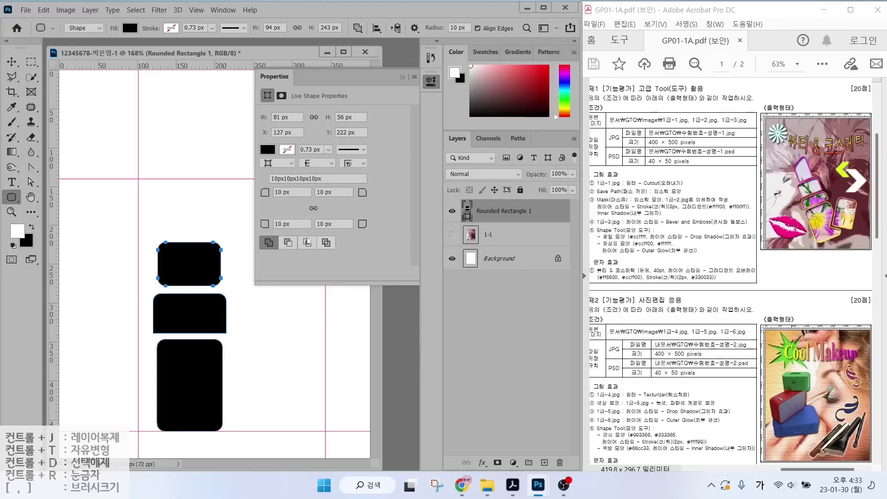
{"action": "left_click", "coordinate": [286, 224]}
{"action": "type", "text": "0"}
{"action": "key", "text": "Tab"}
{"action": "type", "text": "0"}
{"action": "key", "text": "Return"}
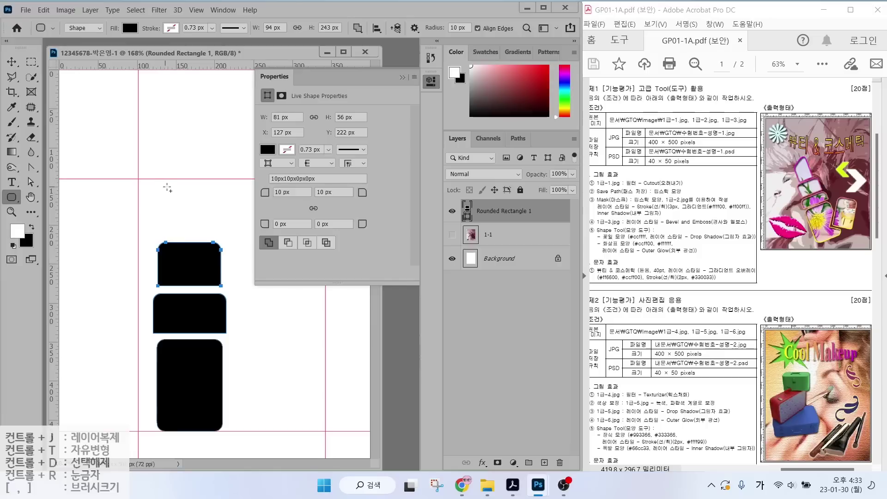
Draw a small tip rectangle on top of the stack with 0 px bottom corner radii.
{"action": "mouse_move", "coordinate": [171, 186]}
{"action": "left_mouse_down"}
{"action": "mouse_move", "coordinate": [203, 238]}
{"action": "mouse_move", "coordinate": [198, 211]}
{"action": "left_mouse_up"}
{"action": "left_click", "coordinate": [31, 181]}
{"action": "left_click", "coordinate": [292, 224]}
{"action": "type", "text": "0"}
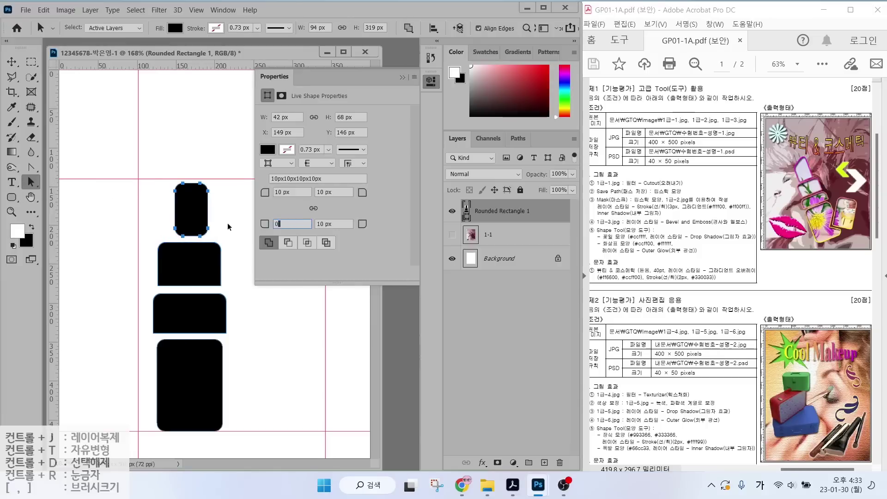
{"action": "key", "text": "Tab"}
{"action": "type", "text": "0"}
{"action": "key", "text": "Return"}
Lower the tip's top-left anchor with the Direct Selection Tool to slant its top.
{"action": "left_click", "coordinate": [164, 198]}
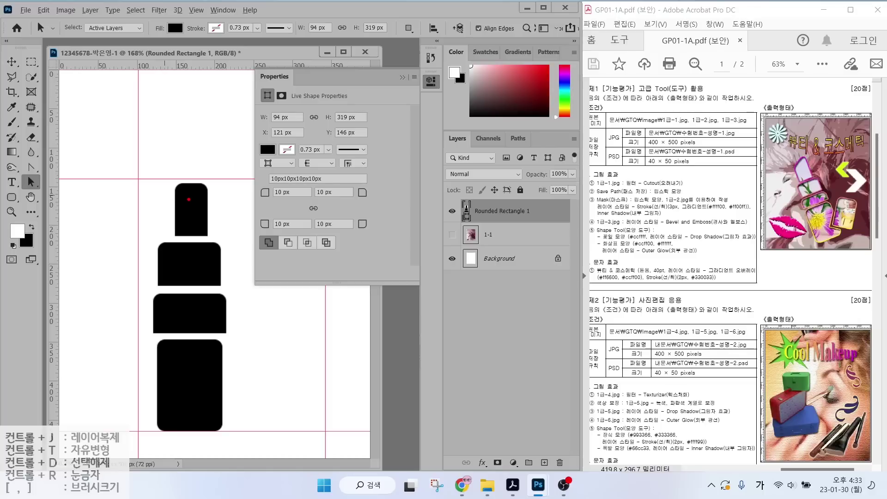
{"action": "mouse_move", "coordinate": [188, 199]}
{"action": "left_mouse_down"}
{"action": "mouse_move", "coordinate": [171, 176]}
{"action": "mouse_move", "coordinate": [189, 200]}
{"action": "left_mouse_up"}
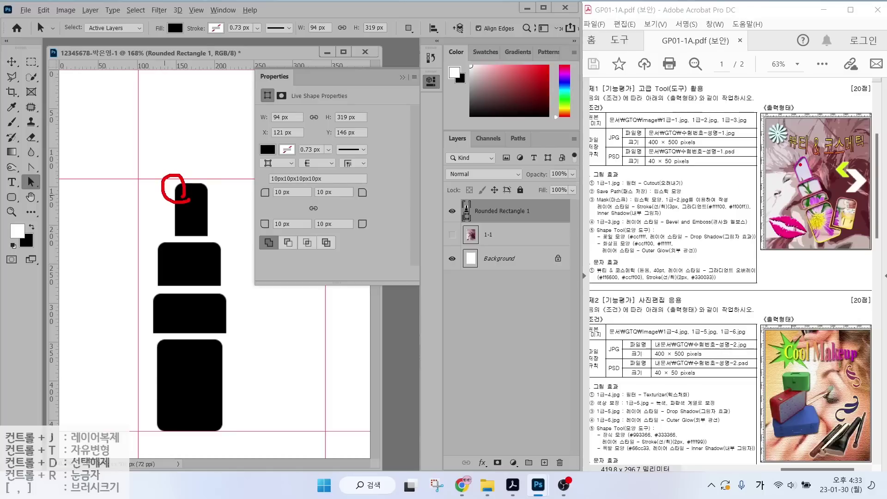
{"action": "left_click_drag", "start_coordinate": [797, 167], "coordinate": [749, 133]}
{"action": "right_click", "coordinate": [30, 186]}
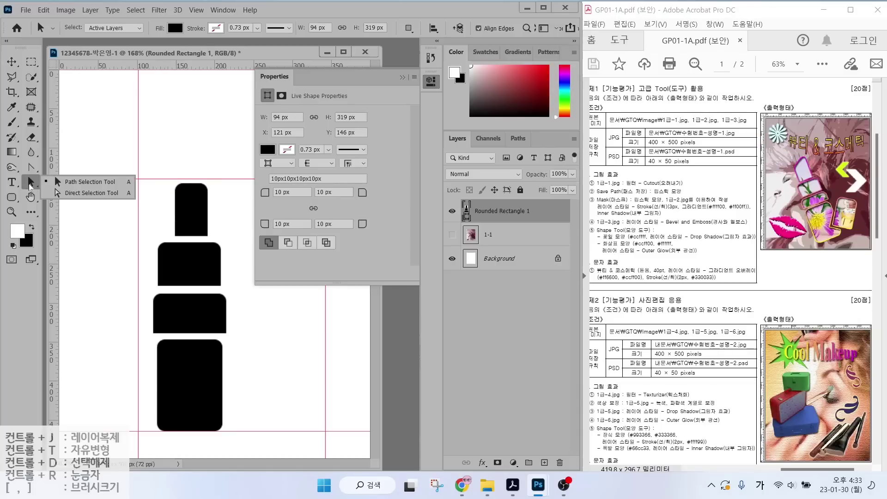
{"action": "left_click", "coordinate": [68, 193]}
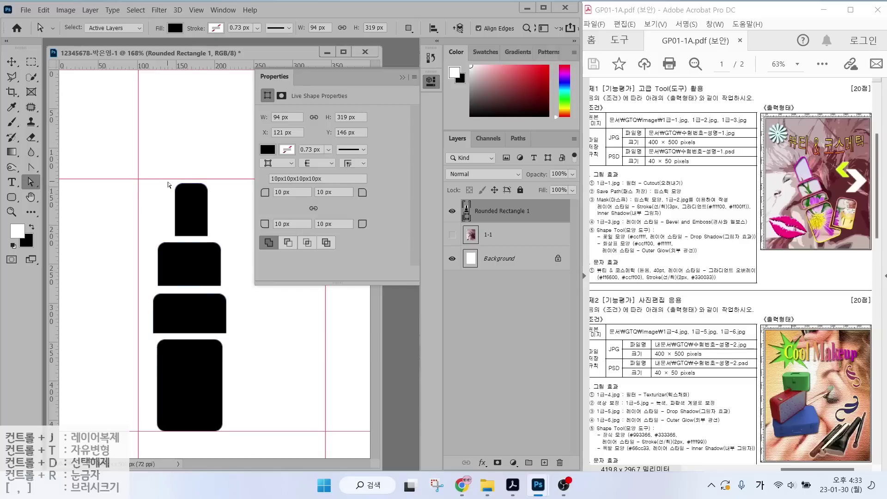
{"action": "left_click_drag", "start_coordinate": [168, 182], "coordinate": [174, 206]}
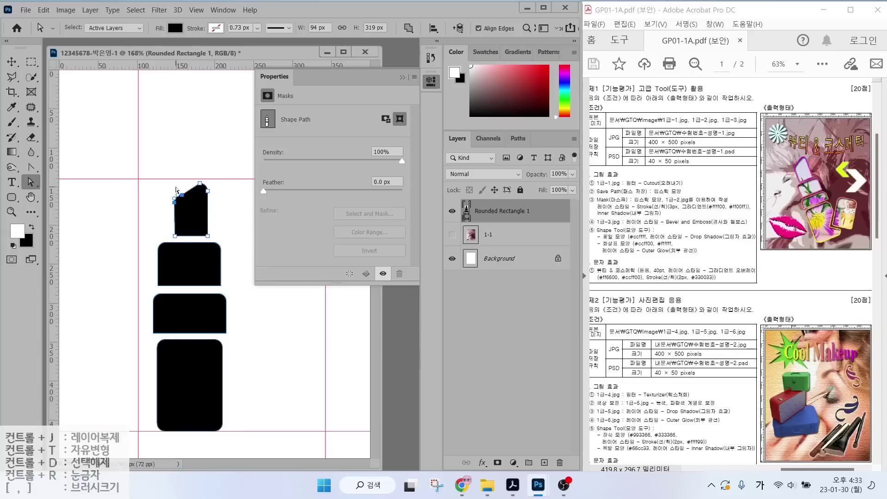
{"action": "left_click", "coordinate": [183, 198]}
{"action": "left_click", "coordinate": [184, 198]}
{"action": "left_click", "coordinate": [184, 197]}
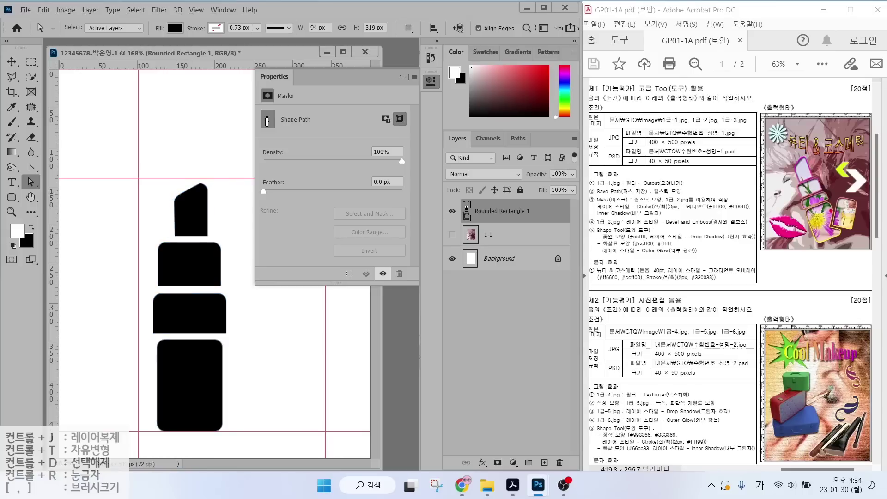
Check the shape combination options and reselect the Rounded Rectangle 1 layer.
{"action": "left_click_drag", "start_coordinate": [830, 211], "coordinate": [834, 232]}
{"action": "left_click", "coordinate": [408, 28]}
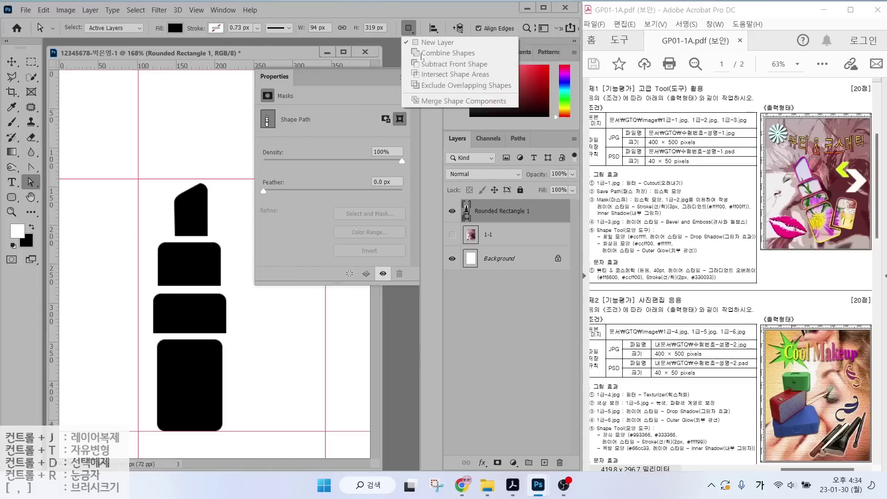
{"action": "left_click", "coordinate": [494, 230]}
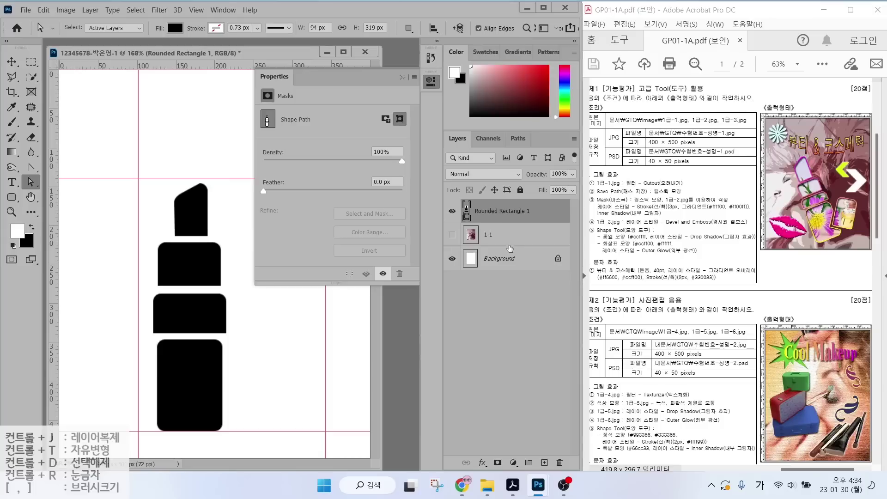
{"action": "left_click", "coordinate": [499, 237]}
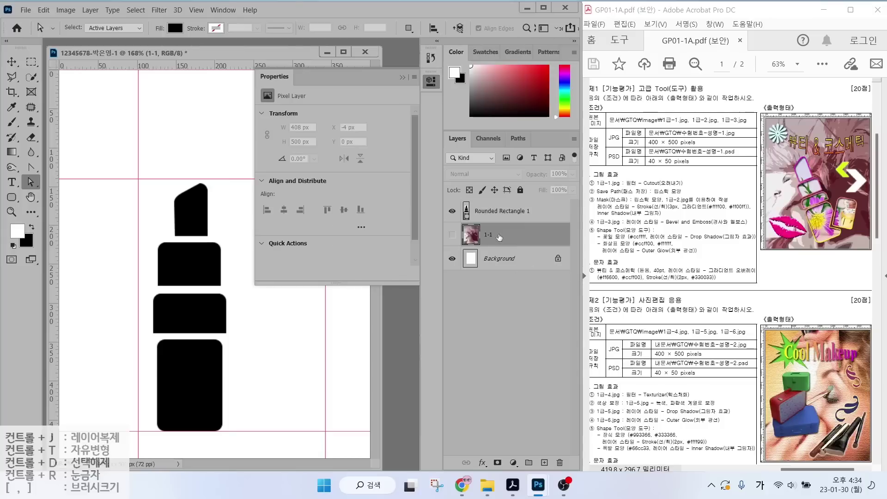
{"action": "left_click", "coordinate": [503, 212]}
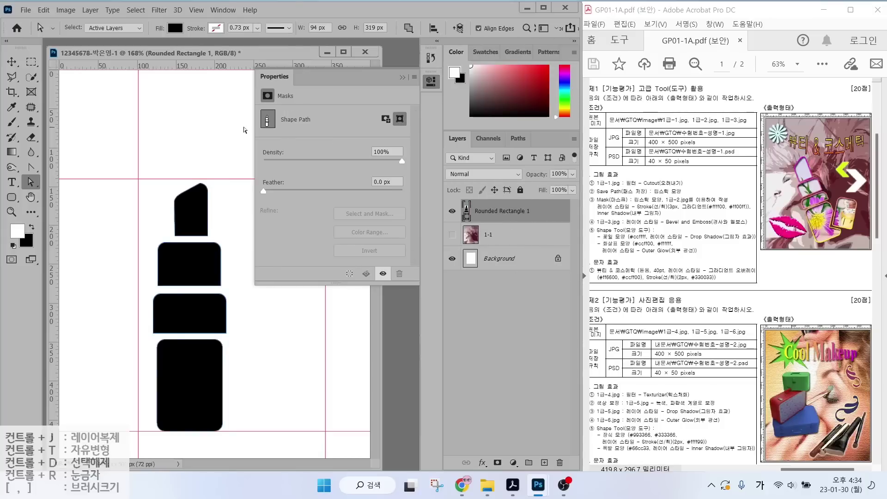
Make Rounded Rectangle 1 the active layer.
{"action": "key", "text": "u"}
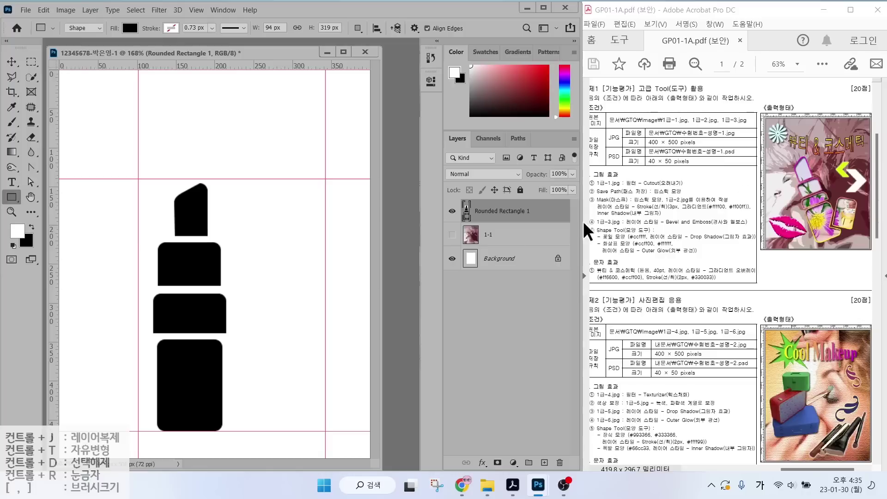
{"action": "key", "text": "alt+bracketleft"}
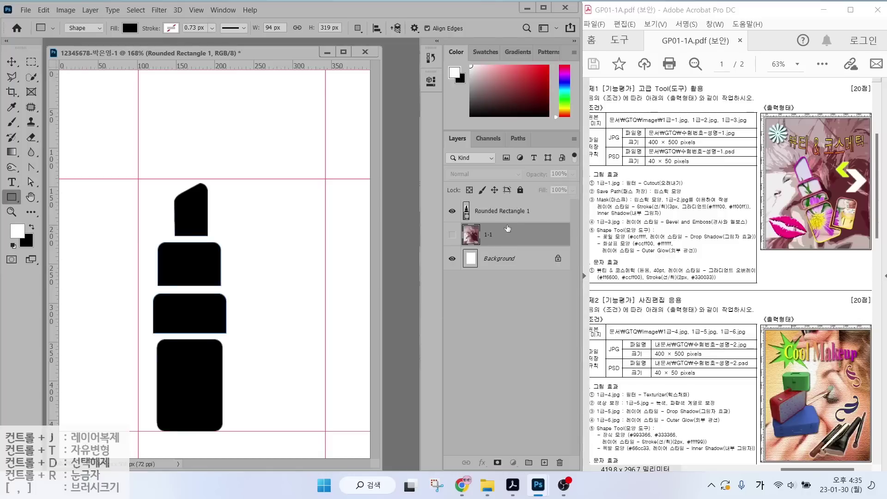
{"action": "key", "text": "alt+bracketright"}
{"action": "key", "text": "alt+bracketleft"}
{"action": "key", "text": "alt+bracketright"}
{"action": "left_click", "coordinate": [499, 213]}
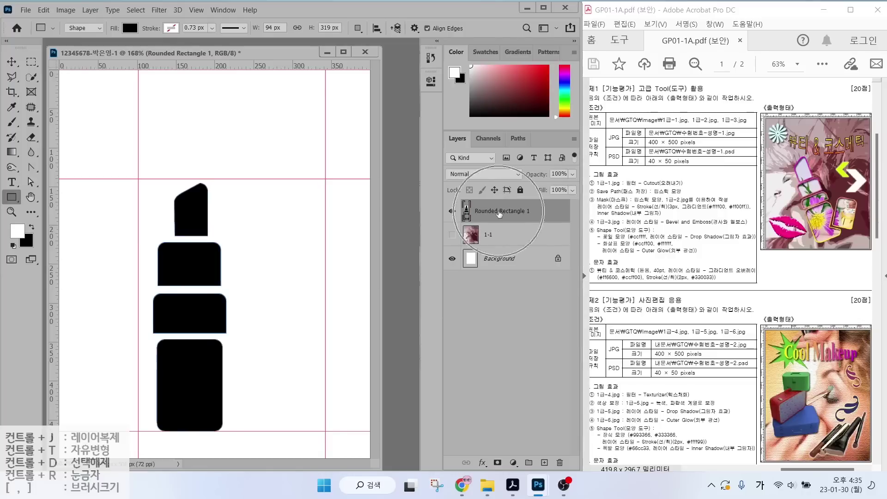
Free-transform the lipstick path, scaling it to about 101% and rotating about −21°.
{"action": "left_click", "coordinate": [43, 10]}
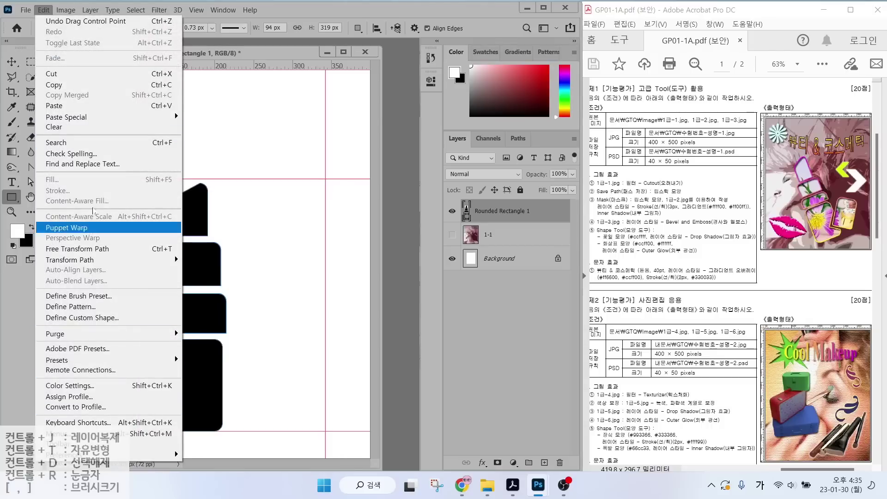
{"action": "left_click", "coordinate": [77, 253]}
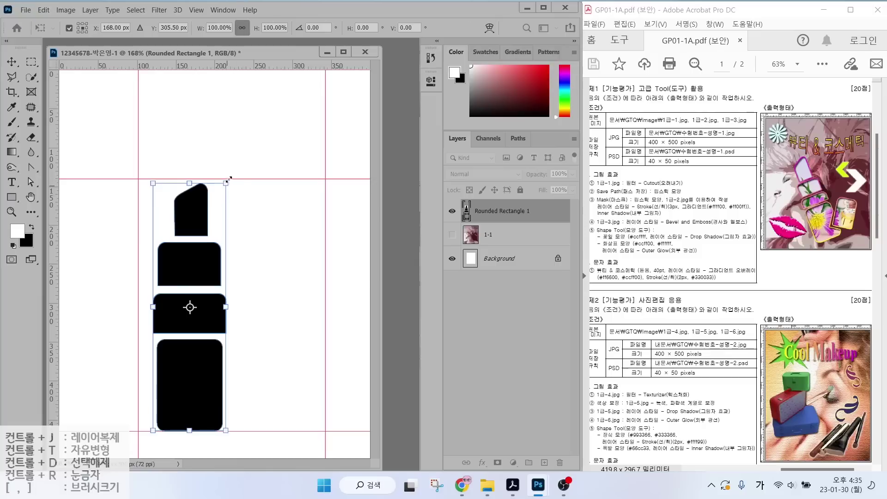
{"action": "mouse_move", "coordinate": [227, 184]}
{"action": "left_mouse_down"}
{"action": "mouse_move", "coordinate": [252, 157]}
{"action": "mouse_move", "coordinate": [226, 216]}
{"action": "mouse_move", "coordinate": [239, 174]}
{"action": "mouse_move", "coordinate": [234, 191]}
{"action": "mouse_move", "coordinate": [227, 181]}
{"action": "left_mouse_up"}
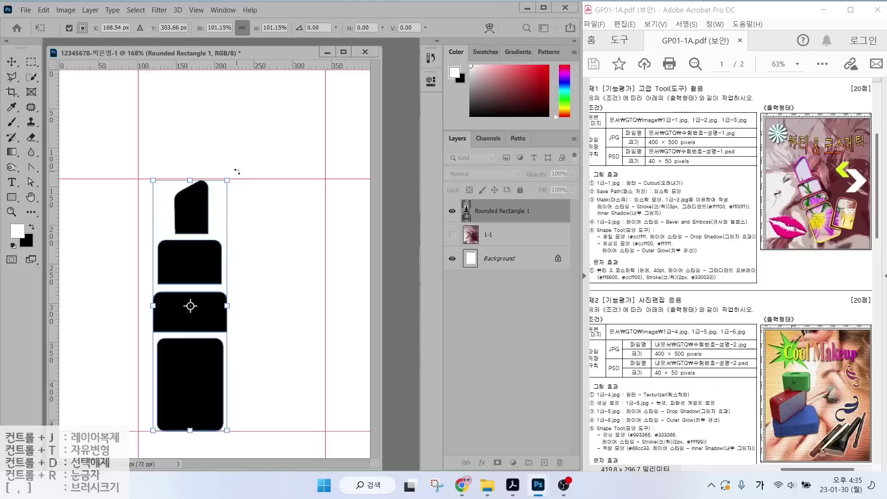
{"action": "left_click_drag", "start_coordinate": [237, 176], "coordinate": [198, 172]}
{"action": "left_click_drag", "start_coordinate": [252, 252], "coordinate": [254, 235]}
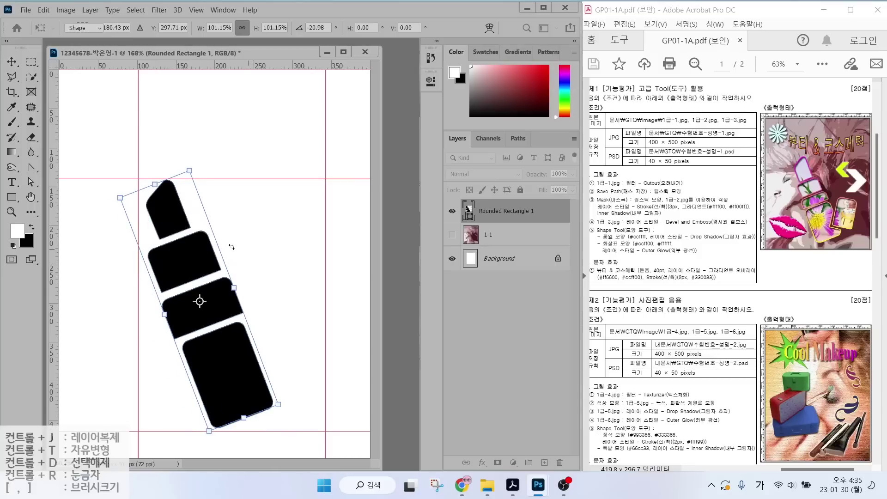
{"action": "key", "text": "Return"}
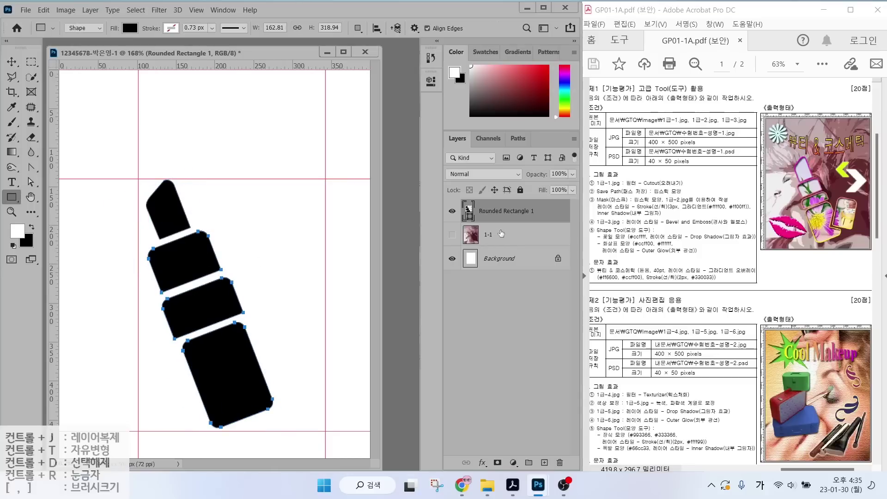
Switch to the Pen tool on Rounded Rectangle 1 and review its shape, fill and combine settings.
{"action": "left_click", "coordinate": [502, 234]}
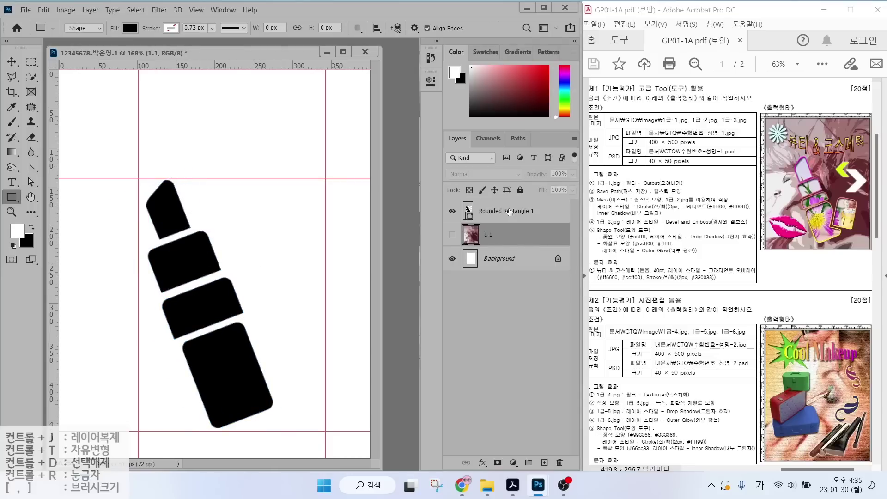
{"action": "left_click", "coordinate": [509, 212]}
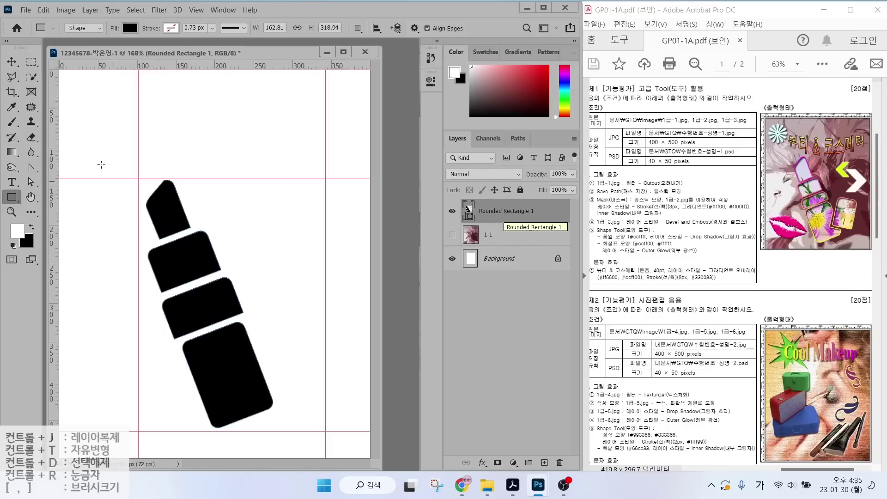
{"action": "left_click", "coordinate": [31, 167]}
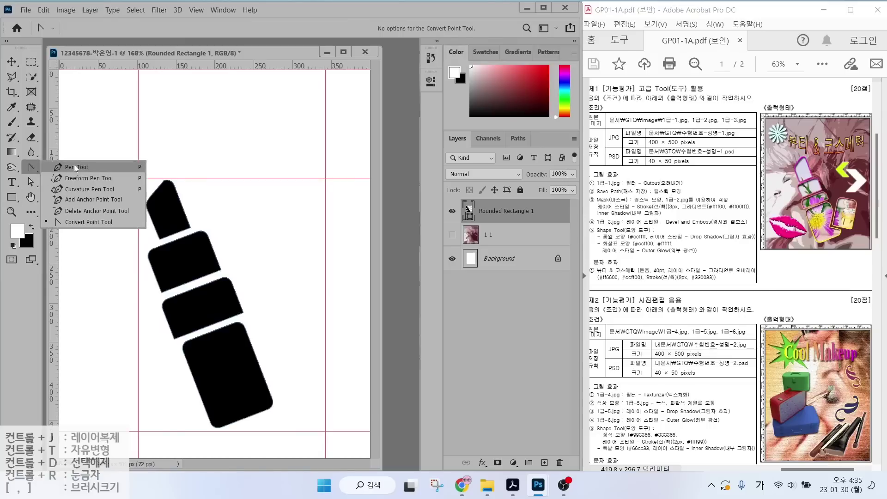
{"action": "left_click", "coordinate": [75, 167]}
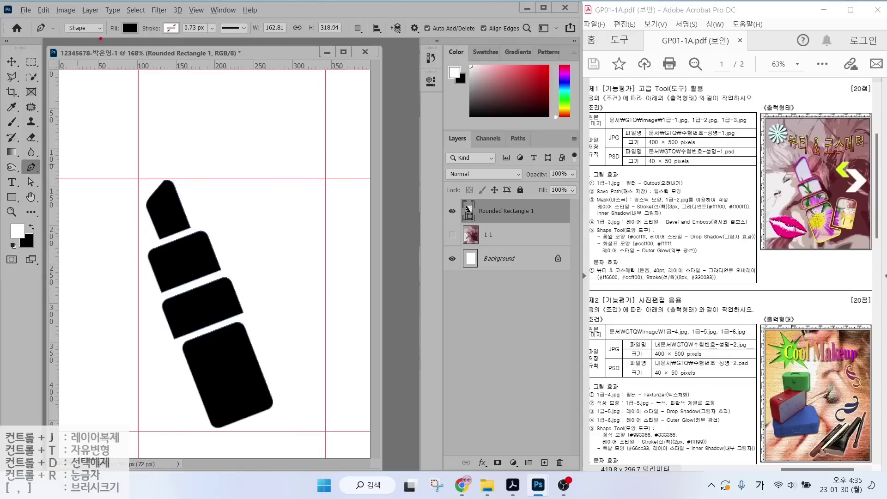
{"action": "mouse_move", "coordinate": [99, 37]}
{"action": "left_mouse_down"}
{"action": "mouse_move", "coordinate": [64, 26]}
{"action": "mouse_move", "coordinate": [82, 15]}
{"action": "mouse_move", "coordinate": [103, 26]}
{"action": "mouse_move", "coordinate": [97, 37]}
{"action": "mouse_move", "coordinate": [116, 63]}
{"action": "left_mouse_up"}
{"action": "mouse_move", "coordinate": [141, 32]}
{"action": "left_mouse_down"}
{"action": "mouse_move", "coordinate": [124, 47]}
{"action": "mouse_move", "coordinate": [115, 22]}
{"action": "mouse_move", "coordinate": [143, 19]}
{"action": "mouse_move", "coordinate": [138, 46]}
{"action": "mouse_move", "coordinate": [157, 62]}
{"action": "left_mouse_up"}
{"action": "left_click_drag", "start_coordinate": [182, 18], "coordinate": [150, 48]}
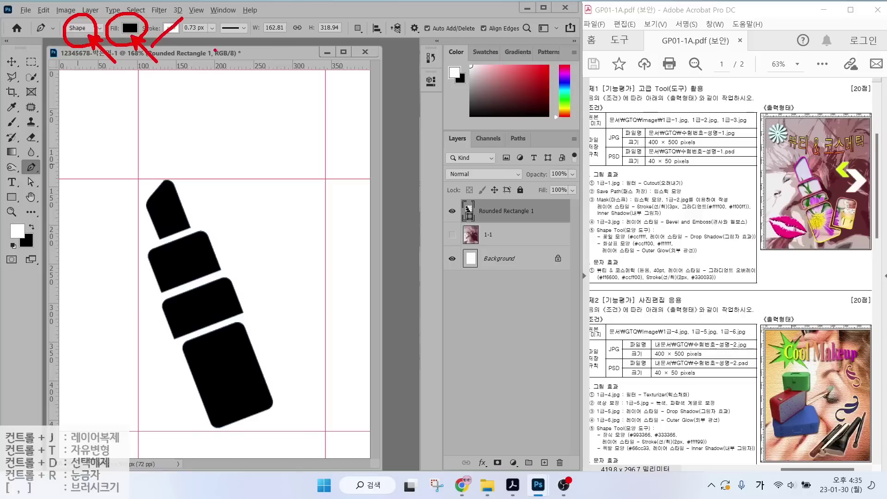
{"action": "mouse_move", "coordinate": [368, 39]}
{"action": "left_mouse_down"}
{"action": "mouse_move", "coordinate": [357, 14]}
{"action": "mouse_move", "coordinate": [391, 73]}
{"action": "left_mouse_up"}
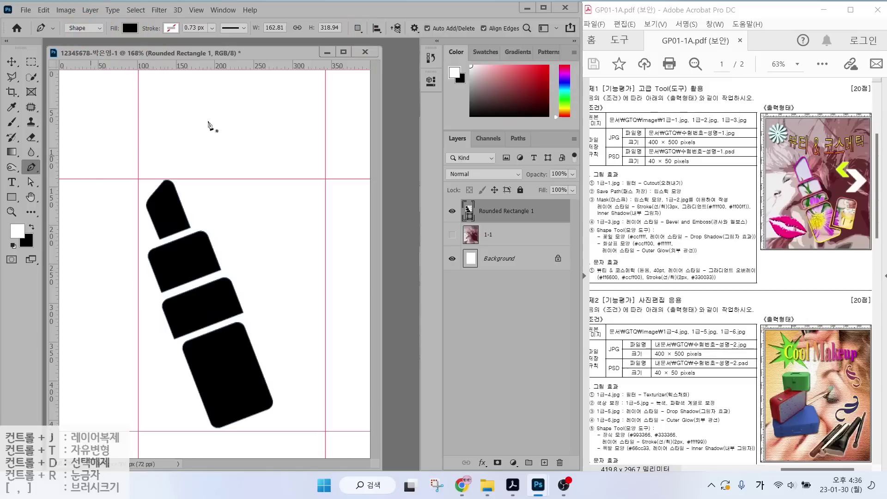
With Subtract Front Shape, draw a closed triangular notch into the lipstick's lower right side.
{"action": "left_click", "coordinate": [358, 29]}
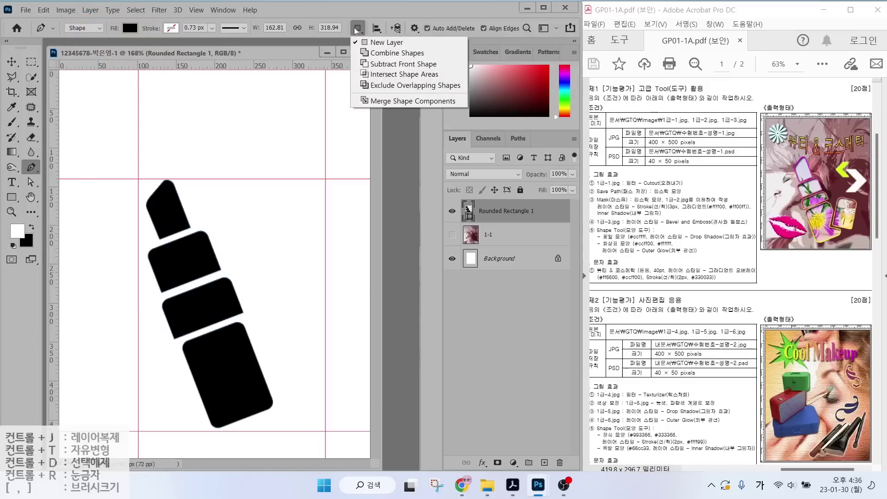
{"action": "left_click", "coordinate": [377, 64]}
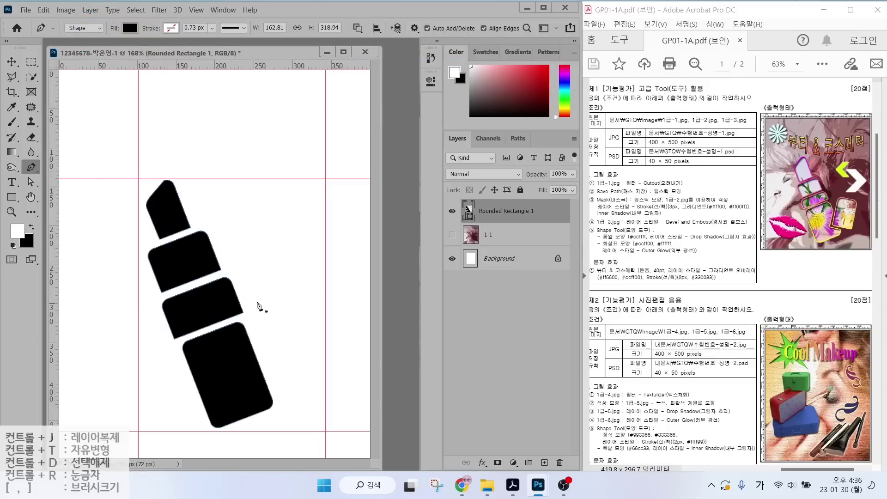
{"action": "left_click", "coordinate": [257, 301]}
{"action": "left_click", "coordinate": [238, 372]}
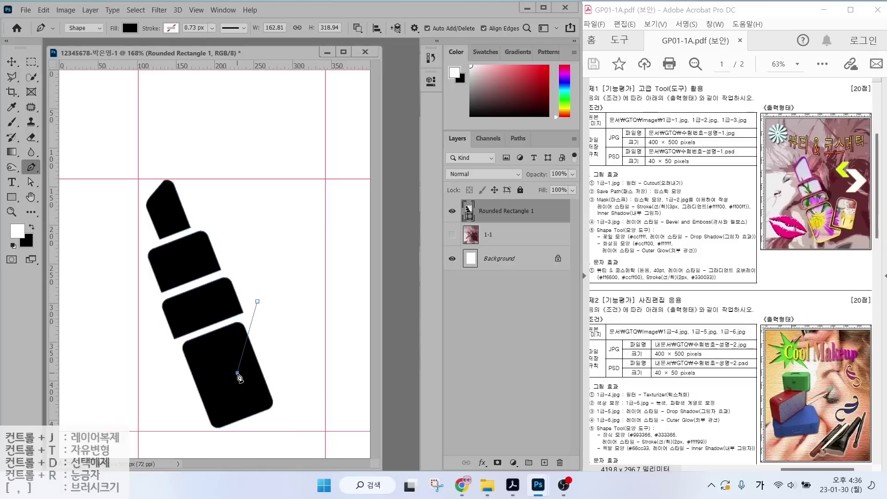
{"action": "left_click", "coordinate": [279, 390]}
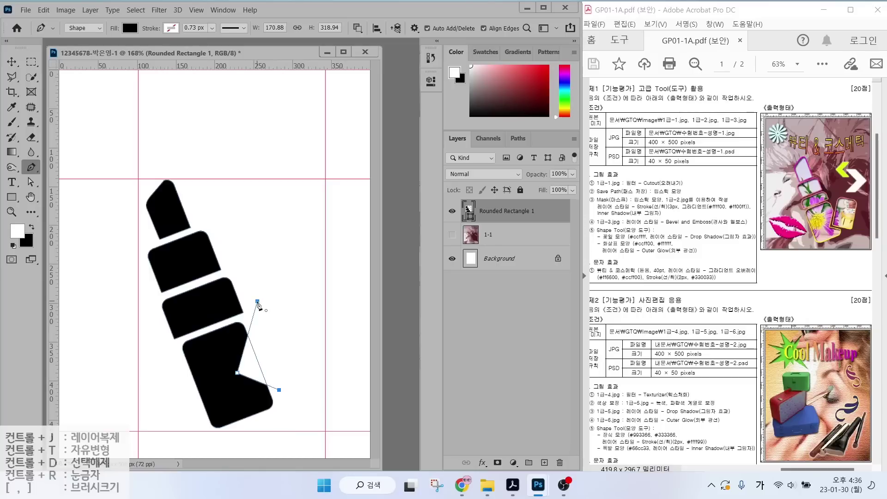
{"action": "left_click", "coordinate": [257, 302]}
{"action": "left_click_drag", "start_coordinate": [268, 350], "coordinate": [306, 337]}
Merge Shape Components so the lipstick becomes one 162.81×318.94 px outline.
{"action": "left_click", "coordinate": [358, 29]}
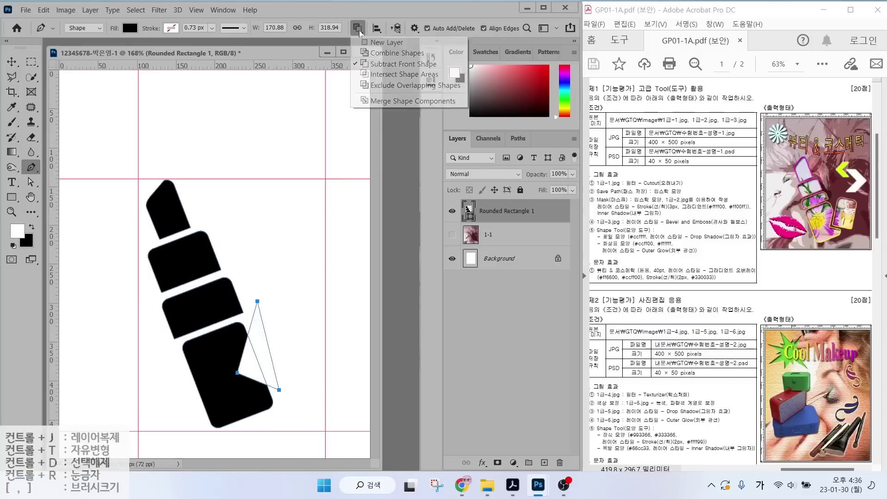
{"action": "left_click", "coordinate": [375, 101]}
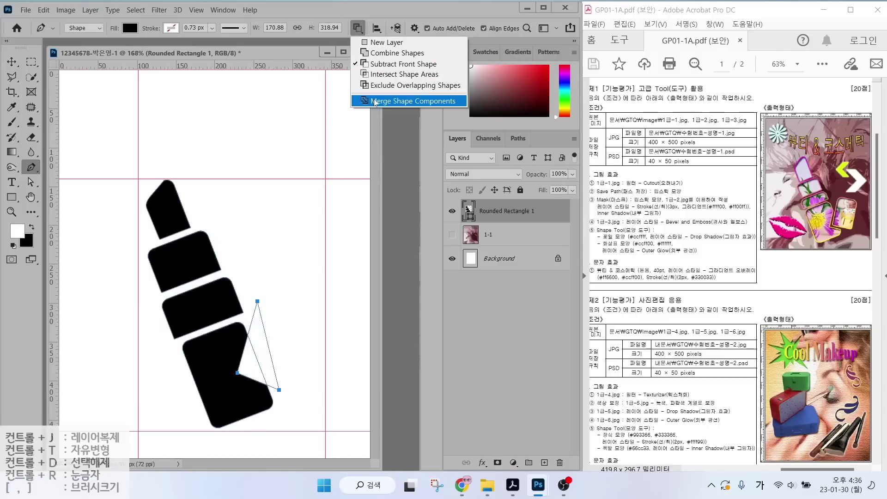
{"action": "left_click", "coordinate": [375, 101]}
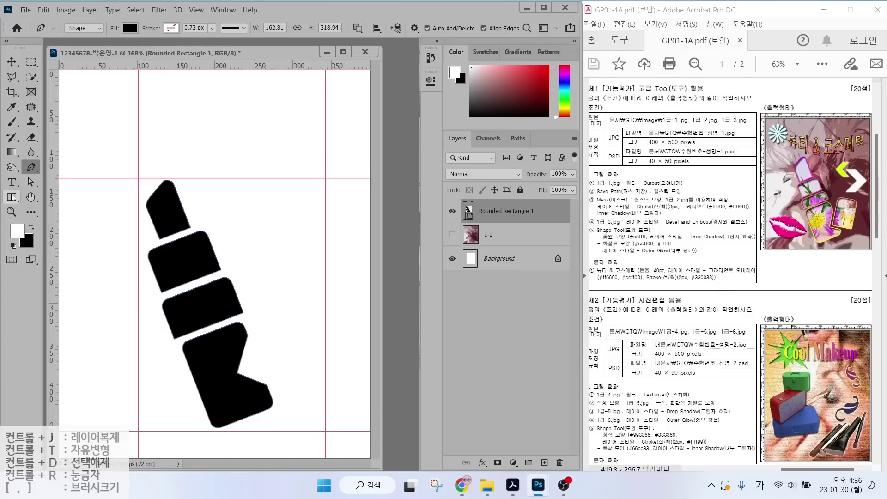
{"action": "left_click", "coordinate": [11, 198]}
Select the Rounded Rectangle tool with Combine Shapes as the path operation.
{"action": "left_click", "coordinate": [69, 208]}
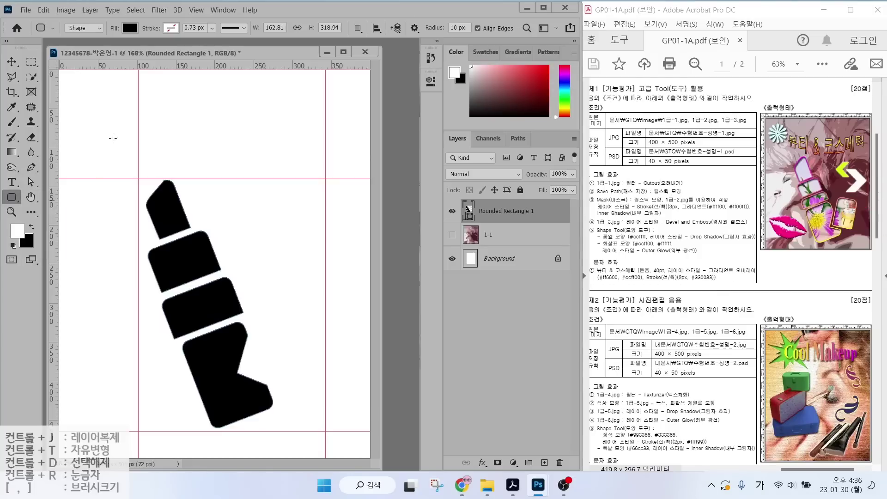
{"action": "mouse_move", "coordinate": [87, 40]}
{"action": "left_mouse_down"}
{"action": "mouse_move", "coordinate": [65, 24]}
{"action": "mouse_move", "coordinate": [83, 16]}
{"action": "mouse_move", "coordinate": [90, 39]}
{"action": "left_mouse_up"}
{"action": "mouse_move", "coordinate": [129, 12]}
{"action": "left_mouse_down"}
{"action": "mouse_move", "coordinate": [124, 39]}
{"action": "mouse_move", "coordinate": [102, 32]}
{"action": "mouse_move", "coordinate": [131, 13]}
{"action": "left_mouse_up"}
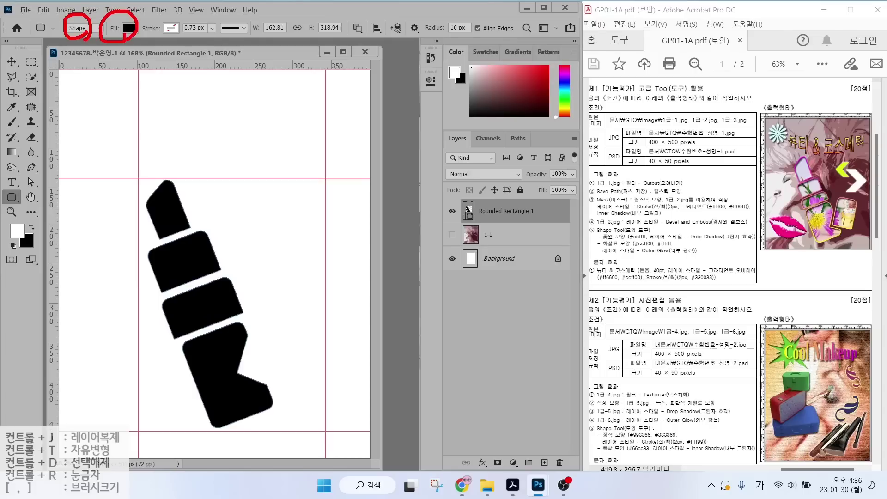
{"action": "left_click_drag", "start_coordinate": [185, 9], "coordinate": [158, 45]}
{"action": "mouse_move", "coordinate": [371, 42]}
{"action": "left_mouse_down"}
{"action": "mouse_move", "coordinate": [341, 35]}
{"action": "mouse_move", "coordinate": [350, 15]}
{"action": "mouse_move", "coordinate": [362, 37]}
{"action": "left_mouse_up"}
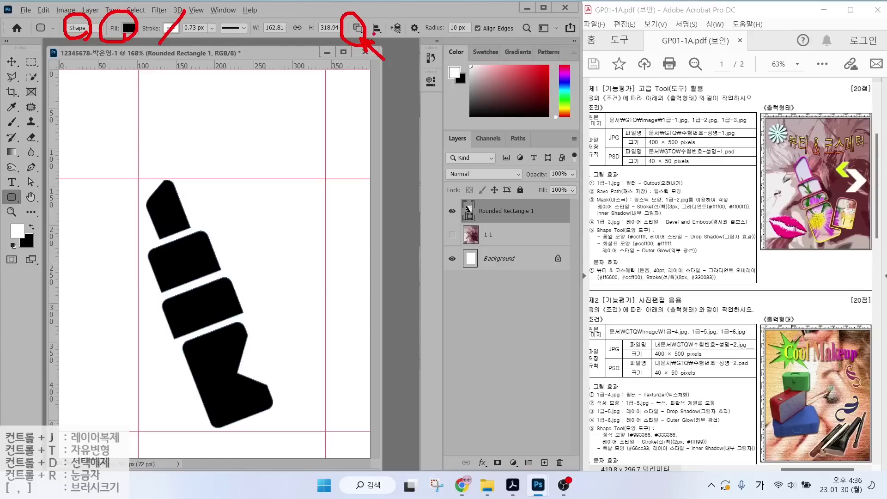
{"action": "key", "text": "Escape"}
{"action": "left_click", "coordinate": [358, 28]}
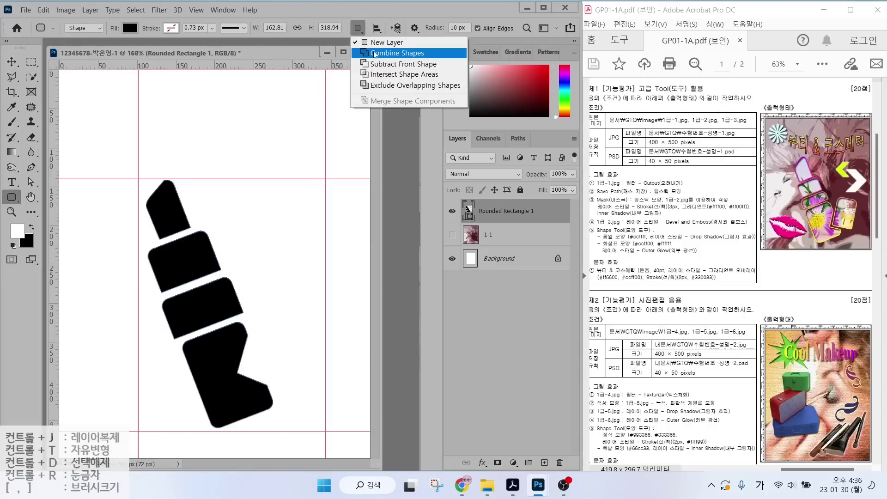
{"action": "left_click", "coordinate": [376, 54]}
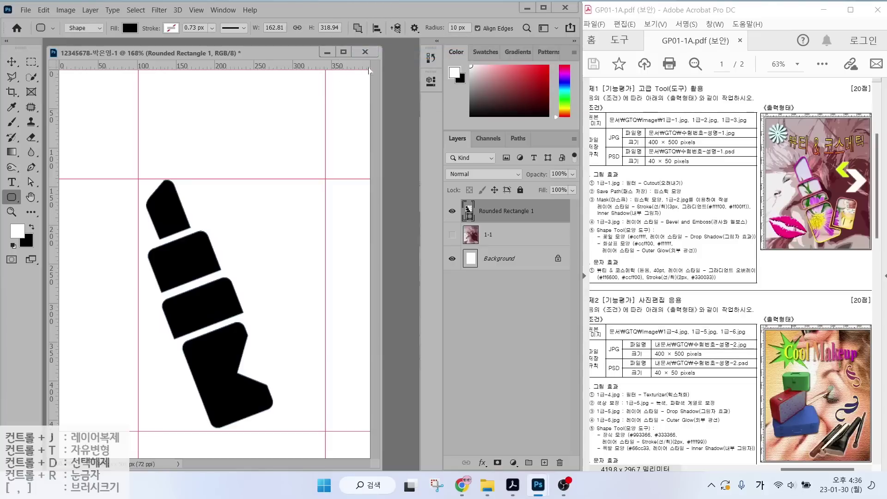
Draw a 71×106 px rounded rectangle right of the lipstick with 2 px bottom corner radii.
{"action": "left_click_drag", "start_coordinate": [271, 277], "coordinate": [323, 359]}
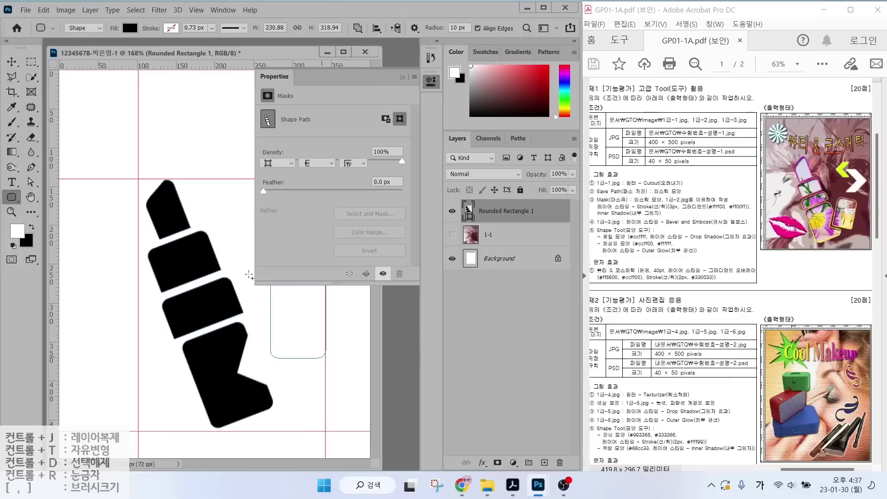
{"action": "left_click", "coordinate": [287, 223]}
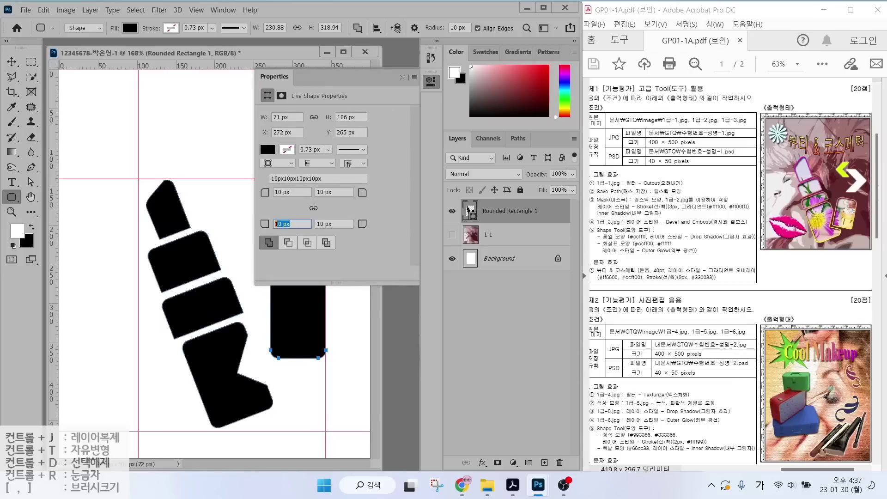
{"action": "type", "text": "10px"}
{"action": "type", "text": "2"}
{"action": "key", "text": "Tab"}
{"action": "type", "text": "2"}
{"action": "key", "text": "Return"}
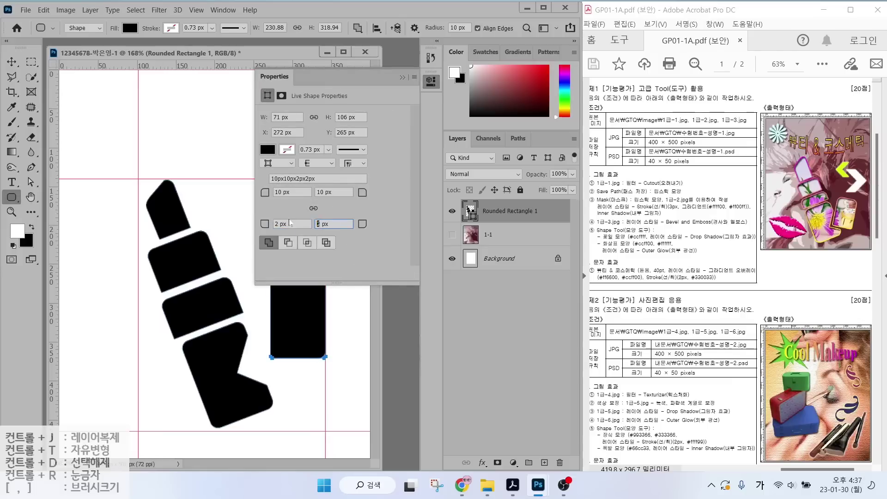
Move the new rectangle up beside the lipstick with the Path Selection Tool.
{"action": "left_click", "coordinate": [414, 79]}
{"action": "left_click", "coordinate": [30, 182]}
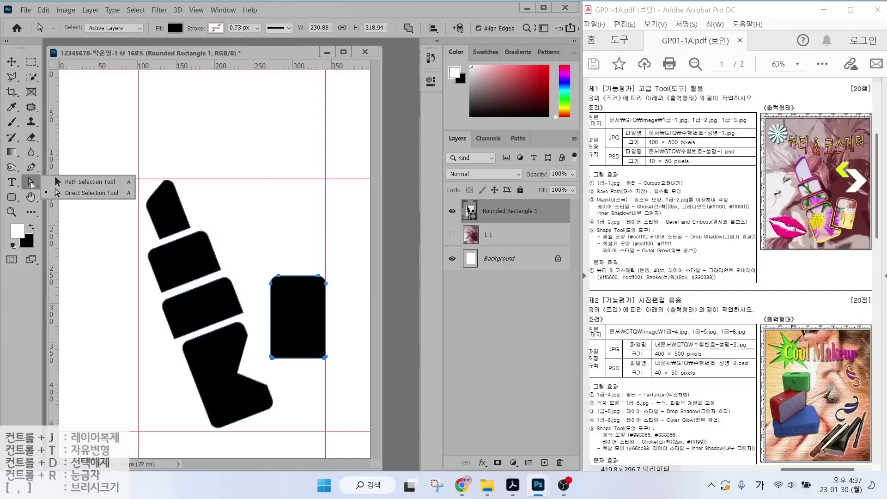
{"action": "left_click", "coordinate": [77, 182]}
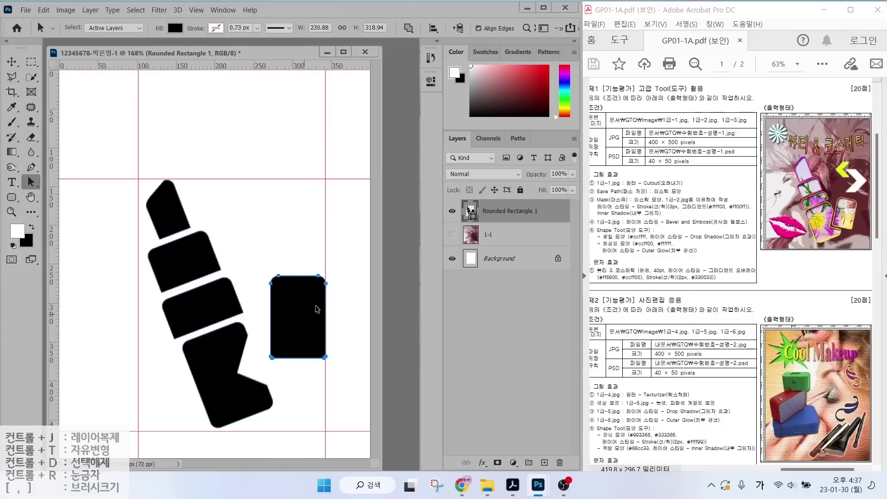
{"action": "left_click_drag", "start_coordinate": [318, 309], "coordinate": [293, 327]}
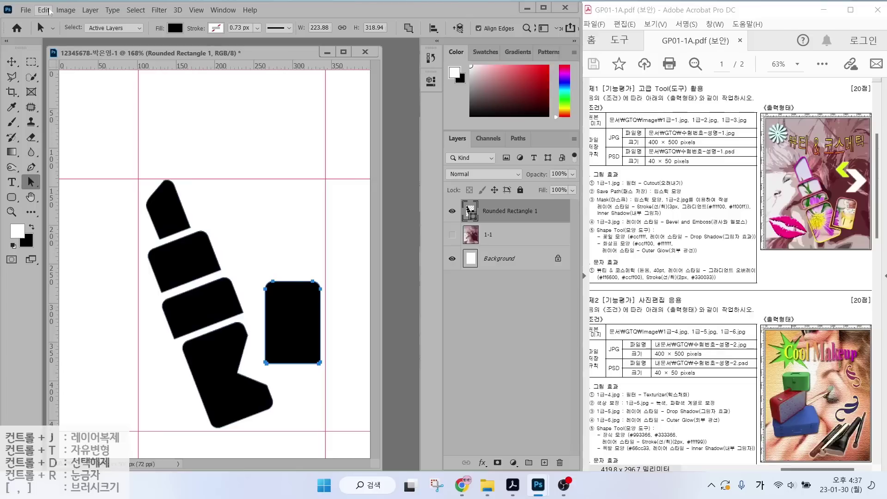
Rotate the rectangle about 20°, nudge it down-left into the notch, and show the Paths panel.
{"action": "left_click", "coordinate": [49, 10]}
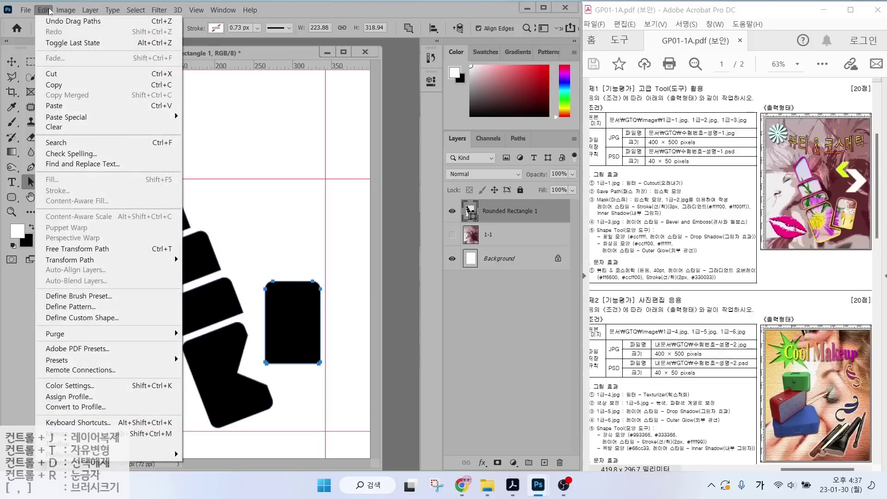
{"action": "left_click", "coordinate": [91, 254]}
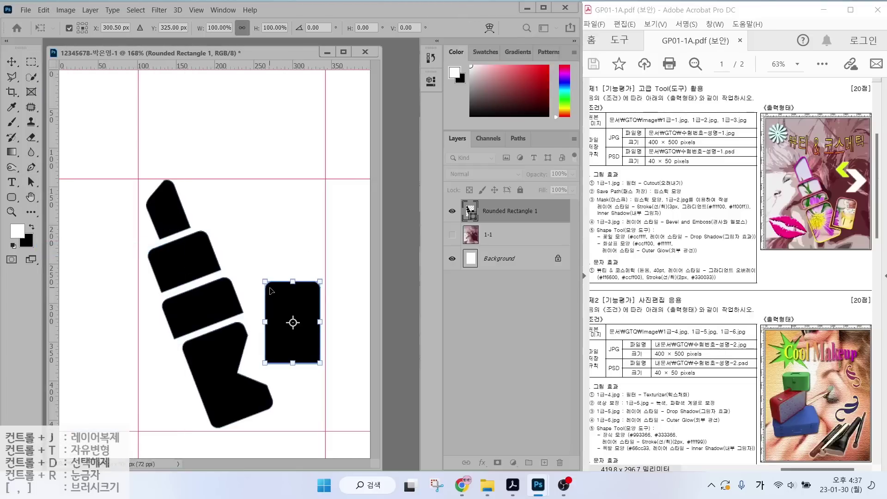
{"action": "left_click_drag", "start_coordinate": [321, 269], "coordinate": [340, 271]}
{"action": "left_click_drag", "start_coordinate": [309, 314], "coordinate": [298, 330]}
{"action": "left_click_drag", "start_coordinate": [326, 294], "coordinate": [308, 296]}
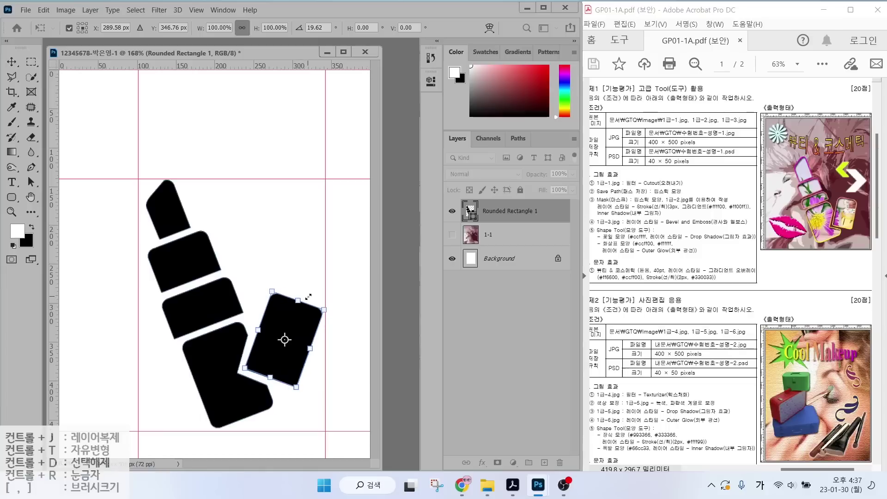
{"action": "key", "text": "Return"}
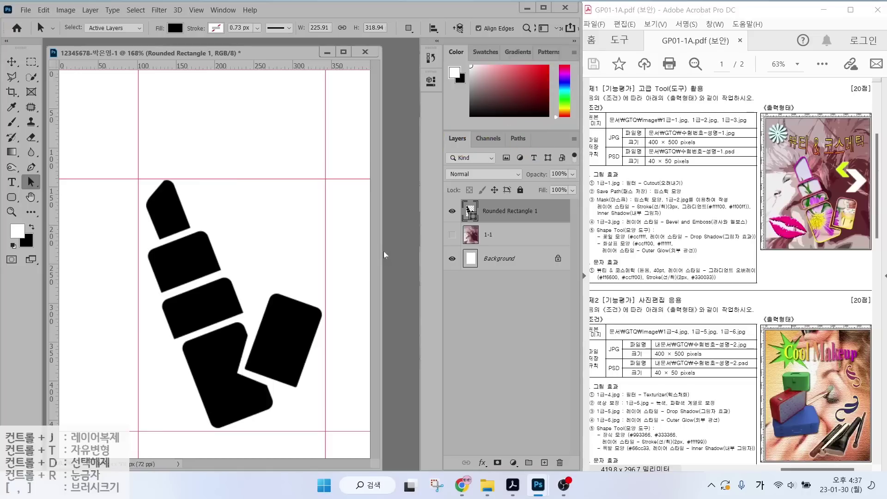
{"action": "left_click", "coordinate": [518, 140]}
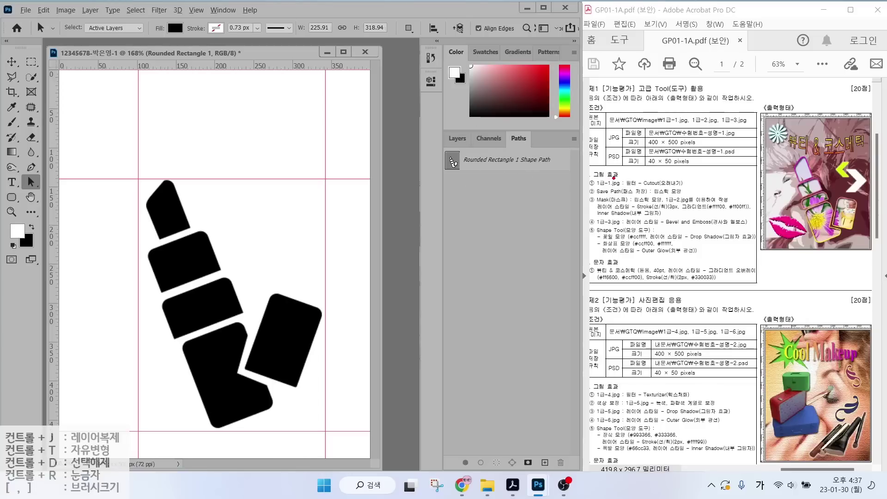
{"action": "left_click_drag", "start_coordinate": [599, 197], "coordinate": [698, 198]}
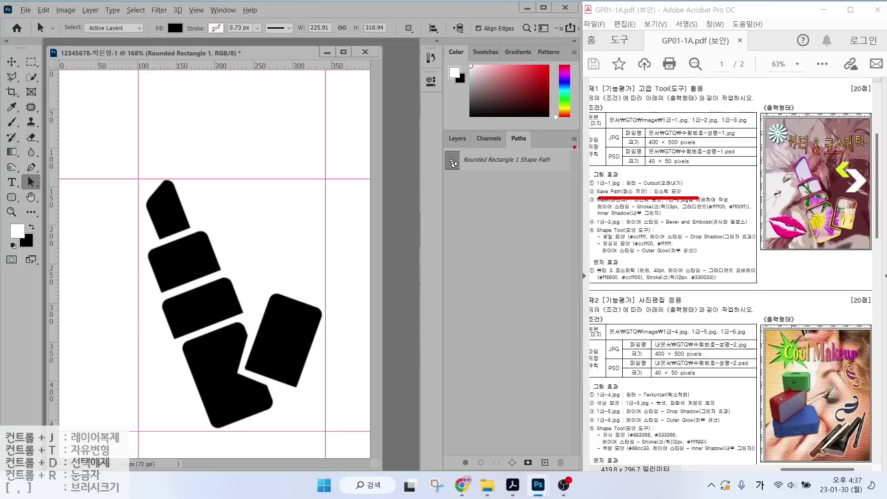
{"action": "mouse_move", "coordinate": [574, 147]}
{"action": "left_mouse_down"}
{"action": "mouse_move", "coordinate": [564, 144]}
{"action": "mouse_move", "coordinate": [587, 131]}
{"action": "mouse_move", "coordinate": [585, 149]}
{"action": "left_mouse_up"}
{"action": "key", "text": "Escape"}
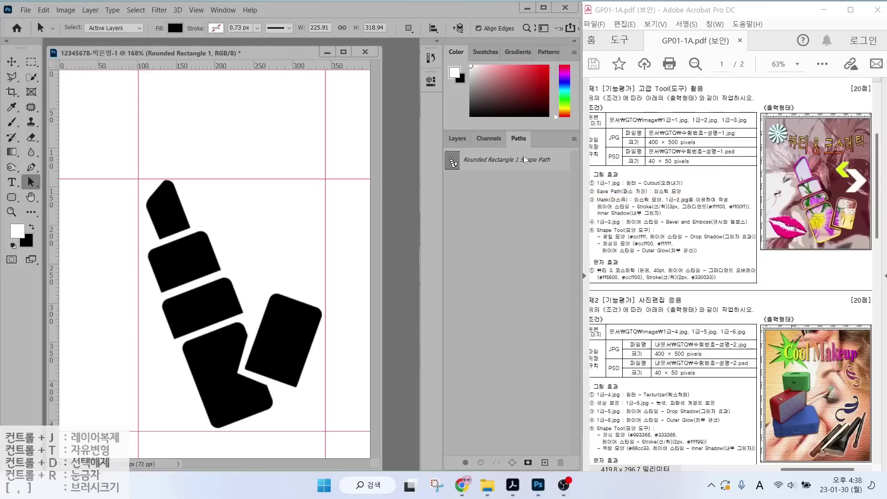
{"action": "left_click", "coordinate": [574, 139]}
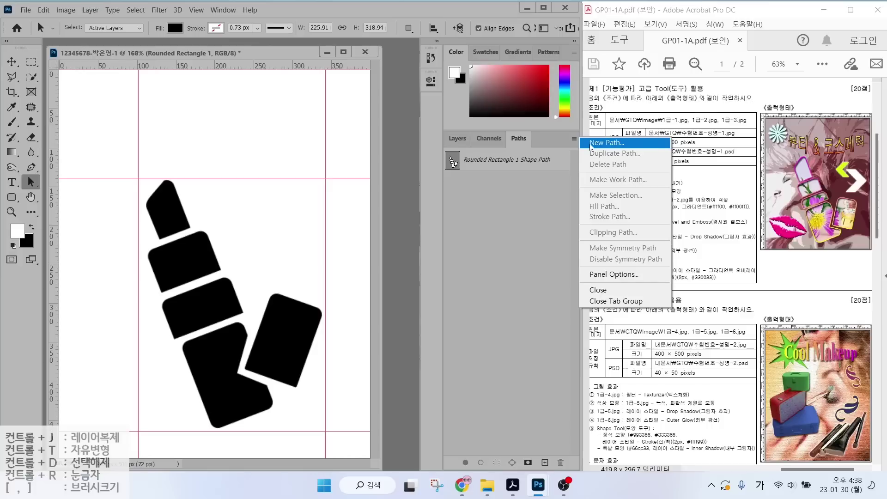
{"action": "left_click", "coordinate": [517, 161]}
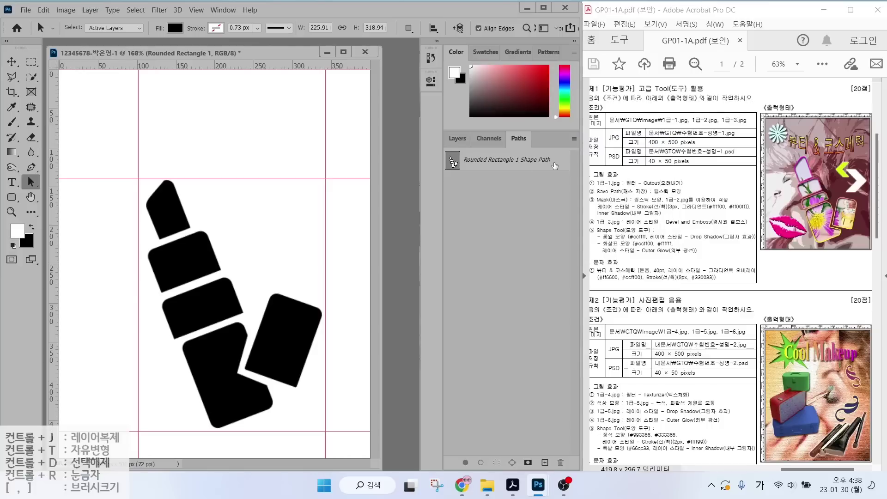
{"action": "left_click", "coordinate": [574, 138]}
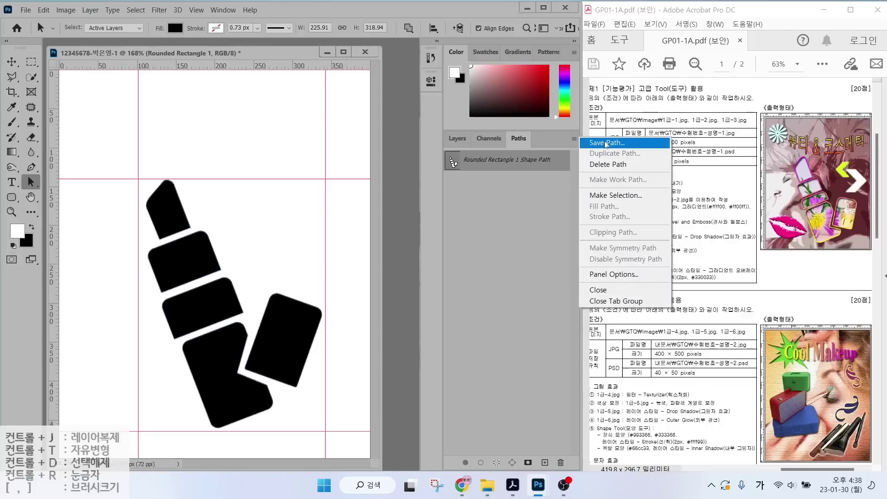
{"action": "left_click", "coordinate": [557, 162]}
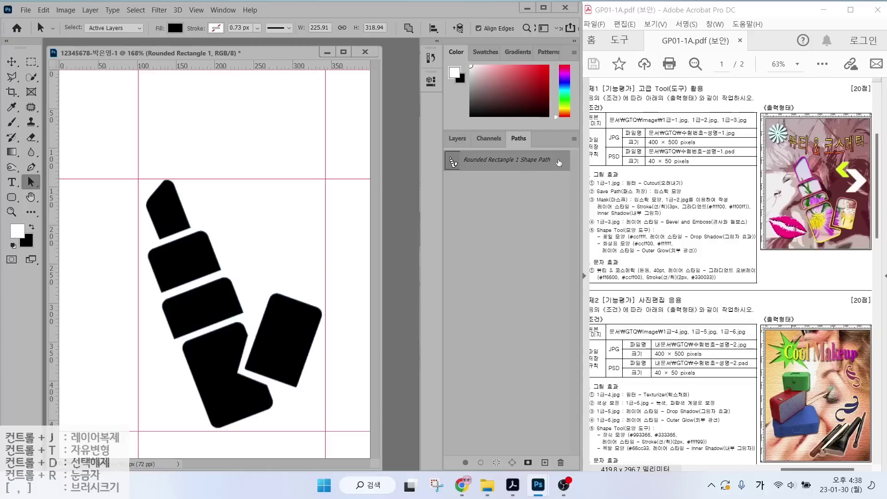
{"action": "double_click", "coordinate": [558, 163]}
{"action": "left_click_drag", "start_coordinate": [594, 178], "coordinate": [416, 201]}
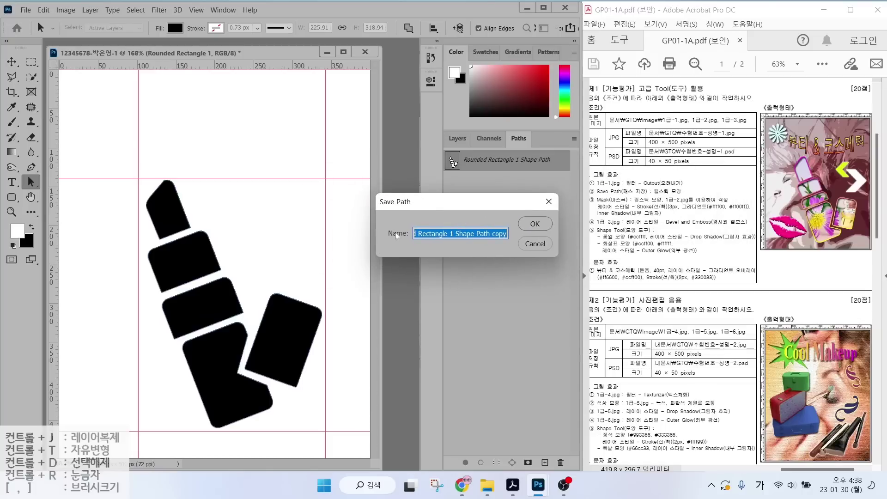
{"action": "type", "text": "ㄹ립스"}
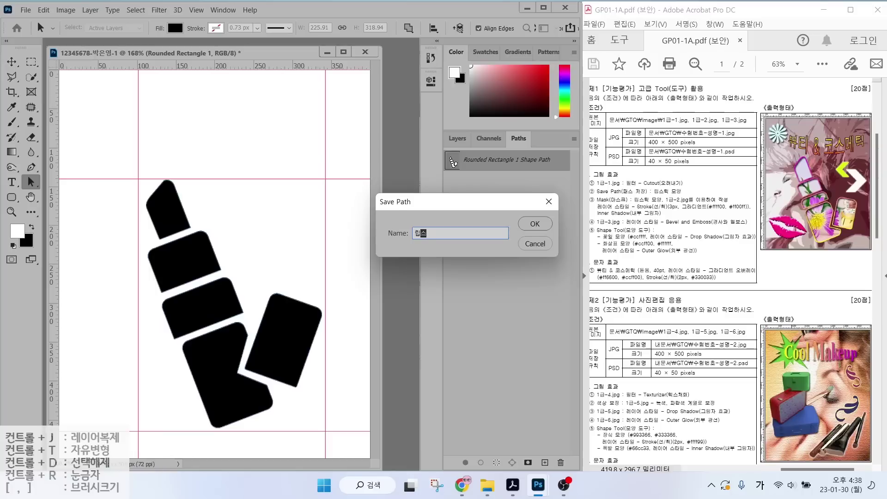
{"action": "type", "text": "틱 모양"}
{"action": "key", "text": "Return"}
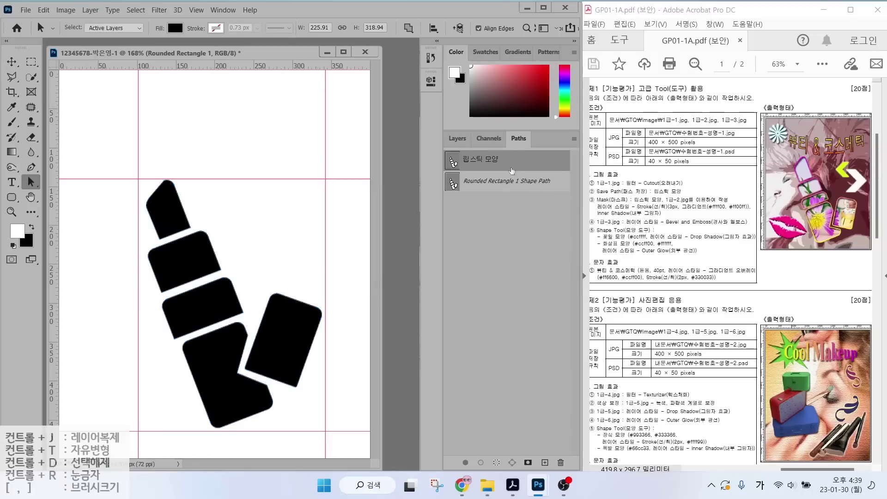
{"action": "left_click", "coordinate": [532, 158]}
{"action": "left_click", "coordinate": [560, 462]}
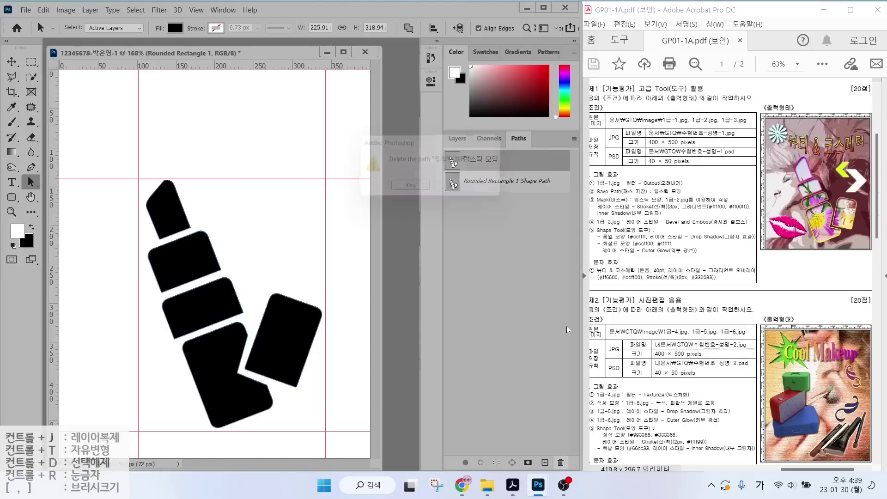
{"action": "left_click", "coordinate": [412, 190]}
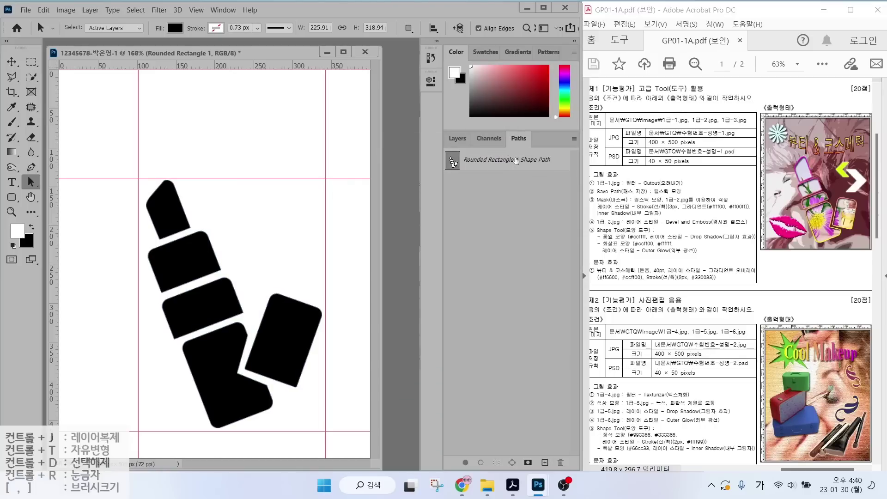
{"action": "left_click", "coordinate": [559, 163]}
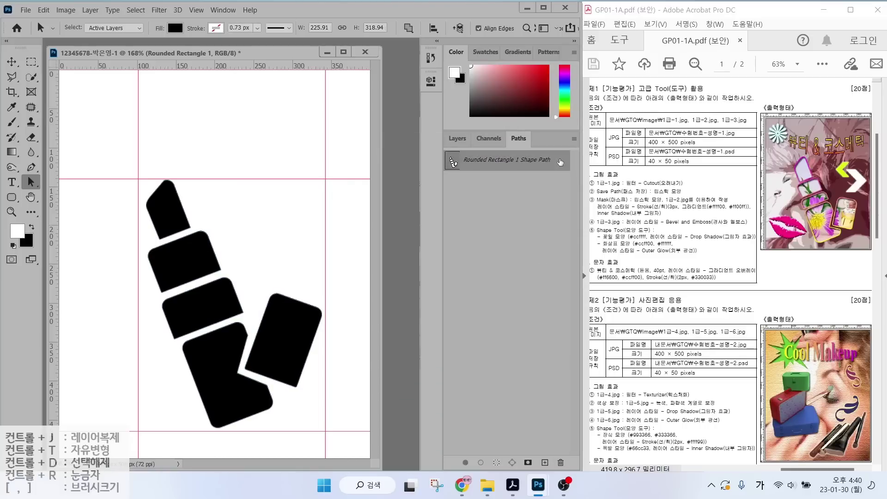
{"action": "left_click", "coordinate": [574, 140]}
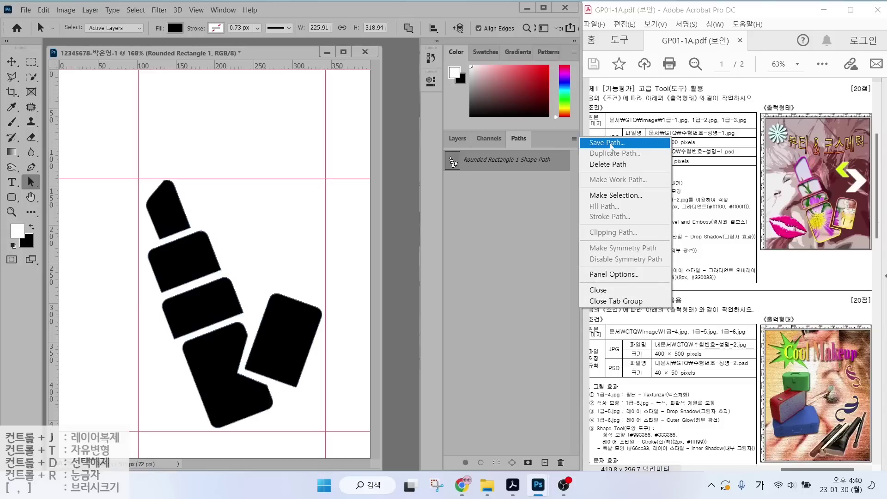
{"action": "left_click", "coordinate": [611, 144]}
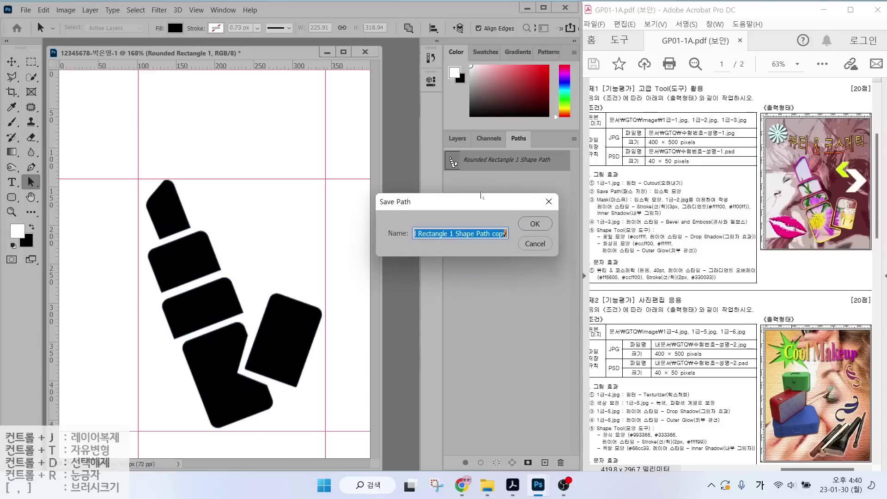
{"action": "left_click", "coordinate": [549, 202]}
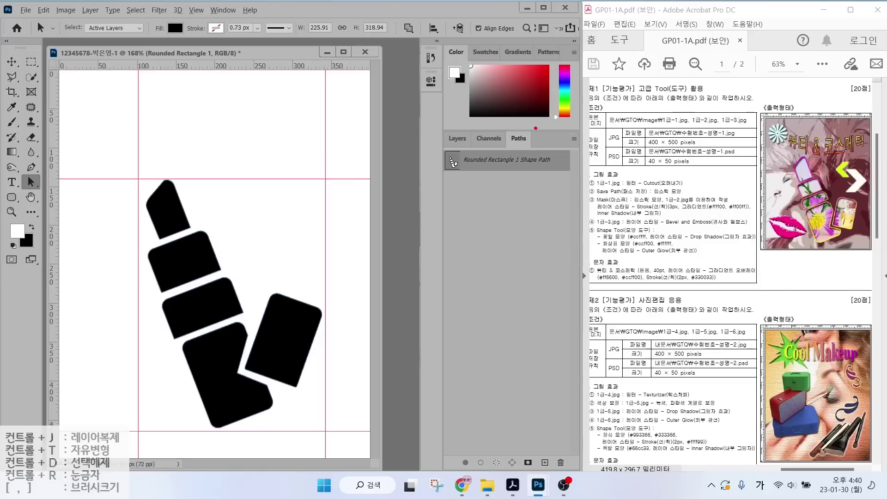
Load the Rounded Rectangle 1 Shape Path as a selection and convert it into a Work Path.
{"action": "mouse_move", "coordinate": [547, 142]}
{"action": "left_mouse_down"}
{"action": "mouse_move", "coordinate": [495, 138]}
{"action": "mouse_move", "coordinate": [532, 154]}
{"action": "left_mouse_up"}
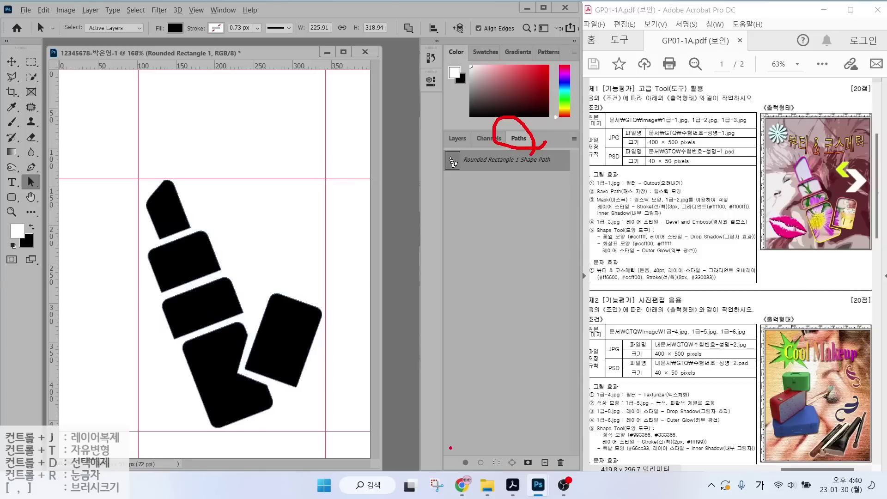
{"action": "left_click_drag", "start_coordinate": [442, 447], "coordinate": [564, 478]}
{"action": "left_click_drag", "start_coordinate": [497, 457], "coordinate": [521, 411]}
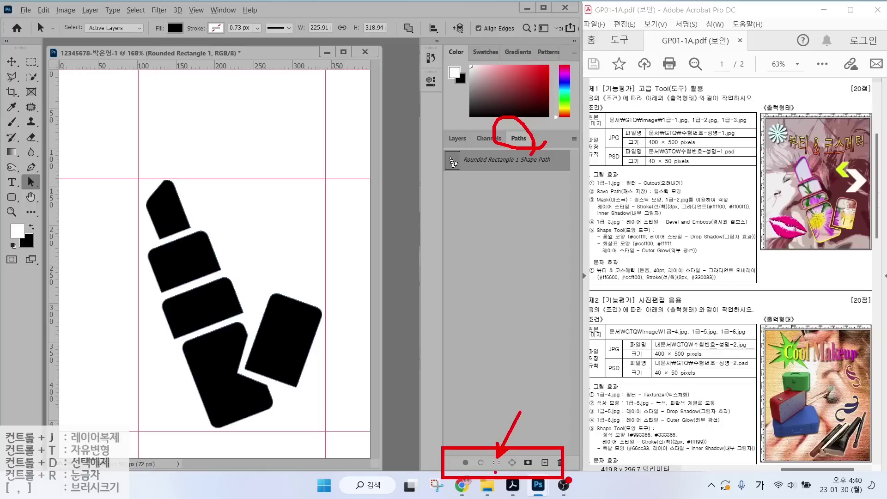
{"action": "key", "text": "Escape"}
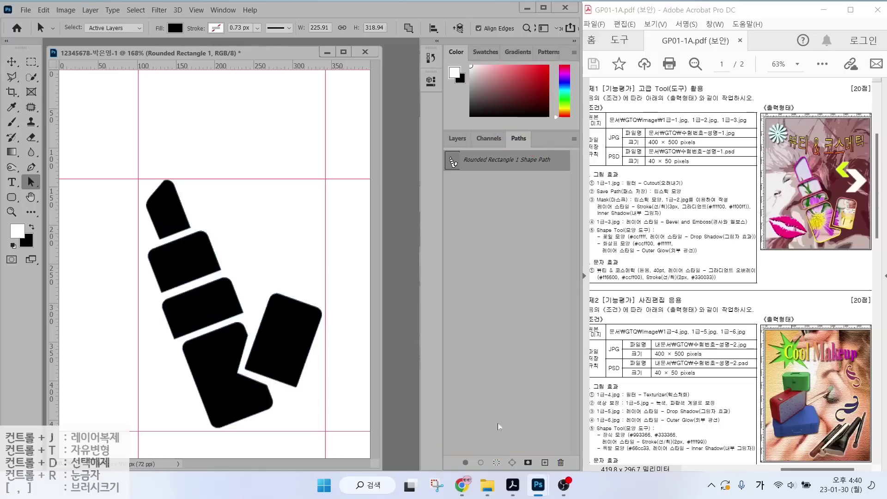
{"action": "left_click", "coordinate": [497, 464]}
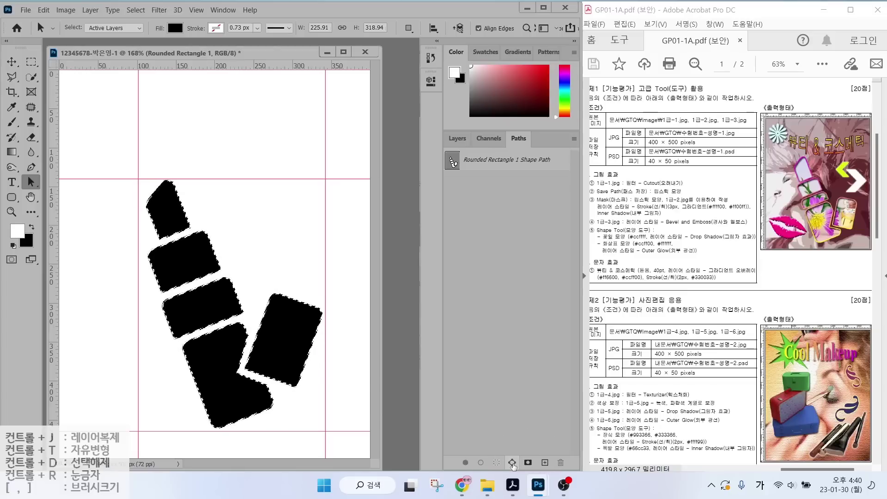
{"action": "left_click", "coordinate": [512, 463]}
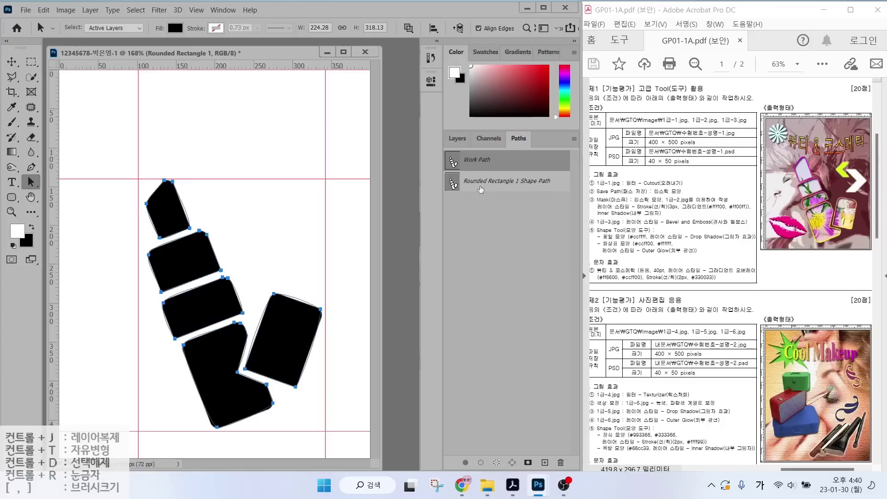
{"action": "left_click", "coordinate": [495, 214]}
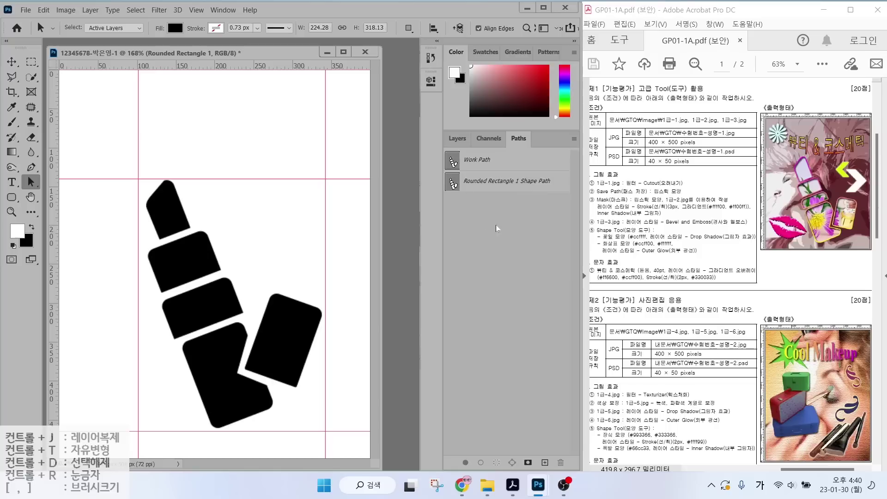
Return to the Layers panel and turn on visibility of the 1-1 layer.
{"action": "left_click", "coordinate": [467, 142]}
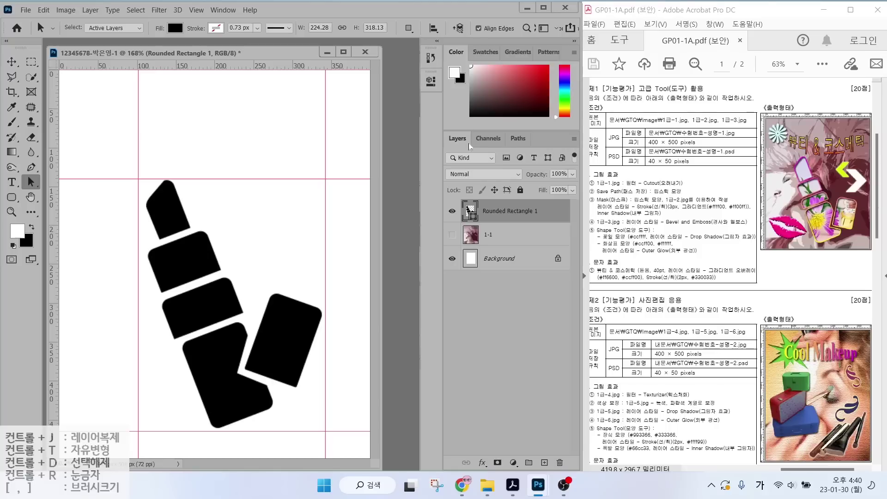
{"action": "left_click", "coordinate": [452, 236]}
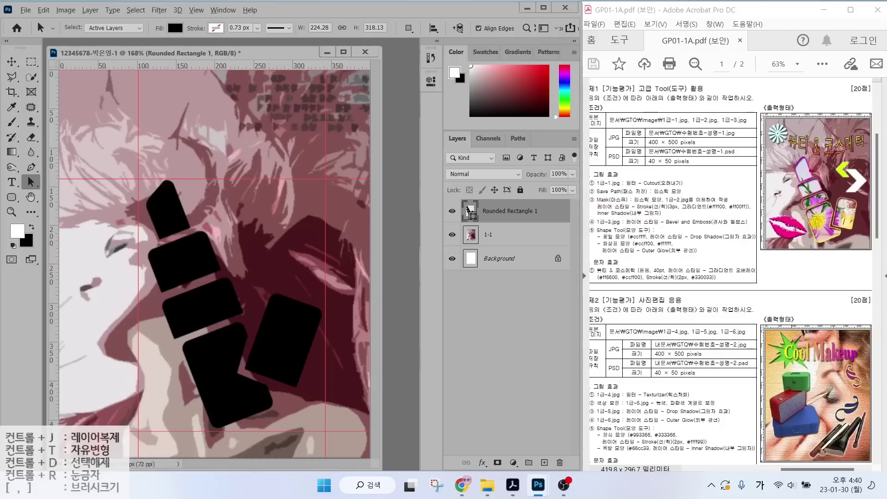
{"action": "left_click_drag", "start_coordinate": [838, 127], "coordinate": [809, 170]}
{"action": "key", "text": "Escape"}
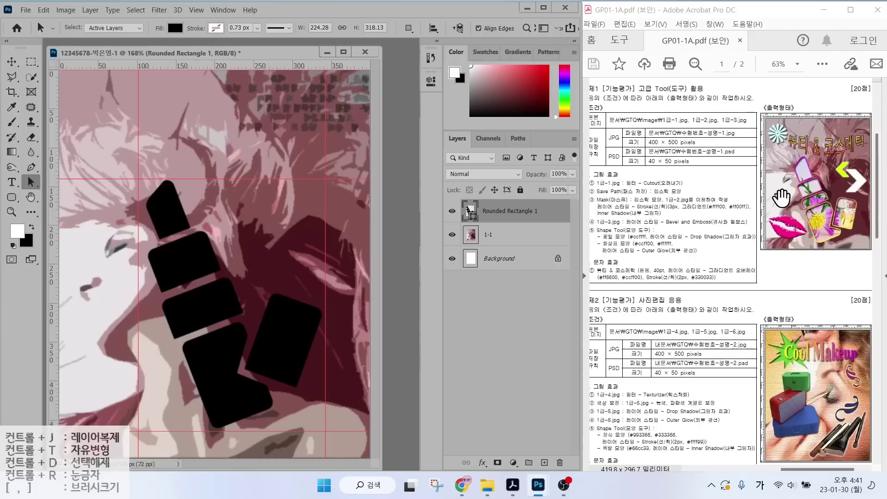
{"action": "left_click", "coordinate": [403, 191]}
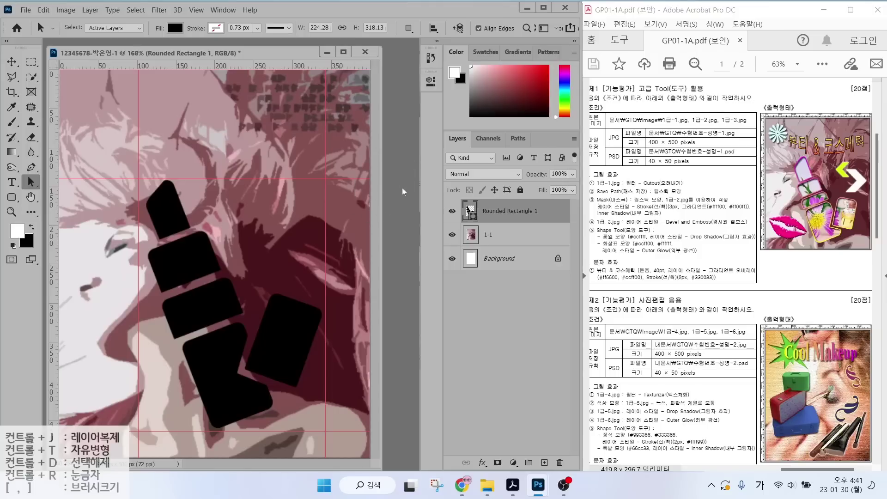
Open 1급-2.jpg via File > Open.
{"action": "double_click", "coordinate": [403, 192]}
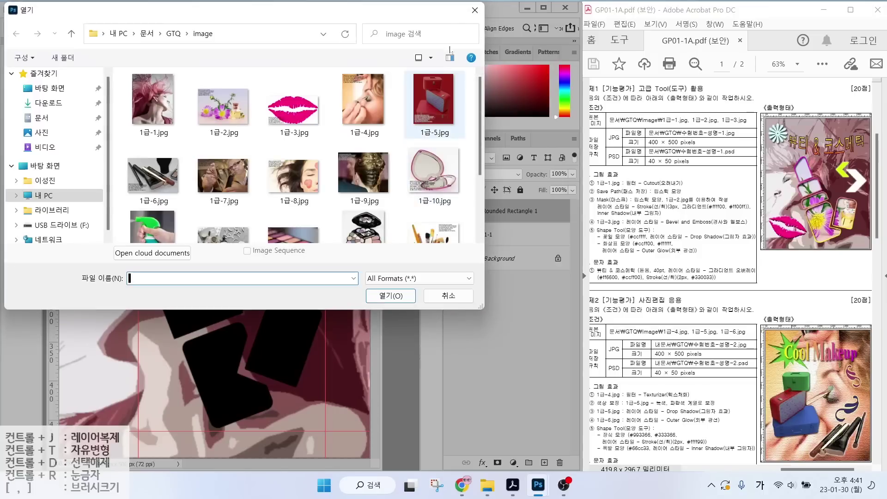
{"action": "key", "text": "Escape"}
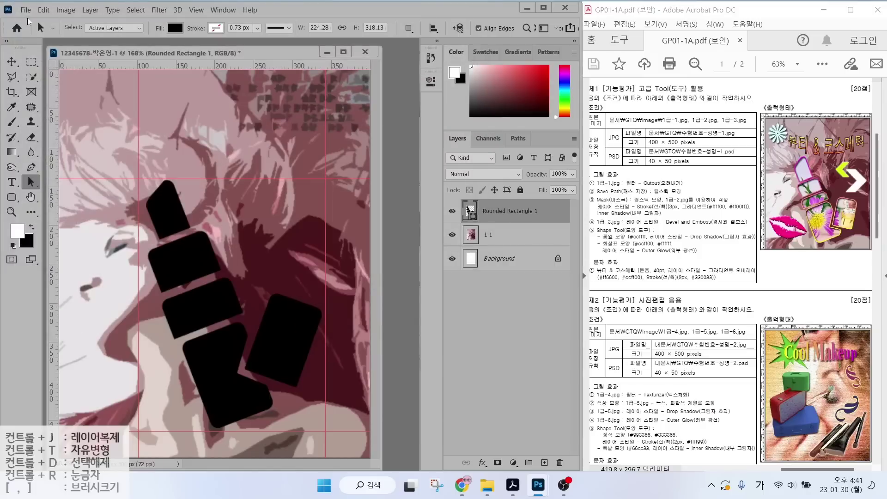
{"action": "left_click", "coordinate": [25, 10]}
{"action": "left_click", "coordinate": [38, 32]}
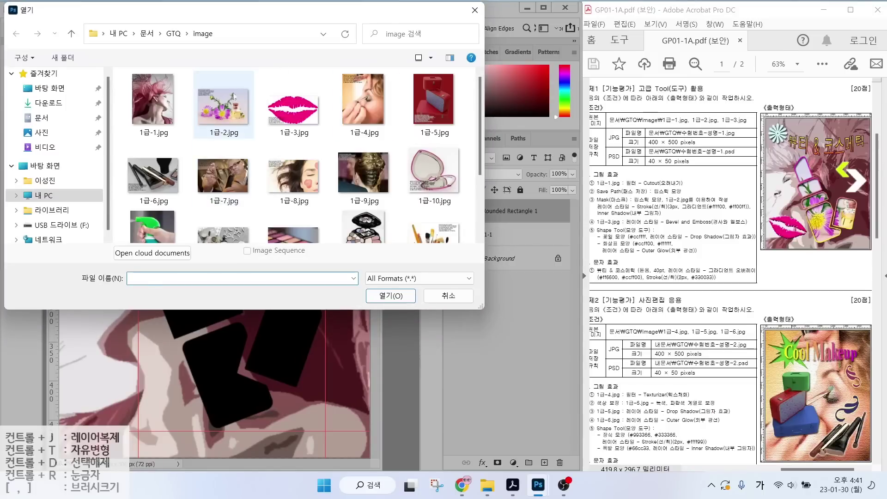
{"action": "left_click", "coordinate": [234, 96]}
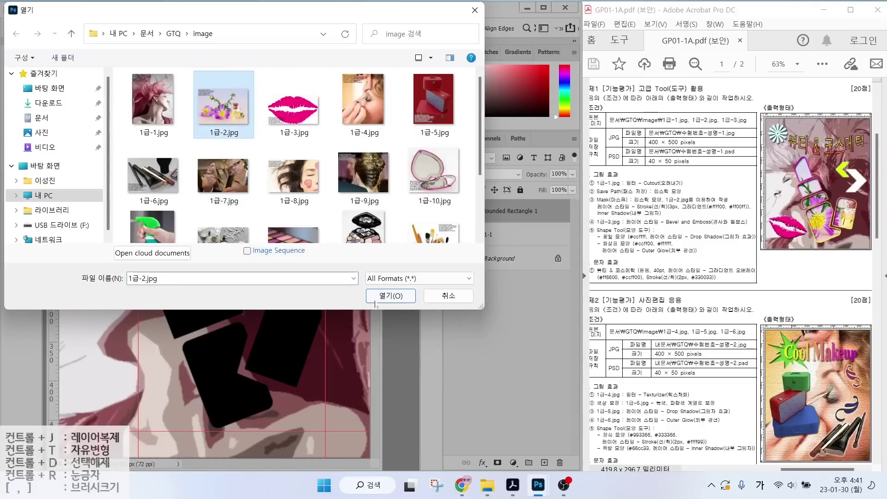
{"action": "left_click", "coordinate": [390, 295]}
{"action": "left_click_drag", "start_coordinate": [191, 55], "coordinate": [371, 135]}
Drag the photo into the composite, close the source, rename the layer 1-2 and reposition it.
{"action": "left_click", "coordinate": [12, 61]}
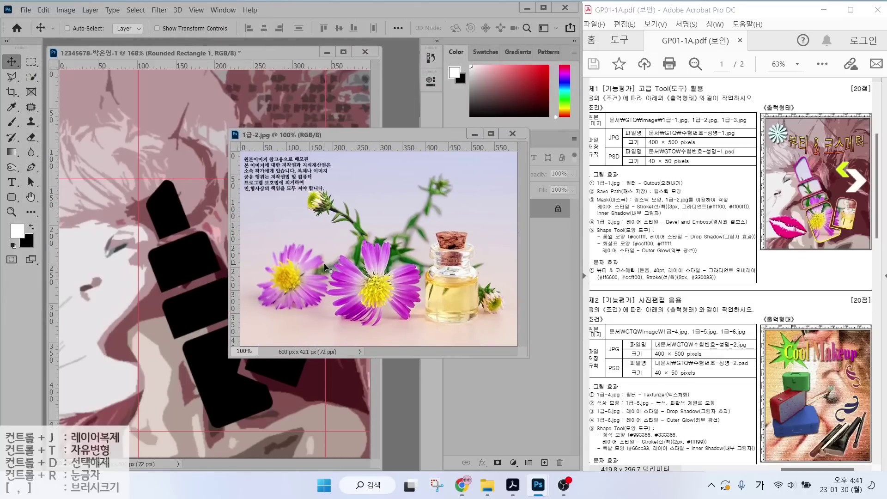
{"action": "left_click", "coordinate": [175, 226]}
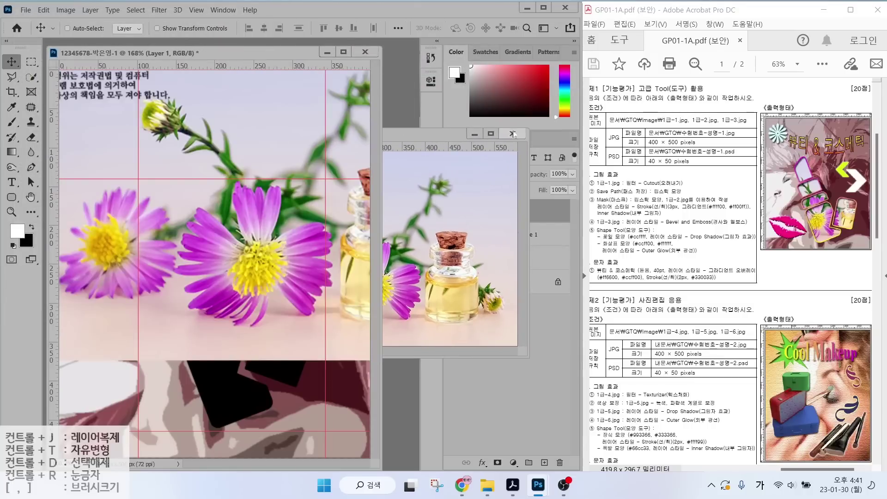
{"action": "left_click", "coordinate": [512, 133]}
{"action": "double_click", "coordinate": [511, 213]}
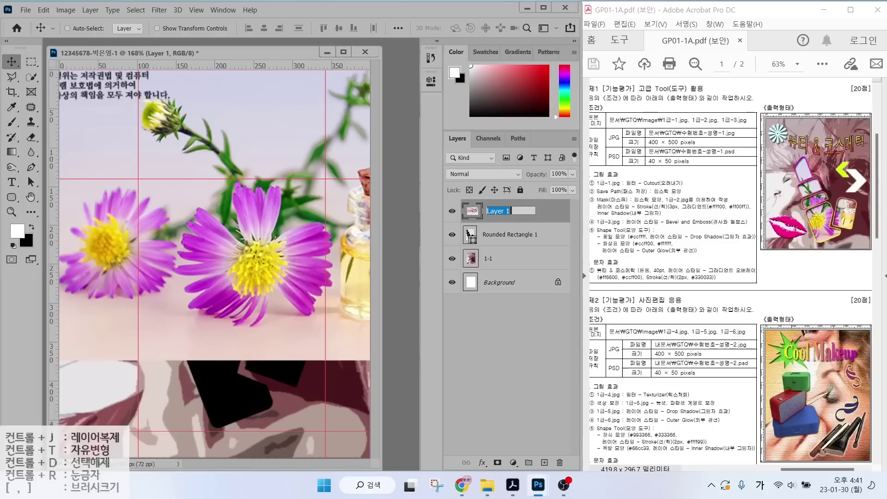
{"action": "type", "text": "1-2"}
{"action": "key", "text": "Return"}
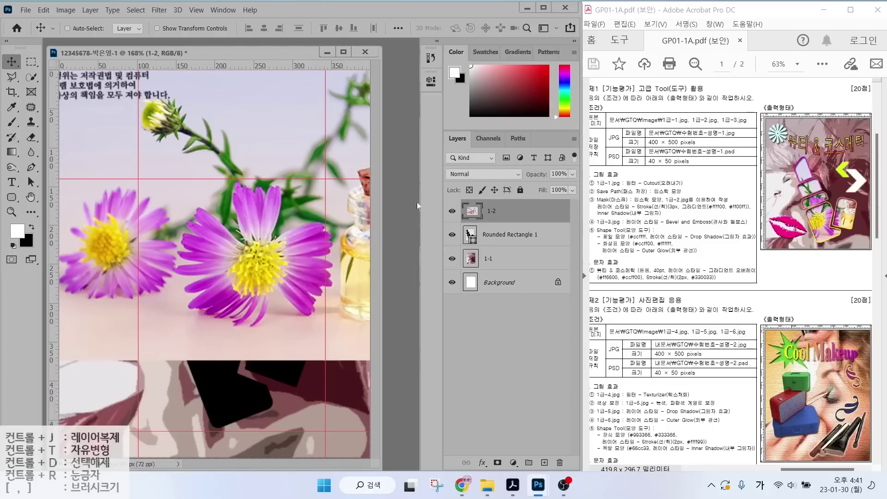
{"action": "left_click_drag", "start_coordinate": [253, 255], "coordinate": [266, 341]}
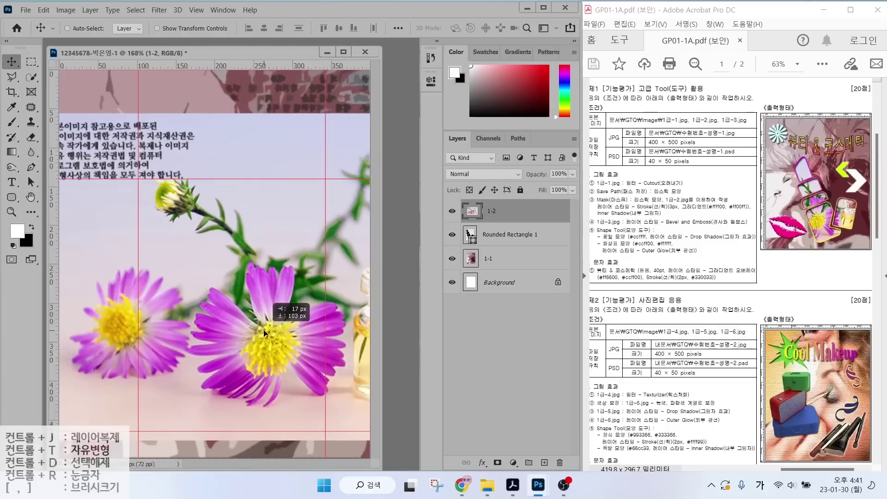
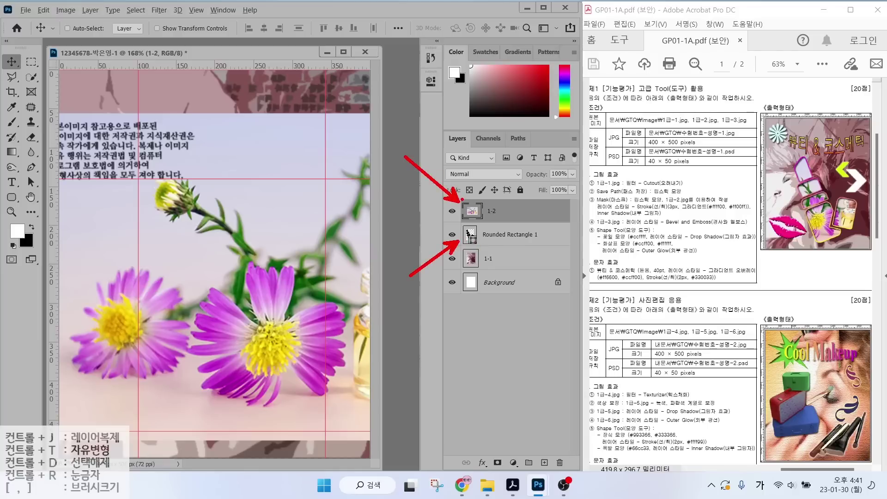
Clip the 1-2 flower photo into the rounded rectangles and slide it left so flowers fill the cases.
{"action": "right_click", "coordinate": [517, 212]}
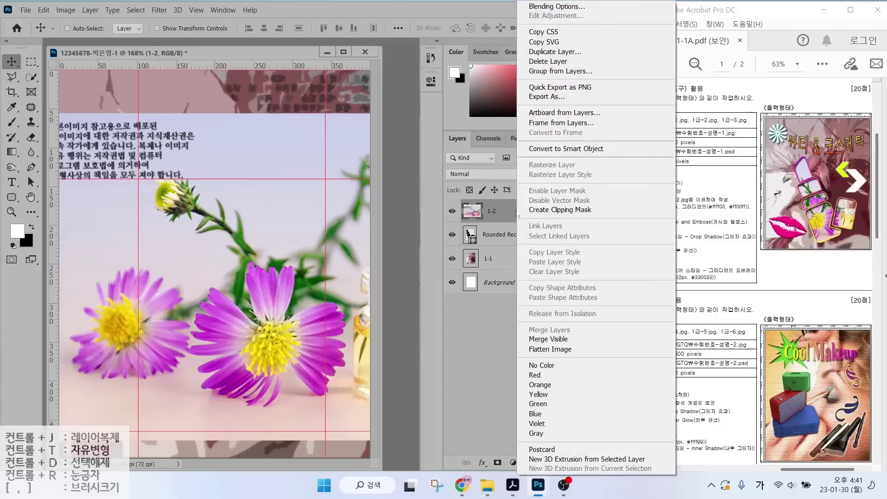
{"action": "left_click", "coordinate": [549, 210]}
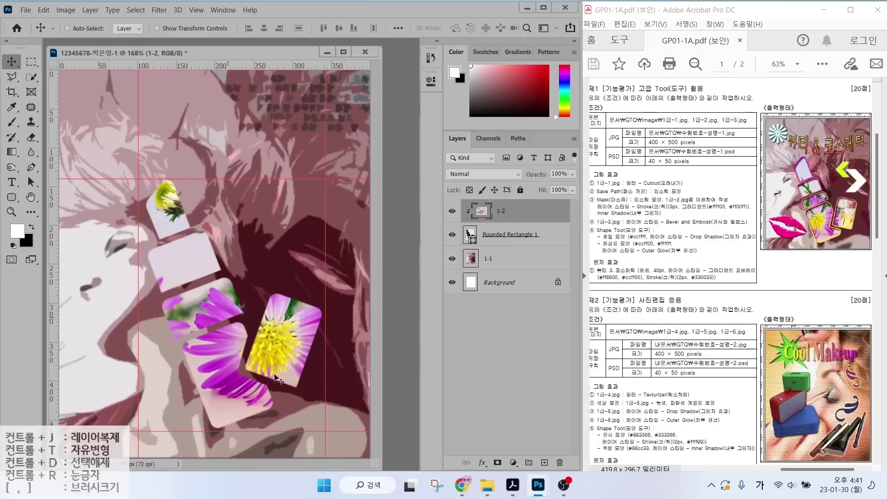
{"action": "left_click_drag", "start_coordinate": [279, 379], "coordinate": [225, 376]}
Select the Rounded Rectangle 1 layer and mark the gradient-stroke requirement on the task sheet.
{"action": "left_click", "coordinate": [514, 236]}
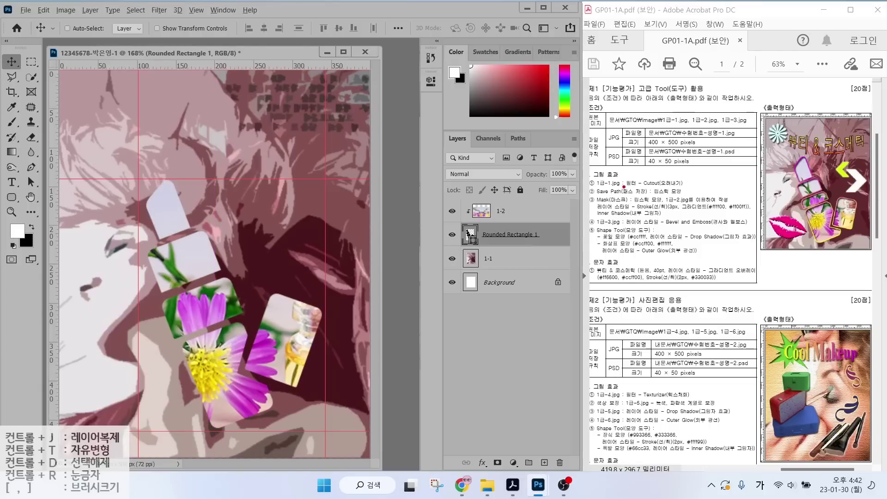
{"action": "left_click_drag", "start_coordinate": [608, 212], "coordinate": [717, 210]}
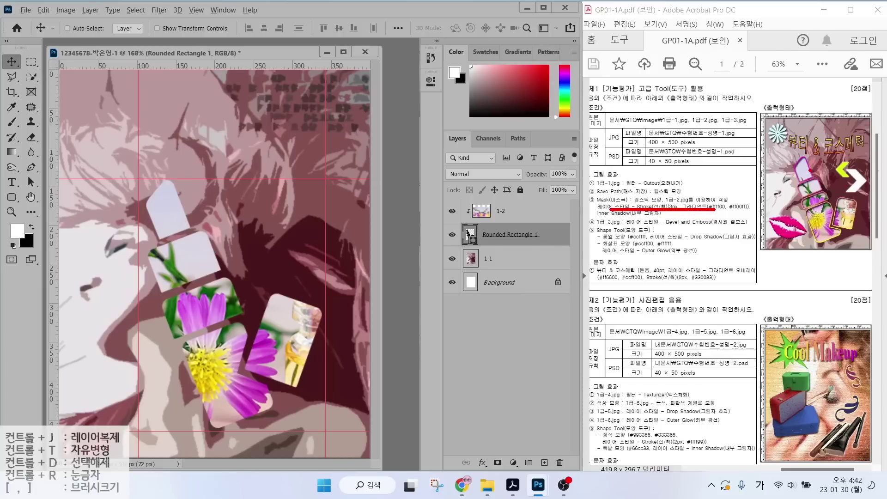
{"action": "left_click_drag", "start_coordinate": [830, 145], "coordinate": [814, 169]}
{"action": "key", "text": "e"}
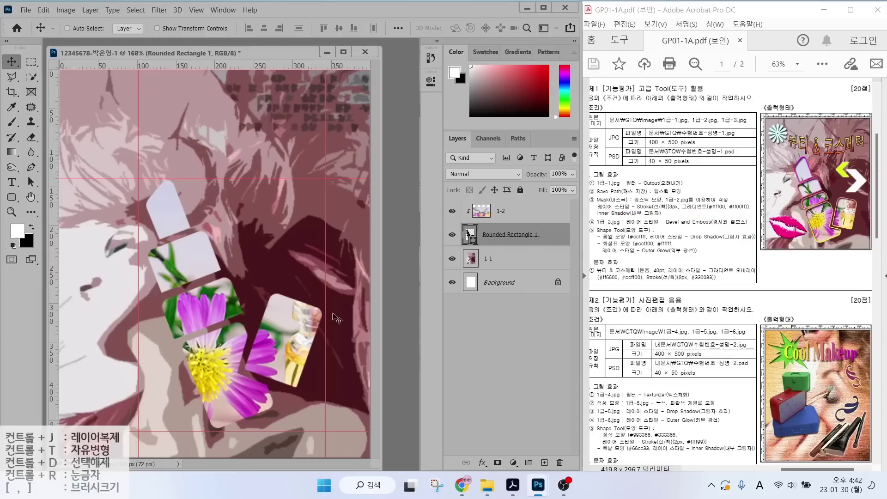
{"action": "left_click_drag", "start_coordinate": [456, 220], "coordinate": [552, 250]}
{"action": "key", "text": "Escape"}
Add a Stroke layer effect to the Rounded Rectangle 1 shapes.
{"action": "left_click_drag", "start_coordinate": [428, 131], "coordinate": [596, 478]}
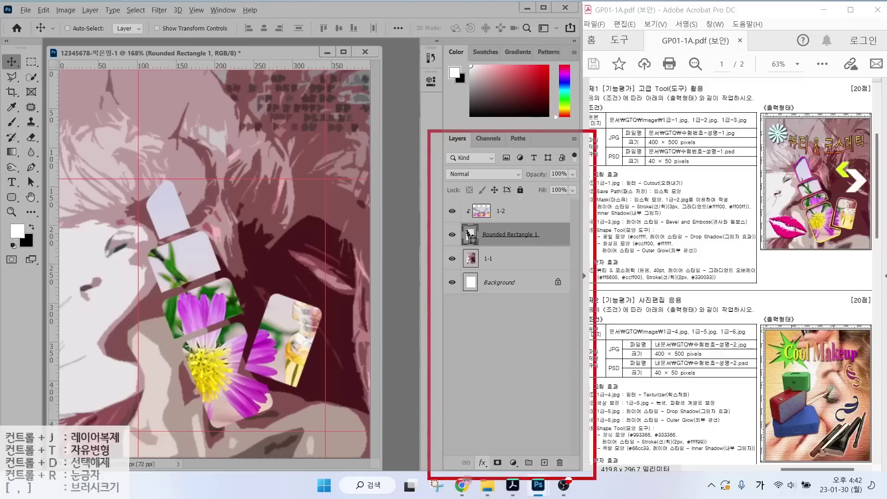
{"action": "left_click_drag", "start_coordinate": [463, 449], "coordinate": [495, 477]}
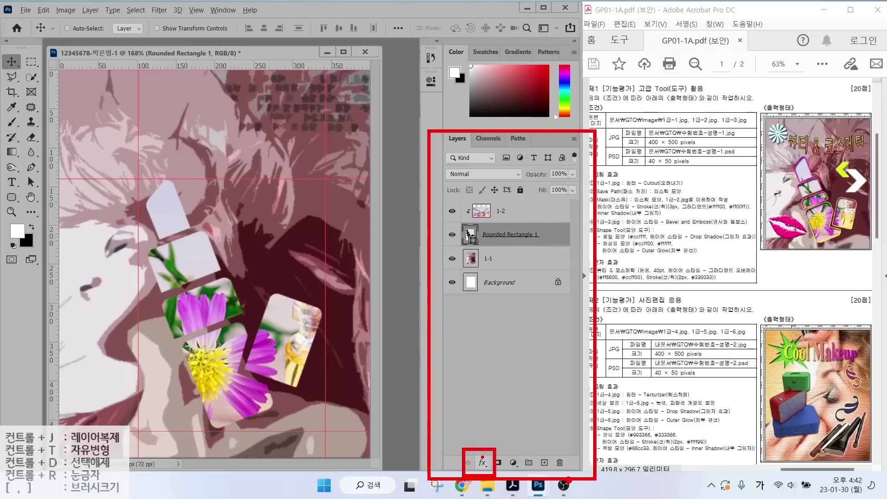
{"action": "left_click_drag", "start_coordinate": [508, 428], "coordinate": [483, 459]}
{"action": "key", "text": "Escape"}
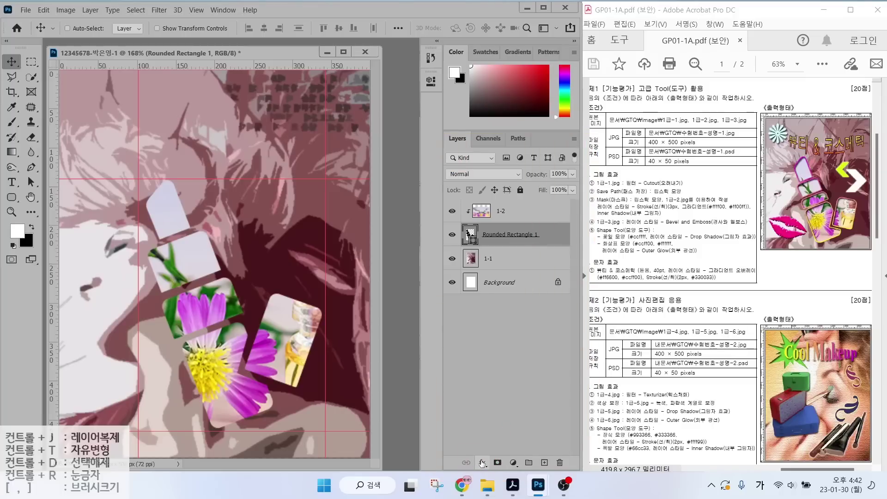
{"action": "left_click", "coordinate": [482, 462]}
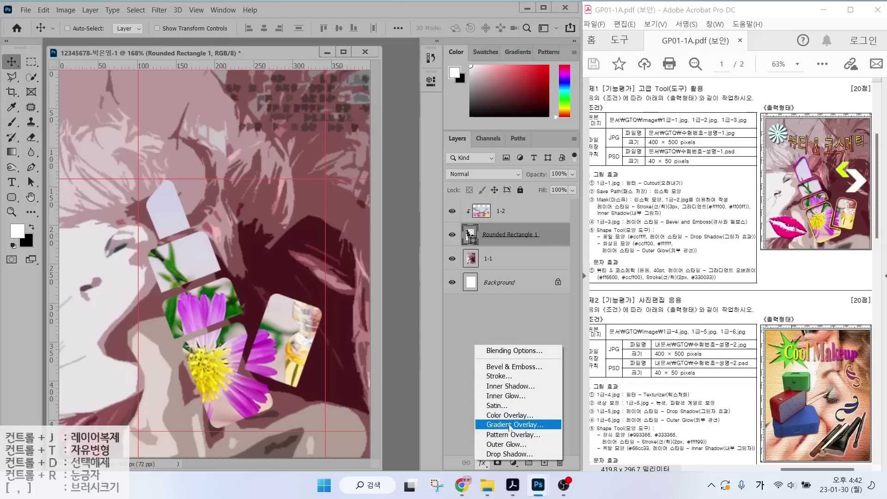
{"action": "left_click", "coordinate": [508, 380]}
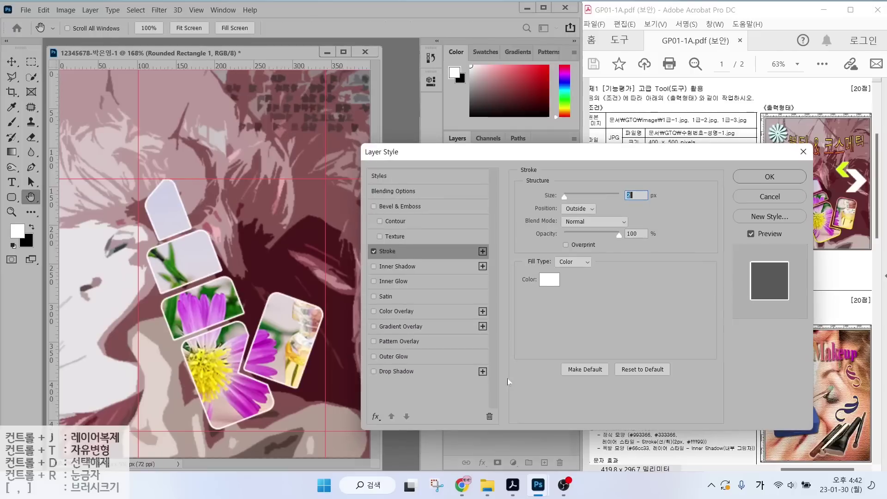
Change the stroke to a 3 px gradient fill and bring up its gradient for editing.
{"action": "left_click_drag", "start_coordinate": [507, 153], "coordinate": [286, 105]}
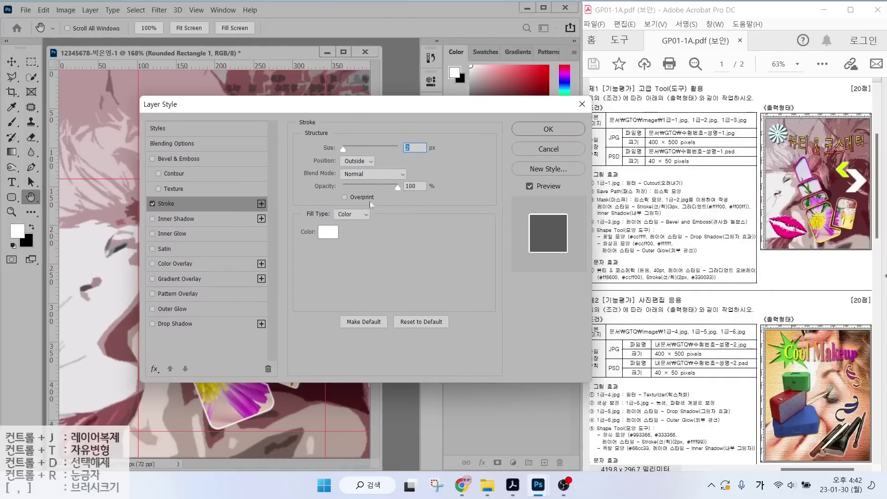
{"action": "key", "text": "alt"}
{"action": "mouse_move", "coordinate": [302, 203]}
{"action": "left_mouse_down"}
{"action": "mouse_move", "coordinate": [376, 225]}
{"action": "mouse_move", "coordinate": [397, 253]}
{"action": "left_mouse_up"}
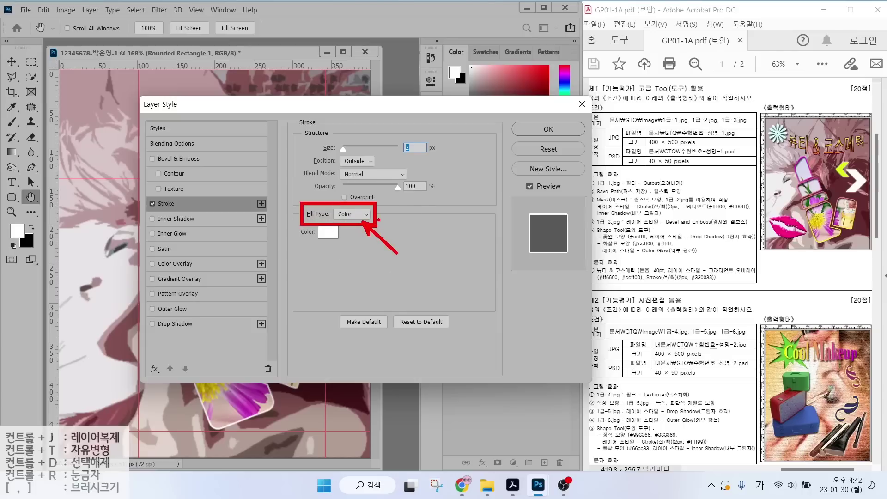
{"action": "key", "text": "Escape"}
{"action": "left_click", "coordinate": [351, 215]}
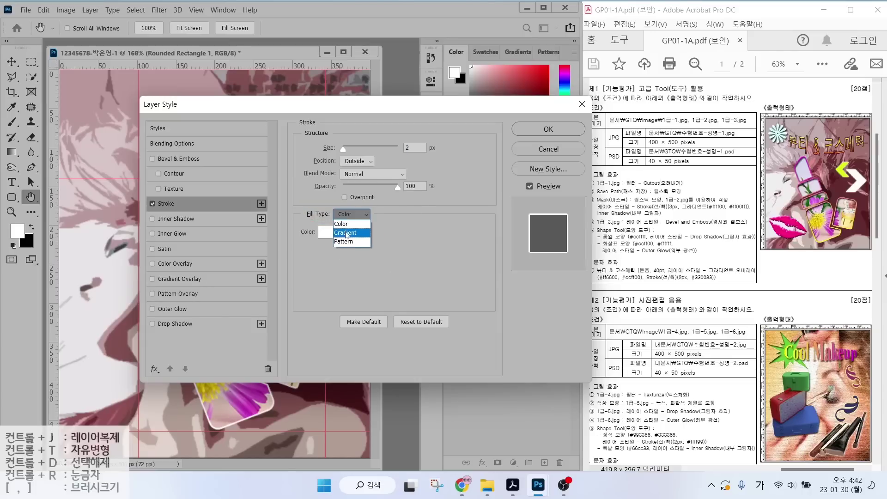
{"action": "left_click", "coordinate": [346, 233]}
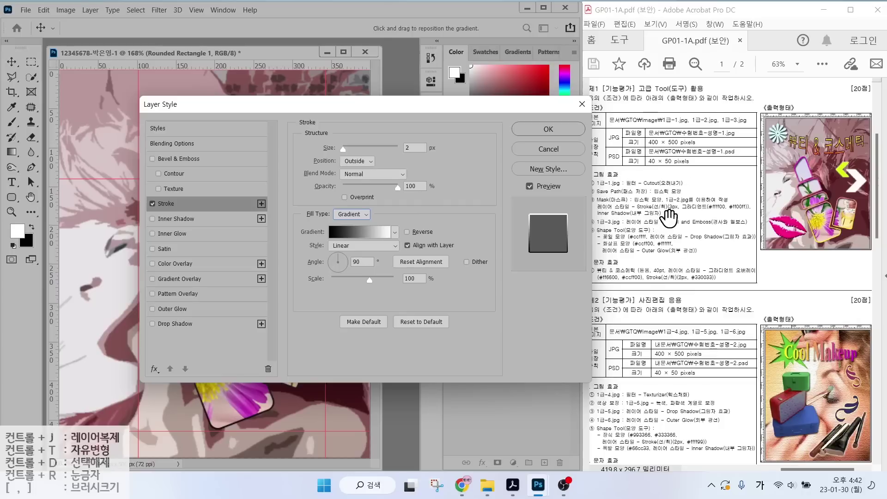
{"action": "left_click", "coordinate": [414, 147]}
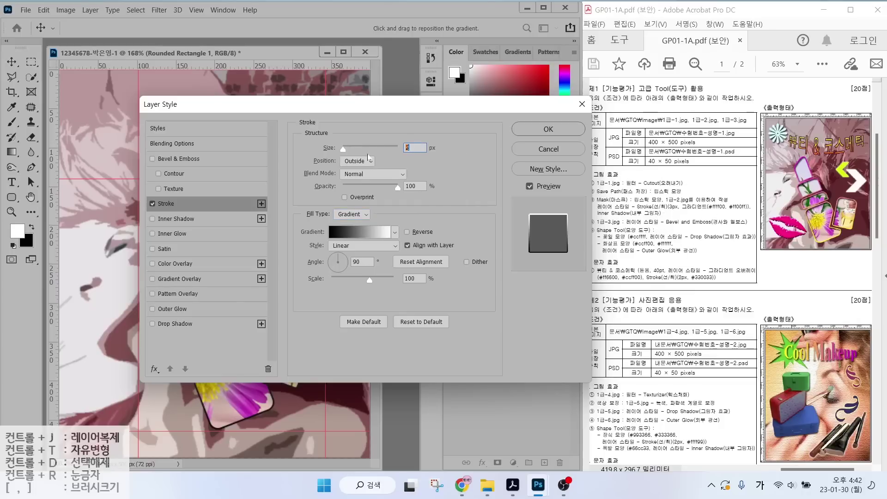
{"action": "type", "text": "3"}
{"action": "left_click", "coordinate": [368, 232]}
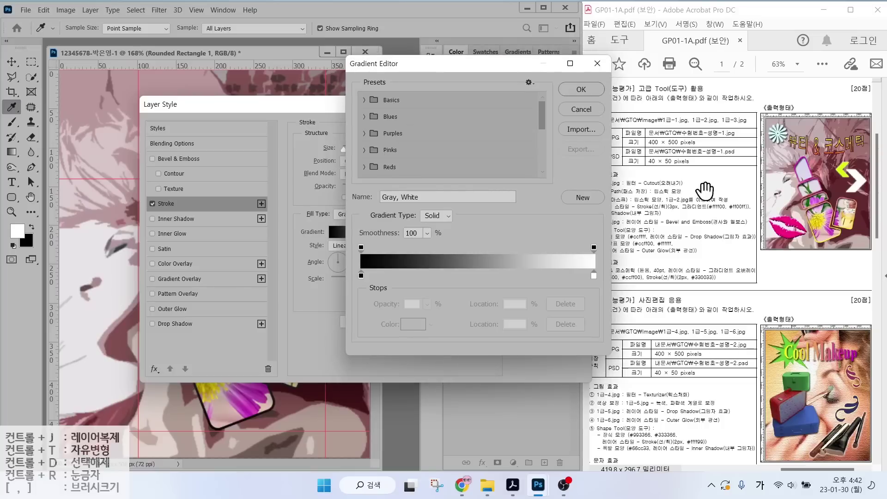
Set the gradient's start stop to ffff00 and end stop to ff00ff, then accept it.
{"action": "key", "text": "alt"}
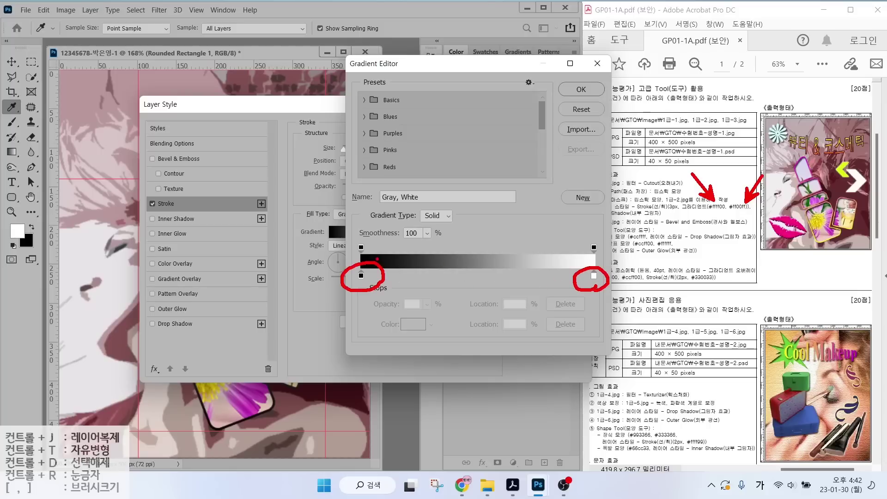
{"action": "mouse_move", "coordinate": [371, 253]}
{"action": "left_mouse_down"}
{"action": "mouse_move", "coordinate": [370, 229]}
{"action": "mouse_move", "coordinate": [375, 251]}
{"action": "left_mouse_up"}
{"action": "mouse_move", "coordinate": [600, 254]}
{"action": "left_mouse_down"}
{"action": "mouse_move", "coordinate": [602, 235]}
{"action": "mouse_move", "coordinate": [602, 257]}
{"action": "left_mouse_up"}
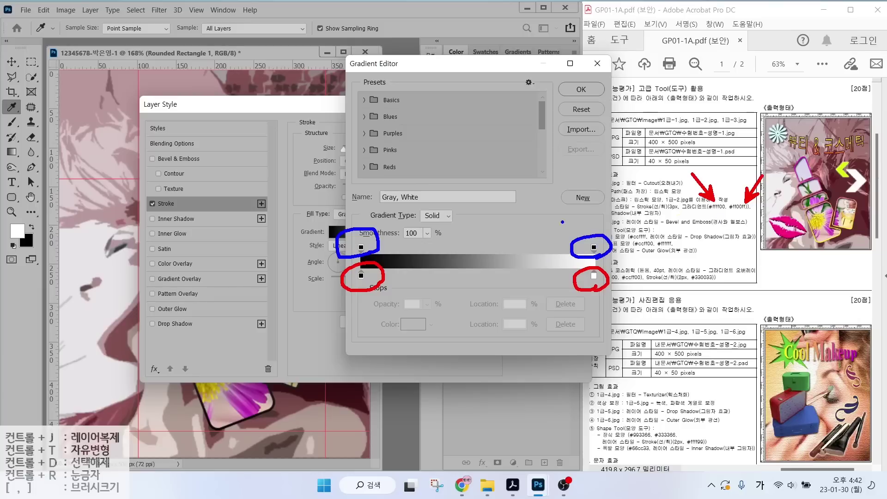
{"action": "key", "text": "Escape"}
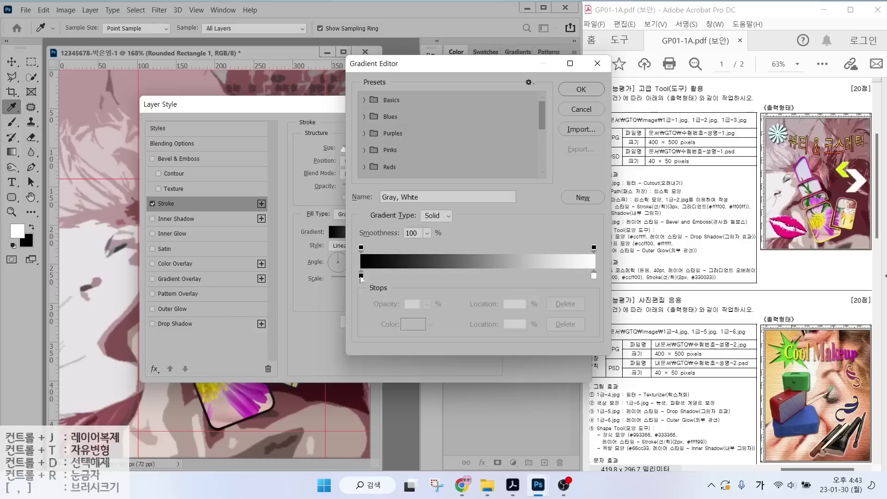
{"action": "double_click", "coordinate": [361, 276]}
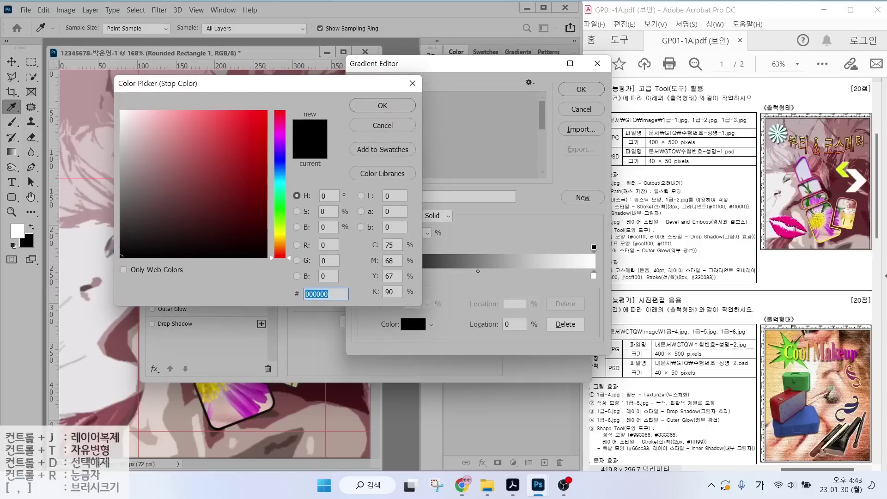
{"action": "type", "text": "fff"}
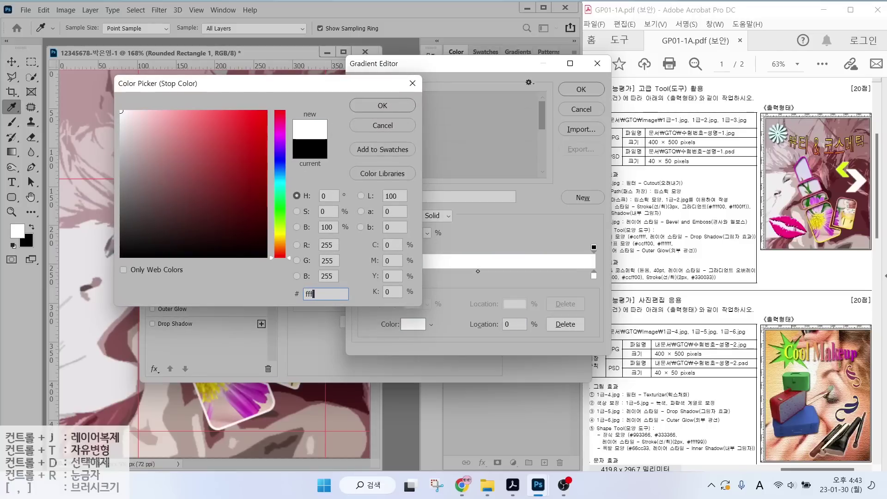
{"action": "type", "text": "f00"}
{"action": "key", "text": "Return"}
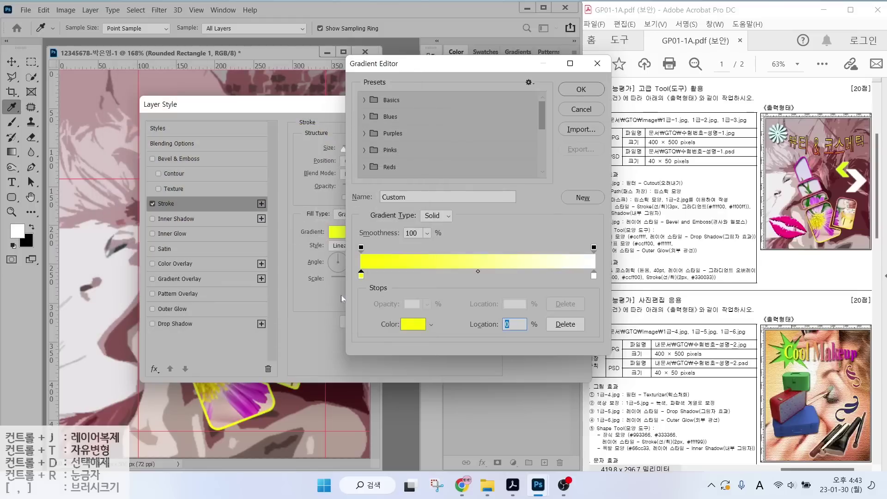
{"action": "double_click", "coordinate": [594, 276]}
{"action": "type", "text": "ff00ff"}
{"action": "key", "text": "Return"}
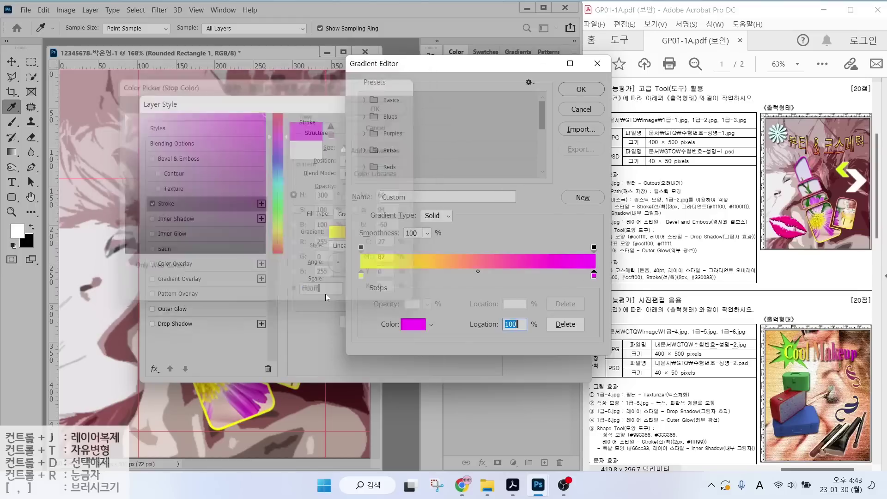
{"action": "key", "text": "Return"}
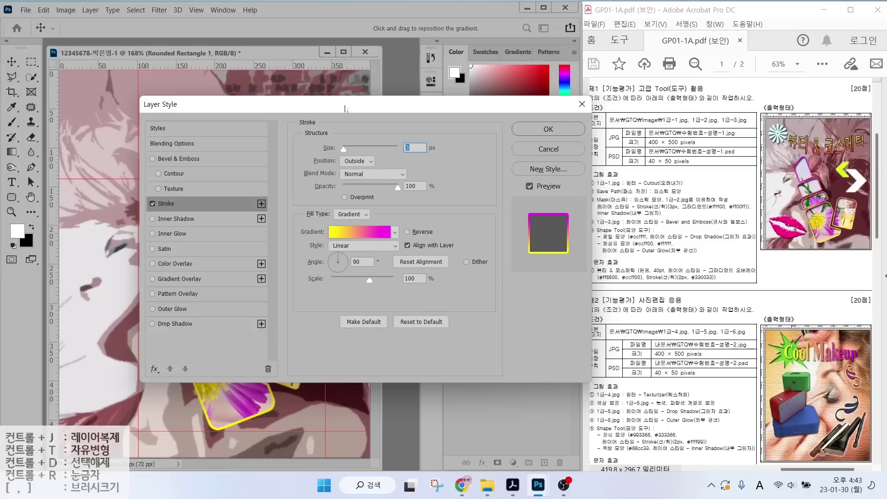
Add an Inner Shadow alongside the gradient stroke and apply the Rounded Rectangle 1 styles.
{"action": "key", "text": "alt"}
{"action": "left_click_drag", "start_coordinate": [813, 170], "coordinate": [789, 112]}
{"action": "left_click_drag", "start_coordinate": [813, 249], "coordinate": [794, 280]}
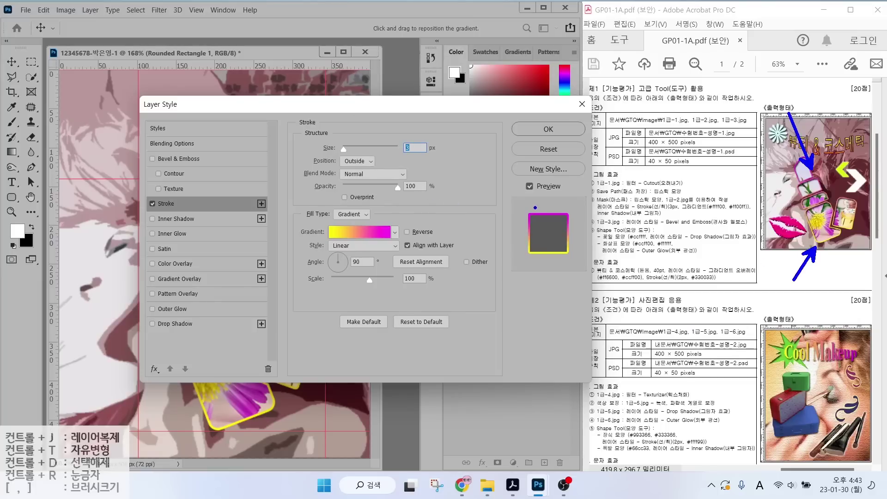
{"action": "left_click_drag", "start_coordinate": [530, 216], "coordinate": [500, 185]}
{"action": "left_click_drag", "start_coordinate": [531, 257], "coordinate": [498, 295]}
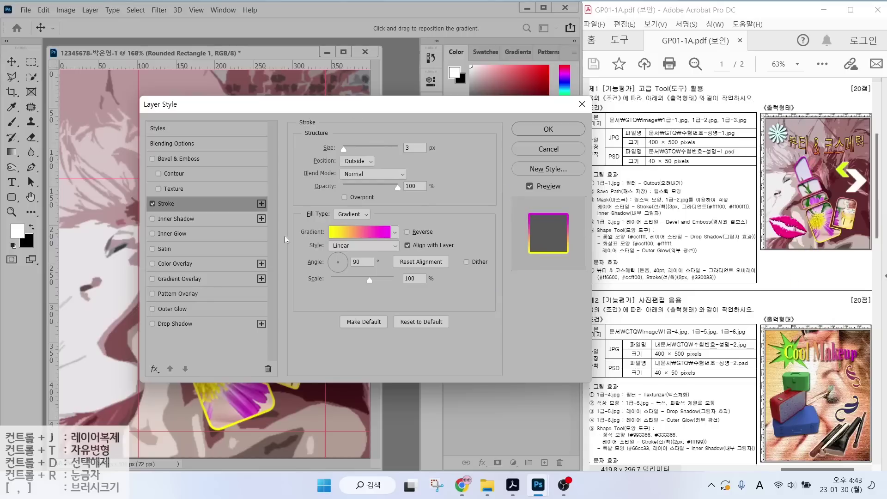
{"action": "left_click", "coordinate": [153, 219]}
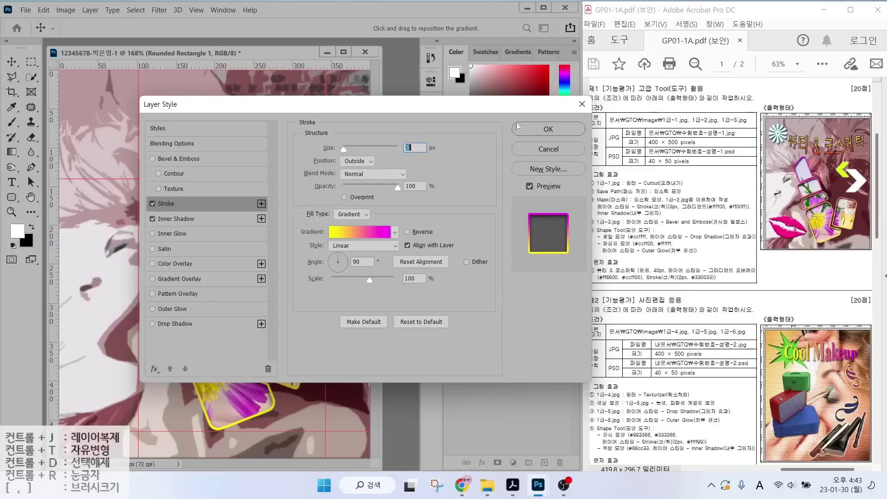
{"action": "left_click", "coordinate": [548, 129]}
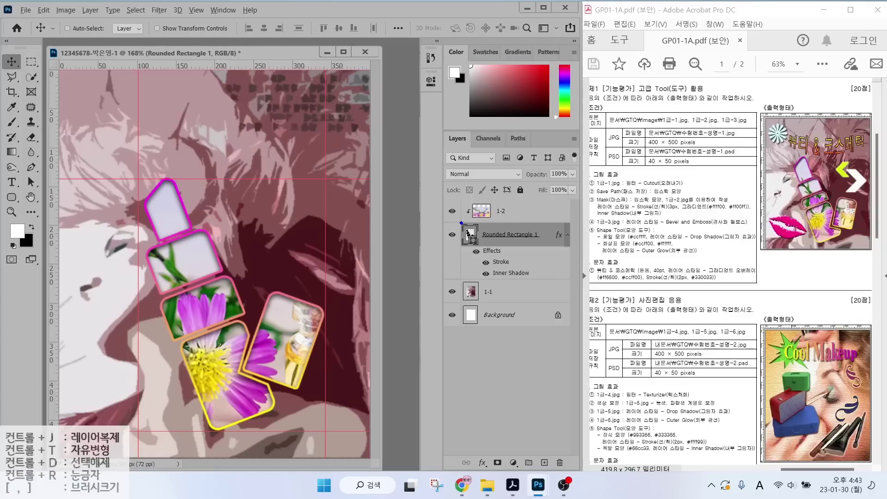
Select layer 1-2 so new content lands above it, then bring up the Open dialog.
{"action": "left_click_drag", "start_coordinate": [469, 202], "coordinate": [434, 172]}
{"action": "left_click_drag", "start_coordinate": [464, 236], "coordinate": [430, 260]}
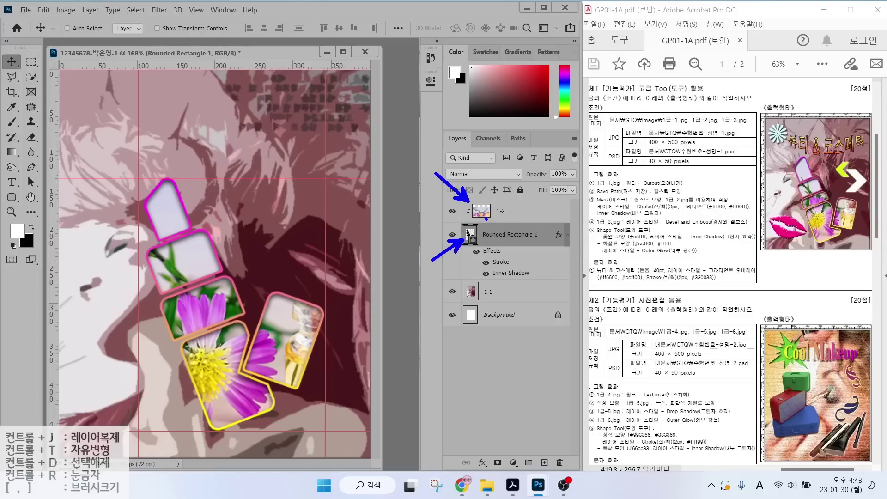
{"action": "mouse_move", "coordinate": [513, 218]}
{"action": "left_mouse_down"}
{"action": "mouse_move", "coordinate": [494, 218]}
{"action": "mouse_move", "coordinate": [493, 188]}
{"action": "mouse_move", "coordinate": [508, 223]}
{"action": "left_mouse_up"}
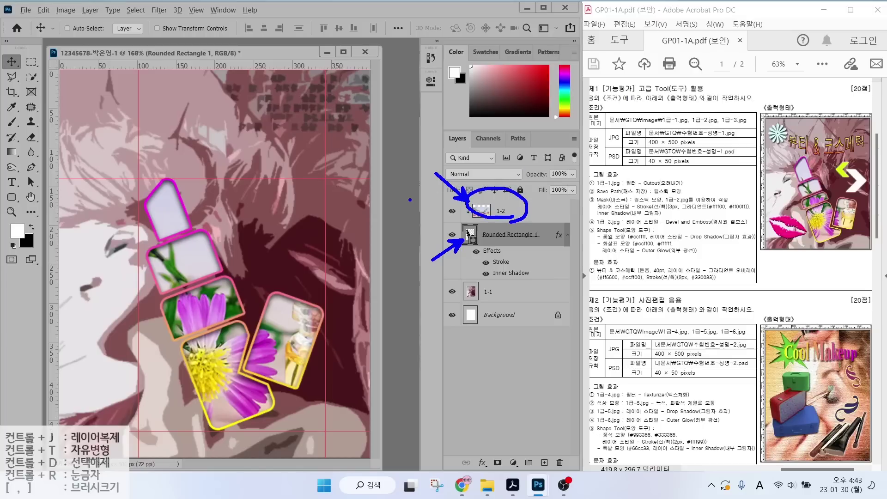
{"action": "mouse_move", "coordinate": [407, 194]}
{"action": "left_mouse_down"}
{"action": "mouse_move", "coordinate": [489, 151]}
{"action": "mouse_move", "coordinate": [473, 165]}
{"action": "left_mouse_up"}
{"action": "mouse_move", "coordinate": [402, 155]}
{"action": "left_mouse_down"}
{"action": "mouse_move", "coordinate": [486, 113]}
{"action": "mouse_move", "coordinate": [480, 131]}
{"action": "left_mouse_up"}
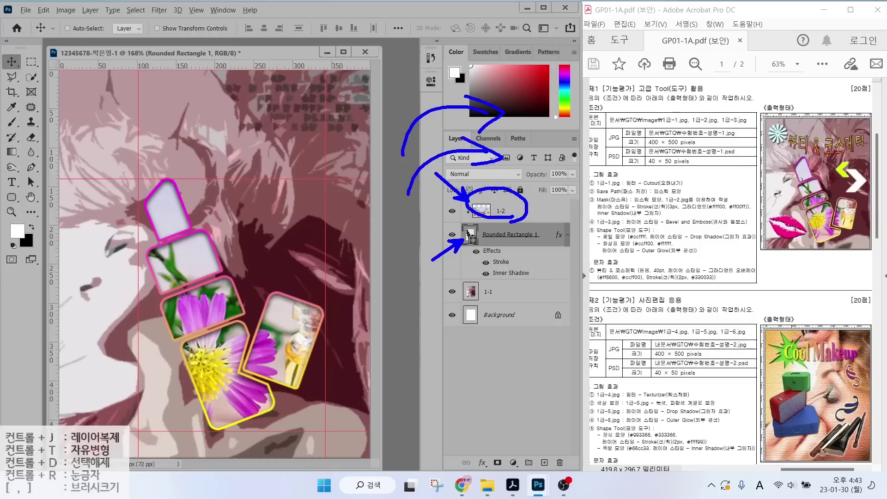
{"action": "mouse_move", "coordinate": [408, 110]}
{"action": "left_mouse_down"}
{"action": "mouse_move", "coordinate": [483, 73]}
{"action": "mouse_move", "coordinate": [494, 77]}
{"action": "left_mouse_up"}
{"action": "left_click_drag", "start_coordinate": [474, 64], "coordinate": [483, 88]}
{"action": "key", "text": "Escape"}
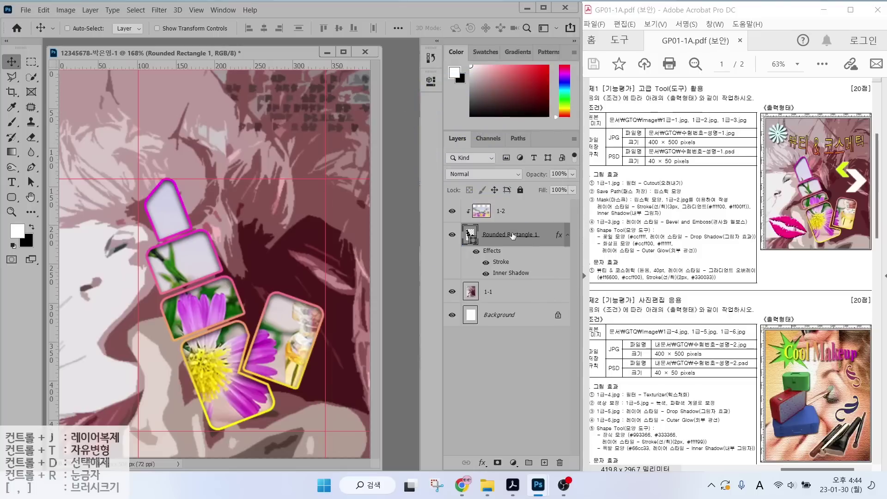
{"action": "left_click", "coordinate": [517, 215]}
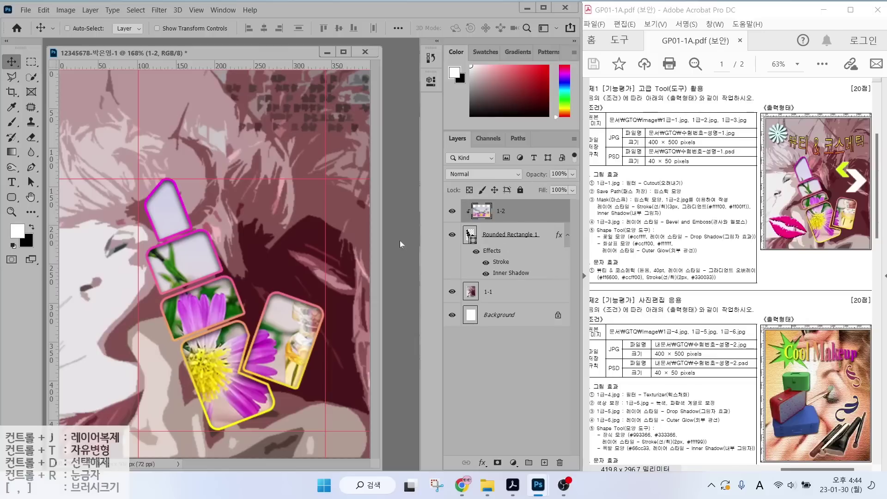
{"action": "key", "text": "ctrl+o"}
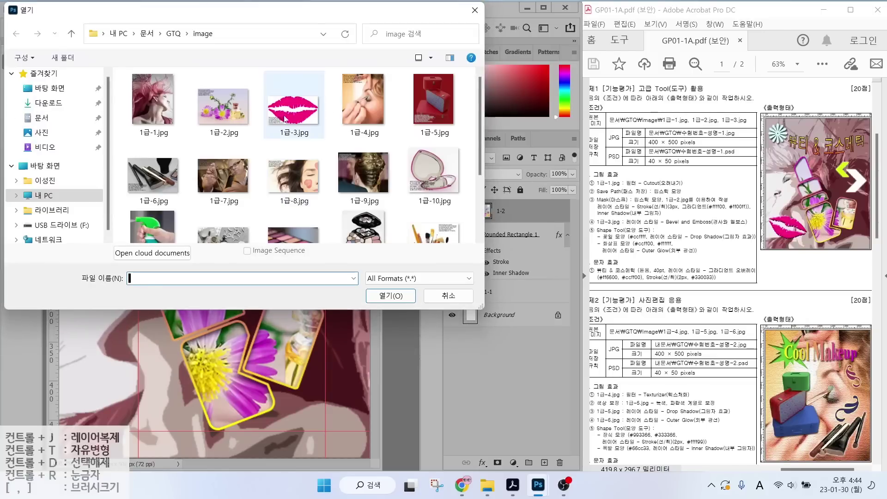
Open the lips image 1급-3.jpg from the GTQ image folder.
{"action": "left_click", "coordinate": [285, 118]}
{"action": "left_click", "coordinate": [380, 291]}
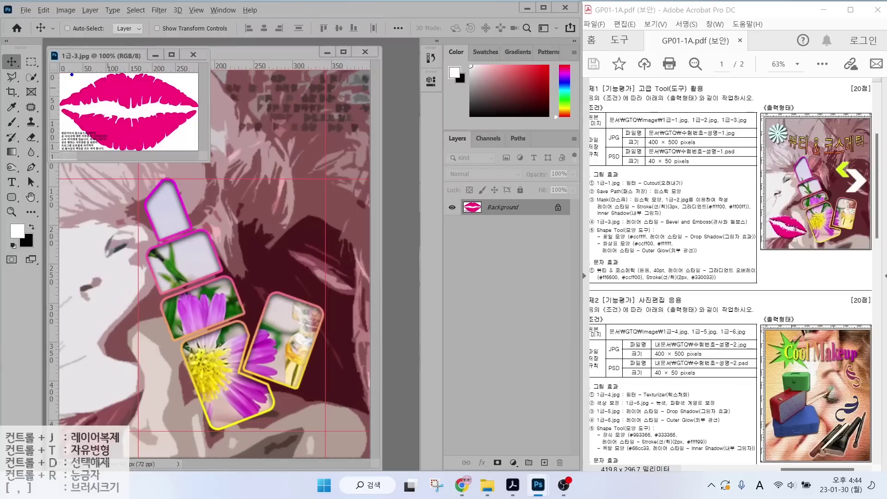
{"action": "left_click_drag", "start_coordinate": [75, 80], "coordinate": [85, 43]}
{"action": "left_click_drag", "start_coordinate": [132, 88], "coordinate": [148, 62]}
{"action": "key", "text": "Escape"}
Select both pink lips with the Magic Wand tool.
{"action": "left_click", "coordinate": [32, 77]}
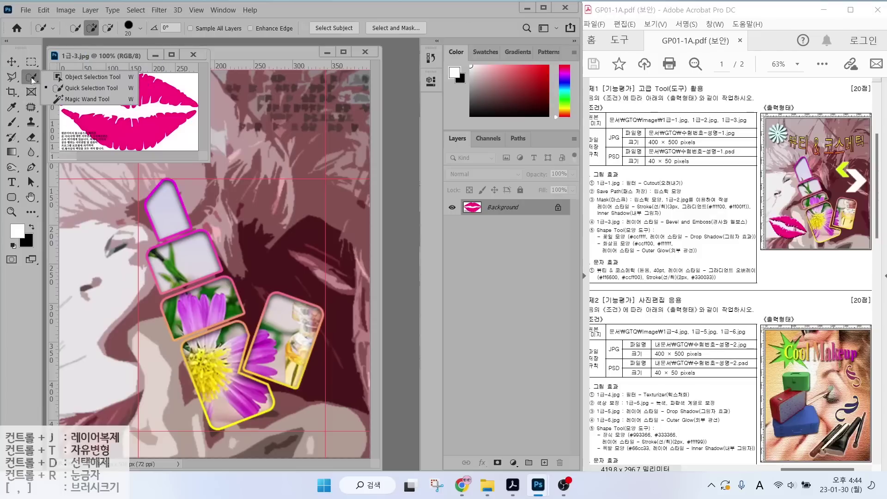
{"action": "left_click", "coordinate": [73, 100]}
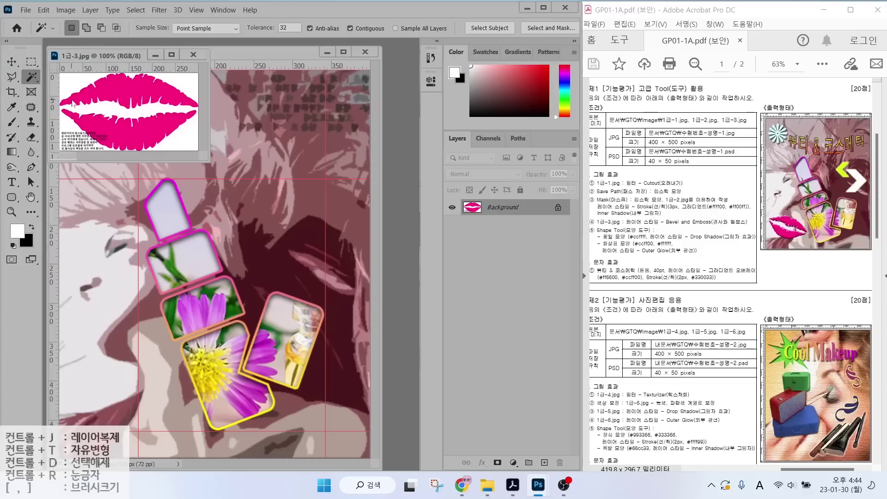
{"action": "left_click", "coordinate": [123, 88]}
{"action": "left_click", "coordinate": [124, 131]}
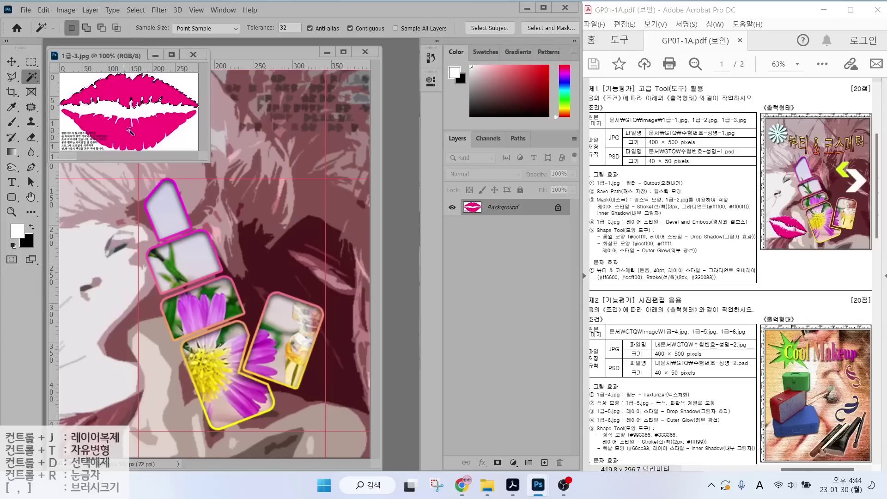
{"action": "left_click", "coordinate": [132, 89], "text": "shift"}
Move the lips into the composite and scale them down at the lower left.
{"action": "key", "text": "v"}
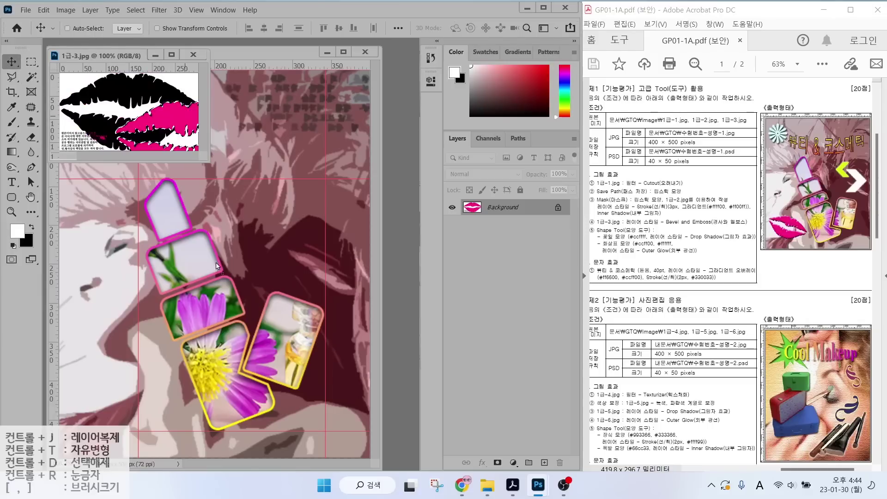
{"action": "left_click_drag", "start_coordinate": [132, 90], "coordinate": [170, 348]}
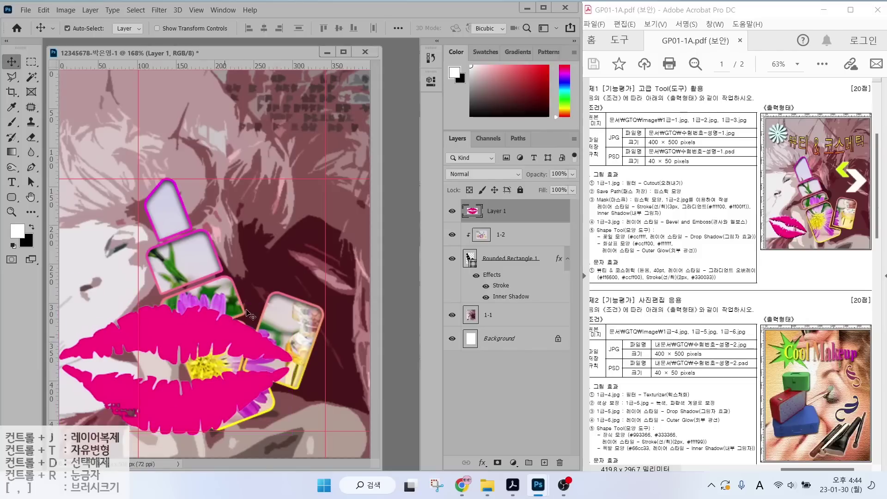
{"action": "key", "text": "ctrl+t"}
{"action": "left_click_drag", "start_coordinate": [293, 306], "coordinate": [160, 413]}
Commit the lips resize and give the layer a default Bevel & Emboss effect.
{"action": "key", "text": "Return"}
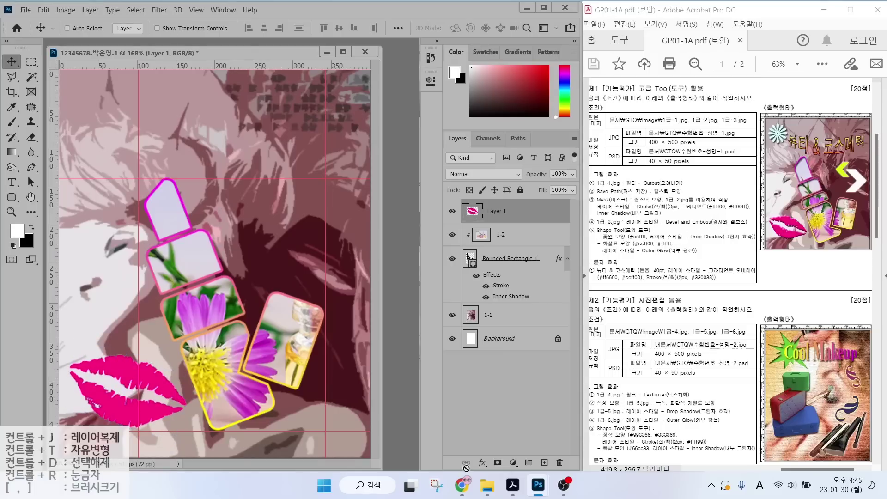
{"action": "left_click", "coordinate": [483, 463]}
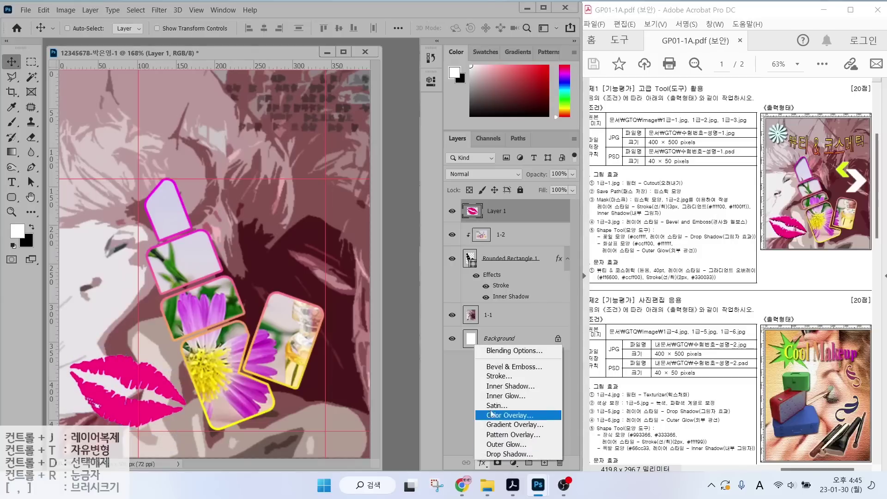
{"action": "left_click", "coordinate": [501, 367]}
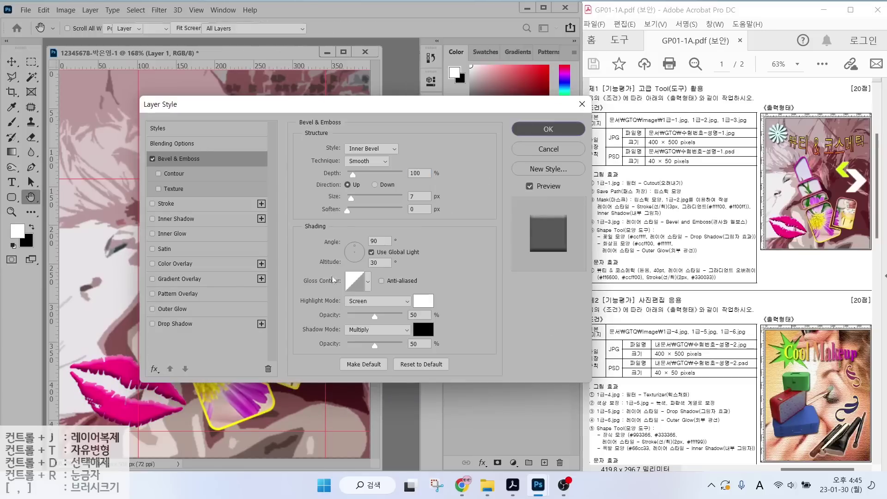
{"action": "left_click", "coordinate": [559, 129]}
Rename the lips layer to 1-3.
{"action": "double_click", "coordinate": [498, 212]}
{"action": "type", "text": "1-3"}
{"action": "key", "text": "Return"}
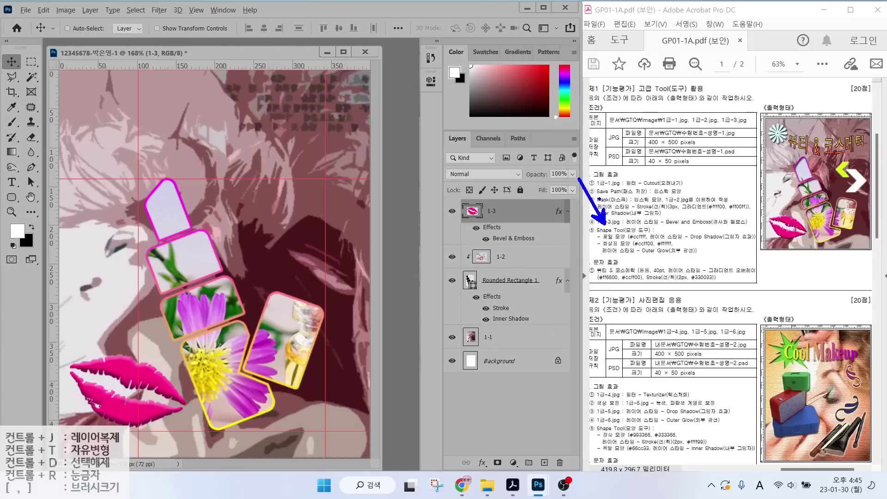
{"action": "key", "text": "Escape"}
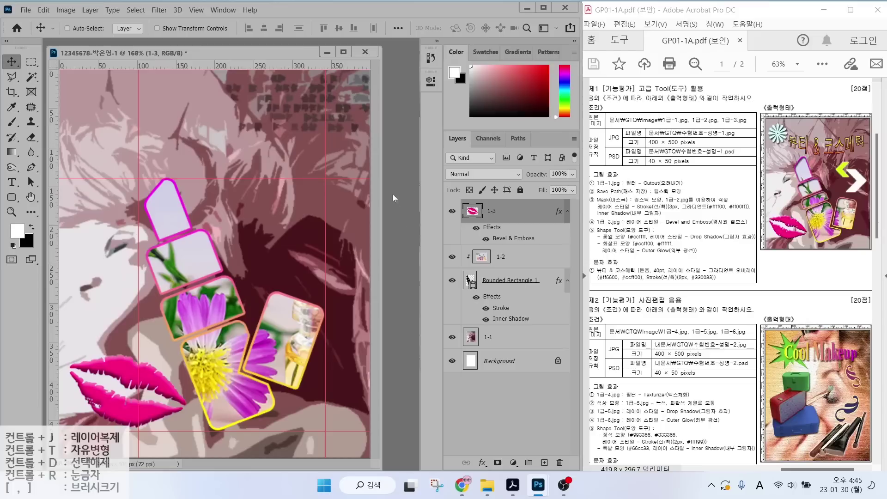
{"action": "left_click", "coordinate": [12, 198]}
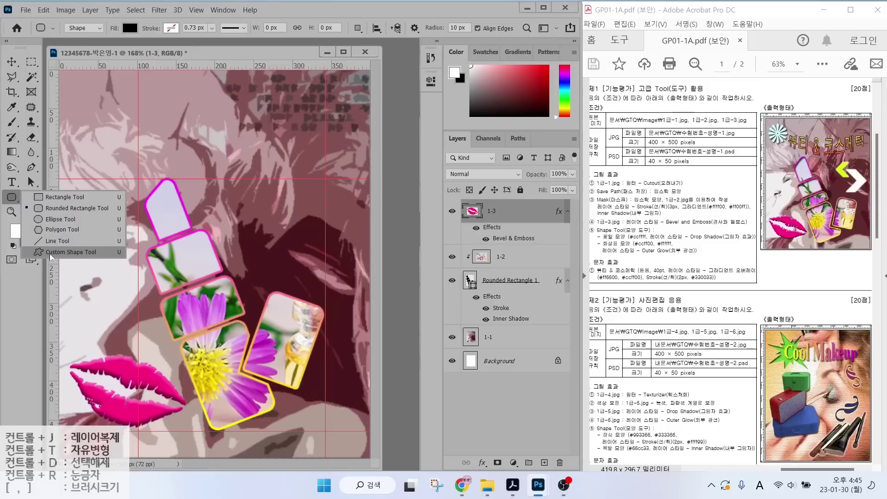
Switch to the Custom Shape tool and load Legacy Shapes and More from the Shapes panel menu.
{"action": "left_click", "coordinate": [51, 252]}
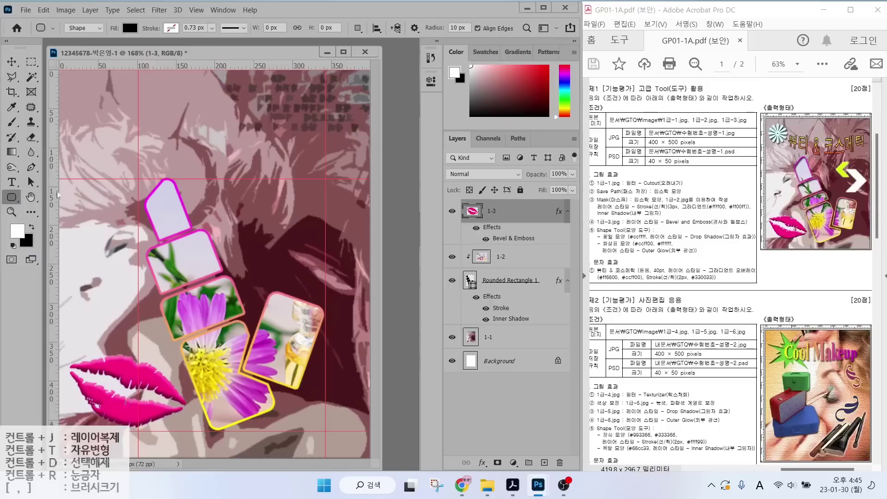
{"action": "left_click", "coordinate": [456, 29]}
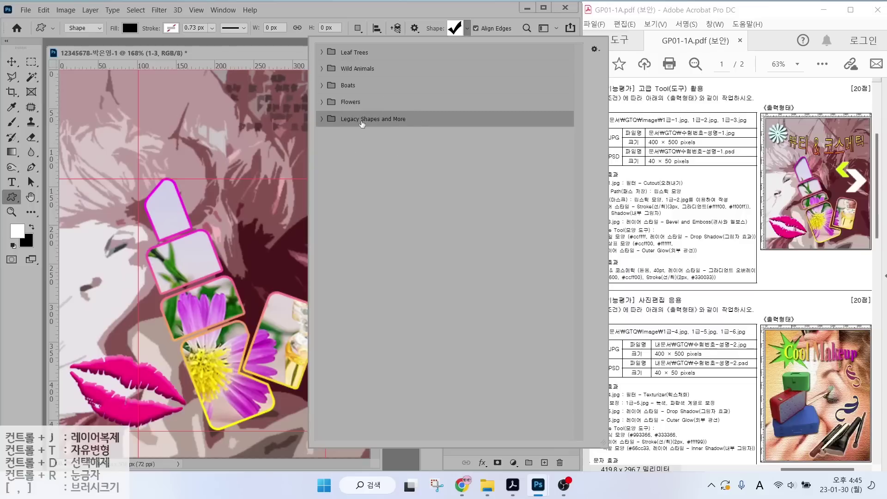
{"action": "left_click", "coordinate": [467, 28]}
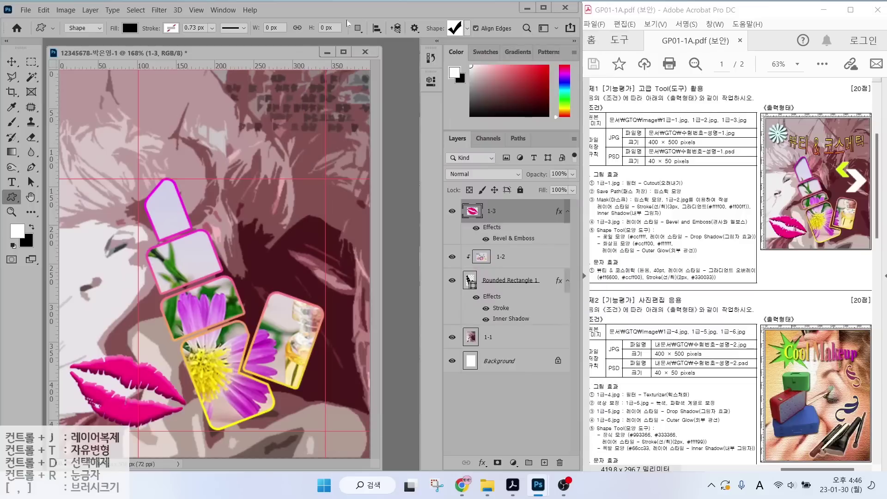
{"action": "left_click", "coordinate": [225, 10]}
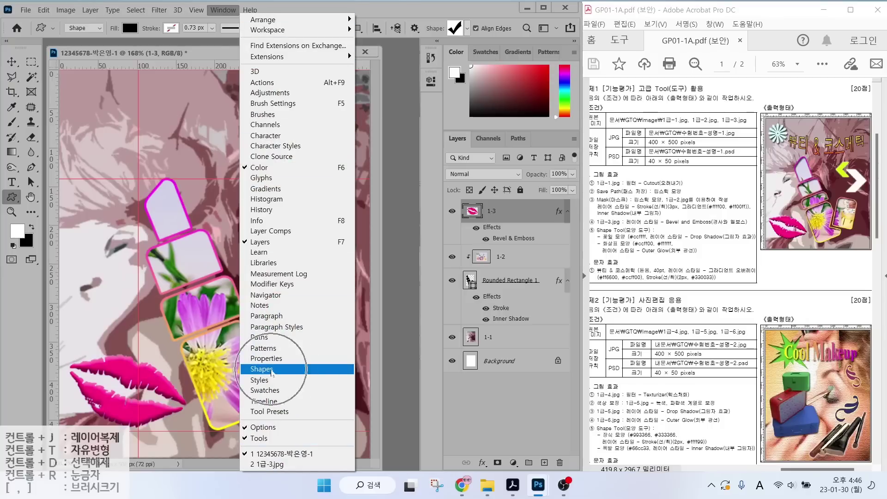
{"action": "left_click", "coordinate": [273, 370]}
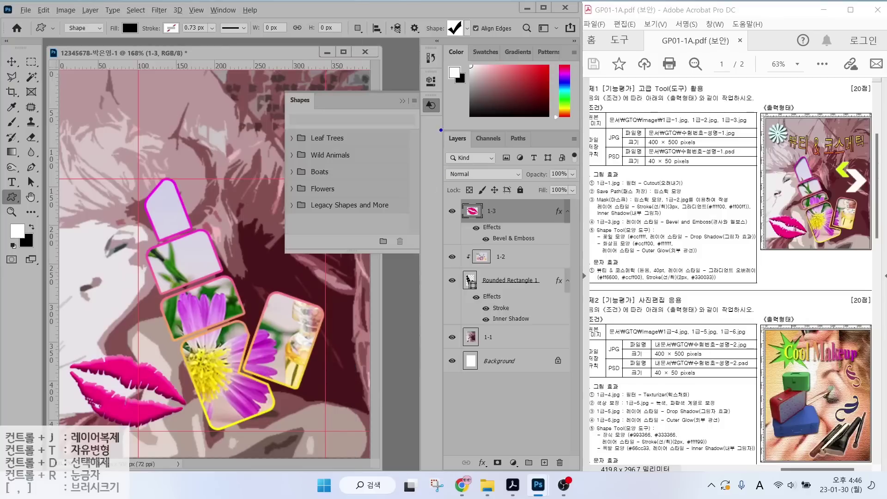
{"action": "mouse_move", "coordinate": [441, 125]}
{"action": "left_mouse_down"}
{"action": "mouse_move", "coordinate": [432, 90]}
{"action": "mouse_move", "coordinate": [446, 120]}
{"action": "mouse_move", "coordinate": [411, 91]}
{"action": "left_mouse_up"}
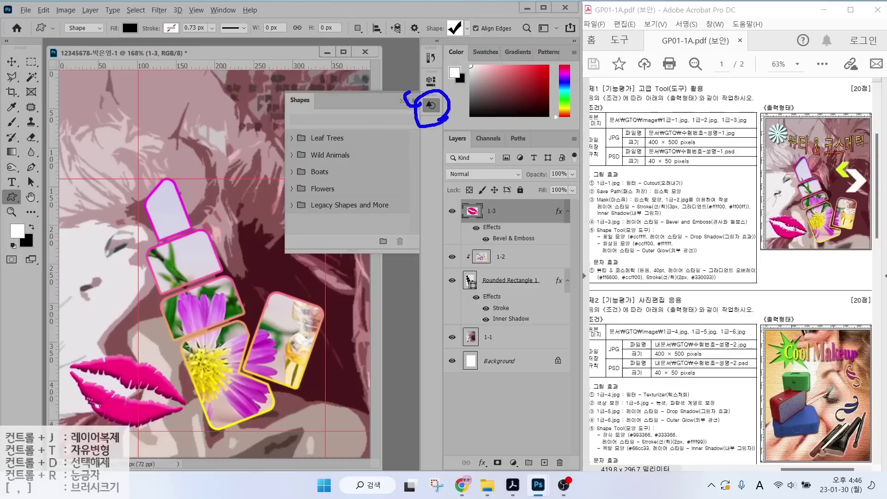
{"action": "key", "text": "Escape"}
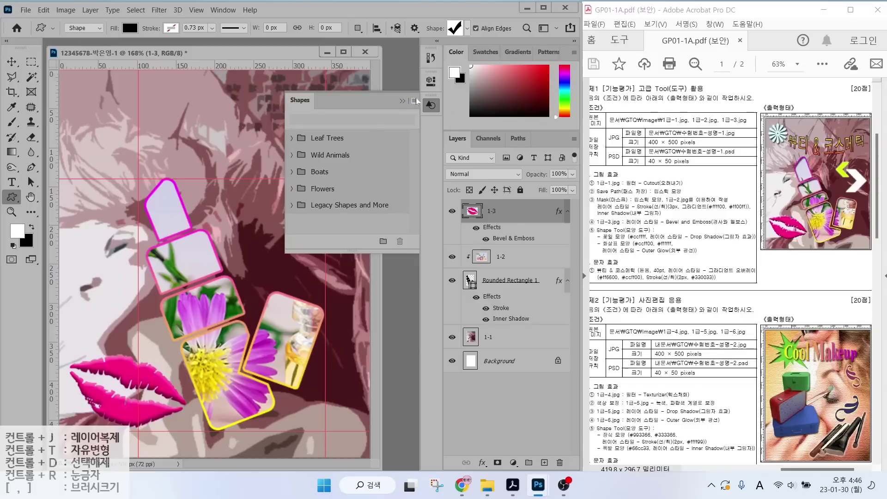
{"action": "left_click", "coordinate": [414, 101]}
{"action": "left_click", "coordinate": [468, 257]}
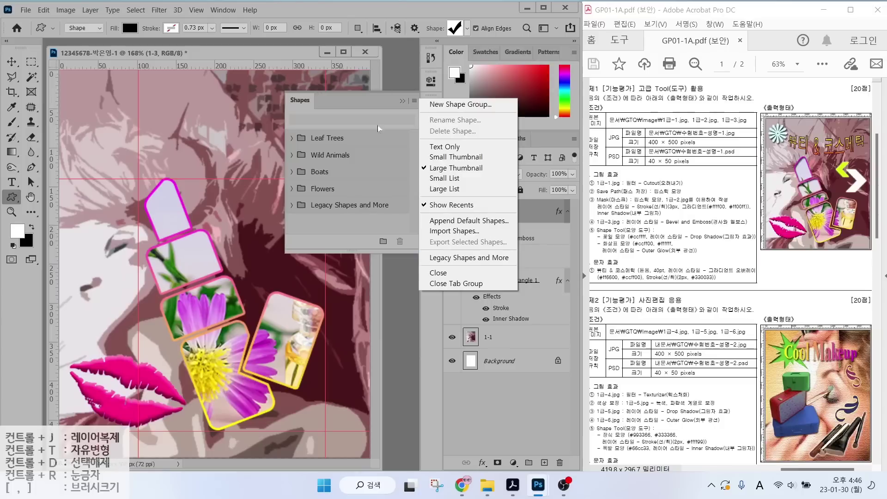
{"action": "left_click", "coordinate": [406, 67]}
{"action": "left_click", "coordinate": [430, 105]}
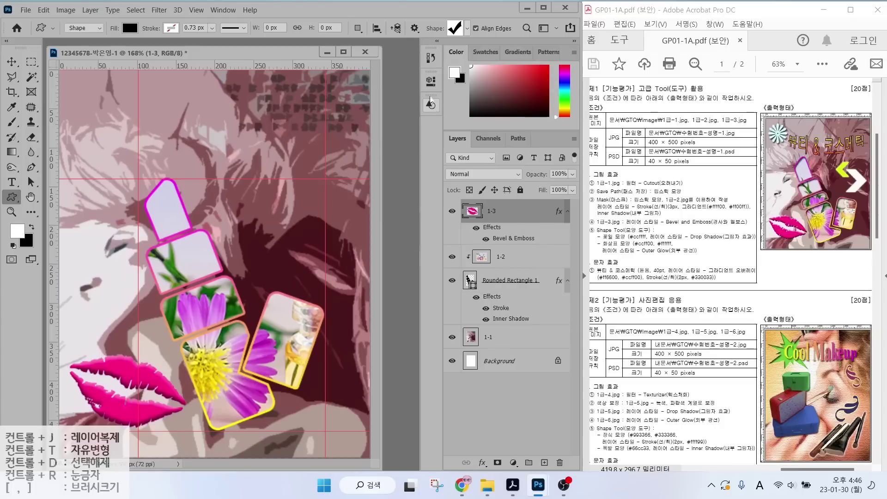
In the shape picker, expand the All Legacy Default Shapes groups and choose the starburst flower.
{"action": "left_click", "coordinate": [467, 28]}
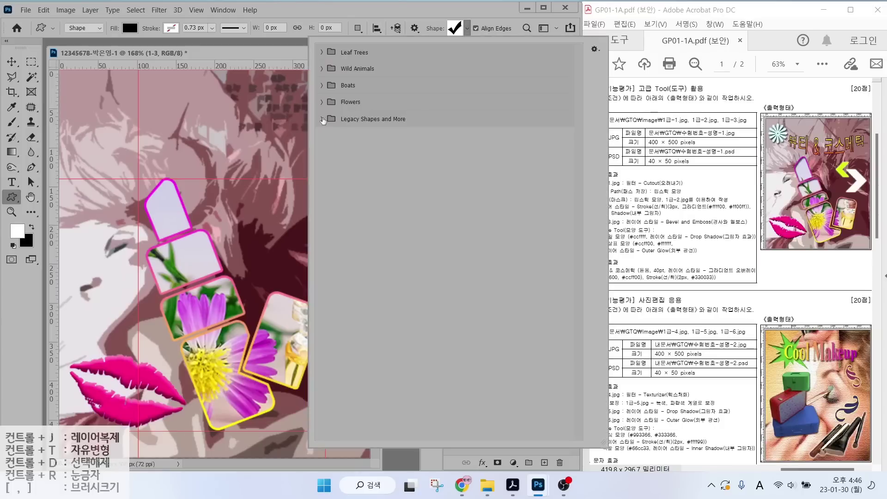
{"action": "left_click", "coordinate": [322, 119]}
{"action": "left_click", "coordinate": [333, 153]}
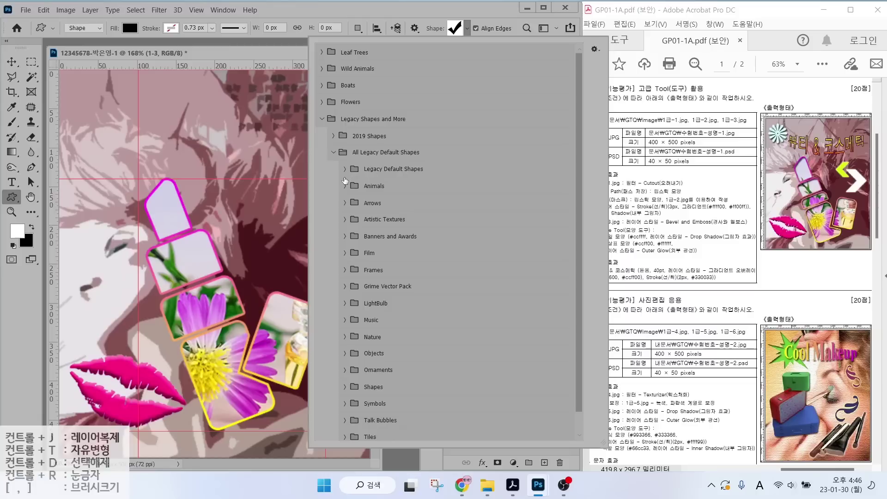
{"action": "scroll", "coordinate": [348, 305], "scroll_direction": "down", "scroll_amount": 2}
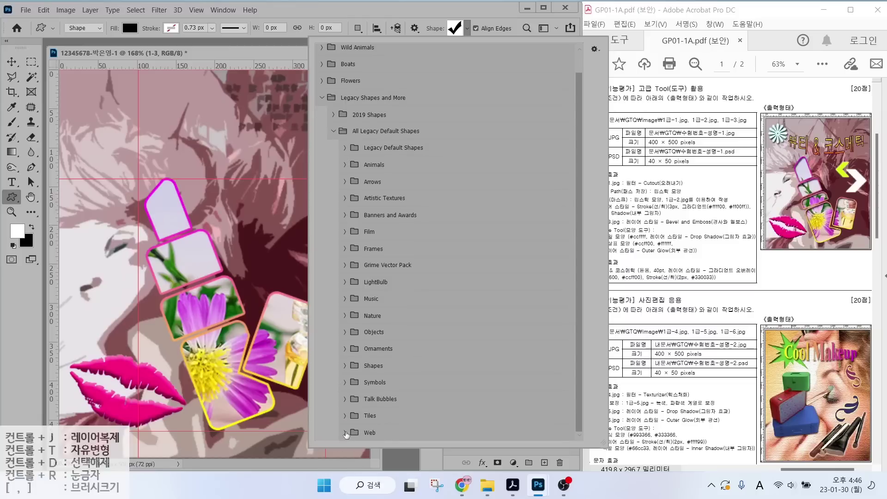
{"action": "left_click", "coordinate": [345, 365]}
{"action": "scroll", "coordinate": [344, 351], "scroll_direction": "down", "scroll_amount": 1}
{"action": "left_click", "coordinate": [345, 349]}
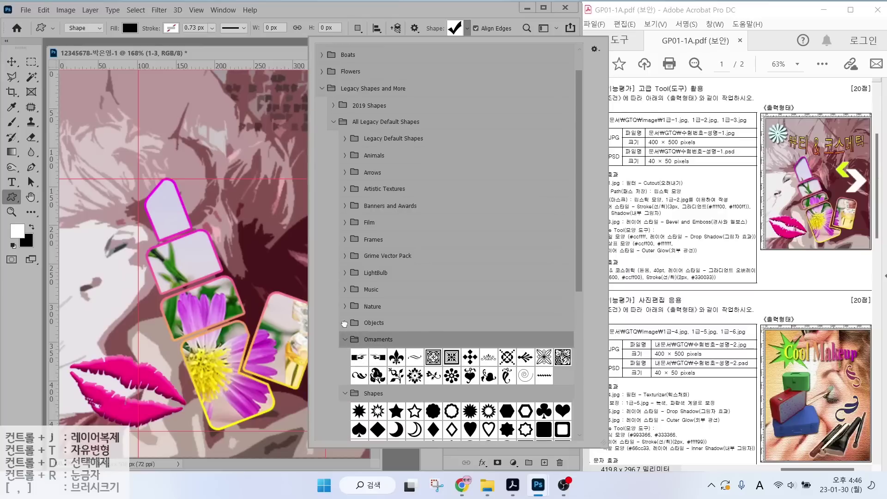
{"action": "left_click", "coordinate": [345, 290]}
{"action": "left_click", "coordinate": [344, 272]}
{"action": "left_click", "coordinate": [345, 256]}
{"action": "left_click", "coordinate": [345, 239]}
{"action": "left_click", "coordinate": [345, 223]}
{"action": "left_click", "coordinate": [344, 206]}
{"action": "left_click", "coordinate": [344, 189]}
{"action": "left_click", "coordinate": [345, 173]}
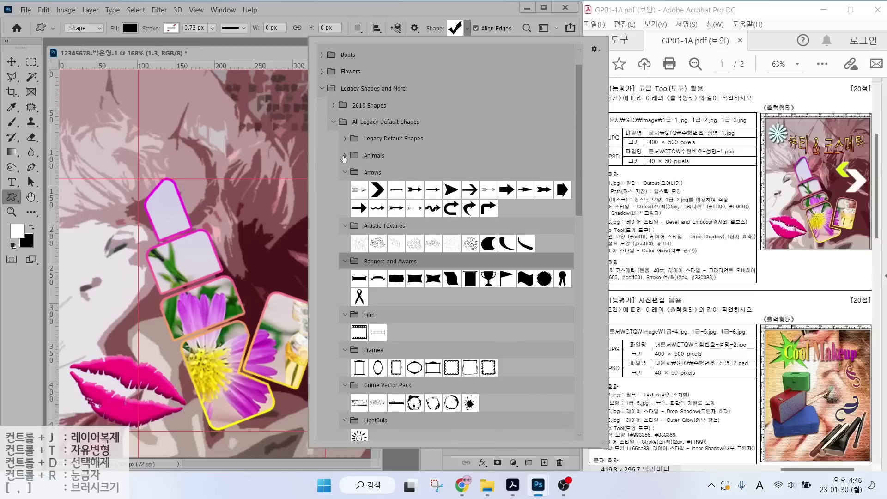
{"action": "left_click", "coordinate": [344, 156]}
{"action": "left_click", "coordinate": [345, 138]}
{"action": "scroll", "coordinate": [562, 201], "scroll_direction": "down", "scroll_amount": 2}
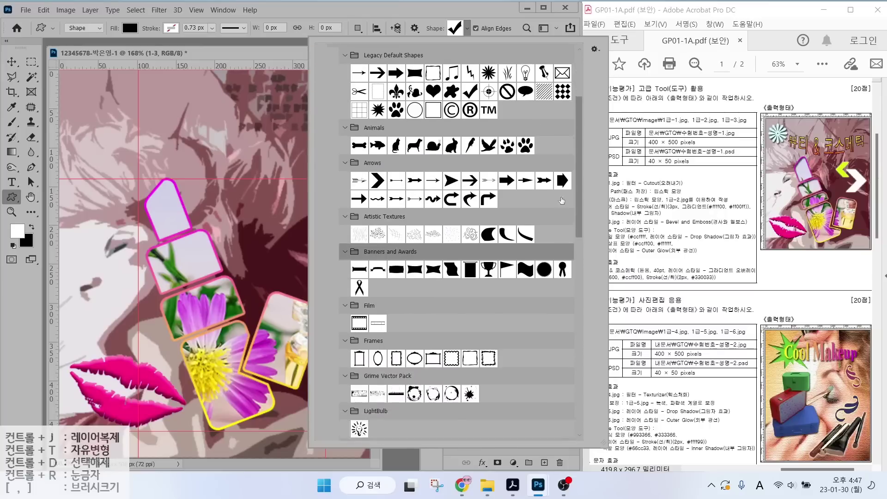
{"action": "scroll", "coordinate": [561, 200], "scroll_direction": "down", "scroll_amount": 5}
{"action": "double_click", "coordinate": [433, 333]}
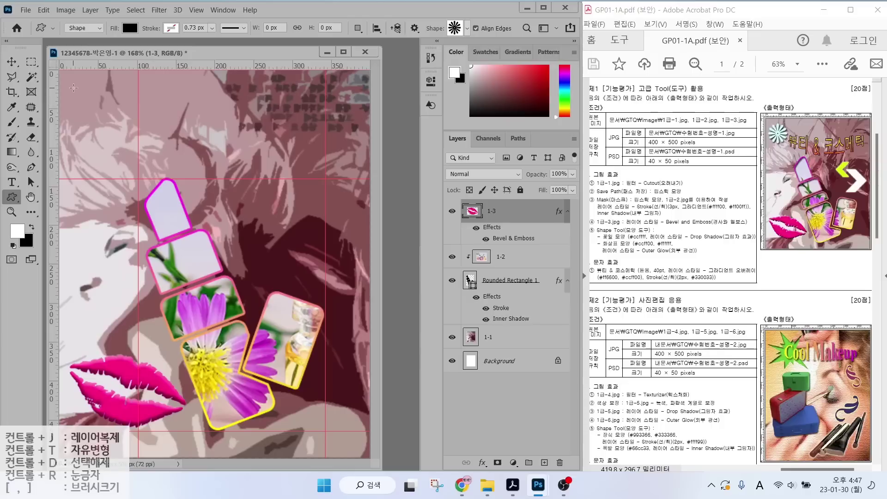
Draw the flower shape in the top-left corner and nudge it into place.
{"action": "left_click_drag", "start_coordinate": [73, 87], "coordinate": [141, 179]}
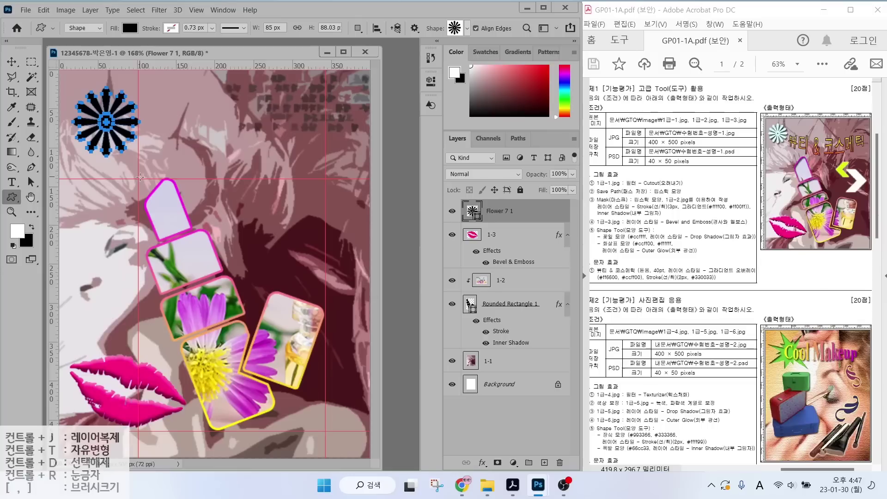
{"action": "left_click", "coordinate": [11, 61]}
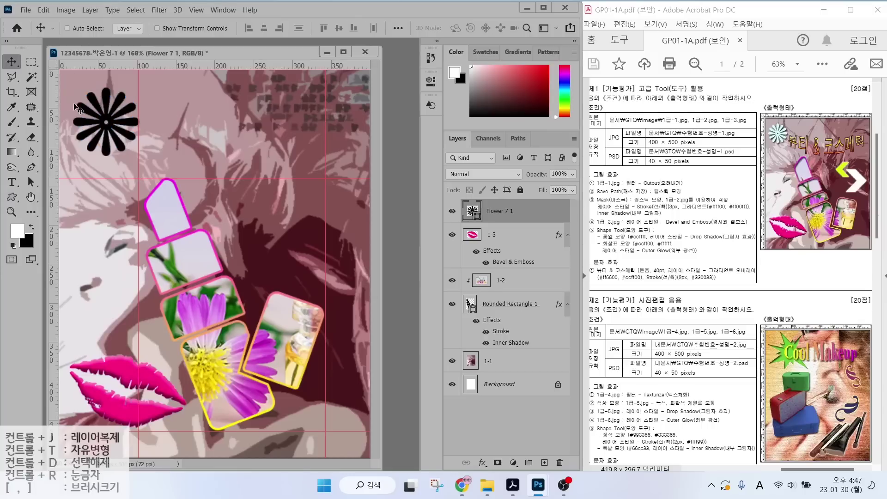
{"action": "left_click_drag", "start_coordinate": [103, 117], "coordinate": [99, 110]}
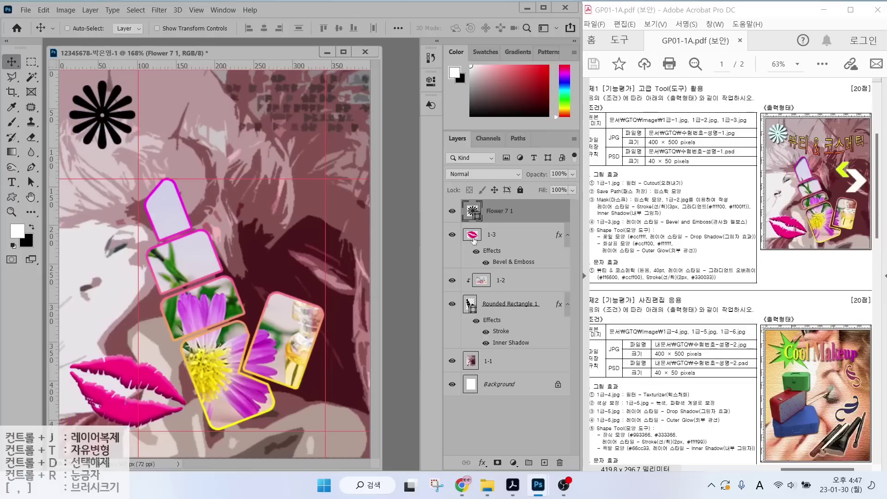
Fill the flower shape with light cyan #ccffff.
{"action": "left_click_drag", "start_coordinate": [651, 209], "coordinate": [640, 230]}
{"action": "left_click_drag", "start_coordinate": [453, 191], "coordinate": [528, 230]}
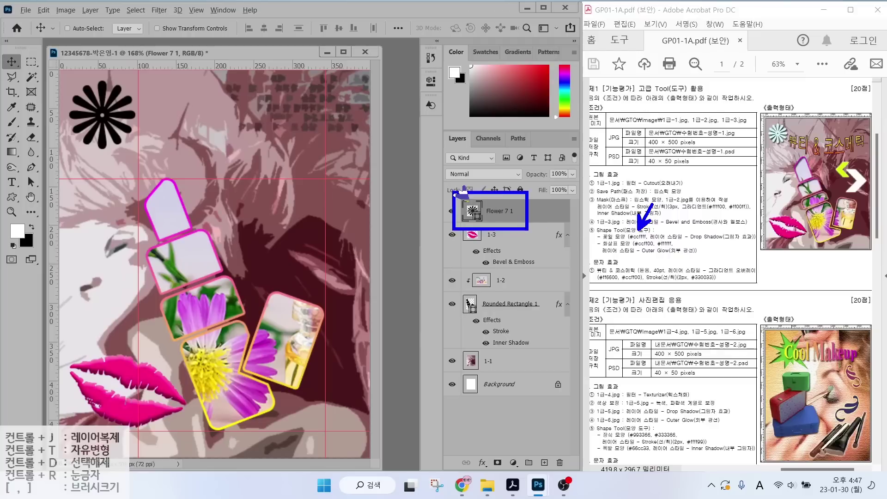
{"action": "left_click_drag", "start_coordinate": [444, 172], "coordinate": [469, 201]}
{"action": "right_click", "coordinate": [475, 218]}
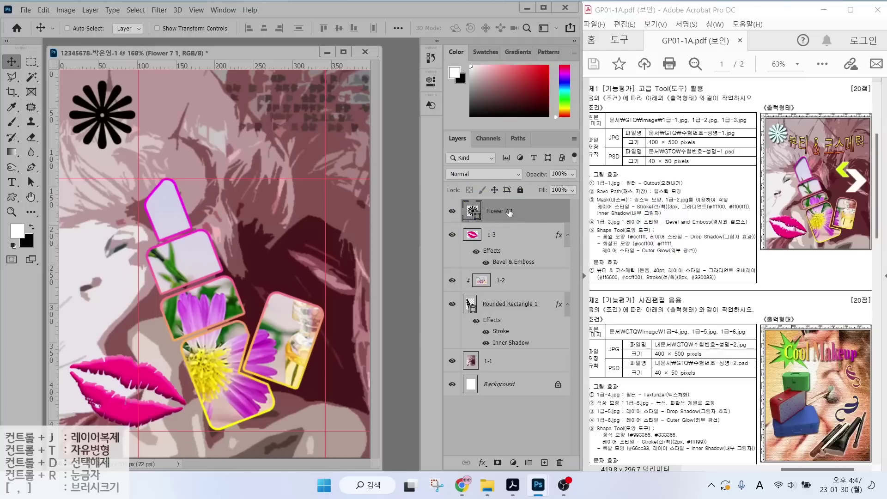
{"action": "double_click", "coordinate": [472, 211]}
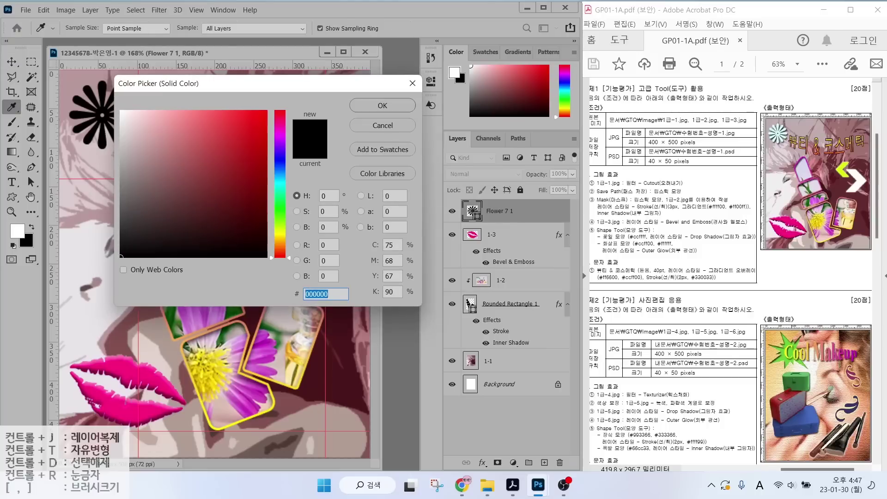
{"action": "type", "text": "ccffff"}
{"action": "key", "text": "Return"}
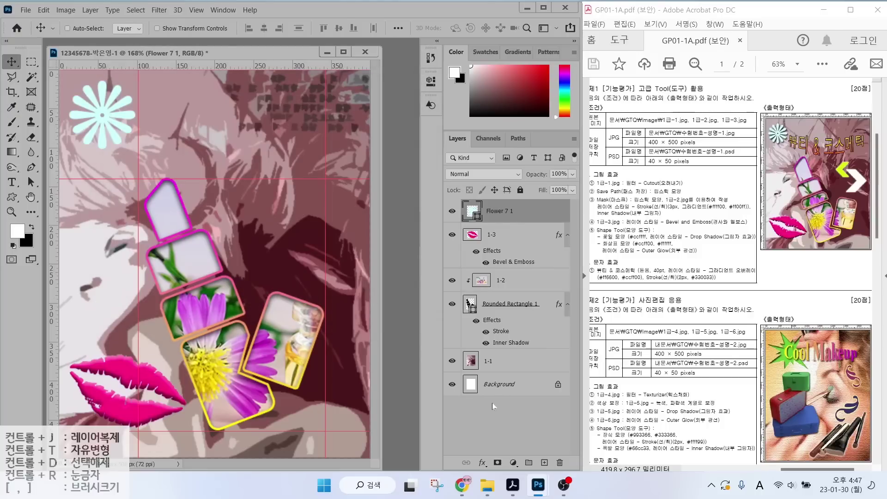
Add a Drop Shadow effect to the flower shape.
{"action": "left_click", "coordinate": [482, 462]}
{"action": "left_click", "coordinate": [494, 454]}
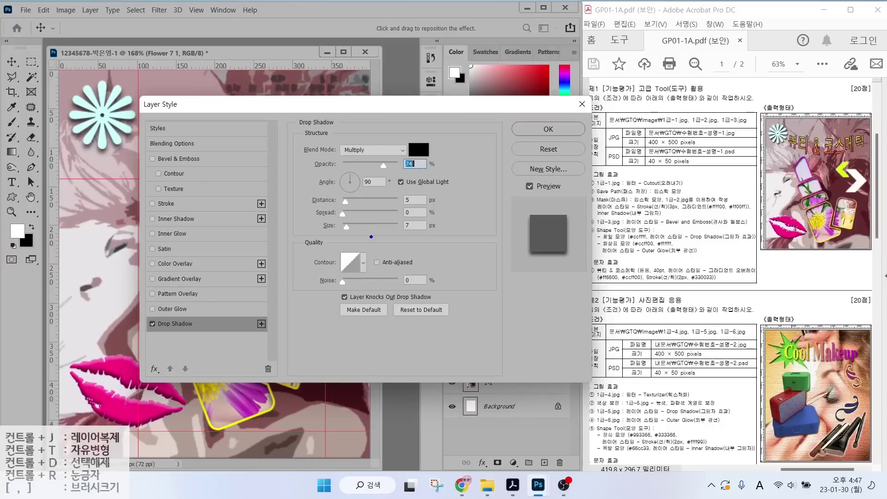
{"action": "mouse_move", "coordinate": [407, 236]}
{"action": "left_mouse_down"}
{"action": "mouse_move", "coordinate": [362, 242]}
{"action": "mouse_move", "coordinate": [310, 182]}
{"action": "mouse_move", "coordinate": [387, 127]}
{"action": "mouse_move", "coordinate": [435, 177]}
{"action": "mouse_move", "coordinate": [387, 243]}
{"action": "left_mouse_up"}
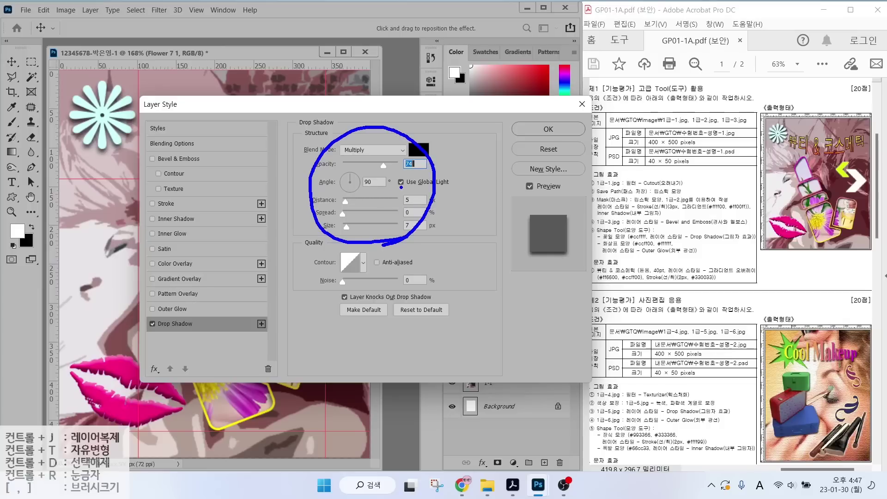
{"action": "mouse_move", "coordinate": [415, 326]}
{"action": "left_mouse_down"}
{"action": "mouse_move", "coordinate": [390, 308]}
{"action": "mouse_move", "coordinate": [431, 299]}
{"action": "mouse_move", "coordinate": [436, 313]}
{"action": "mouse_move", "coordinate": [422, 327]}
{"action": "left_mouse_up"}
{"action": "left_click_drag", "start_coordinate": [457, 355], "coordinate": [422, 322]}
{"action": "left_click_drag", "start_coordinate": [435, 323], "coordinate": [428, 336]}
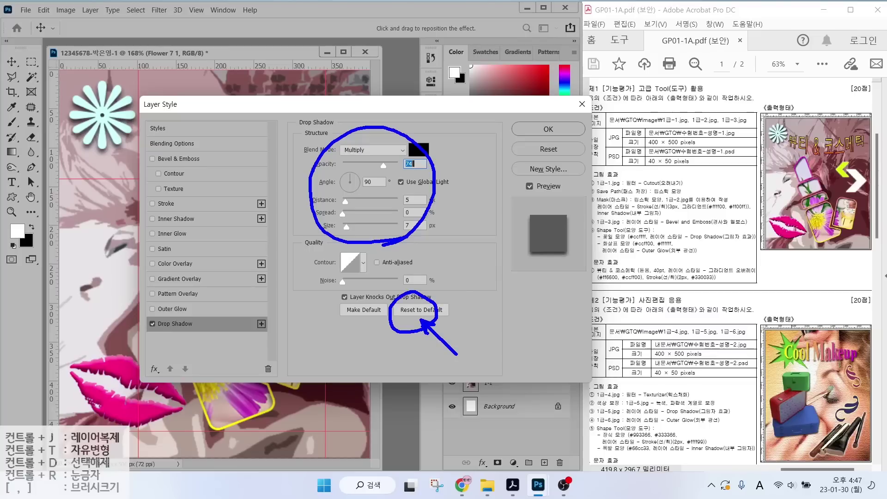
{"action": "key", "text": "Escape"}
{"action": "left_click", "coordinate": [545, 131]}
Pick the chevron arrow shape from the custom shapes library.
{"action": "key", "text": "u"}
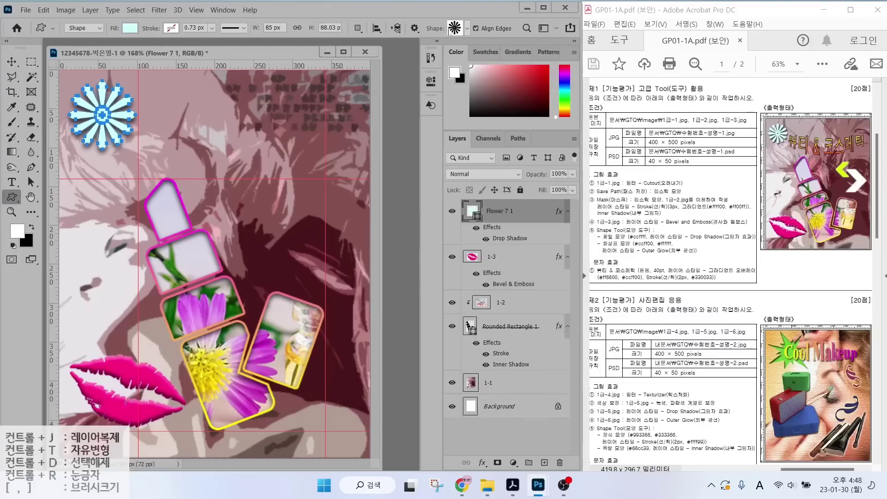
{"action": "left_click", "coordinate": [467, 28]}
{"action": "scroll", "coordinate": [420, 278], "scroll_direction": "up", "scroll_amount": 3}
{"action": "double_click", "coordinate": [378, 291]}
Draw a white (ffffff) chevron arrow on the right, give it an Outer Glow, and nudge it into place.
{"action": "left_click_drag", "start_coordinate": [311, 252], "coordinate": [367, 312]}
{"action": "double_click", "coordinate": [471, 210]}
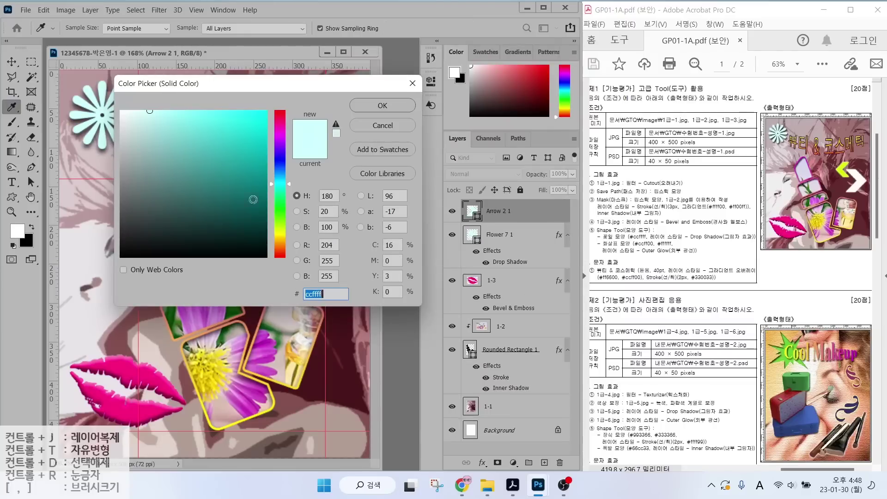
{"action": "type", "text": "ffffff"}
{"action": "left_click", "coordinate": [381, 106]}
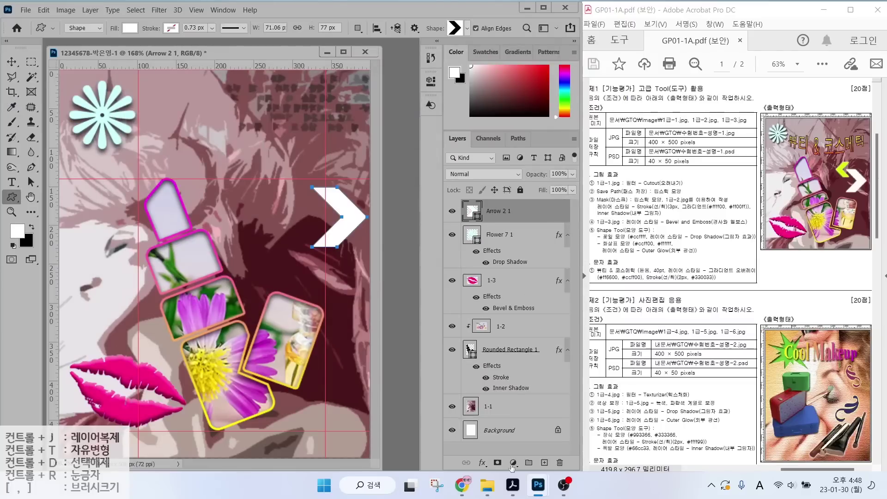
{"action": "left_click", "coordinate": [482, 463]}
{"action": "left_click", "coordinate": [504, 438]}
{"action": "key", "text": "Return"}
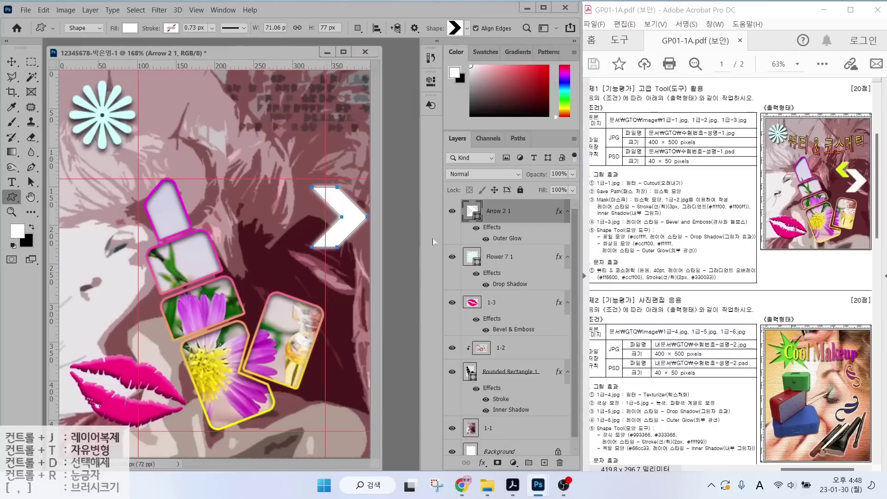
{"action": "left_click_drag", "start_coordinate": [613, 247], "coordinate": [696, 249]}
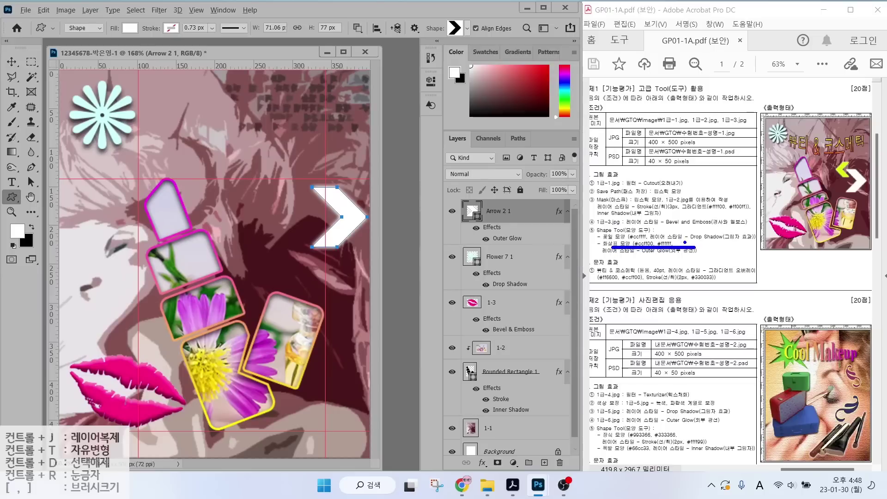
{"action": "left_click_drag", "start_coordinate": [827, 147], "coordinate": [872, 170]}
{"action": "key", "text": "Escape"}
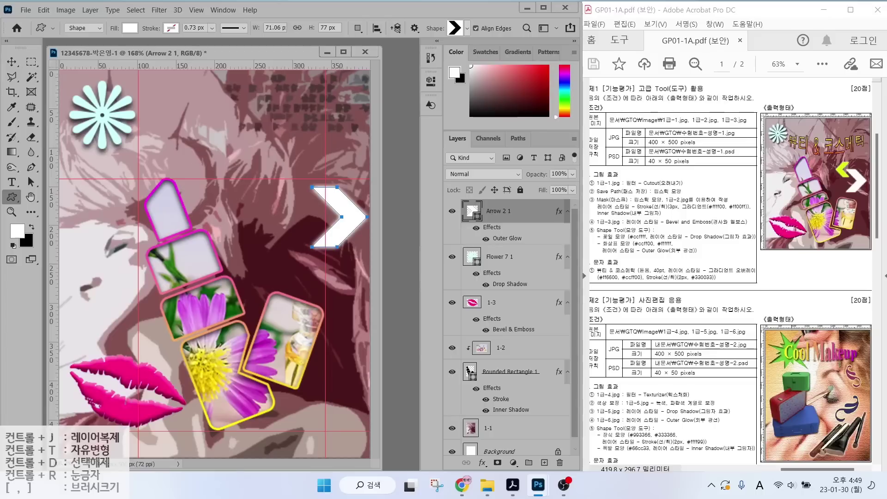
{"action": "left_click", "coordinate": [11, 61]}
{"action": "left_click_drag", "start_coordinate": [337, 238], "coordinate": [340, 257]}
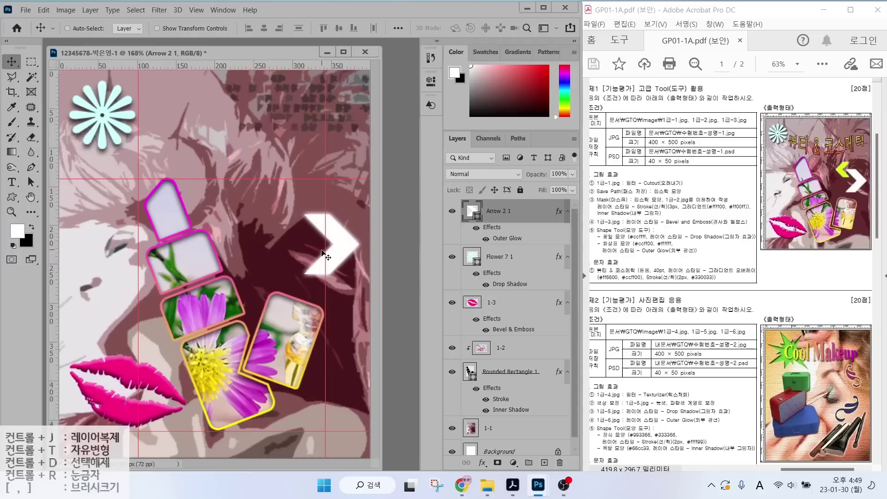
Duplicate the arrow, shrink and rotate the copy 165° to point left, and recolour it ccff00.
{"action": "key", "text": "ctrl+j"}
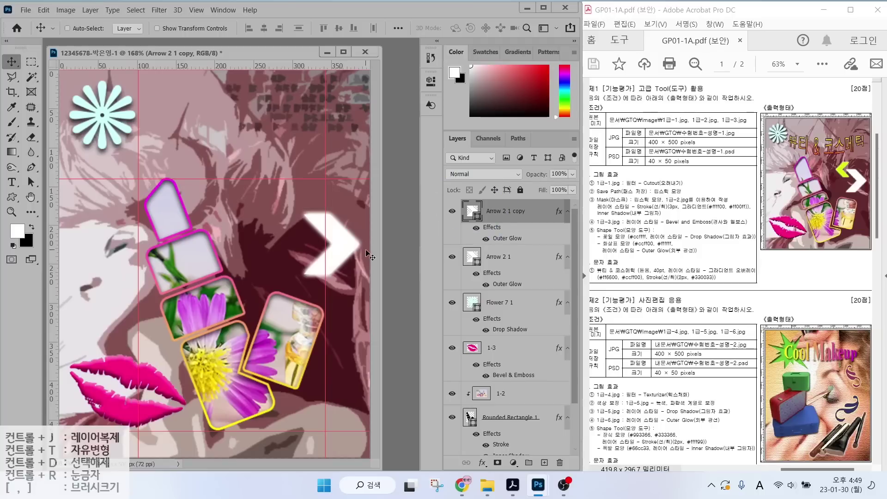
{"action": "key", "text": "ctrl"}
{"action": "key", "text": "ctrl+t"}
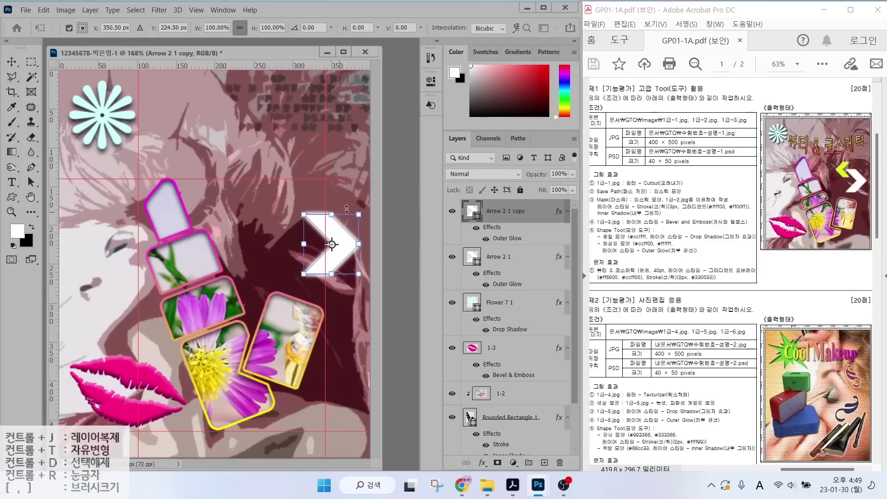
{"action": "left_click_drag", "start_coordinate": [359, 215], "coordinate": [284, 225]}
{"action": "key", "text": "Return"}
{"action": "double_click", "coordinate": [471, 212]}
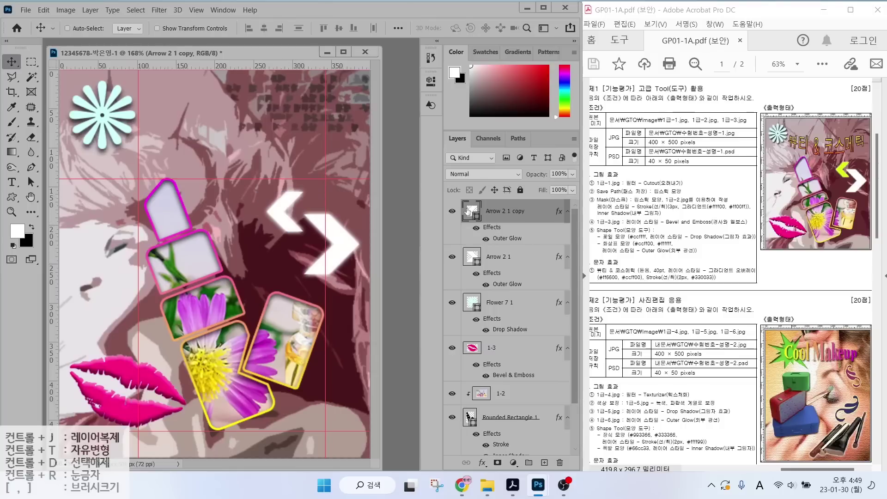
{"action": "type", "text": "ccff00"}
{"action": "key", "text": "Return"}
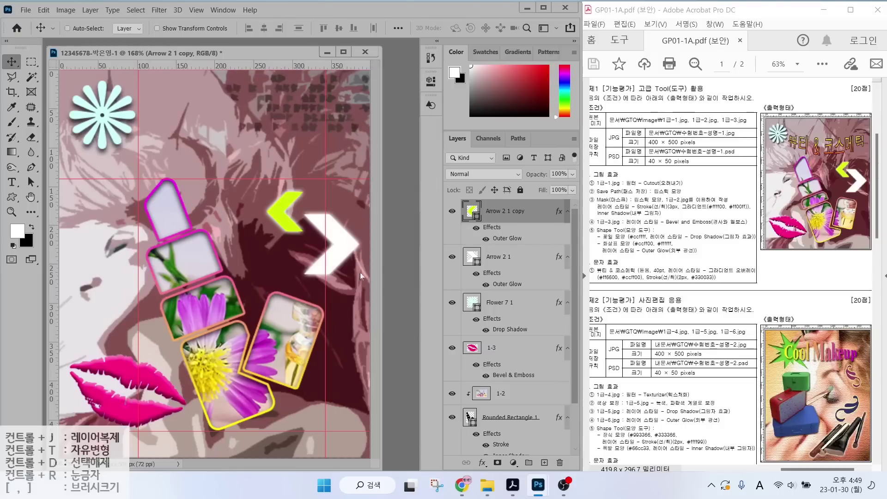
Type the 뷰티 & 코스메틱 title at the top in the 돋움 font at 40 pt.
{"action": "left_click", "coordinate": [11, 182]}
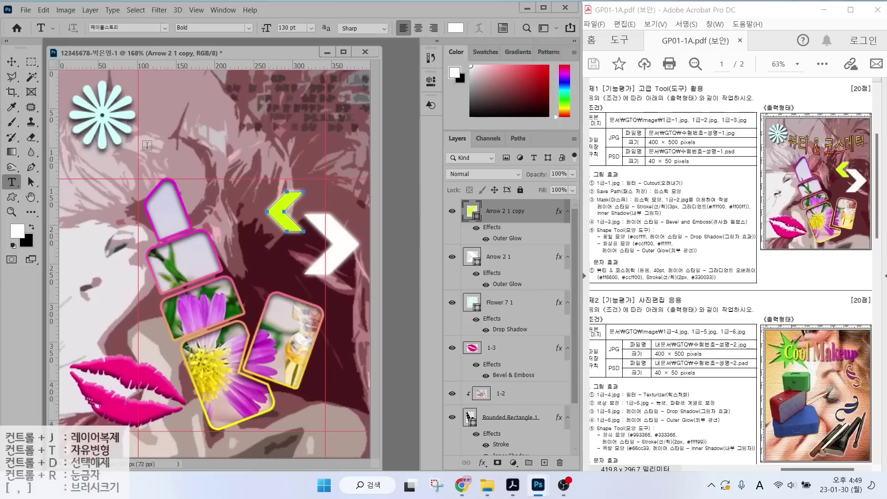
{"action": "left_click", "coordinate": [147, 145]}
{"action": "key", "text": "Hangul"}
{"action": "type", "text": "뷰티 &"}
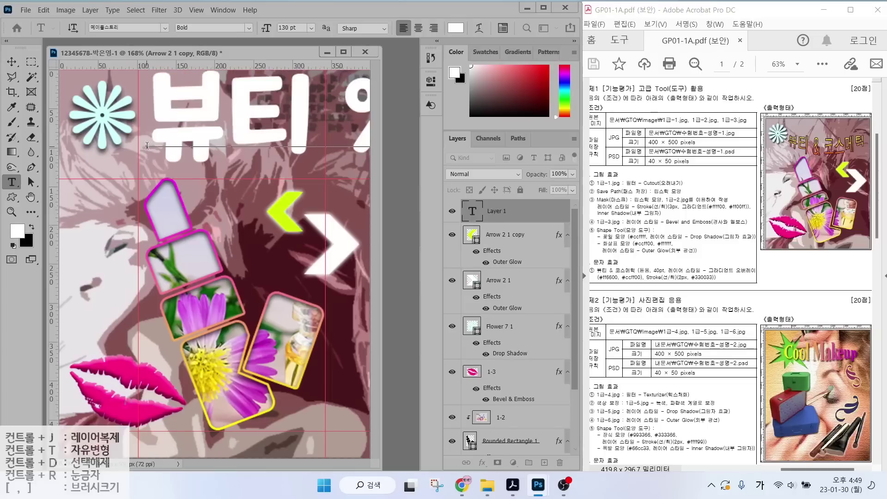
{"action": "key", "text": "ctrl+Return"}
{"action": "left_click", "coordinate": [162, 29]}
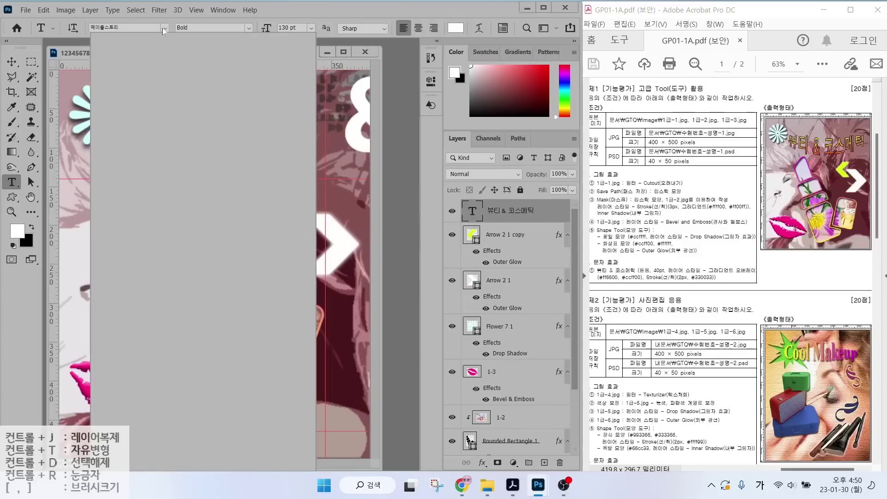
{"action": "left_click", "coordinate": [138, 107]}
{"action": "left_click", "coordinate": [292, 28]}
{"action": "type", "text": "40"}
{"action": "key", "text": "Return"}
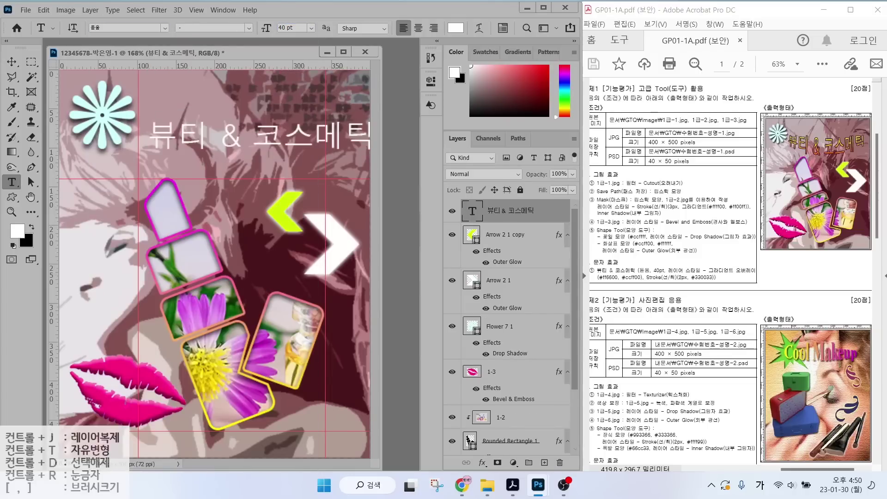
Add a Gradient Overlay to the title running from ff6600 orange to ccff00 lime.
{"action": "left_click", "coordinate": [482, 462]}
{"action": "left_click", "coordinate": [502, 425]}
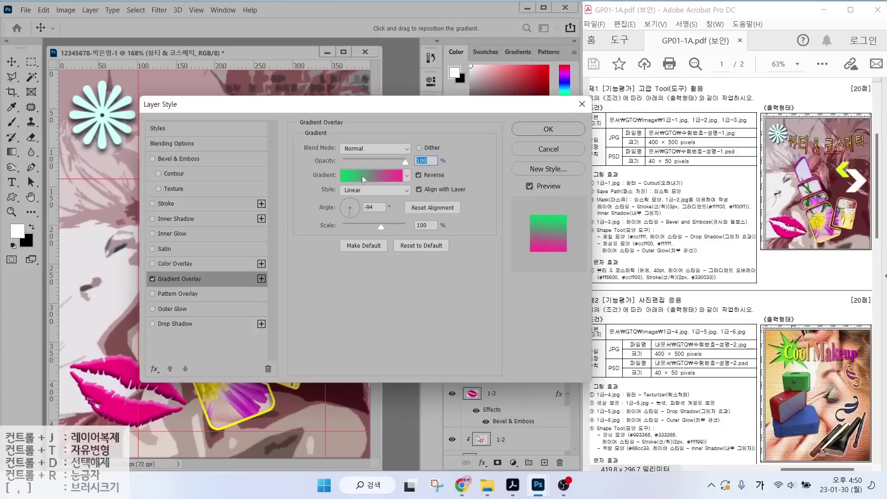
{"action": "left_click", "coordinate": [369, 175]}
{"action": "double_click", "coordinate": [359, 276]}
{"action": "type", "text": "00"}
{"action": "key", "text": "Return"}
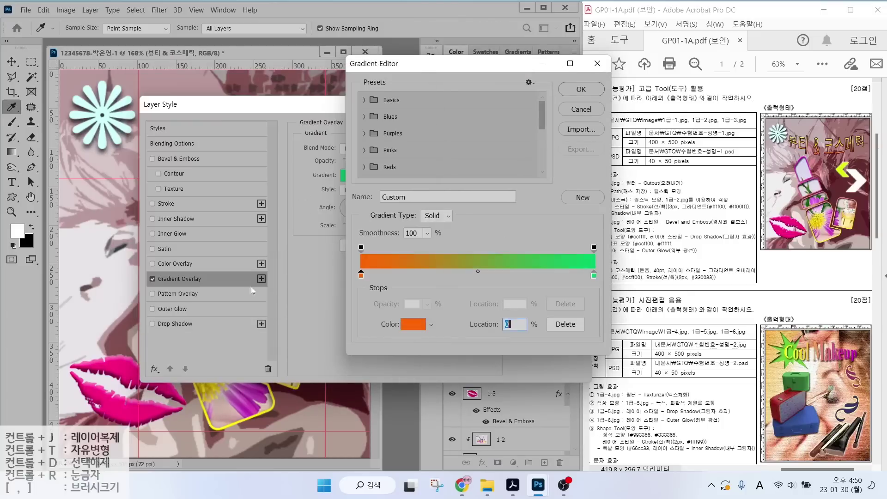
{"action": "left_click", "coordinate": [594, 275]}
{"action": "left_click", "coordinate": [413, 324]}
{"action": "type", "text": "ccff00"}
{"action": "key", "text": "Return"}
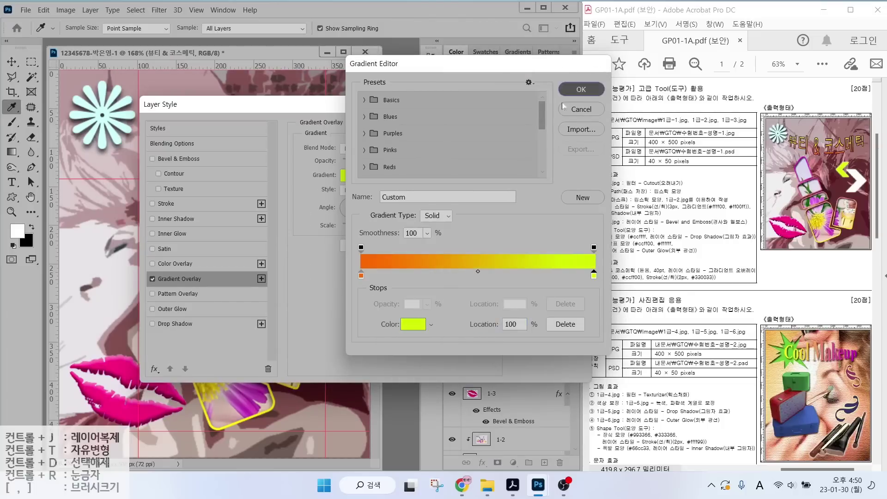
{"action": "key", "text": "Return"}
Give the title a solid #330033 dark purple stroke, apply the styles, and nudge it into position.
{"action": "left_click", "coordinate": [166, 203]}
{"action": "key", "text": "alt"}
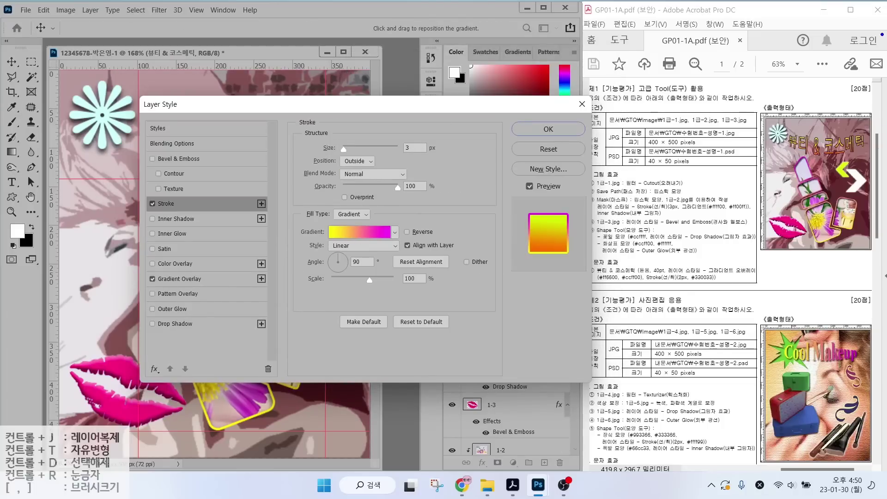
{"action": "left_click_drag", "start_coordinate": [860, 101], "coordinate": [827, 135]}
{"action": "mouse_move", "coordinate": [344, 221]}
{"action": "left_mouse_down"}
{"action": "mouse_move", "coordinate": [368, 225]}
{"action": "mouse_move", "coordinate": [323, 206]}
{"action": "mouse_move", "coordinate": [358, 198]}
{"action": "mouse_move", "coordinate": [365, 224]}
{"action": "left_mouse_up"}
{"action": "left_click", "coordinate": [351, 214]}
{"action": "left_click", "coordinate": [345, 227]}
{"action": "left_click", "coordinate": [328, 231]}
{"action": "type", "text": "330033"}
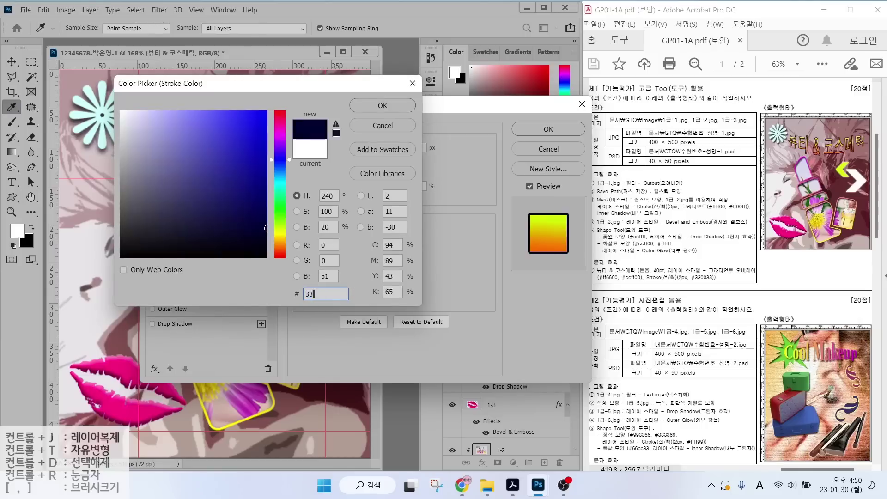
{"action": "key", "text": "Return"}
{"action": "left_click", "coordinate": [548, 129]}
{"action": "key", "text": "v"}
{"action": "left_click_drag", "start_coordinate": [171, 117], "coordinate": [185, 125]}
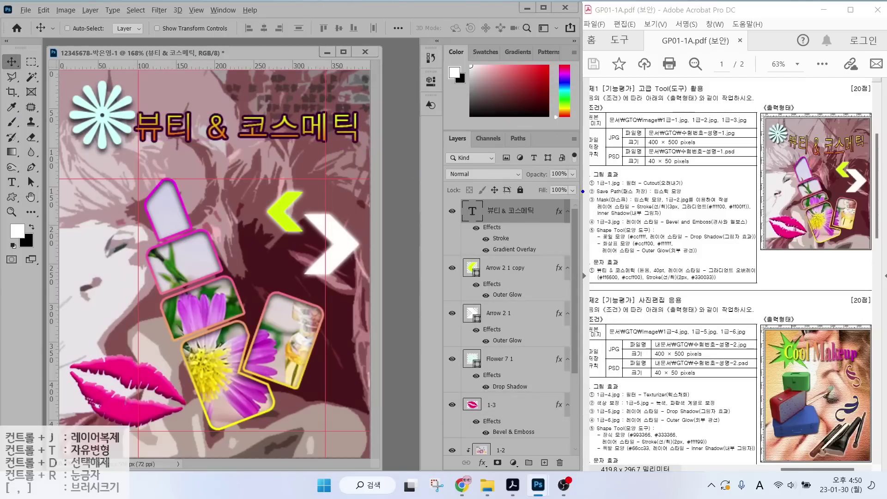
Select the Type tool and check the title's font, 40 pt size and alignment in the options bar.
{"action": "left_click_drag", "start_coordinate": [739, 241], "coordinate": [714, 264]}
{"action": "left_click_drag", "start_coordinate": [721, 309], "coordinate": [695, 285]}
{"action": "mouse_move", "coordinate": [779, 144]}
{"action": "left_mouse_down"}
{"action": "mouse_move", "coordinate": [806, 161]}
{"action": "mouse_move", "coordinate": [843, 162]}
{"action": "mouse_move", "coordinate": [869, 142]}
{"action": "left_mouse_up"}
{"action": "left_click_drag", "start_coordinate": [785, 138], "coordinate": [863, 134]}
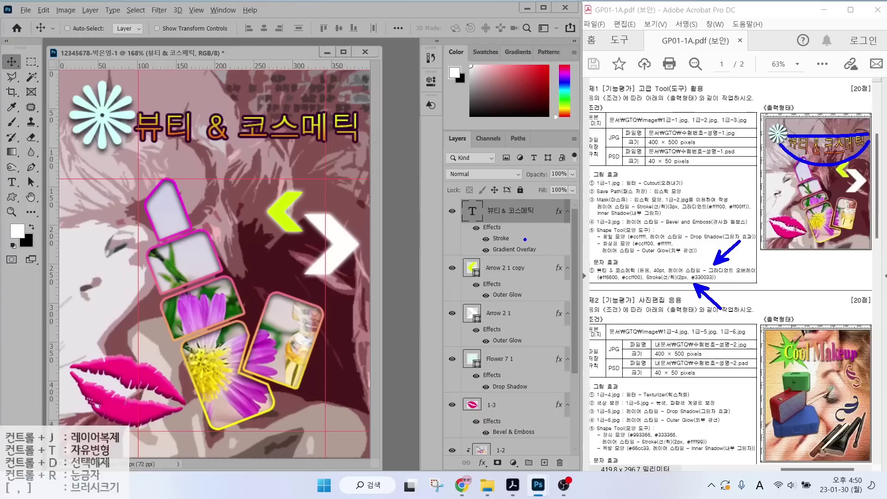
{"action": "mouse_move", "coordinate": [547, 251]}
{"action": "left_mouse_down"}
{"action": "mouse_move", "coordinate": [517, 264]}
{"action": "mouse_move", "coordinate": [550, 185]}
{"action": "mouse_move", "coordinate": [543, 254]}
{"action": "left_mouse_up"}
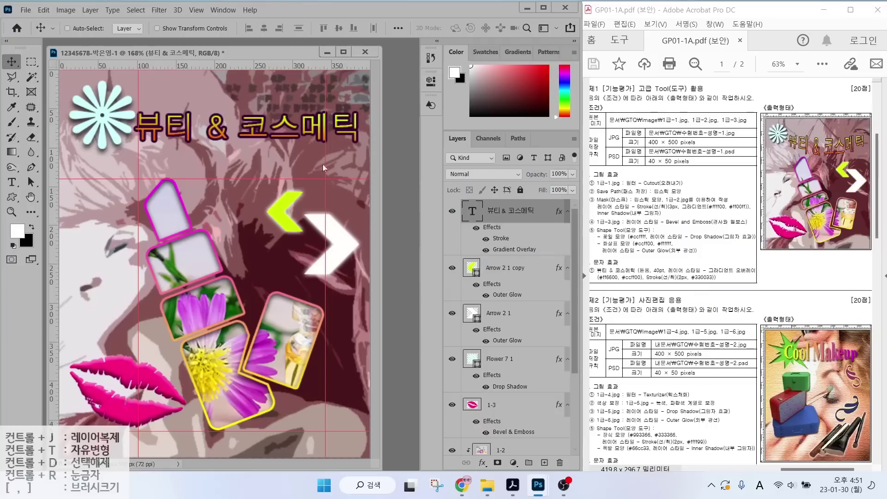
{"action": "left_click", "coordinate": [14, 183]}
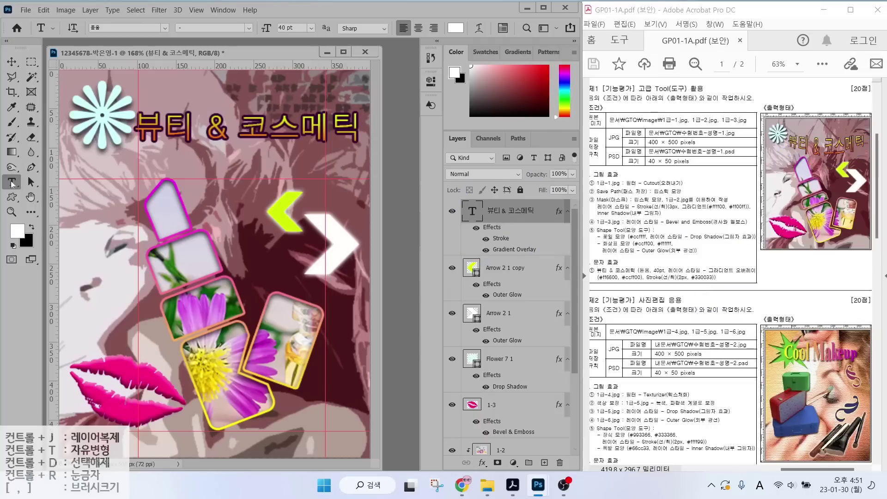
{"action": "mouse_move", "coordinate": [133, 45]}
{"action": "left_mouse_down"}
{"action": "mouse_move", "coordinate": [90, 41]}
{"action": "mouse_move", "coordinate": [136, 46]}
{"action": "left_mouse_up"}
{"action": "mouse_move", "coordinate": [318, 39]}
{"action": "left_mouse_down"}
{"action": "mouse_move", "coordinate": [273, 37]}
{"action": "mouse_move", "coordinate": [313, 29]}
{"action": "left_mouse_up"}
{"action": "mouse_move", "coordinate": [417, 37]}
{"action": "left_mouse_down"}
{"action": "mouse_move", "coordinate": [391, 40]}
{"action": "mouse_move", "coordinate": [449, 14]}
{"action": "mouse_move", "coordinate": [464, 33]}
{"action": "mouse_move", "coordinate": [499, 35]}
{"action": "mouse_move", "coordinate": [489, 34]}
{"action": "mouse_move", "coordinate": [517, 71]}
{"action": "left_mouse_up"}
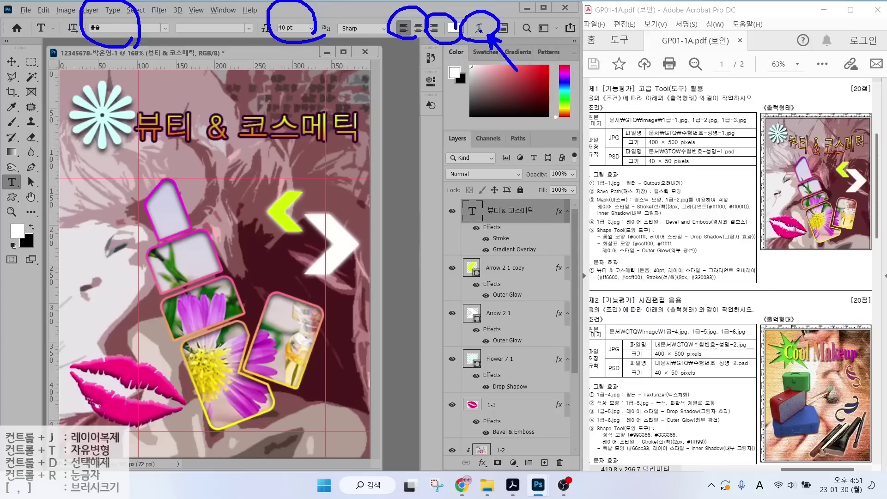
{"action": "key", "text": "Escape"}
Warp the 뷰티 & 코스메틱 title with the Arc Lower style, adjusting the bend to about +26.
{"action": "left_click", "coordinate": [478, 27]}
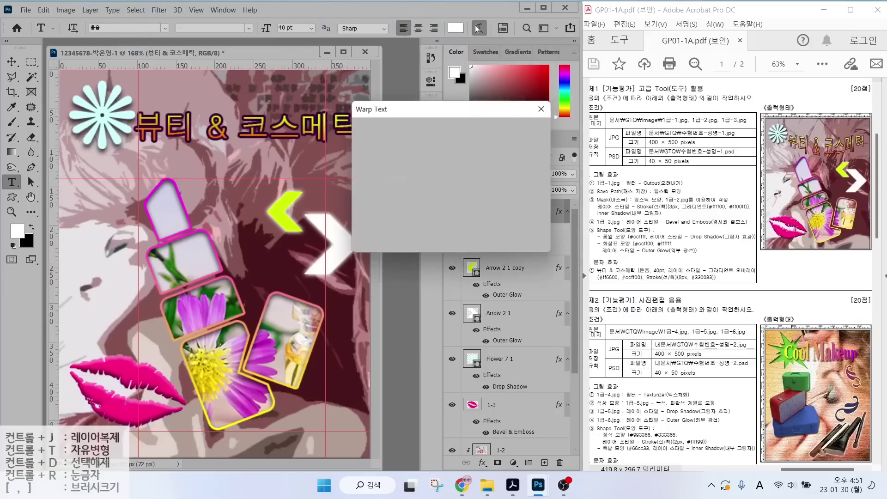
{"action": "left_click", "coordinate": [446, 127]}
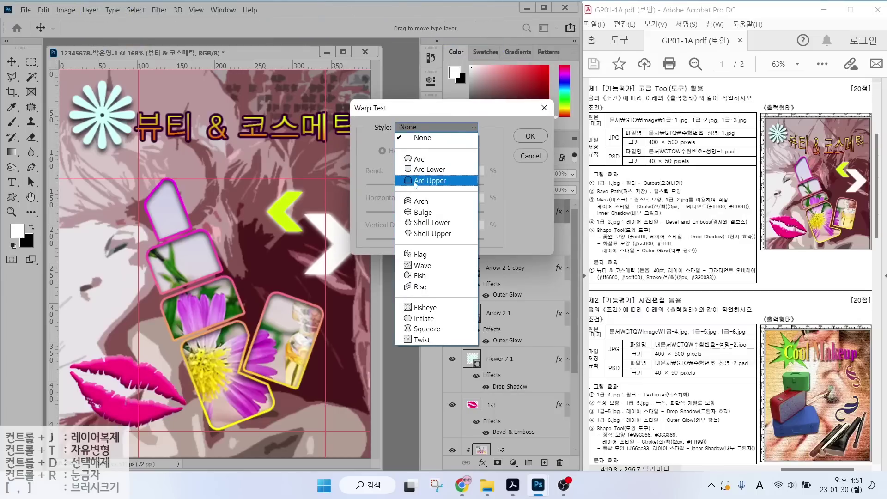
{"action": "left_click", "coordinate": [416, 170]}
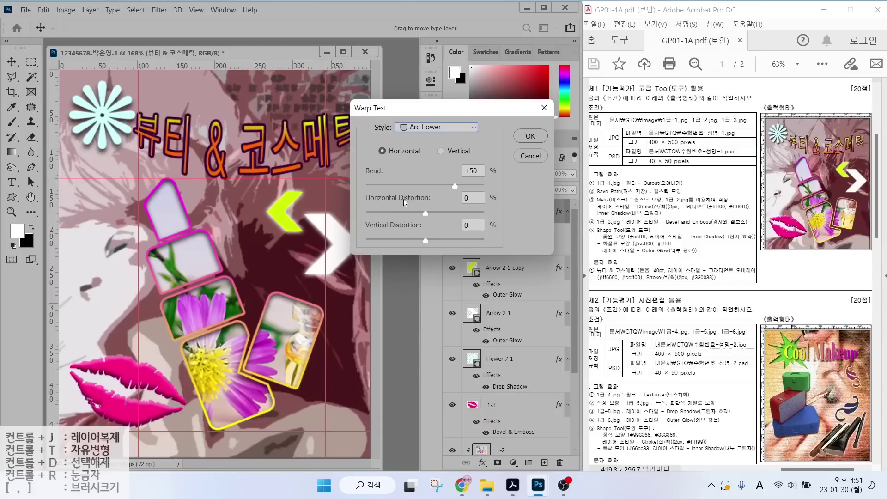
{"action": "mouse_move", "coordinate": [455, 187]}
{"action": "left_mouse_down"}
{"action": "mouse_move", "coordinate": [416, 188]}
{"action": "mouse_move", "coordinate": [446, 187]}
{"action": "left_mouse_up"}
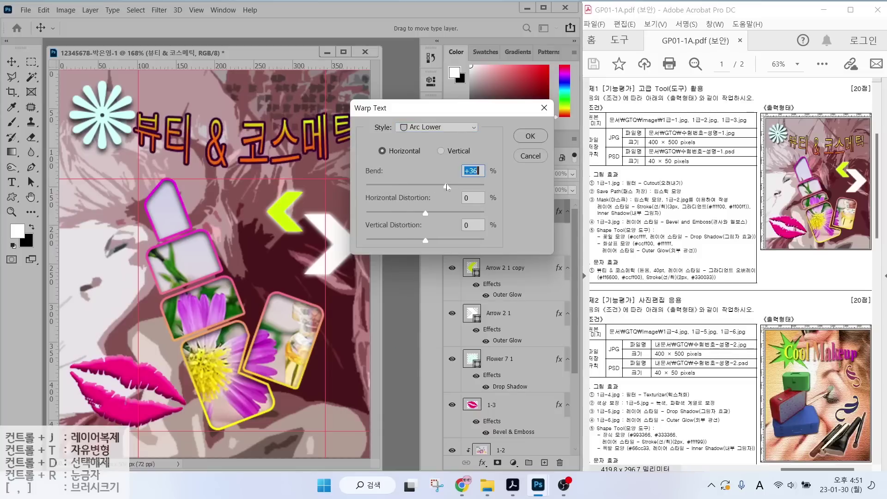
{"action": "left_click", "coordinate": [531, 137]}
Scale the Flower 7 1 shape down slightly with Free Transform.
{"action": "left_click", "coordinate": [471, 358]}
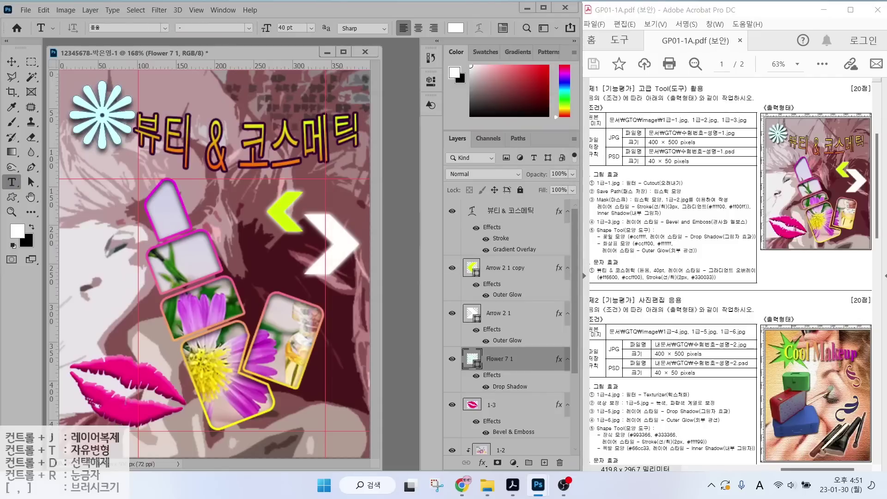
{"action": "key", "text": "ctrl+t"}
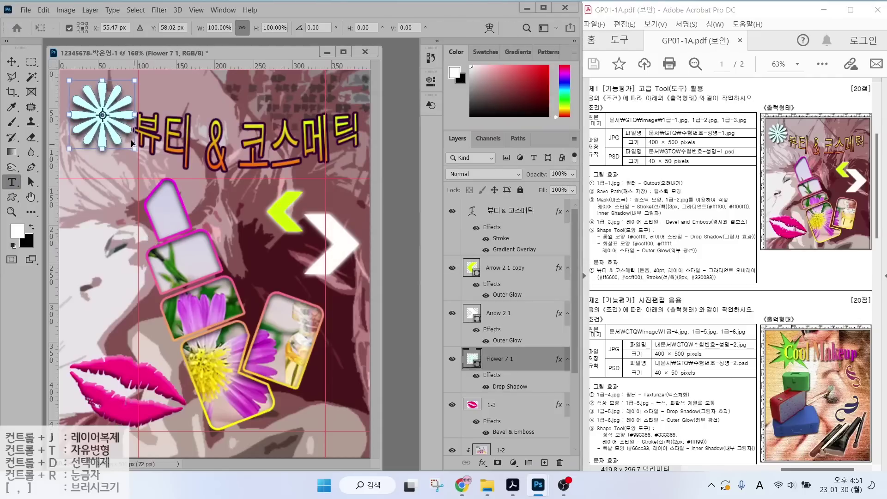
{"action": "left_click_drag", "start_coordinate": [134, 150], "coordinate": [126, 142]}
{"action": "key", "text": "Return"}
Remove all guide lines from the canvas with View > Clear Guides.
{"action": "key", "text": "t"}
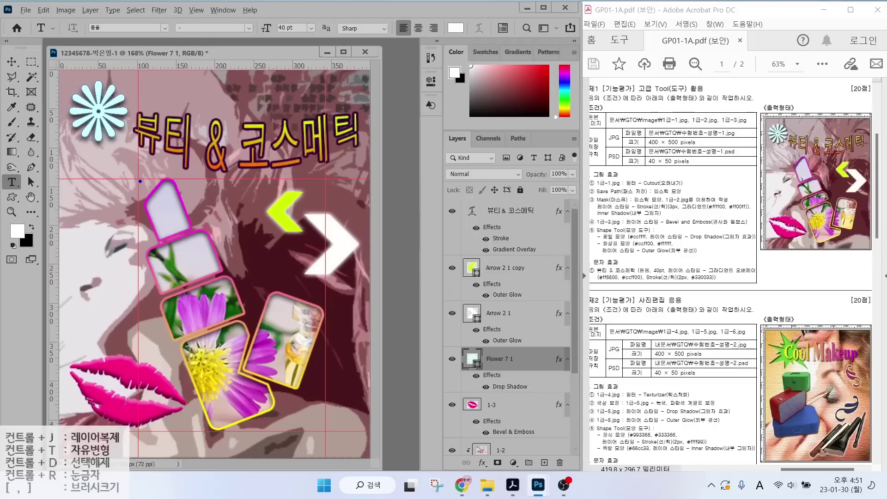
{"action": "left_click_drag", "start_coordinate": [139, 87], "coordinate": [194, 28]}
{"action": "left_click", "coordinate": [196, 10]}
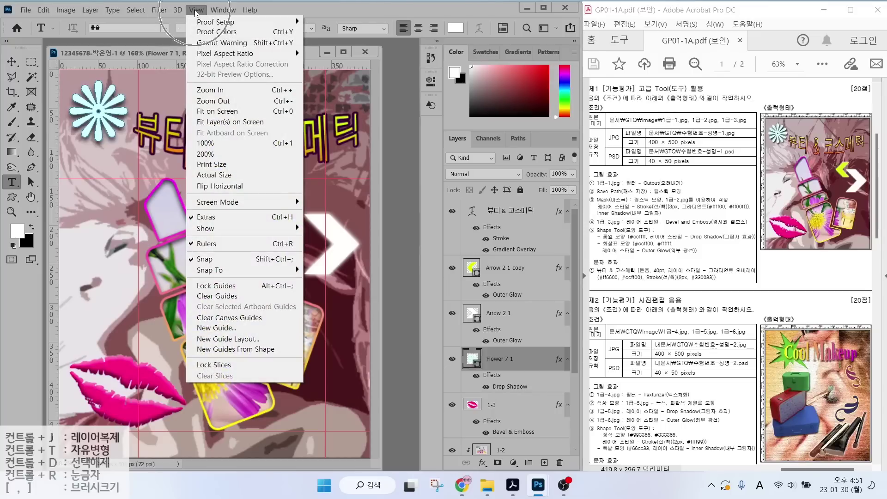
{"action": "left_click", "coordinate": [230, 298]}
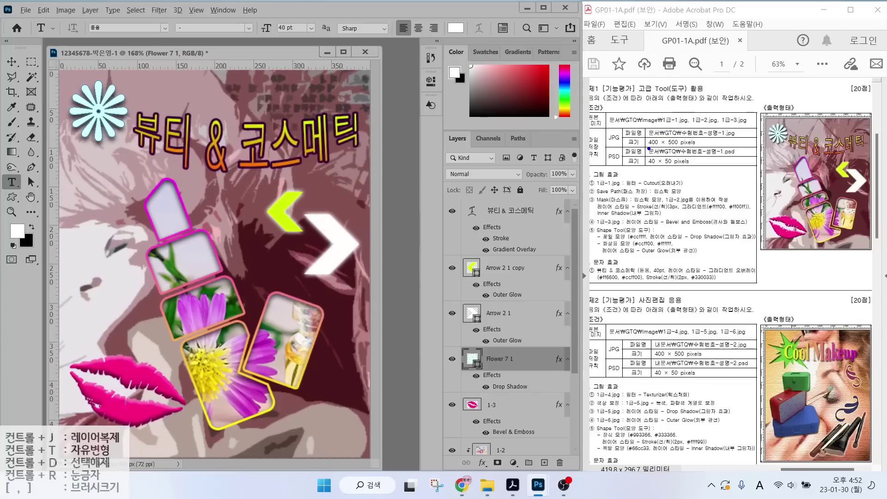
{"action": "left_click_drag", "start_coordinate": [648, 149], "coordinate": [706, 149]}
{"action": "mouse_move", "coordinate": [627, 145]}
{"action": "left_mouse_down"}
{"action": "mouse_move", "coordinate": [616, 122]}
{"action": "mouse_move", "coordinate": [627, 140]}
{"action": "left_mouse_up"}
{"action": "left_click_drag", "start_coordinate": [646, 169], "coordinate": [711, 169]}
{"action": "mouse_move", "coordinate": [624, 148]}
{"action": "left_mouse_down"}
{"action": "mouse_move", "coordinate": [596, 148]}
{"action": "mouse_move", "coordinate": [628, 178]}
{"action": "left_mouse_up"}
{"action": "key", "text": "Escape"}
Save a copy of the composite as a JPEG in Documents\GTQ at Maximum quality 12.
{"action": "left_click", "coordinate": [26, 11]}
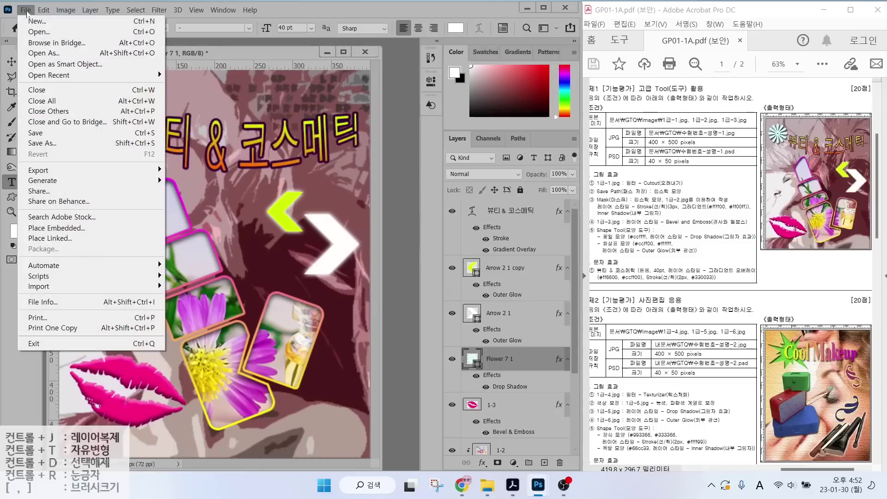
{"action": "left_click", "coordinate": [60, 144]}
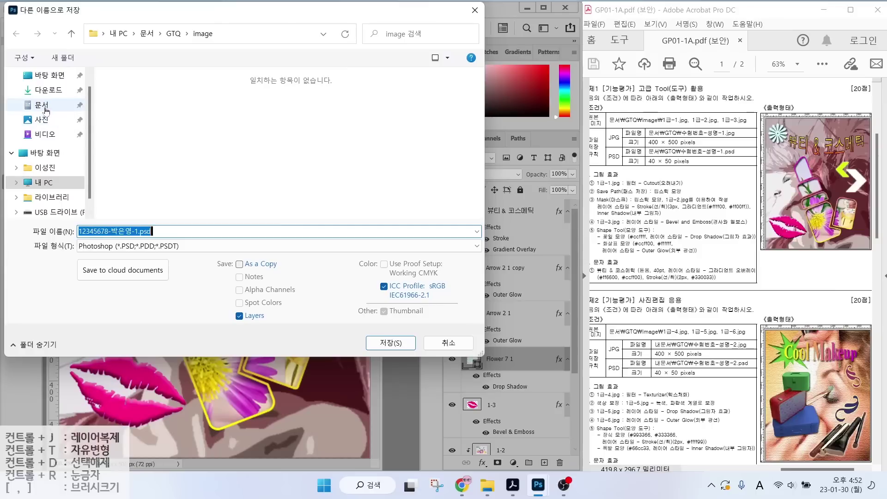
{"action": "left_click", "coordinate": [42, 105]}
{"action": "double_click", "coordinate": [134, 114]}
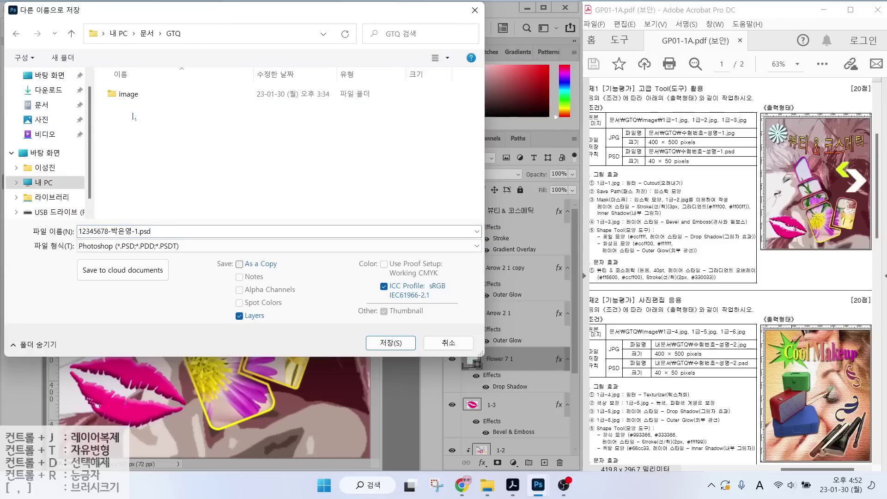
{"action": "double_click", "coordinate": [153, 231]}
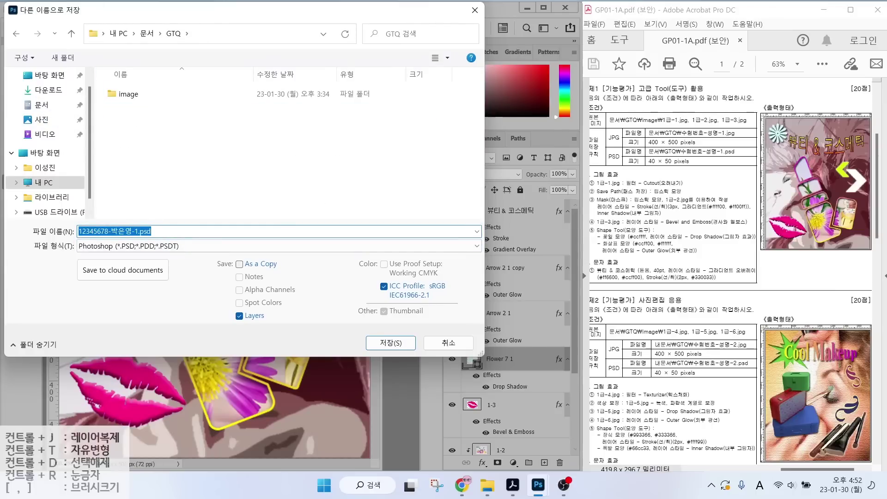
{"action": "left_click", "coordinate": [155, 251]}
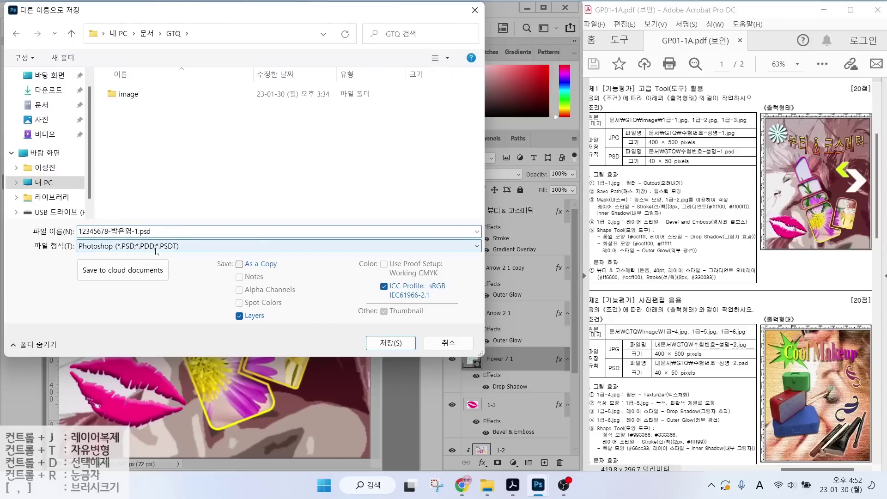
{"action": "left_click", "coordinate": [156, 250]}
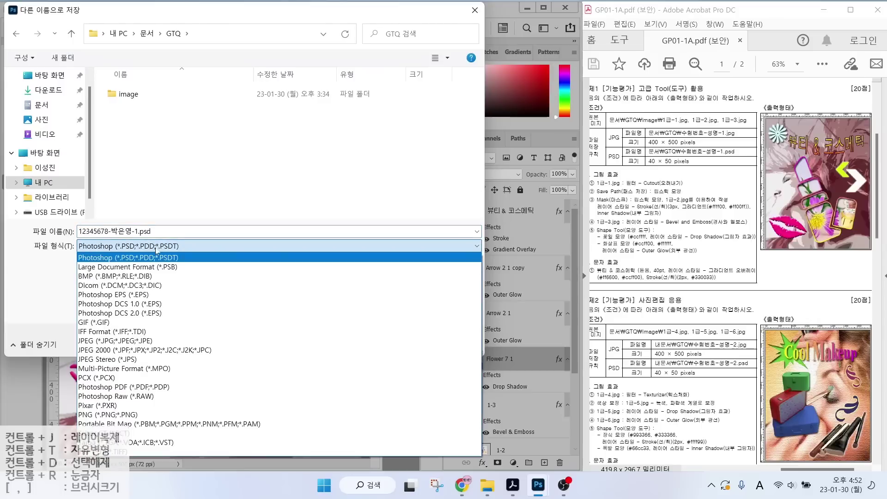
{"action": "left_click", "coordinate": [111, 341]}
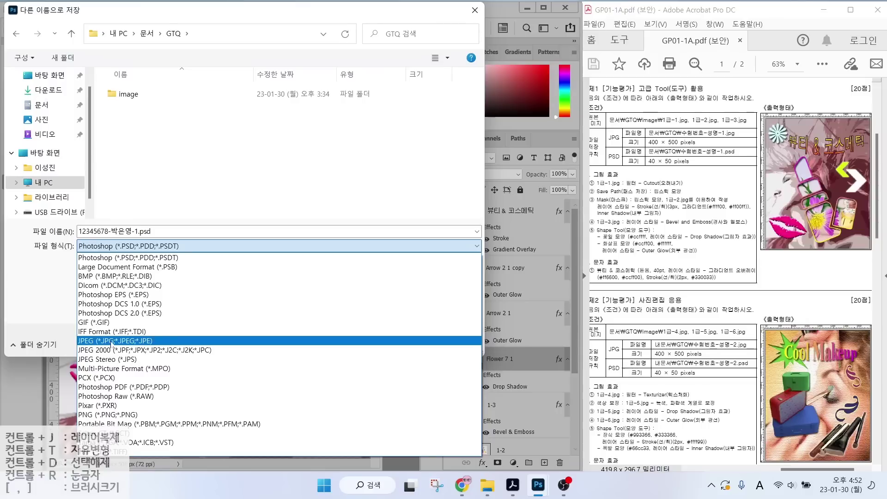
{"action": "left_click", "coordinate": [136, 246]}
{"action": "left_click", "coordinate": [98, 341]}
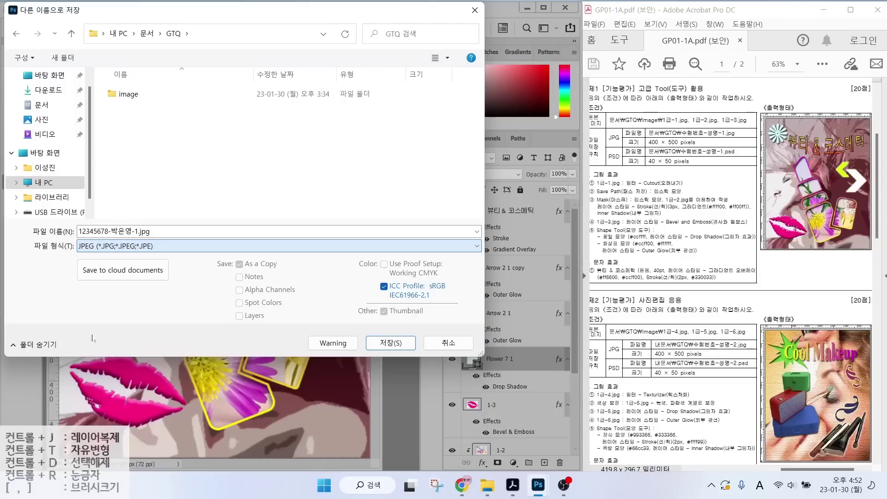
{"action": "left_click", "coordinate": [388, 342]}
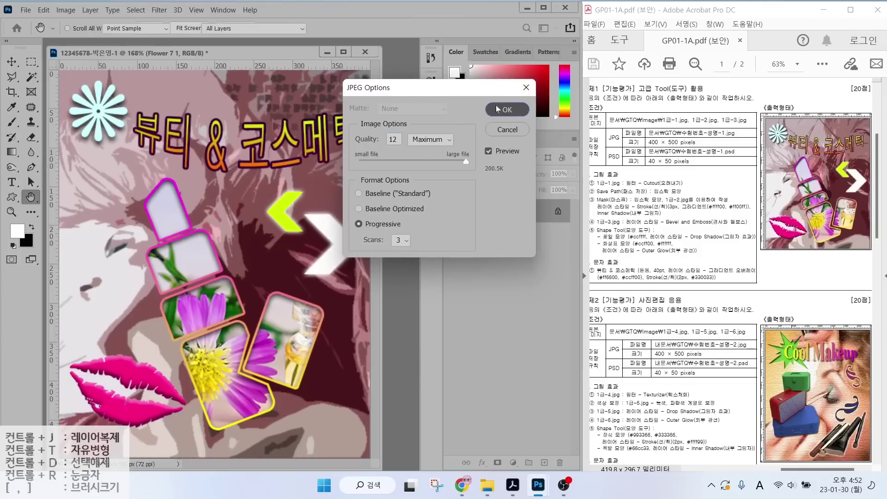
{"action": "left_click", "coordinate": [507, 109]}
{"action": "left_click", "coordinate": [25, 10]}
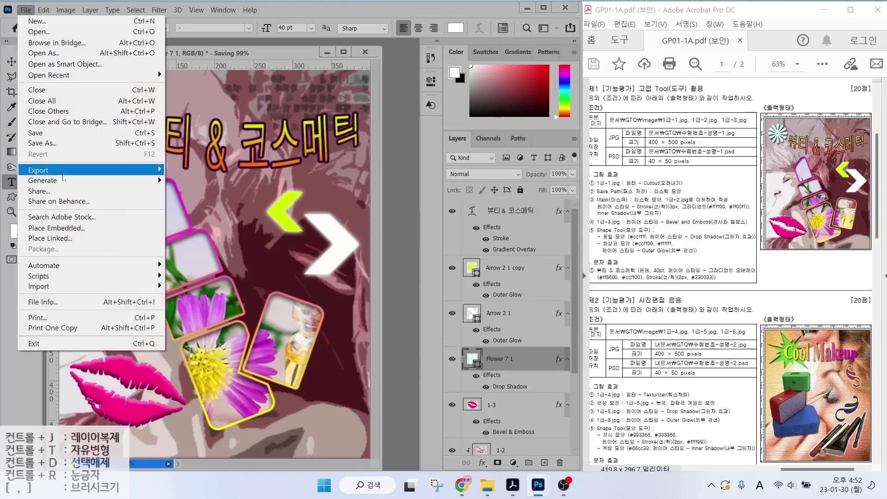
Resize the image via Image Size to 40 px wide, giving a 40 × 50 px canvas.
{"action": "mouse_move", "coordinate": [62, 175]}
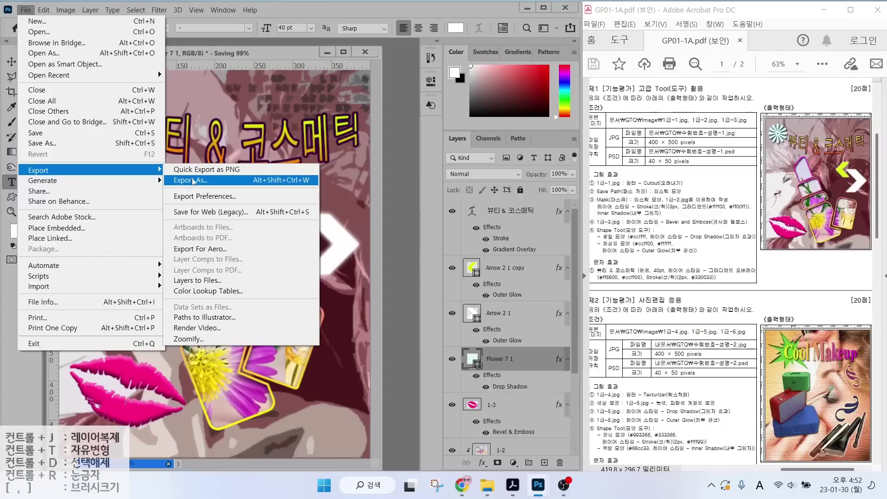
{"action": "left_click", "coordinate": [193, 180]}
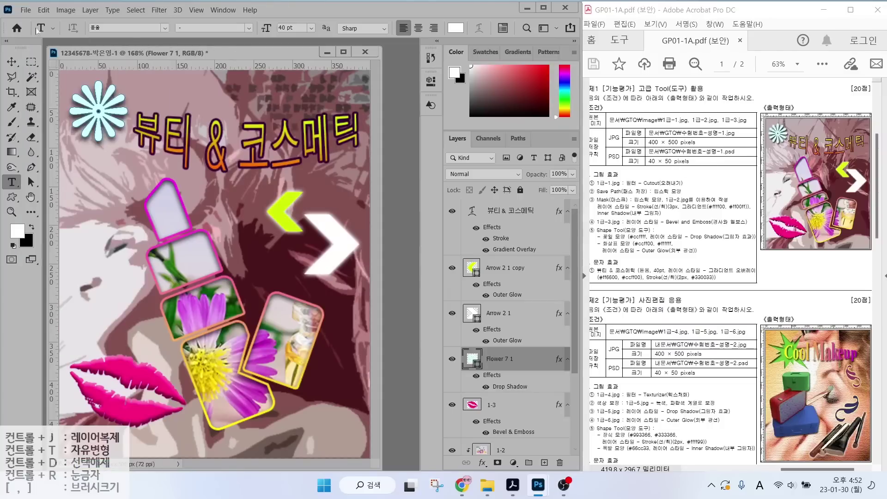
{"action": "left_click", "coordinate": [64, 11]}
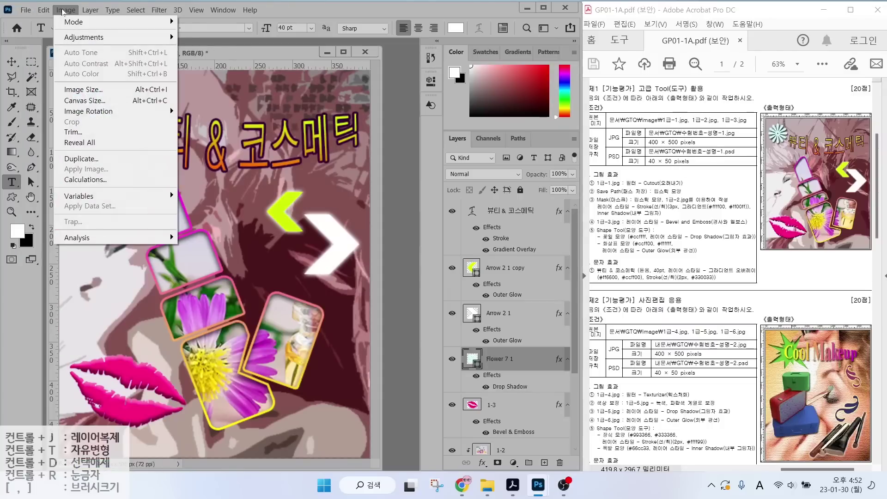
{"action": "left_click", "coordinate": [82, 90]}
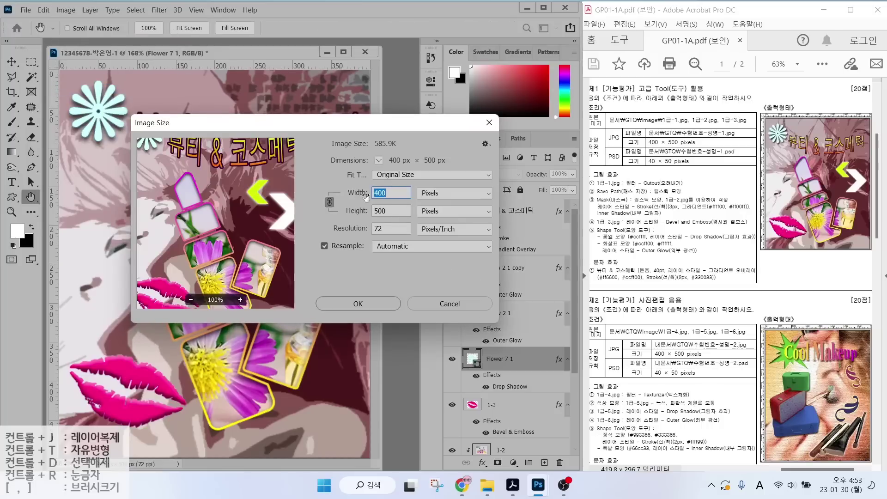
{"action": "type", "text": "40"}
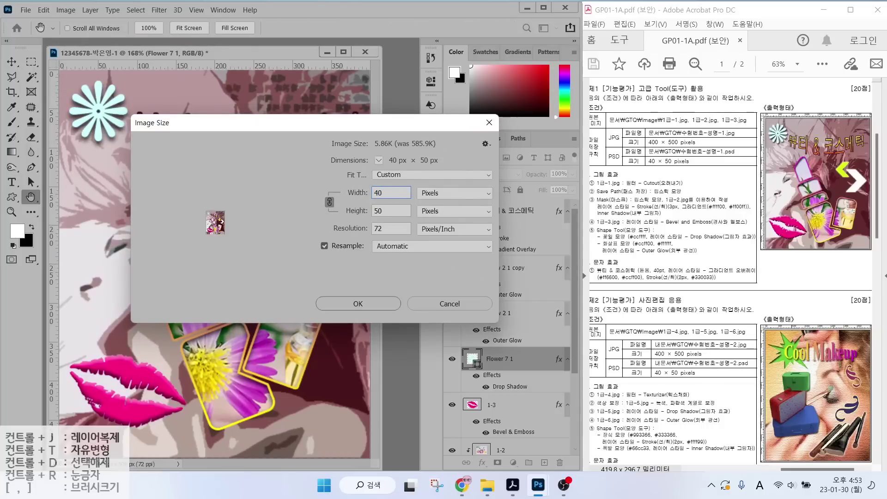
{"action": "left_click", "coordinate": [358, 303]}
{"action": "key", "text": "t"}
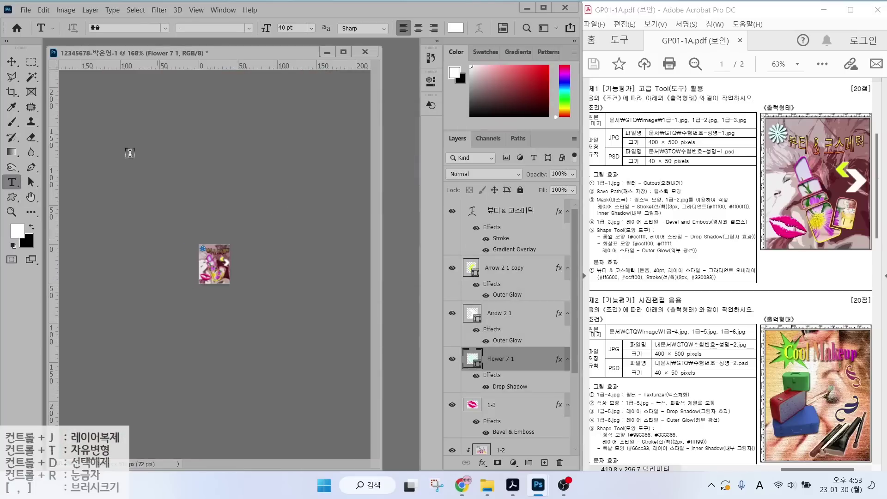
{"action": "left_click", "coordinate": [24, 10]}
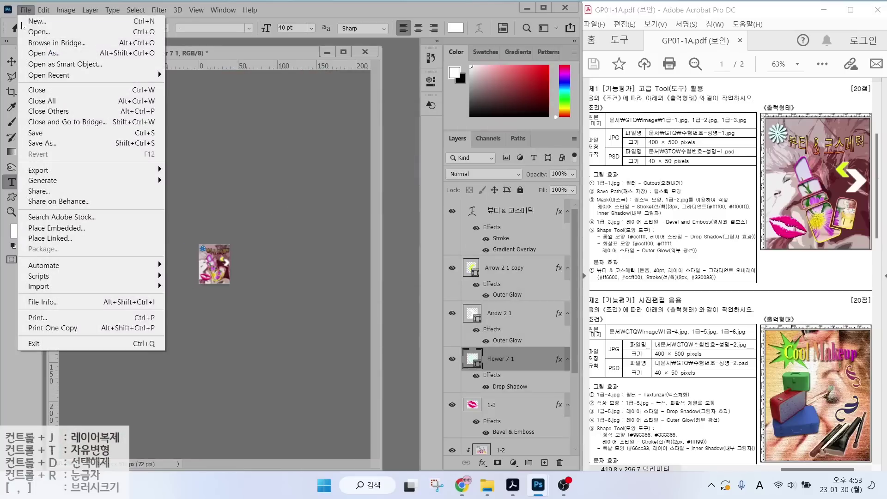
Save the 40 × 50 version as a Photoshop PSD in the GTQ folder and close it.
{"action": "left_click", "coordinate": [37, 141]}
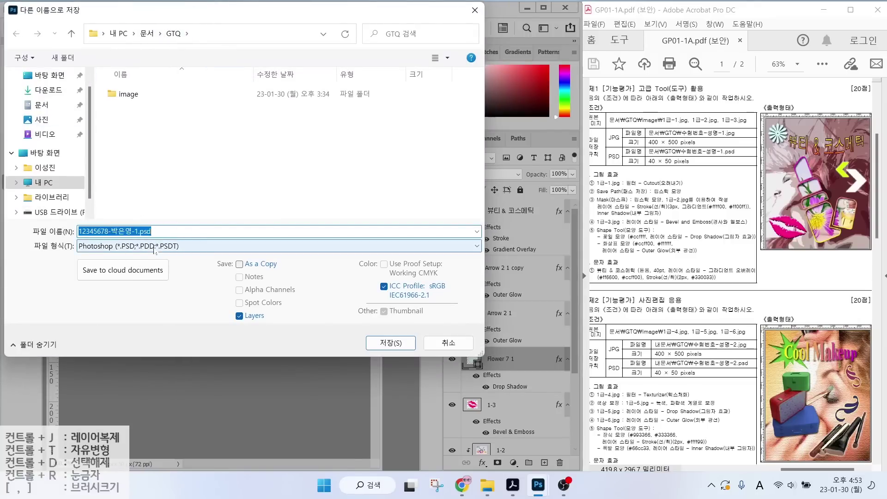
{"action": "left_click", "coordinate": [392, 345]}
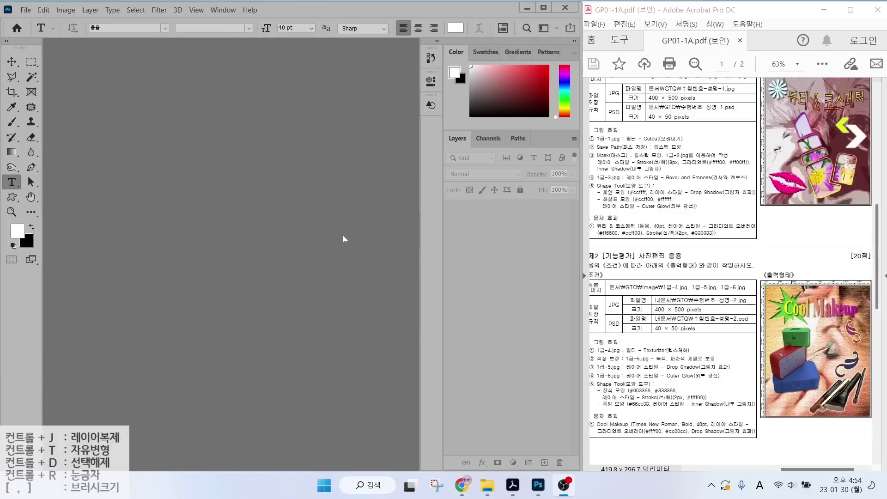
{"action": "left_click", "coordinate": [343, 236]}
{"action": "left_click_drag", "start_coordinate": [660, 304], "coordinate": [752, 303]}
{"action": "left_click_drag", "start_coordinate": [653, 316], "coordinate": [721, 316]}
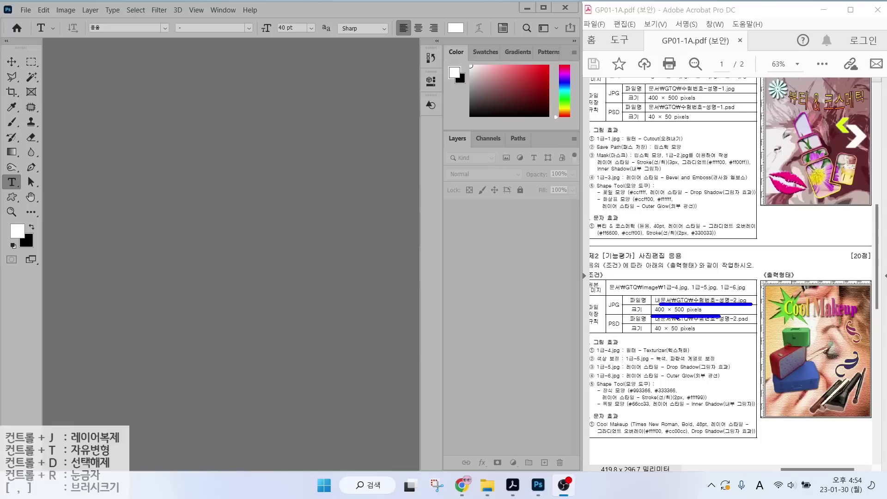
Start a new document and name it with the examinee number, the person's name and '-2'.
{"action": "key", "text": "Escape"}
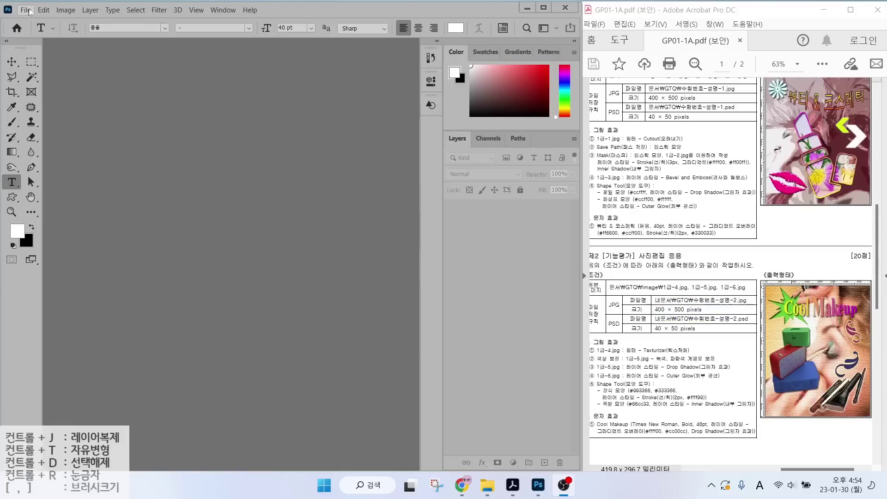
{"action": "left_click", "coordinate": [26, 10]}
{"action": "left_click", "coordinate": [28, 22]}
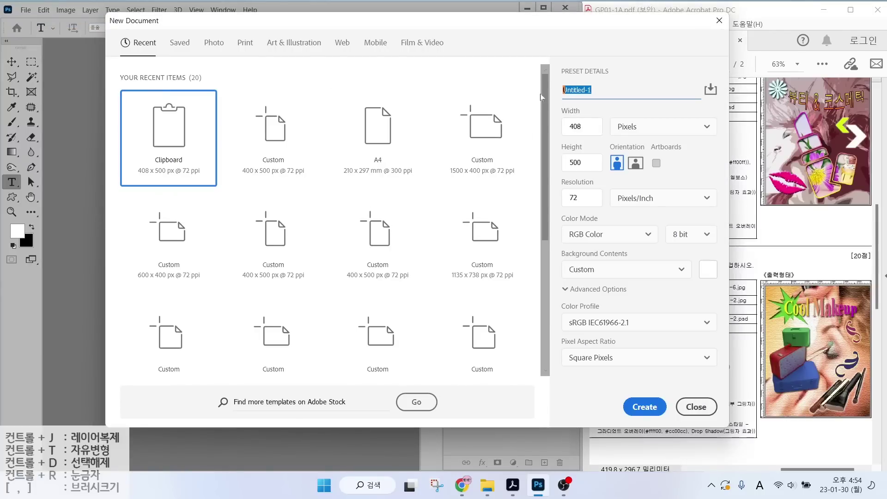
{"action": "type", "text": "12345678-"}
{"action": "key", "text": "Hangul"}
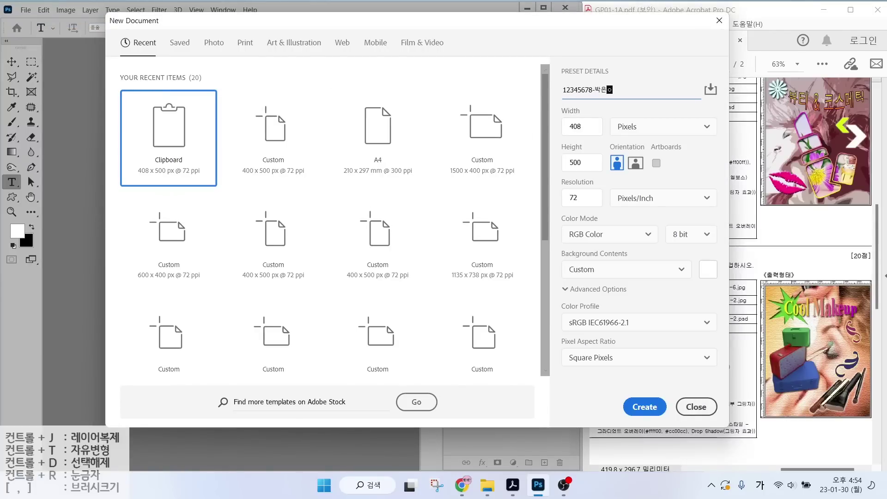
{"action": "type", "text": "-2"}
{"action": "left_click", "coordinate": [619, 132]}
Set the document to 400 × 500 px, 72 ppi, with a White background, and create it.
{"action": "double_click", "coordinate": [575, 126]}
{"action": "type", "text": "4"}
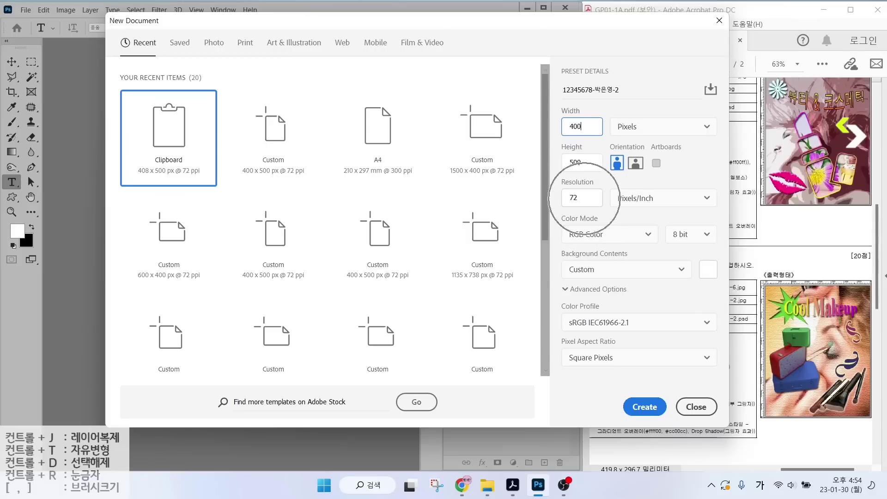
{"action": "key", "text": "ctrl"}
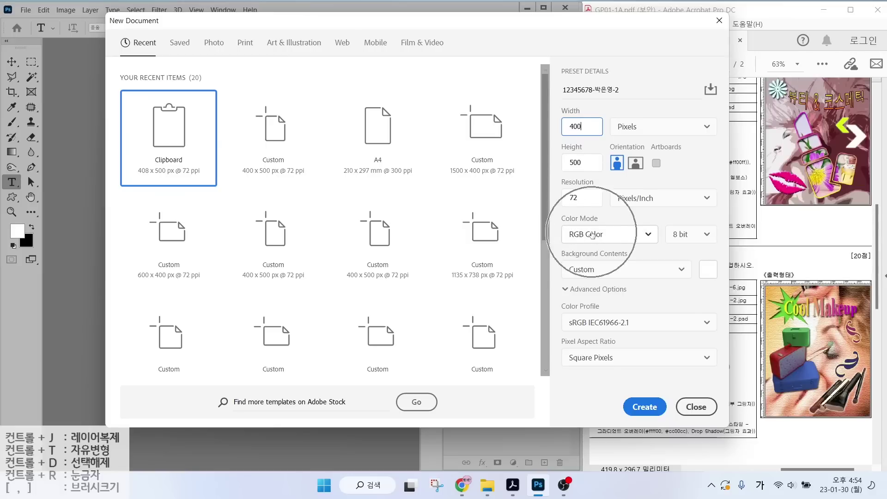
{"action": "left_click", "coordinate": [595, 271]}
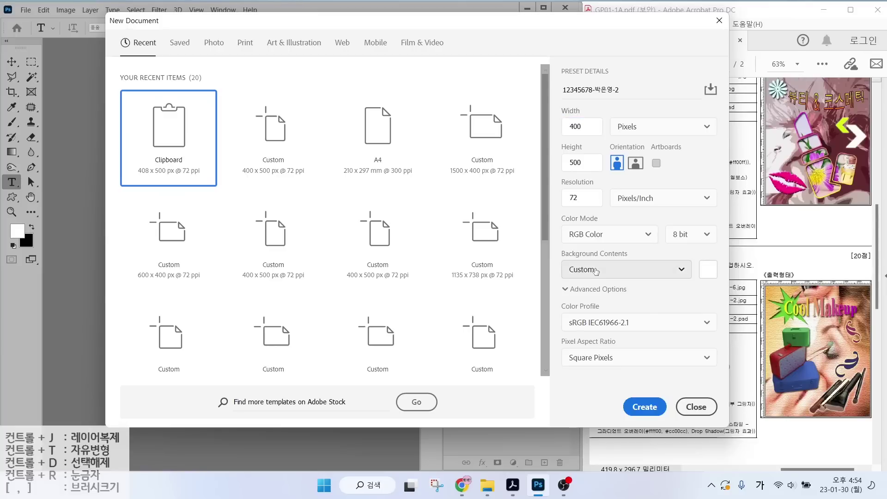
{"action": "left_click", "coordinate": [583, 292]}
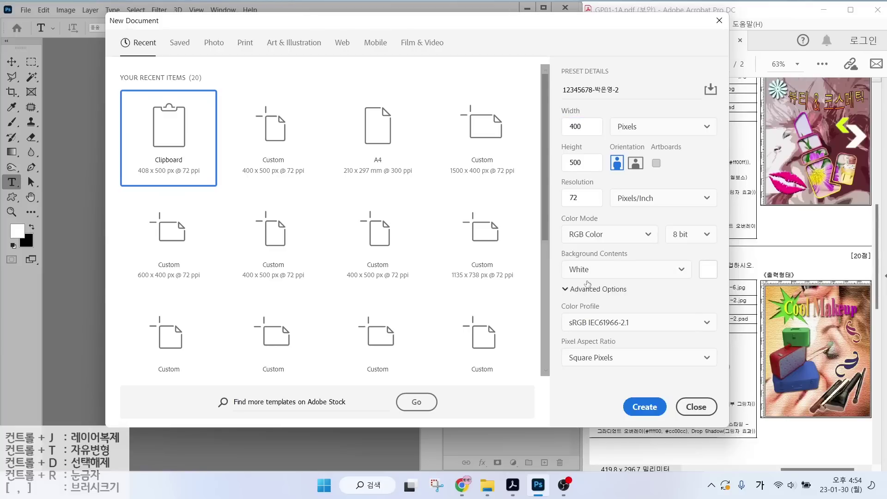
{"action": "left_click", "coordinate": [646, 411]}
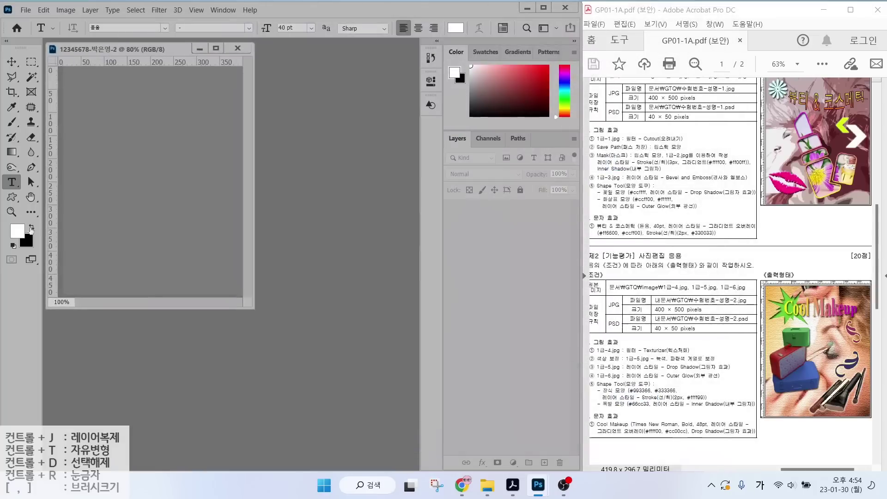
{"action": "key", "text": "h"}
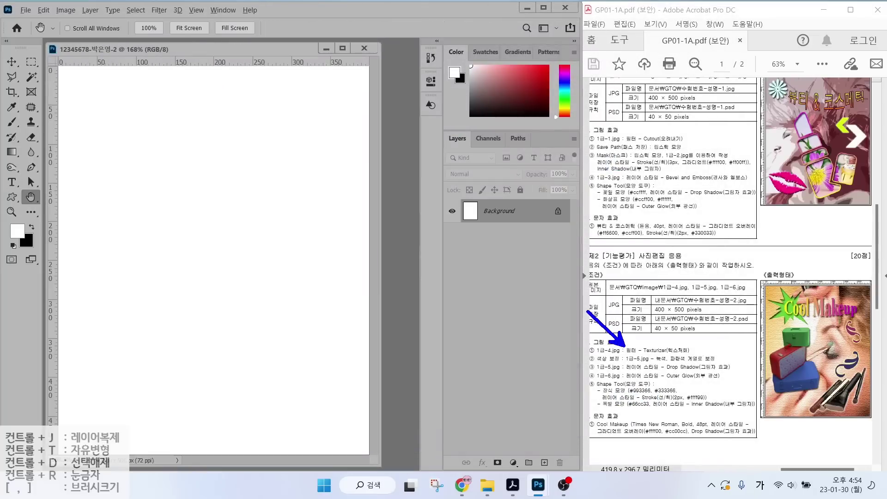
Open 1급-4.jpg and resize it to 500 px tall (about 414 × 500) via Image Size.
{"action": "double_click", "coordinate": [392, 163]}
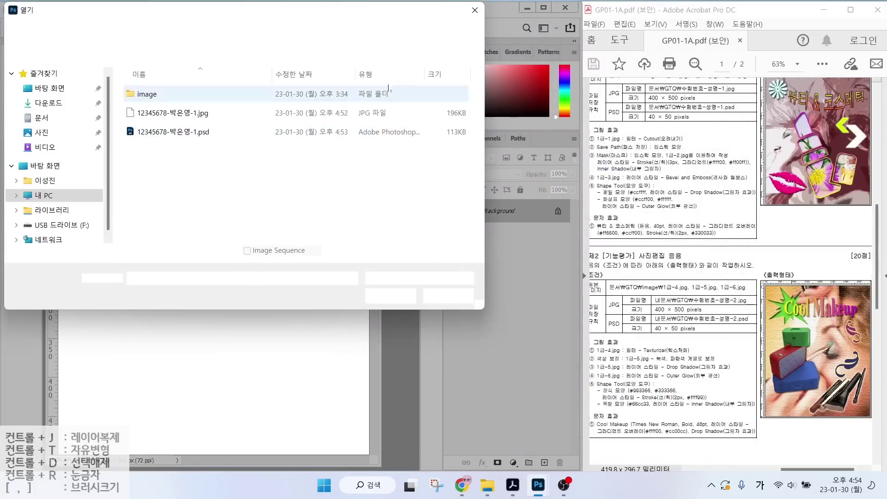
{"action": "left_click", "coordinate": [363, 110]}
{"action": "left_click", "coordinate": [390, 297]}
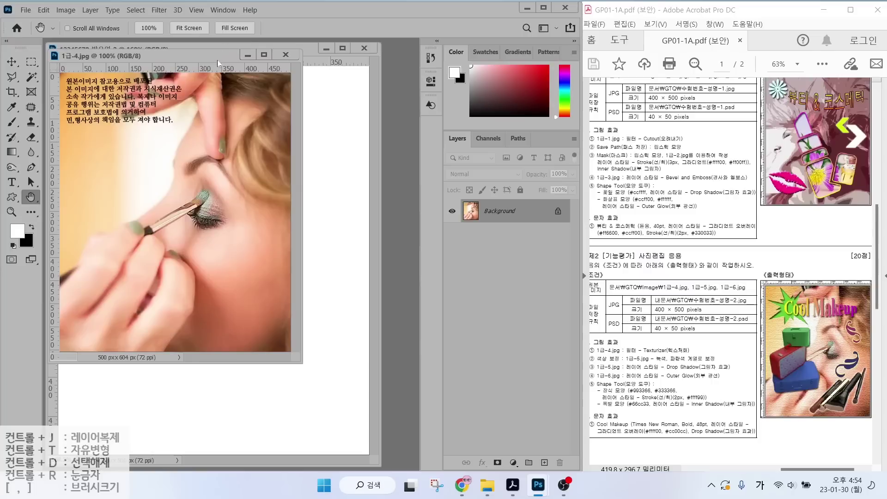
{"action": "left_click", "coordinate": [69, 10]}
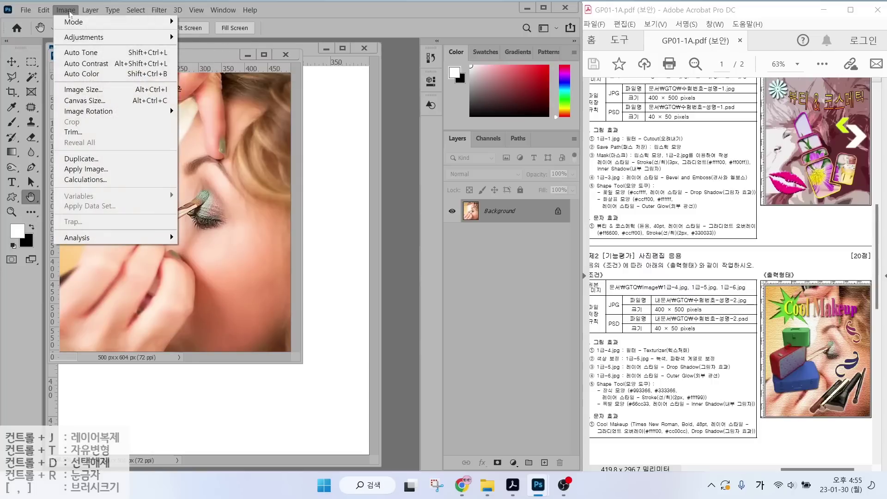
{"action": "left_click", "coordinate": [76, 93]}
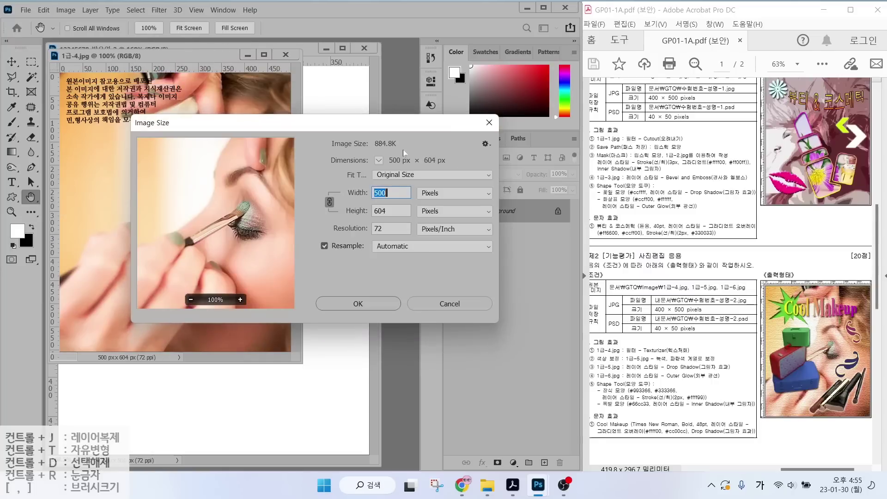
{"action": "type", "text": "400"}
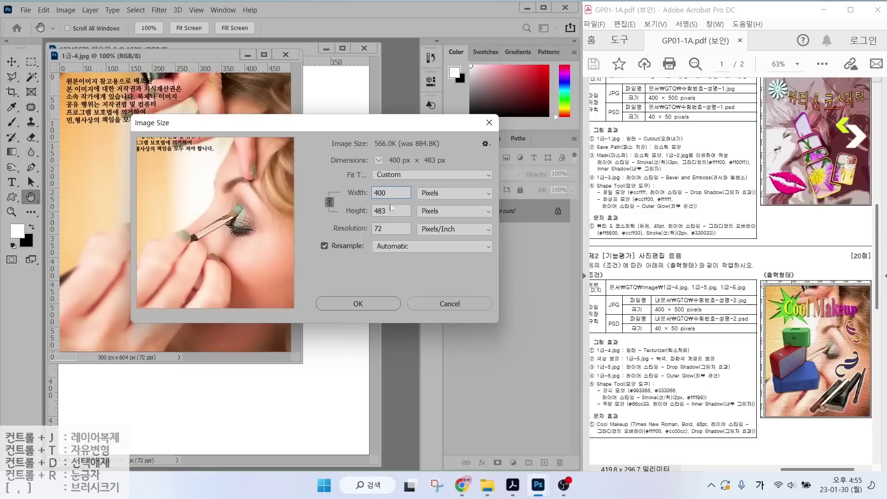
{"action": "double_click", "coordinate": [376, 211]}
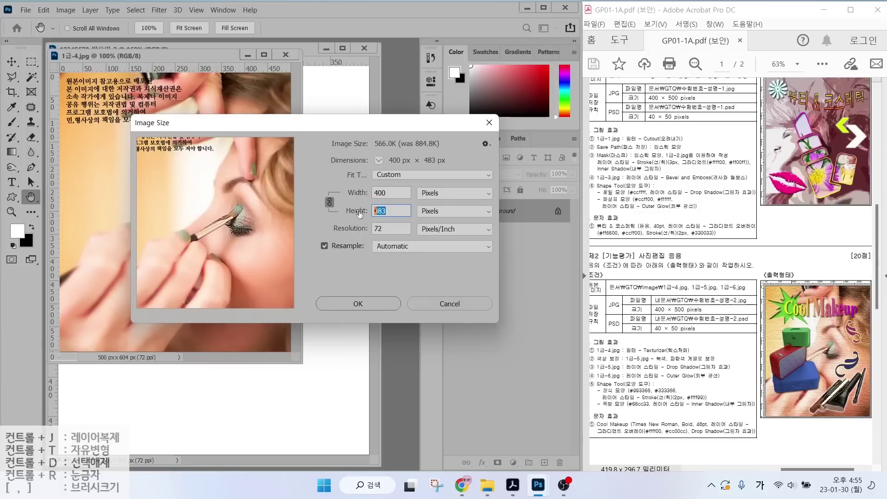
{"action": "type", "text": "500"}
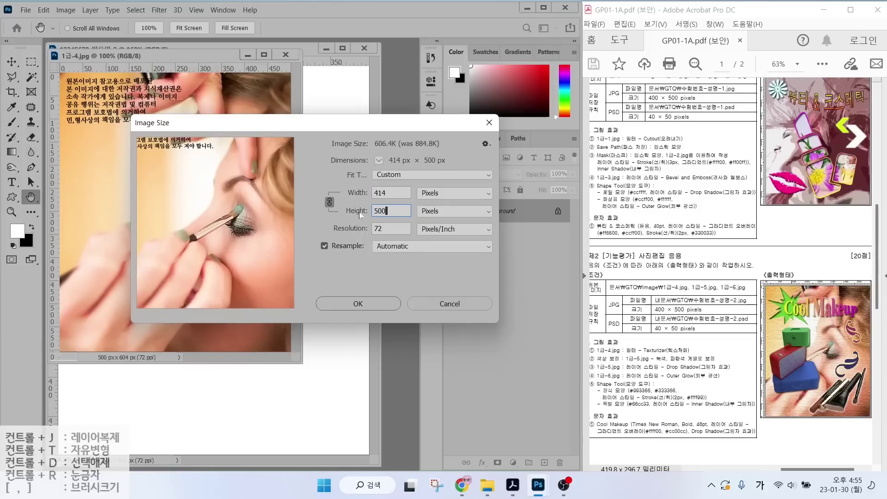
{"action": "key", "text": "Return"}
Drag the photo into the new document, close the original without saving, and rename the layer 1-4.
{"action": "left_click_drag", "start_coordinate": [173, 51], "coordinate": [441, 102]}
{"action": "left_click", "coordinate": [12, 62]}
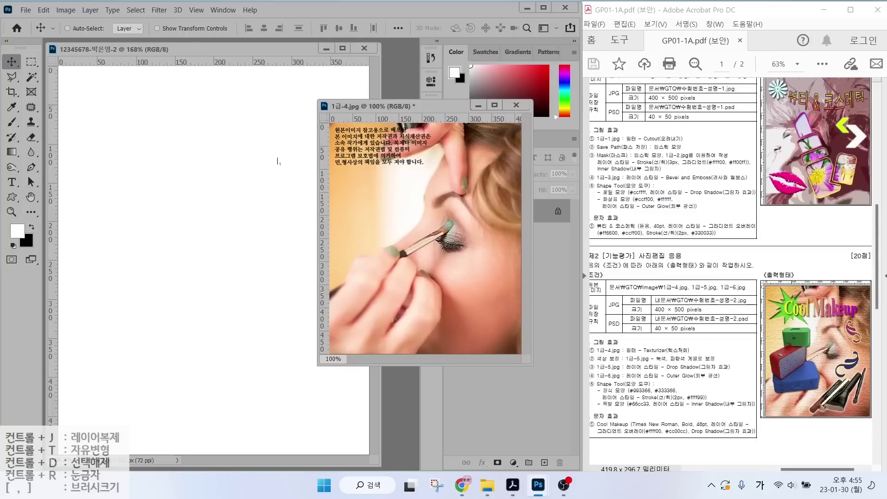
{"action": "left_click_drag", "start_coordinate": [388, 202], "coordinate": [209, 184]}
{"action": "left_click", "coordinate": [416, 225]}
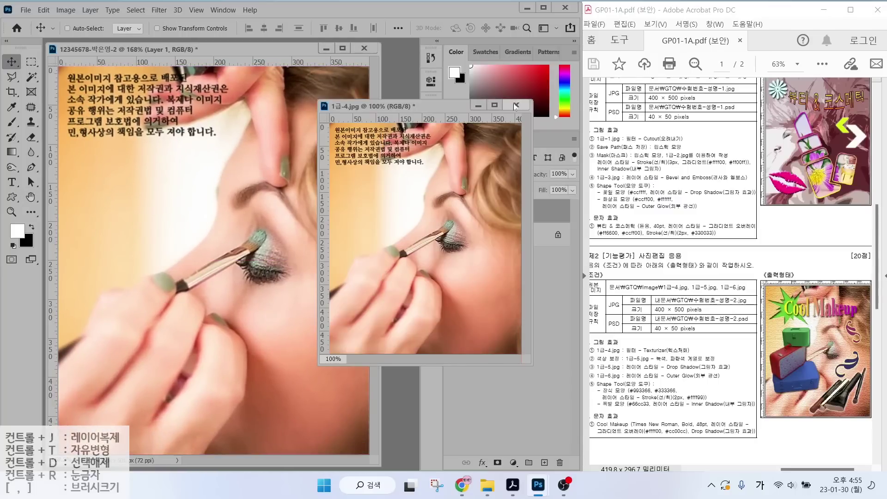
{"action": "left_click", "coordinate": [516, 105]}
{"action": "left_click", "coordinate": [461, 188]}
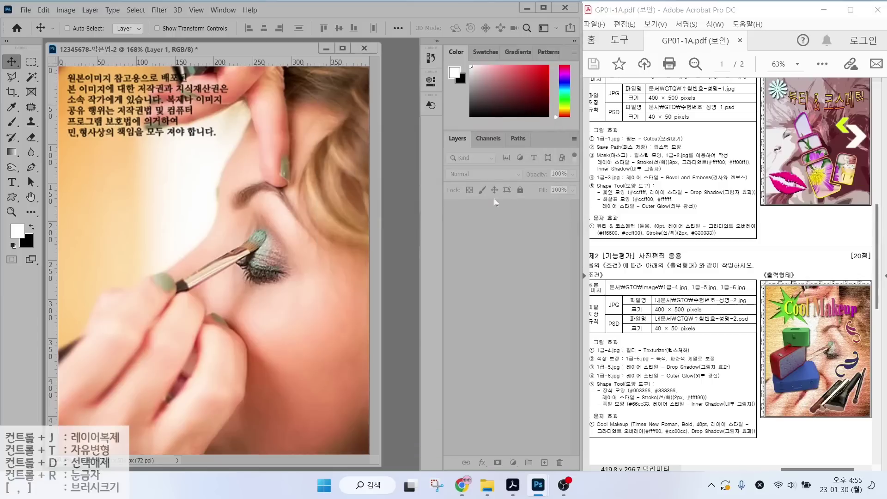
{"action": "double_click", "coordinate": [494, 212]}
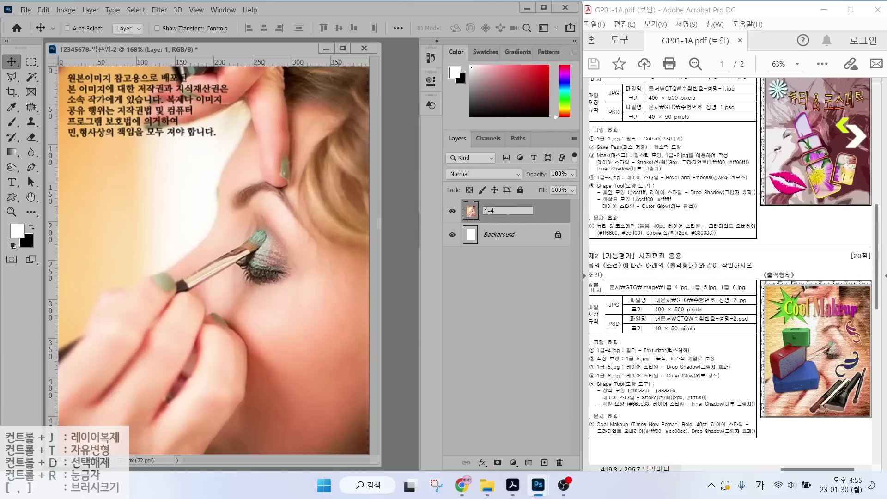
{"action": "key", "text": "Return"}
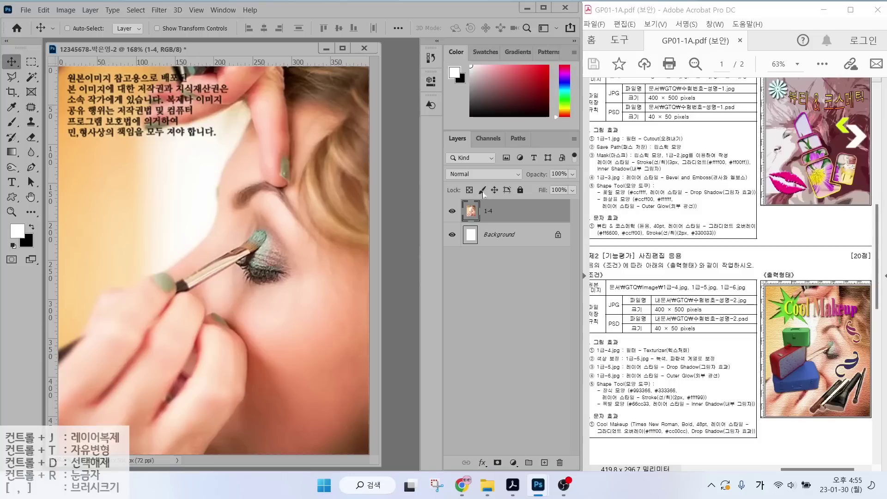
Apply the Filter Gallery's Texturizer filter with Canvas texture to the eye-makeup layer 1-4.
{"action": "left_click", "coordinate": [642, 356]}
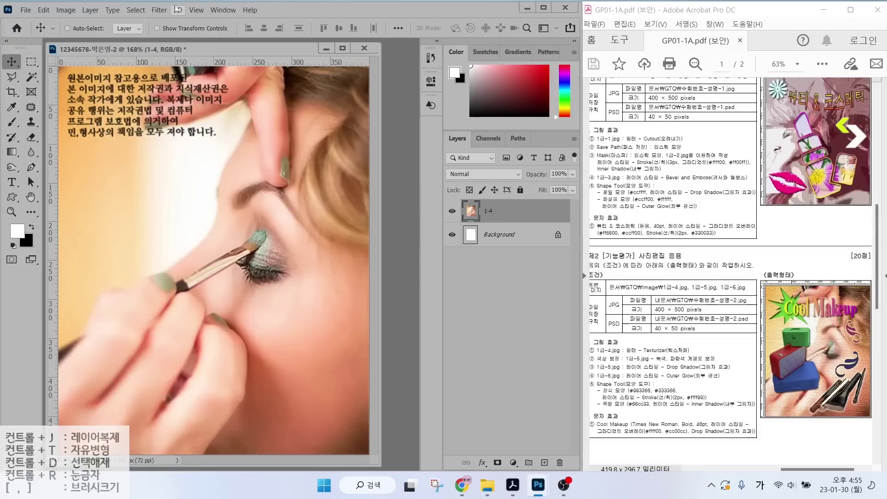
{"action": "left_click", "coordinate": [159, 10]}
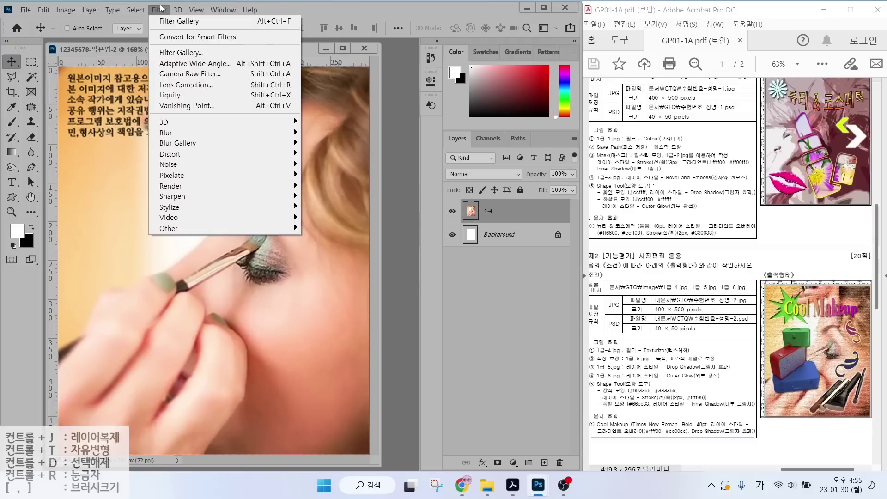
{"action": "left_click", "coordinate": [169, 54]}
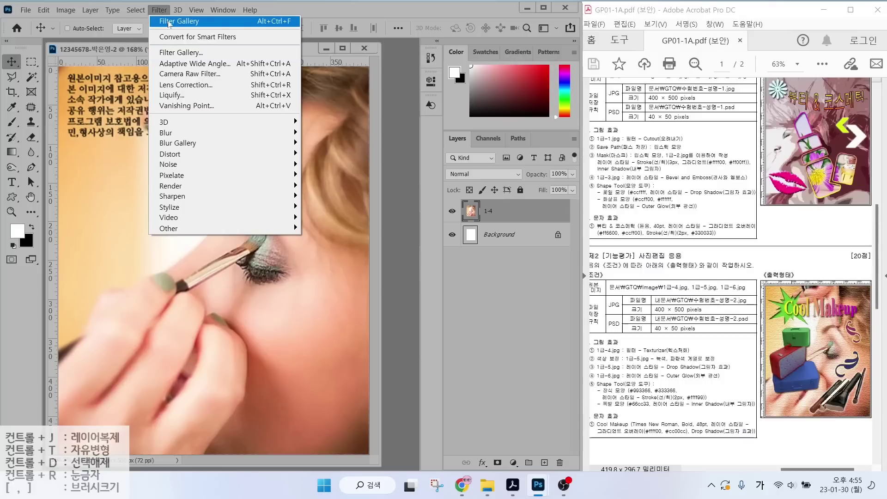
{"action": "left_click", "coordinate": [169, 22]}
{"action": "left_click", "coordinate": [168, 21]}
{"action": "left_click", "coordinate": [172, 52]}
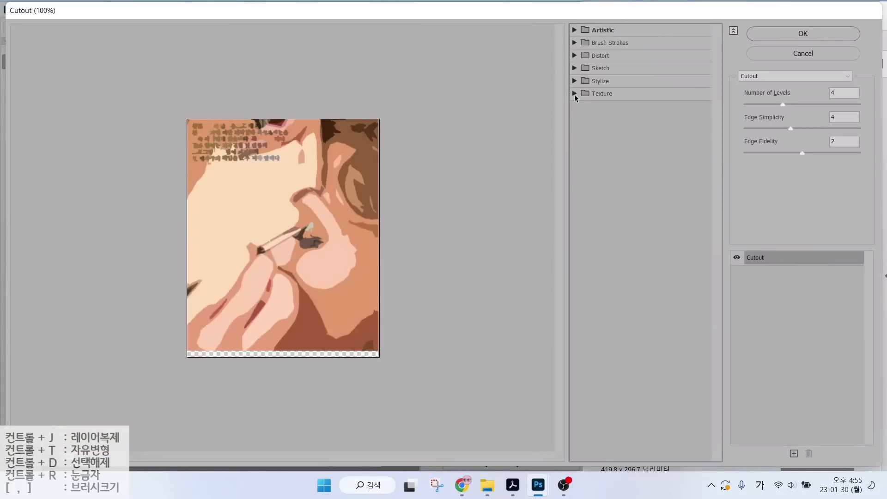
{"action": "left_click", "coordinate": [575, 94]}
{"action": "left_click", "coordinate": [688, 153]}
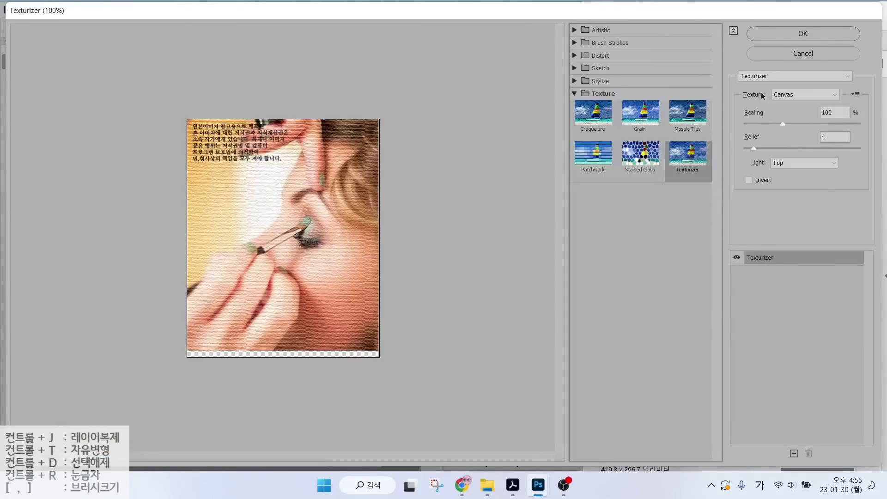
{"action": "left_click", "coordinate": [803, 35]}
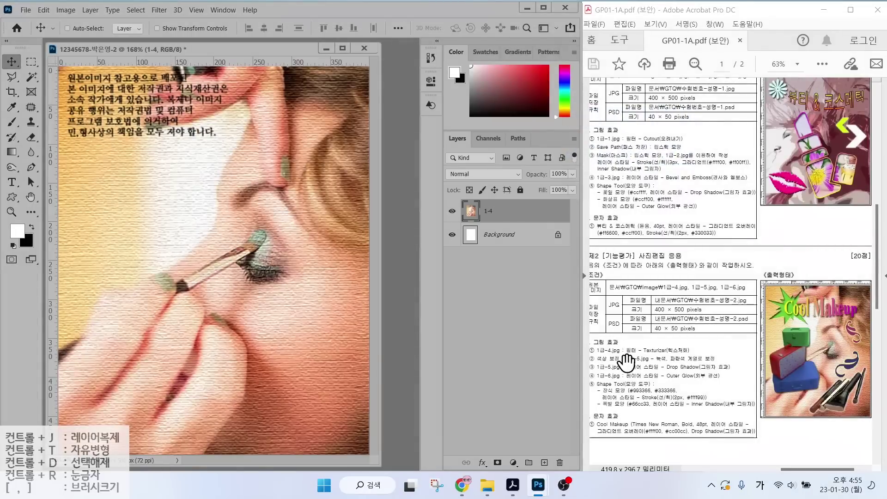
Open the suitcase image 1급-5.jpg.
{"action": "key", "text": "ctrl+o"}
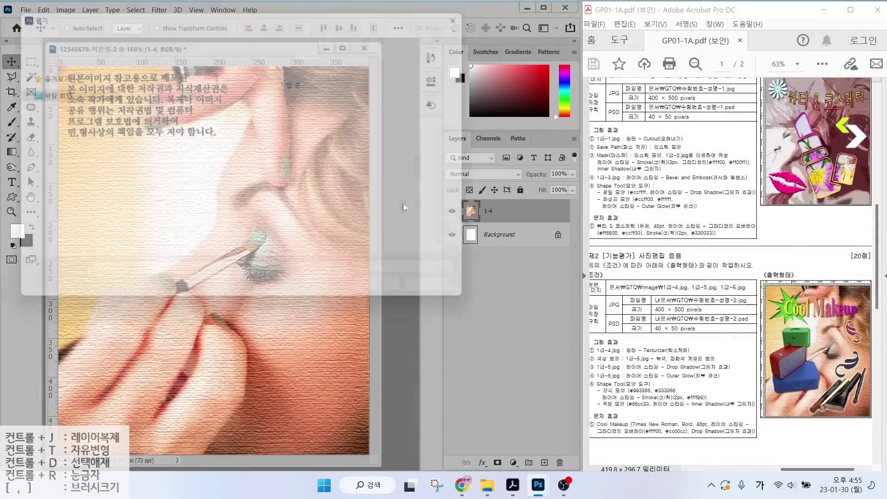
{"action": "left_click", "coordinate": [434, 99]}
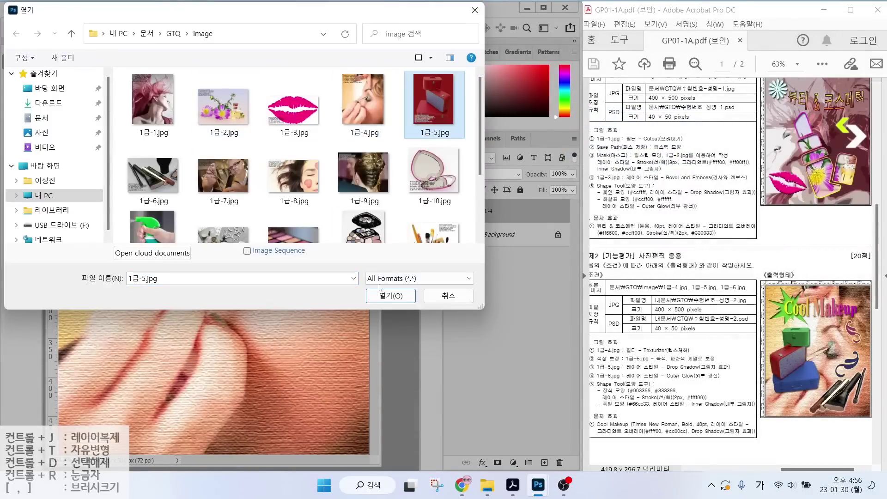
{"action": "left_click", "coordinate": [391, 296]}
Select the three stacked red suitcases by lasso-looping them with the Object Selection Tool.
{"action": "left_click", "coordinate": [33, 78]}
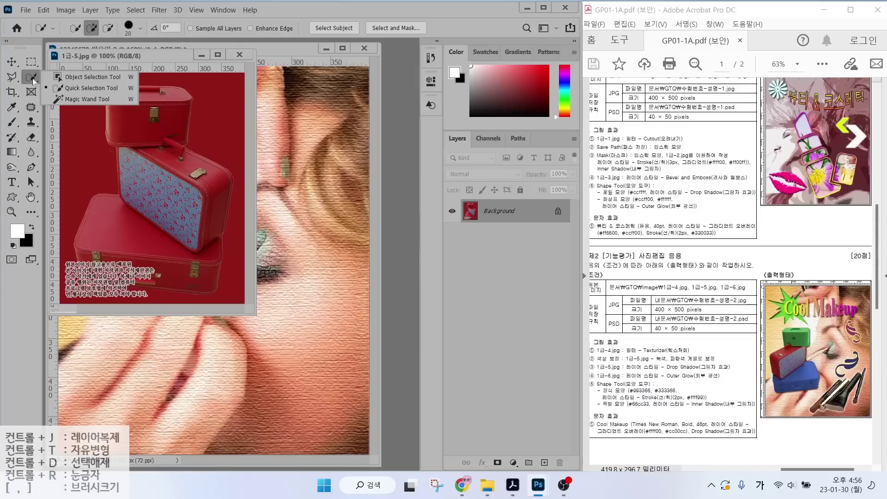
{"action": "left_click", "coordinate": [87, 78]}
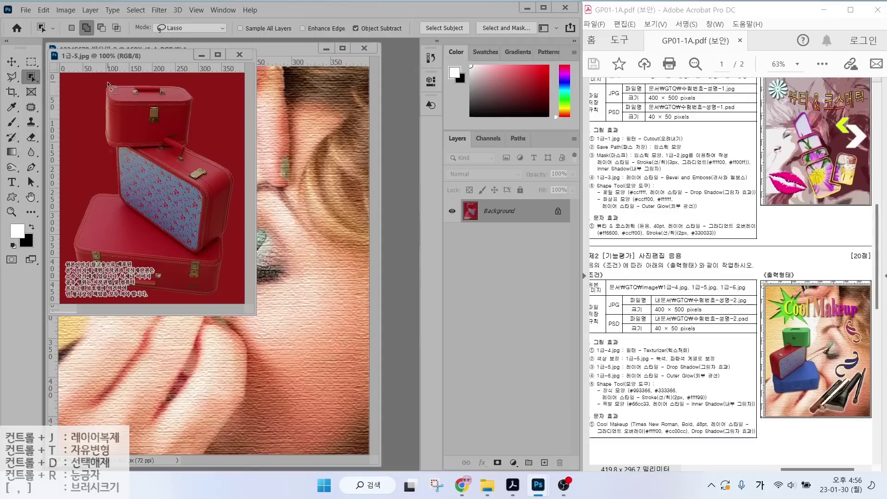
{"action": "mouse_move", "coordinate": [111, 163]}
{"action": "left_mouse_down"}
{"action": "mouse_move", "coordinate": [109, 190]}
{"action": "mouse_move", "coordinate": [81, 192]}
{"action": "left_mouse_up"}
{"action": "left_click_drag", "start_coordinate": [73, 239], "coordinate": [64, 293]}
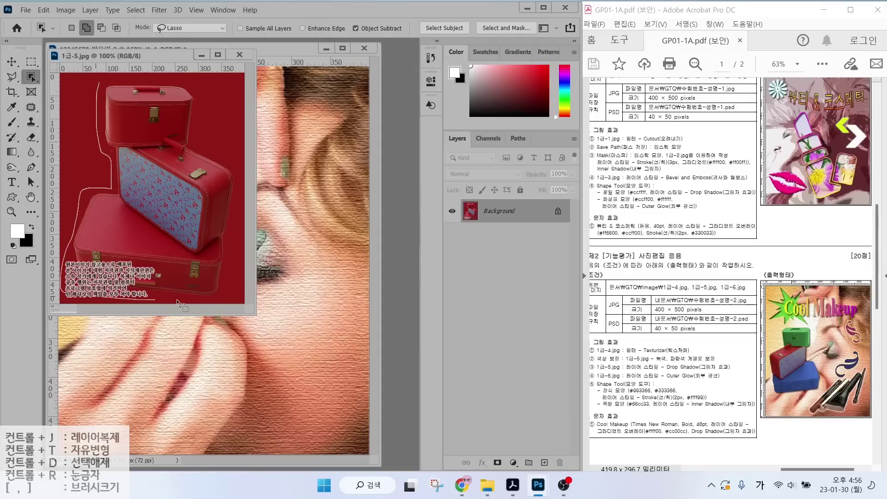
{"action": "left_click_drag", "start_coordinate": [232, 237], "coordinate": [239, 171]}
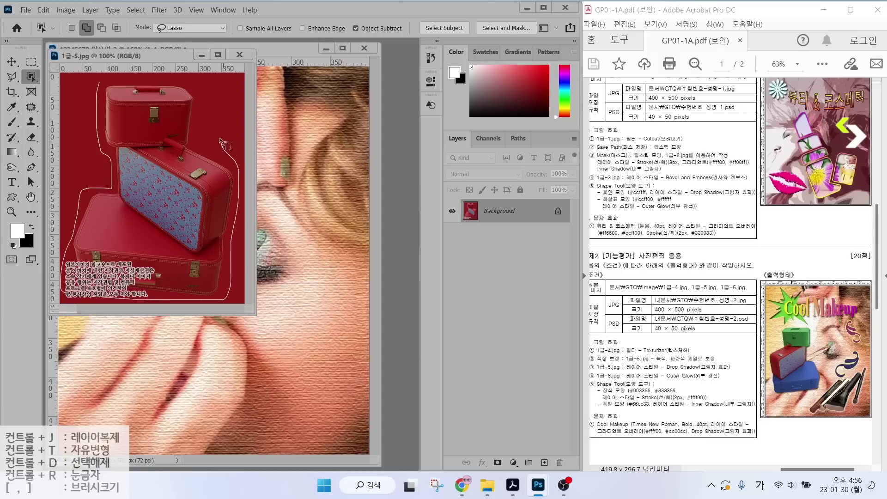
{"action": "mouse_move", "coordinate": [221, 140]}
{"action": "left_mouse_down"}
{"action": "mouse_move", "coordinate": [201, 89]}
{"action": "mouse_move", "coordinate": [162, 80]}
{"action": "left_mouse_up"}
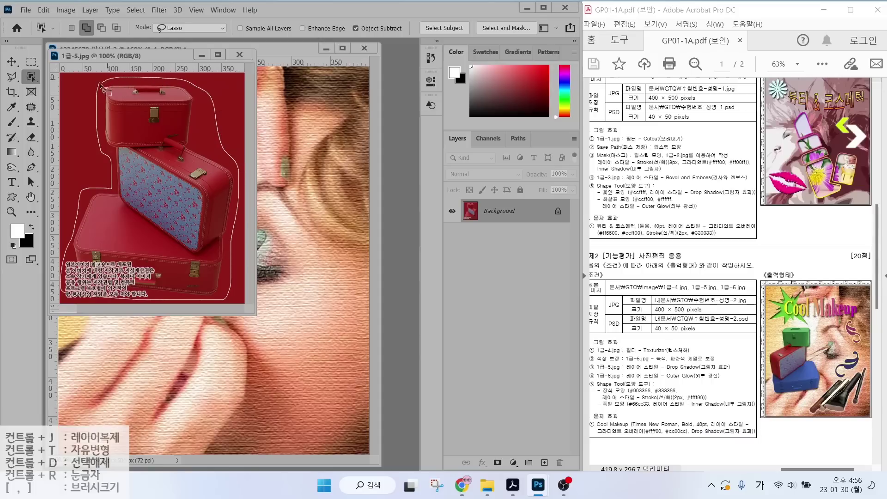
{"action": "left_click_drag", "start_coordinate": [104, 104], "coordinate": [106, 103]}
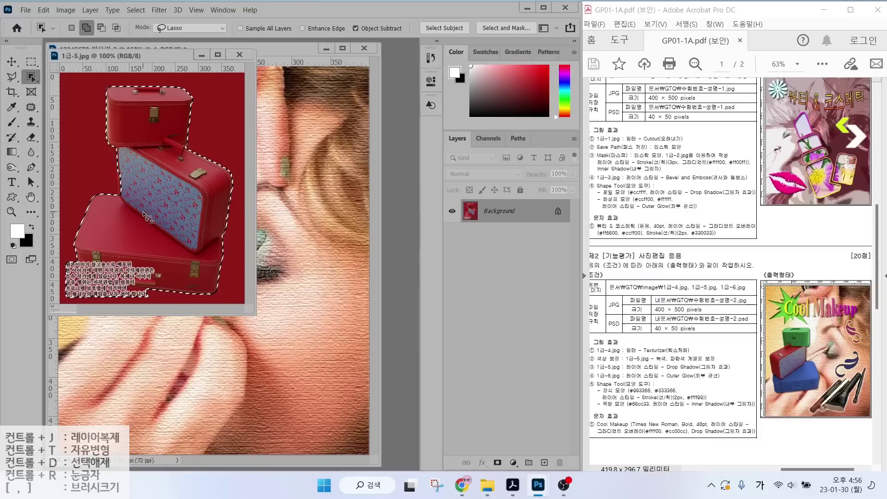
{"action": "right_click", "coordinate": [29, 78]}
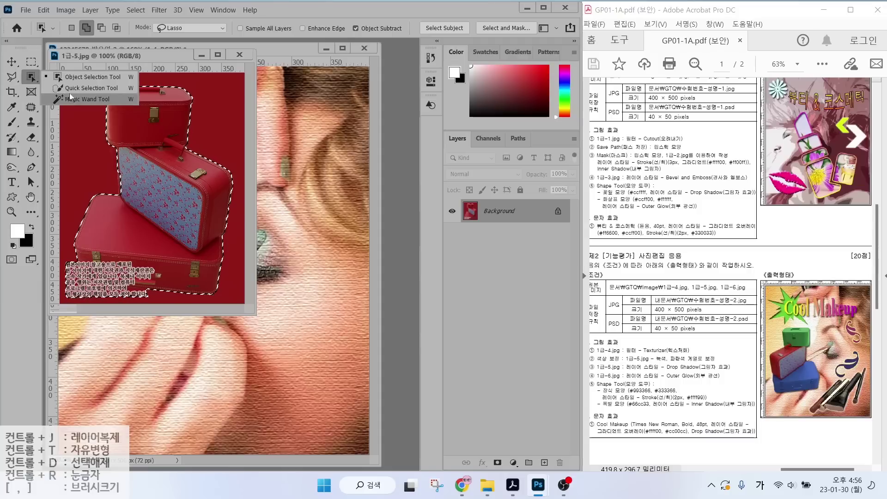
{"action": "left_click", "coordinate": [11, 79]}
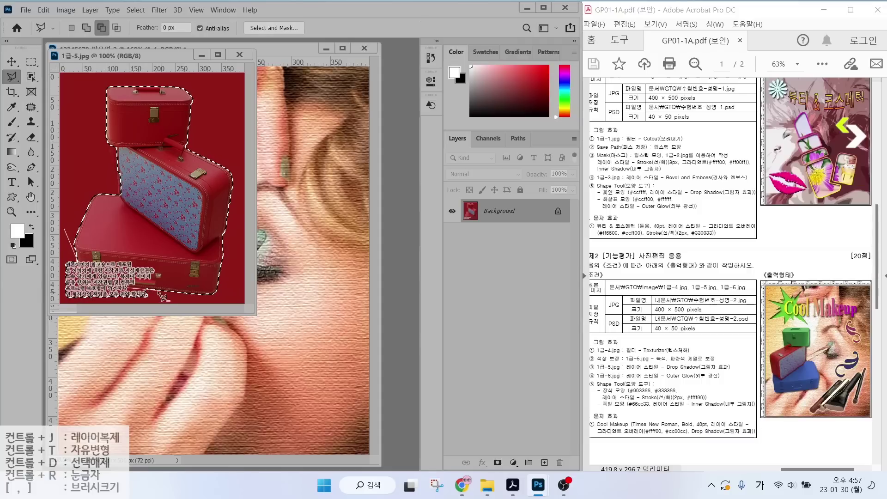
Copy the selected suitcases into the makeup composite and name the new layer 1-5.
{"action": "key", "text": "v"}
{"action": "left_click_drag", "start_coordinate": [158, 167], "coordinate": [281, 215]}
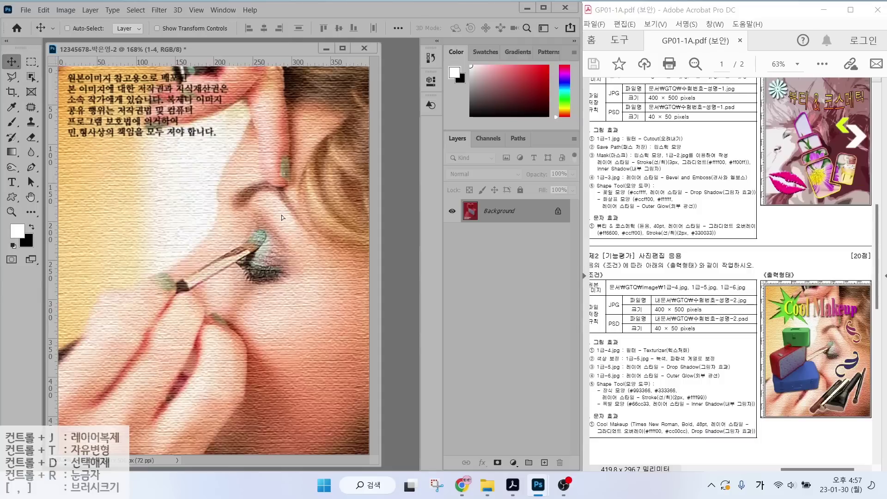
{"action": "double_click", "coordinate": [499, 211]}
{"action": "type", "text": "1-5"}
{"action": "key", "text": "Return"}
Scale the suitcases to about 74%, flip them horizontally, and place them at the lower left.
{"action": "key", "text": "ctrl+t"}
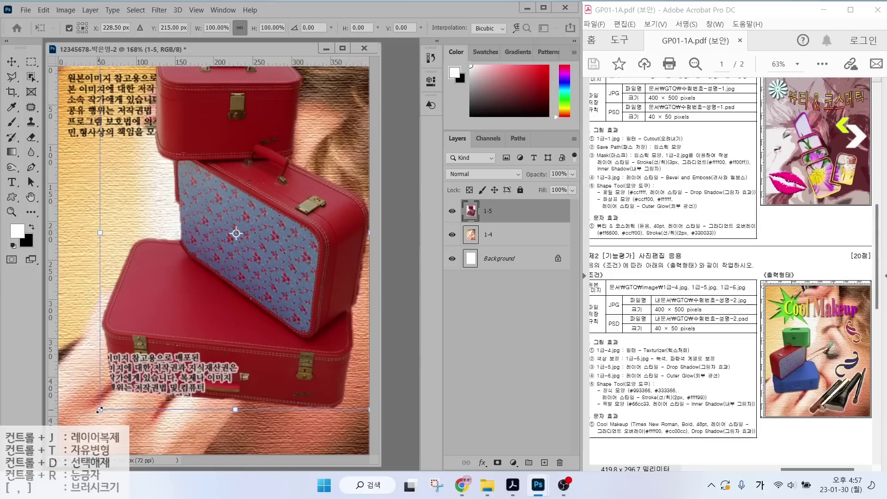
{"action": "left_click_drag", "start_coordinate": [100, 409], "coordinate": [170, 318]}
{"action": "left_click_drag", "start_coordinate": [248, 244], "coordinate": [136, 326]}
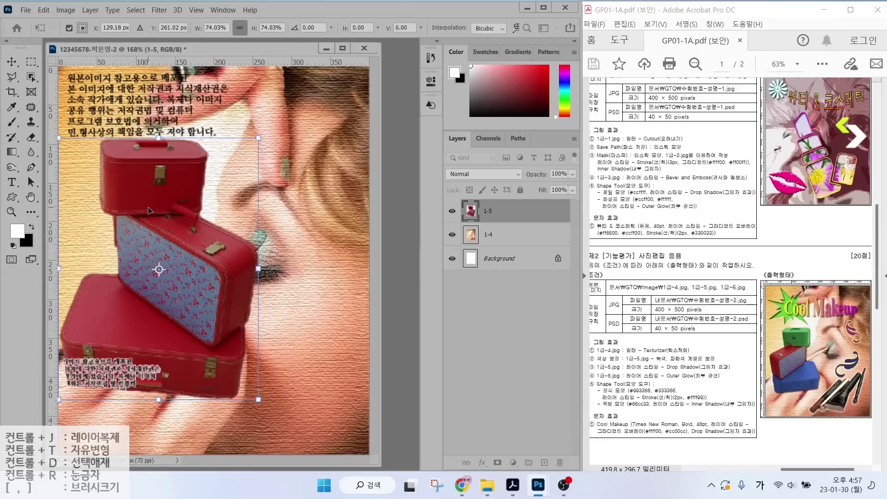
{"action": "right_click", "coordinate": [151, 196]}
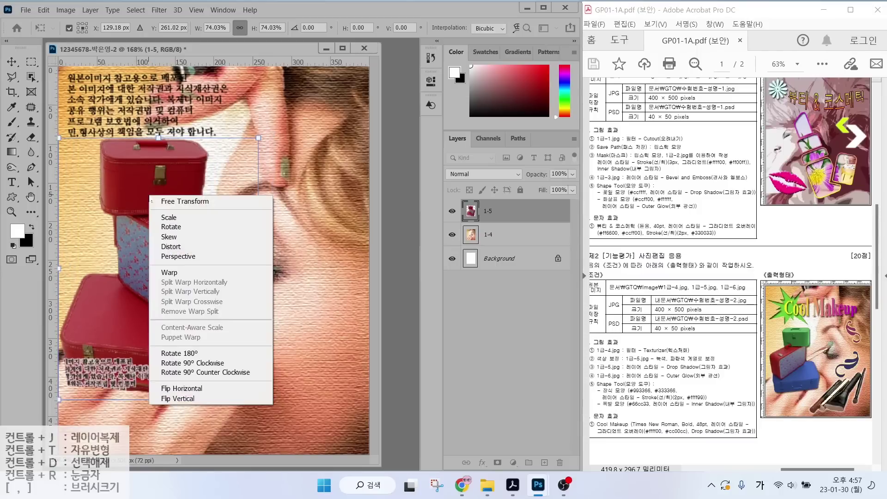
{"action": "left_click", "coordinate": [180, 388]}
{"action": "left_click_drag", "start_coordinate": [109, 330], "coordinate": [109, 319]}
{"action": "left_click_drag", "start_coordinate": [258, 129], "coordinate": [217, 183]}
{"action": "key", "text": "Return"}
{"action": "left_click_drag", "start_coordinate": [162, 283], "coordinate": [178, 285]}
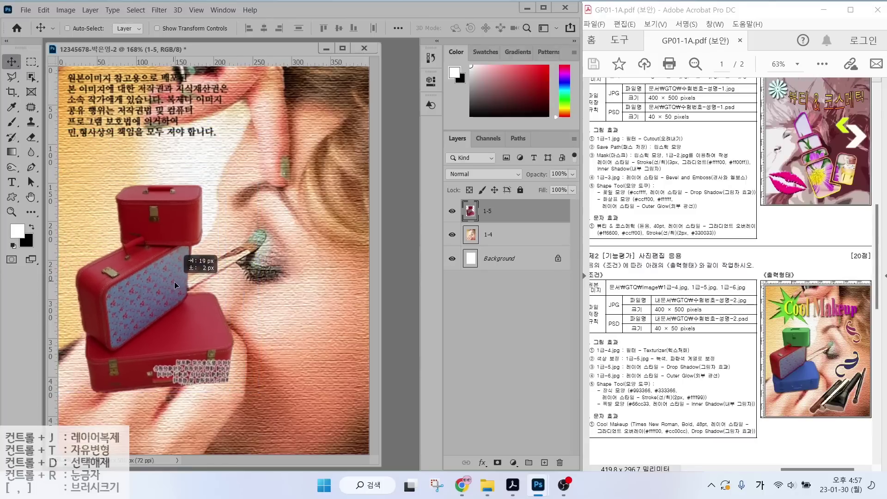
{"action": "mouse_move", "coordinate": [237, 221]}
{"action": "left_mouse_down"}
{"action": "mouse_move", "coordinate": [163, 240]}
{"action": "mouse_move", "coordinate": [205, 214]}
{"action": "left_mouse_up"}
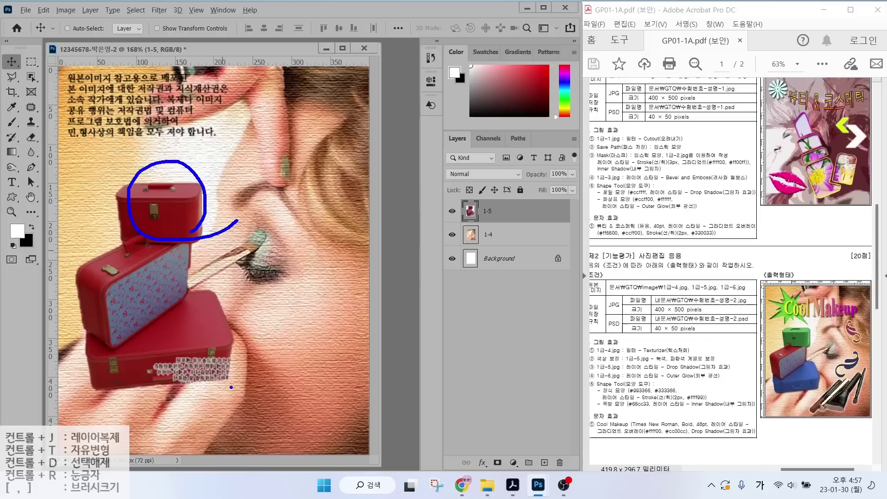
{"action": "mouse_move", "coordinate": [231, 387]}
{"action": "left_mouse_down"}
{"action": "mouse_move", "coordinate": [134, 384]}
{"action": "mouse_move", "coordinate": [206, 312]}
{"action": "mouse_move", "coordinate": [195, 409]}
{"action": "left_mouse_up"}
{"action": "key", "text": "Escape"}
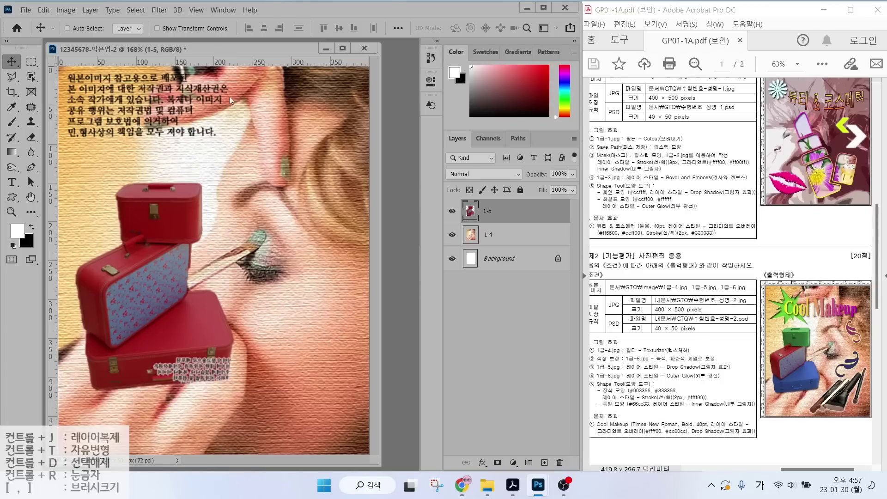
Quick-select the top red vanity case of layer 1-5.
{"action": "left_click", "coordinate": [31, 76]}
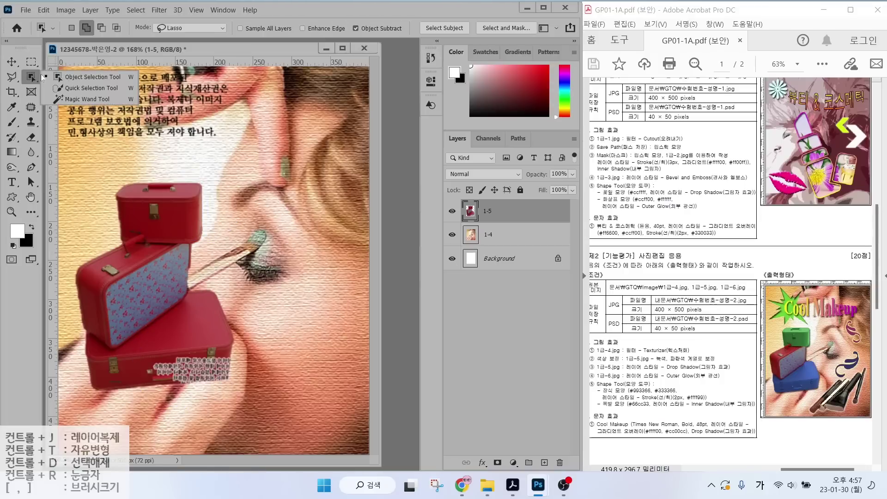
{"action": "left_click", "coordinate": [81, 88]}
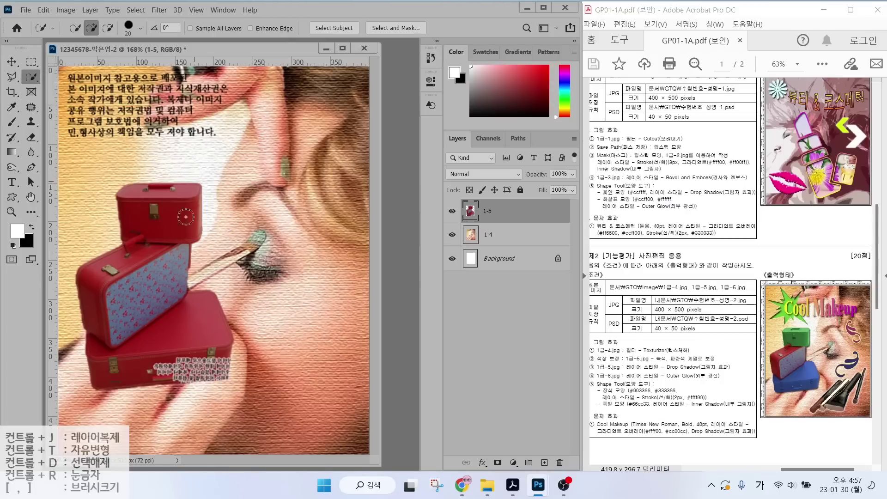
{"action": "left_click_drag", "start_coordinate": [186, 216], "coordinate": [178, 178]}
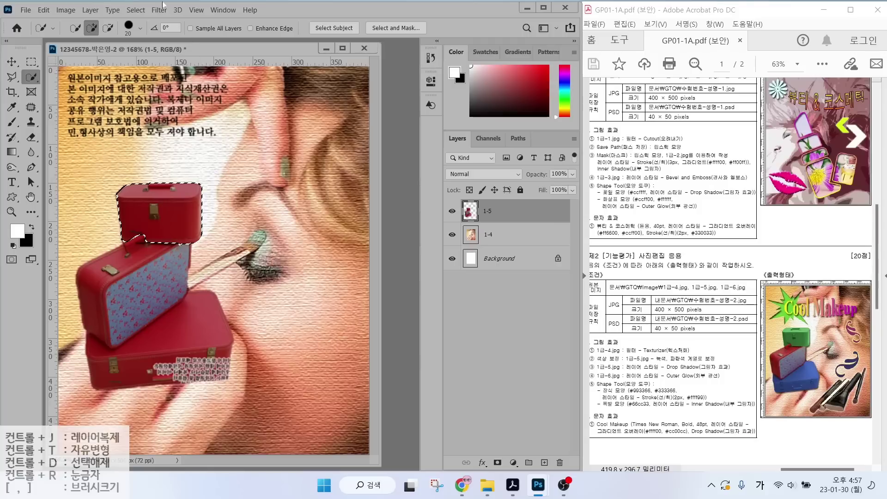
Recolour the selected case green with a Hue/Saturation hue shift of +142, then deselect.
{"action": "left_click", "coordinate": [66, 10]}
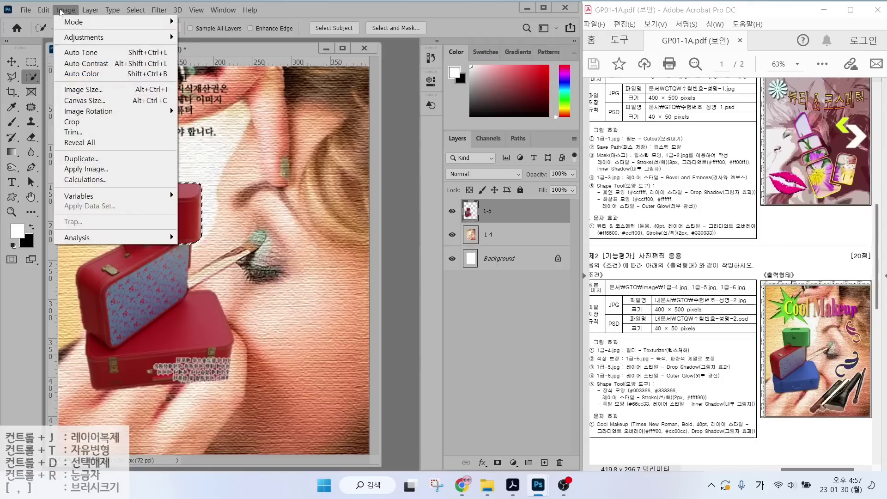
{"action": "mouse_move", "coordinate": [84, 41]}
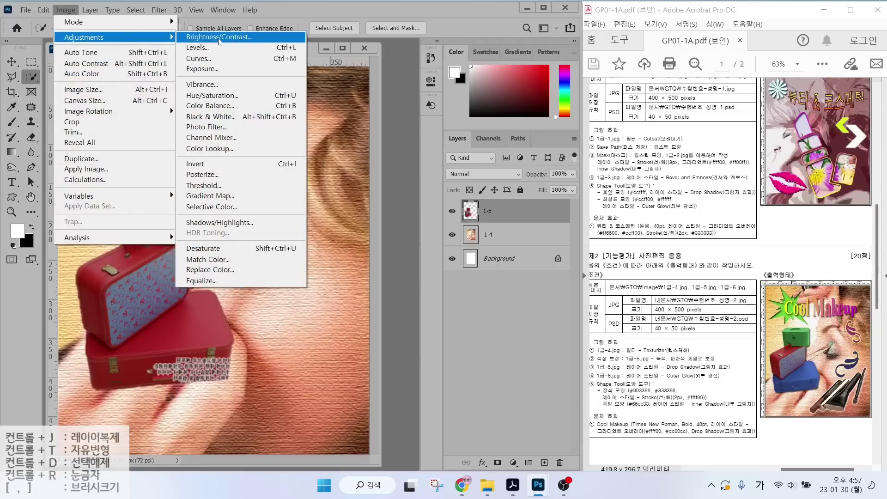
{"action": "left_click", "coordinate": [211, 95]}
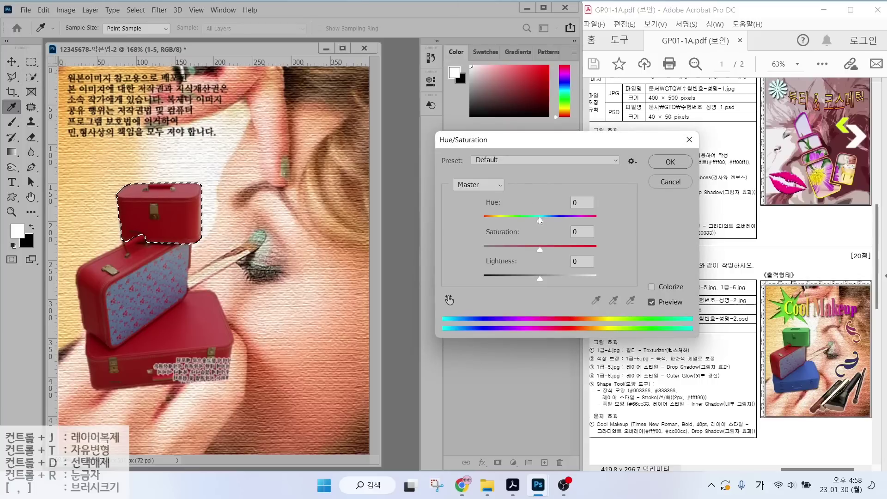
{"action": "left_click_drag", "start_coordinate": [539, 216], "coordinate": [588, 220]}
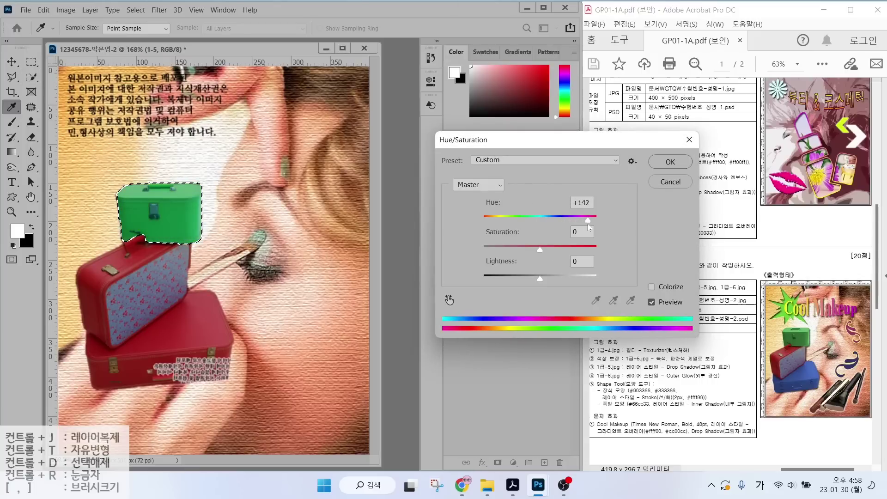
{"action": "left_click", "coordinate": [582, 202]}
{"action": "type", "text": "110"}
{"action": "left_click", "coordinate": [670, 162]}
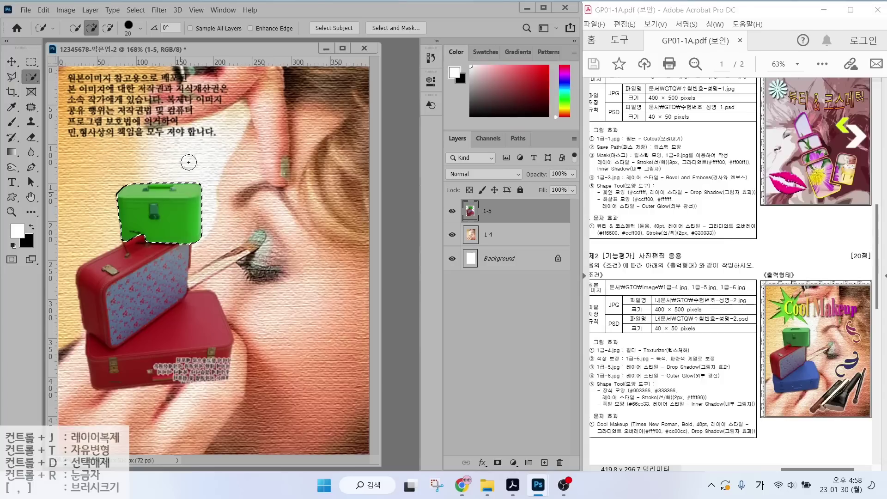
{"action": "key", "text": "ctrl+d"}
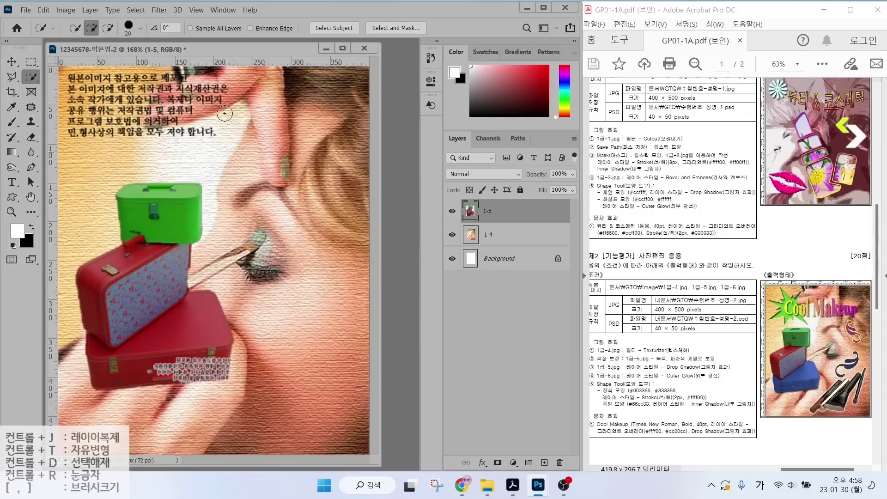
{"action": "left_click", "coordinate": [136, 10]}
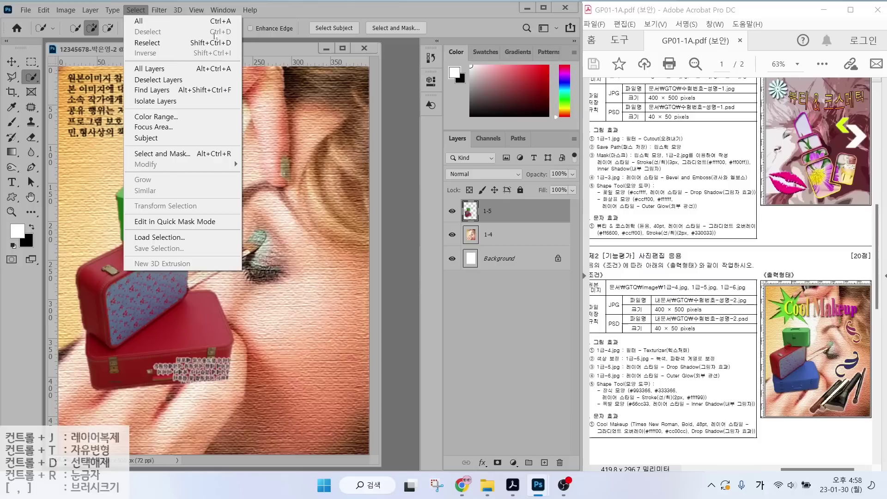
Quick-select the bottom red suitcase.
{"action": "left_click", "coordinate": [290, 17]}
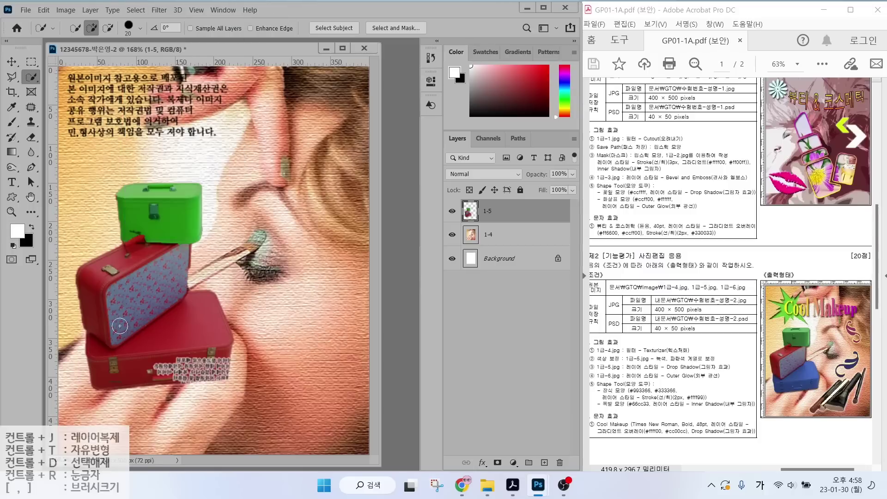
{"action": "right_click", "coordinate": [36, 78]}
{"action": "left_click", "coordinate": [86, 88]}
{"action": "mouse_move", "coordinate": [202, 328]}
{"action": "left_mouse_down"}
{"action": "mouse_move", "coordinate": [212, 303]}
{"action": "mouse_move", "coordinate": [152, 360]}
{"action": "mouse_move", "coordinate": [111, 372]}
{"action": "mouse_move", "coordinate": [233, 356]}
{"action": "left_mouse_up"}
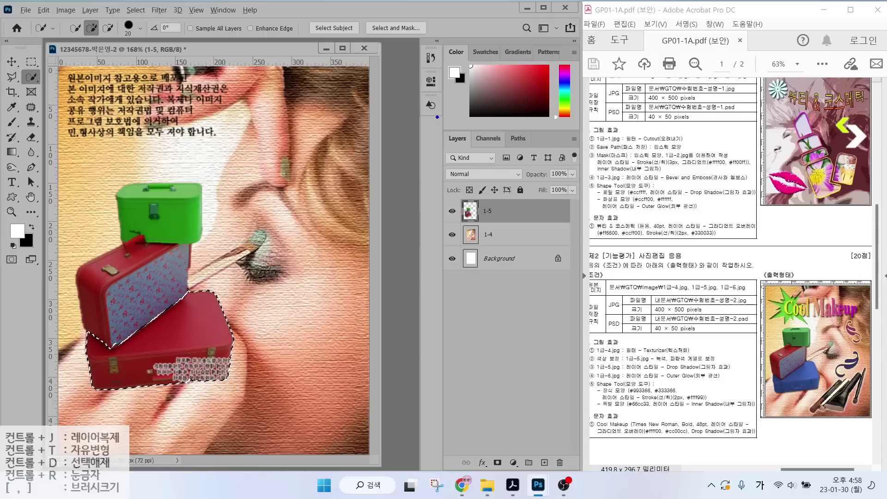
{"action": "mouse_move", "coordinate": [429, 116]}
{"action": "left_mouse_down"}
{"action": "mouse_move", "coordinate": [586, 426]}
{"action": "mouse_move", "coordinate": [598, 478]}
{"action": "left_mouse_up"}
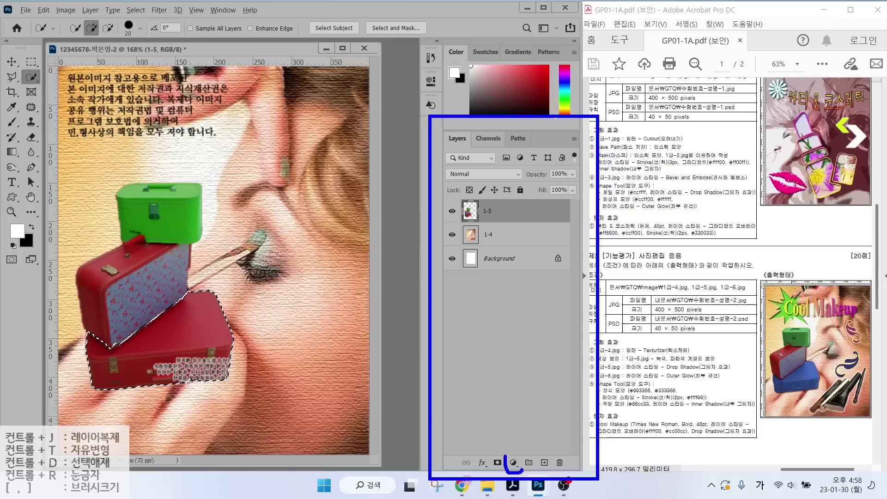
{"action": "left_click_drag", "start_coordinate": [550, 422], "coordinate": [515, 457]}
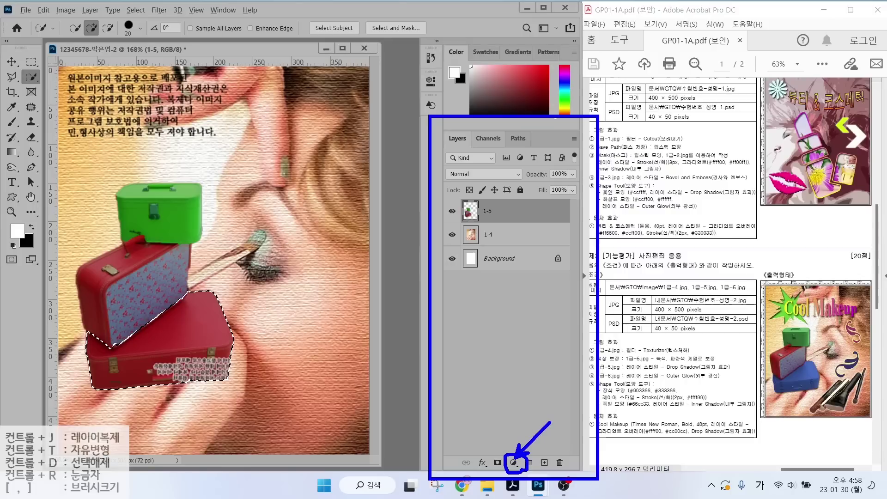
{"action": "key", "text": "Escape"}
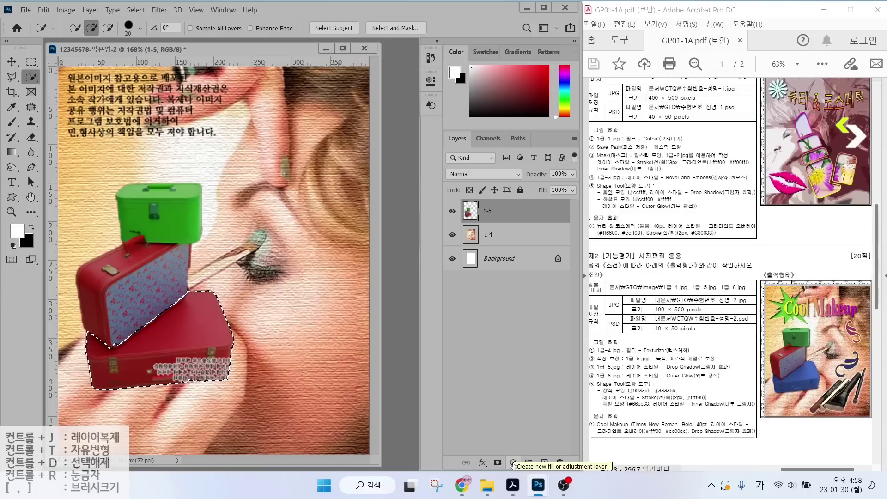
Add a Hue/Saturation adjustment layer with hue -108 to turn the bottom suitcase blue.
{"action": "left_click", "coordinate": [513, 463]}
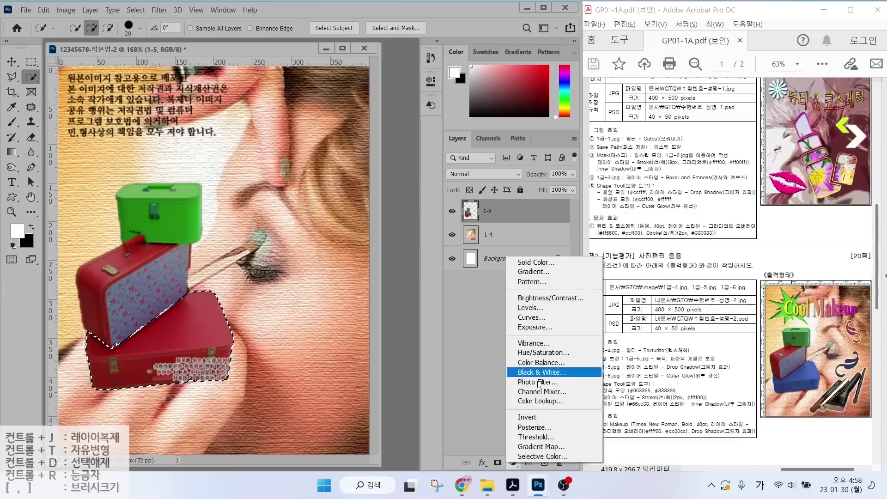
{"action": "left_click", "coordinate": [538, 354]}
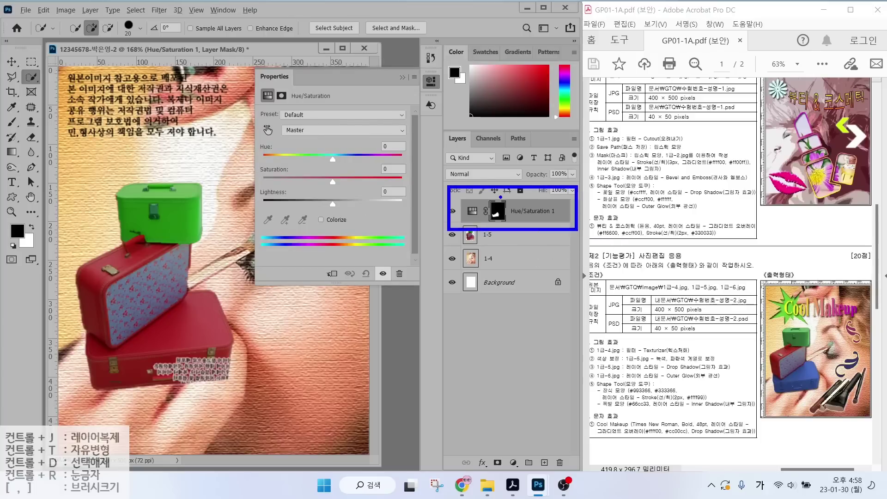
{"action": "left_click_drag", "start_coordinate": [333, 160], "coordinate": [284, 159]}
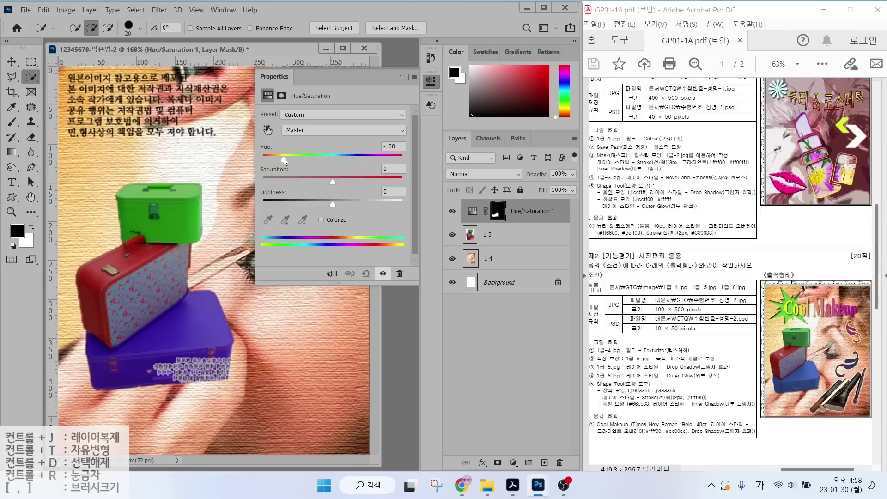
{"action": "left_click", "coordinate": [451, 212]}
{"action": "left_click", "coordinate": [451, 212]}
{"action": "left_click", "coordinate": [451, 213]}
{"action": "left_click", "coordinate": [452, 212]}
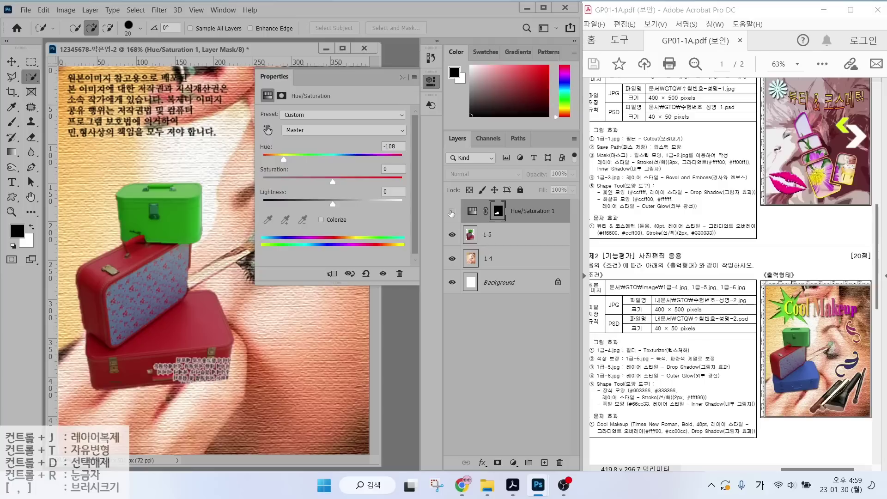
{"action": "left_click", "coordinate": [452, 211]}
{"action": "left_click", "coordinate": [452, 212]}
{"action": "left_click", "coordinate": [452, 212]}
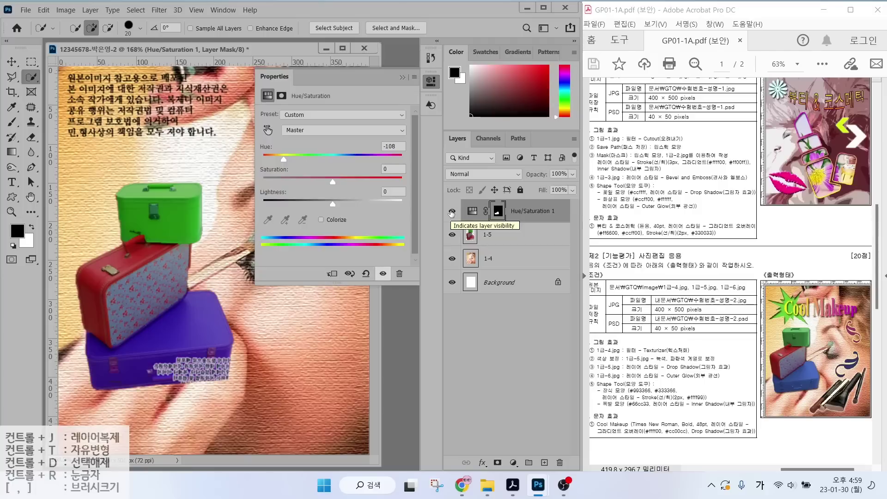
{"action": "left_click", "coordinate": [513, 213]}
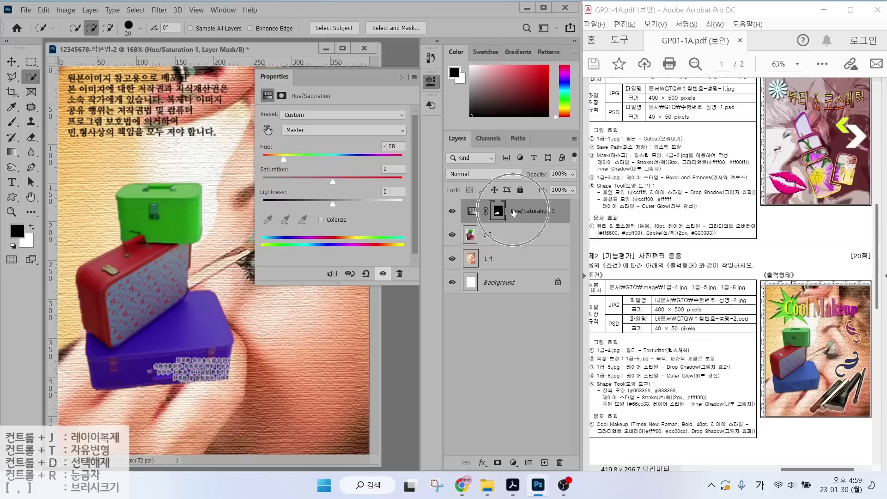
{"action": "left_click", "coordinate": [434, 81]}
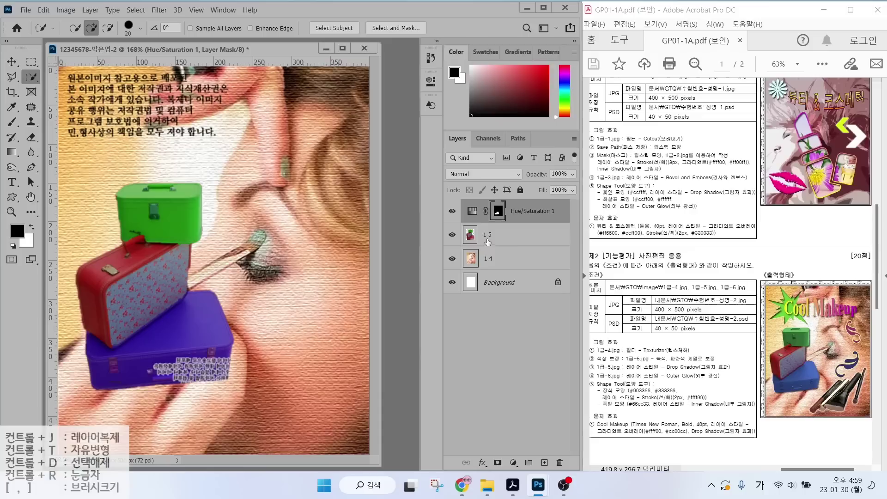
Give the suitcase layer 1-5 a Drop Shadow effect.
{"action": "key", "text": "x"}
{"action": "left_click", "coordinate": [488, 240]}
{"action": "left_click", "coordinate": [483, 463]}
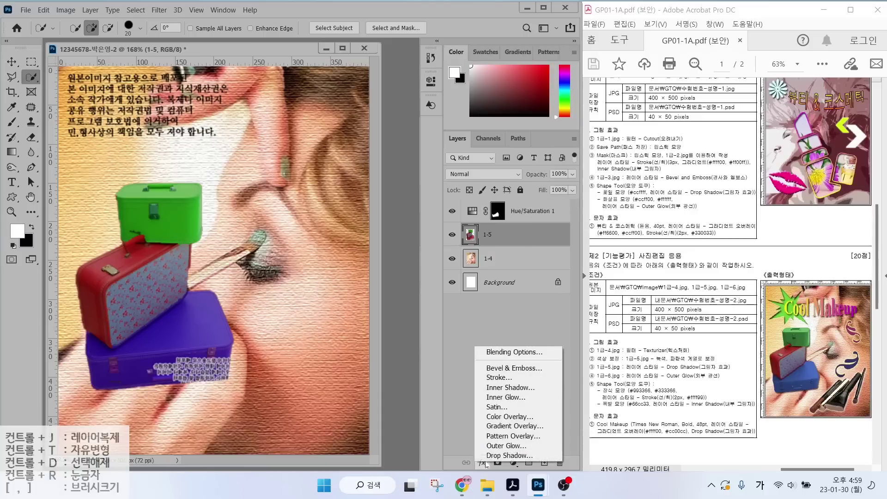
{"action": "key", "text": "Escape"}
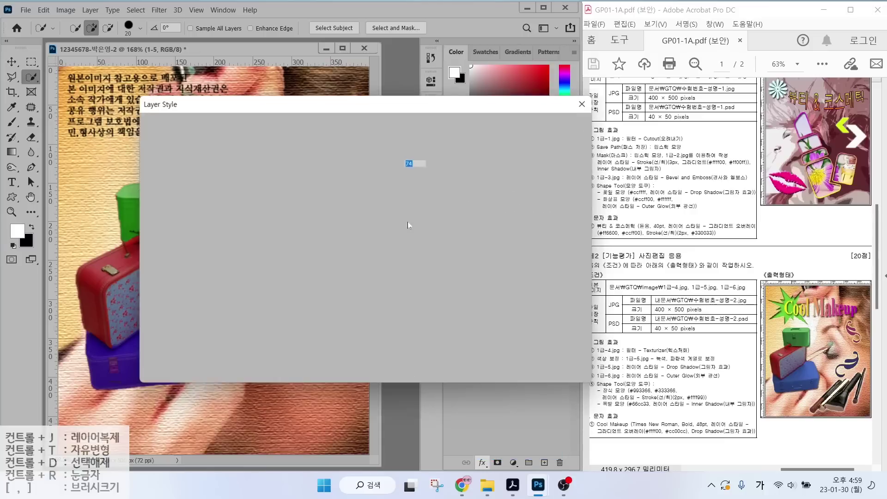
{"action": "left_click", "coordinate": [545, 134]}
Open 1급-6.jpg and select the cosmetic brushes, including the thin left brush.
{"action": "key", "text": "ctrl+o"}
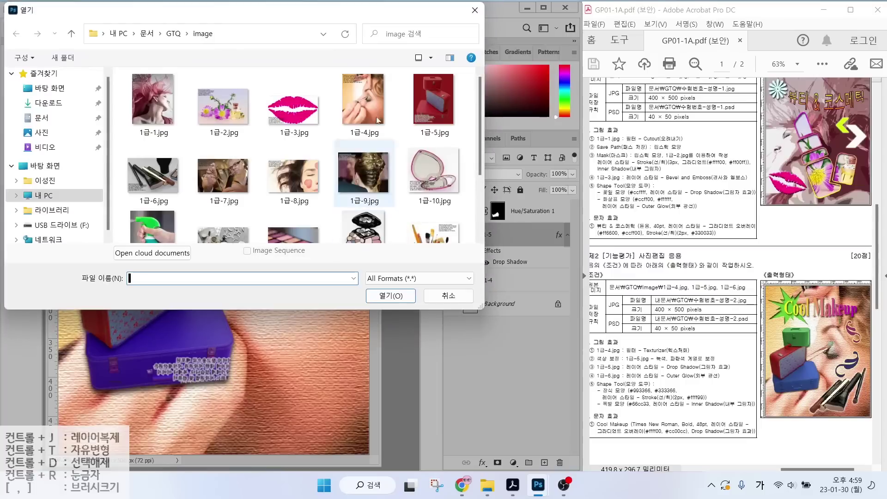
{"action": "key", "text": "Escape"}
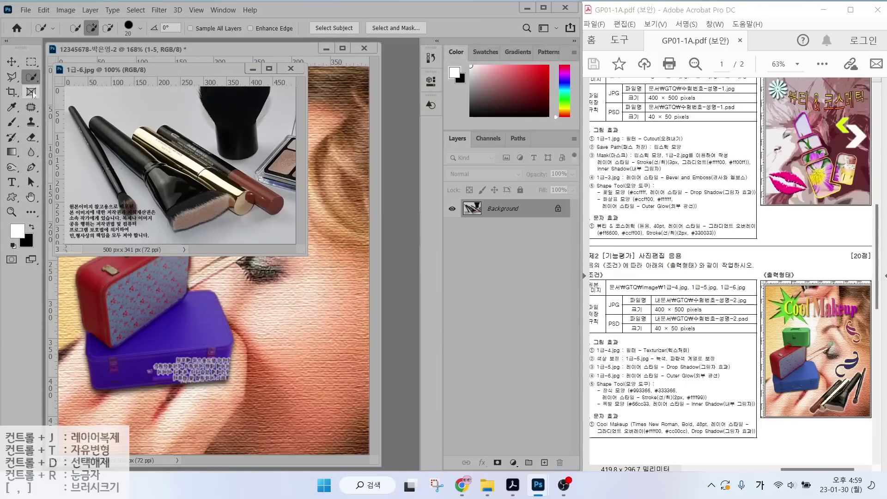
{"action": "right_click", "coordinate": [31, 77]}
{"action": "left_click", "coordinate": [69, 77]}
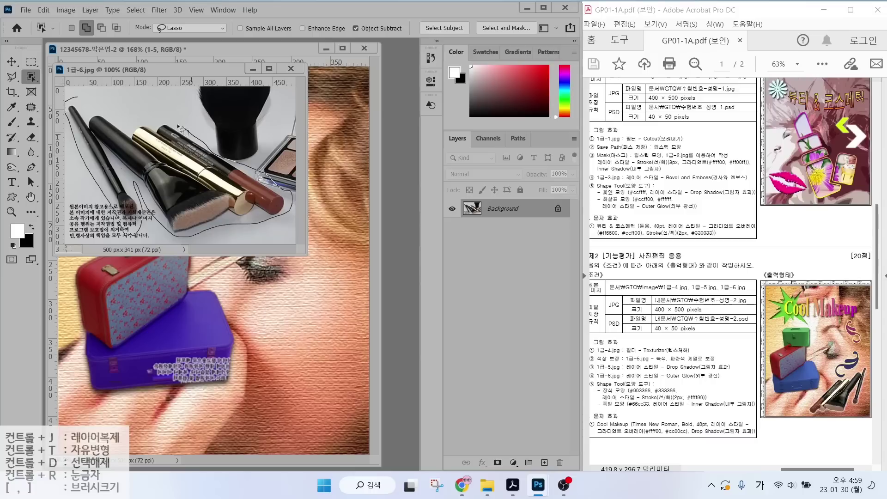
{"action": "left_click_drag", "start_coordinate": [85, 99], "coordinate": [84, 98]}
{"action": "right_click", "coordinate": [31, 77]}
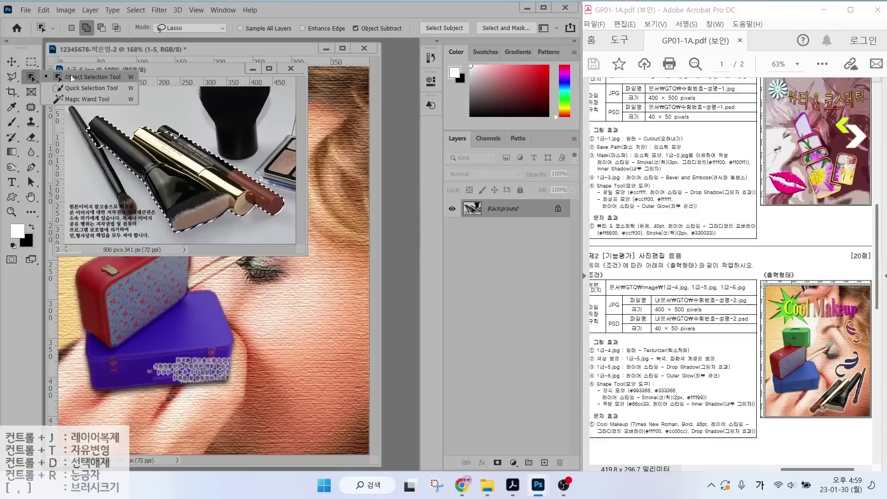
{"action": "left_click", "coordinate": [69, 88]}
{"action": "key", "text": "bracketleft"}
{"action": "key", "text": "bracketleft"}
{"action": "key", "text": "bracketleft"}
{"action": "mouse_move", "coordinate": [72, 110]}
{"action": "left_mouse_down"}
{"action": "mouse_move", "coordinate": [157, 250]}
{"action": "mouse_move", "coordinate": [213, 304]}
{"action": "mouse_move", "coordinate": [233, 298]}
{"action": "left_mouse_up"}
Move the selected brushes into the composite as a layer named 1-6.
{"action": "key", "text": "v"}
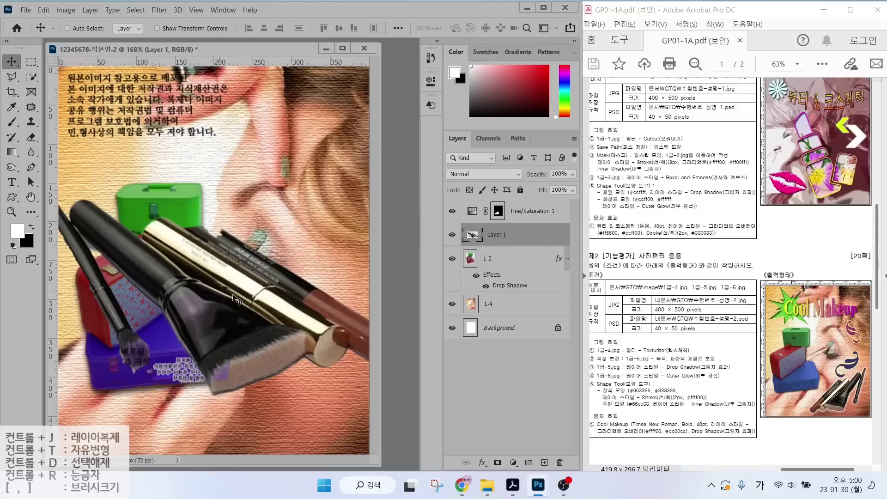
{"action": "double_click", "coordinate": [494, 235]}
{"action": "type", "text": "1-6"}
{"action": "key", "text": "Return"}
Shrink the brushes to about 44%, flip and tilt them at the bottom right, above the hue adjustment.
{"action": "key", "text": "ctrl+t"}
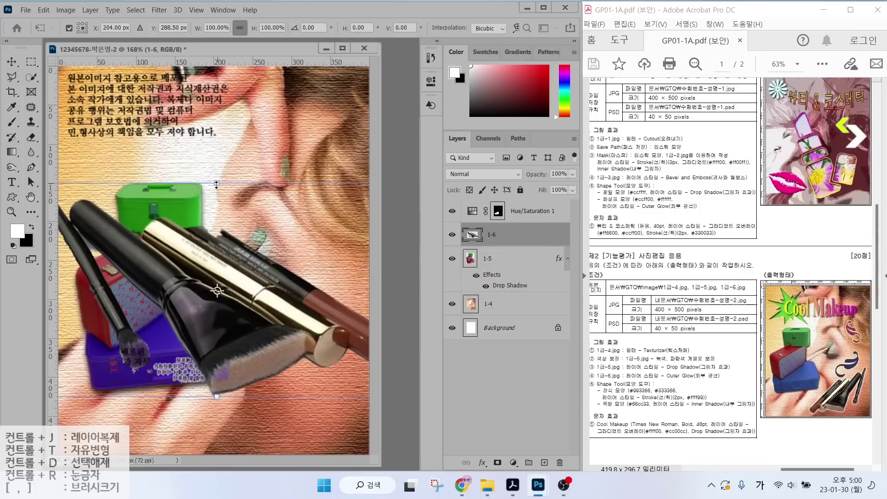
{"action": "left_click_drag", "start_coordinate": [216, 185], "coordinate": [203, 308]}
{"action": "right_click", "coordinate": [194, 347]}
{"action": "left_click", "coordinate": [206, 337]}
{"action": "left_click_drag", "start_coordinate": [253, 396], "coordinate": [292, 427]}
{"action": "left_click_drag", "start_coordinate": [197, 401], "coordinate": [203, 415]}
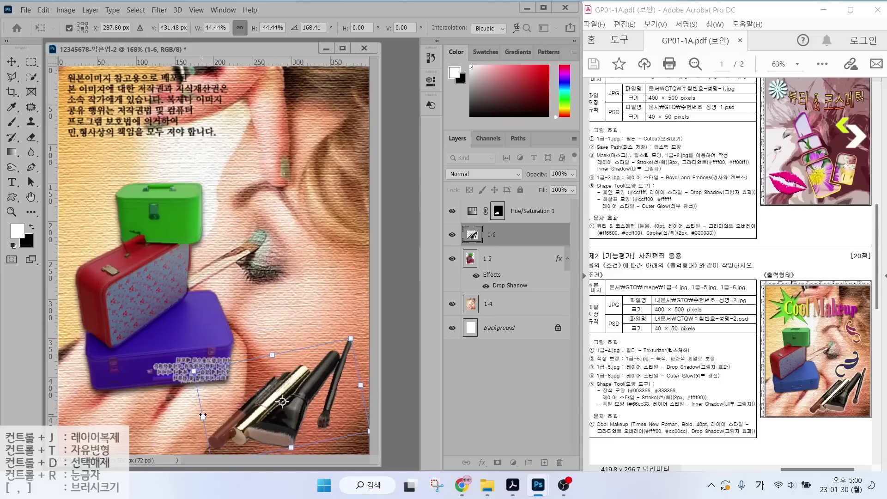
{"action": "key", "text": "Return"}
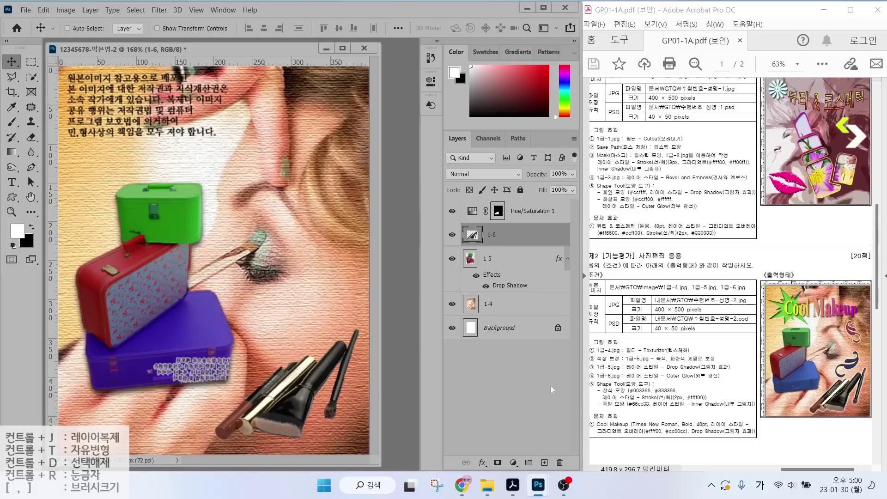
{"action": "left_click_drag", "start_coordinate": [509, 234], "coordinate": [520, 207]}
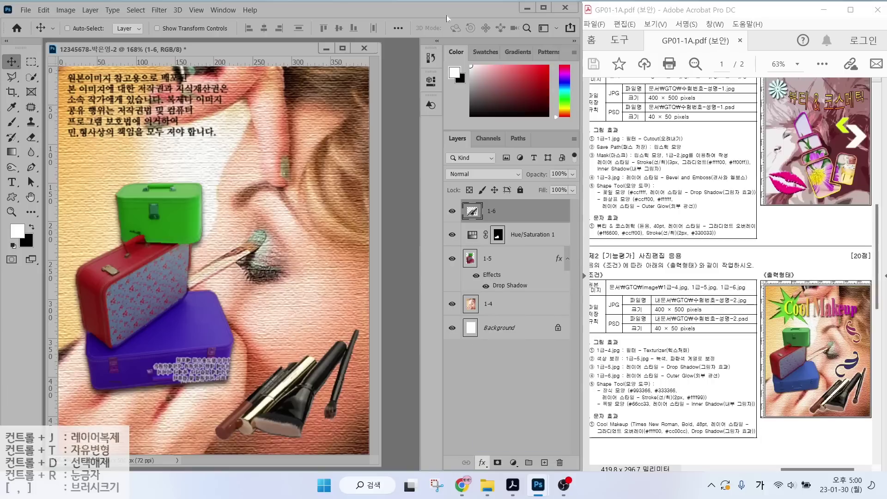
Apply an Outer Glow layer style to the brushes layer 1-6.
{"action": "double_click", "coordinate": [522, 210]}
{"action": "left_click", "coordinate": [577, 129]}
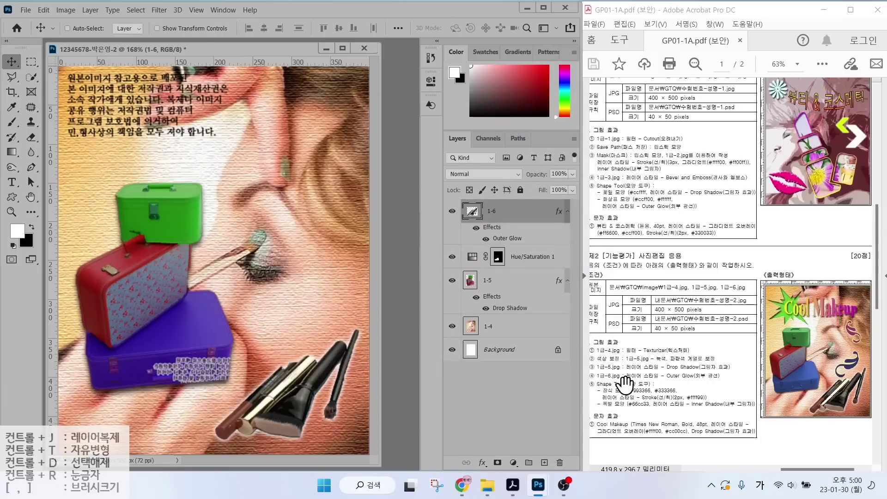
{"action": "left_click", "coordinate": [11, 198]}
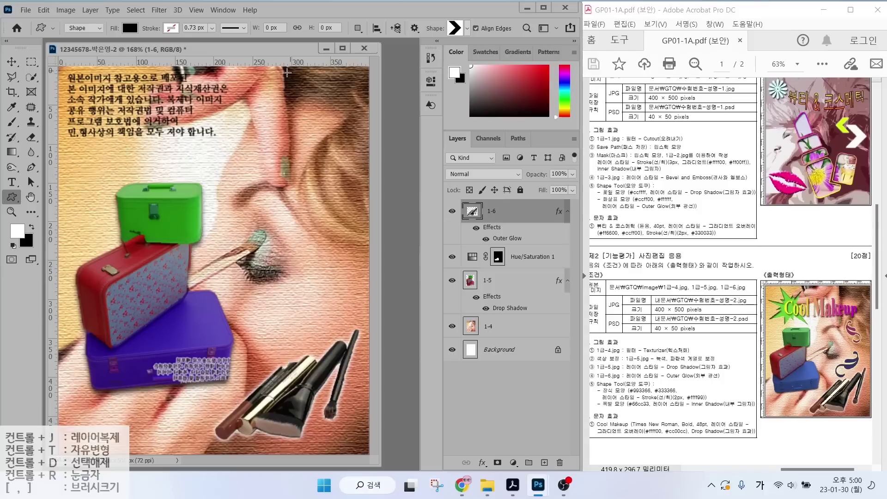
Draw the Leaf Ornament 2 swirl custom shape beside the eye.
{"action": "left_click", "coordinate": [464, 29]}
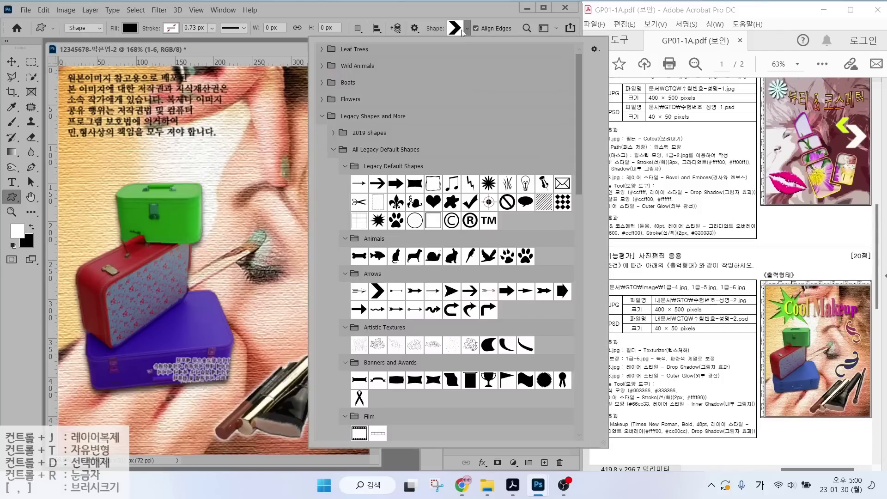
{"action": "scroll", "coordinate": [496, 263], "scroll_direction": "down", "scroll_amount": 6}
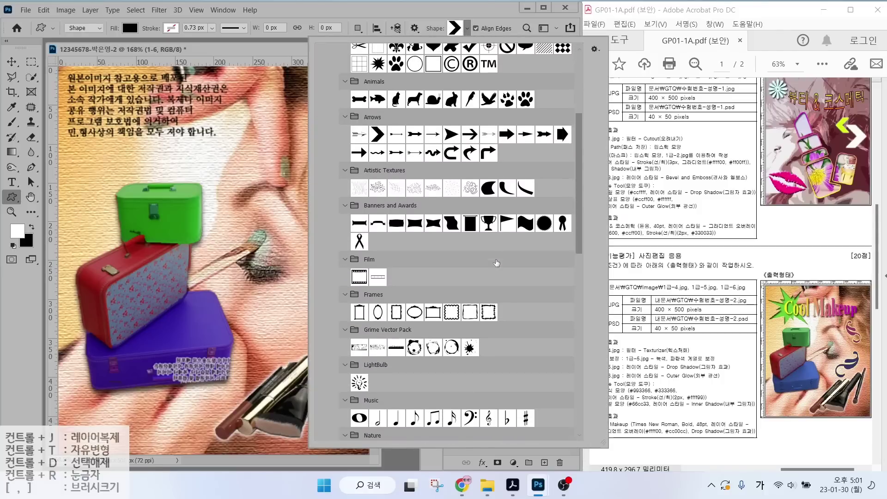
{"action": "scroll", "coordinate": [496, 263], "scroll_direction": "down", "scroll_amount": 4}
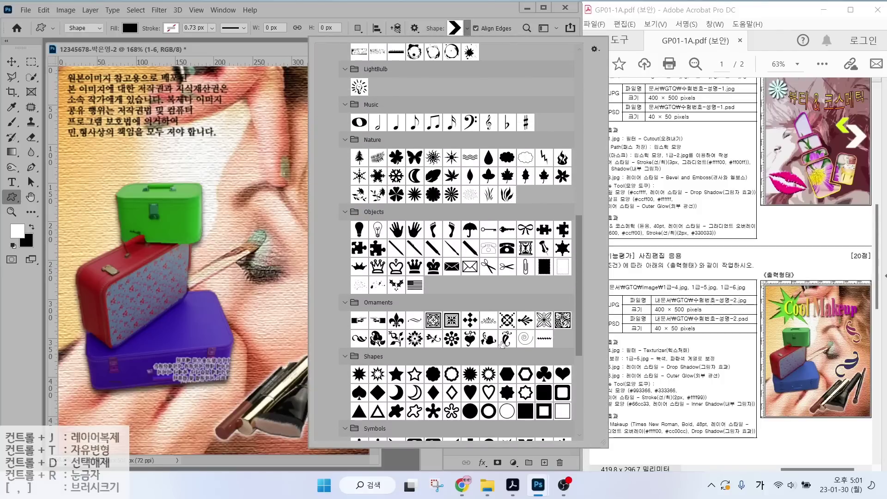
{"action": "double_click", "coordinate": [359, 339]}
{"action": "left_click_drag", "start_coordinate": [249, 282], "coordinate": [355, 336]}
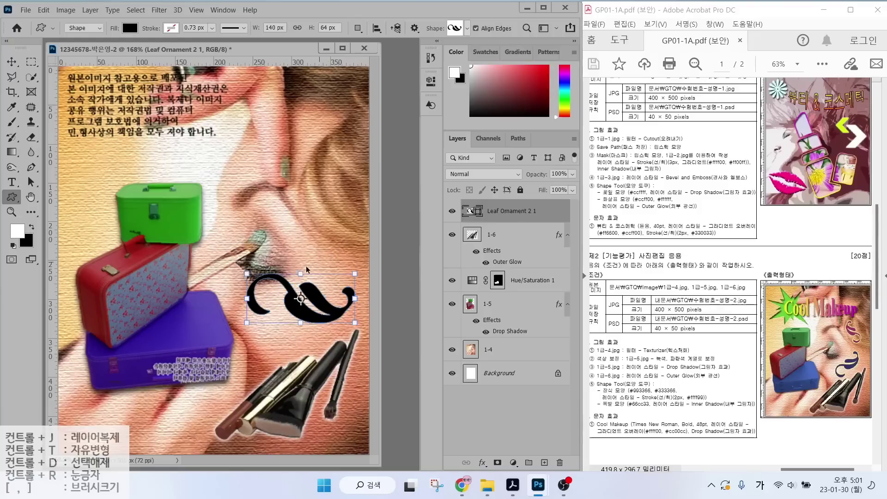
Rotate the ornament counterclockwise and shrink it slightly to the right.
{"action": "key", "text": "ctrl+t"}
{"action": "left_click_drag", "start_coordinate": [286, 237], "coordinate": [261, 250]}
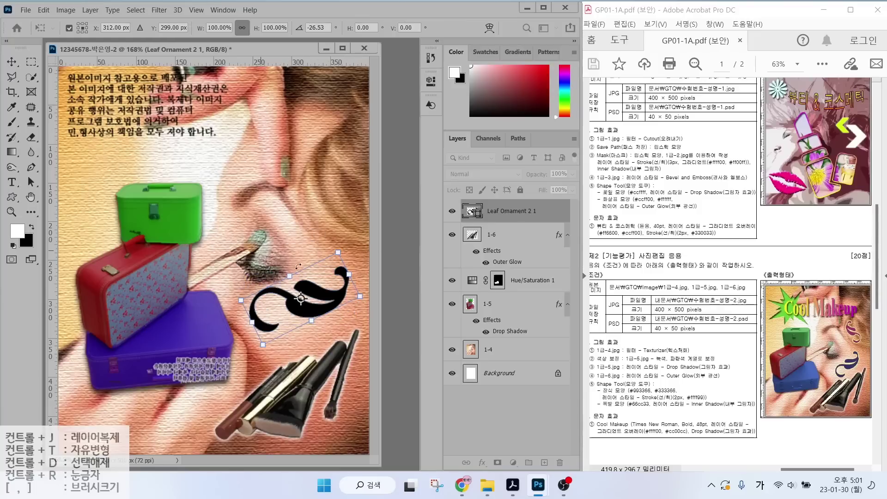
{"action": "left_click_drag", "start_coordinate": [334, 239], "coordinate": [313, 275]}
{"action": "left_click_drag", "start_coordinate": [308, 307], "coordinate": [333, 312]}
{"action": "left_click_drag", "start_coordinate": [342, 272], "coordinate": [327, 316]}
{"action": "key", "text": "Return"}
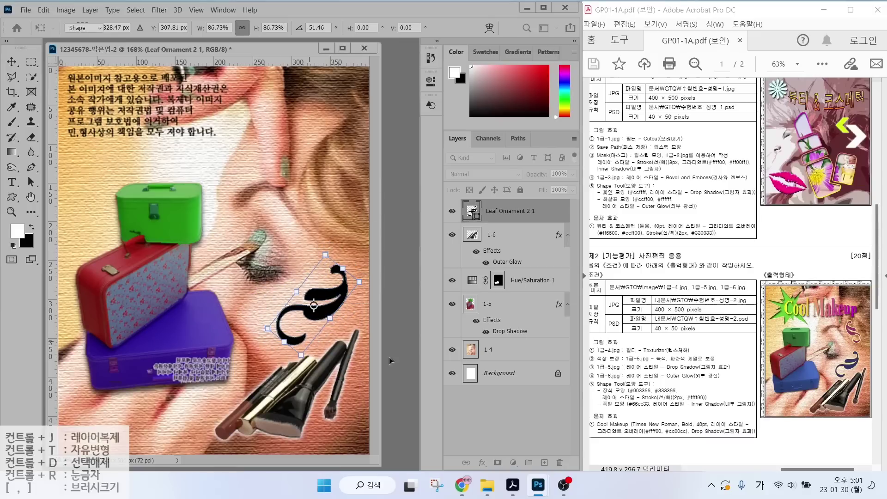
Fill the ornament with #333366, add an Outer Glow, and duplicate its layer.
{"action": "double_click", "coordinate": [471, 210]}
{"action": "type", "text": "333366"}
{"action": "key", "text": "Return"}
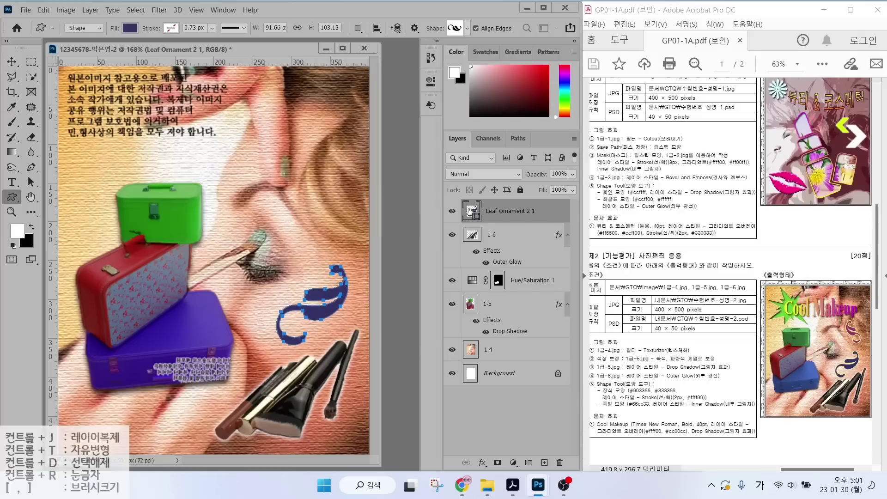
{"action": "left_click", "coordinate": [482, 462]}
{"action": "left_click", "coordinate": [483, 438]}
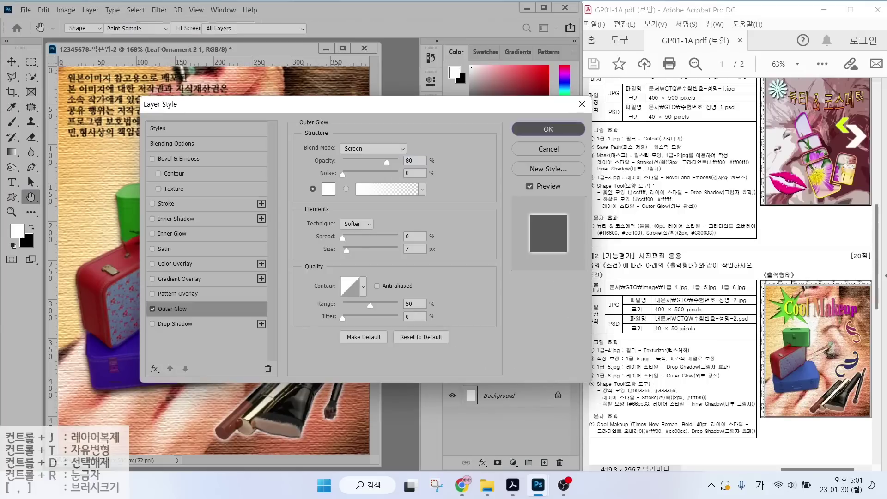
{"action": "key", "text": "Return"}
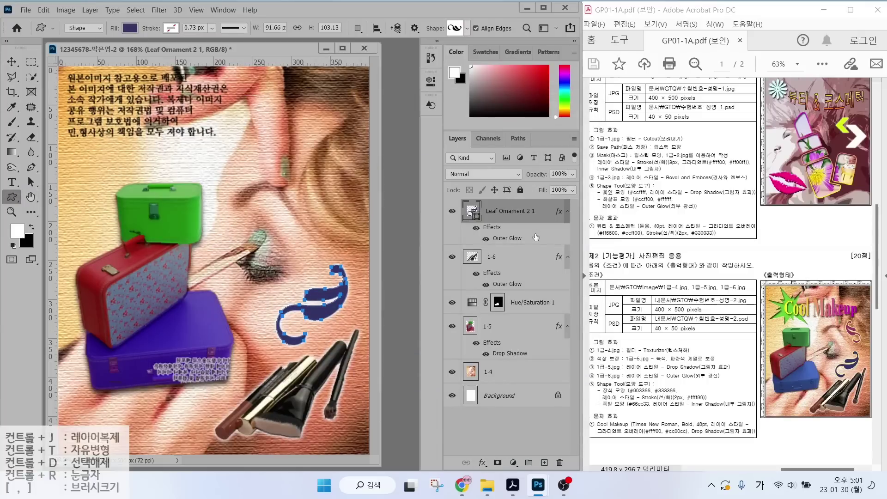
{"action": "key", "text": "ctrl+j"}
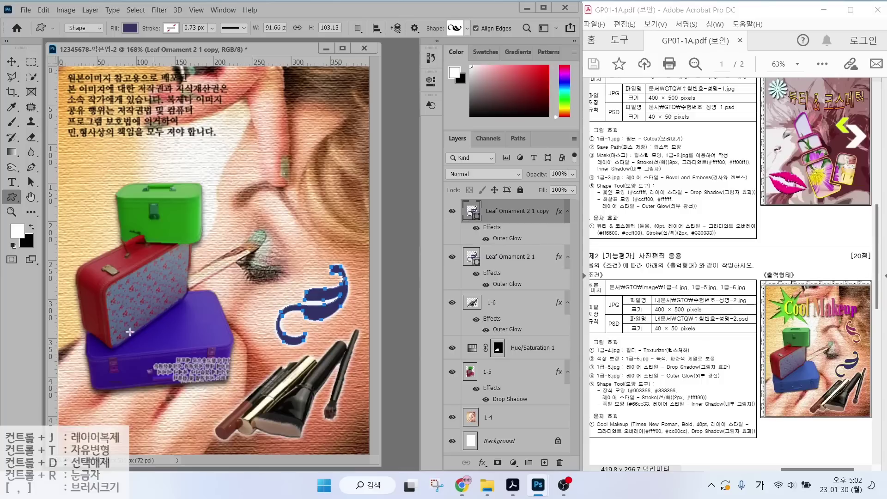
Move the ornament copy up, shrink it, flip it horizontally, rotate it, and recolour it magenta.
{"action": "key", "text": "ctrl+t"}
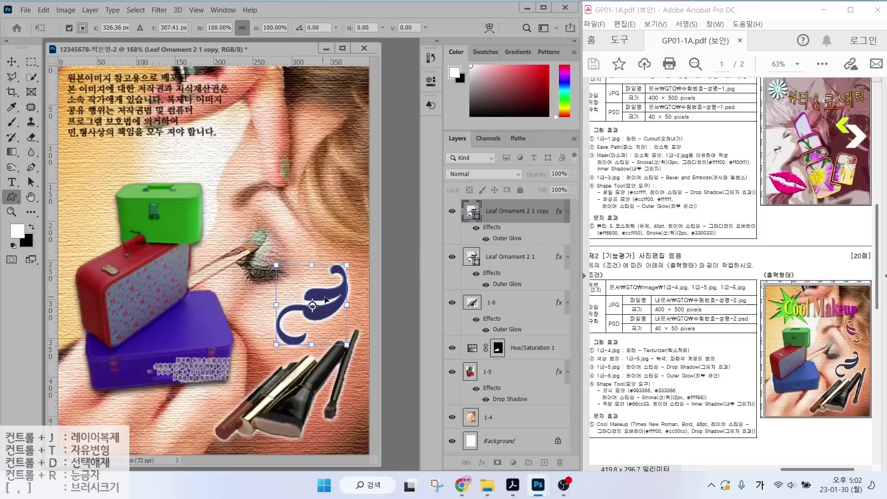
{"action": "left_click_drag", "start_coordinate": [320, 290], "coordinate": [311, 221]}
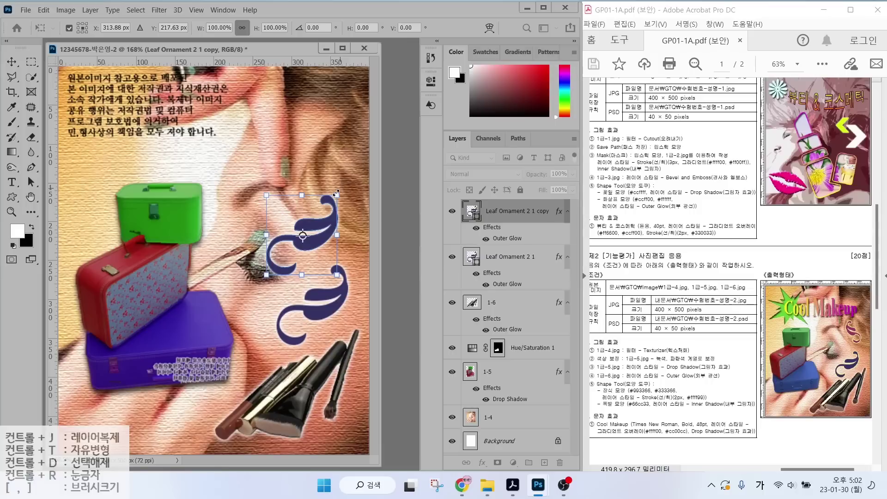
{"action": "left_click_drag", "start_coordinate": [337, 195], "coordinate": [256, 201]}
{"action": "right_click", "coordinate": [305, 232]}
{"action": "left_click", "coordinate": [339, 425]}
{"action": "left_click_drag", "start_coordinate": [329, 200], "coordinate": [251, 201]}
{"action": "left_click_drag", "start_coordinate": [289, 226], "coordinate": [322, 190]}
{"action": "left_click_drag", "start_coordinate": [356, 240], "coordinate": [350, 232]}
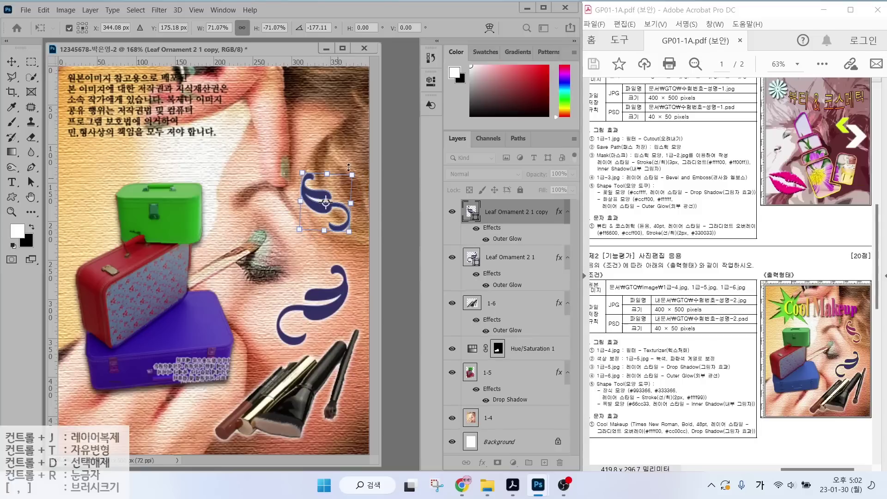
{"action": "key", "text": "Return"}
{"action": "double_click", "coordinate": [470, 212]}
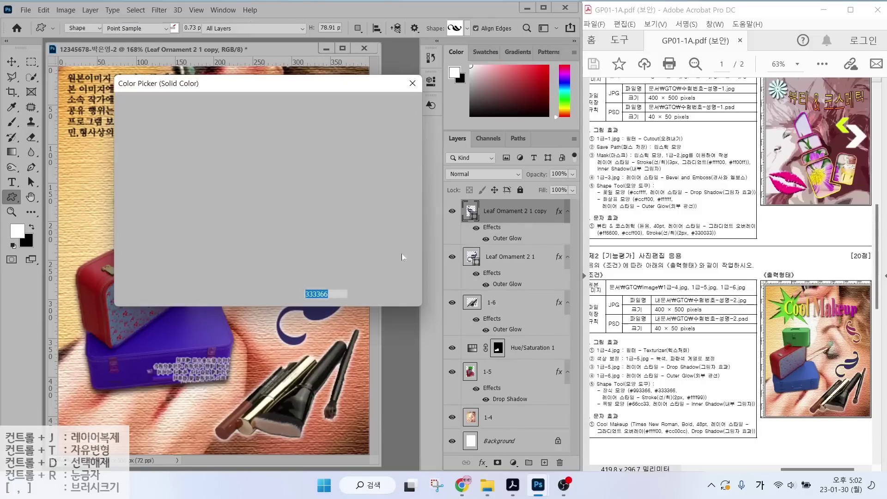
{"action": "key", "text": "Return"}
Draw a Boom starburst at the top left filled with green #66cc33.
{"action": "left_click", "coordinate": [459, 30]}
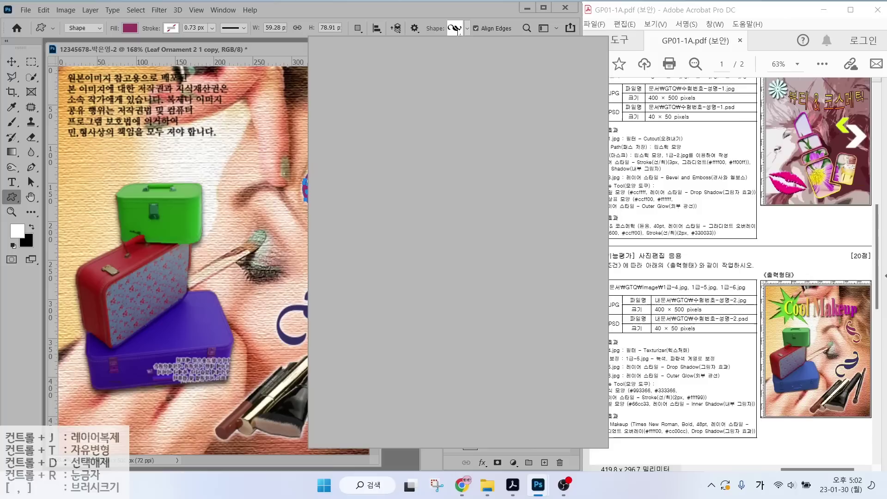
{"action": "scroll", "coordinate": [506, 269], "scroll_direction": "down", "scroll_amount": 5}
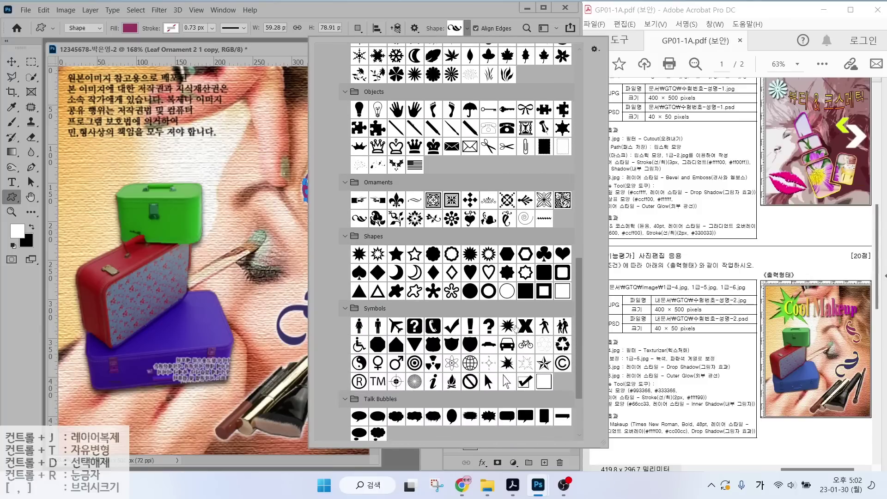
{"action": "double_click", "coordinate": [516, 327]}
{"action": "left_click_drag", "start_coordinate": [76, 74], "coordinate": [180, 174]}
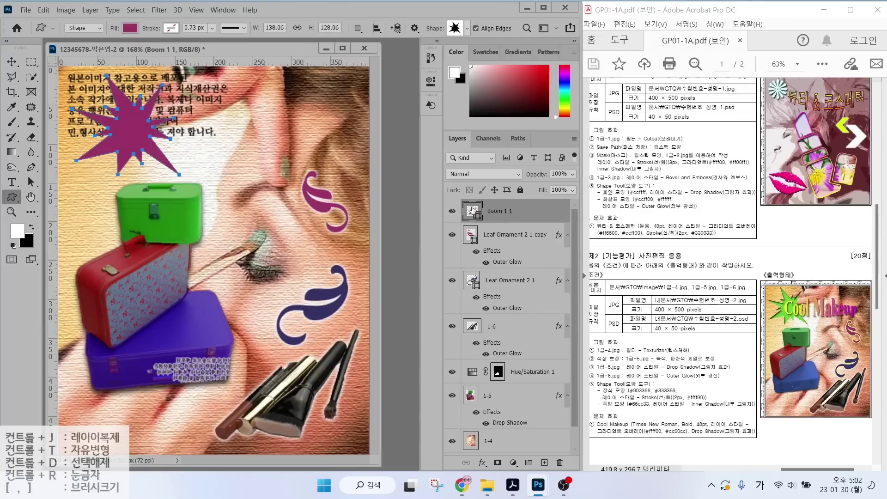
{"action": "double_click", "coordinate": [472, 210]}
{"action": "type", "text": "66cc33"}
{"action": "key", "text": "Return"}
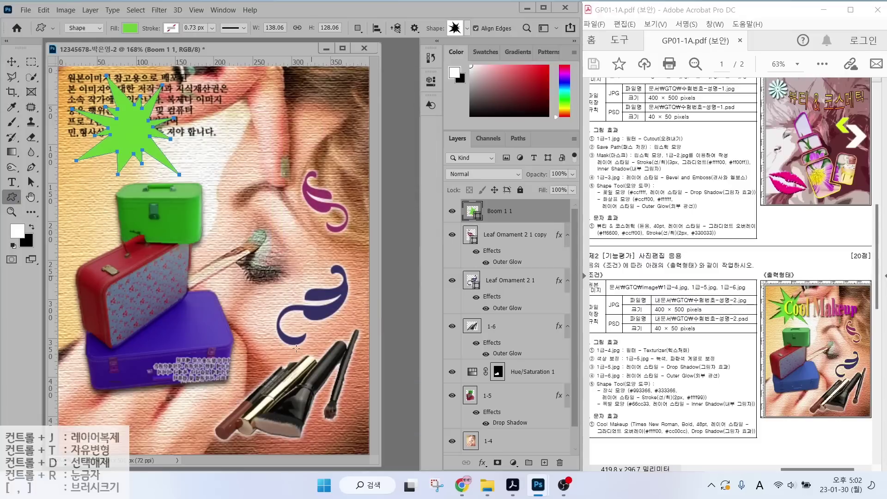
Give the starburst an Inner Shadow and nudge it slightly left.
{"action": "left_click", "coordinate": [483, 462]}
{"action": "left_click", "coordinate": [527, 400]}
{"action": "key", "text": "Return"}
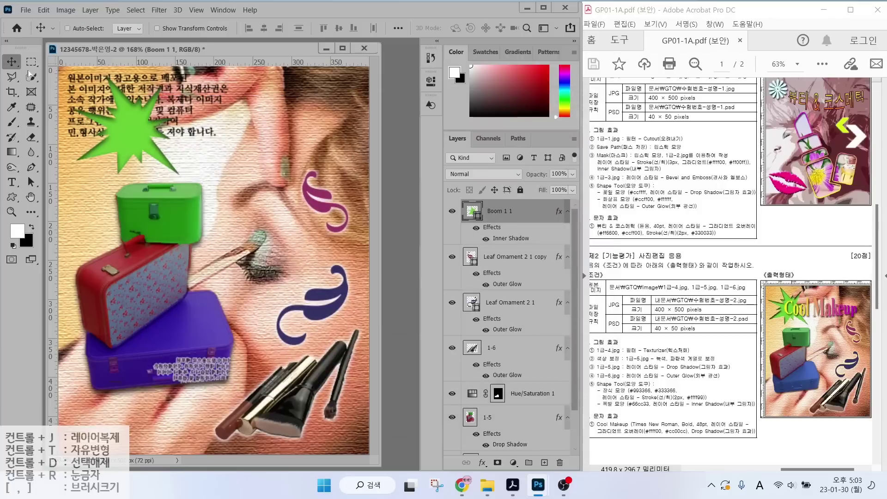
{"action": "left_click_drag", "start_coordinate": [162, 150], "coordinate": [152, 147]}
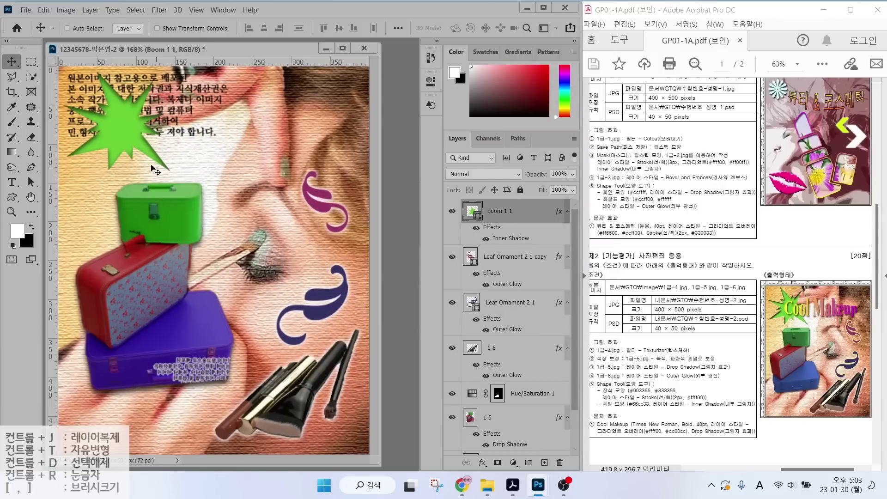
Type the title 'Cool Makeup' above the green case.
{"action": "left_click", "coordinate": [13, 185]}
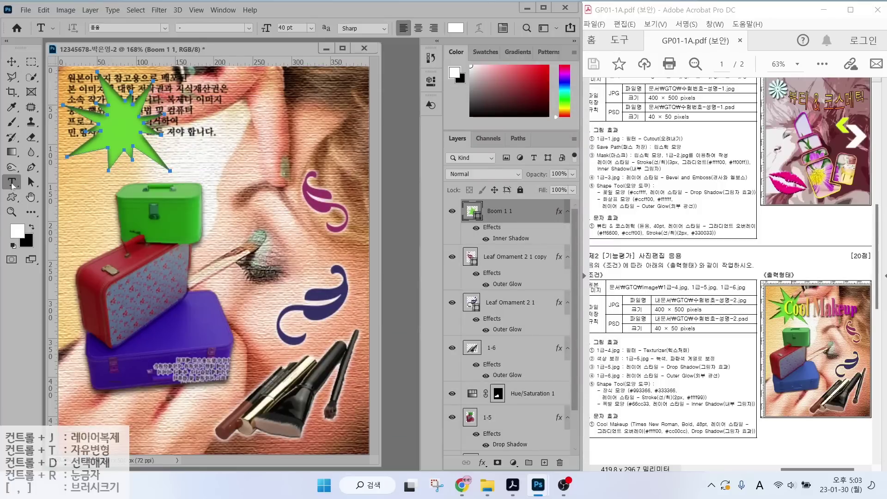
{"action": "left_click", "coordinate": [86, 177]}
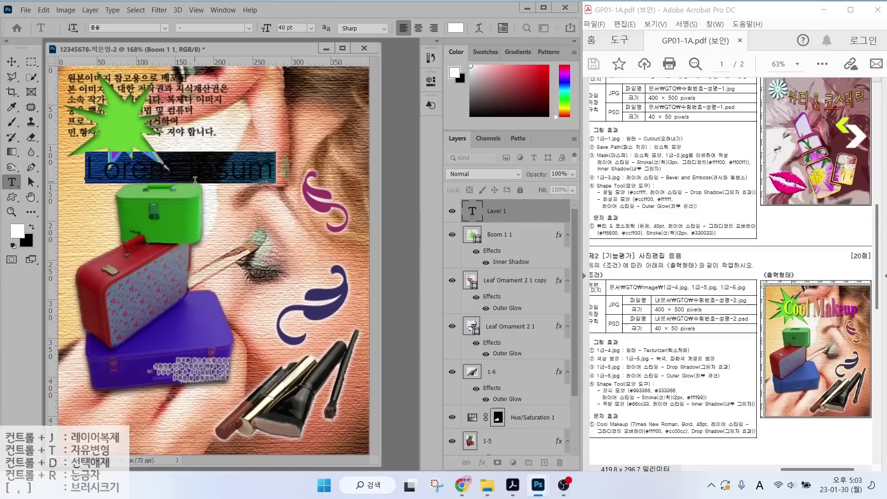
{"action": "type", "text": "Cool Mak"}
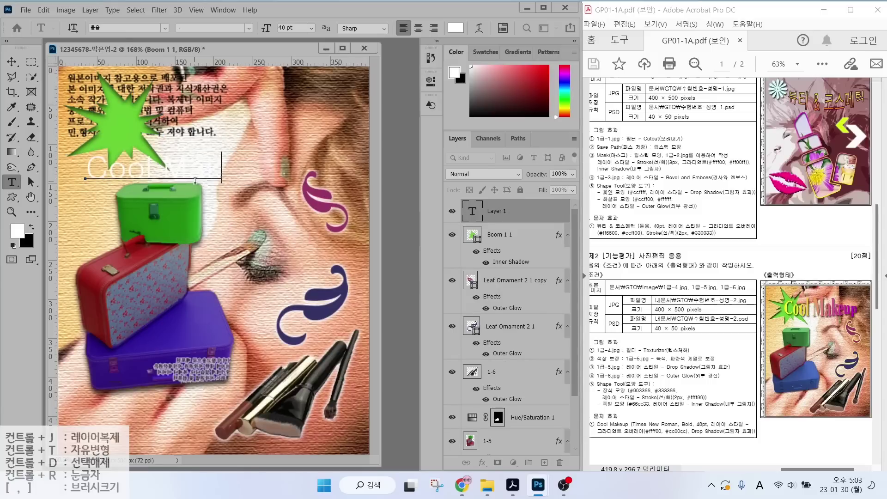
{"action": "type", "text": "eup"}
{"action": "key", "text": "ctrl+Return"}
Set the title to Times New Roman Bold at 48 pt.
{"action": "left_click", "coordinate": [165, 27]}
{"action": "left_click", "coordinate": [219, 79]}
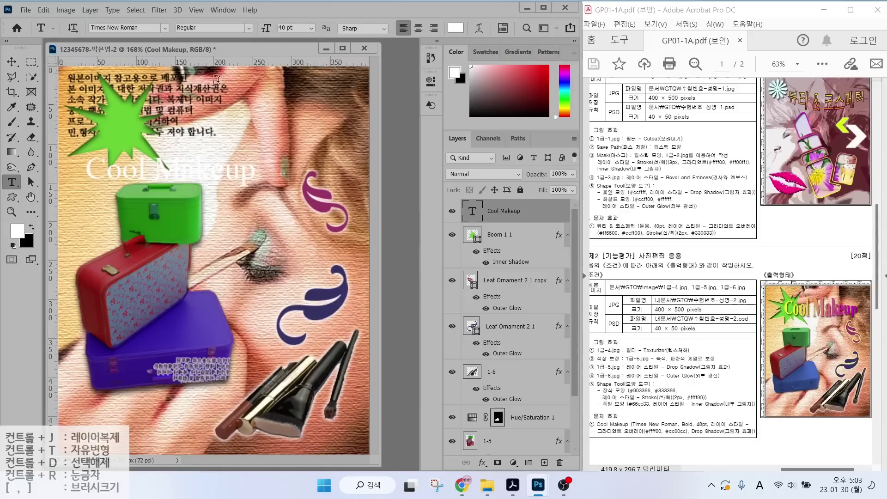
{"action": "left_click", "coordinate": [249, 28]}
{"action": "left_click", "coordinate": [208, 54]}
{"action": "left_click", "coordinate": [287, 28]}
{"action": "type", "text": "48"}
{"action": "key", "text": "Return"}
Add a yellow #ffff00 to magenta #cc00cc Gradient Overlay and a Drop Shadow to the title.
{"action": "left_click", "coordinate": [483, 463]}
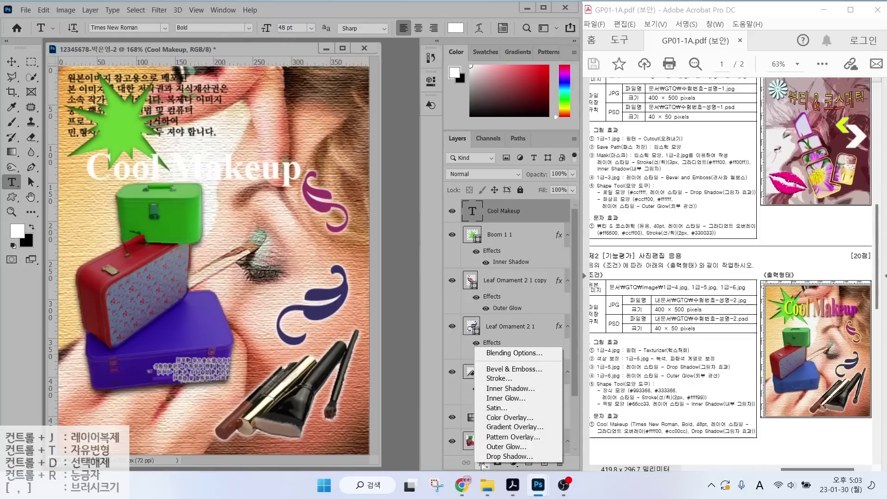
{"action": "left_click", "coordinate": [514, 427]}
{"action": "left_click", "coordinate": [353, 175]}
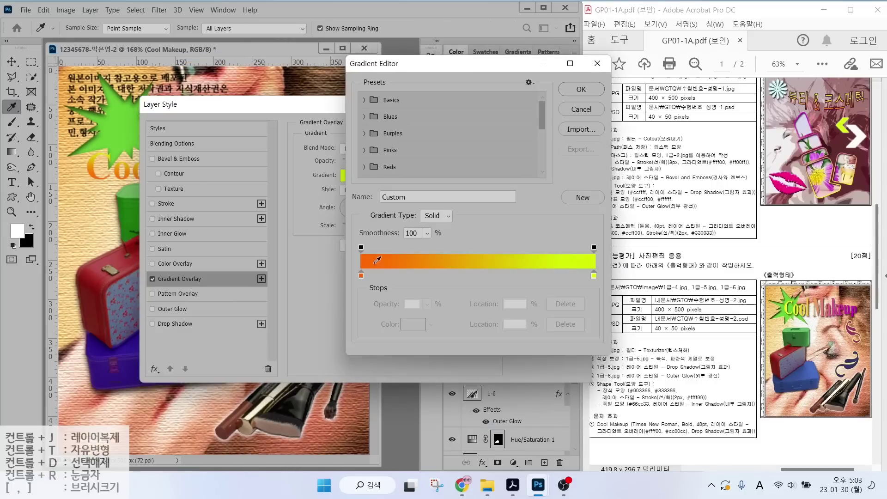
{"action": "double_click", "coordinate": [361, 275]}
{"action": "type", "text": "ffff00"}
{"action": "key", "text": "Return"}
{"action": "double_click", "coordinate": [594, 276]}
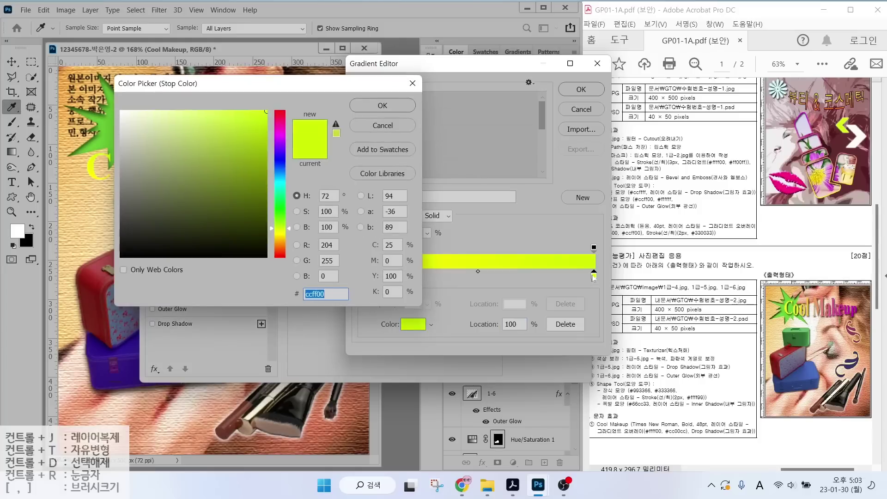
{"action": "type", "text": "cc00cc"}
{"action": "key", "text": "Return"}
{"action": "left_click", "coordinate": [582, 90]}
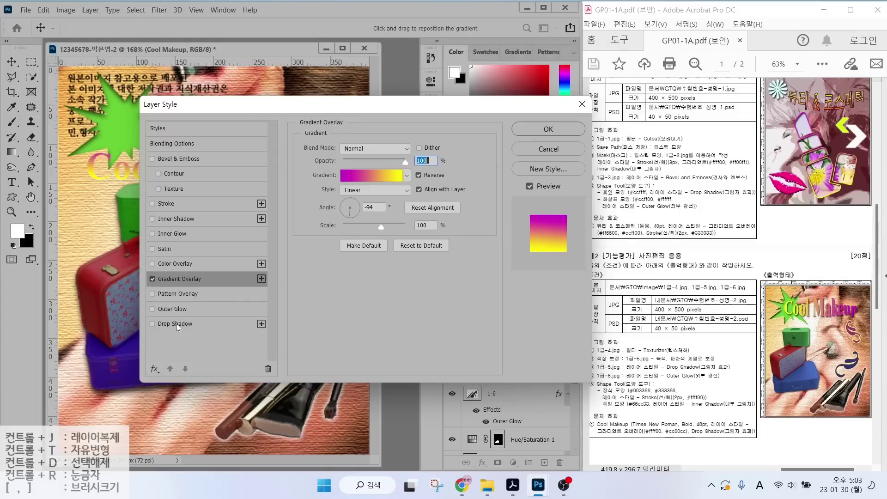
{"action": "left_click", "coordinate": [177, 324]}
{"action": "left_click", "coordinate": [549, 129]}
Move the Cool Makeup title up and right and confirm its gradient overlay.
{"action": "left_click", "coordinate": [11, 61]}
{"action": "left_click_drag", "start_coordinate": [219, 169], "coordinate": [251, 123]}
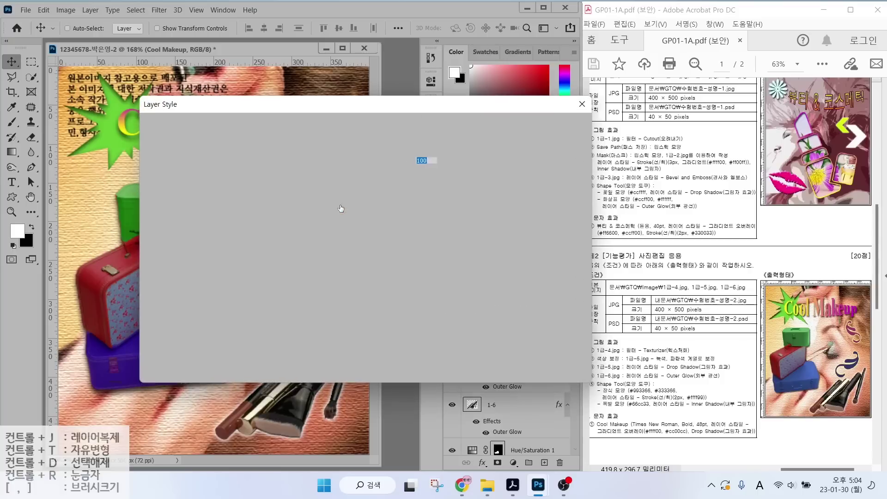
{"action": "key", "text": "alt"}
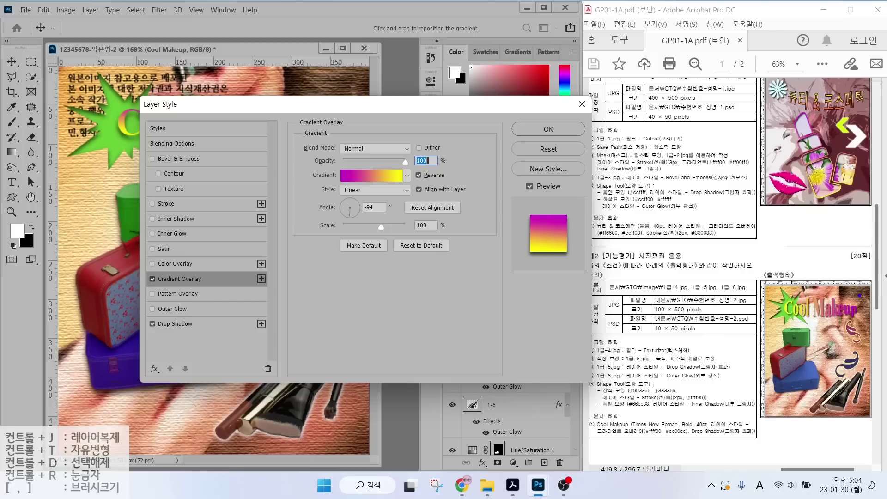
{"action": "left_click_drag", "start_coordinate": [781, 296], "coordinate": [750, 249]}
{"action": "left_click_drag", "start_coordinate": [841, 298], "coordinate": [868, 268]}
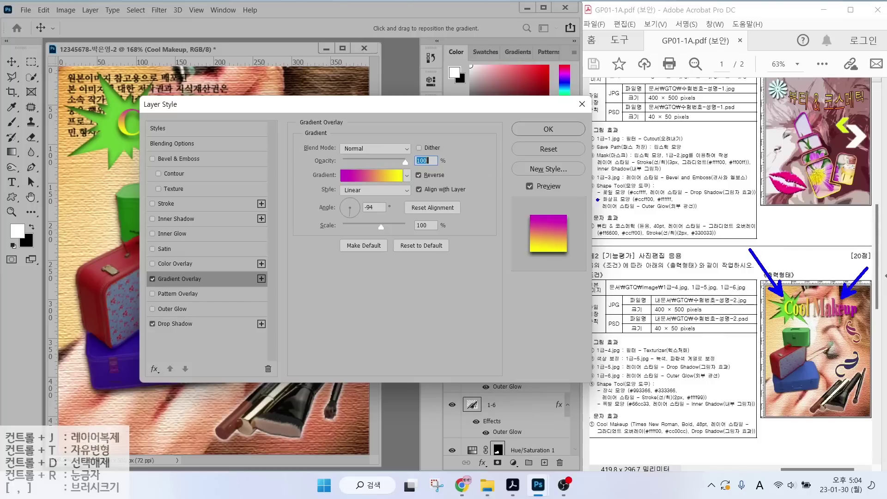
{"action": "mouse_move", "coordinate": [369, 218]}
{"action": "left_mouse_down"}
{"action": "mouse_move", "coordinate": [326, 198]}
{"action": "mouse_move", "coordinate": [370, 200]}
{"action": "mouse_move", "coordinate": [369, 219]}
{"action": "left_mouse_up"}
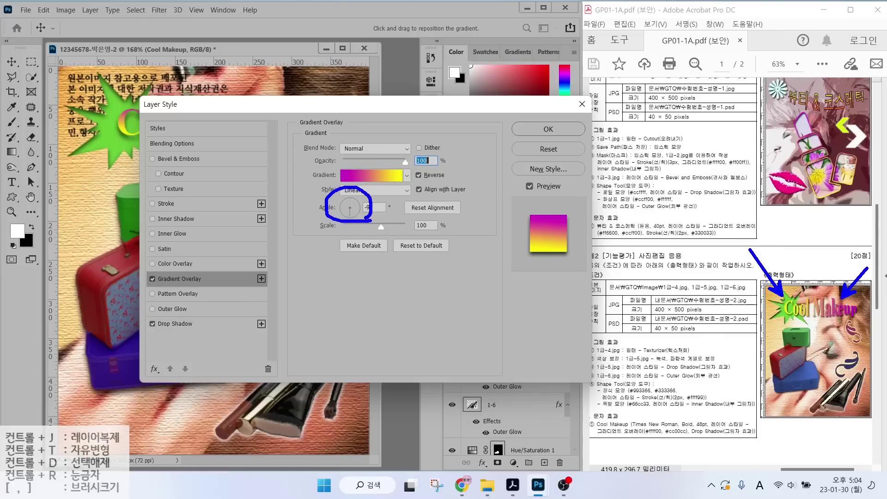
{"action": "key", "text": "Escape"}
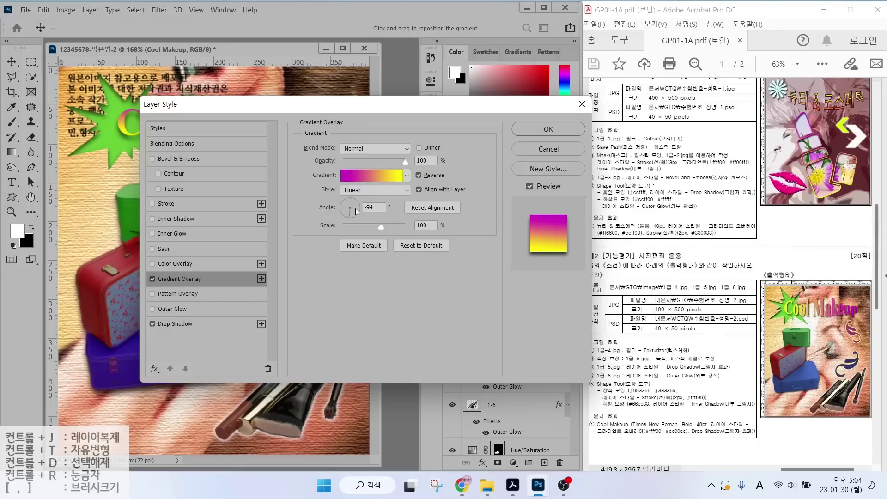
{"action": "left_click", "coordinate": [548, 129]}
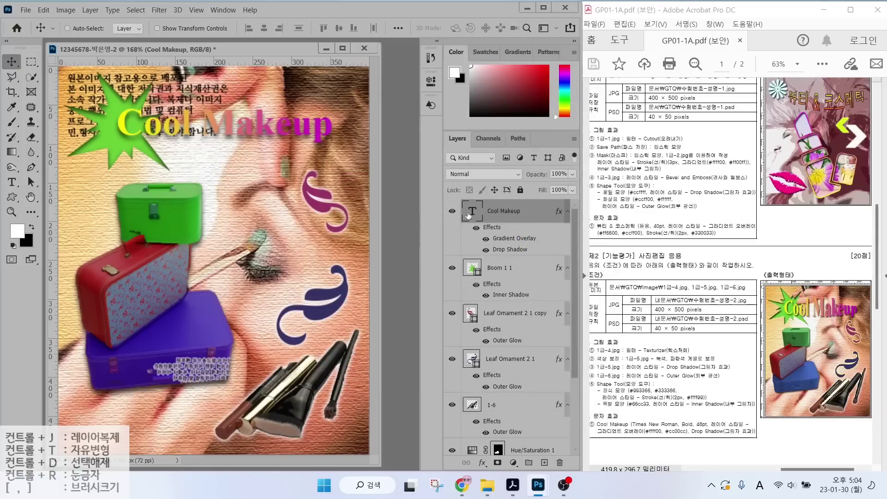
{"action": "mouse_move", "coordinate": [518, 233]}
{"action": "left_mouse_down"}
{"action": "mouse_move", "coordinate": [455, 197]}
{"action": "mouse_move", "coordinate": [513, 238]}
{"action": "left_mouse_up"}
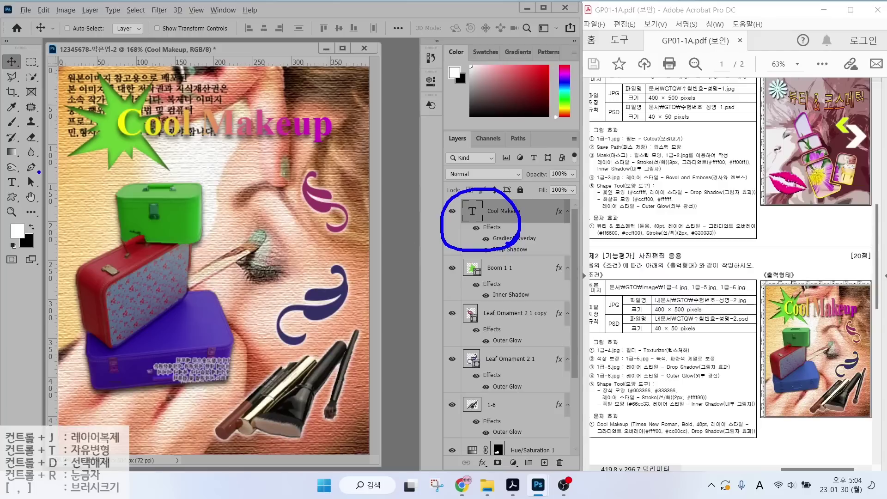
{"action": "key", "text": "Escape"}
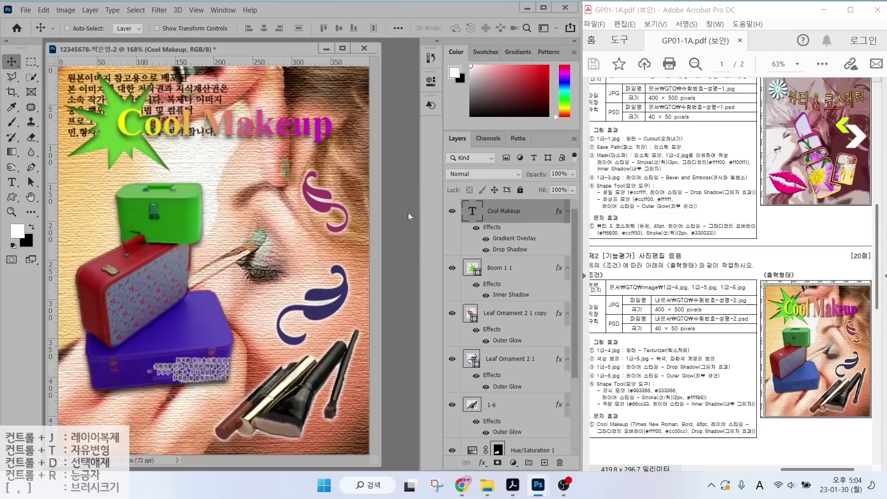
Warp the title with Bulge at a bend of +15 and nudge it slightly right.
{"action": "left_click", "coordinate": [11, 181]}
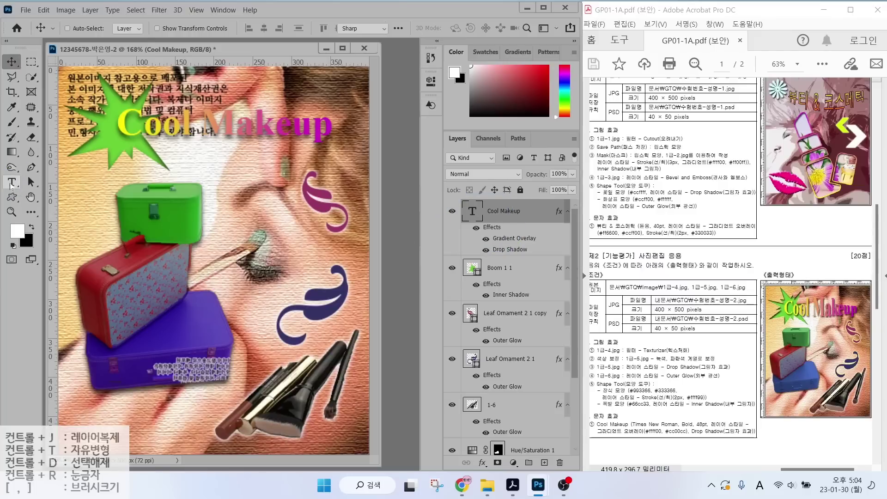
{"action": "left_click", "coordinate": [481, 28]}
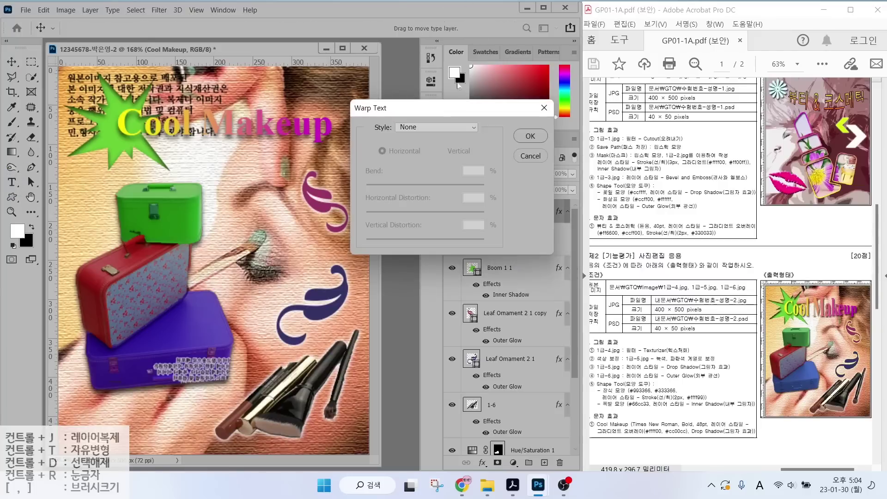
{"action": "left_click", "coordinate": [437, 129]}
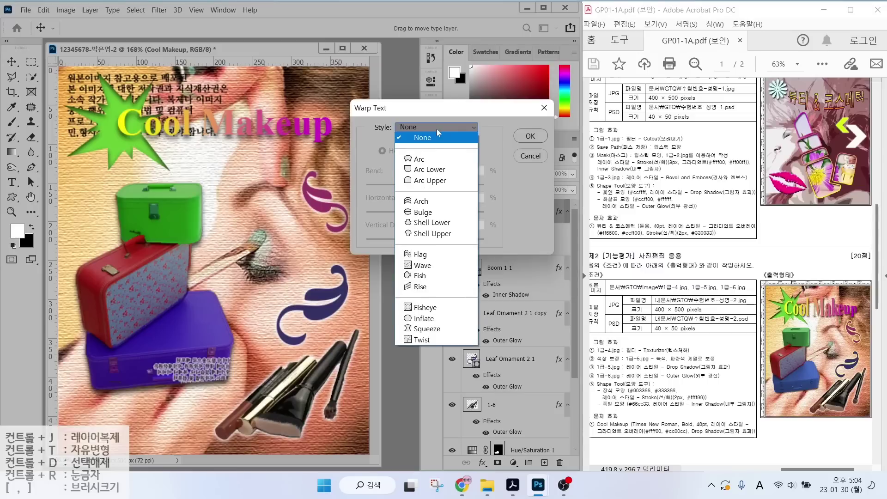
{"action": "left_click", "coordinate": [425, 212]}
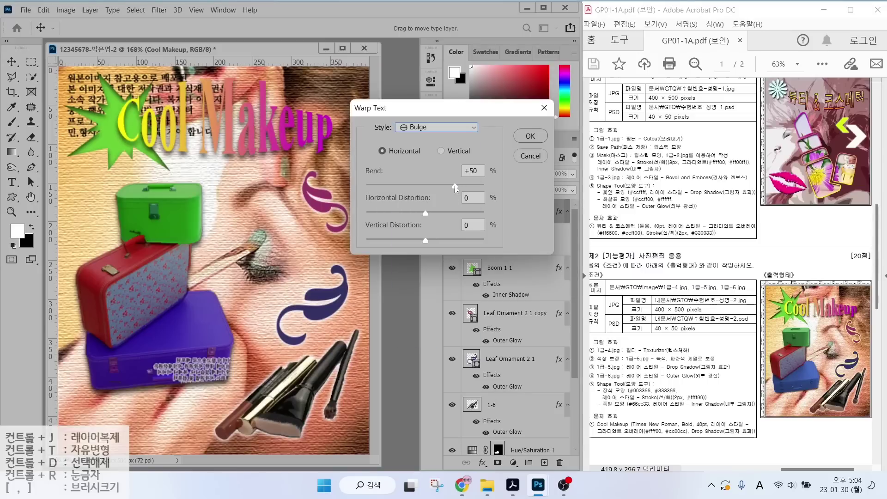
{"action": "left_click_drag", "start_coordinate": [455, 186], "coordinate": [435, 186]}
{"action": "left_click", "coordinate": [531, 136]}
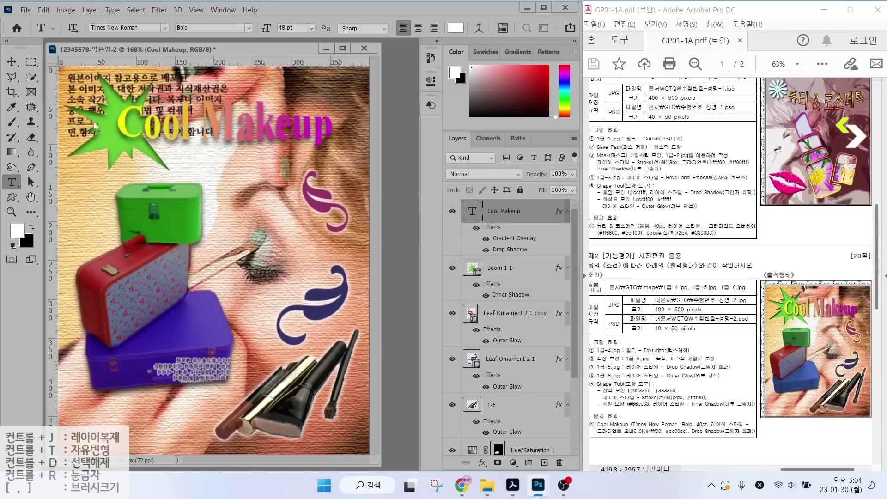
{"action": "key", "text": "v"}
{"action": "mouse_move", "coordinate": [217, 136]}
{"action": "left_mouse_down"}
{"action": "mouse_move", "coordinate": [227, 137]}
{"action": "mouse_move", "coordinate": [215, 137]}
{"action": "left_mouse_up"}
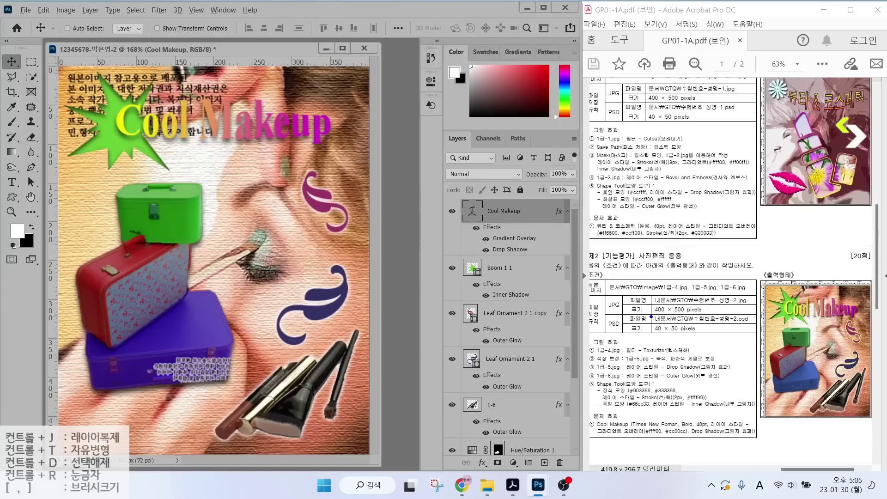
Save the composite as a JPEG in the GTQ folder with default JPEG options.
{"action": "mouse_move", "coordinate": [599, 286]}
{"action": "left_mouse_down"}
{"action": "mouse_move", "coordinate": [607, 299]}
{"action": "mouse_move", "coordinate": [564, 261]}
{"action": "left_mouse_up"}
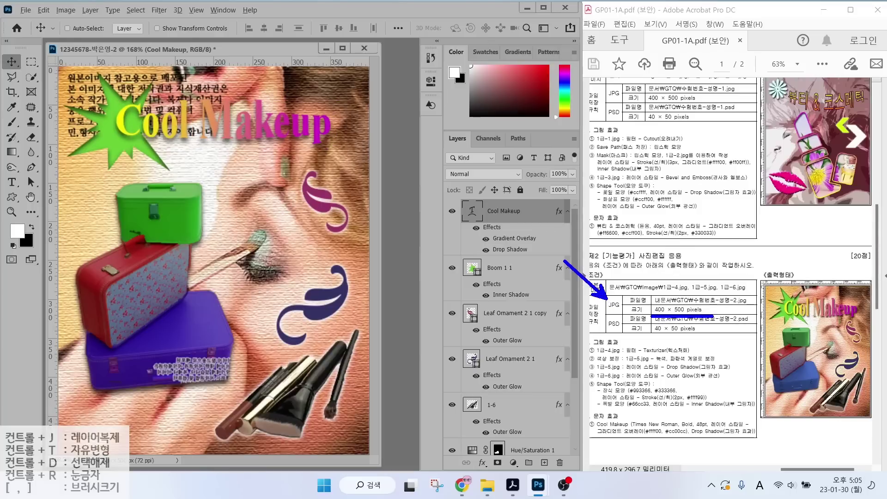
{"action": "key", "text": "ctrl+z"}
{"action": "left_click_drag", "start_coordinate": [656, 339], "coordinate": [720, 338]}
{"action": "left_click_drag", "start_coordinate": [612, 349], "coordinate": [584, 368]}
{"action": "key", "text": "Escape"}
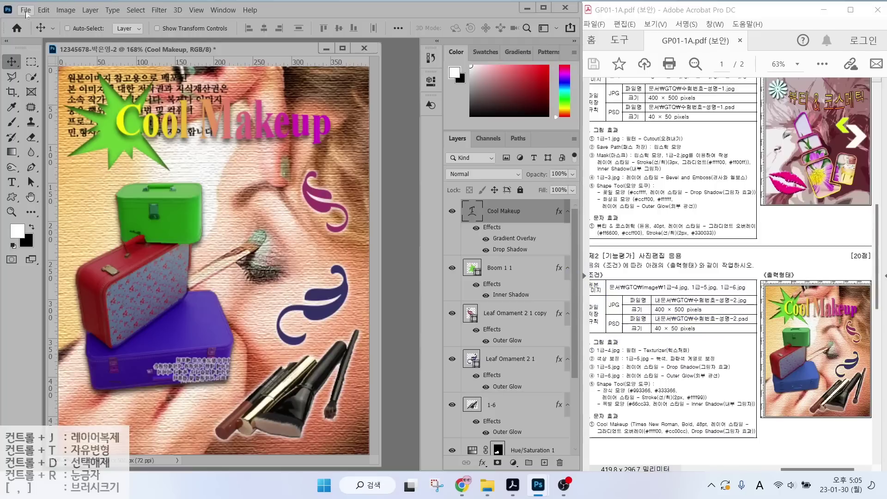
{"action": "left_click", "coordinate": [25, 11]}
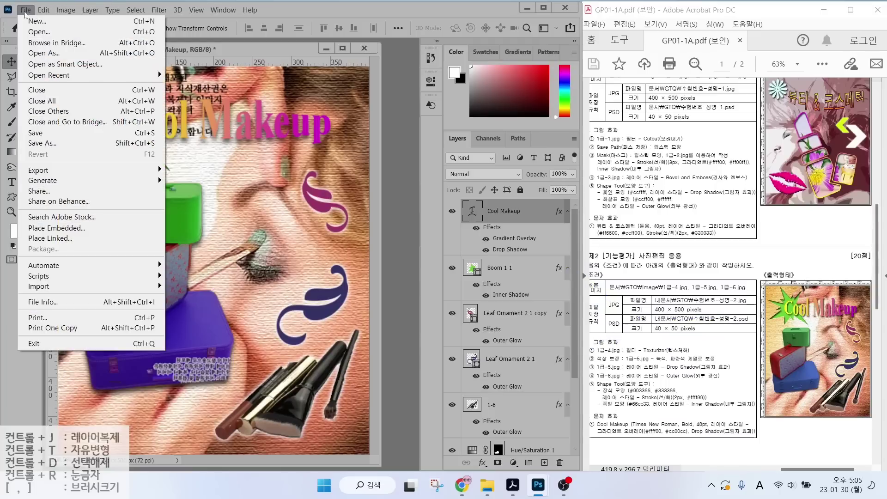
{"action": "left_click", "coordinate": [40, 134]}
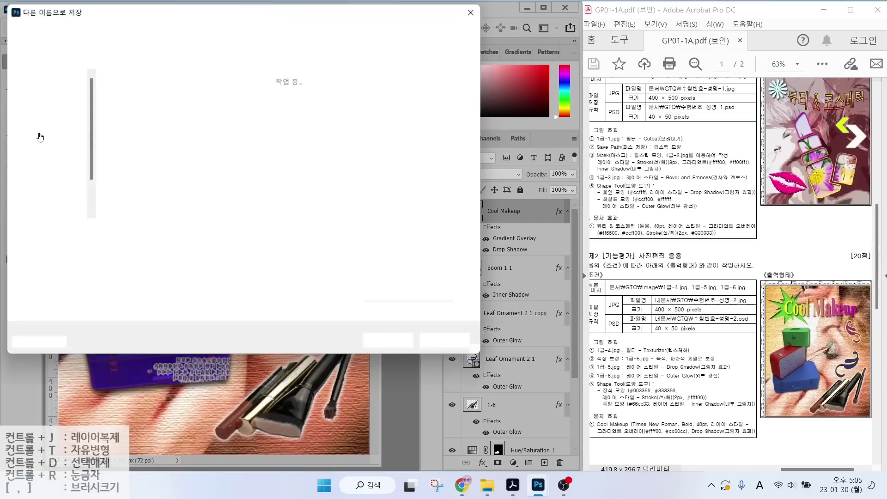
{"action": "left_click", "coordinate": [175, 40]}
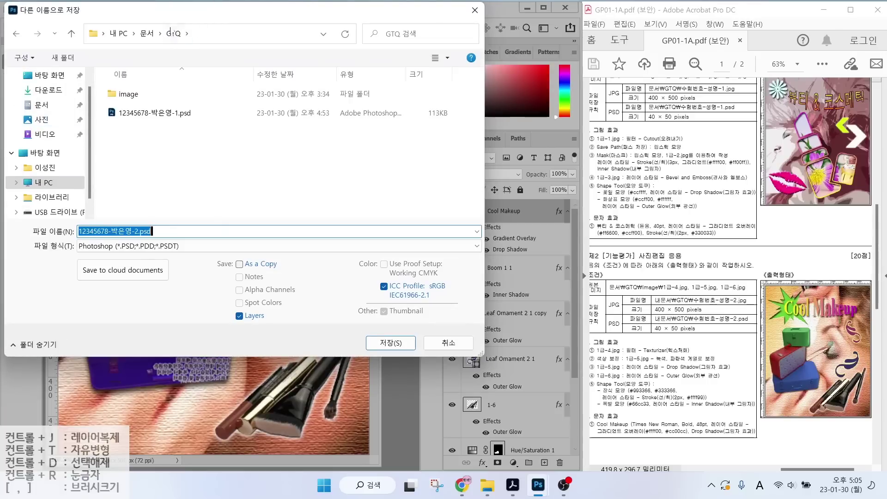
{"action": "key", "text": "ctrl"}
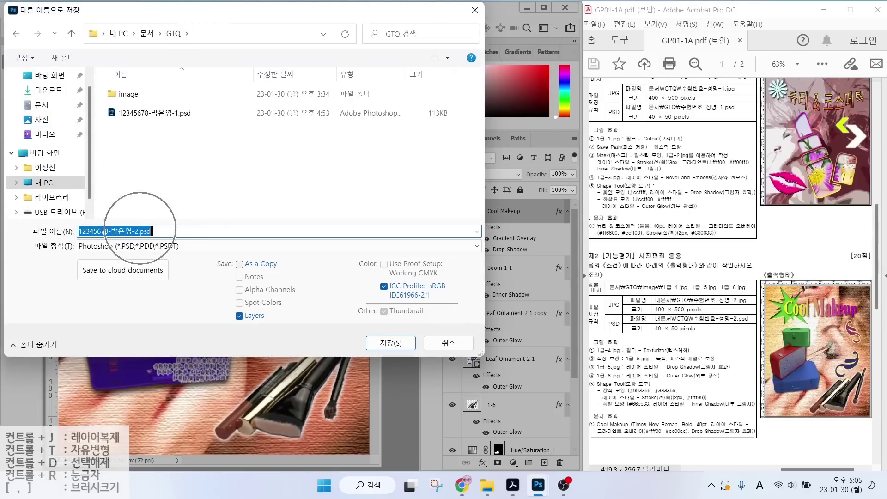
{"action": "left_click", "coordinate": [130, 250]}
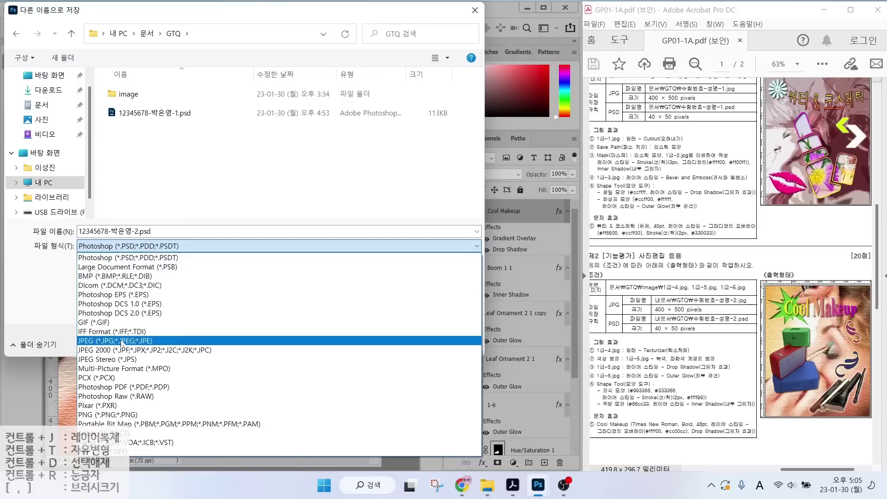
{"action": "left_click", "coordinate": [122, 341]}
{"action": "left_click", "coordinate": [392, 343]}
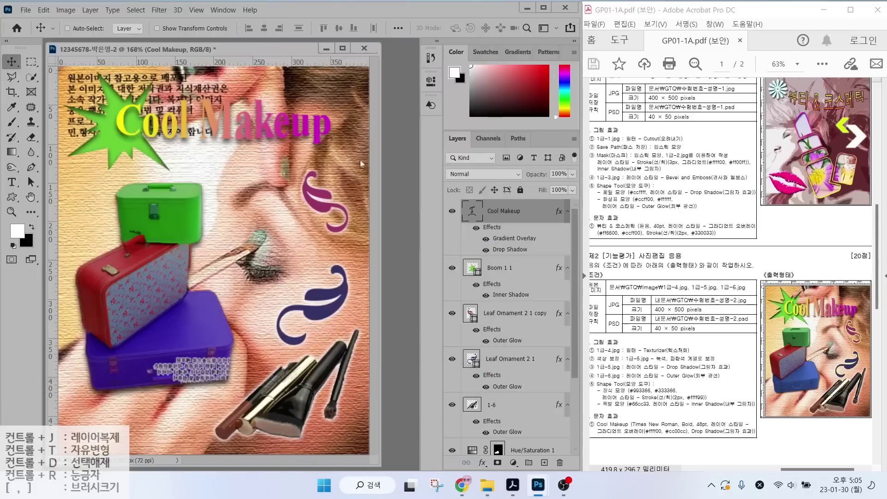
{"action": "left_click", "coordinate": [501, 109]}
Resize the image to 40 pixels wide.
{"action": "left_click", "coordinate": [64, 10]}
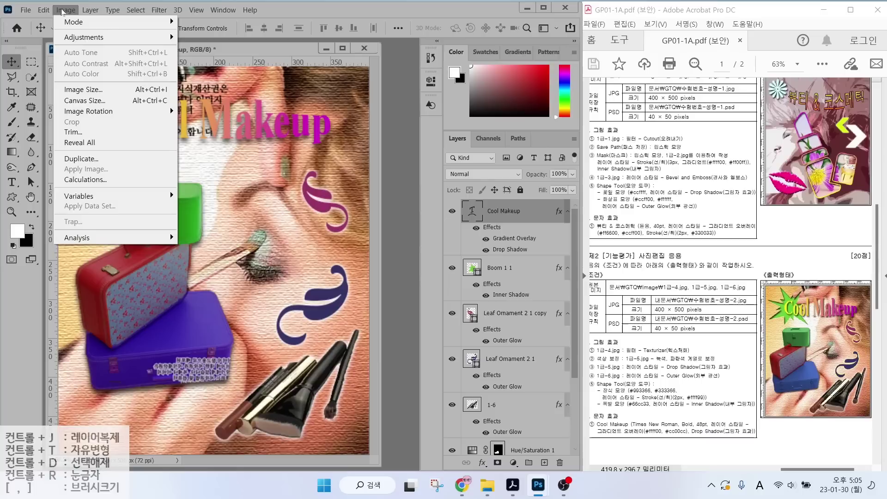
{"action": "left_click", "coordinate": [87, 90]}
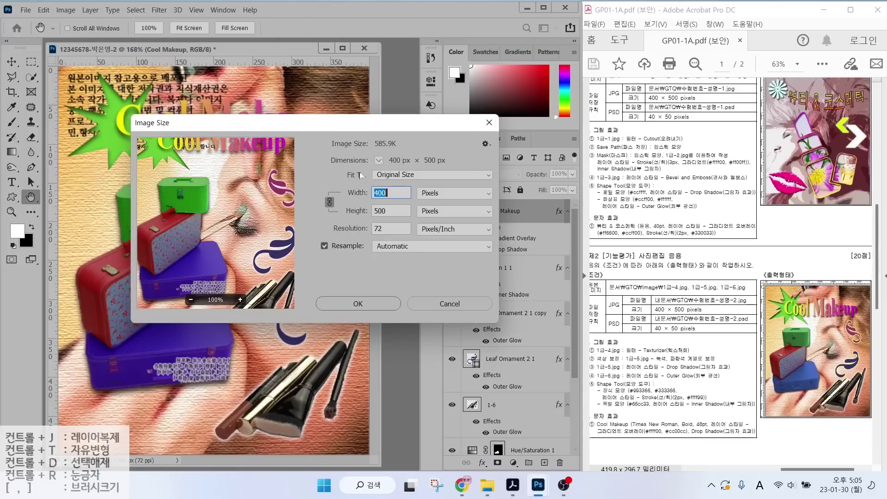
{"action": "type", "text": "40"}
{"action": "key", "text": "Return"}
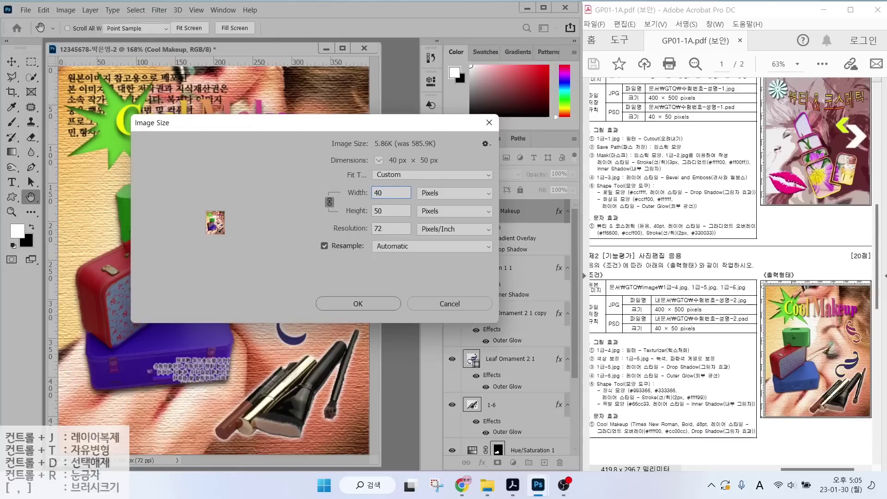
Save the resized image as a Photoshop file in GTQ and close it.
{"action": "left_click", "coordinate": [29, 11]}
{"action": "left_click", "coordinate": [88, 133]}
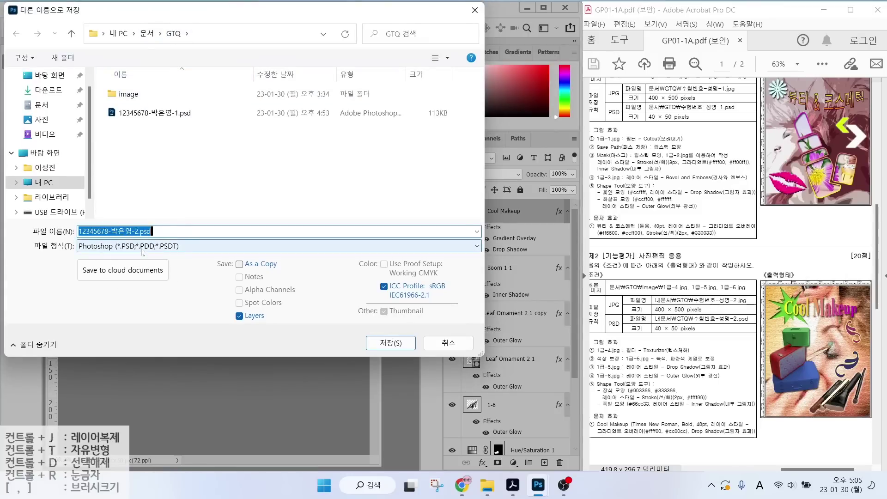
{"action": "left_click", "coordinate": [391, 343]}
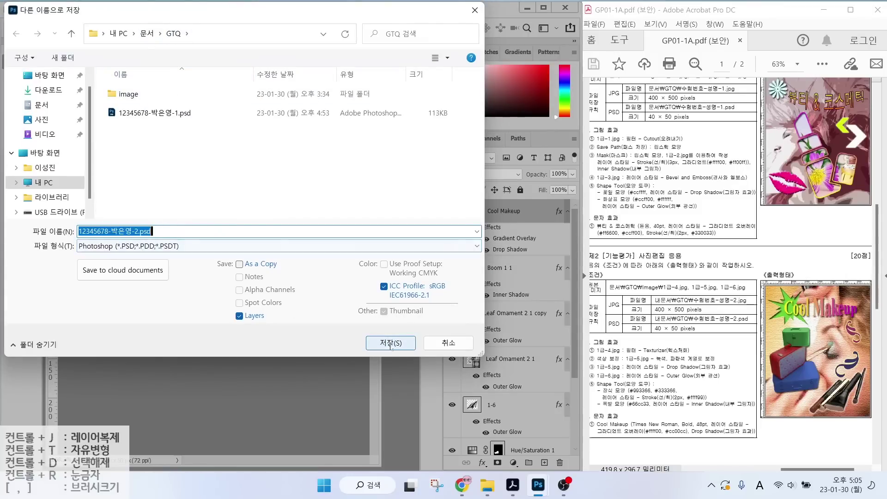
{"action": "key", "text": "ctrl+w"}
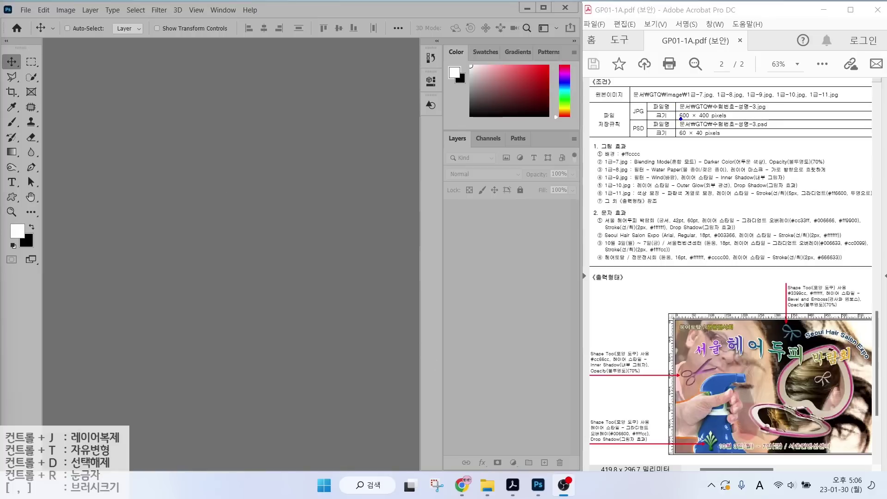
Start a new document named with the candidate's ID number and name.
{"action": "left_click_drag", "start_coordinate": [679, 117], "coordinate": [742, 120]}
{"action": "left_click", "coordinate": [25, 10]}
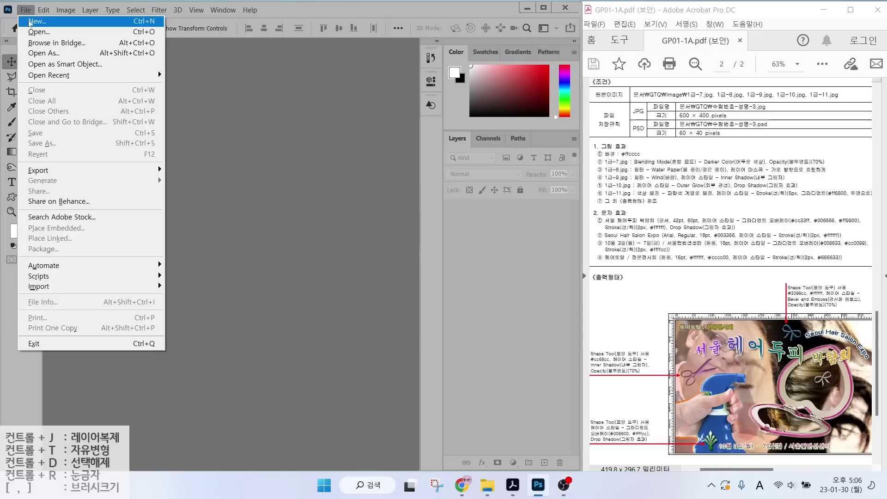
{"action": "left_click", "coordinate": [37, 22]}
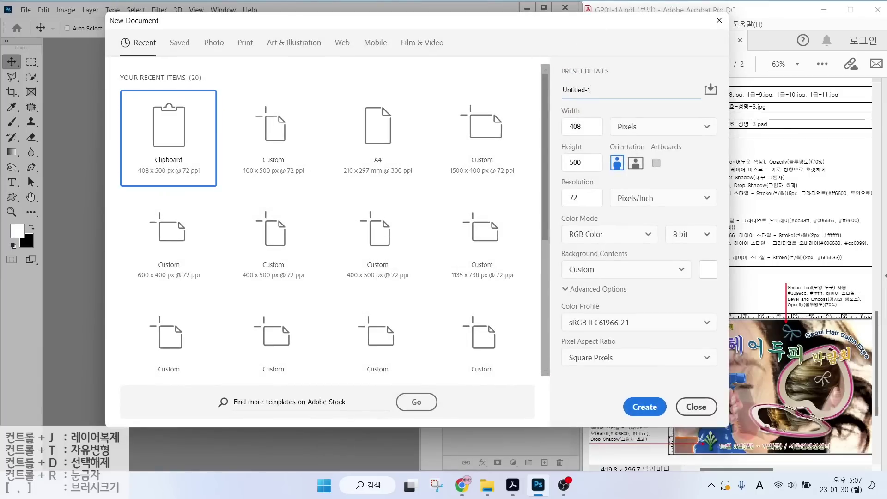
{"action": "type", "text": "12345678"}
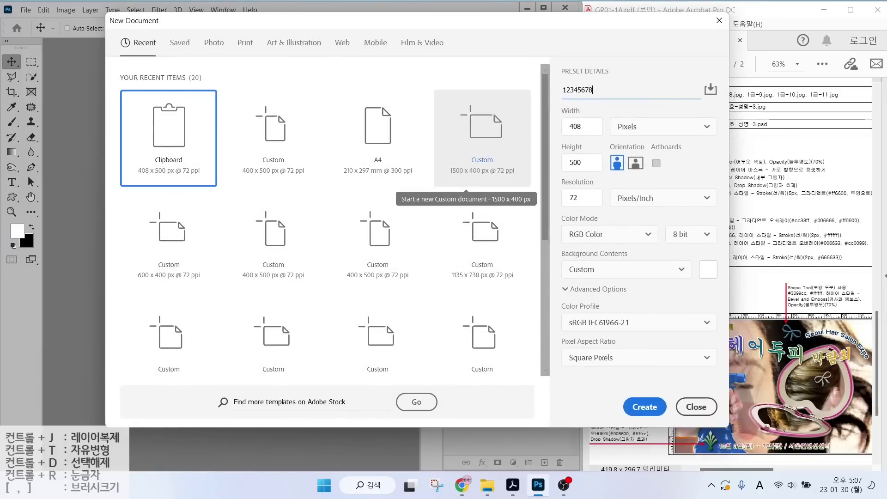
{"action": "type", "text": "-"}
{"action": "key", "text": "Hangul"}
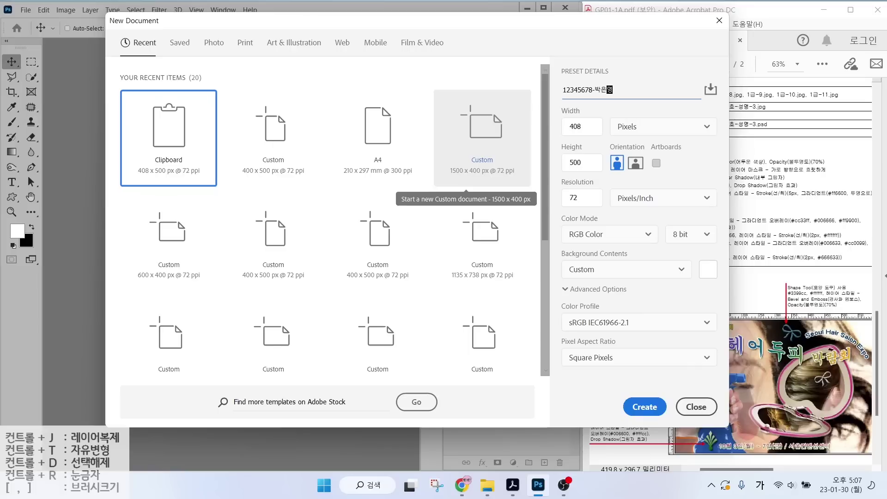
{"action": "type", "text": "-3"}
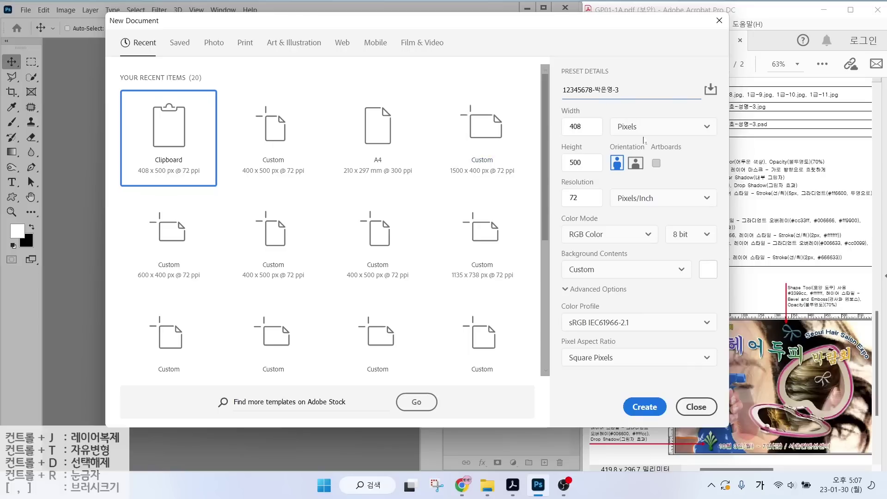
Set the document to 600 × 400 pixels at 72 ppi and create it.
{"action": "key", "text": "Tab"}
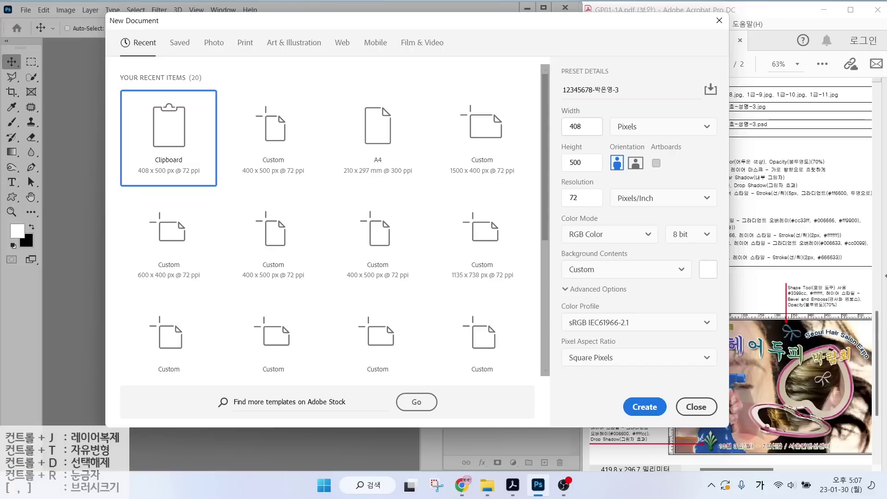
{"action": "left_click", "coordinate": [561, 128]}
{"action": "type", "text": "600"}
{"action": "key", "text": "Tab"}
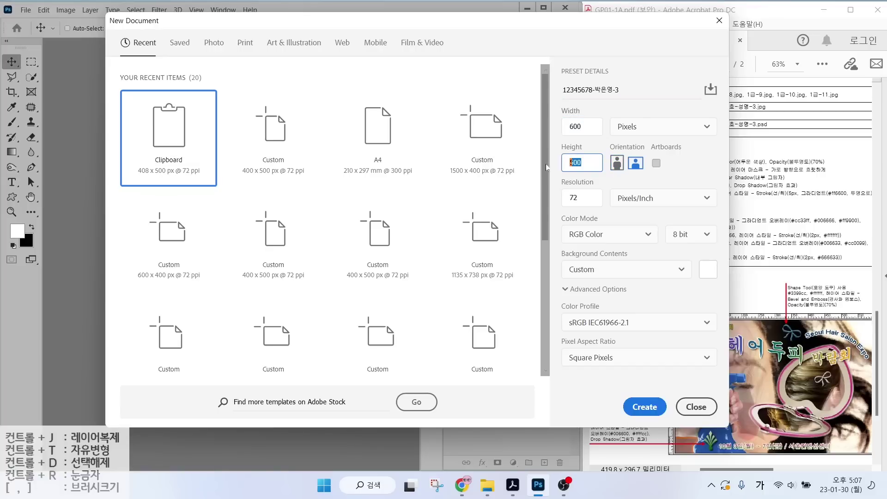
{"action": "type", "text": "40"}
{"action": "key", "text": "ctrl"}
{"action": "key", "text": "ctrl"}
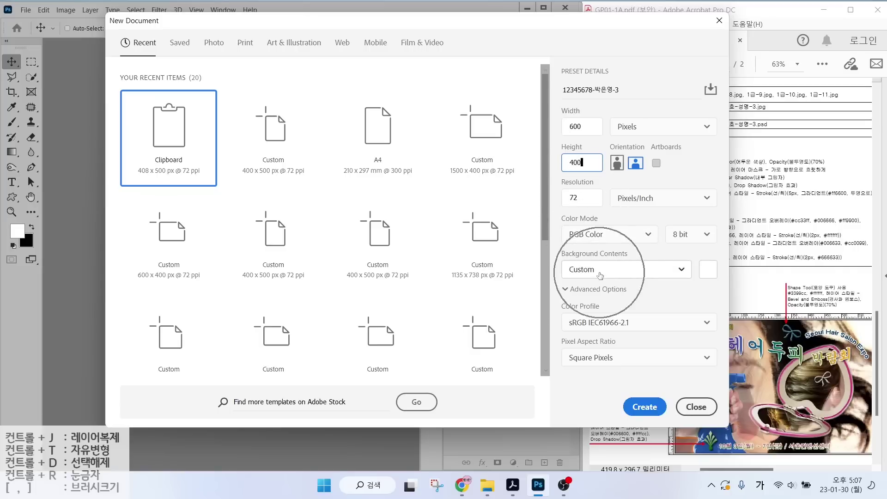
{"action": "left_click", "coordinate": [645, 406]}
Set the foreground colour to pink #ffcccc.
{"action": "key", "text": "h"}
{"action": "left_click_drag", "start_coordinate": [600, 158], "coordinate": [660, 158]}
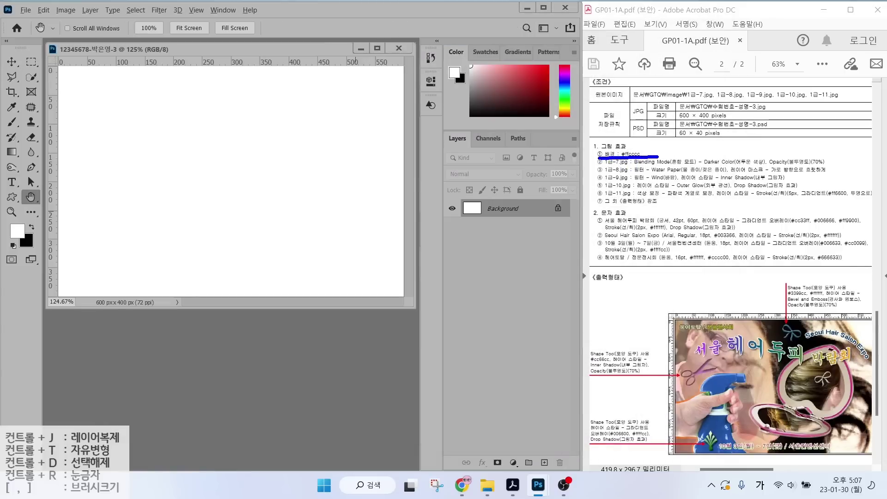
{"action": "left_click_drag", "start_coordinate": [660, 115], "coordinate": [634, 147]}
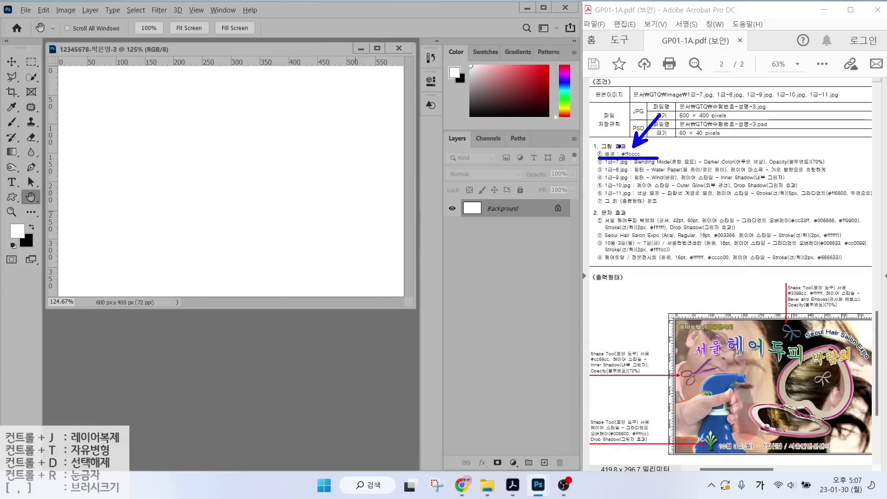
{"action": "key", "text": "Escape"}
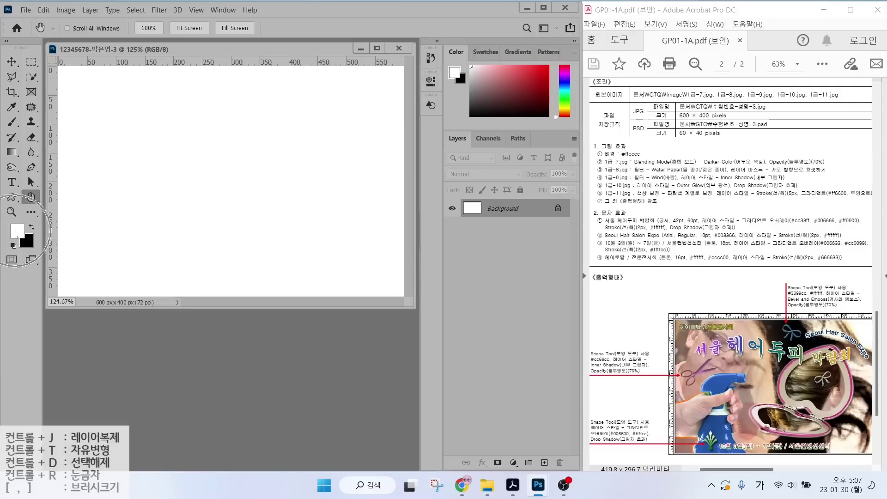
{"action": "left_click", "coordinate": [17, 232]}
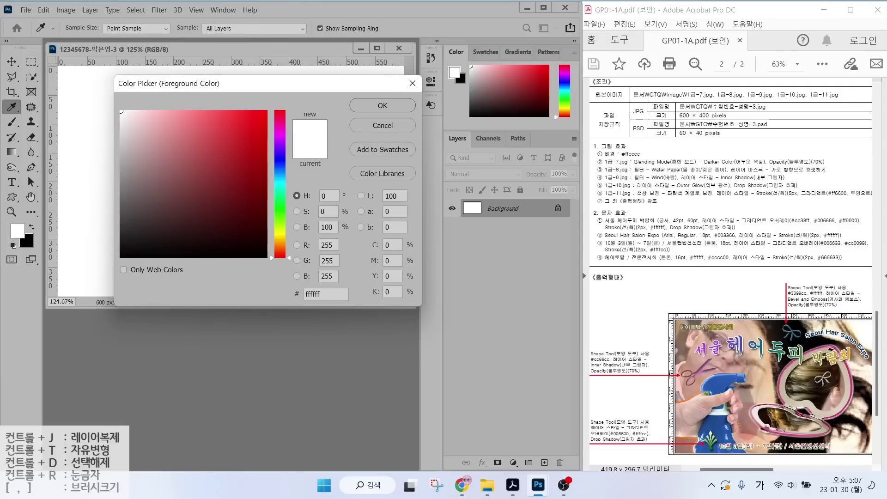
{"action": "type", "text": "f"}
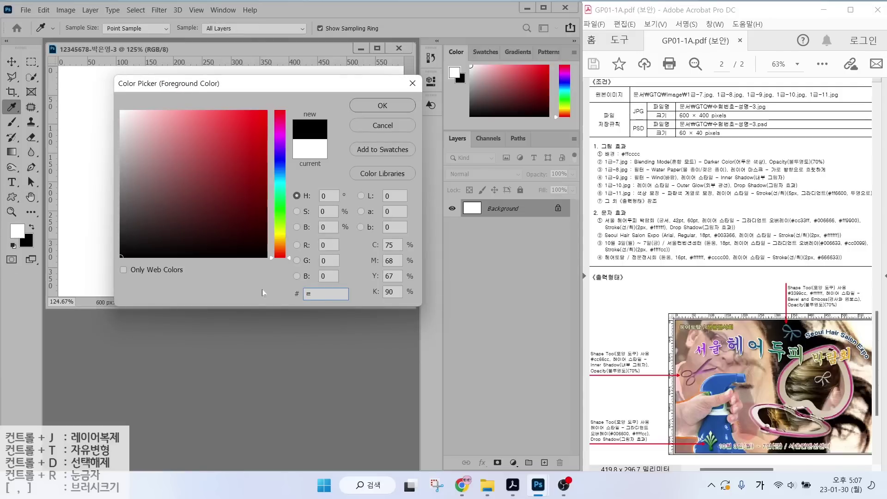
{"action": "type", "text": "fcccc"}
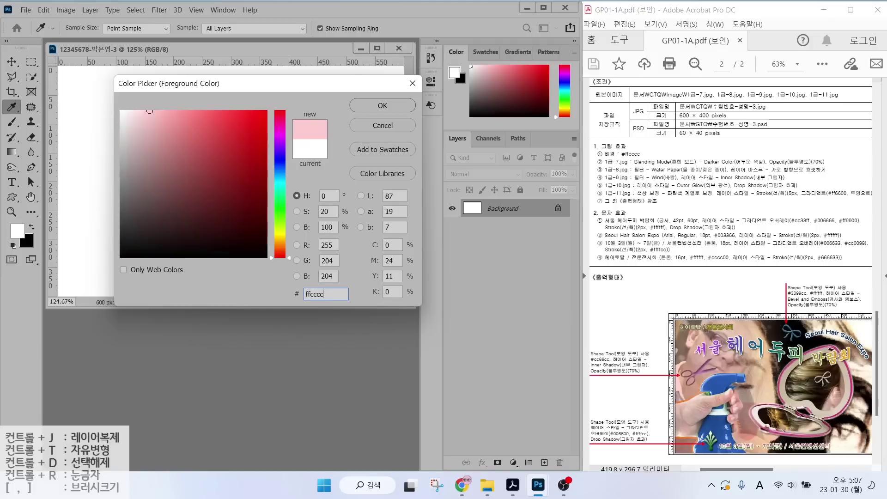
{"action": "key", "text": "Return"}
Fill the Background layer with the pink foreground colour.
{"action": "key", "text": "h"}
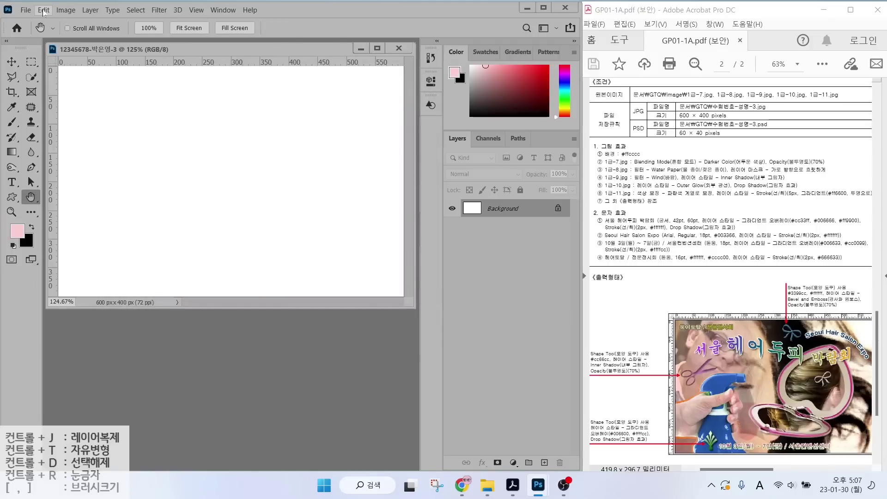
{"action": "left_click", "coordinate": [44, 11]}
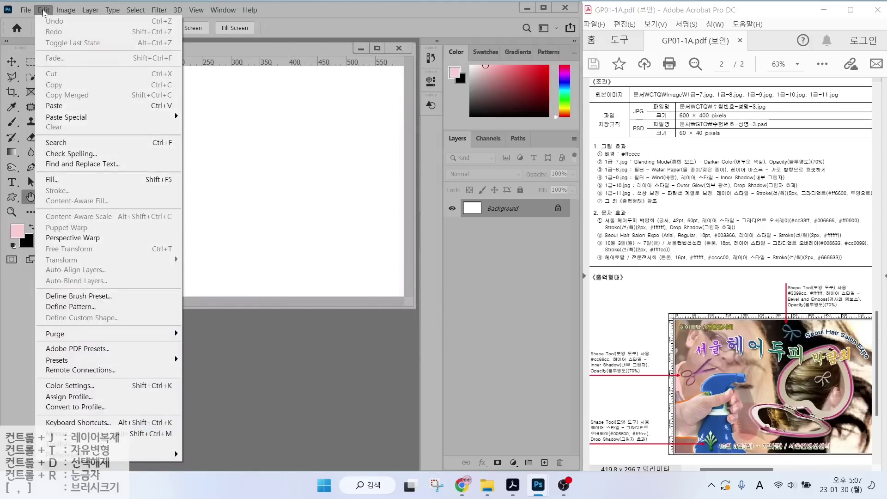
{"action": "left_click", "coordinate": [66, 180]}
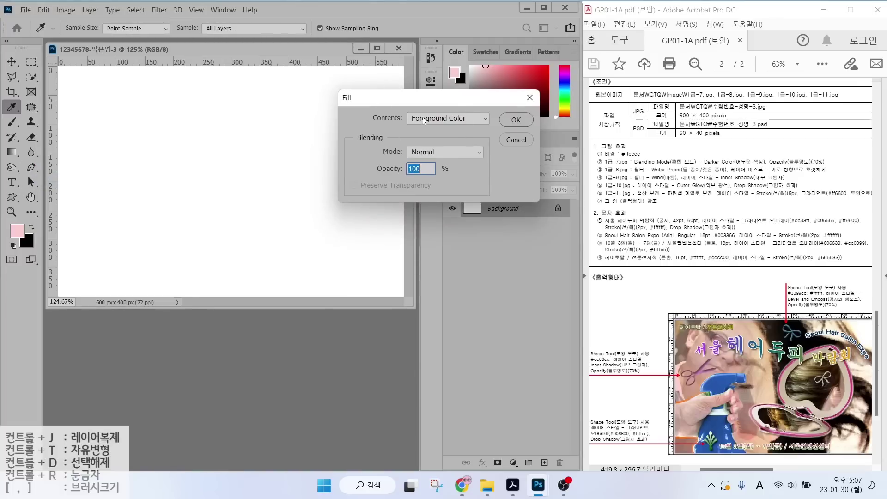
{"action": "left_click", "coordinate": [516, 120]}
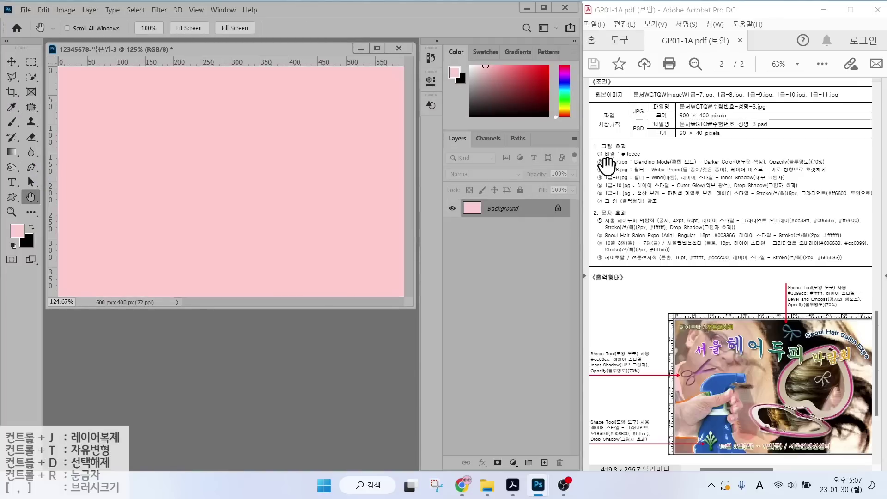
Open the 1급-7.jpg hair-cutting photo from the source image folder.
{"action": "double_click", "coordinate": [209, 350]}
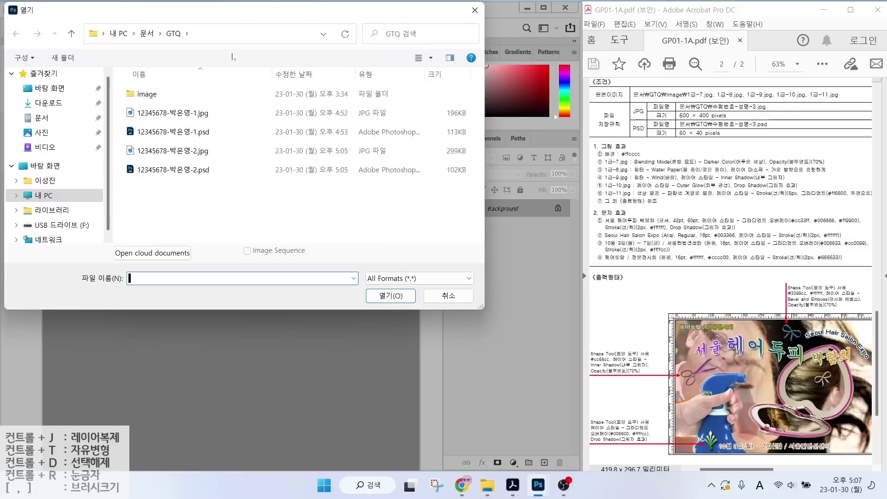
{"action": "double_click", "coordinate": [148, 93]}
{"action": "left_click", "coordinate": [224, 176]}
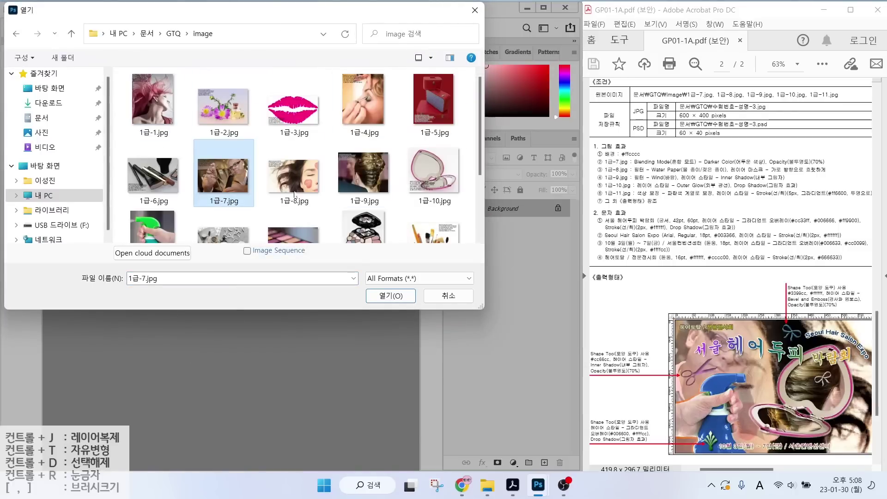
{"action": "left_click", "coordinate": [391, 296]}
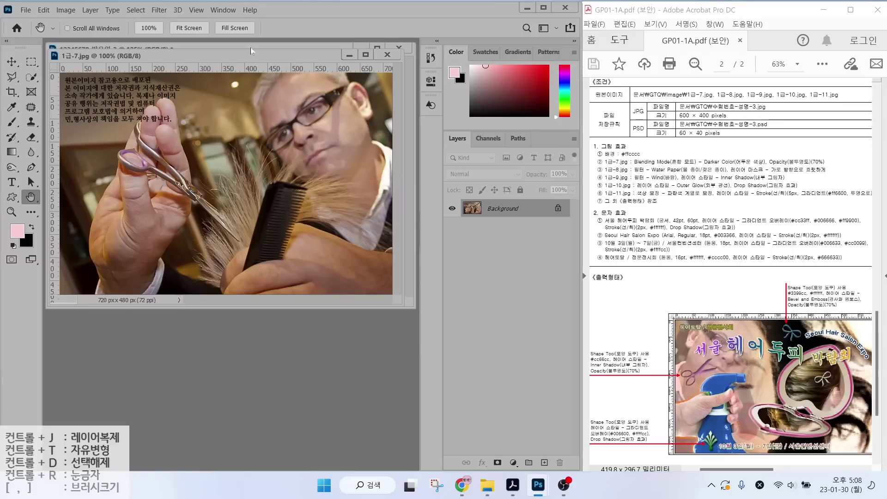
{"action": "left_click_drag", "start_coordinate": [249, 57], "coordinate": [293, 88]}
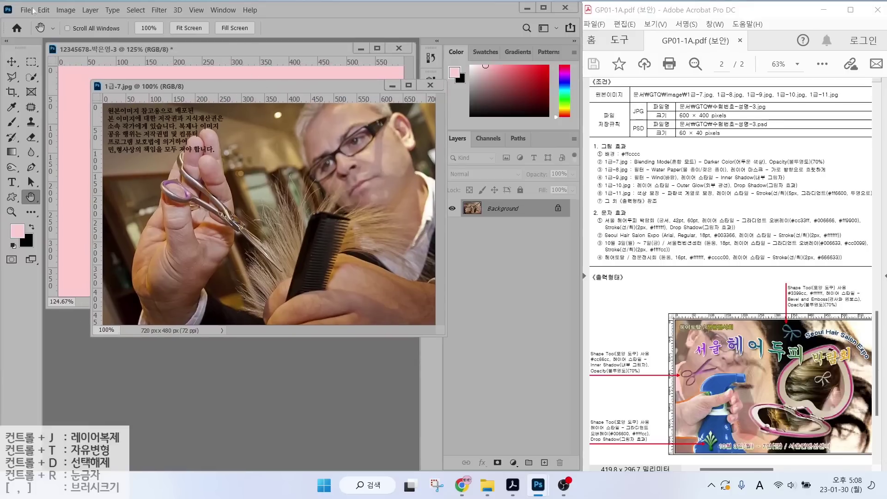
Resize the 1급-7.jpg photo to 600 × 400 pixels with Image Size.
{"action": "left_click", "coordinate": [62, 11]}
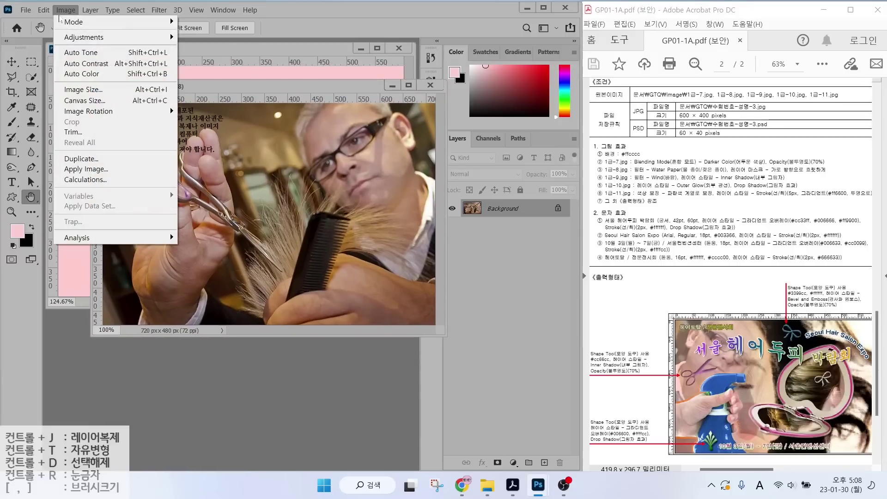
{"action": "left_click", "coordinate": [85, 91]}
{"action": "type", "text": "600"}
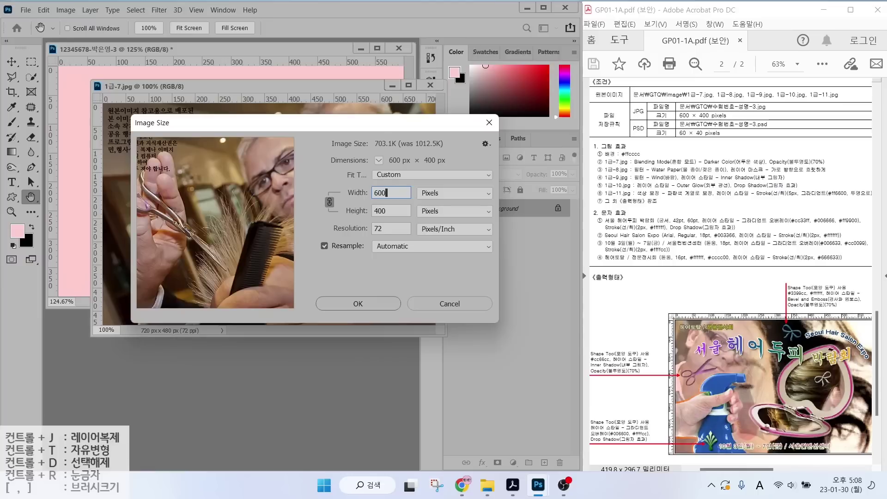
{"action": "left_click", "coordinate": [350, 304]}
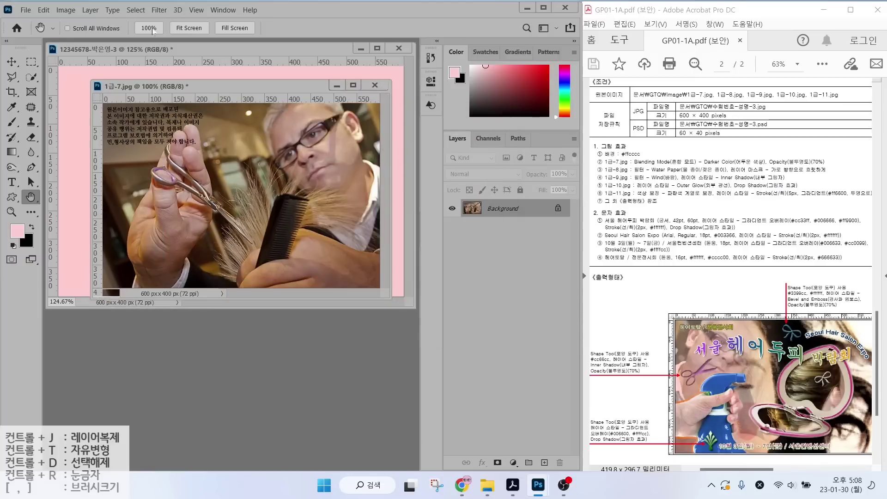
Copy the photo onto the pink canvas as layer 1-7 and close the original unsaved.
{"action": "left_click_drag", "start_coordinate": [249, 88], "coordinate": [307, 136]}
{"action": "left_click", "coordinate": [11, 62]}
{"action": "left_click_drag", "start_coordinate": [227, 228], "coordinate": [95, 173]}
{"action": "left_click_drag", "start_coordinate": [224, 186], "coordinate": [267, 171]}
{"action": "left_click", "coordinate": [420, 150]}
{"action": "left_click", "coordinate": [436, 134]}
{"action": "left_click", "coordinate": [461, 188]}
{"action": "double_click", "coordinate": [497, 211]}
{"action": "type", "text": "1-7"}
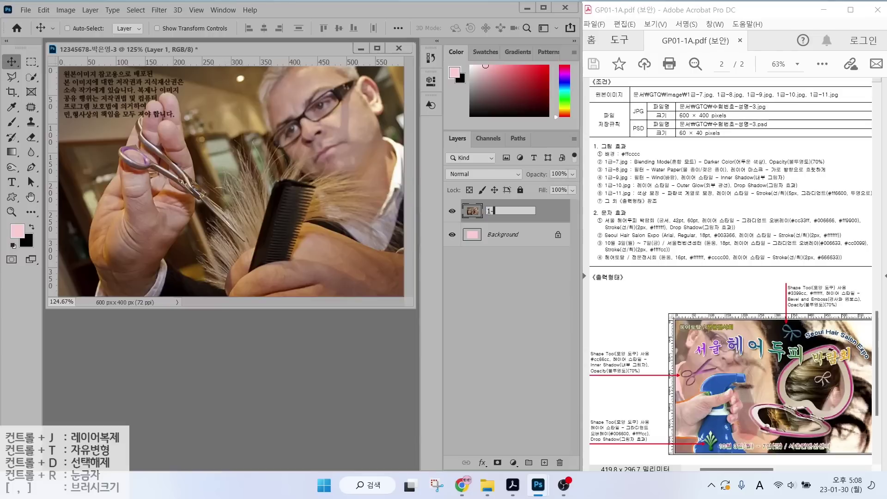
{"action": "key", "text": "Return"}
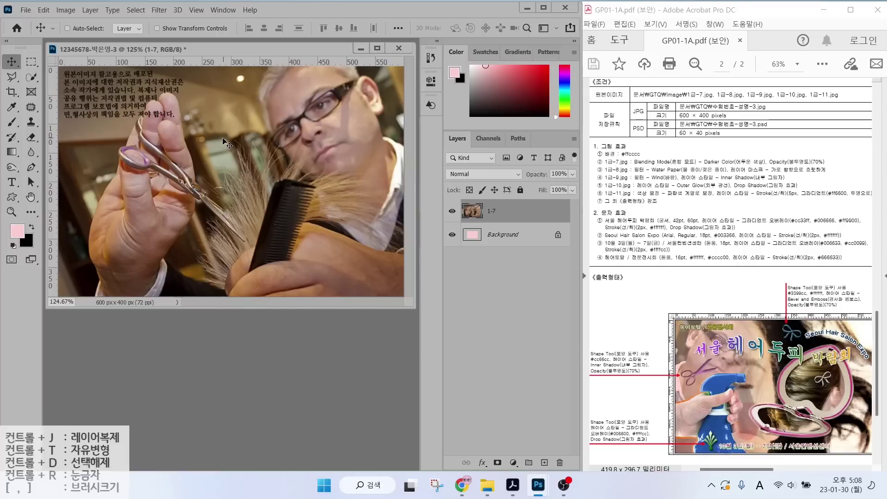
Flip the 1-7 layer horizontally with Free Transform.
{"action": "key", "text": "ctrl"}
{"action": "key", "text": "ctrl+t"}
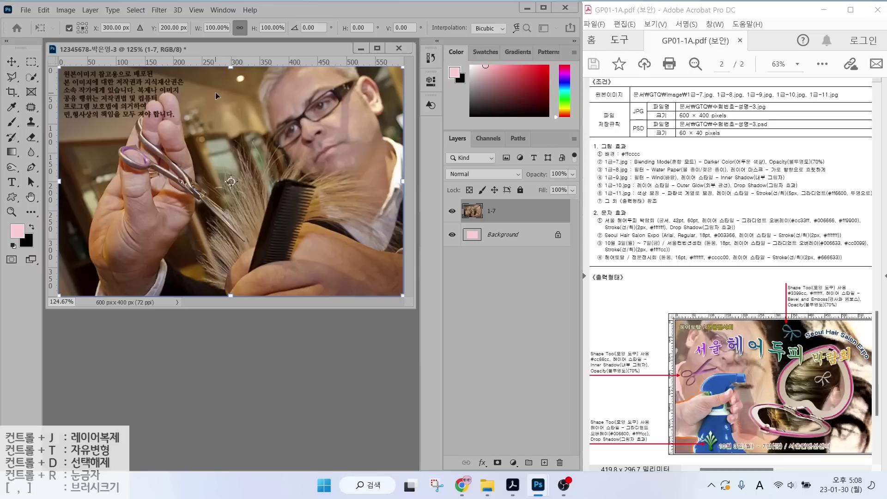
{"action": "right_click", "coordinate": [215, 92]}
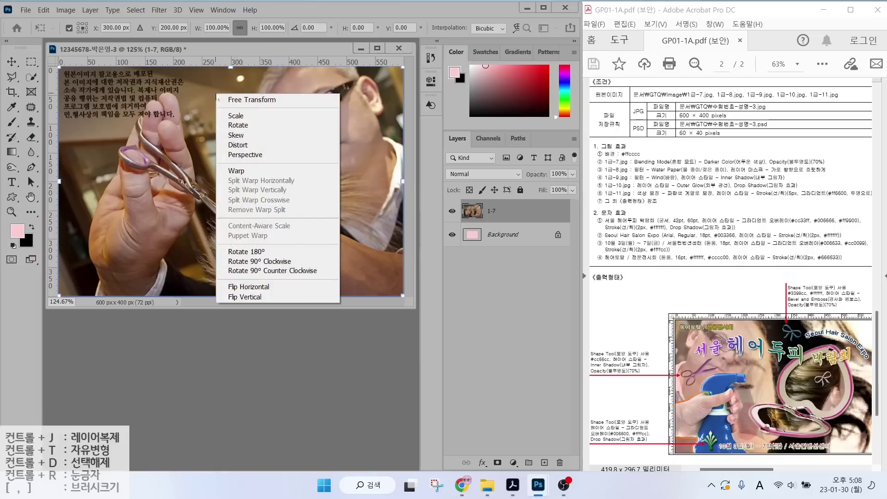
{"action": "left_click", "coordinate": [242, 290]}
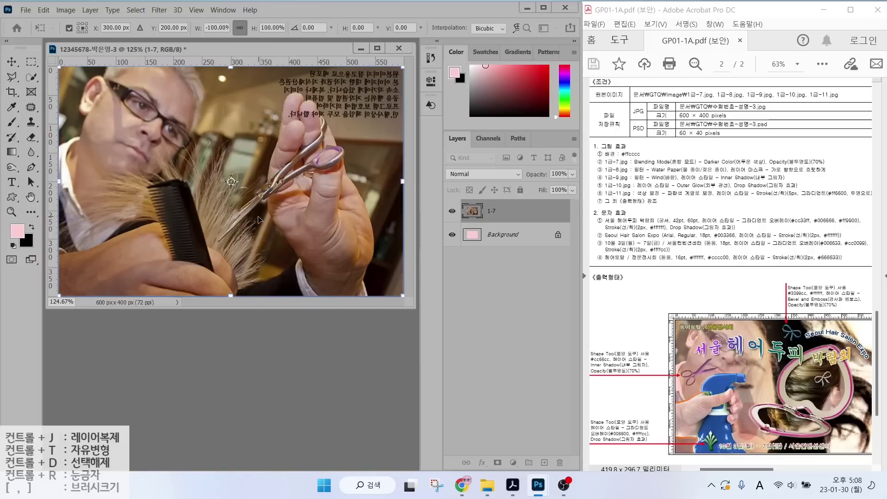
{"action": "key", "text": "Return"}
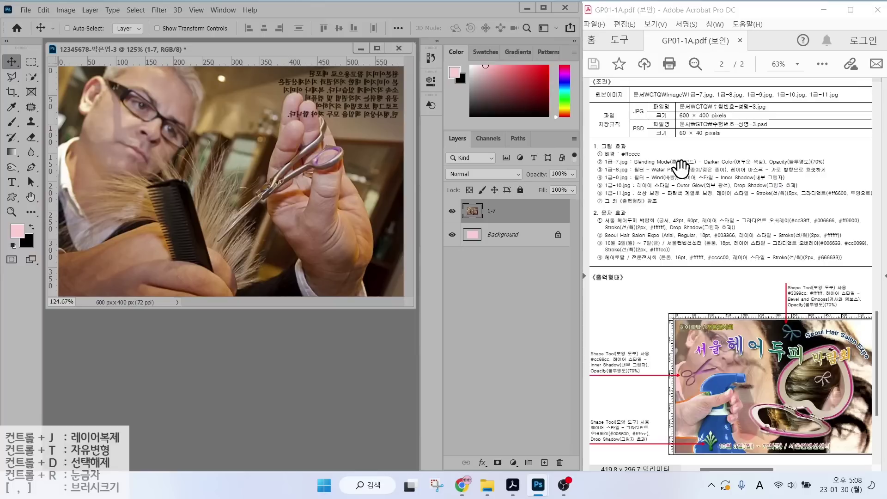
{"action": "key", "text": "ctrl"}
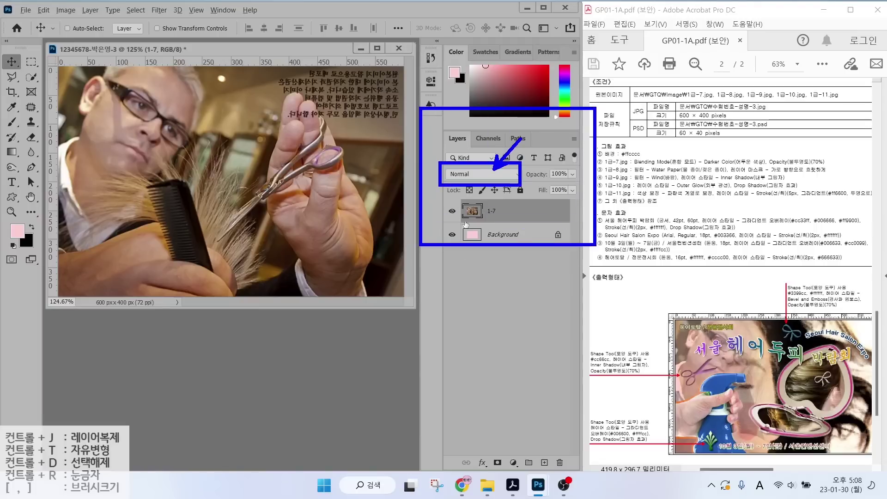
{"action": "left_click", "coordinate": [475, 175]}
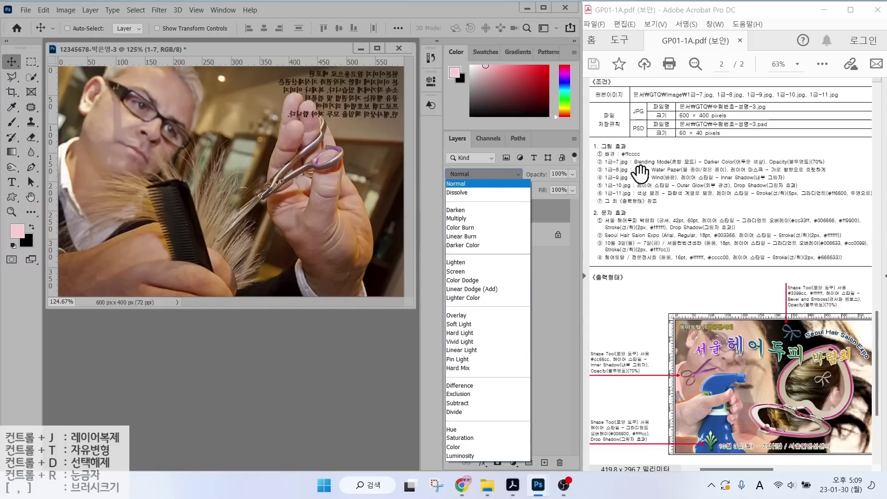
{"action": "key", "text": "ctrl"}
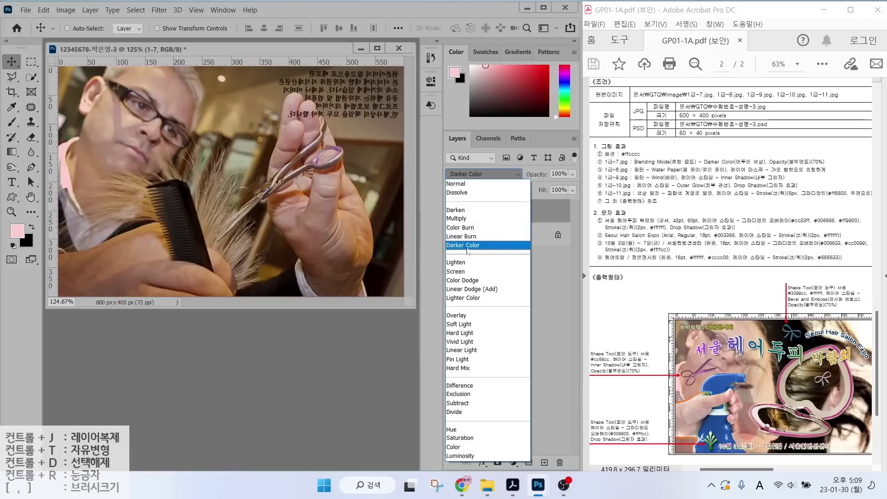
{"action": "left_click", "coordinate": [468, 245]}
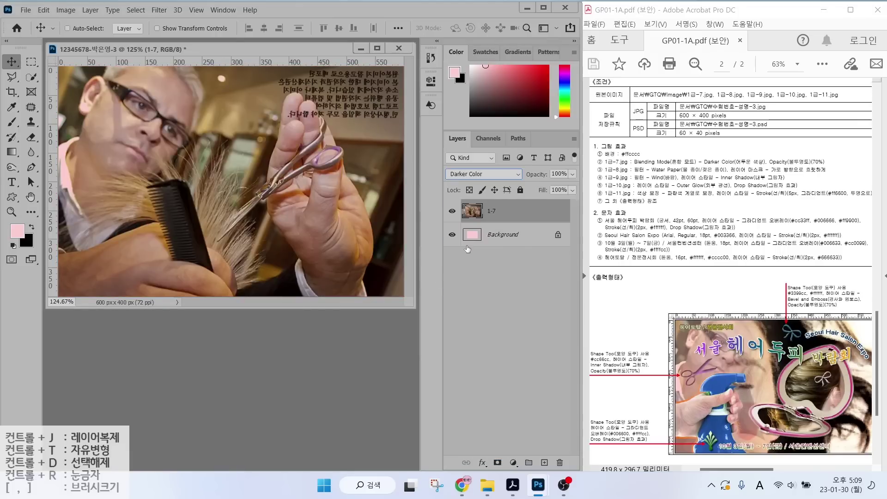
{"action": "left_click_drag", "start_coordinate": [766, 169], "coordinate": [856, 168]}
{"action": "left_click_drag", "start_coordinate": [783, 169], "coordinate": [826, 169]}
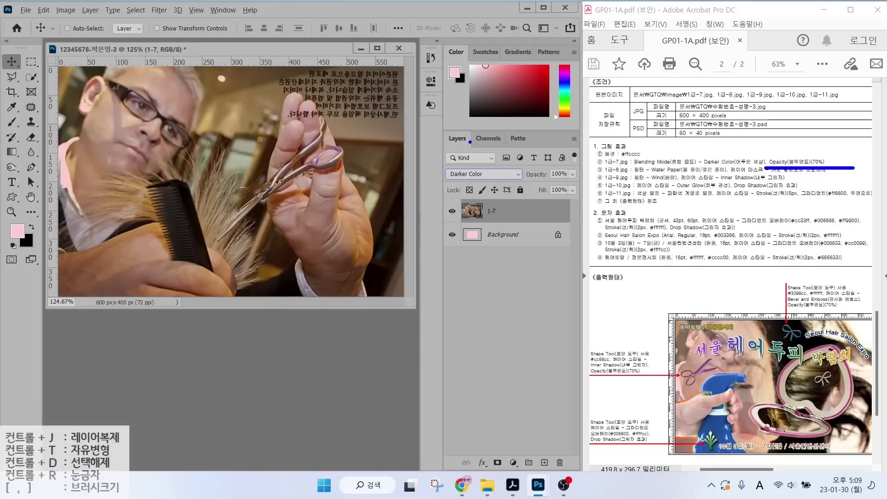
{"action": "left_click_drag", "start_coordinate": [430, 118], "coordinate": [588, 265]}
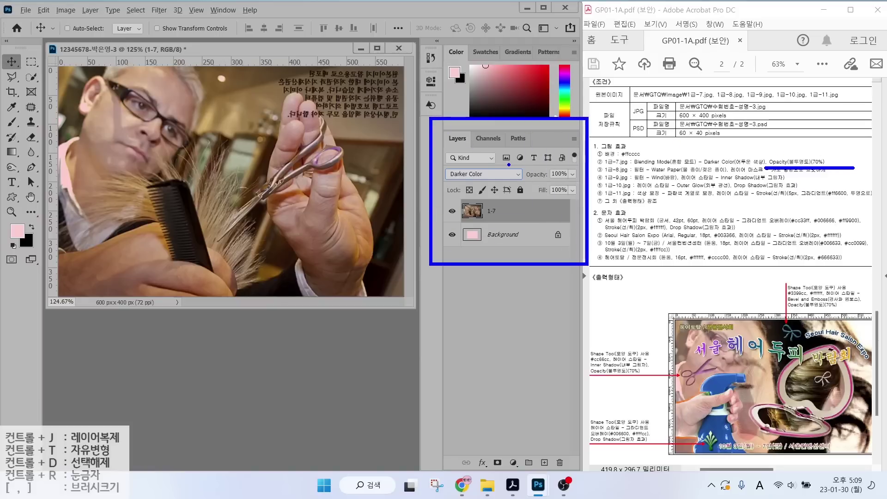
{"action": "left_click_drag", "start_coordinate": [501, 164], "coordinate": [477, 121]}
{"action": "left_click_drag", "start_coordinate": [558, 166], "coordinate": [577, 131]}
{"action": "left_click_drag", "start_coordinate": [542, 181], "coordinate": [584, 182]}
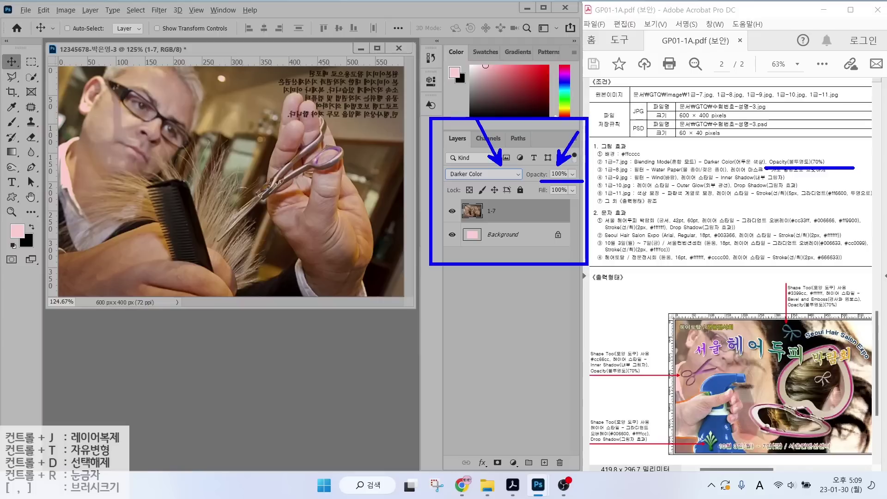
{"action": "left_click", "coordinate": [558, 174]}
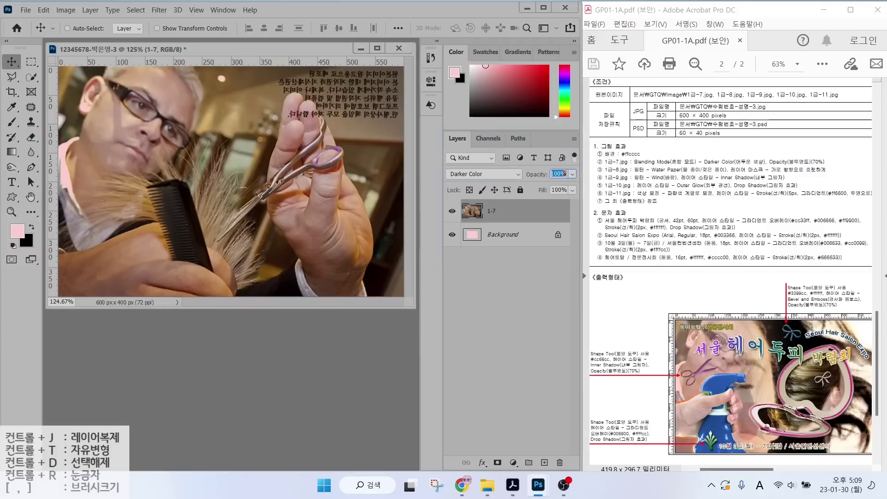
{"action": "type", "text": "70"}
{"action": "key", "text": "Return"}
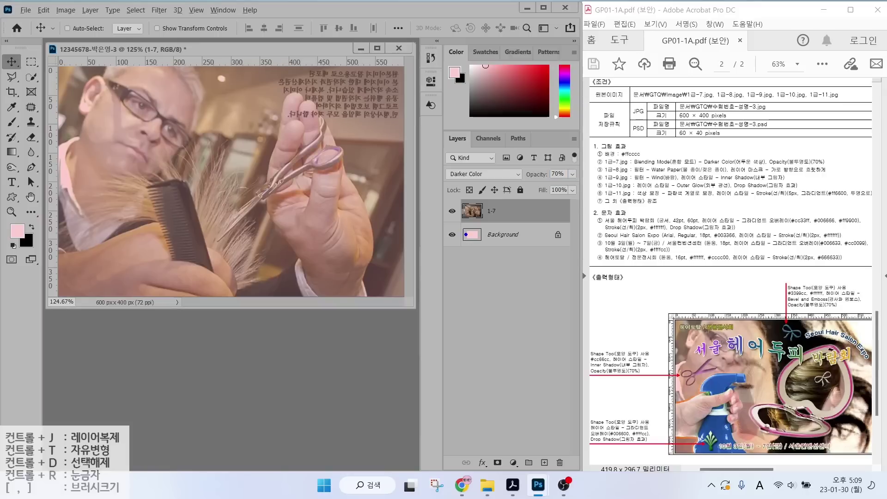
{"action": "left_click_drag", "start_coordinate": [473, 245], "coordinate": [453, 276]}
Open 1급-8.jpg and resize it to 400 px tall.
{"action": "key", "text": "ctrl+o"}
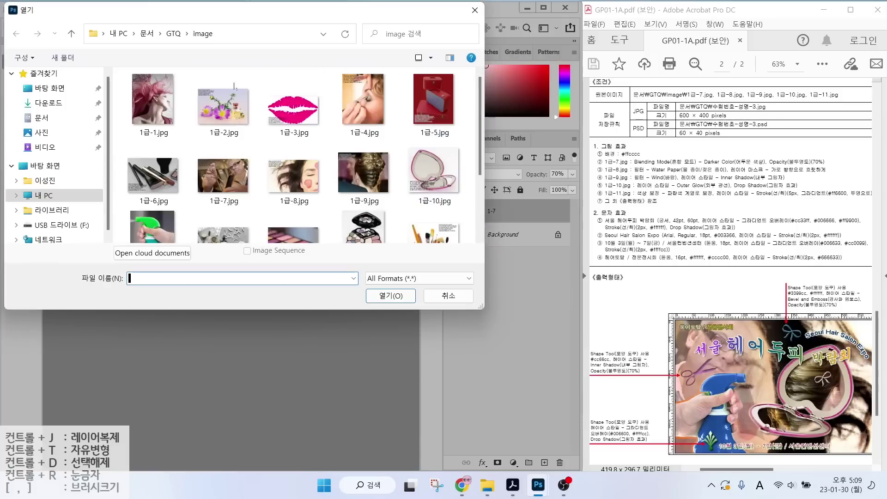
{"action": "double_click", "coordinate": [294, 167]}
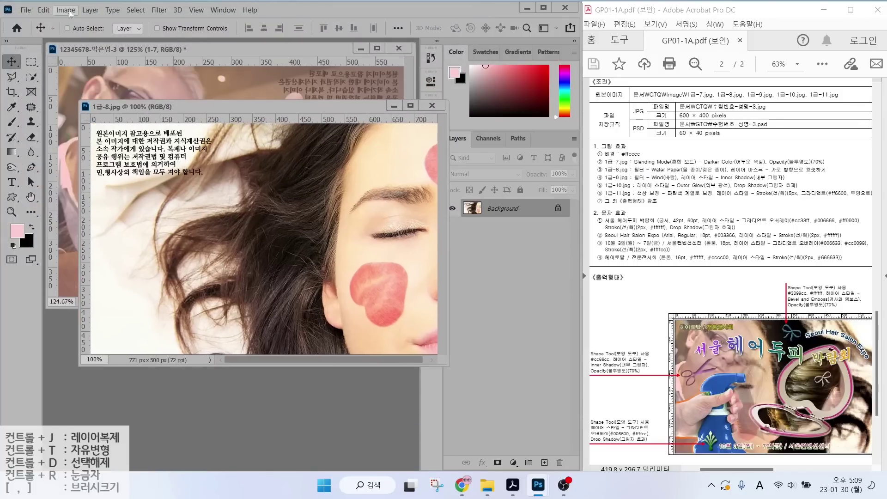
{"action": "left_click", "coordinate": [65, 9]}
{"action": "left_click", "coordinate": [81, 88]}
{"action": "key", "text": "Tab"}
{"action": "type", "text": "400"}
{"action": "key", "text": "Return"}
{"action": "key", "text": "v"}
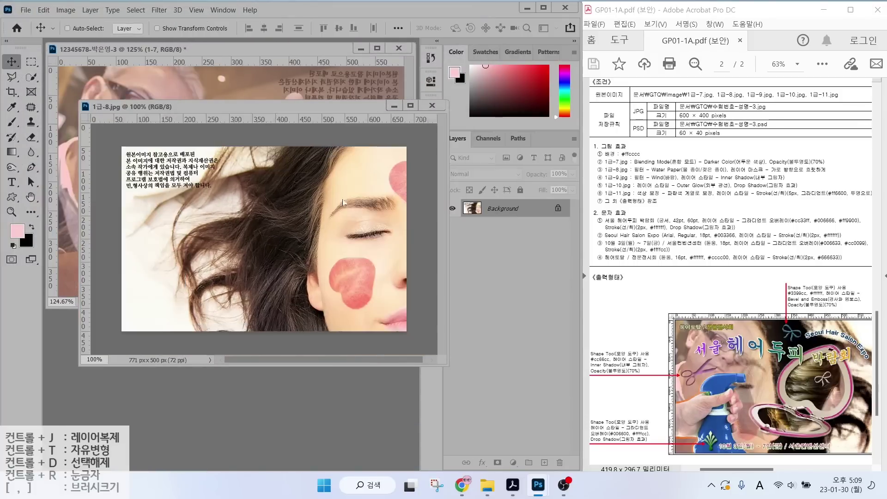
Copy the photo into the composite as layer 1-8, close the original, and fill the canvas.
{"action": "left_click_drag", "start_coordinate": [195, 210], "coordinate": [253, 107]}
{"action": "left_click", "coordinate": [432, 105]}
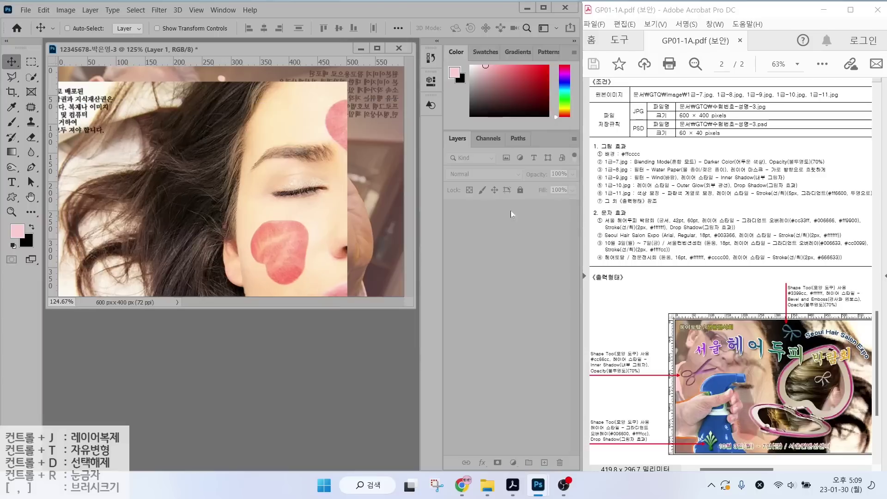
{"action": "double_click", "coordinate": [497, 211]}
{"action": "type", "text": "1-8"}
{"action": "key", "text": "Return"}
{"action": "left_click_drag", "start_coordinate": [270, 217], "coordinate": [326, 201]}
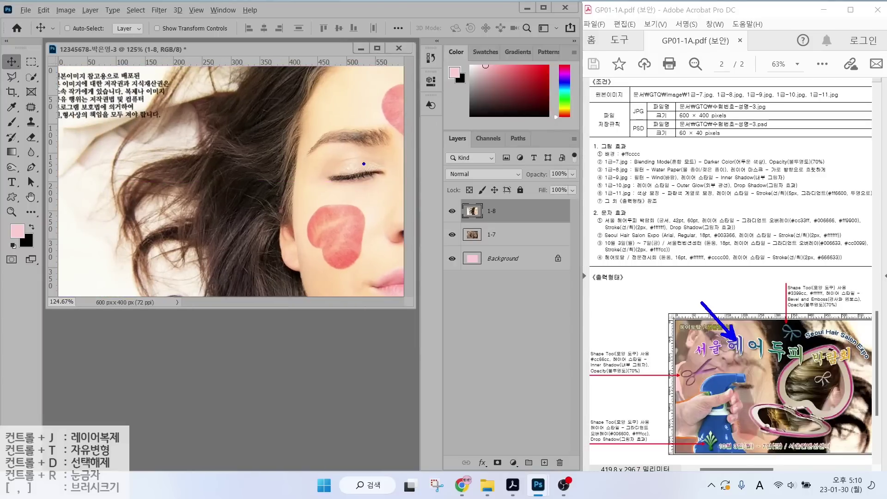
Flip the 1-8 layer horizontally with Free Transform.
{"action": "key", "text": "ctrl+t"}
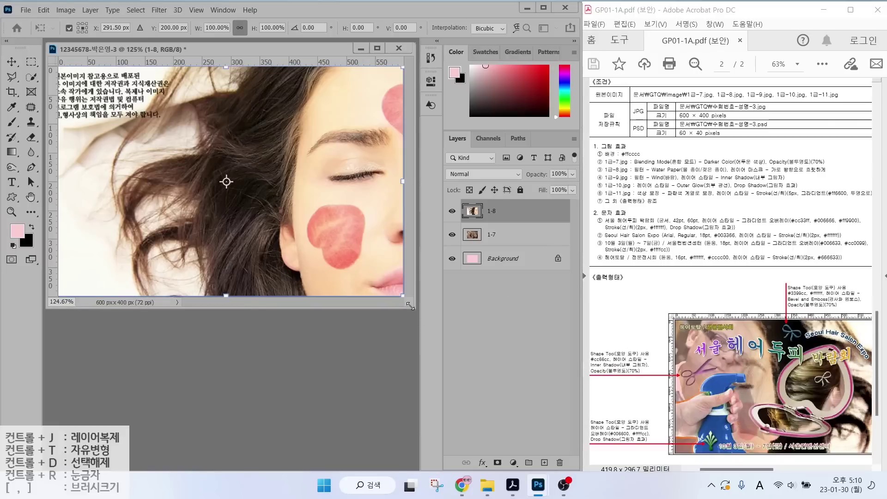
{"action": "right_click", "coordinate": [303, 134]}
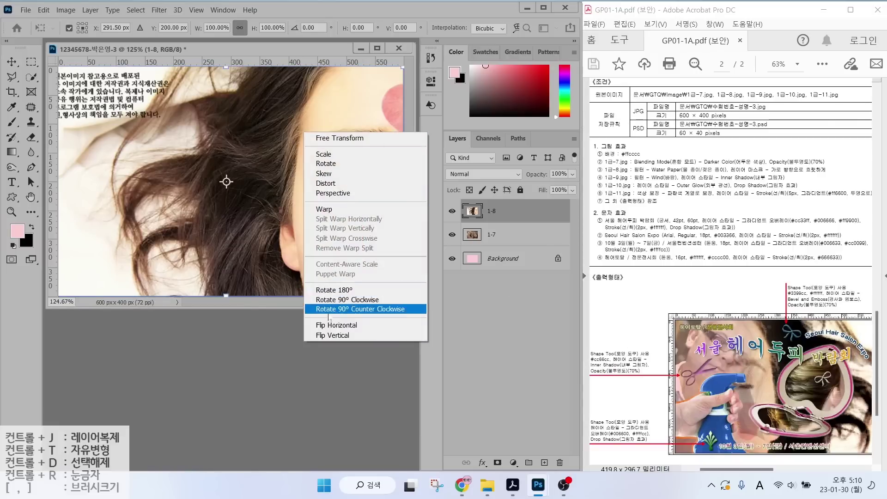
{"action": "left_click", "coordinate": [334, 320]}
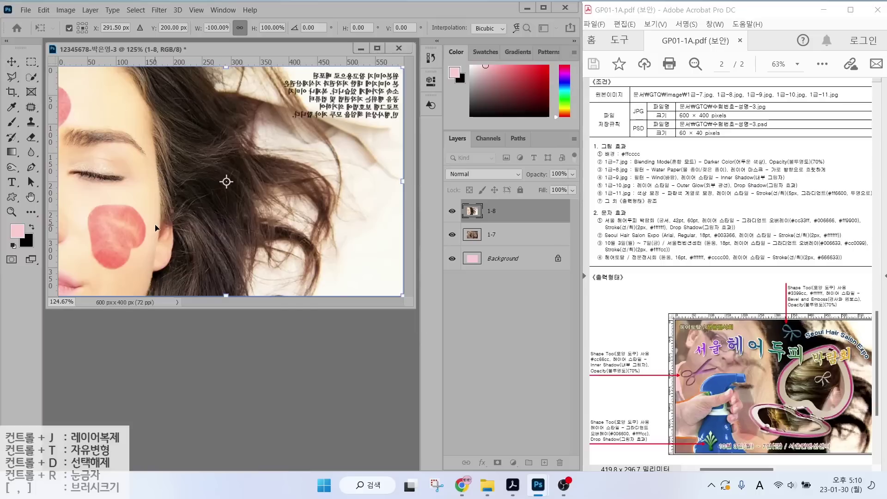
{"action": "key", "text": "Return"}
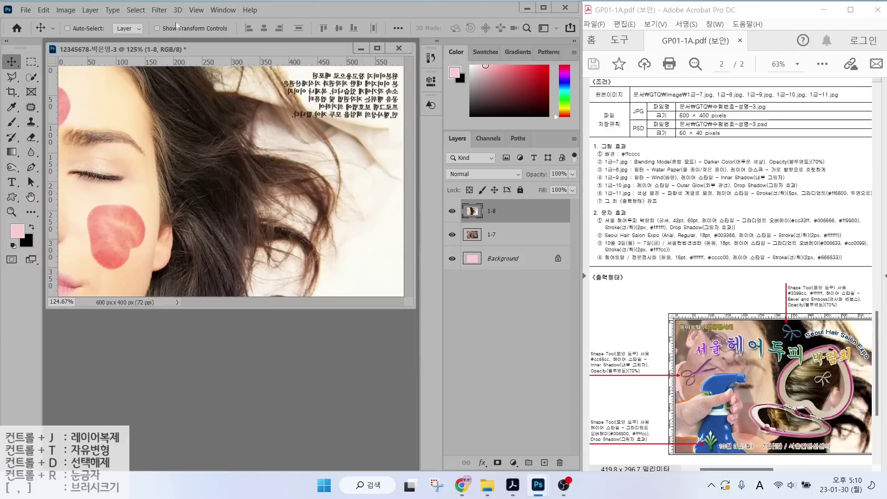
Apply the Sketch > Water Paper filter from the Filter Gallery to layer 1-8.
{"action": "left_click", "coordinate": [159, 9]}
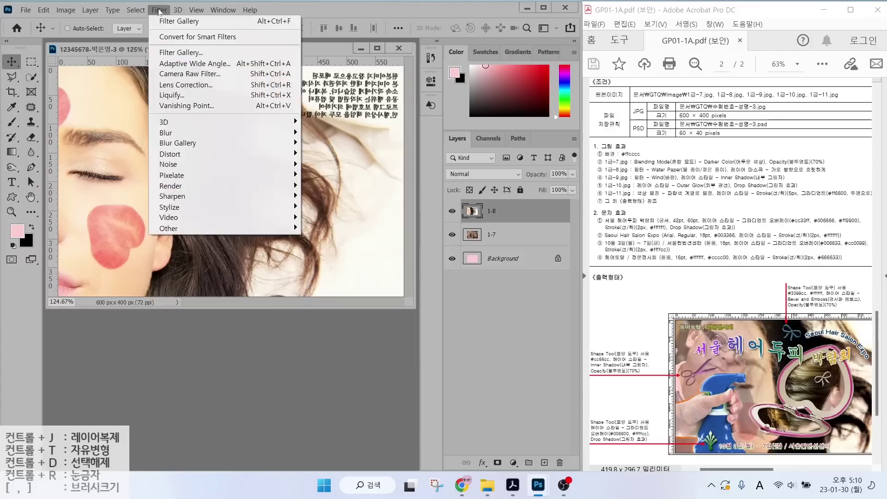
{"action": "left_click", "coordinate": [162, 53]}
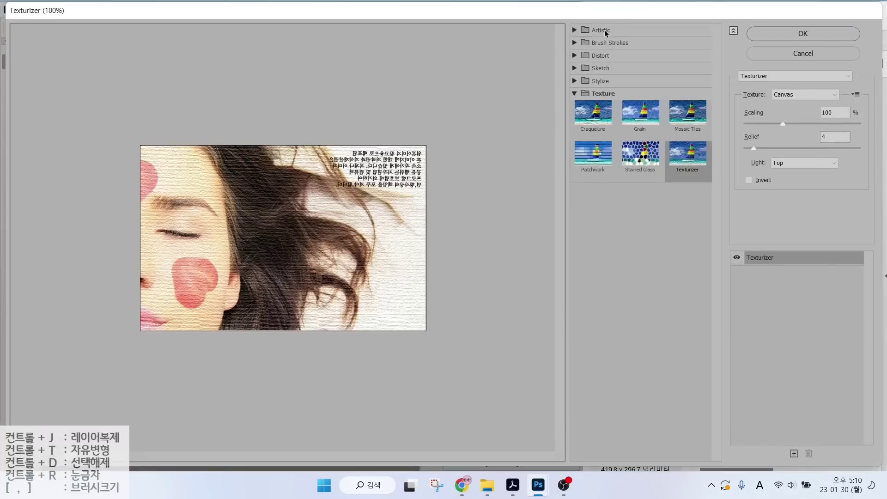
{"action": "left_click", "coordinate": [575, 31]}
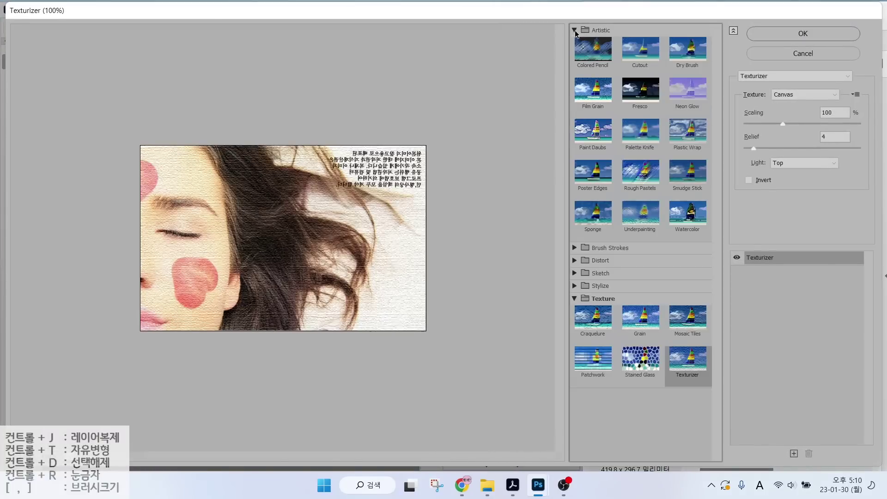
{"action": "left_click", "coordinate": [574, 31]}
{"action": "left_click", "coordinate": [575, 43]}
{"action": "left_click", "coordinate": [574, 43]}
{"action": "left_click", "coordinate": [575, 67]}
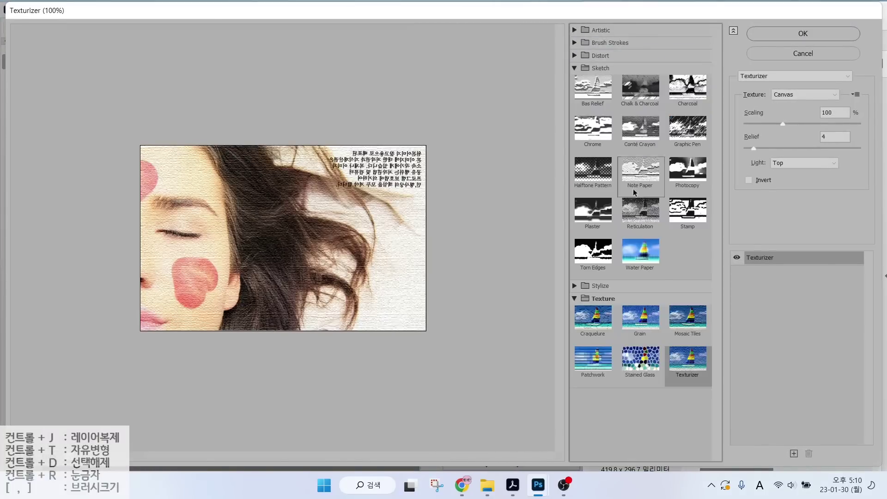
{"action": "left_click", "coordinate": [641, 256]}
{"action": "left_click", "coordinate": [779, 36]}
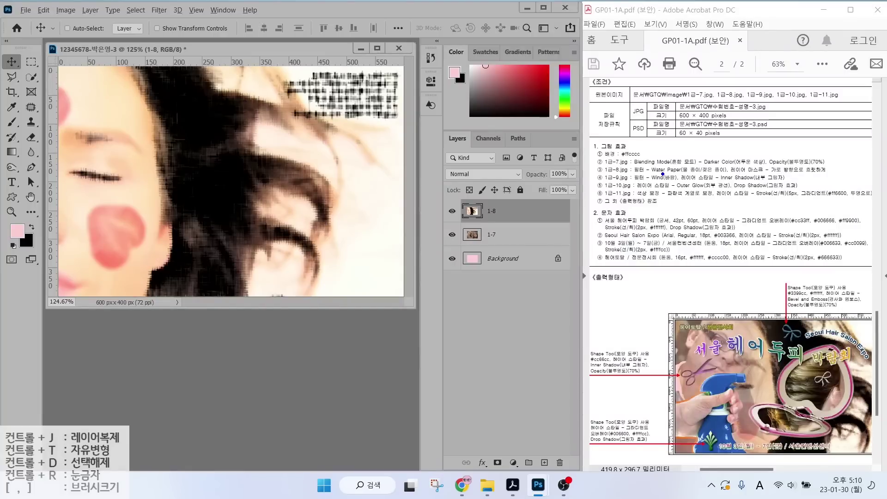
{"action": "left_click_drag", "start_coordinate": [663, 174], "coordinate": [826, 174]}
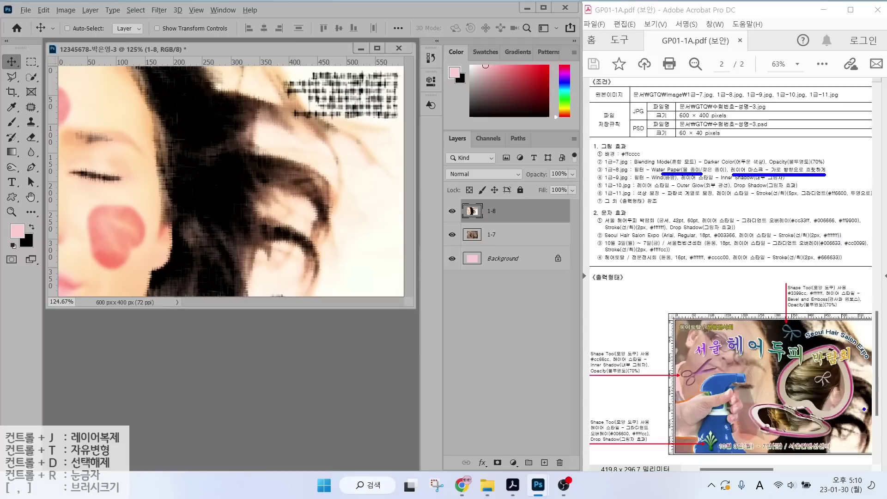
{"action": "left_click_drag", "start_coordinate": [886, 372], "coordinate": [870, 395]}
{"action": "left_click_drag", "start_coordinate": [880, 392], "coordinate": [870, 395]}
Shift layer 1-8 about 135 px right so 1-7 shows along the left edge.
{"action": "key", "text": "Escape"}
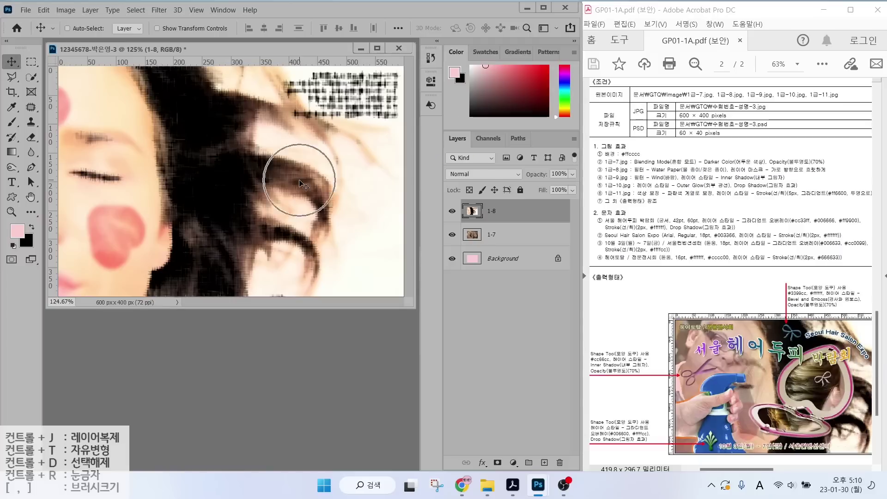
{"action": "key", "text": "ctrl"}
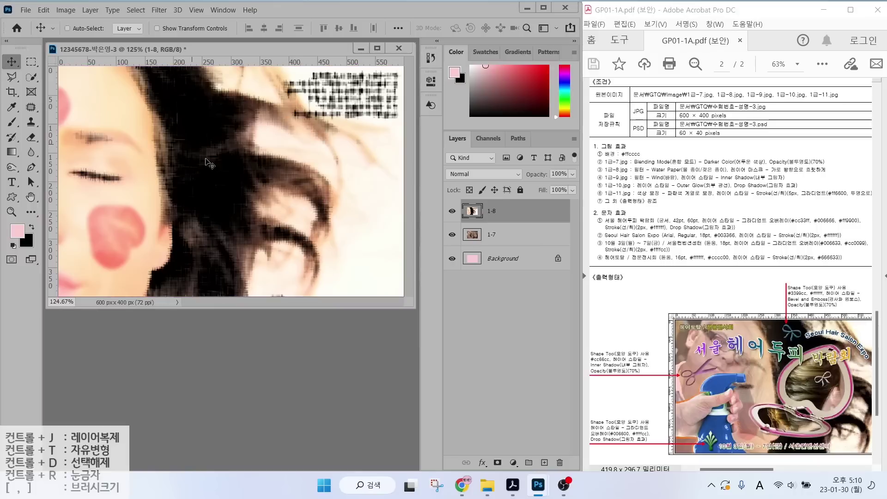
{"action": "left_click_drag", "start_coordinate": [215, 175], "coordinate": [292, 173]}
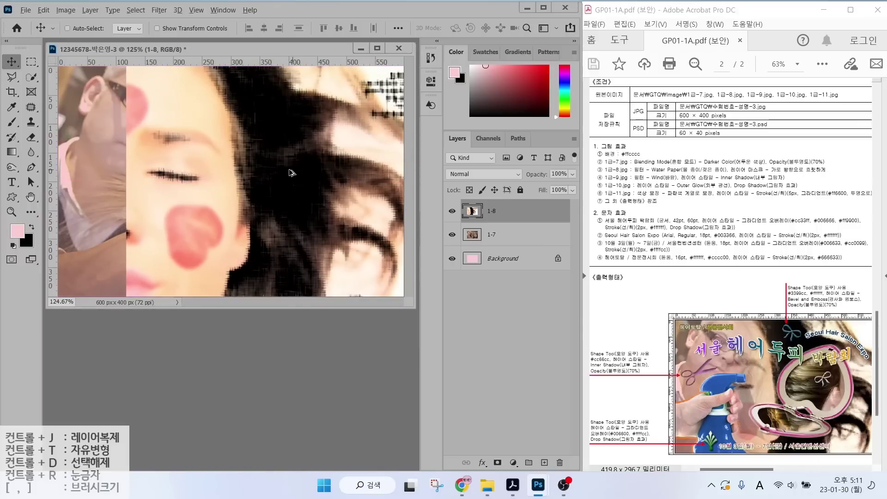
{"action": "mouse_move", "coordinate": [132, 72]}
{"action": "left_mouse_down"}
{"action": "mouse_move", "coordinate": [145, 103]}
{"action": "mouse_move", "coordinate": [121, 149]}
{"action": "mouse_move", "coordinate": [117, 203]}
{"action": "mouse_move", "coordinate": [121, 237]}
{"action": "mouse_move", "coordinate": [146, 248]}
{"action": "mouse_move", "coordinate": [121, 292]}
{"action": "left_mouse_up"}
{"action": "key", "text": "Escape"}
Add a white layer mask to layer 1-8.
{"action": "mouse_move", "coordinate": [430, 121]}
{"action": "left_mouse_down"}
{"action": "mouse_move", "coordinate": [596, 457]}
{"action": "mouse_move", "coordinate": [596, 477]}
{"action": "left_mouse_up"}
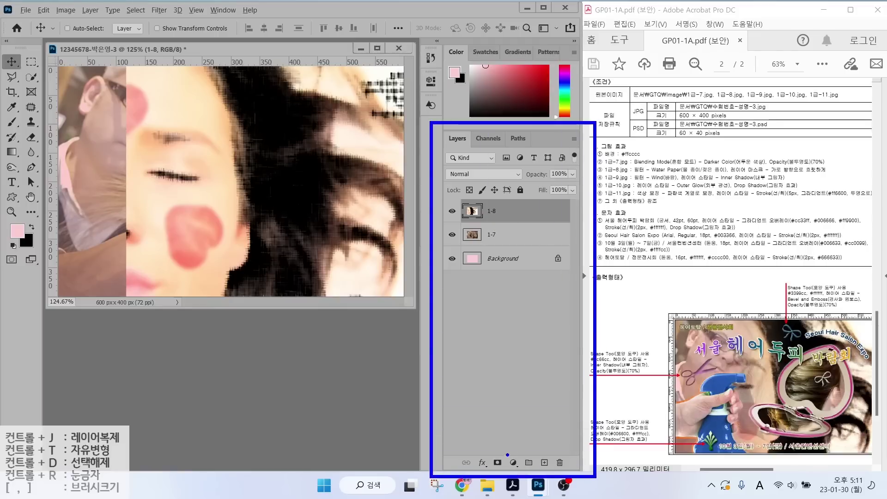
{"action": "mouse_move", "coordinate": [485, 452]}
{"action": "left_mouse_down"}
{"action": "mouse_move", "coordinate": [510, 474]}
{"action": "mouse_move", "coordinate": [511, 444]}
{"action": "mouse_move", "coordinate": [538, 413]}
{"action": "left_mouse_up"}
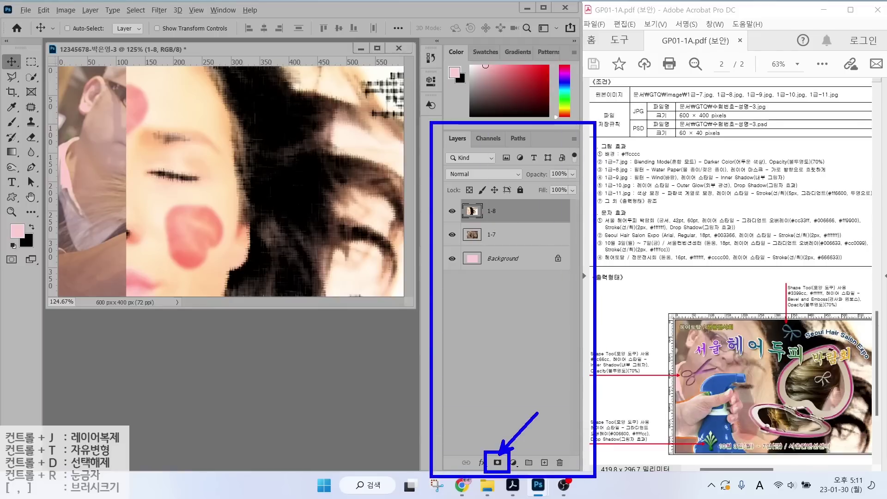
{"action": "key", "text": "Escape"}
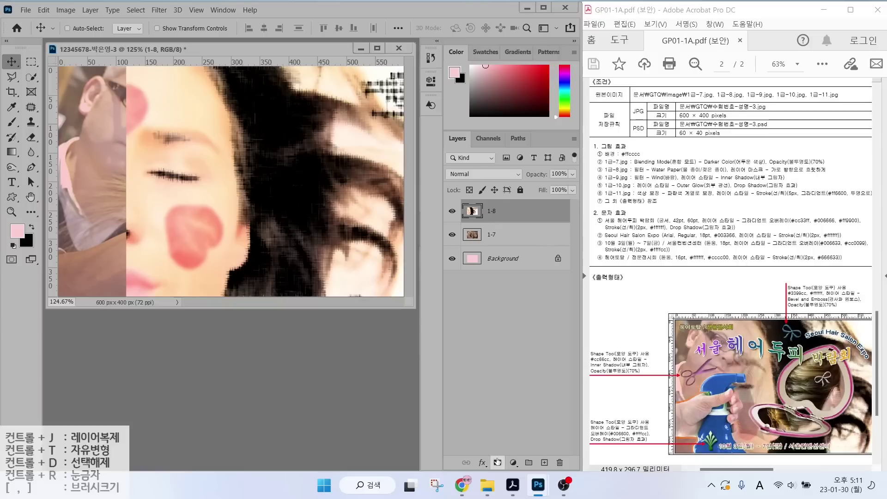
{"action": "left_click", "coordinate": [497, 462]}
{"action": "left_click_drag", "start_coordinate": [499, 198], "coordinate": [539, 155]}
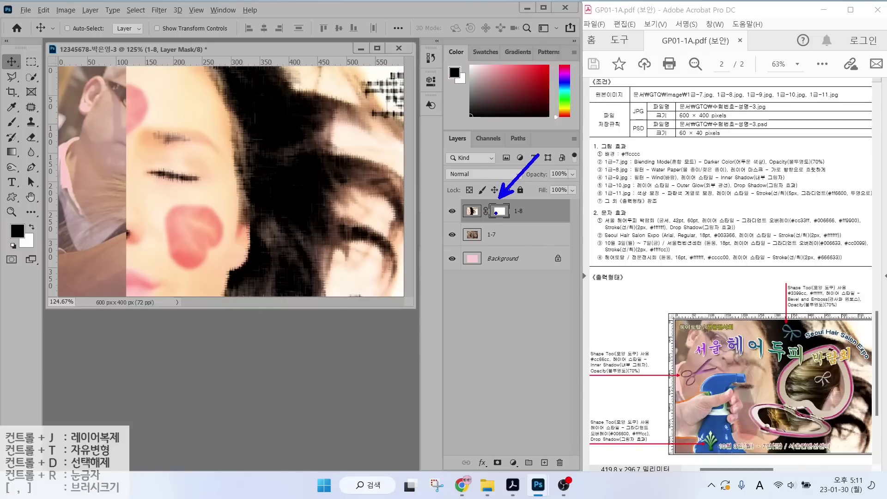
{"action": "mouse_move", "coordinate": [138, 103]}
{"action": "left_mouse_down"}
{"action": "mouse_move", "coordinate": [117, 138]}
{"action": "mouse_move", "coordinate": [108, 184]}
{"action": "mouse_move", "coordinate": [121, 285]}
{"action": "left_mouse_up"}
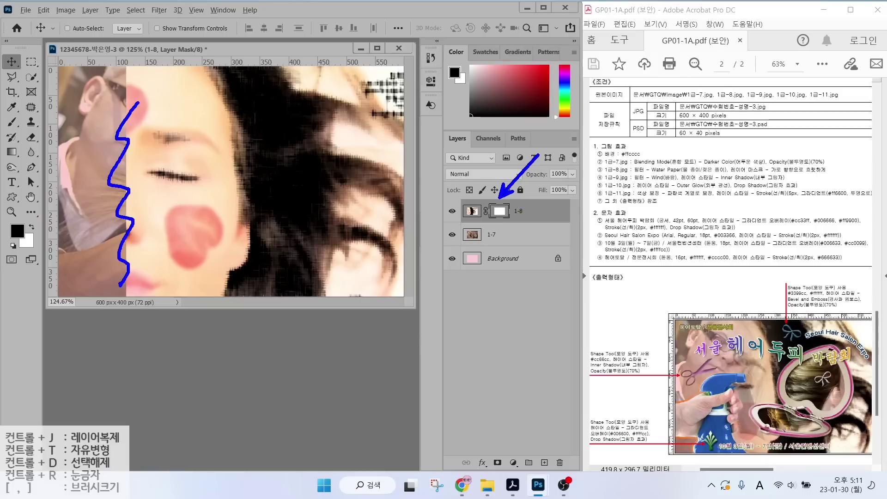
{"action": "key", "text": "Escape"}
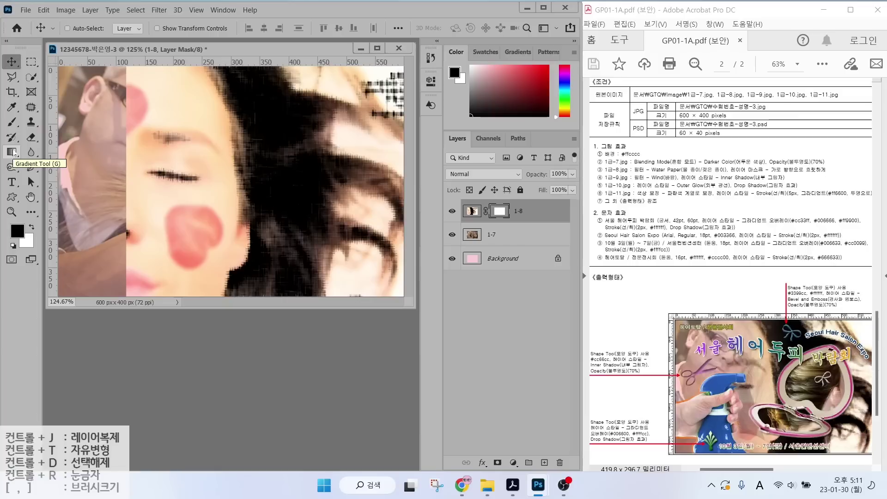
{"action": "mouse_move", "coordinate": [513, 225]}
{"action": "left_mouse_down"}
{"action": "mouse_move", "coordinate": [485, 225]}
{"action": "mouse_move", "coordinate": [495, 193]}
{"action": "mouse_move", "coordinate": [533, 222]}
{"action": "mouse_move", "coordinate": [514, 228]}
{"action": "left_mouse_up"}
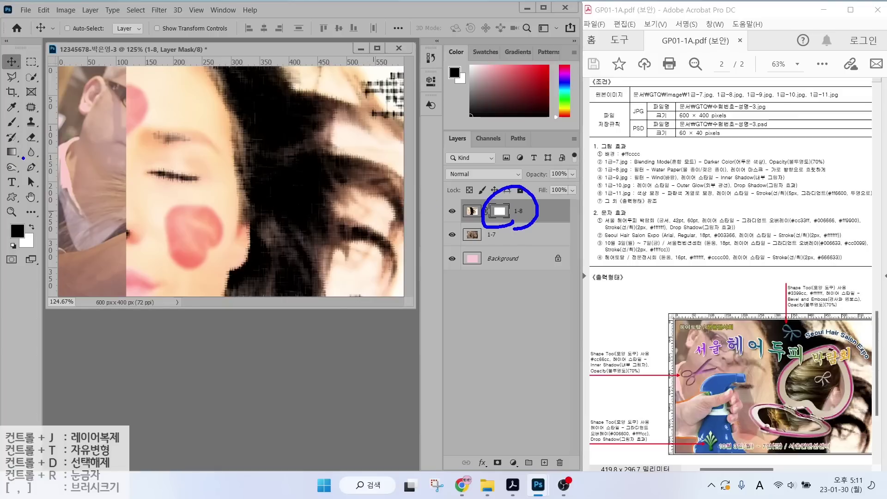
{"action": "left_click_drag", "start_coordinate": [23, 158], "coordinate": [1, 164]}
{"action": "key", "text": "Escape"}
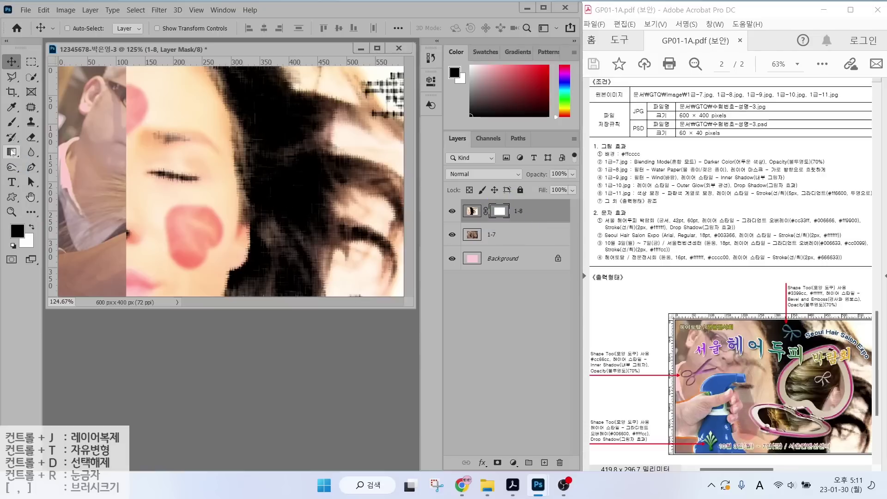
Choose the Gradient tool with a black-to-white gradient.
{"action": "left_click", "coordinate": [13, 153]}
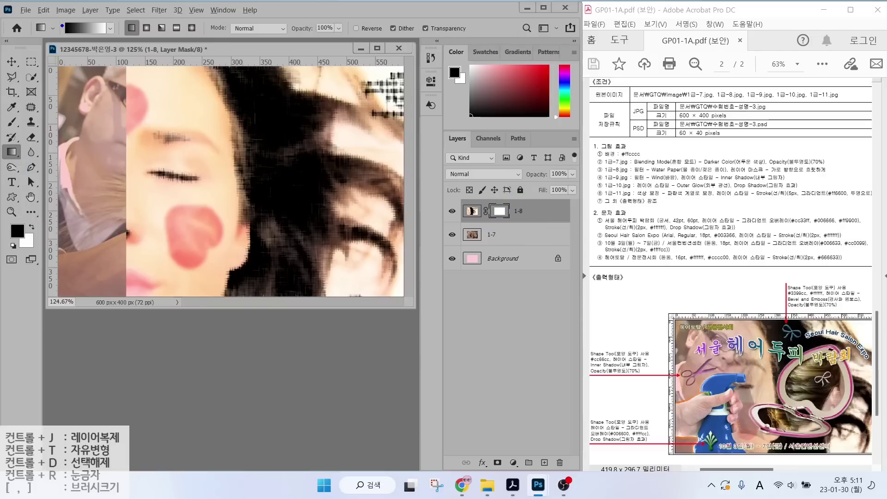
{"action": "left_click_drag", "start_coordinate": [68, 30], "coordinate": [30, 64]}
{"action": "left_click_drag", "start_coordinate": [108, 32], "coordinate": [152, 68]}
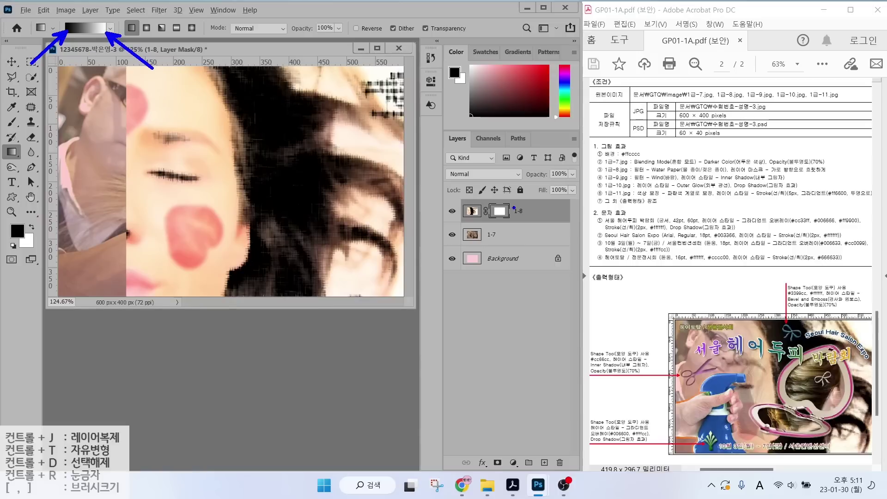
{"action": "mouse_move", "coordinate": [513, 207]}
{"action": "left_mouse_down"}
{"action": "mouse_move", "coordinate": [507, 225]}
{"action": "mouse_move", "coordinate": [487, 210]}
{"action": "mouse_move", "coordinate": [501, 194]}
{"action": "mouse_move", "coordinate": [516, 215]}
{"action": "left_mouse_up"}
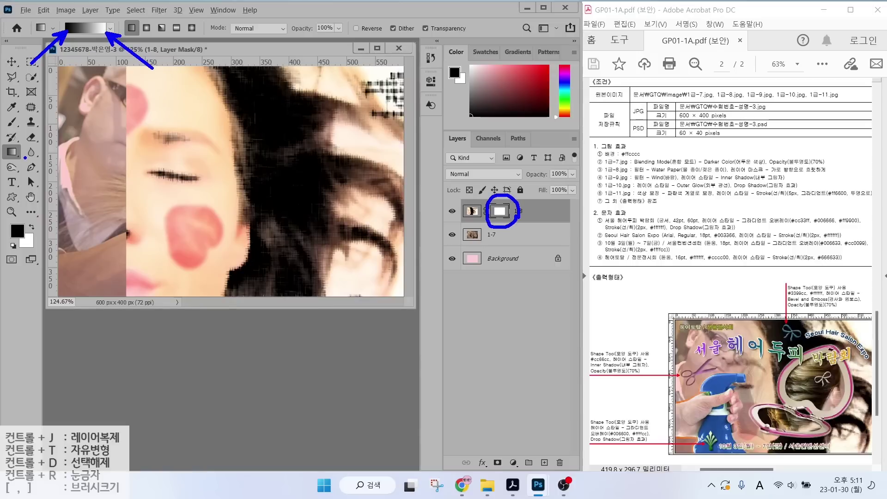
{"action": "mouse_move", "coordinate": [25, 158]}
{"action": "left_mouse_down"}
{"action": "mouse_move", "coordinate": [3, 145]}
{"action": "mouse_move", "coordinate": [18, 140]}
{"action": "mouse_move", "coordinate": [27, 158]}
{"action": "left_mouse_up"}
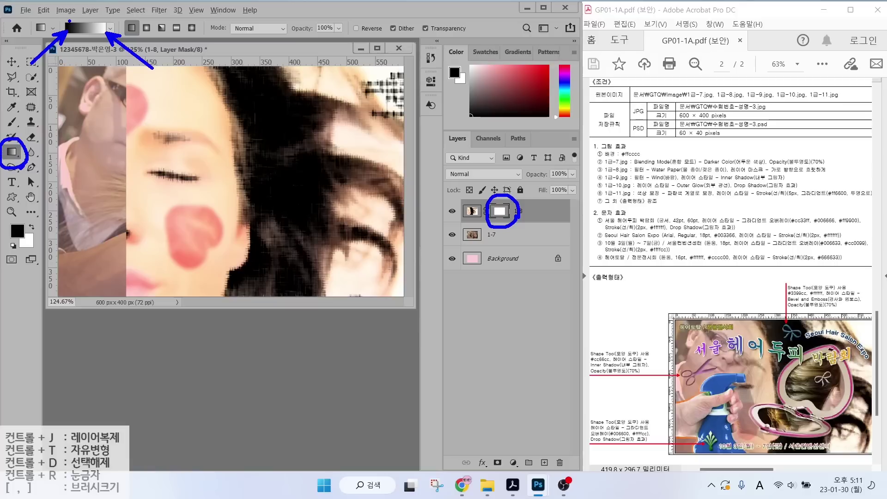
{"action": "key", "text": "Escape"}
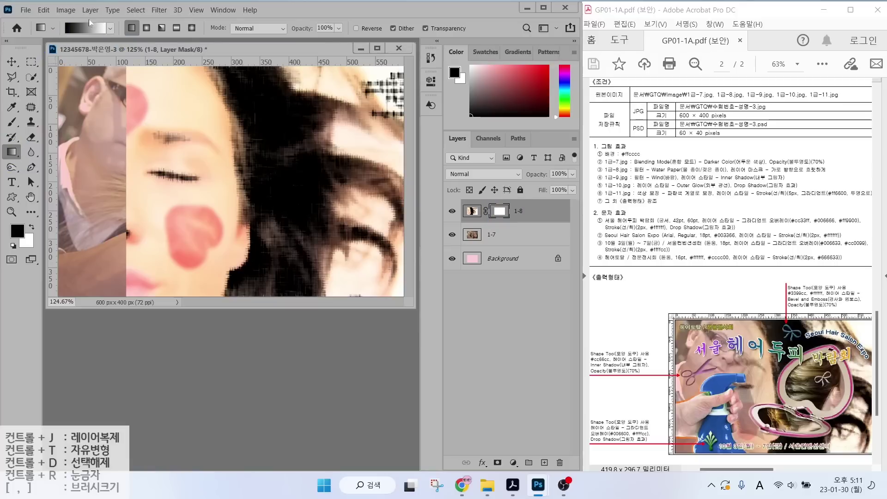
{"action": "left_click", "coordinate": [89, 28]}
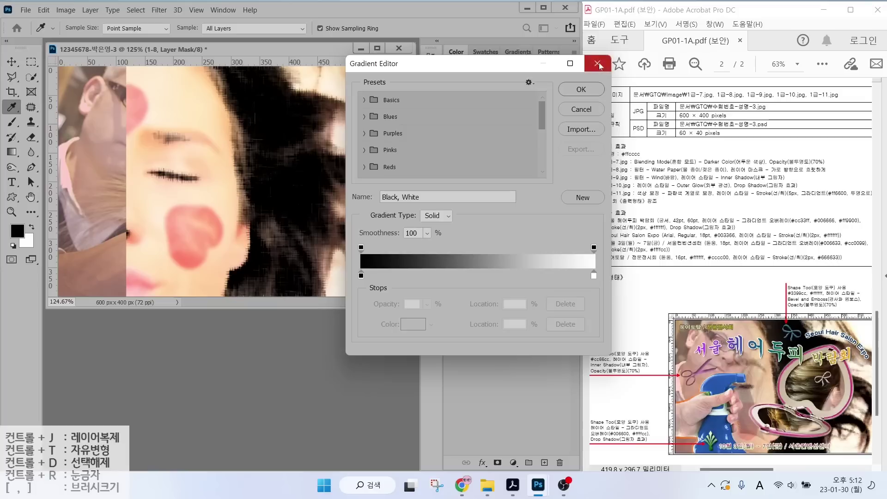
{"action": "key", "text": "Return"}
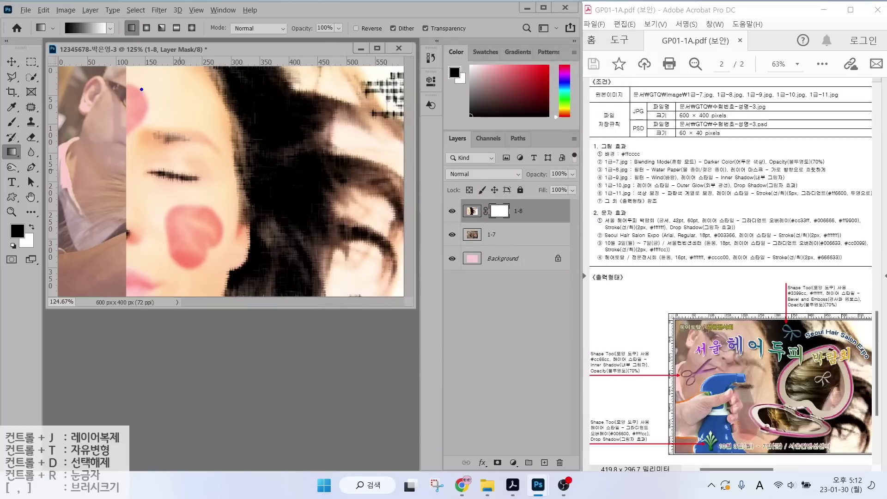
Drag a black-to-white gradient across 1-8's mask, fading it into 1-7, then redo it.
{"action": "mouse_move", "coordinate": [141, 89]}
{"action": "left_mouse_down"}
{"action": "mouse_move", "coordinate": [123, 107]}
{"action": "mouse_move", "coordinate": [124, 130]}
{"action": "mouse_move", "coordinate": [141, 173]}
{"action": "mouse_move", "coordinate": [146, 231]}
{"action": "mouse_move", "coordinate": [119, 257]}
{"action": "mouse_move", "coordinate": [119, 276]}
{"action": "left_mouse_up"}
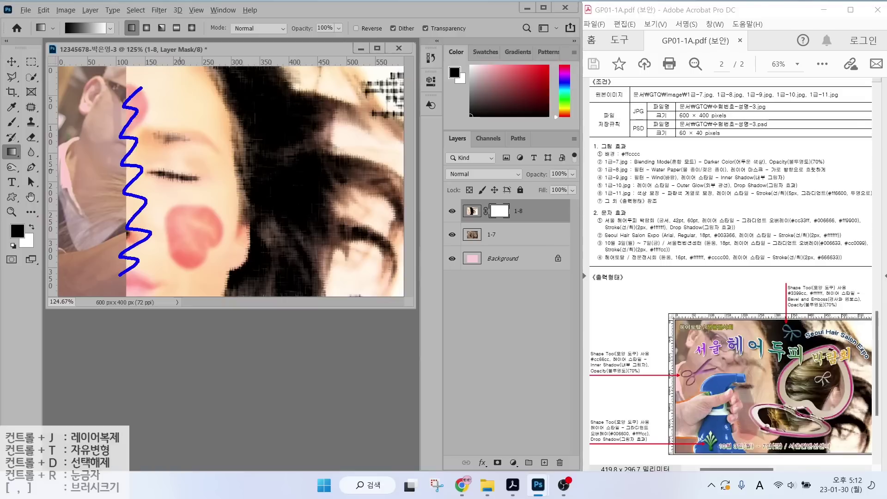
{"action": "mouse_move", "coordinate": [167, 251]}
{"action": "left_mouse_down"}
{"action": "mouse_move", "coordinate": [135, 261]}
{"action": "mouse_move", "coordinate": [185, 208]}
{"action": "mouse_move", "coordinate": [154, 234]}
{"action": "left_mouse_up"}
{"action": "mouse_move", "coordinate": [75, 158]}
{"action": "left_mouse_down"}
{"action": "mouse_move", "coordinate": [101, 186]}
{"action": "mouse_move", "coordinate": [127, 184]}
{"action": "mouse_move", "coordinate": [129, 221]}
{"action": "mouse_move", "coordinate": [139, 215]}
{"action": "left_mouse_up"}
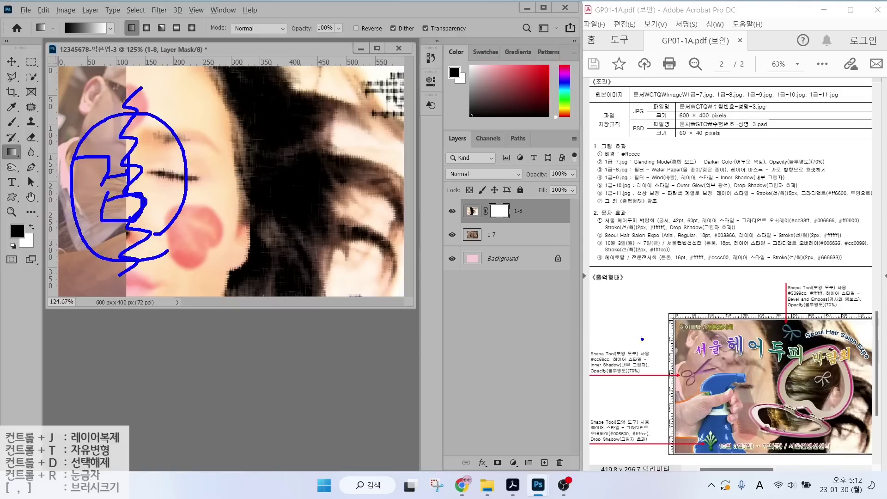
{"action": "left_click_drag", "start_coordinate": [886, 353], "coordinate": [865, 383]}
{"action": "mouse_move", "coordinate": [389, 240]}
{"action": "left_mouse_down"}
{"action": "mouse_move", "coordinate": [310, 211]}
{"action": "mouse_move", "coordinate": [382, 138]}
{"action": "mouse_move", "coordinate": [380, 230]}
{"action": "left_mouse_up"}
{"action": "mouse_move", "coordinate": [335, 144]}
{"action": "left_mouse_down"}
{"action": "mouse_move", "coordinate": [342, 193]}
{"action": "mouse_move", "coordinate": [328, 197]}
{"action": "mouse_move", "coordinate": [365, 196]}
{"action": "mouse_move", "coordinate": [364, 214]}
{"action": "mouse_move", "coordinate": [354, 221]}
{"action": "mouse_move", "coordinate": [399, 223]}
{"action": "left_mouse_up"}
{"action": "mouse_move", "coordinate": [68, 41]}
{"action": "left_mouse_down"}
{"action": "mouse_move", "coordinate": [70, 10]}
{"action": "mouse_move", "coordinate": [74, 46]}
{"action": "mouse_move", "coordinate": [95, 22]}
{"action": "mouse_move", "coordinate": [120, 41]}
{"action": "left_mouse_up"}
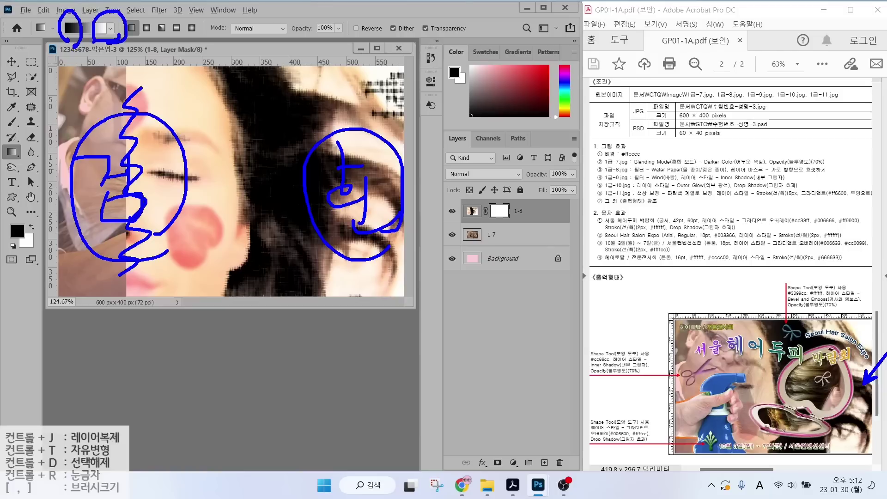
{"action": "mouse_move", "coordinate": [134, 86]}
{"action": "left_mouse_down"}
{"action": "mouse_move", "coordinate": [126, 90]}
{"action": "mouse_move", "coordinate": [355, 83]}
{"action": "left_mouse_up"}
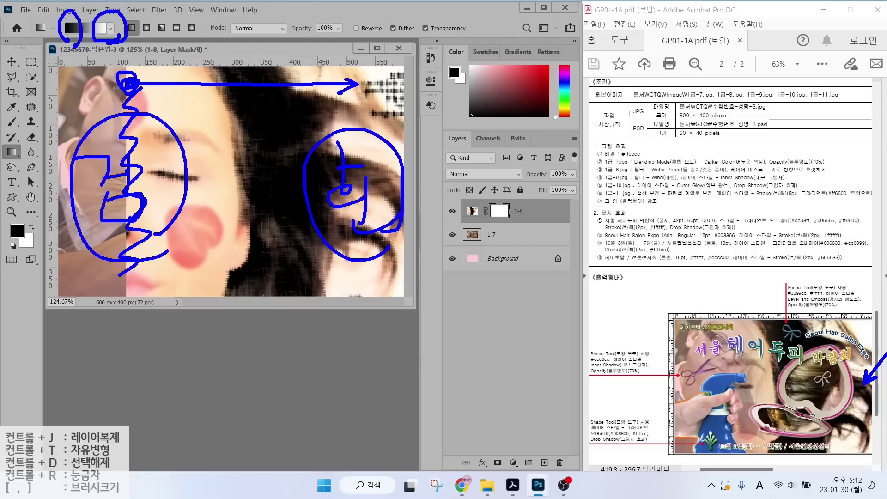
{"action": "key", "text": "Escape"}
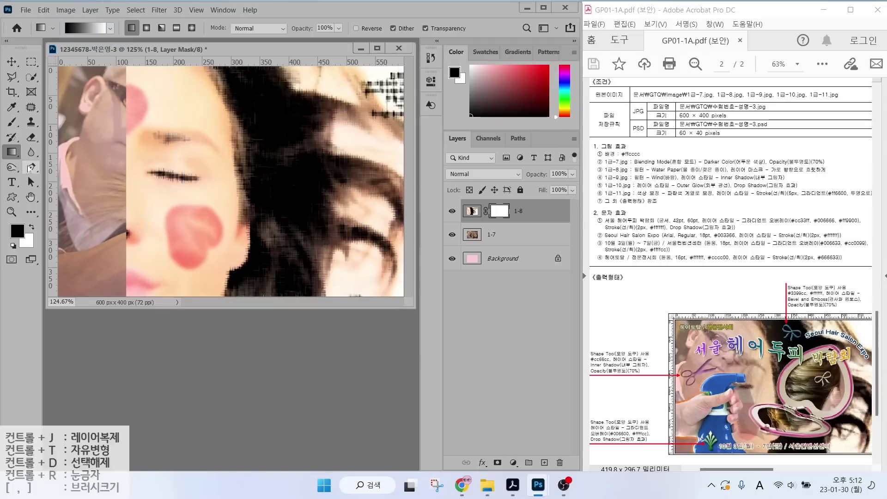
{"action": "left_click_drag", "start_coordinate": [128, 139], "coordinate": [345, 139]}
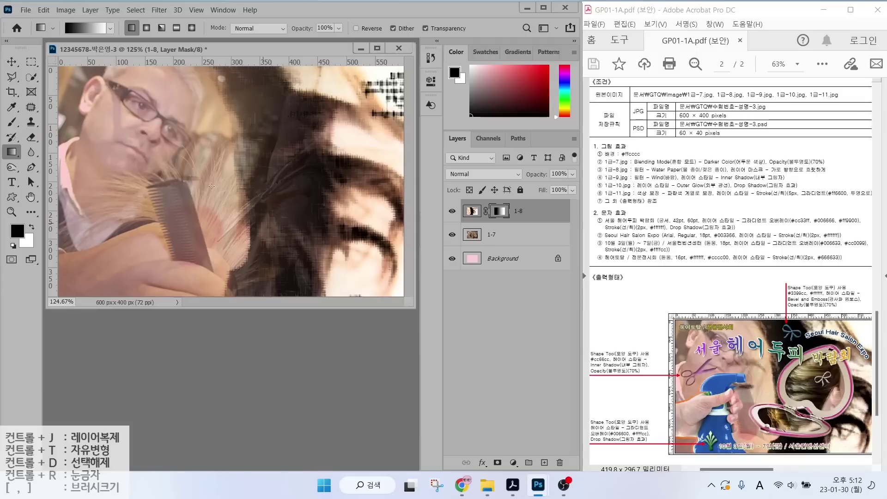
{"action": "left_click_drag", "start_coordinate": [112, 139], "coordinate": [268, 137]}
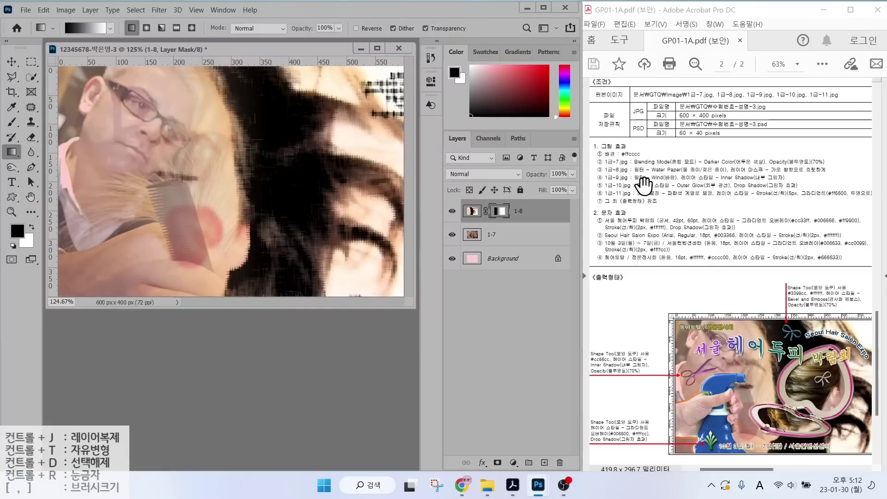
Open the 1급-9.jpg pearl-pinned hair photo.
{"action": "double_click", "coordinate": [245, 359]}
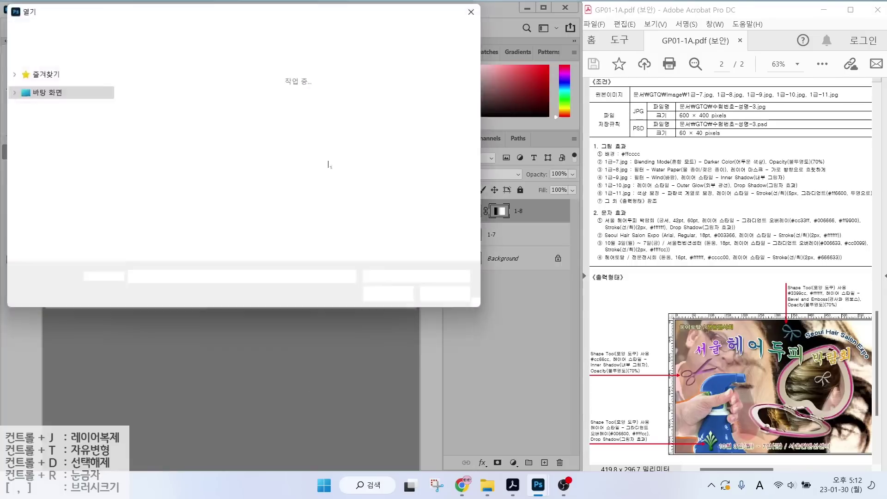
{"action": "double_click", "coordinate": [365, 172]}
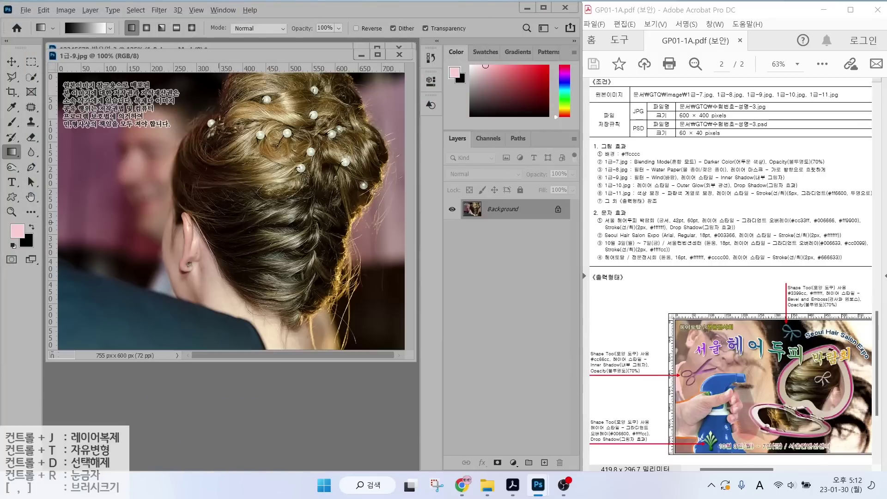
{"action": "left_click_drag", "start_coordinate": [804, 373], "coordinate": [757, 327]}
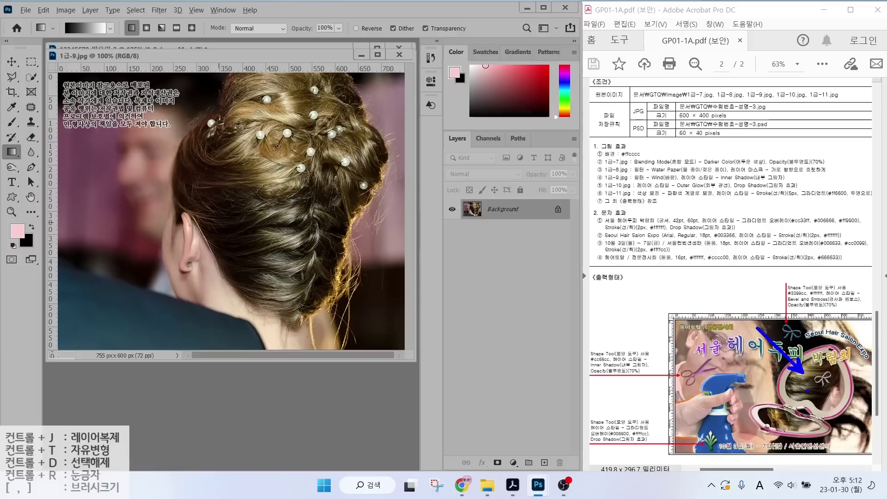
{"action": "key", "text": "Escape"}
{"action": "left_click_drag", "start_coordinate": [248, 59], "coordinate": [379, 307]}
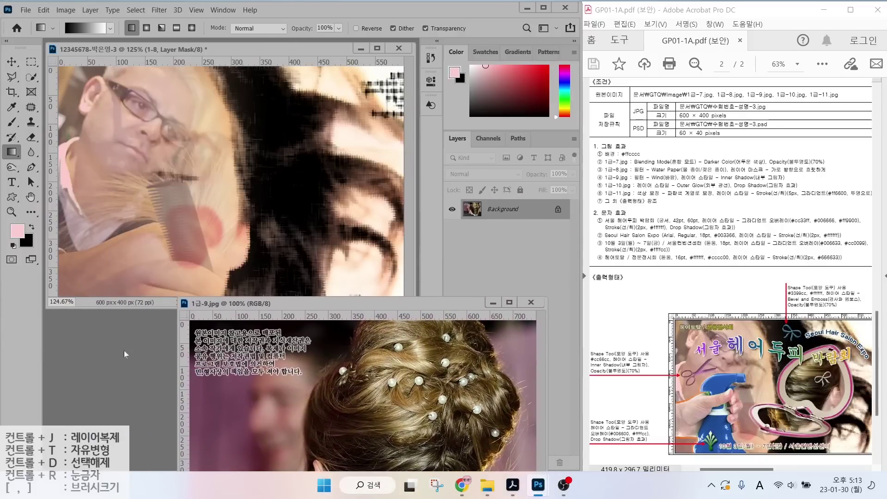
Open the 1급-10.jpg heart-shaped mirror image alongside it.
{"action": "key", "text": "ctrl+o"}
{"action": "left_click", "coordinate": [434, 174]}
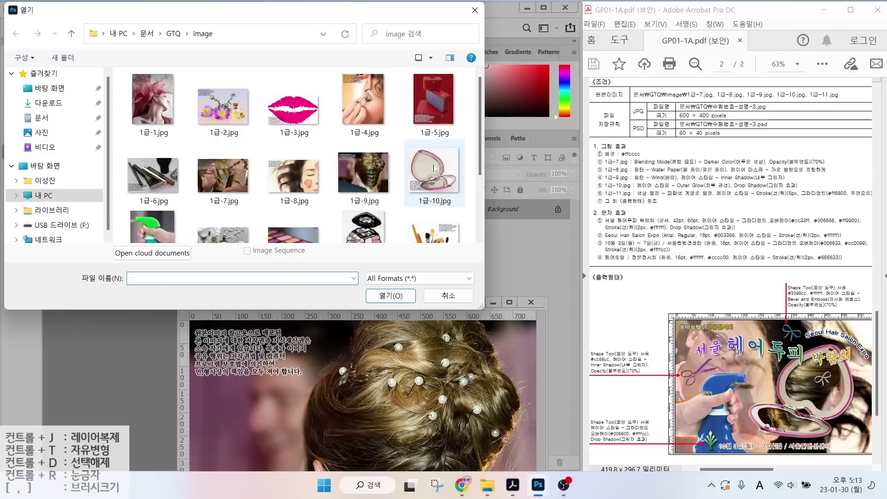
{"action": "left_click", "coordinate": [390, 294]}
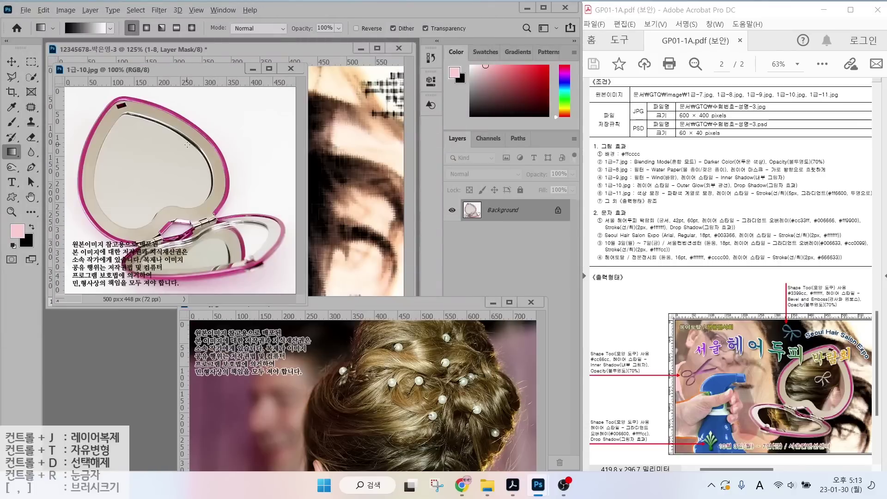
{"action": "mouse_move", "coordinate": [178, 205]}
{"action": "left_mouse_down"}
{"action": "mouse_move", "coordinate": [200, 209]}
{"action": "mouse_move", "coordinate": [147, 101]}
{"action": "mouse_move", "coordinate": [116, 224]}
{"action": "mouse_move", "coordinate": [170, 206]}
{"action": "left_mouse_up"}
{"action": "mouse_move", "coordinate": [187, 250]}
{"action": "left_mouse_down"}
{"action": "mouse_move", "coordinate": [153, 261]}
{"action": "mouse_move", "coordinate": [193, 268]}
{"action": "mouse_move", "coordinate": [250, 259]}
{"action": "mouse_move", "coordinate": [202, 242]}
{"action": "left_mouse_up"}
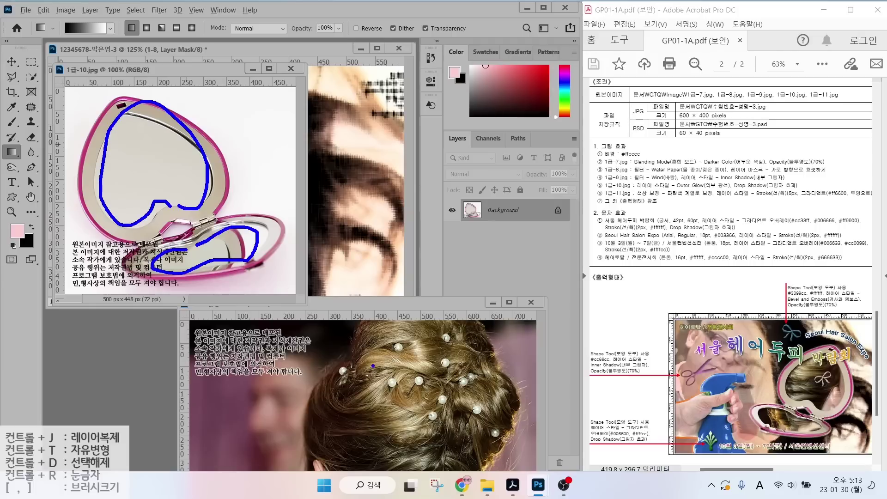
{"action": "left_click_drag", "start_coordinate": [389, 365], "coordinate": [457, 303]}
{"action": "key", "text": "Escape"}
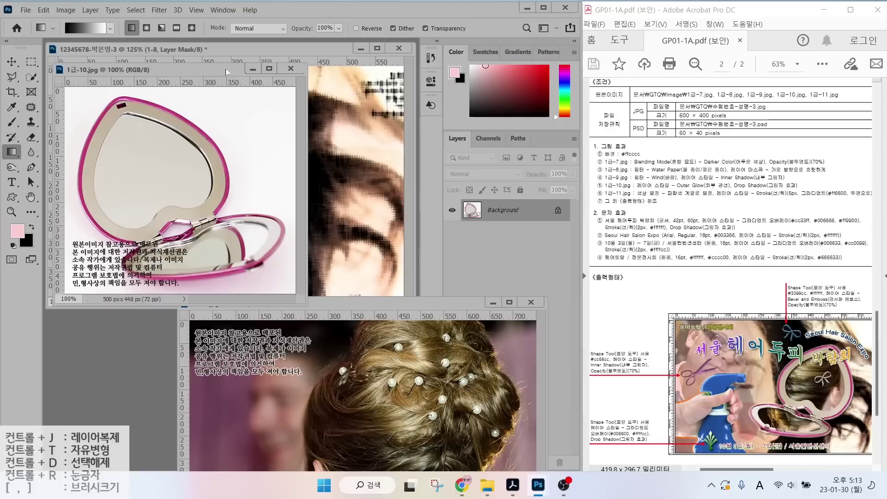
{"action": "left_click_drag", "start_coordinate": [175, 70], "coordinate": [184, 295]}
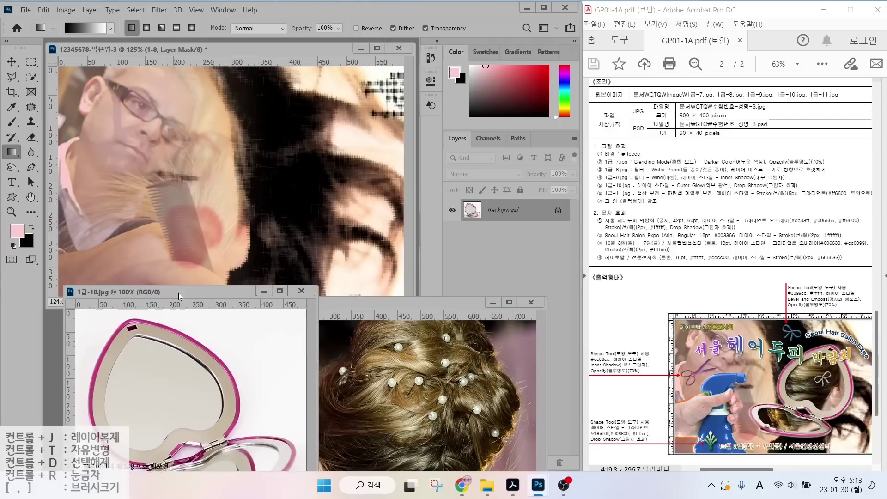
Copy the hair photo into the composite as layer 1-9 and shrink it to about 69%.
{"action": "left_click", "coordinate": [359, 305]}
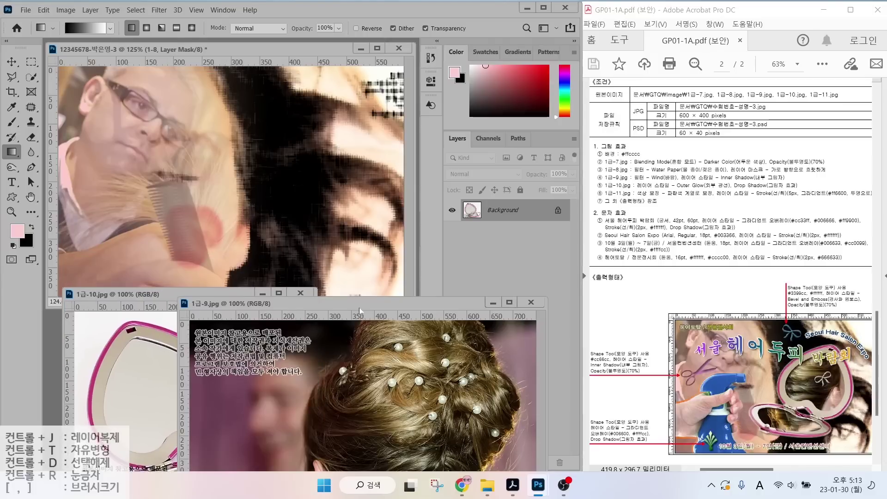
{"action": "left_click", "coordinate": [11, 61]}
{"action": "left_click_drag", "start_coordinate": [238, 171], "coordinate": [237, 171]}
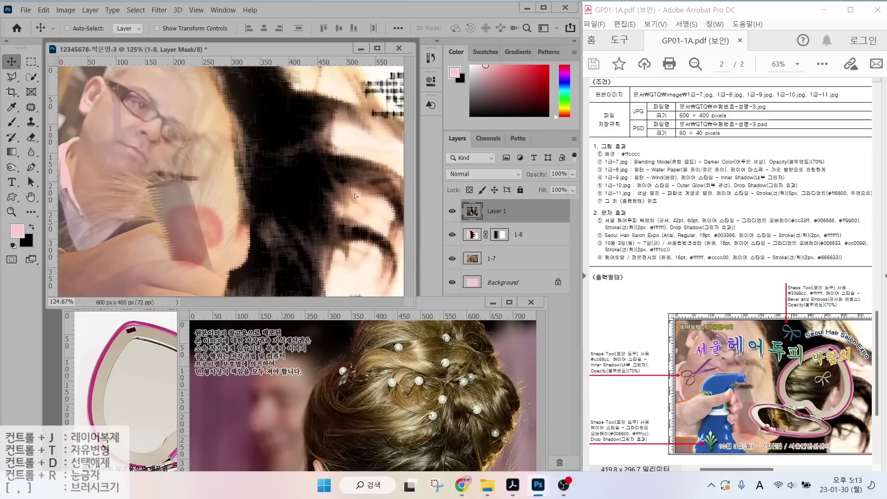
{"action": "left_click", "coordinate": [531, 302]}
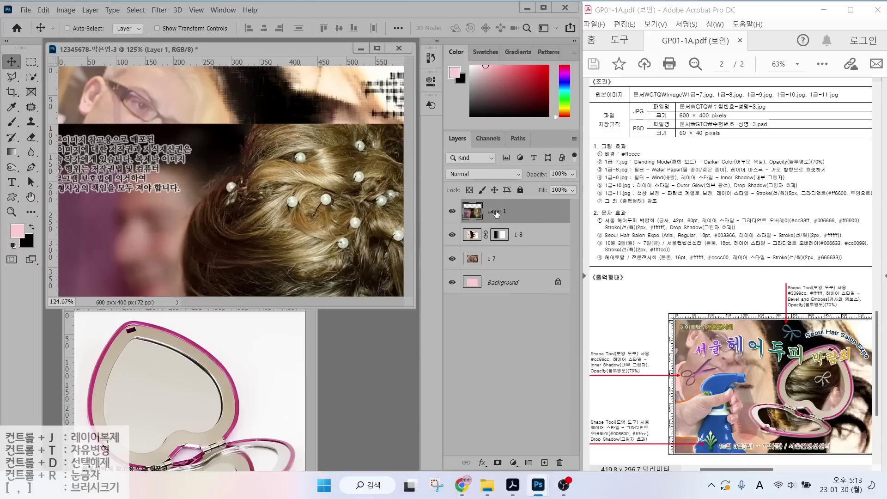
{"action": "double_click", "coordinate": [494, 211]}
{"action": "type", "text": "1-9"}
{"action": "key", "text": "Return"}
{"action": "key", "text": "ctrl+t"}
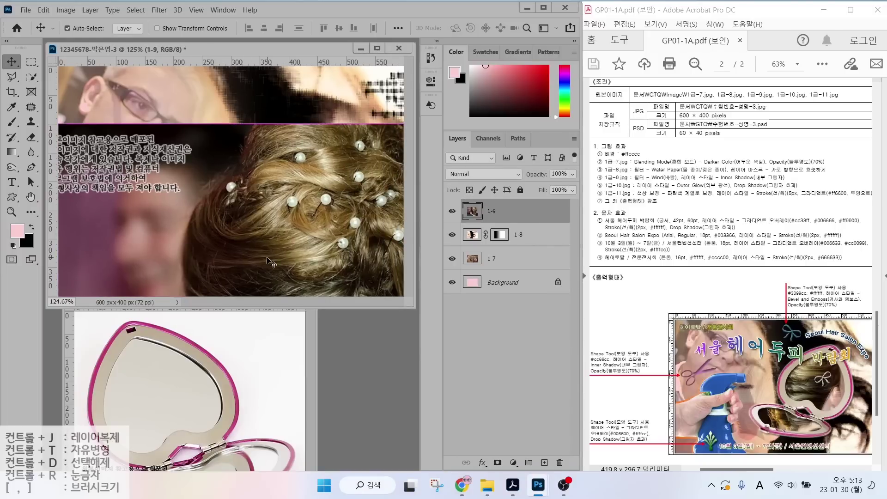
{"action": "left_click_drag", "start_coordinate": [257, 123], "coordinate": [296, 141]}
{"action": "key", "text": "Return"}
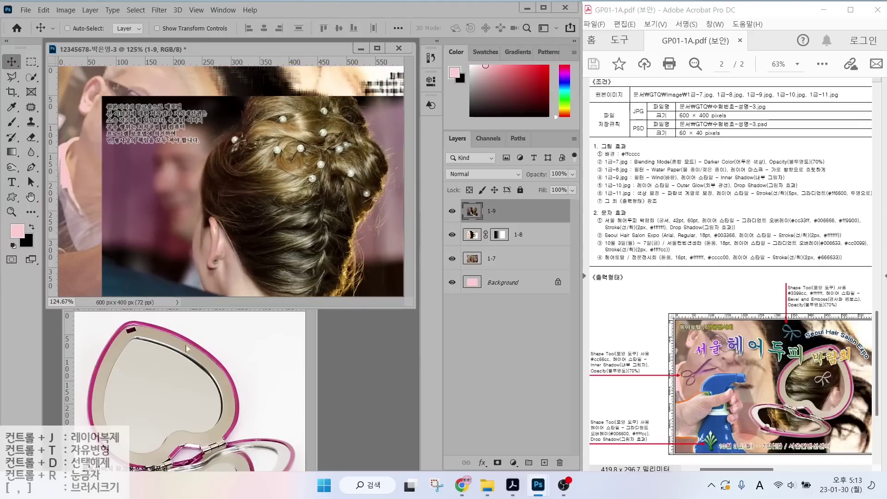
Select the heart-shaped mirror in 1급-10.jpg with the Object Selection lasso.
{"action": "left_click", "coordinate": [201, 329]}
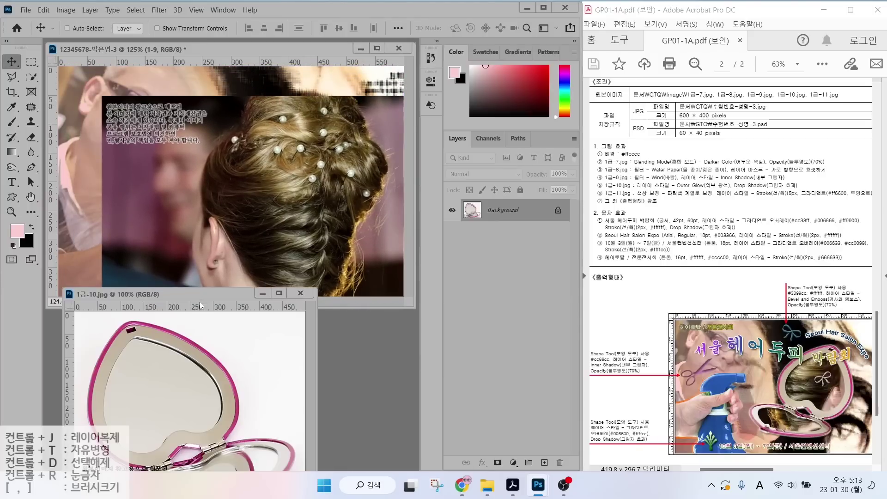
{"action": "left_click_drag", "start_coordinate": [203, 300], "coordinate": [227, 158]}
{"action": "left_click", "coordinate": [31, 77]}
{"action": "left_click", "coordinate": [85, 87]}
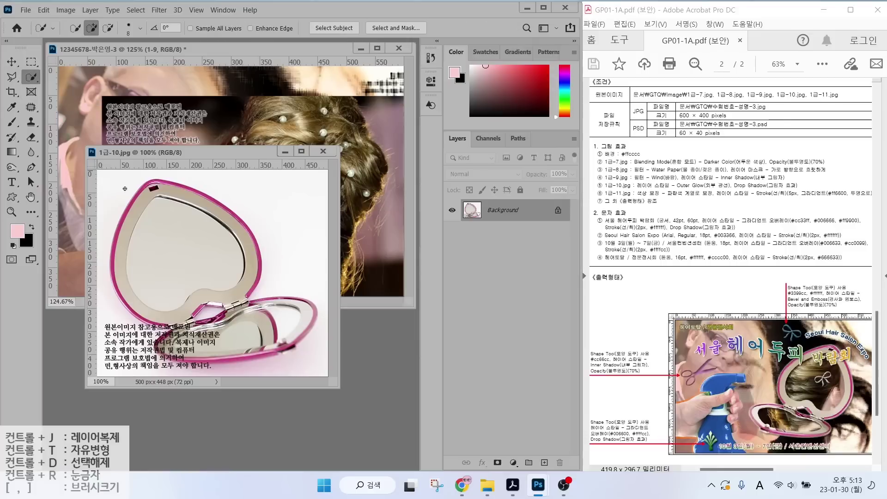
{"action": "key", "text": "shift+w"}
{"action": "mouse_move", "coordinate": [134, 177]}
{"action": "left_mouse_down"}
{"action": "mouse_move", "coordinate": [102, 244]}
{"action": "mouse_move", "coordinate": [132, 326]}
{"action": "mouse_move", "coordinate": [155, 362]}
{"action": "mouse_move", "coordinate": [252, 368]}
{"action": "left_mouse_up"}
{"action": "mouse_move", "coordinate": [323, 303]}
{"action": "left_mouse_down"}
{"action": "mouse_move", "coordinate": [273, 276]}
{"action": "mouse_move", "coordinate": [229, 202]}
{"action": "mouse_move", "coordinate": [165, 173]}
{"action": "mouse_move", "coordinate": [133, 179]}
{"action": "left_mouse_up"}
Copy the selected mirror into the composite as layer 1-10 and close the source.
{"action": "left_click_drag", "start_coordinate": [192, 153], "coordinate": [208, 228]}
{"action": "key", "text": "v"}
{"action": "left_click_drag", "start_coordinate": [242, 286], "coordinate": [298, 145]}
{"action": "left_click", "coordinate": [339, 226]}
{"action": "double_click", "coordinate": [497, 211]}
{"action": "type", "text": "1-10"}
{"action": "key", "text": "Return"}
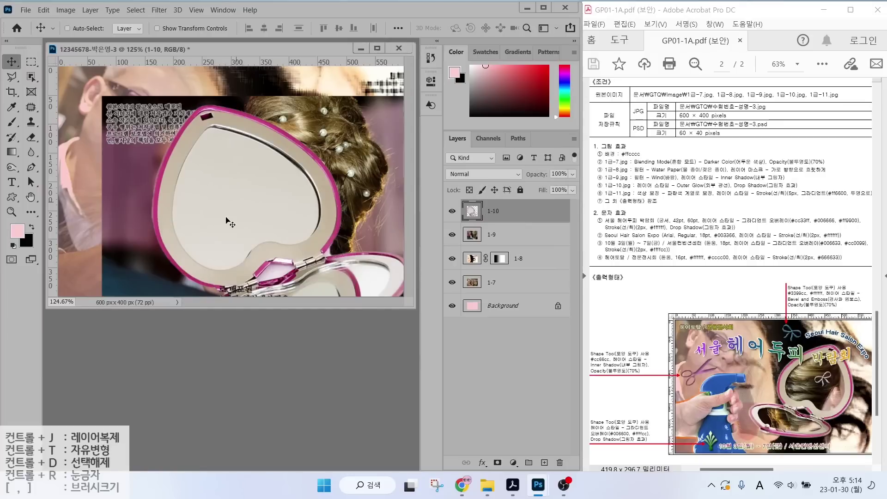
Scale the mirror to about 68%, flip it horizontally, and tilt it over the hair.
{"action": "key", "text": "ctrl+t"}
{"action": "left_click_drag", "start_coordinate": [151, 105], "coordinate": [218, 147]}
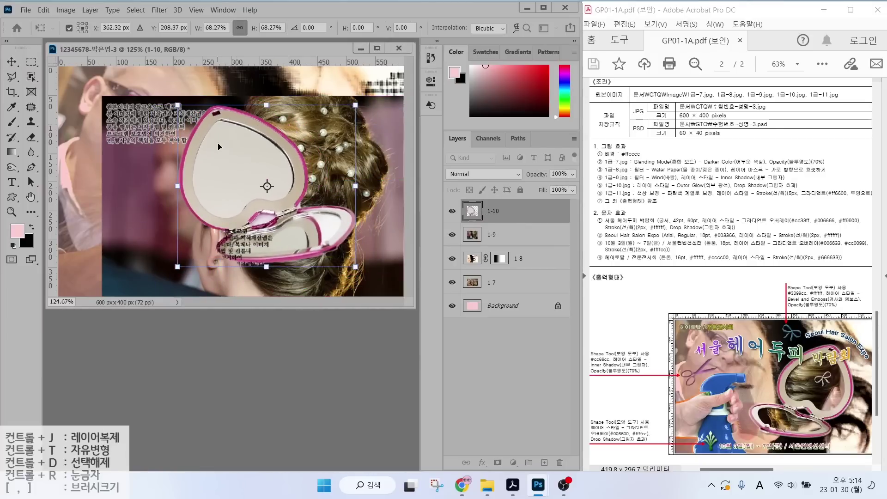
{"action": "right_click", "coordinate": [241, 164]}
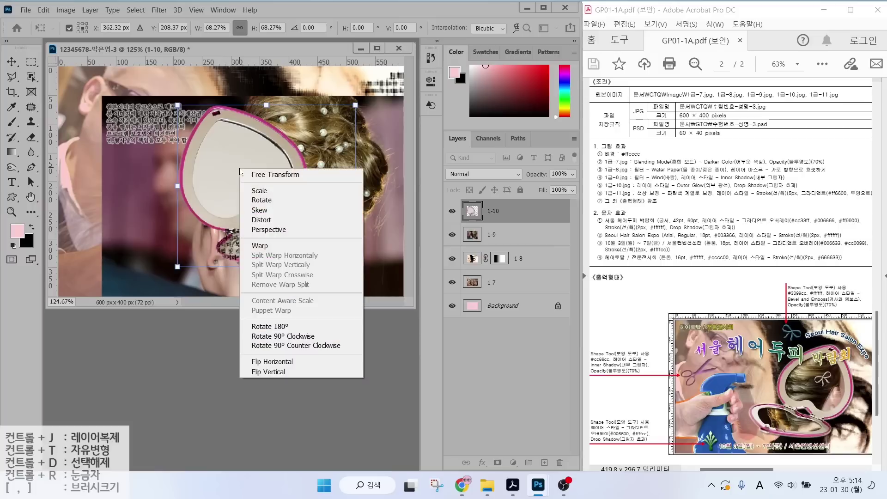
{"action": "left_click", "coordinate": [276, 363]}
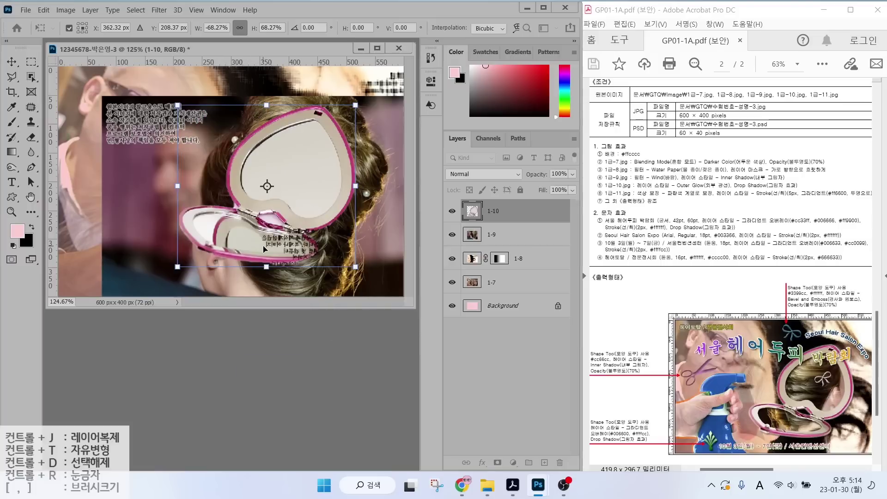
{"action": "left_click_drag", "start_coordinate": [264, 249], "coordinate": [278, 265]}
{"action": "left_click_drag", "start_coordinate": [190, 115], "coordinate": [243, 145]}
{"action": "key", "text": "Return"}
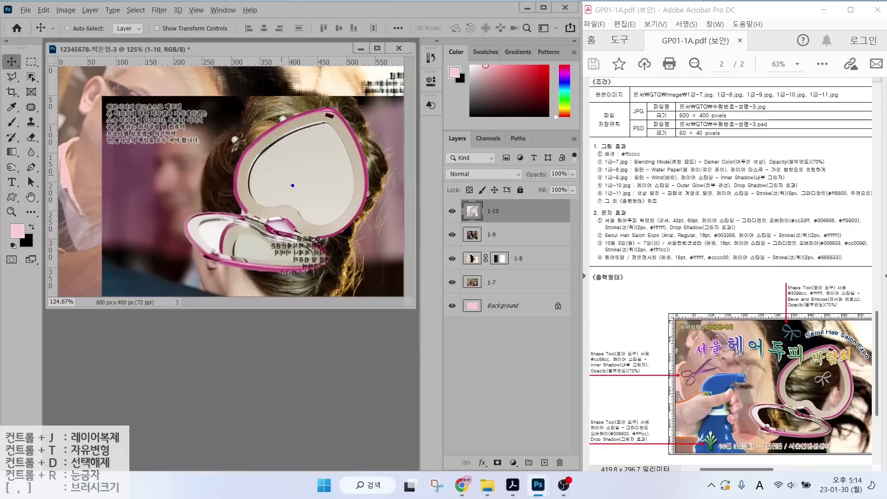
{"action": "mouse_move", "coordinate": [273, 202]}
{"action": "left_mouse_down"}
{"action": "mouse_move", "coordinate": [262, 173]}
{"action": "mouse_move", "coordinate": [309, 132]}
{"action": "mouse_move", "coordinate": [331, 147]}
{"action": "mouse_move", "coordinate": [342, 184]}
{"action": "mouse_move", "coordinate": [307, 205]}
{"action": "left_mouse_up"}
{"action": "mouse_move", "coordinate": [255, 239]}
{"action": "left_mouse_down"}
{"action": "mouse_move", "coordinate": [212, 236]}
{"action": "mouse_move", "coordinate": [258, 256]}
{"action": "mouse_move", "coordinate": [286, 248]}
{"action": "left_mouse_up"}
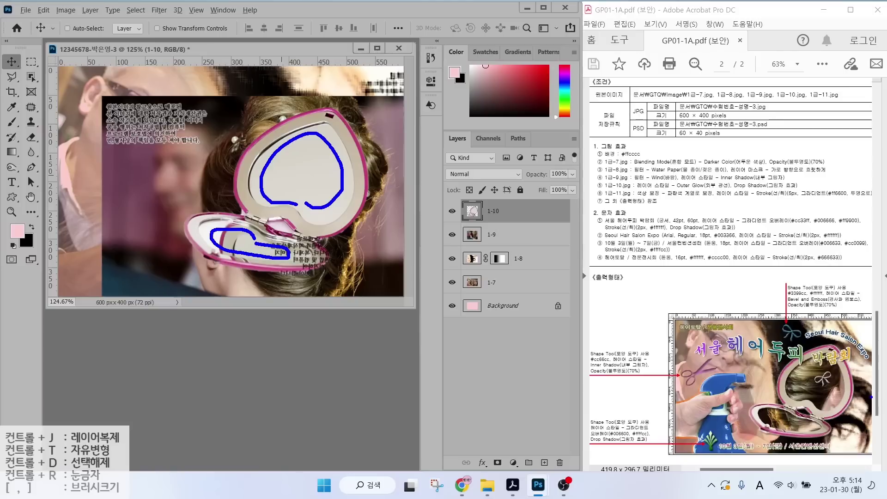
{"action": "key", "text": "Escape"}
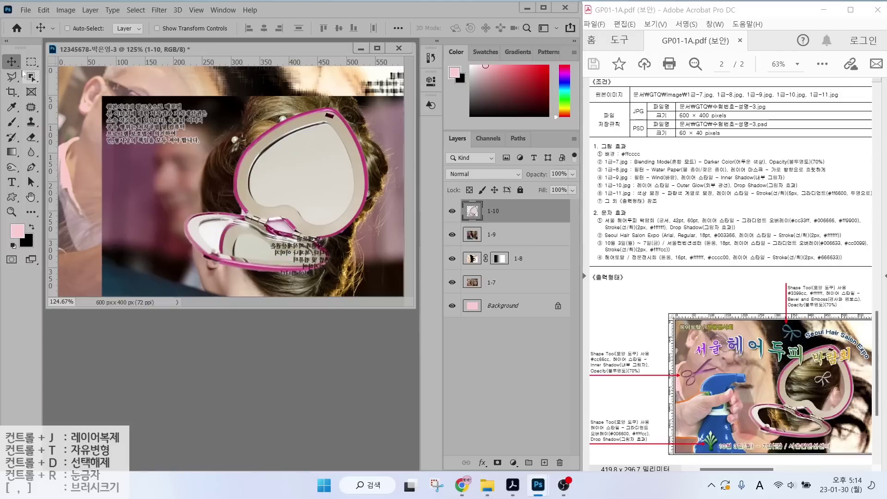
Quick-select the heart mirror and lower compact on 1-10 and copy them to a new layer.
{"action": "left_click", "coordinate": [31, 77]}
{"action": "left_click", "coordinate": [88, 87]}
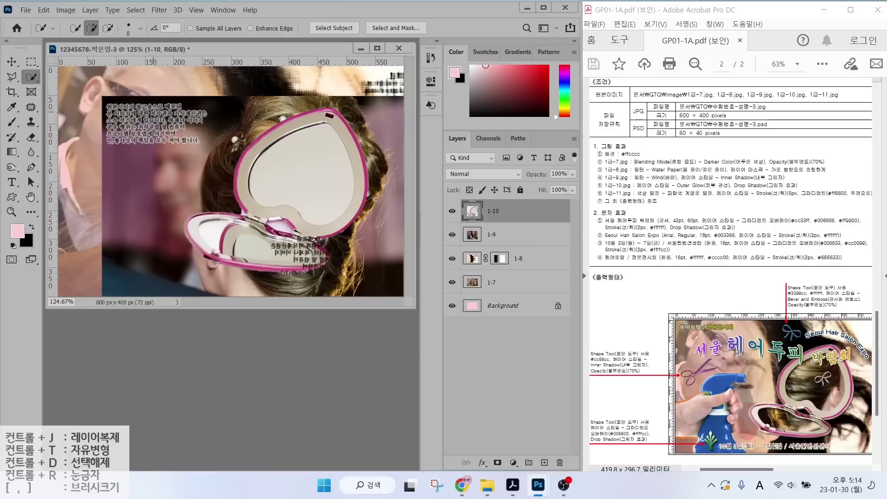
{"action": "mouse_move", "coordinate": [243, 241]}
{"action": "left_mouse_down"}
{"action": "mouse_move", "coordinate": [198, 231]}
{"action": "mouse_move", "coordinate": [195, 243]}
{"action": "mouse_move", "coordinate": [209, 252]}
{"action": "left_mouse_up"}
{"action": "mouse_move", "coordinate": [216, 216]}
{"action": "left_mouse_down"}
{"action": "mouse_move", "coordinate": [245, 216]}
{"action": "mouse_move", "coordinate": [297, 247]}
{"action": "left_mouse_up"}
{"action": "left_click_drag", "start_coordinate": [242, 264], "coordinate": [256, 256]}
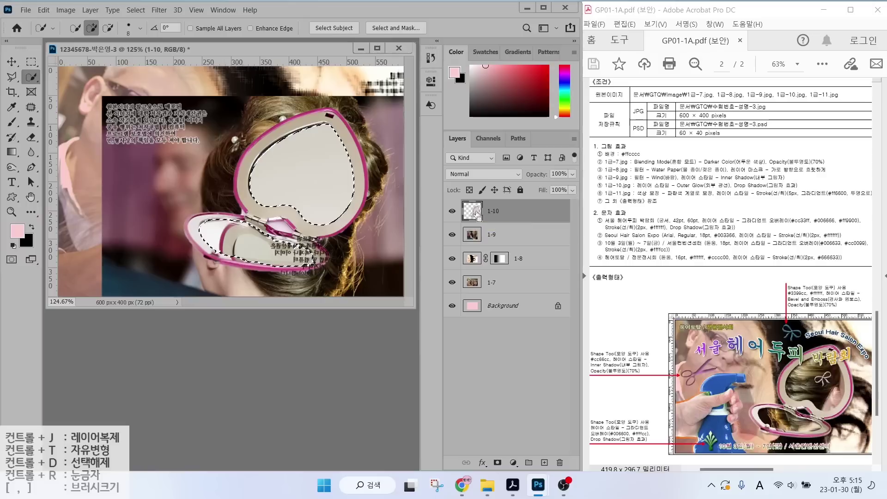
{"action": "key", "text": "ctrl+j"}
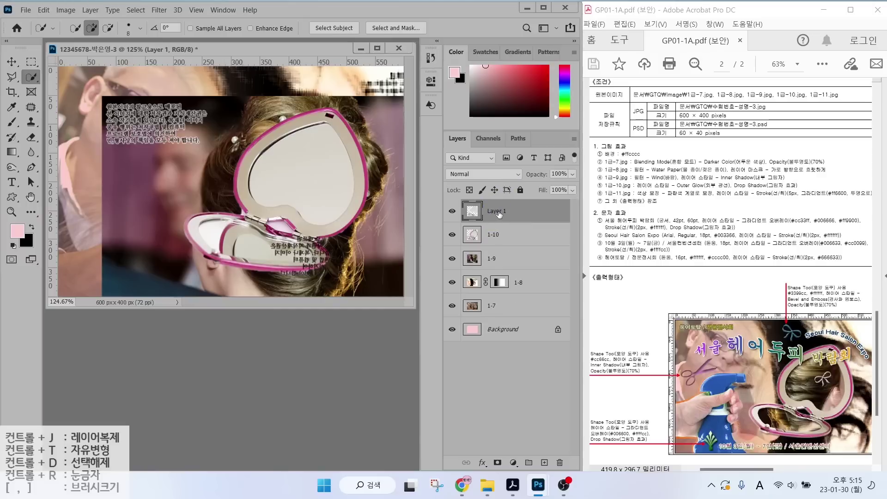
Rename the new layer to 클리핑.
{"action": "double_click", "coordinate": [495, 212]}
{"action": "type", "text": "zmf"}
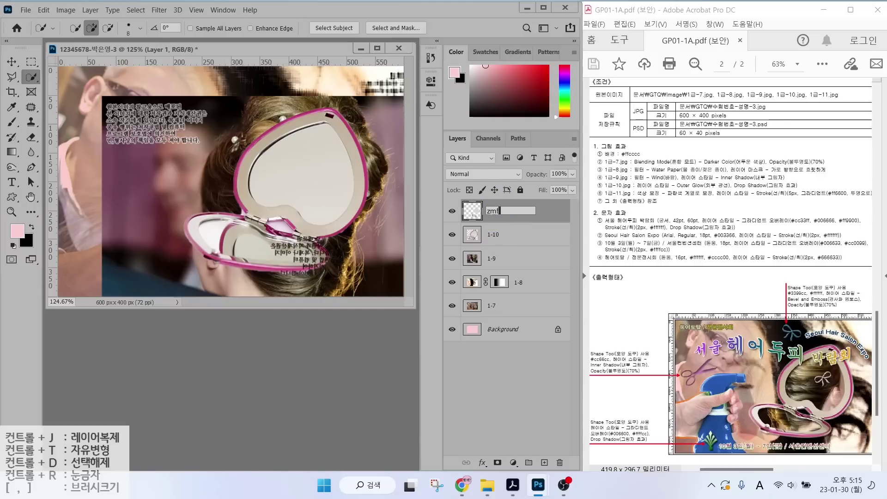
{"action": "key", "text": "BackSpace"}
{"action": "type", "text": "vld"}
{"action": "key", "text": "Return"}
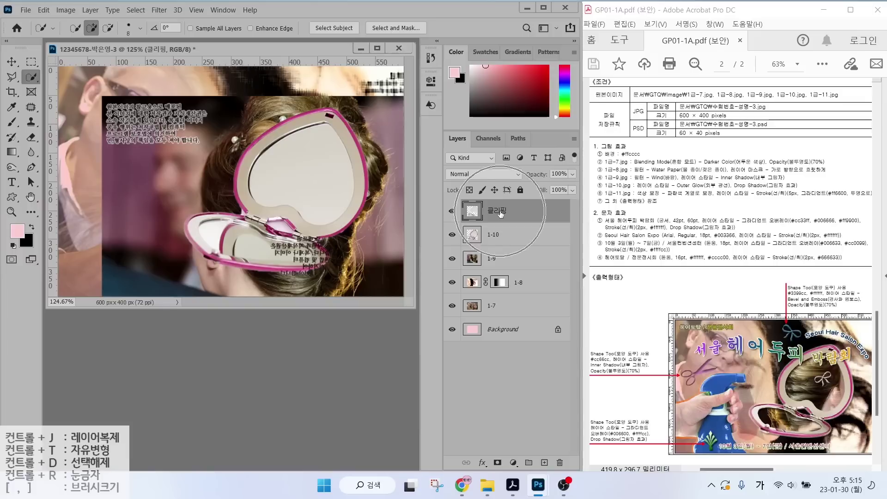
Move layer 1-9 above 클리핑 and clip it to the 클리핑 mirror shapes.
{"action": "left_click", "coordinate": [500, 260]}
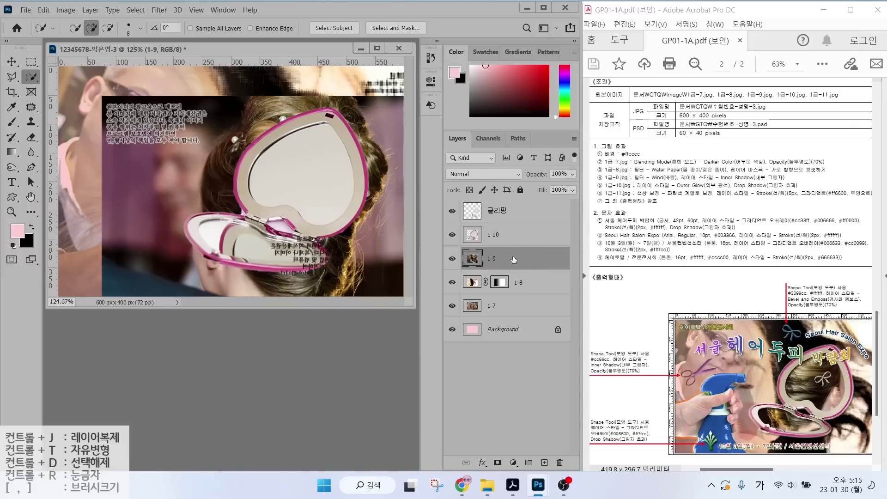
{"action": "left_click_drag", "start_coordinate": [508, 261], "coordinate": [511, 206]}
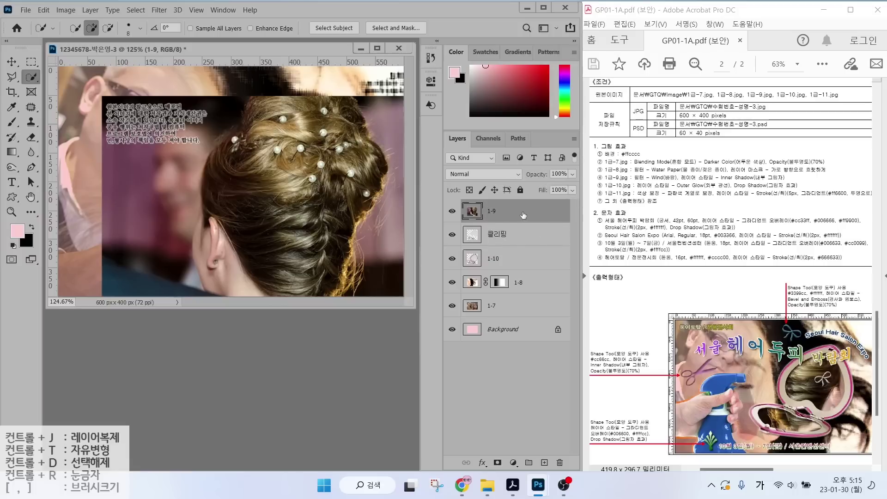
{"action": "right_click", "coordinate": [521, 215]}
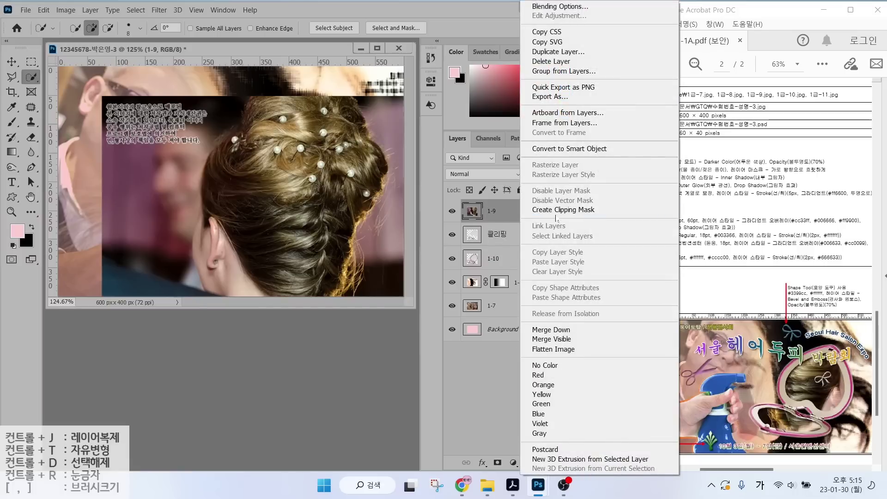
{"action": "left_click", "coordinate": [556, 210]}
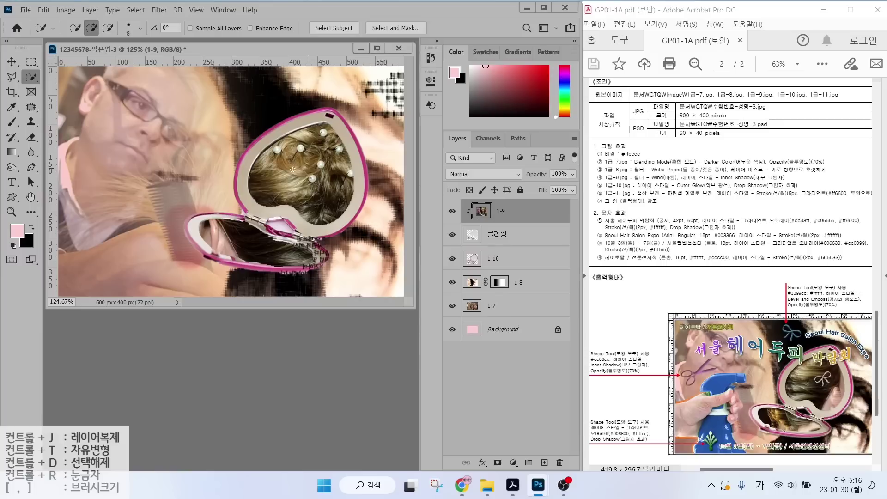
Nudge the clipped 1-9 hair image into place inside the heart mirror.
{"action": "left_click", "coordinate": [14, 62]}
{"action": "mouse_move", "coordinate": [291, 162]}
{"action": "left_mouse_down"}
{"action": "mouse_move", "coordinate": [316, 175]}
{"action": "mouse_move", "coordinate": [297, 174]}
{"action": "left_mouse_up"}
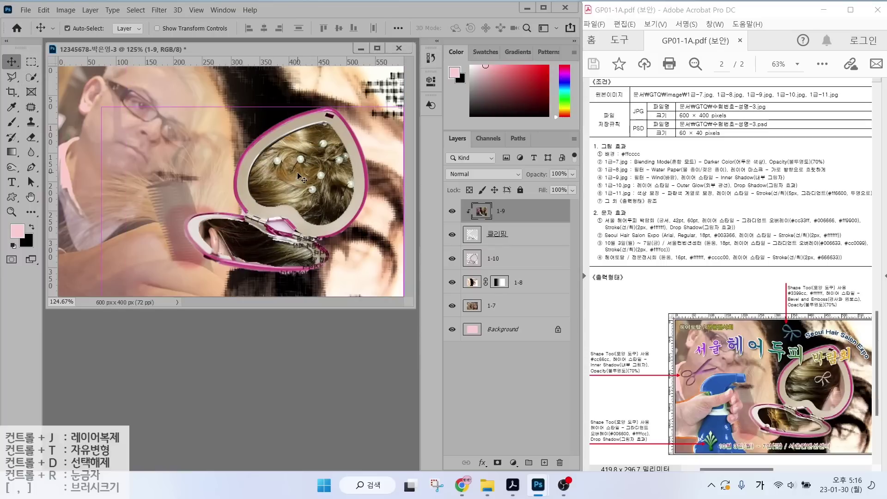
{"action": "key", "text": "ctrl"}
Flip the hair image horizontally, move and shrink it into the mirror, then mark exam-sheet requirements.
{"action": "key", "text": "ctrl+t"}
{"action": "right_click", "coordinate": [298, 174]}
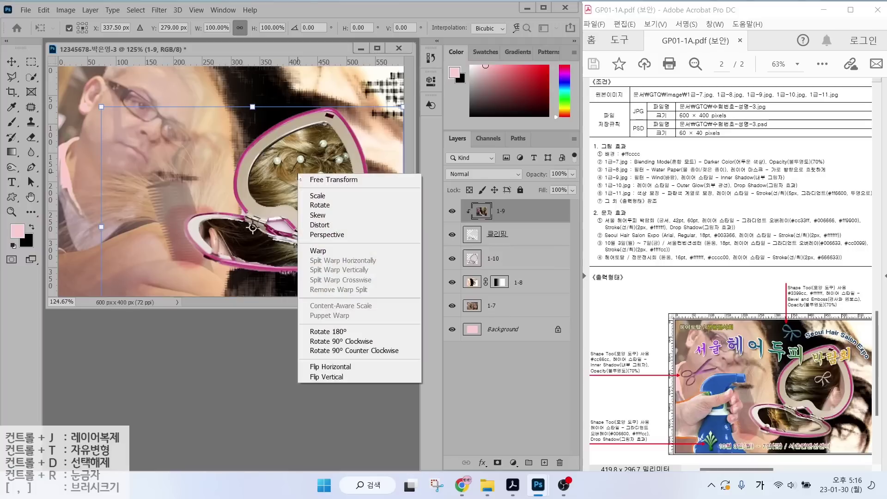
{"action": "left_click", "coordinate": [333, 367]}
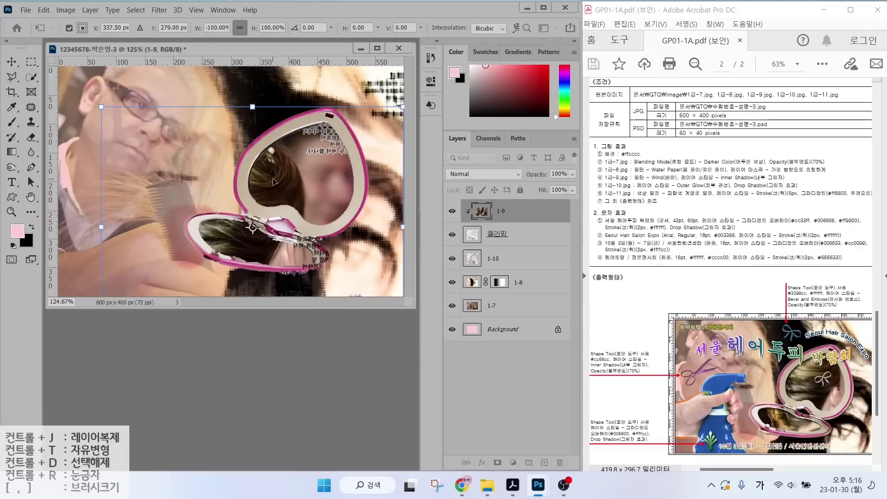
{"action": "left_click_drag", "start_coordinate": [250, 200], "coordinate": [296, 155]}
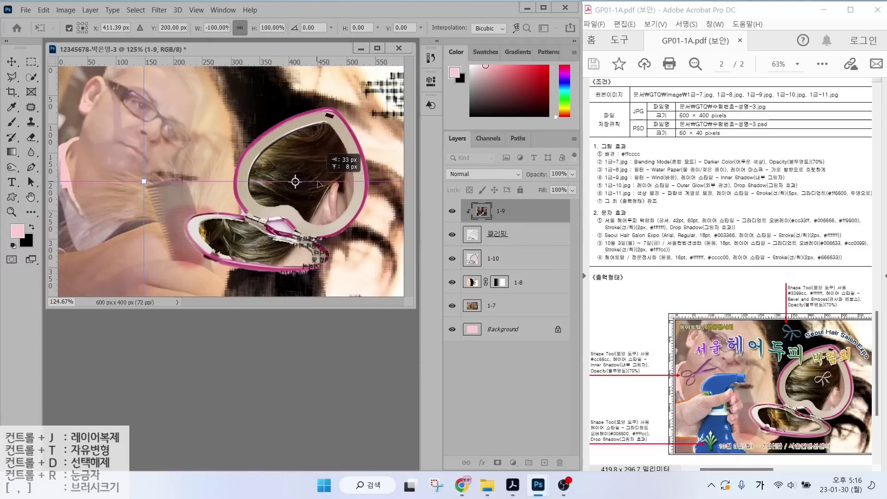
{"action": "left_click_drag", "start_coordinate": [148, 181], "coordinate": [183, 181]}
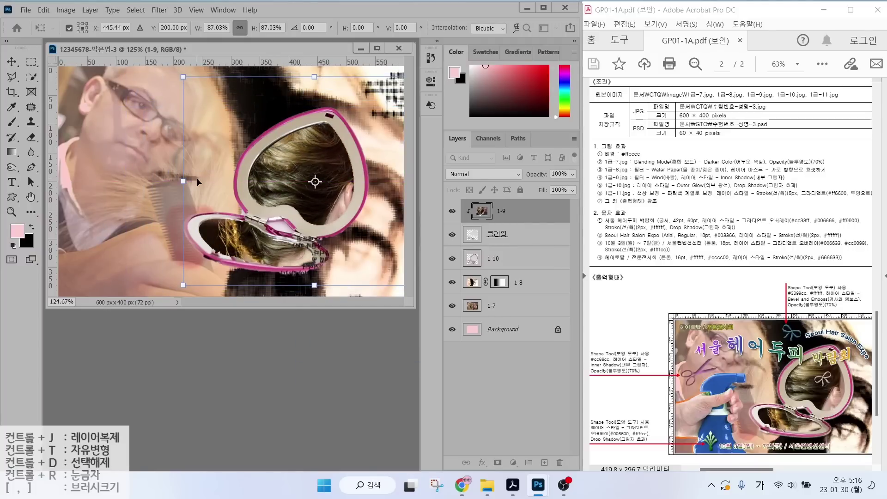
{"action": "key", "text": "Return"}
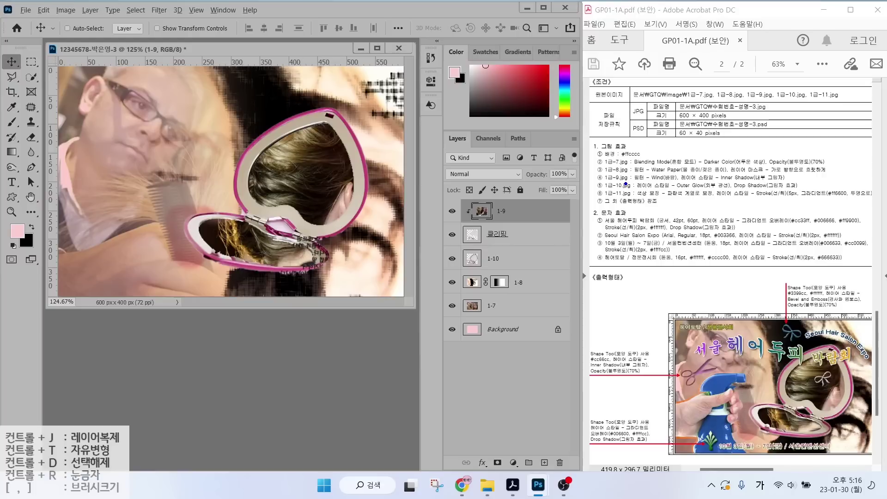
{"action": "left_click_drag", "start_coordinate": [626, 183], "coordinate": [803, 184]}
{"action": "left_click_drag", "start_coordinate": [656, 171], "coordinate": [682, 148]}
Apply Filter > Stylize > Wind to the 1-9 hair layer with its default settings.
{"action": "key", "text": "Escape"}
{"action": "left_click", "coordinate": [161, 10]}
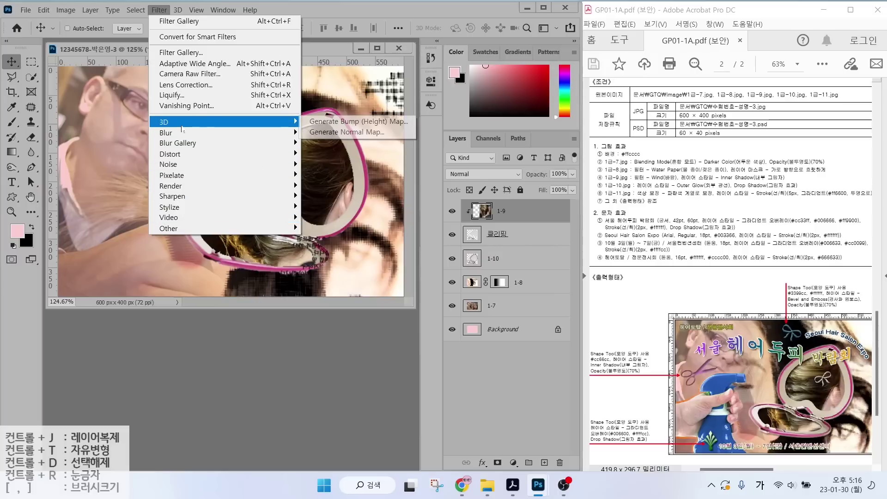
{"action": "mouse_move", "coordinate": [184, 136]}
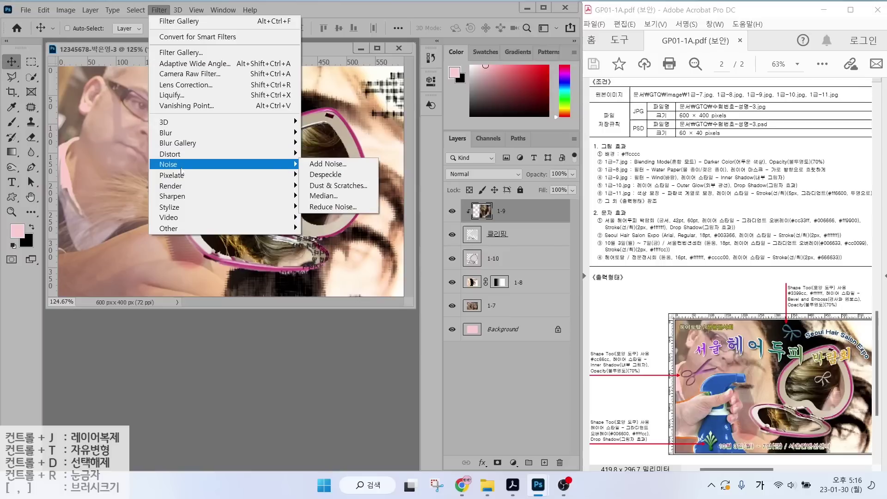
{"action": "mouse_move", "coordinate": [176, 200]}
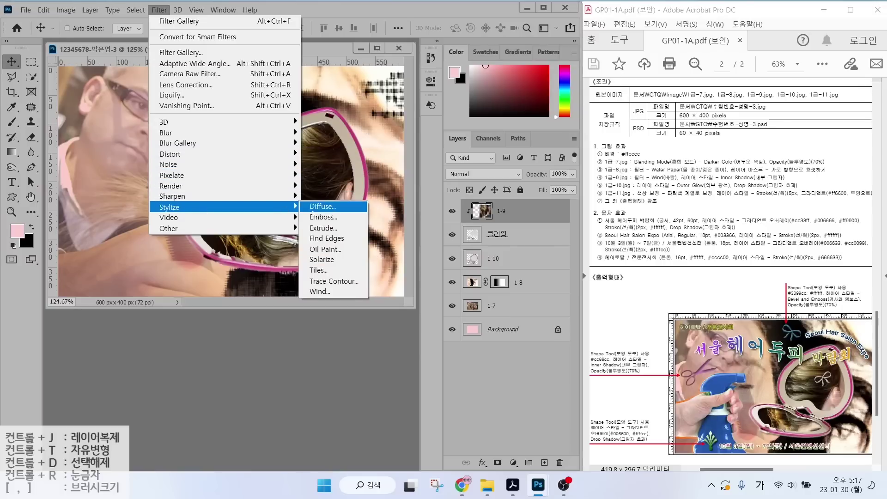
{"action": "left_click", "coordinate": [326, 291]}
{"action": "key", "text": "Return"}
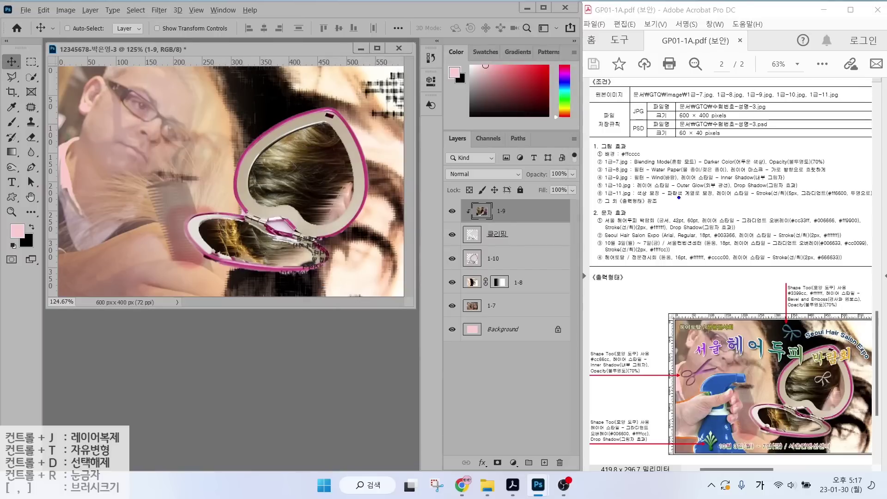
{"action": "left_click_drag", "start_coordinate": [628, 184], "coordinate": [797, 182]}
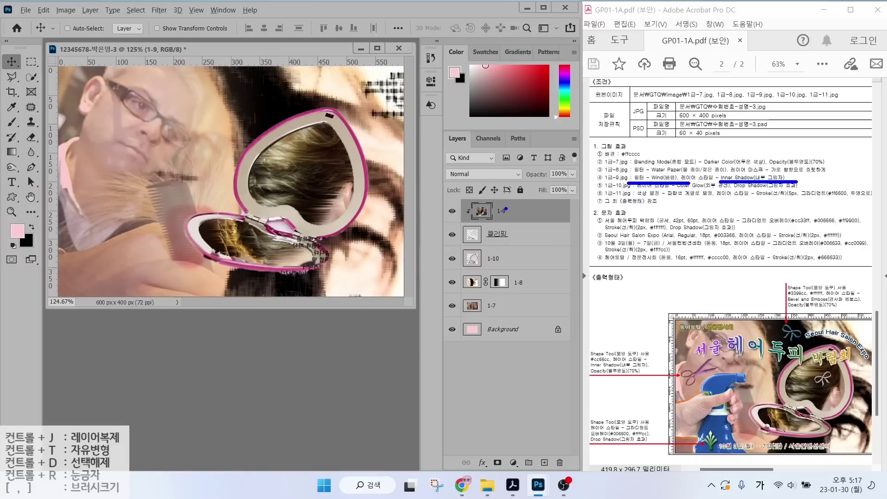
{"action": "left_click_drag", "start_coordinate": [506, 209], "coordinate": [544, 170]}
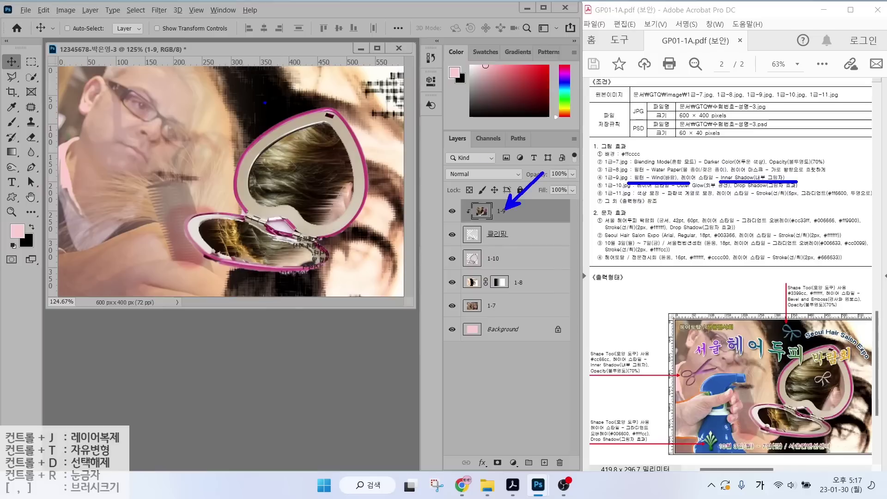
{"action": "mouse_move", "coordinate": [178, 99]}
{"action": "left_mouse_down"}
{"action": "mouse_move", "coordinate": [297, 208]}
{"action": "mouse_move", "coordinate": [403, 280]}
{"action": "left_mouse_up"}
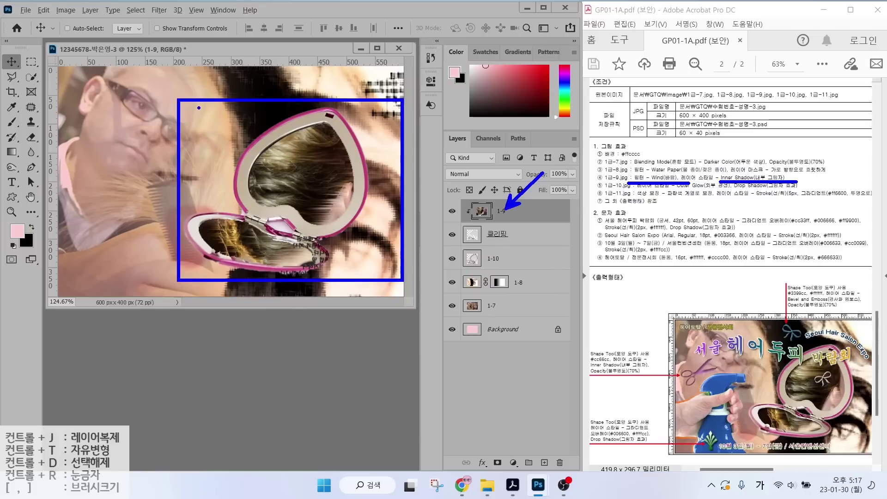
{"action": "left_click_drag", "start_coordinate": [196, 102], "coordinate": [400, 106]}
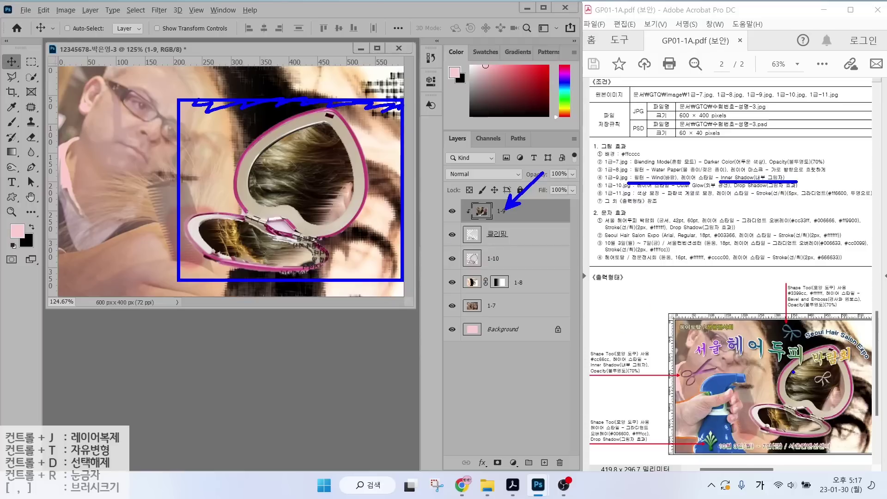
{"action": "left_click_drag", "start_coordinate": [753, 330], "coordinate": [795, 372]}
{"action": "left_click_drag", "start_coordinate": [795, 372], "coordinate": [791, 358]}
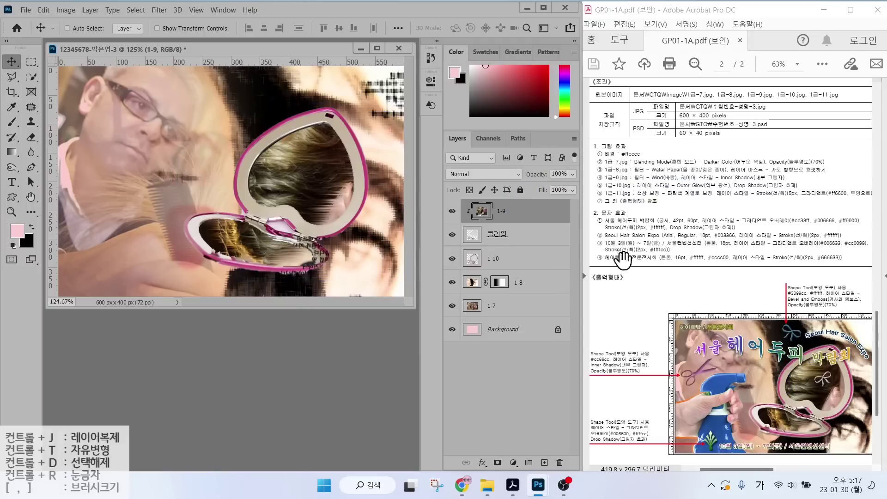
Add an Inner Shadow effect with default settings to the 클리핑 layer.
{"action": "left_click", "coordinate": [496, 237]}
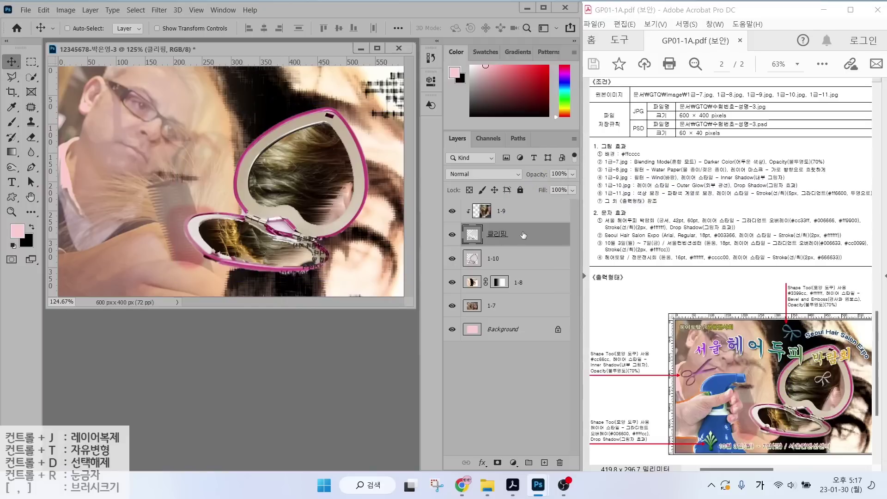
{"action": "left_click", "coordinate": [482, 463]}
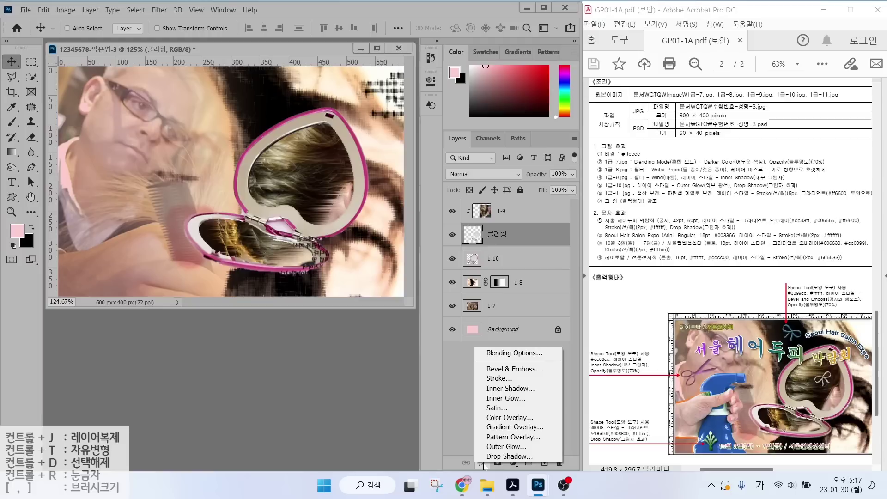
{"action": "left_click", "coordinate": [513, 389]}
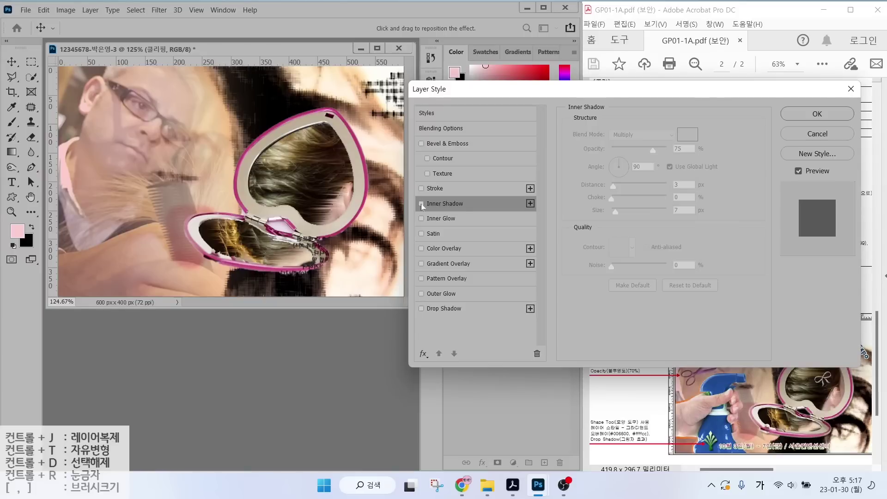
{"action": "left_click", "coordinate": [839, 111]}
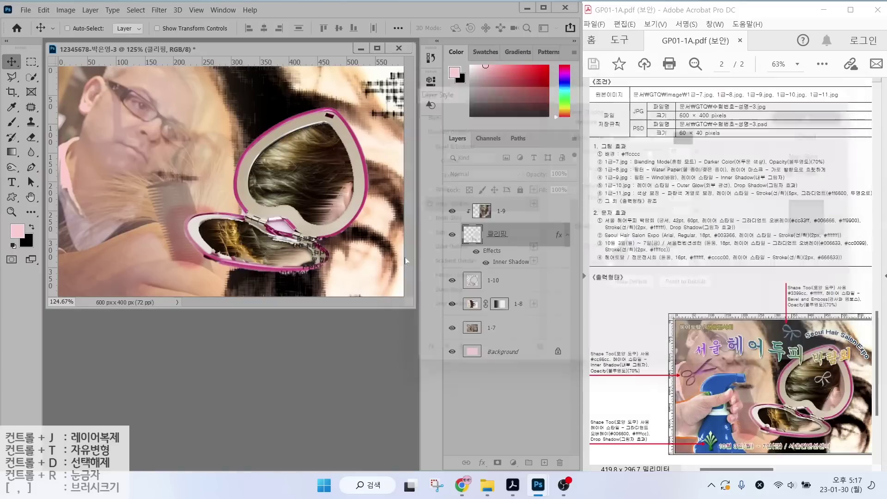
Select the 1-9 hair layer and annotate it, pointing out its blending mode.
{"action": "left_click", "coordinate": [511, 215]}
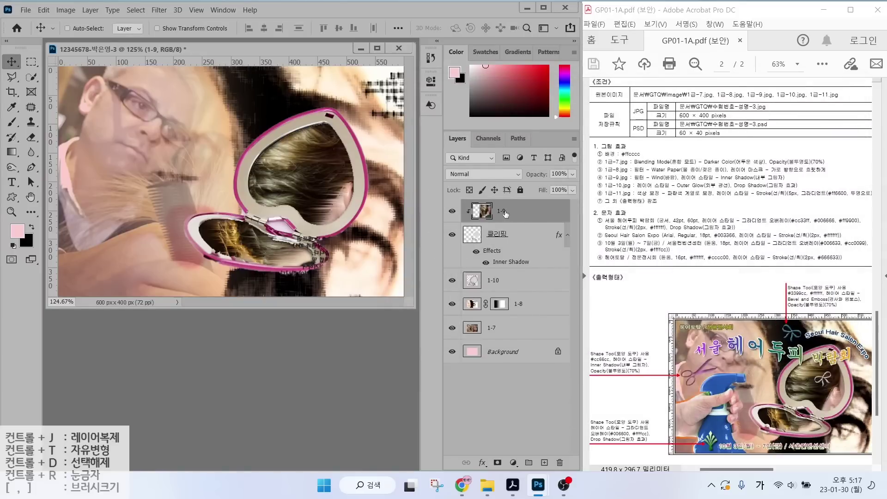
{"action": "left_click_drag", "start_coordinate": [461, 196], "coordinate": [575, 227]}
{"action": "mouse_move", "coordinate": [413, 234]}
{"action": "left_mouse_down"}
{"action": "mouse_move", "coordinate": [444, 189]}
{"action": "mouse_move", "coordinate": [493, 177]}
{"action": "left_mouse_up"}
{"action": "mouse_move", "coordinate": [418, 161]}
{"action": "left_mouse_down"}
{"action": "mouse_move", "coordinate": [491, 144]}
{"action": "mouse_move", "coordinate": [486, 155]}
{"action": "left_mouse_up"}
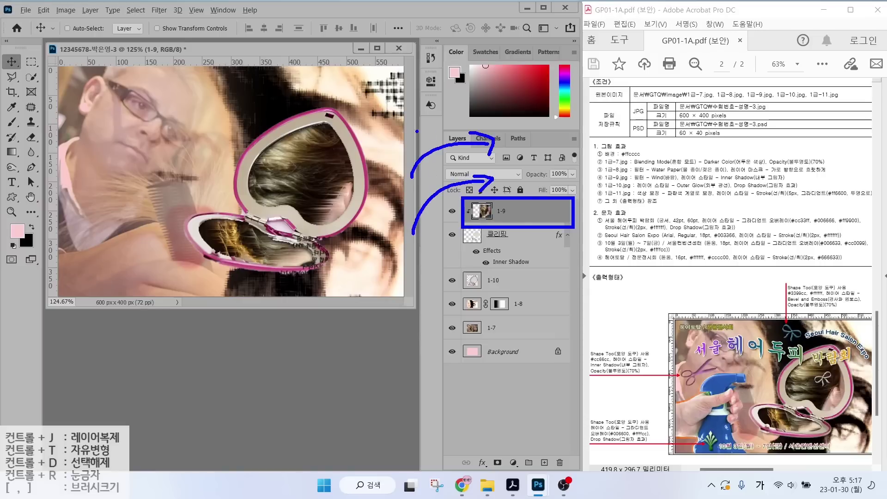
{"action": "mouse_move", "coordinate": [404, 131]}
{"action": "left_mouse_down"}
{"action": "mouse_move", "coordinate": [434, 108]}
{"action": "mouse_move", "coordinate": [480, 99]}
{"action": "mouse_move", "coordinate": [471, 118]}
{"action": "left_mouse_up"}
Open 1급-11.jpg as a new document.
{"action": "key", "text": "Escape"}
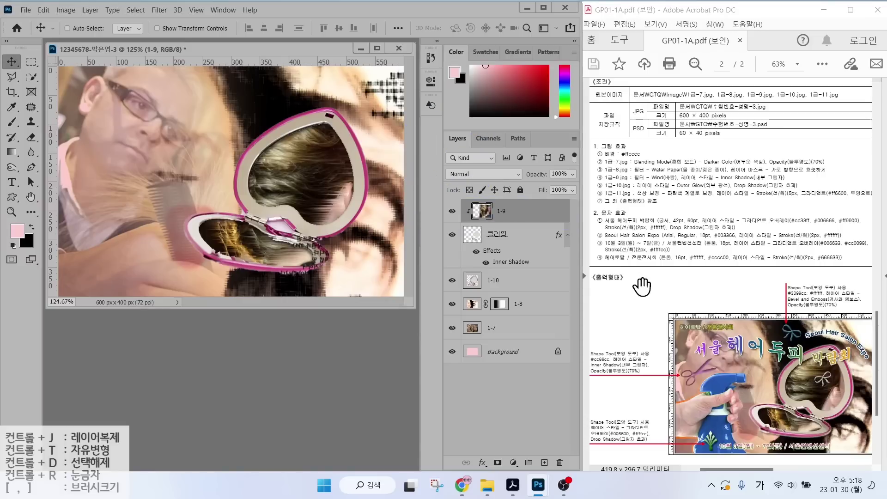
{"action": "double_click", "coordinate": [261, 345]}
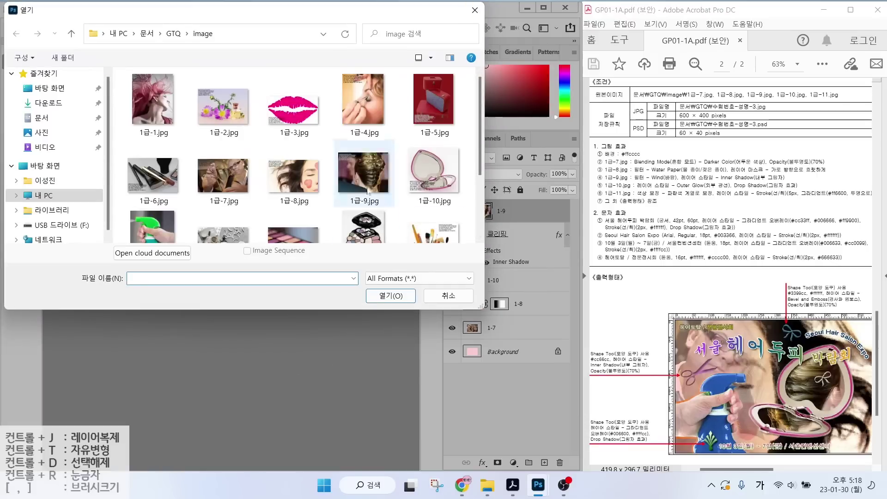
{"action": "scroll", "coordinate": [291, 157], "scroll_direction": "down", "scroll_amount": 1}
{"action": "double_click", "coordinate": [153, 197]}
Select the spray bottle and hand and drag them into the composite.
{"action": "left_click", "coordinate": [32, 77]}
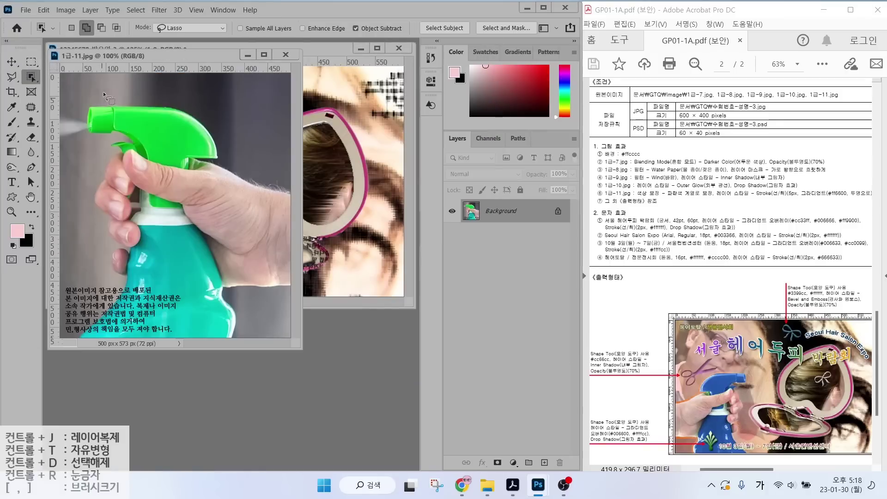
{"action": "mouse_move", "coordinate": [99, 93]}
{"action": "left_mouse_down"}
{"action": "mouse_move", "coordinate": [91, 138]}
{"action": "mouse_move", "coordinate": [91, 232]}
{"action": "mouse_move", "coordinate": [119, 357]}
{"action": "mouse_move", "coordinate": [262, 297]}
{"action": "mouse_move", "coordinate": [286, 175]}
{"action": "mouse_move", "coordinate": [204, 113]}
{"action": "left_mouse_up"}
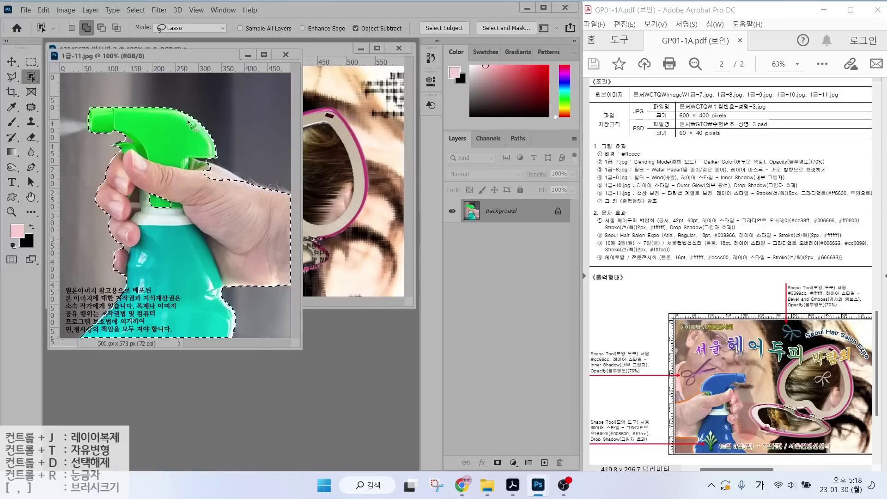
{"action": "right_click", "coordinate": [31, 77]}
{"action": "left_click", "coordinate": [69, 87]}
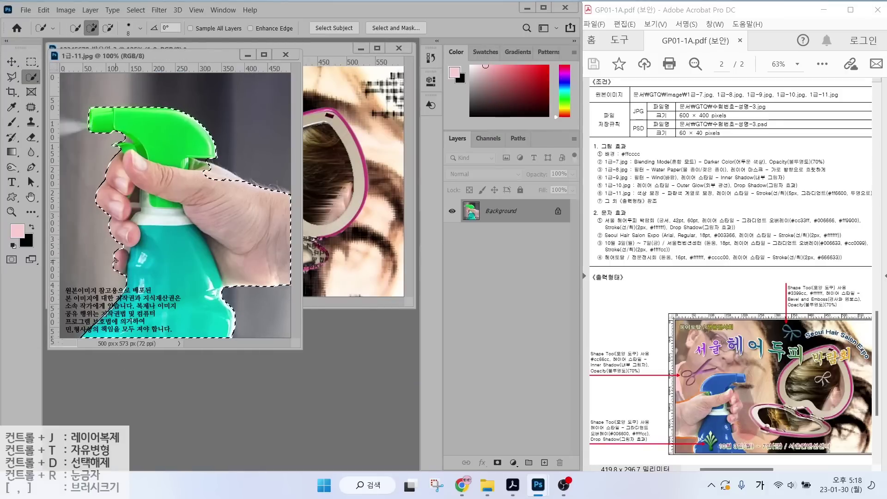
{"action": "key", "text": "v"}
{"action": "mouse_move", "coordinate": [169, 187]}
{"action": "left_mouse_down"}
{"action": "mouse_move", "coordinate": [324, 185]}
{"action": "mouse_move", "coordinate": [193, 208]}
{"action": "left_mouse_up"}
Flip the bottle horizontally, move it up-left and shrink it toward the lower left.
{"action": "key", "text": "ctrl+t"}
{"action": "right_click", "coordinate": [252, 178]}
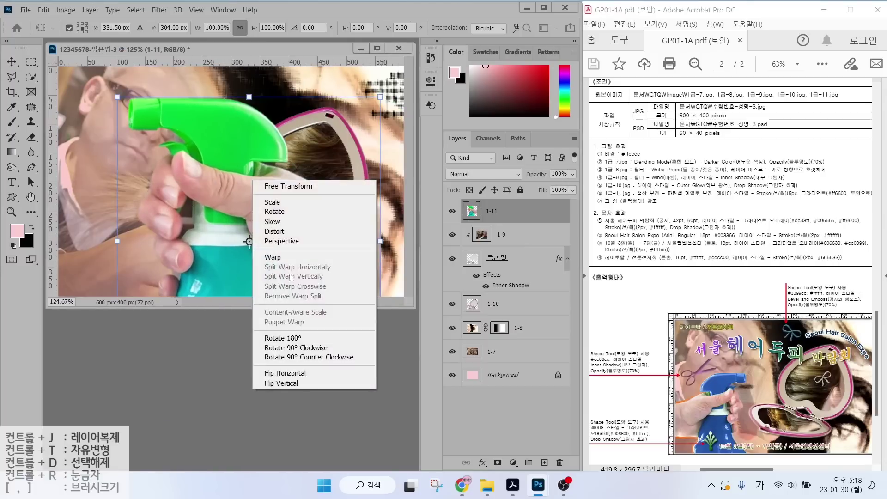
{"action": "left_click", "coordinate": [287, 370]}
{"action": "key", "text": "Return"}
{"action": "left_click_drag", "start_coordinate": [227, 237], "coordinate": [167, 168]}
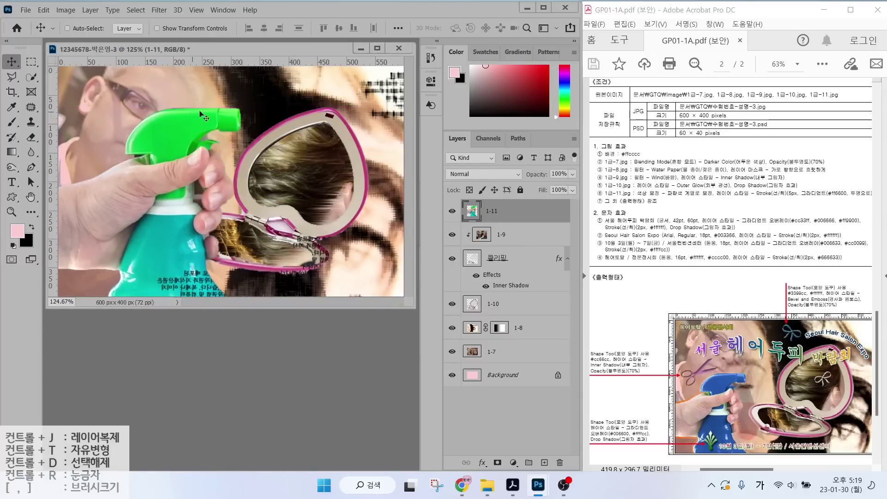
{"action": "key", "text": "ctrl+t"}
{"action": "left_click_drag", "start_coordinate": [259, 121], "coordinate": [217, 165]}
{"action": "key", "text": "Return"}
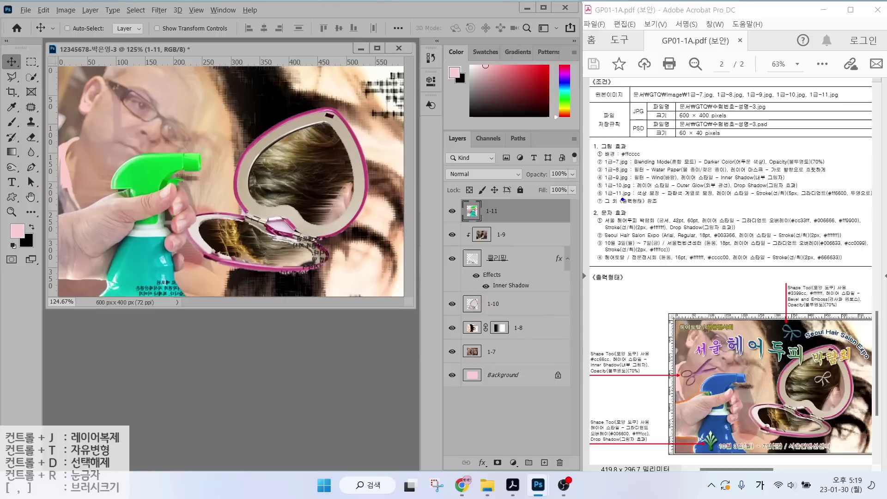
{"action": "left_click_drag", "start_coordinate": [634, 200], "coordinate": [709, 198]}
{"action": "key", "text": "Escape"}
Quick-select the spray bottle on layer 1-11, leaving the fingers out.
{"action": "left_click", "coordinate": [31, 76]}
{"action": "mouse_move", "coordinate": [134, 178]}
{"action": "left_mouse_down"}
{"action": "mouse_move", "coordinate": [198, 162]}
{"action": "mouse_move", "coordinate": [138, 259]}
{"action": "mouse_move", "coordinate": [184, 298]}
{"action": "left_mouse_up"}
{"action": "left_click", "coordinate": [158, 222]}
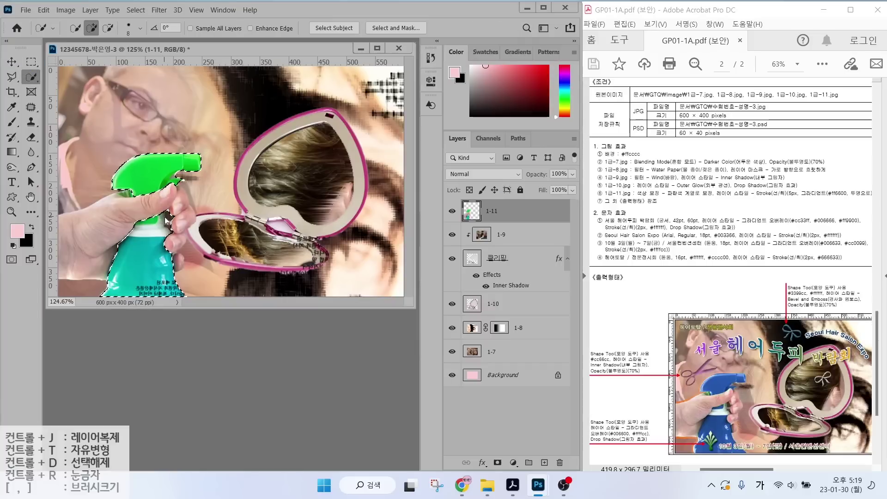
{"action": "left_click_drag", "start_coordinate": [157, 221], "coordinate": [136, 230]}
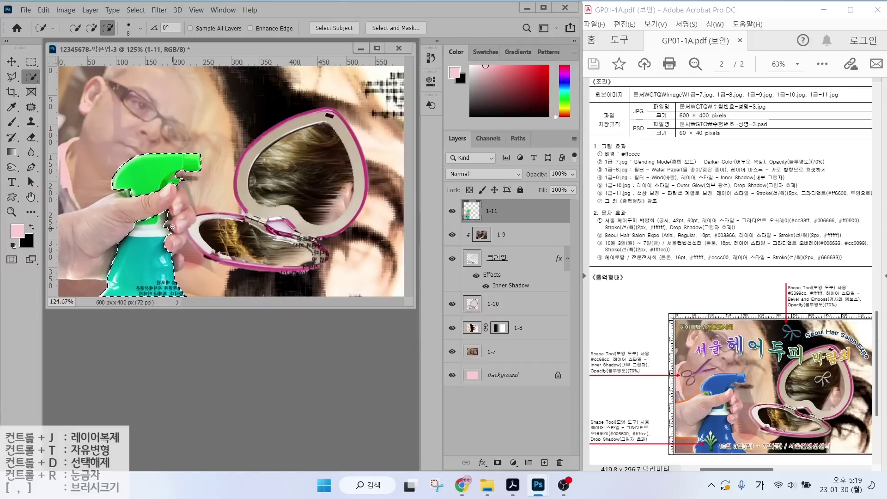
{"action": "left_click", "coordinate": [142, 227], "text": "alt"}
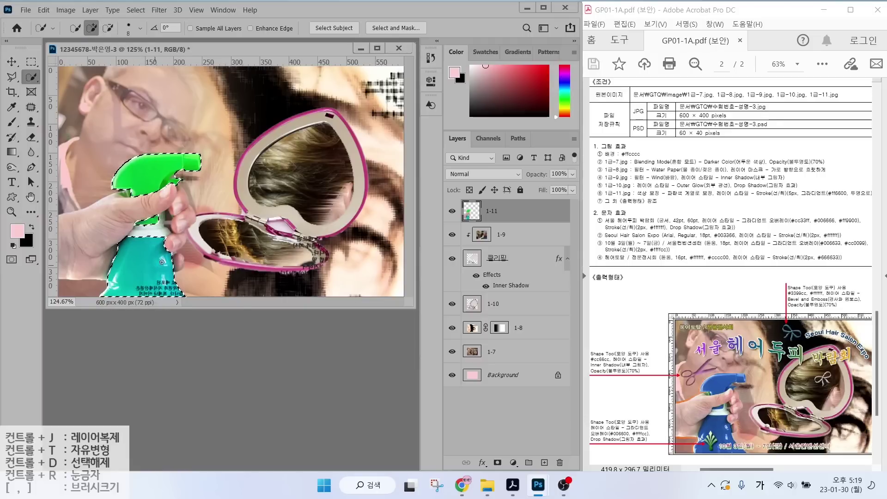
Colorize the bottle with Hue/Saturation at Hue about 204, Saturation about 71, then deselect.
{"action": "left_click", "coordinate": [61, 10]}
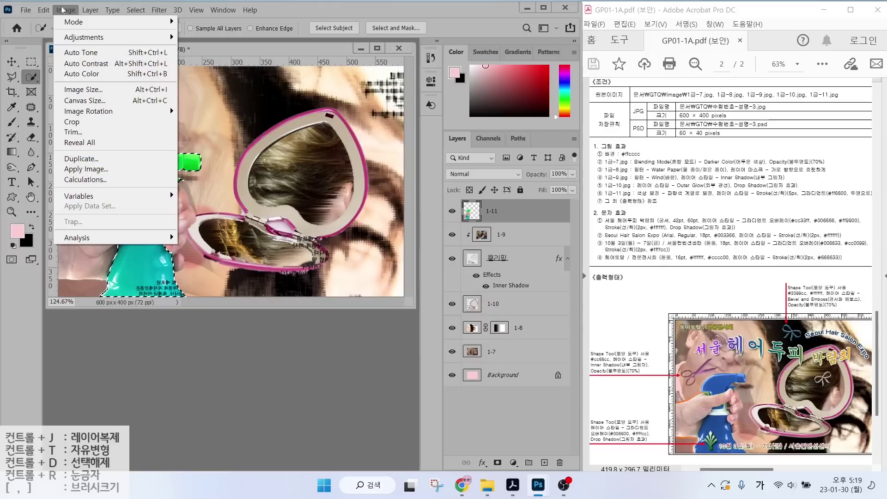
{"action": "mouse_move", "coordinate": [76, 38]}
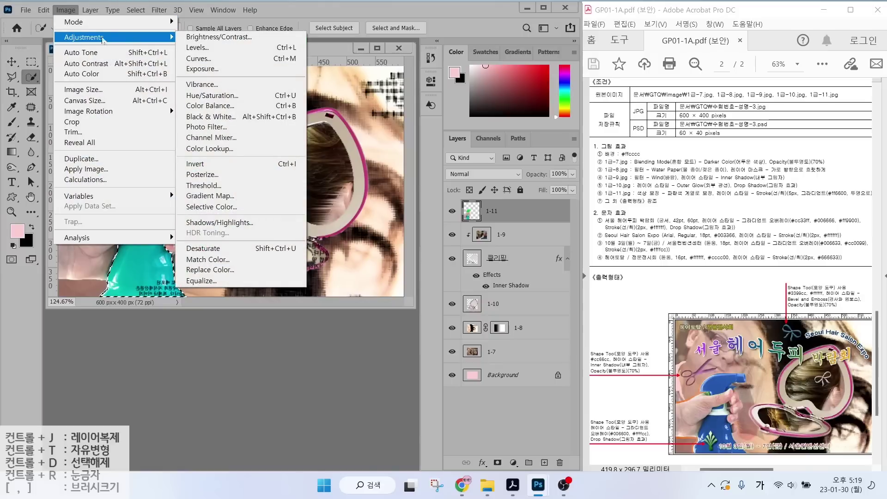
{"action": "left_click", "coordinate": [211, 98]}
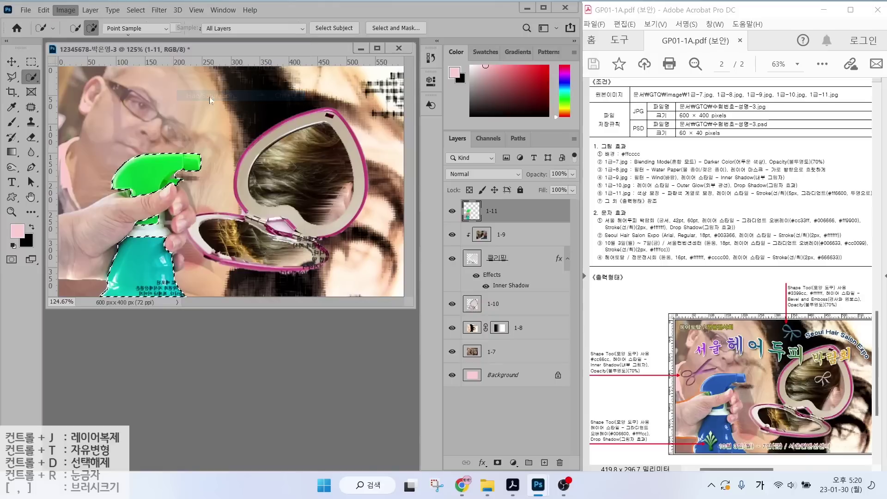
{"action": "mouse_move", "coordinate": [539, 222]}
{"action": "left_mouse_down"}
{"action": "mouse_move", "coordinate": [573, 223]}
{"action": "mouse_move", "coordinate": [551, 223]}
{"action": "left_mouse_up"}
{"action": "left_click_drag", "start_coordinate": [566, 223], "coordinate": [582, 225]}
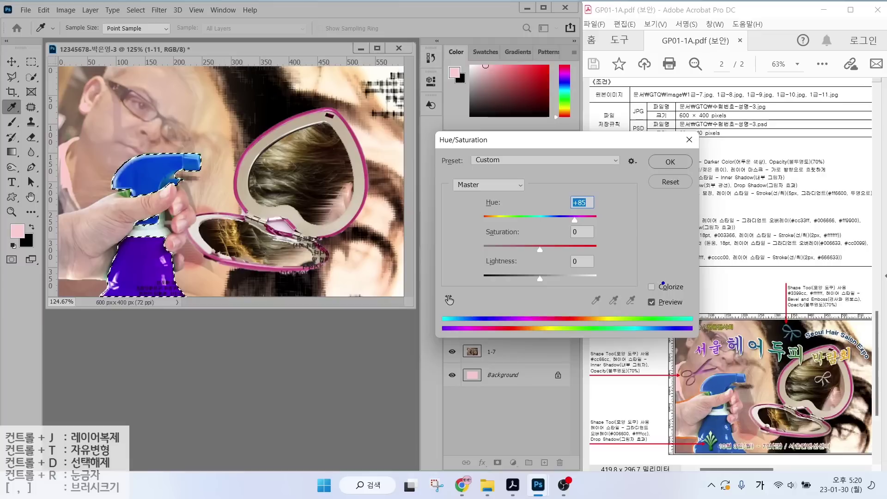
{"action": "mouse_move", "coordinate": [645, 278]}
{"action": "left_mouse_down"}
{"action": "mouse_move", "coordinate": [702, 301]}
{"action": "mouse_move", "coordinate": [687, 263]}
{"action": "mouse_move", "coordinate": [691, 249]}
{"action": "left_mouse_up"}
{"action": "left_click", "coordinate": [652, 287]}
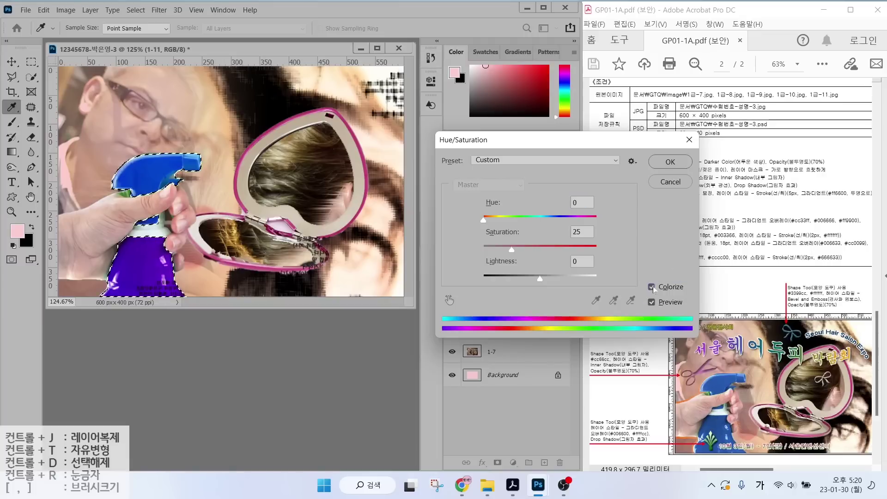
{"action": "left_click_drag", "start_coordinate": [495, 219], "coordinate": [553, 220]}
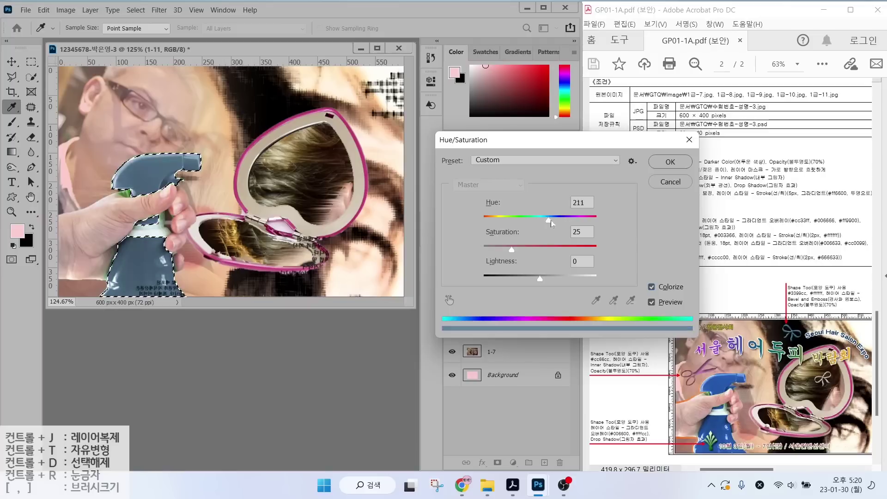
{"action": "left_click_drag", "start_coordinate": [511, 251], "coordinate": [564, 250]}
{"action": "mouse_move", "coordinate": [553, 220]}
{"action": "left_mouse_down"}
{"action": "mouse_move", "coordinate": [536, 219]}
{"action": "mouse_move", "coordinate": [548, 222]}
{"action": "left_mouse_up"}
{"action": "left_click", "coordinate": [670, 162]}
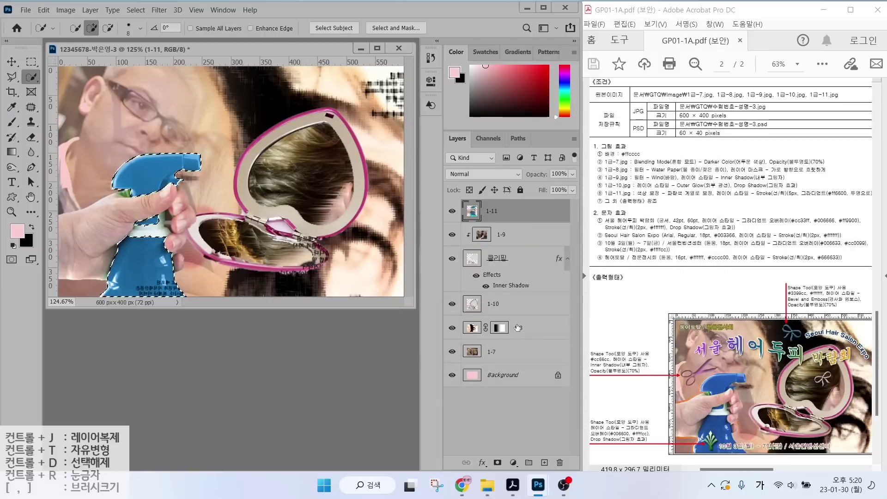
{"action": "key", "text": "ctrl+d"}
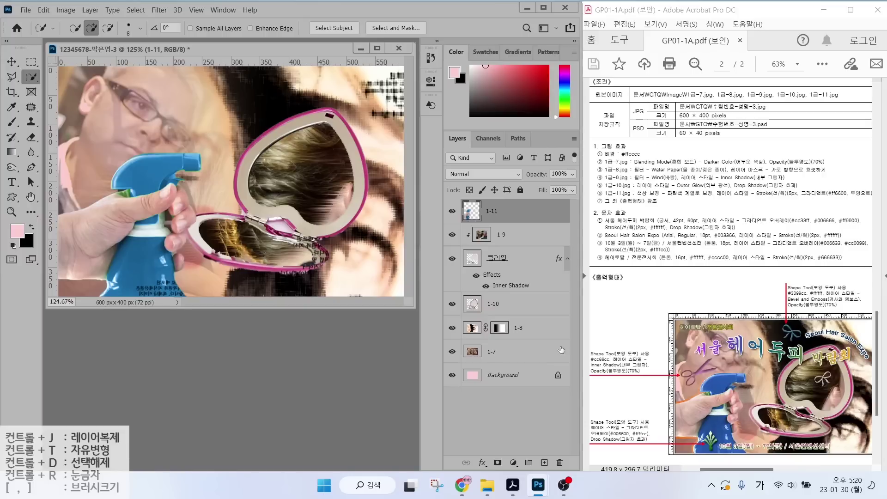
Add a 5 px outside Stroke effect to layer 1-11.
{"action": "left_click", "coordinate": [482, 462]}
{"action": "left_click", "coordinate": [499, 378]}
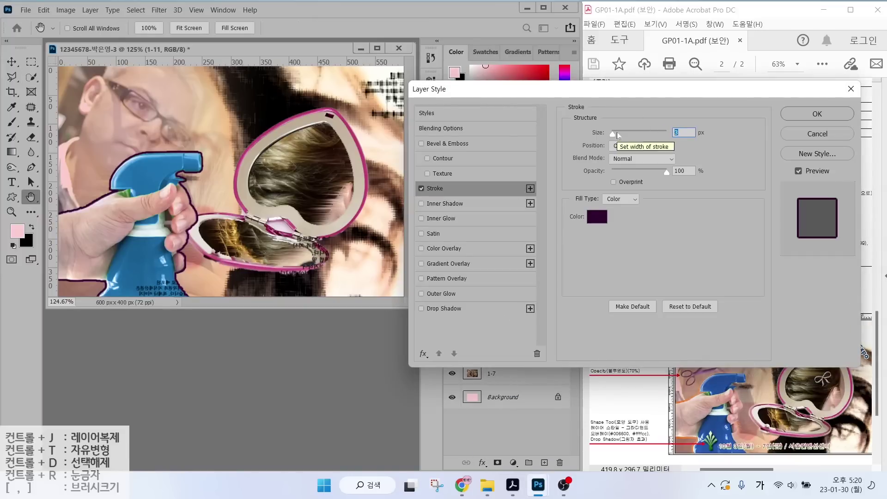
{"action": "key", "text": "Return"}
{"action": "key", "text": "w"}
{"action": "left_click", "coordinate": [482, 463]}
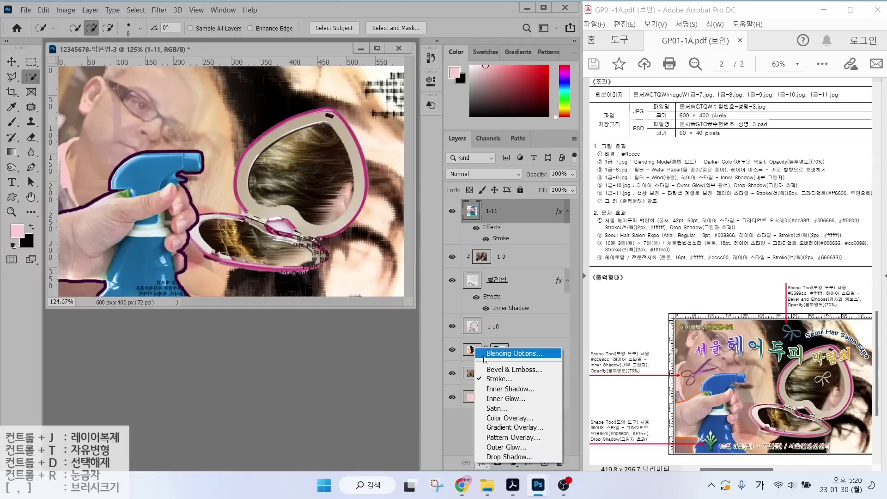
{"action": "left_click", "coordinate": [481, 276]}
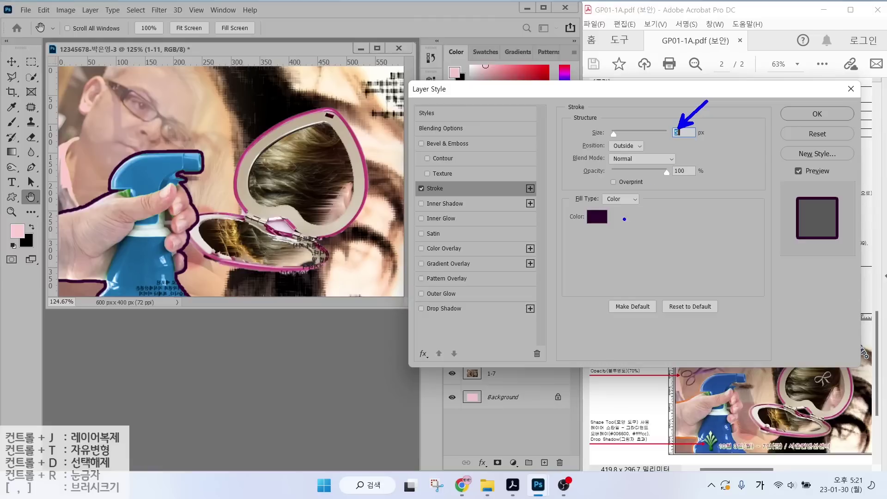
{"action": "mouse_move", "coordinate": [645, 208]}
{"action": "left_mouse_down"}
{"action": "mouse_move", "coordinate": [647, 182]}
{"action": "mouse_move", "coordinate": [639, 205]}
{"action": "left_mouse_up"}
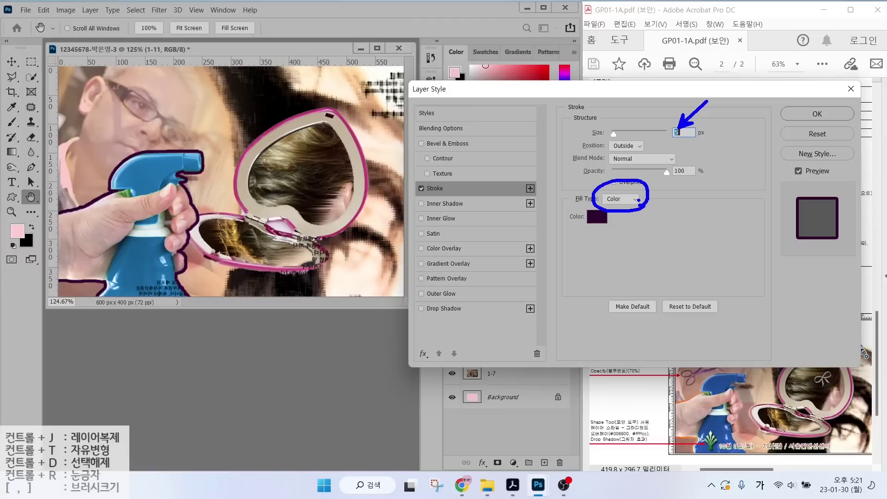
{"action": "key", "text": "Escape"}
Change the stroke fill type to Gradient and open its yellow-to-magenta gradient for editing.
{"action": "left_click", "coordinate": [619, 199]}
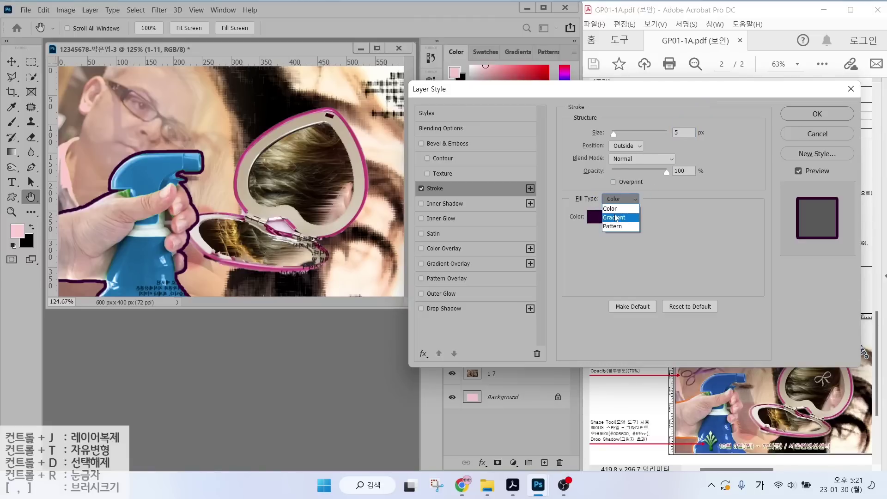
{"action": "left_click", "coordinate": [616, 213]}
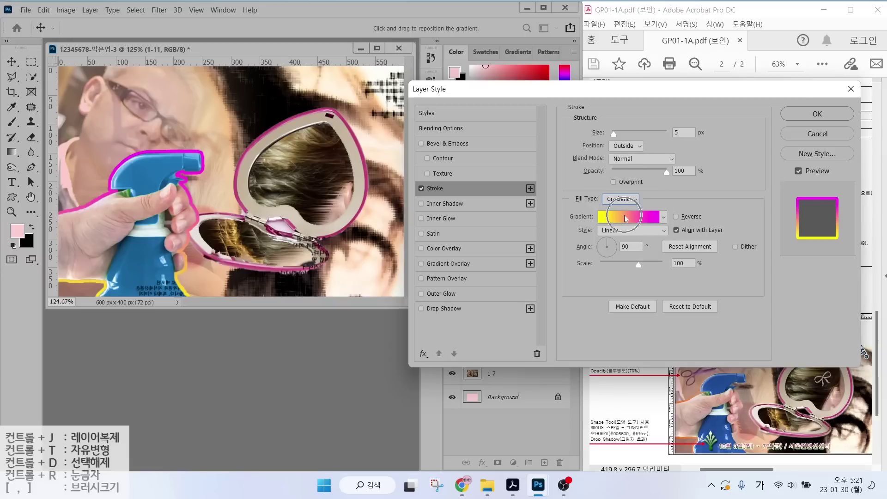
{"action": "left_click", "coordinate": [625, 215]}
{"action": "mouse_move", "coordinate": [411, 65]}
{"action": "left_mouse_down"}
{"action": "mouse_move", "coordinate": [370, 92]}
{"action": "mouse_move", "coordinate": [320, 88]}
{"action": "left_mouse_up"}
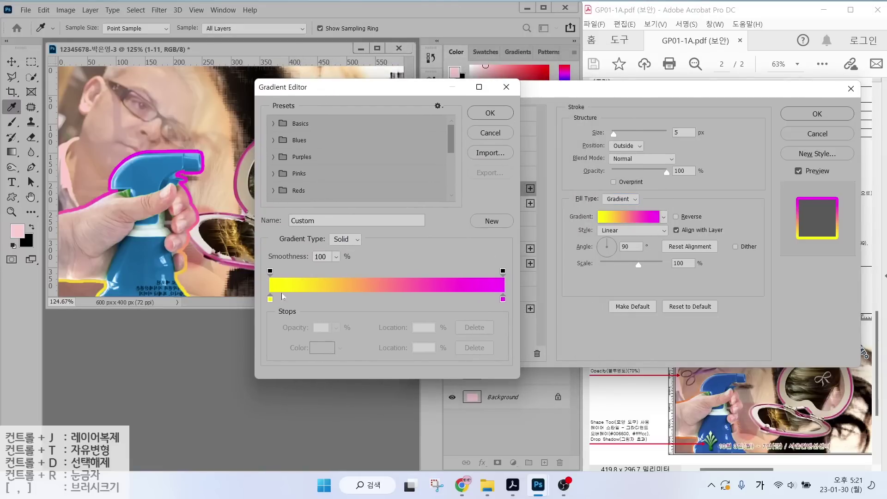
{"action": "key", "text": "alt"}
{"action": "mouse_move", "coordinate": [283, 296]}
{"action": "left_mouse_down"}
{"action": "mouse_move", "coordinate": [273, 316]}
{"action": "mouse_move", "coordinate": [262, 300]}
{"action": "mouse_move", "coordinate": [282, 310]}
{"action": "left_mouse_up"}
{"action": "mouse_move", "coordinate": [513, 318]}
{"action": "left_mouse_down"}
{"action": "mouse_move", "coordinate": [493, 295]}
{"action": "mouse_move", "coordinate": [520, 311]}
{"action": "left_mouse_up"}
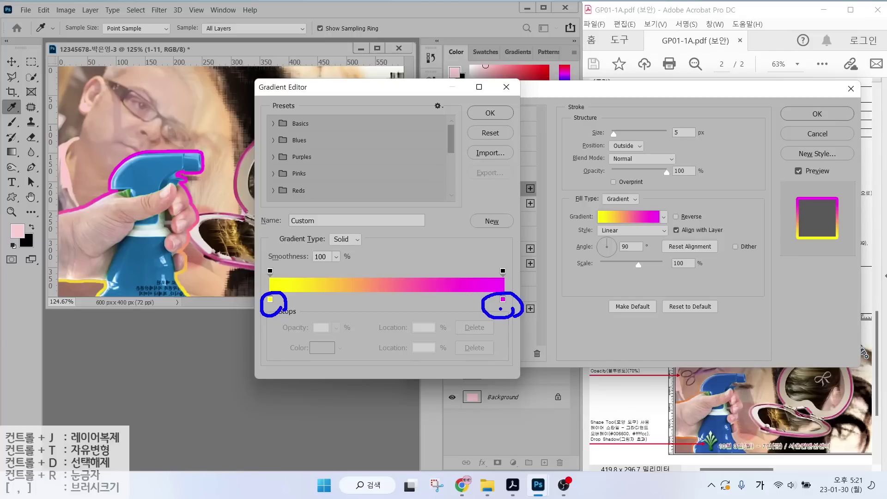
{"action": "mouse_move", "coordinate": [281, 279]}
{"action": "left_mouse_down"}
{"action": "mouse_move", "coordinate": [252, 280]}
{"action": "mouse_move", "coordinate": [280, 267]}
{"action": "left_mouse_up"}
{"action": "mouse_move", "coordinate": [507, 283]}
{"action": "left_mouse_down"}
{"action": "mouse_move", "coordinate": [492, 272]}
{"action": "mouse_move", "coordinate": [505, 257]}
{"action": "mouse_move", "coordinate": [514, 286]}
{"action": "left_mouse_up"}
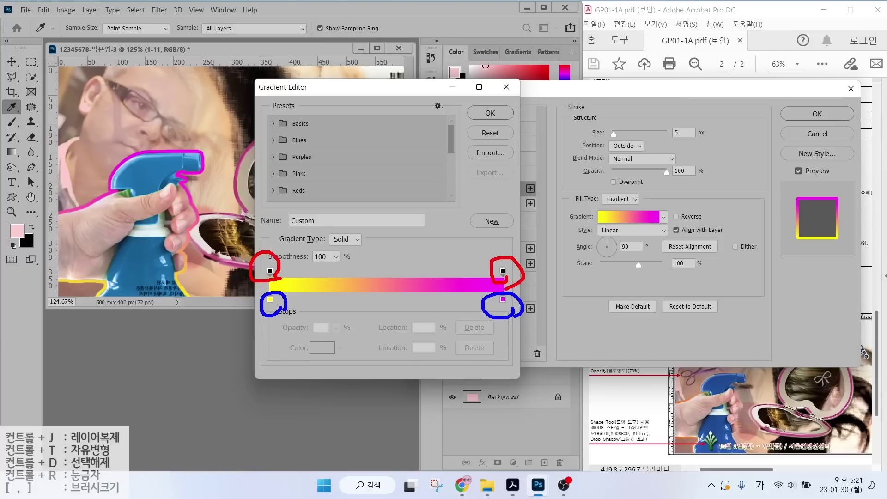
{"action": "key", "text": "Escape"}
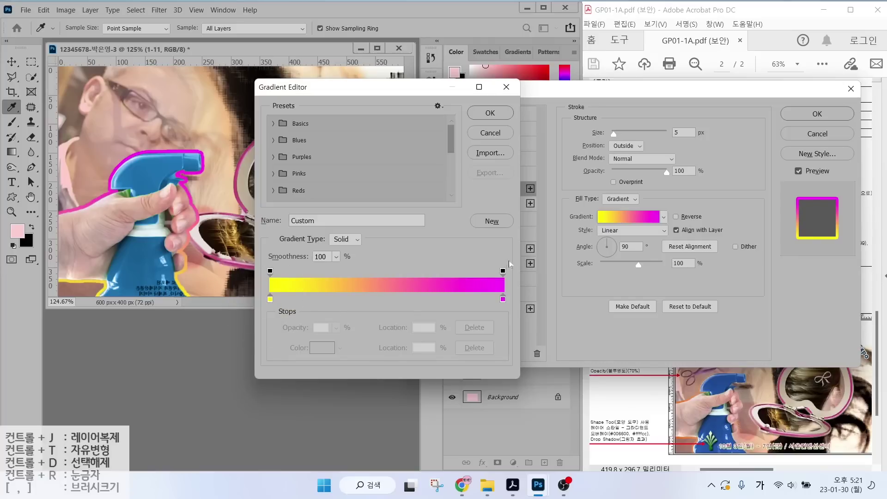
{"action": "left_click", "coordinate": [503, 271]}
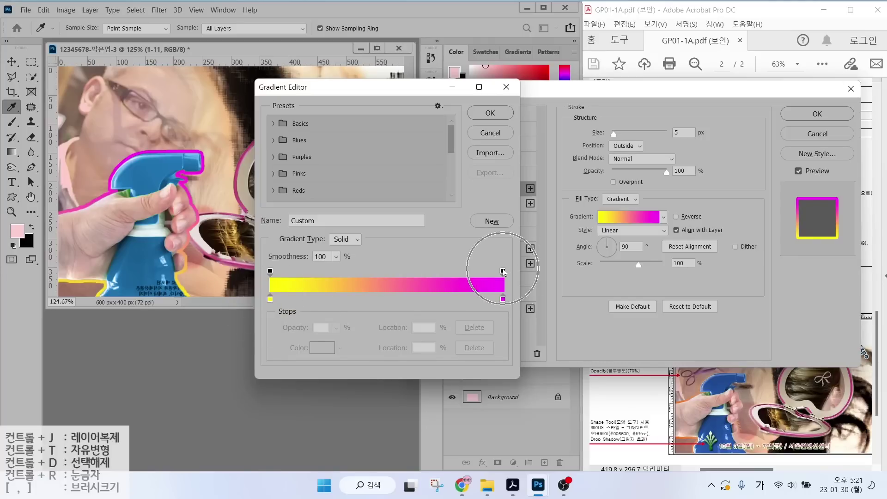
Set the left gradient colour stop to orange ff6600.
{"action": "double_click", "coordinate": [270, 300]}
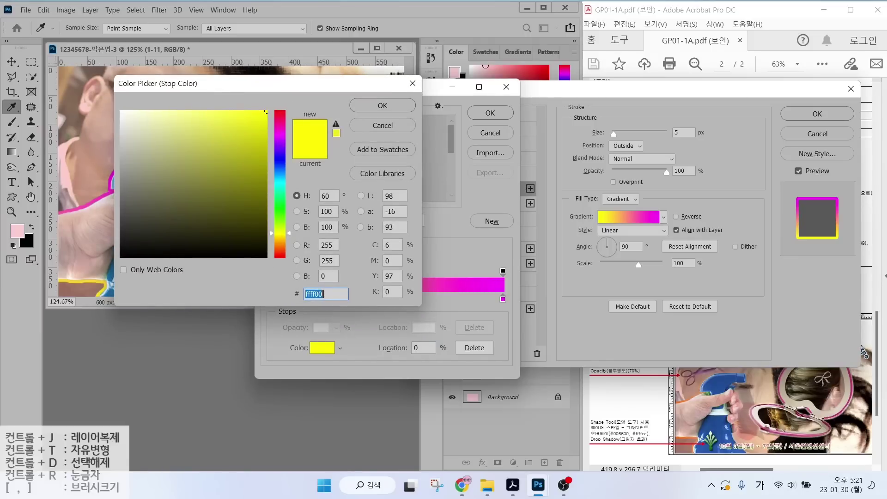
{"action": "type", "text": "ff6"}
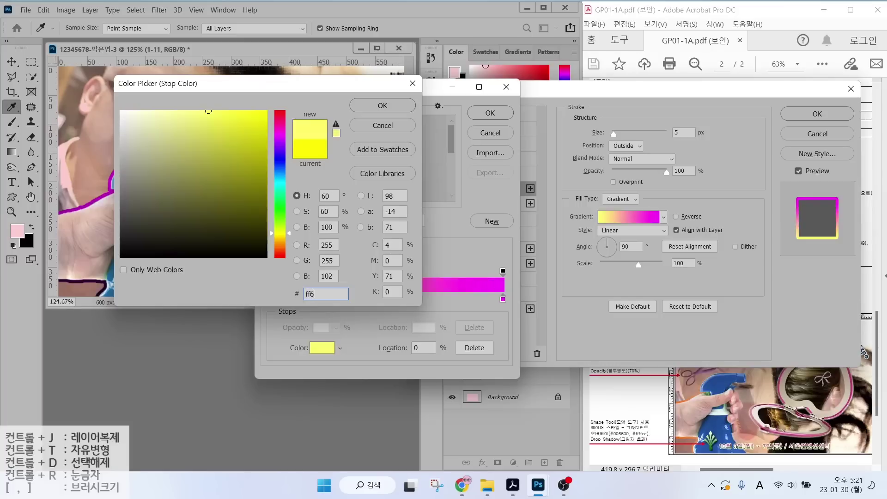
{"action": "type", "text": "600"}
{"action": "key", "text": "Return"}
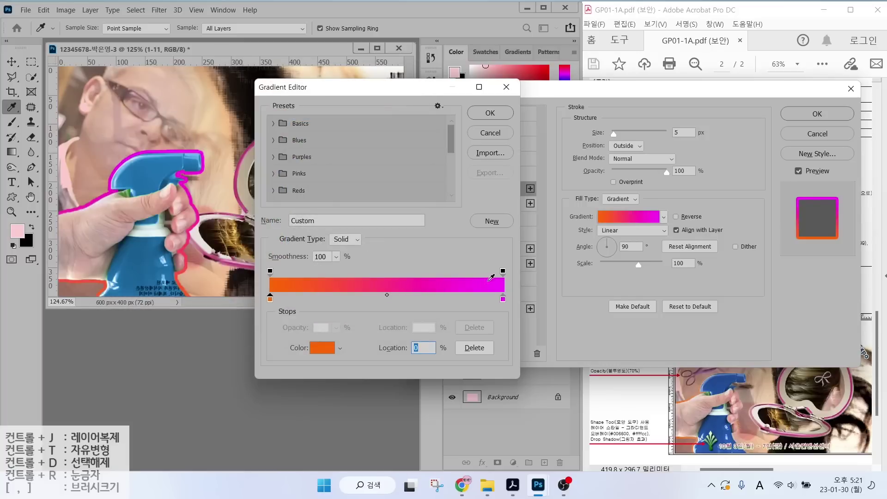
Set the right opacity stop to 0% and confirm the orange-to-transparent gradient.
{"action": "left_click", "coordinate": [504, 272]}
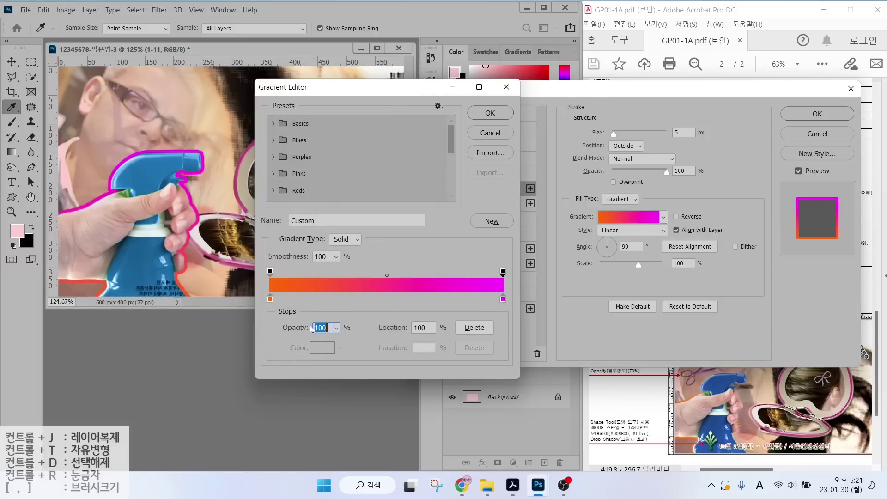
{"action": "type", "text": "0"}
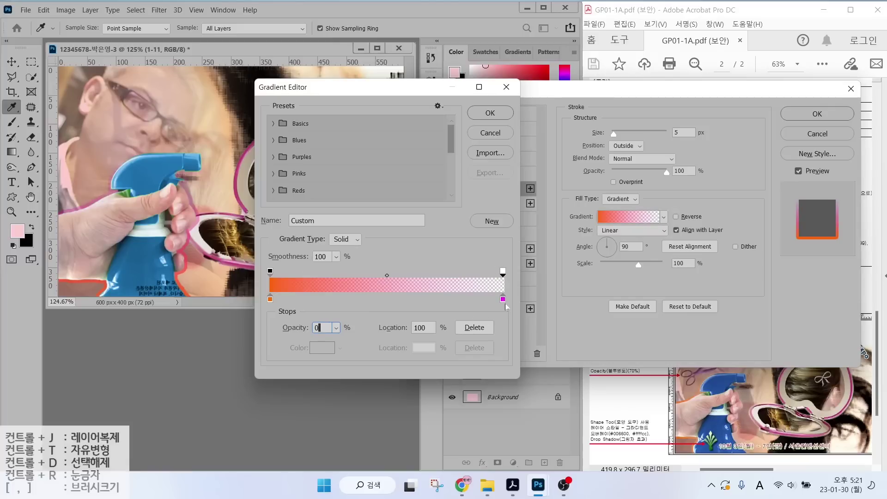
{"action": "key", "text": "alt"}
{"action": "left_click_drag", "start_coordinate": [496, 309], "coordinate": [516, 309]}
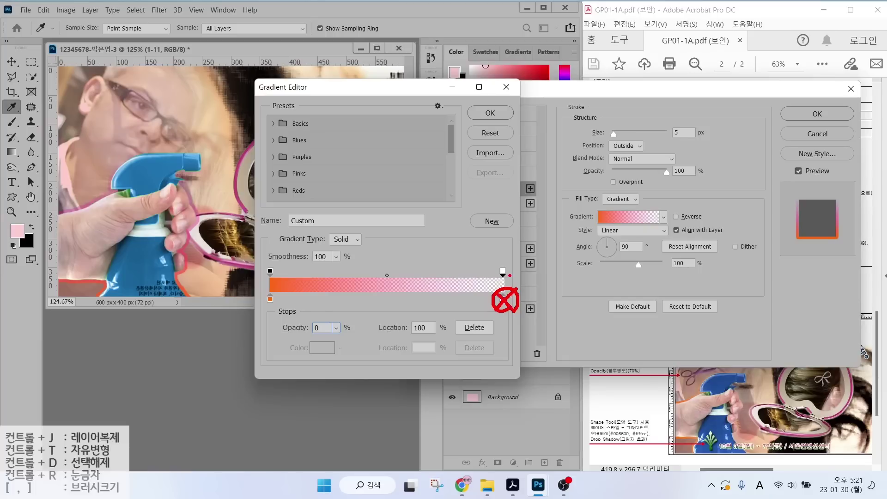
{"action": "mouse_move", "coordinate": [509, 276]}
{"action": "left_mouse_down"}
{"action": "mouse_move", "coordinate": [492, 270]}
{"action": "mouse_move", "coordinate": [515, 273]}
{"action": "left_mouse_up"}
{"action": "mouse_move", "coordinate": [526, 234]}
{"action": "left_mouse_down"}
{"action": "mouse_move", "coordinate": [531, 252]}
{"action": "mouse_move", "coordinate": [515, 249]}
{"action": "left_mouse_up"}
{"action": "key", "text": "Escape"}
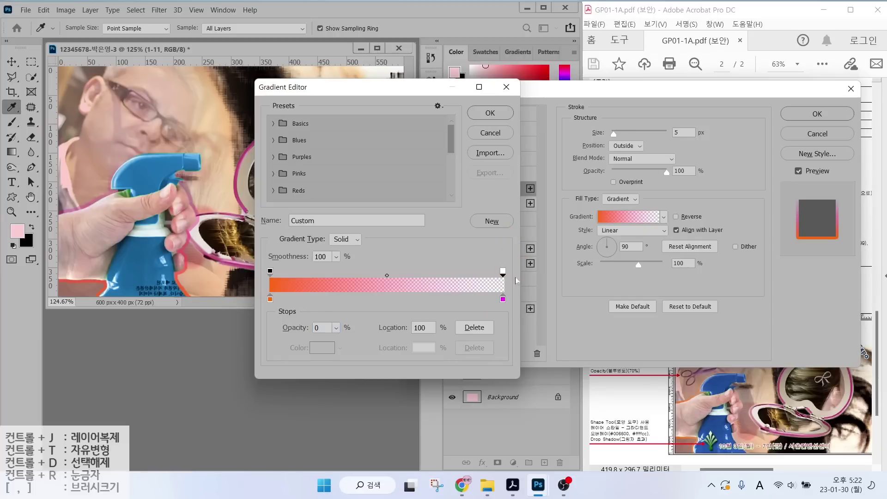
{"action": "left_click", "coordinate": [489, 113]}
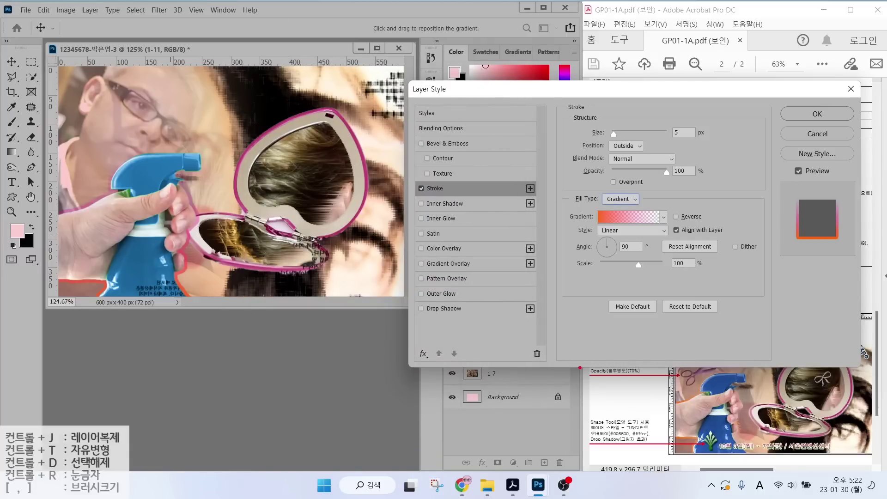
{"action": "left_click_drag", "start_coordinate": [677, 399], "coordinate": [633, 364]}
{"action": "left_click_drag", "start_coordinate": [750, 417], "coordinate": [790, 390]}
{"action": "mouse_move", "coordinate": [644, 260]}
{"action": "left_mouse_down"}
{"action": "mouse_move", "coordinate": [656, 231]}
{"action": "mouse_move", "coordinate": [650, 257]}
{"action": "left_mouse_up"}
{"action": "key", "text": "Escape"}
Commit the gradient stroke on 1-11, then give layer 1-10 Outer Glow and Drop Shadow.
{"action": "left_click", "coordinate": [811, 114]}
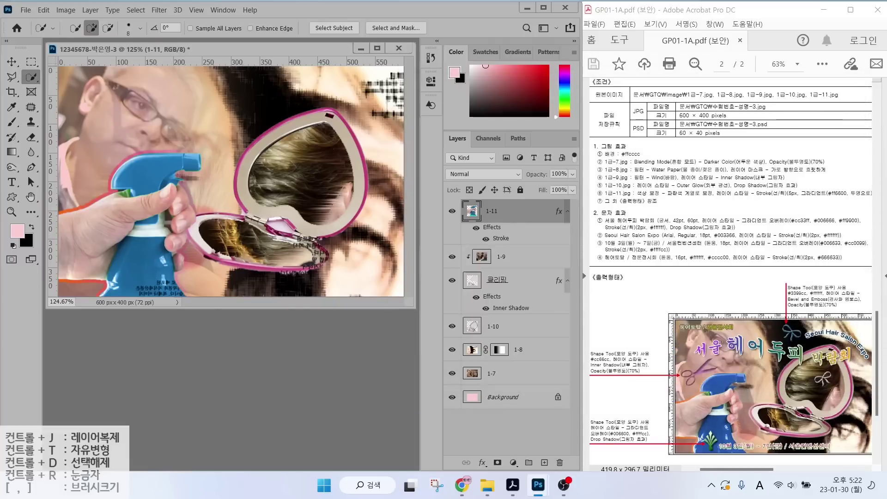
{"action": "left_click", "coordinate": [496, 329]}
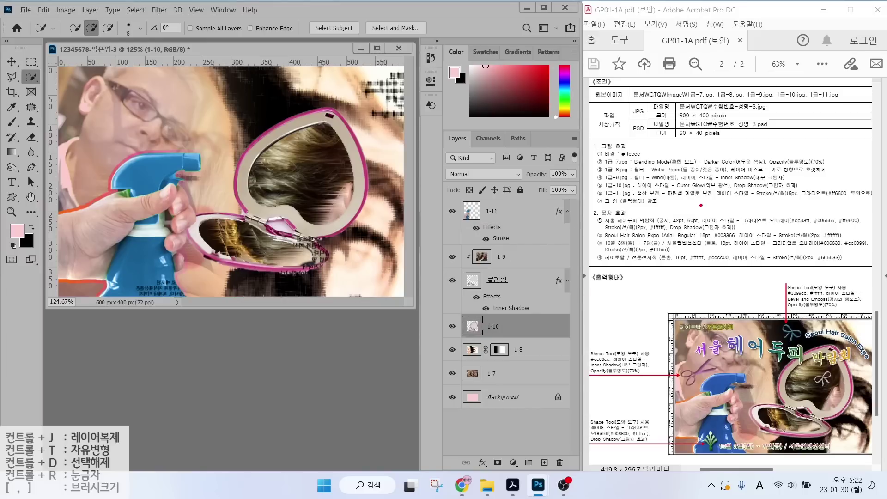
{"action": "left_click_drag", "start_coordinate": [647, 192], "coordinate": [809, 190]}
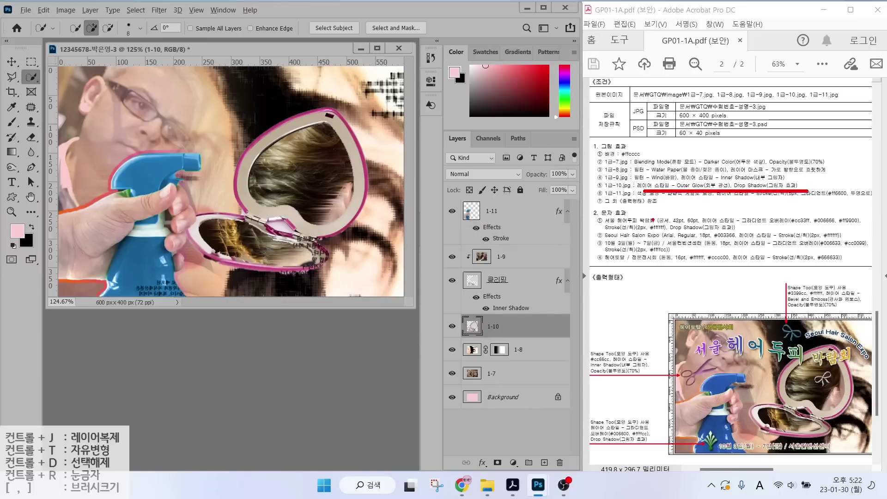
{"action": "left_click", "coordinate": [481, 463]}
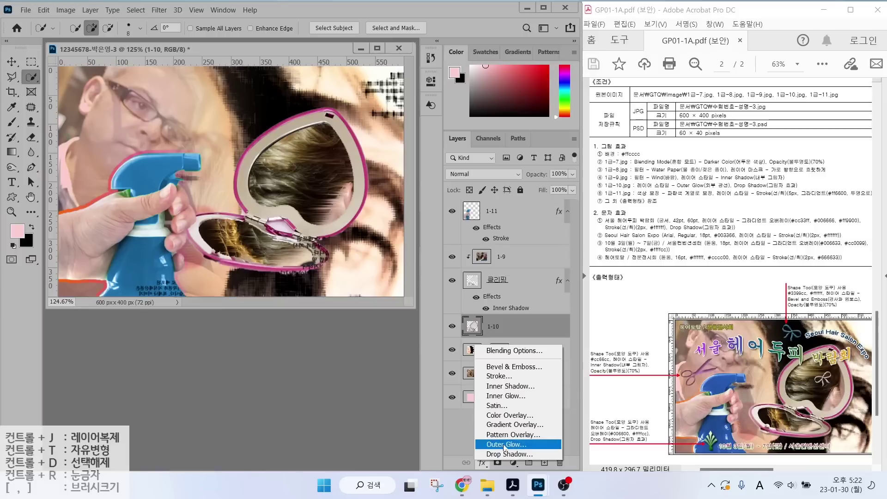
{"action": "left_click", "coordinate": [503, 444]}
{"action": "left_click", "coordinate": [442, 308]}
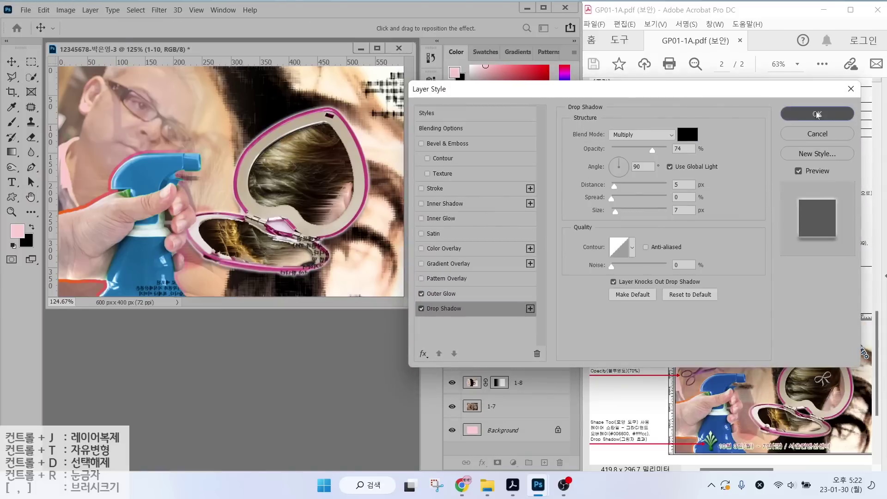
{"action": "left_click", "coordinate": [818, 114]}
{"action": "key", "text": "w"}
{"action": "left_click", "coordinate": [509, 210]}
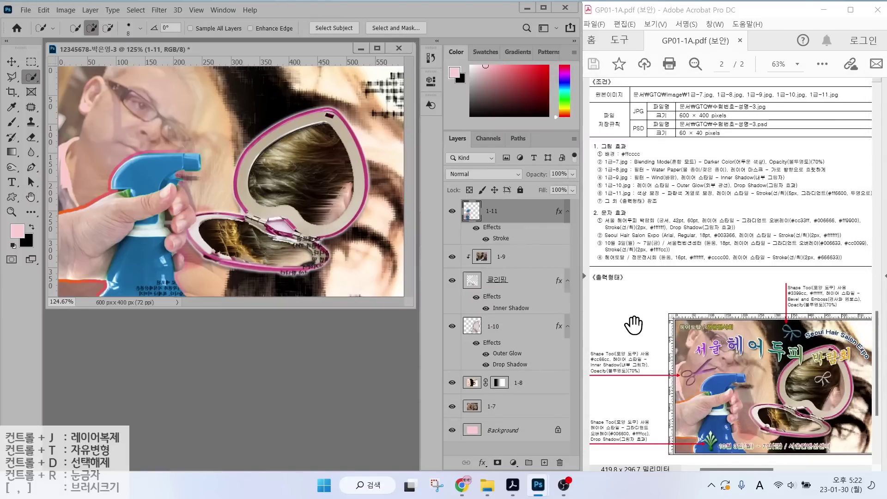
Draw a Scissors custom shape beside the face, above the spray bottle.
{"action": "left_click", "coordinate": [289, 220]}
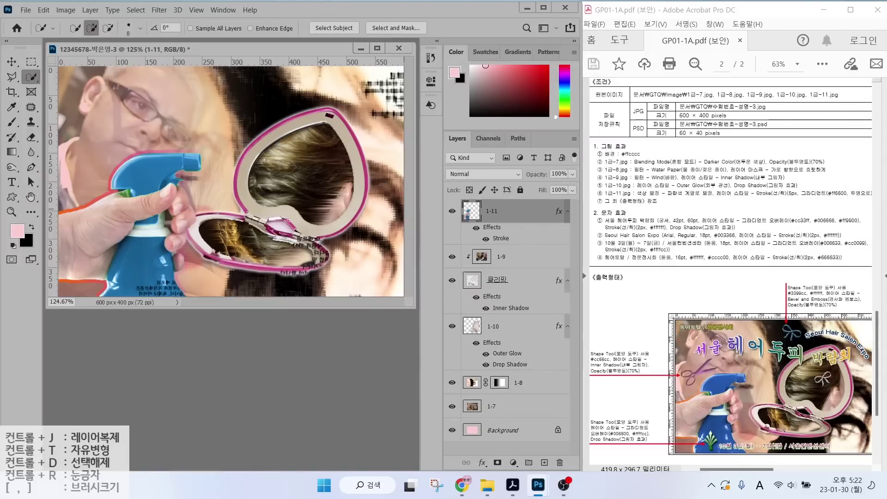
{"action": "left_click", "coordinate": [19, 197]}
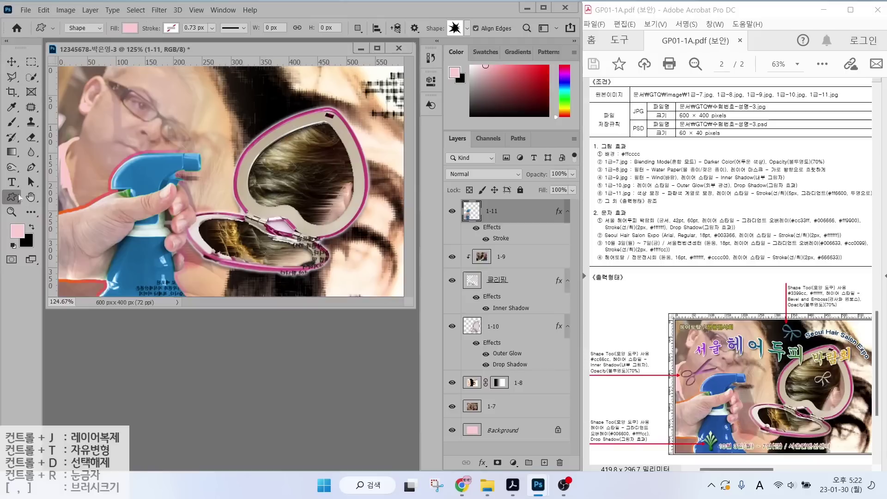
{"action": "left_click", "coordinate": [457, 29]}
{"action": "double_click", "coordinate": [488, 146]}
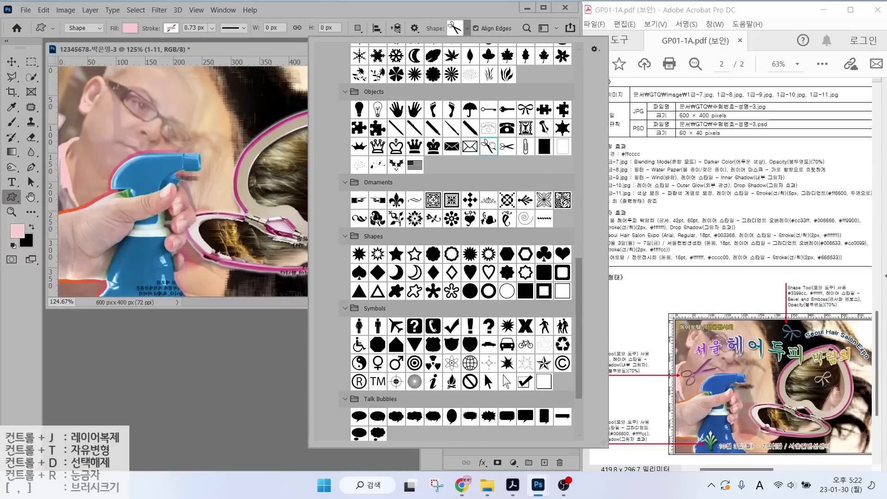
{"action": "mouse_move", "coordinate": [70, 129]}
{"action": "left_mouse_down"}
{"action": "mouse_move", "coordinate": [104, 159]}
{"action": "mouse_move", "coordinate": [121, 156]}
{"action": "mouse_move", "coordinate": [80, 111]}
{"action": "left_mouse_up"}
Rotate the scissors shape to about -79°.
{"action": "key", "text": "ctrl+t"}
{"action": "left_click_drag", "start_coordinate": [90, 170], "coordinate": [92, 174]}
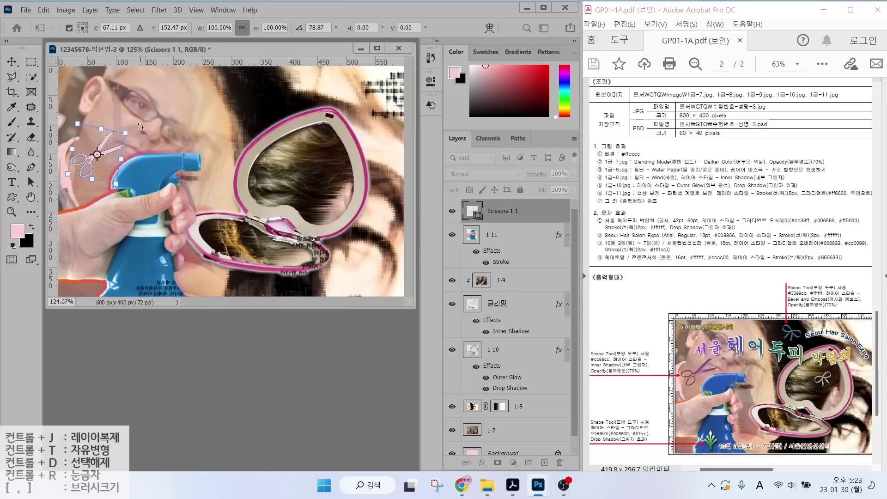
{"action": "key", "text": "Return"}
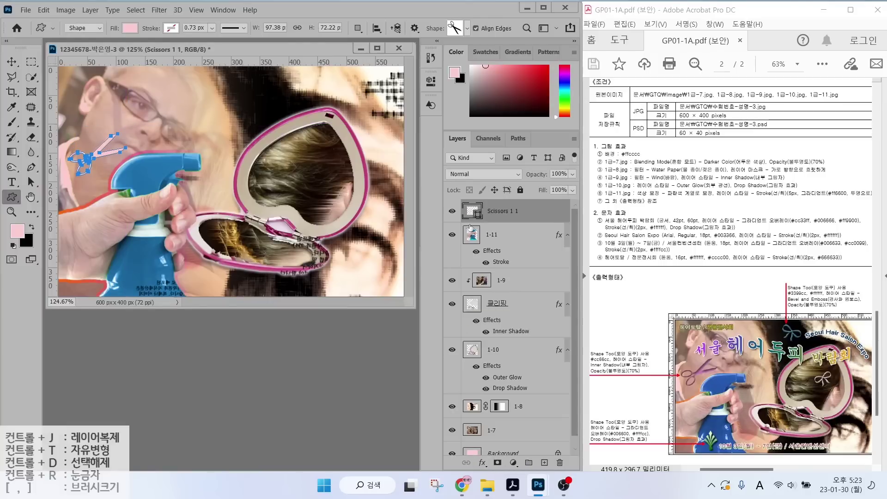
Fill the scissors shape with purple #cc66cc.
{"action": "double_click", "coordinate": [471, 211]}
{"action": "type", "text": "cc66cc"}
{"action": "key", "text": "Return"}
Add an Inner Shadow to the scissors and lower the layer to 70% opacity.
{"action": "left_click", "coordinate": [480, 463]}
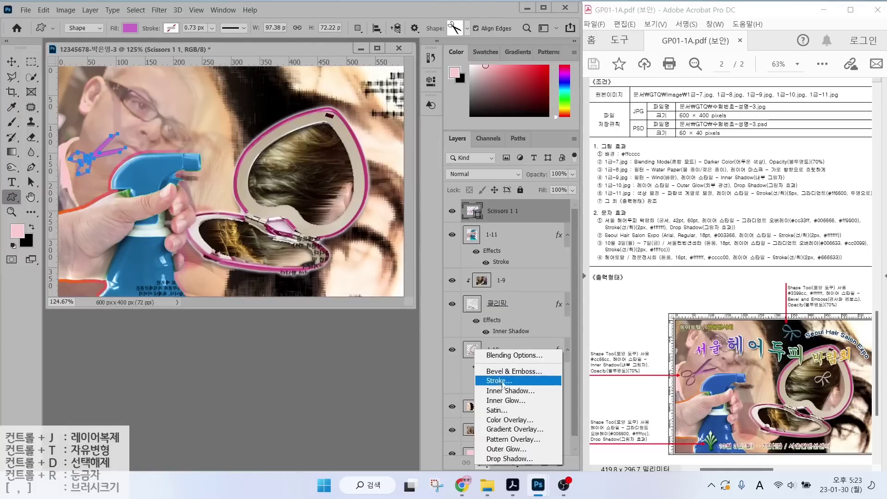
{"action": "left_click", "coordinate": [505, 394]}
{"action": "key", "text": "Return"}
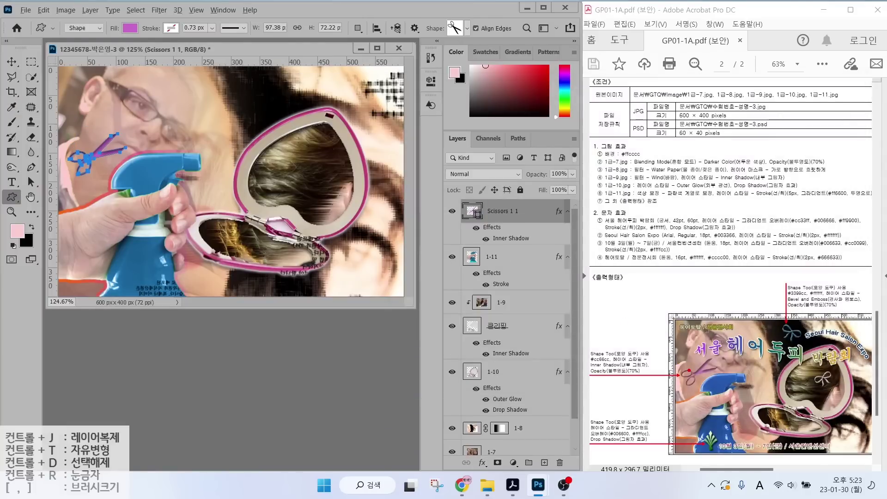
{"action": "left_click_drag", "start_coordinate": [688, 364], "coordinate": [687, 329]}
{"action": "mouse_move", "coordinate": [588, 379]}
{"action": "left_mouse_down"}
{"action": "mouse_move", "coordinate": [659, 384]}
{"action": "mouse_move", "coordinate": [622, 378]}
{"action": "mouse_move", "coordinate": [646, 357]}
{"action": "mouse_move", "coordinate": [654, 378]}
{"action": "left_mouse_up"}
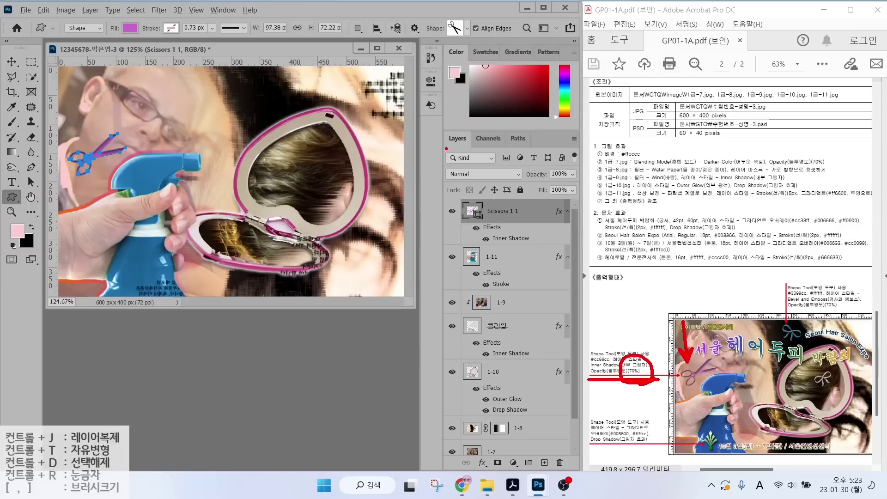
{"action": "left_click_drag", "start_coordinate": [433, 118], "coordinate": [592, 203]}
{"action": "left_click_drag", "start_coordinate": [557, 162], "coordinate": [583, 137]}
{"action": "left_click_drag", "start_coordinate": [528, 179], "coordinate": [588, 180]}
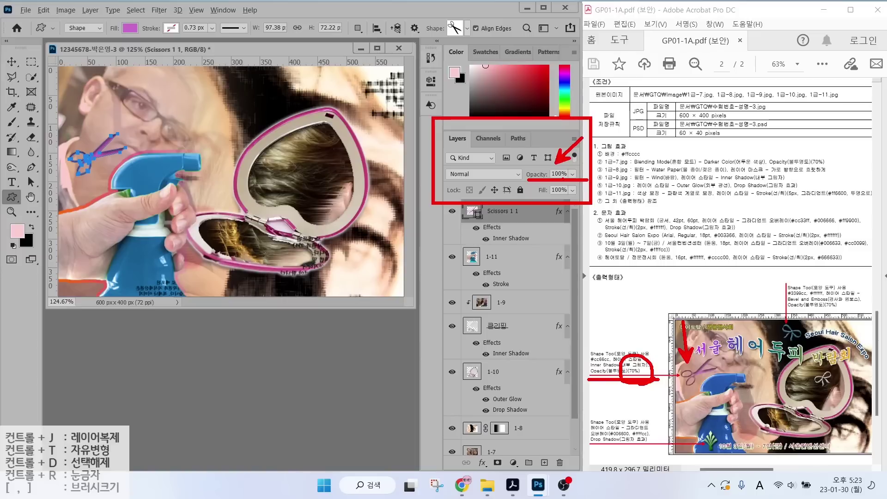
{"action": "left_click", "coordinate": [455, 29]}
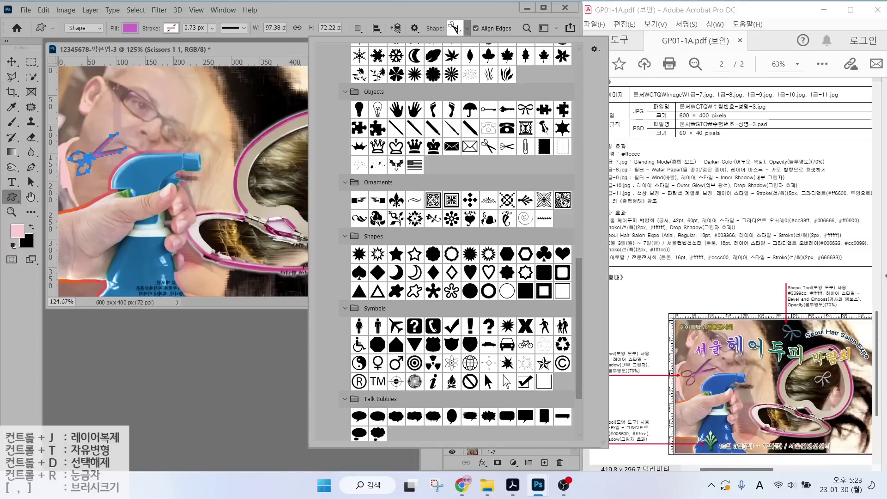
Draw an Ornament shape over the spray bottle, then adjust its angle and placement.
{"action": "double_click", "coordinate": [525, 200]}
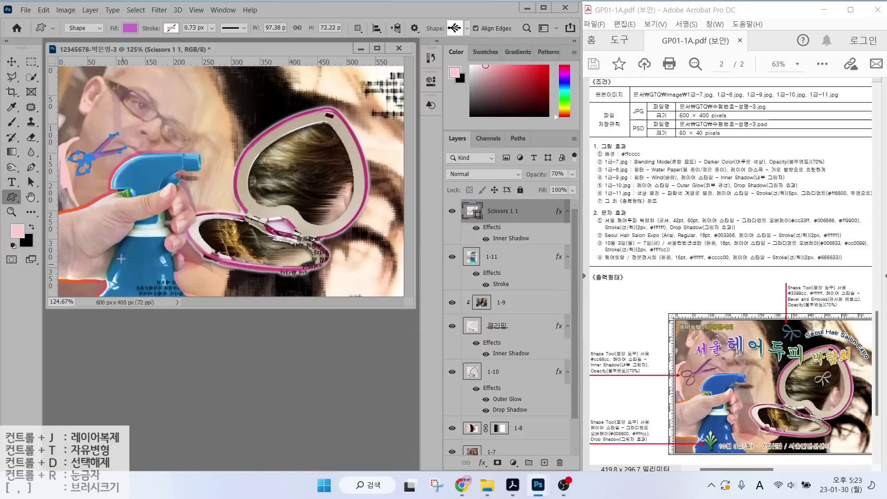
{"action": "left_click_drag", "start_coordinate": [118, 257], "coordinate": [171, 294]}
{"action": "key", "text": "ctrl+t"}
{"action": "mouse_move", "coordinate": [145, 240]}
{"action": "left_mouse_down"}
{"action": "mouse_move", "coordinate": [87, 274]}
{"action": "mouse_move", "coordinate": [160, 253]}
{"action": "mouse_move", "coordinate": [154, 262]}
{"action": "mouse_move", "coordinate": [128, 250]}
{"action": "mouse_move", "coordinate": [130, 261]}
{"action": "left_mouse_up"}
{"action": "key", "text": "Return"}
Give the ornament a vertical #006600-to-#ffffcc Gradient Overlay and a Drop Shadow.
{"action": "left_click", "coordinate": [482, 463]}
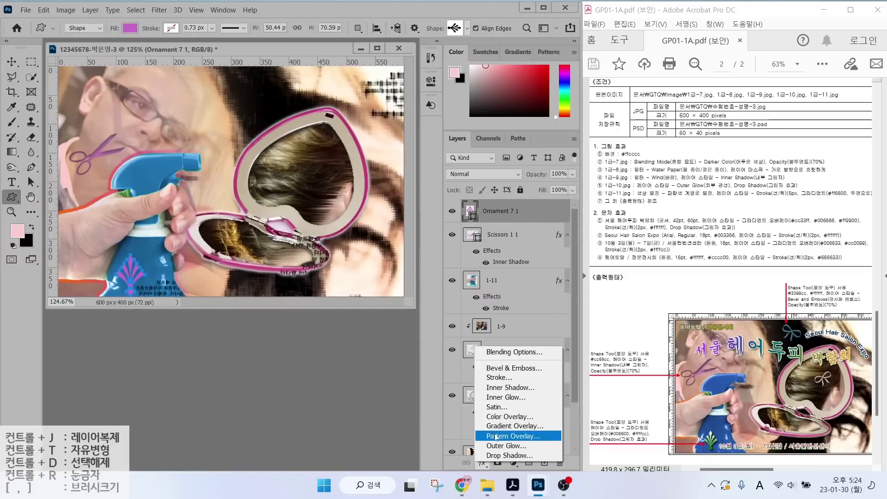
{"action": "left_click", "coordinate": [508, 423]}
{"action": "double_click", "coordinate": [270, 300]}
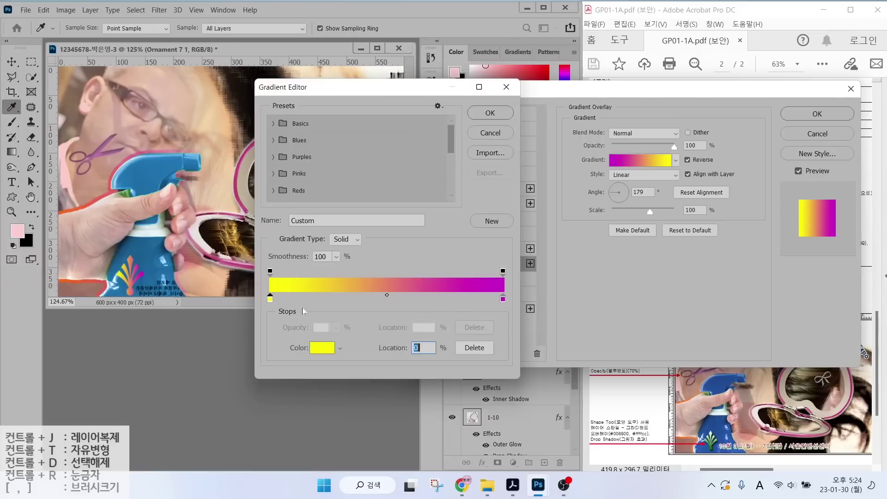
{"action": "type", "text": "006600"}
{"action": "key", "text": "Return"}
{"action": "double_click", "coordinate": [502, 300]}
{"action": "type", "text": "ffffcc"}
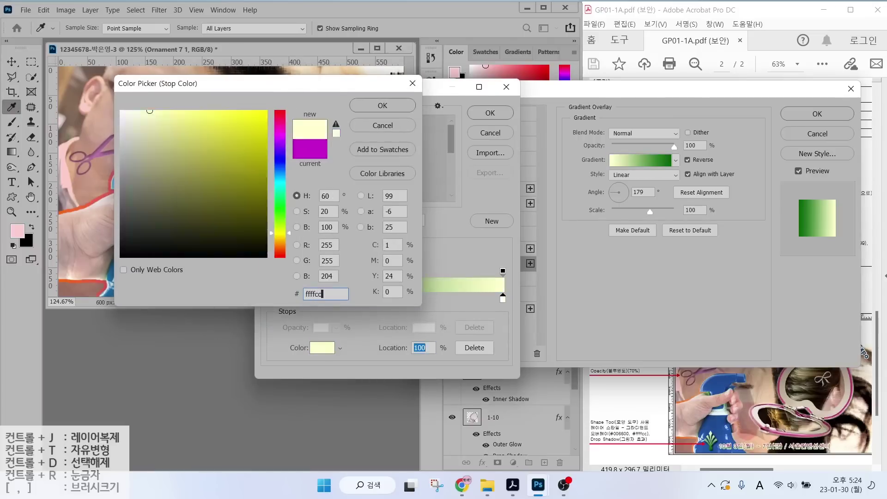
{"action": "key", "text": "Return"}
{"action": "left_click", "coordinate": [485, 114]}
{"action": "left_click", "coordinate": [619, 186]}
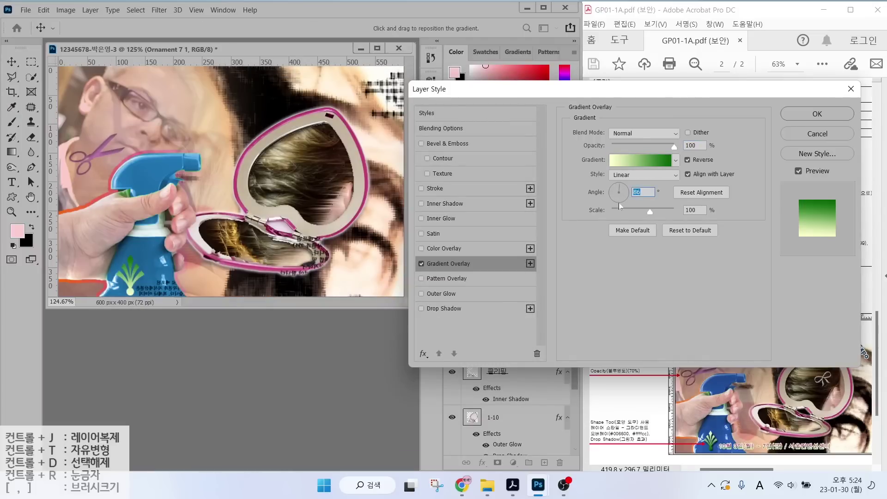
{"action": "left_click", "coordinate": [445, 308]}
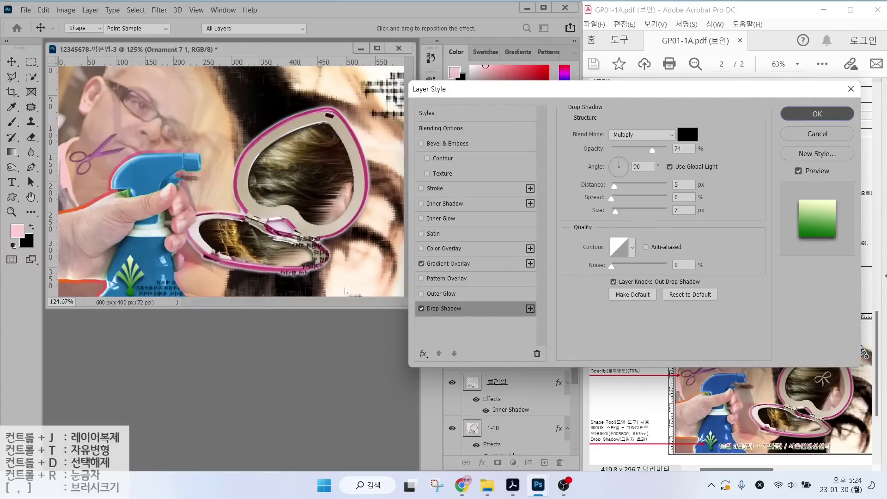
{"action": "left_click", "coordinate": [817, 114]}
Draw a Bow custom shape near the top of the image.
{"action": "key", "text": "u"}
{"action": "left_click", "coordinate": [466, 28]}
{"action": "left_click", "coordinate": [484, 373]}
{"action": "left_click_drag", "start_coordinate": [239, 70], "coordinate": [326, 107]}
Fill the bow with #3399cc, add Bevel & Emboss, and set 70% opacity.
{"action": "double_click", "coordinate": [471, 210]}
{"action": "type", "text": "3399cc"}
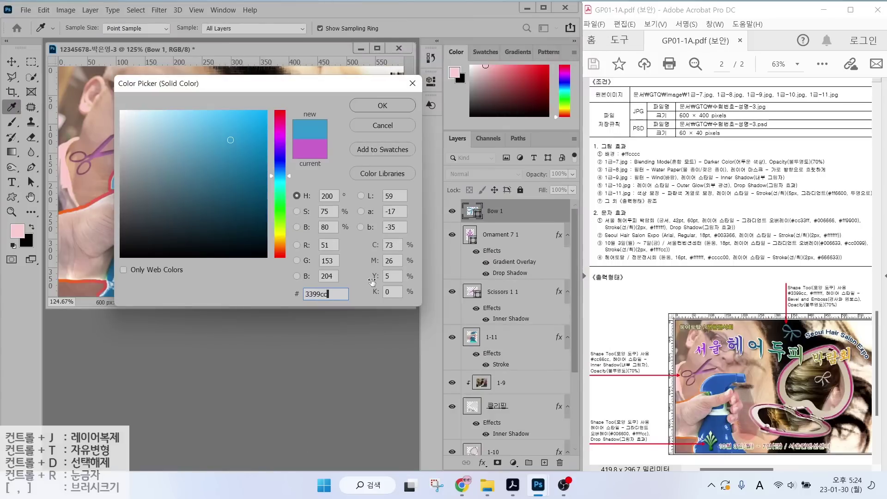
{"action": "key", "text": "Return"}
{"action": "left_click", "coordinate": [482, 463]}
{"action": "left_click", "coordinate": [499, 377]}
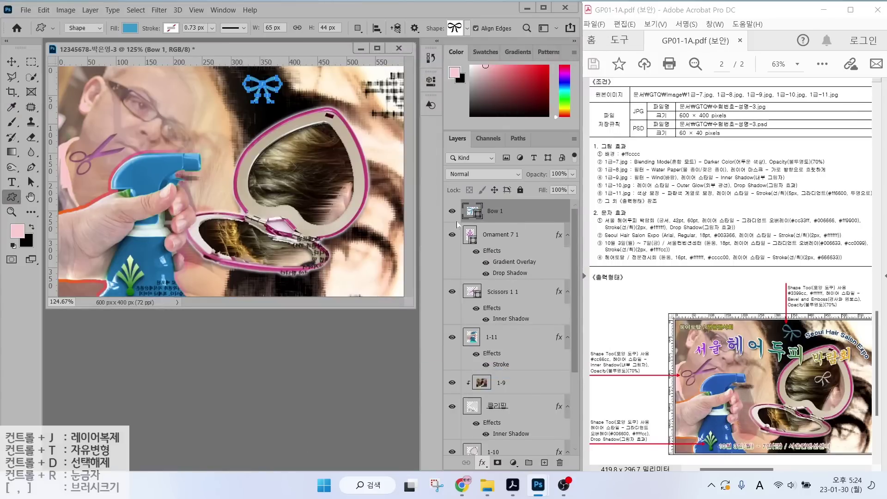
{"action": "key", "text": "Return"}
{"action": "key", "text": "7"}
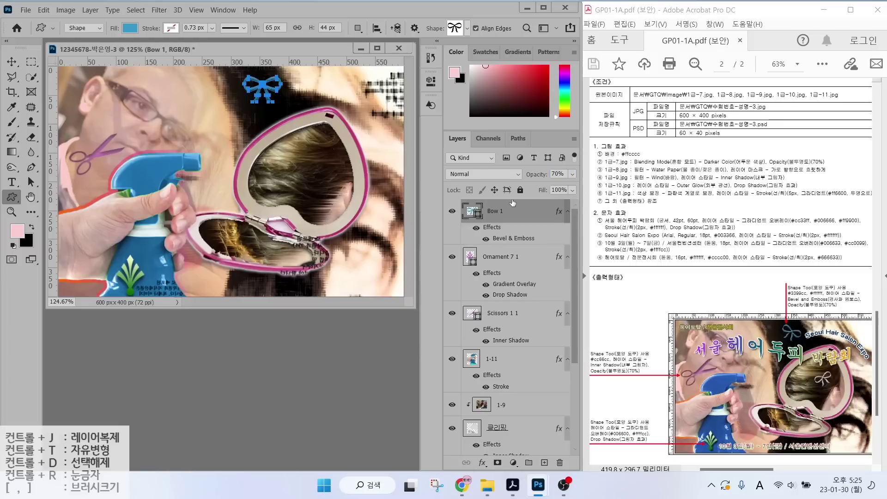
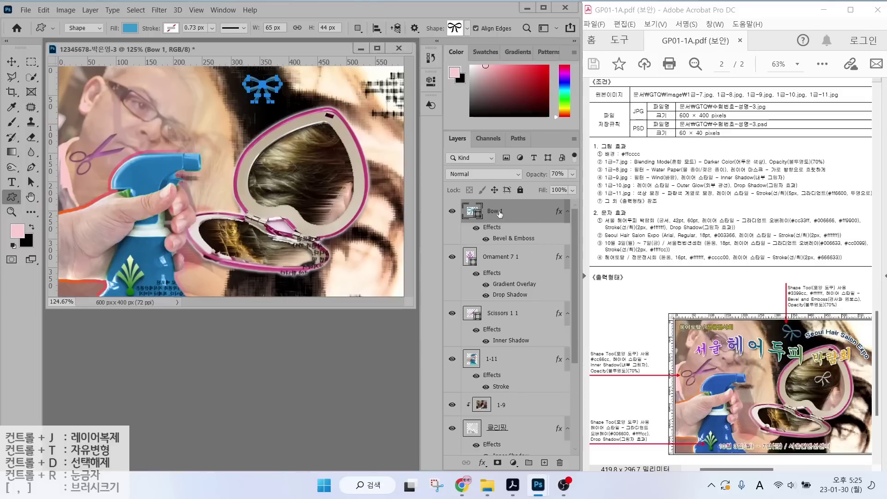
Duplicate Bow 1, shrink and rotate the copy into the heart mirror, and fill it #3399cc.
{"action": "key", "text": "ctrl+j"}
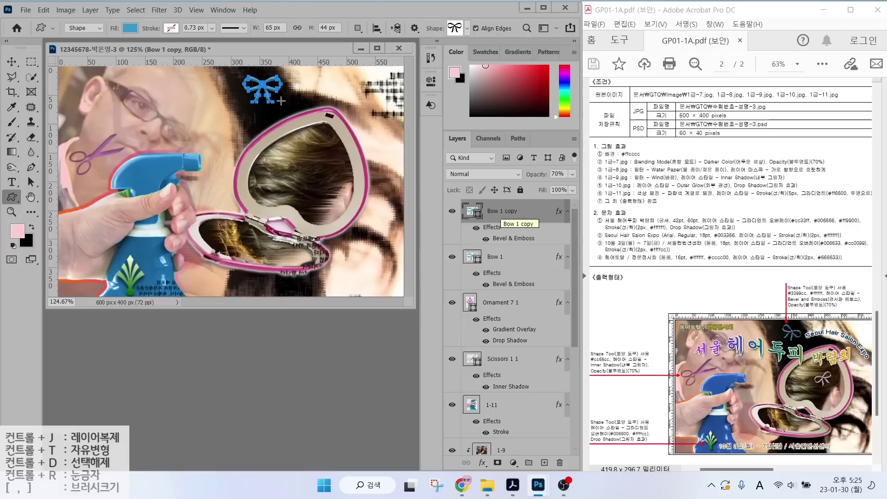
{"action": "key", "text": "ctrl+t"}
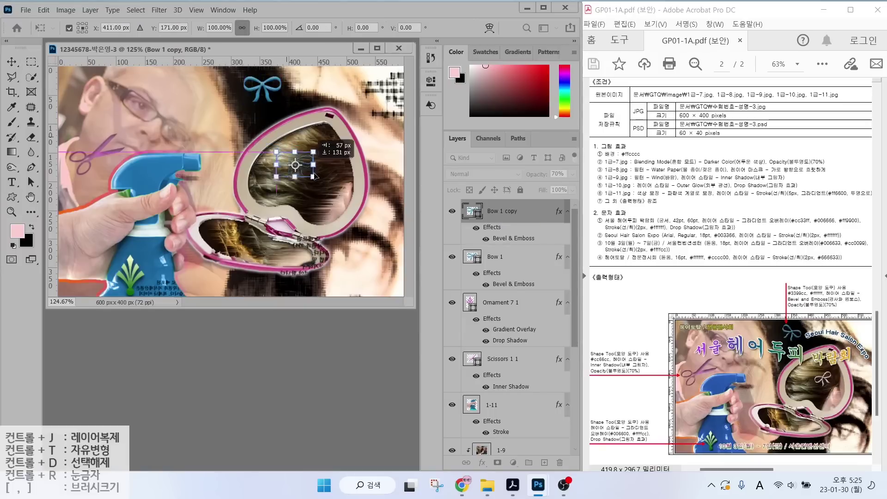
{"action": "left_click_drag", "start_coordinate": [276, 91], "coordinate": [319, 159]}
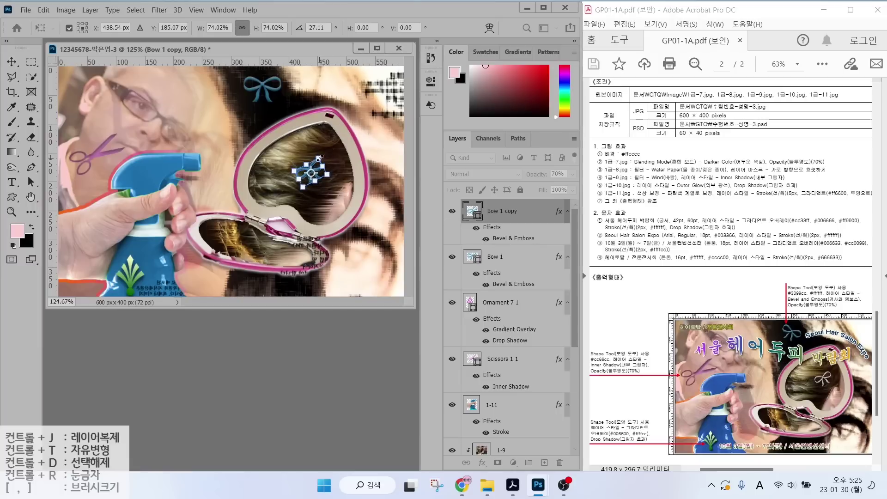
{"action": "key", "text": "Return"}
{"action": "double_click", "coordinate": [468, 211]}
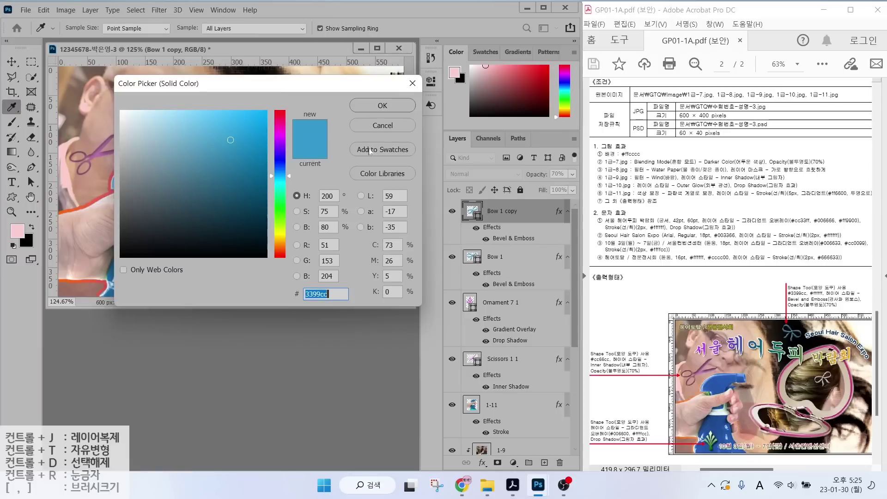
{"action": "left_click", "coordinate": [383, 105]}
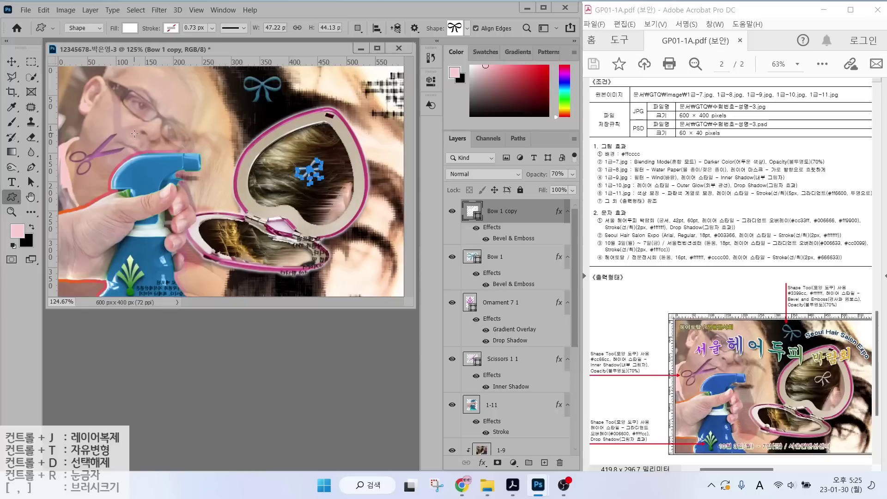
Type the title '서울 헤어두피 박람회' near the top-left in 궁서 at 42 pt.
{"action": "left_click", "coordinate": [11, 182]}
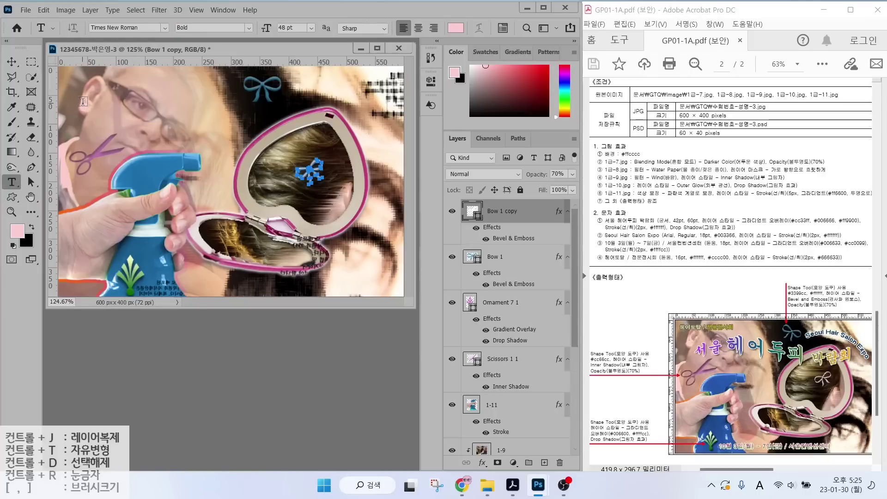
{"action": "left_click", "coordinate": [83, 102]}
{"action": "type", "text": "서울 헤어두피 박람회"}
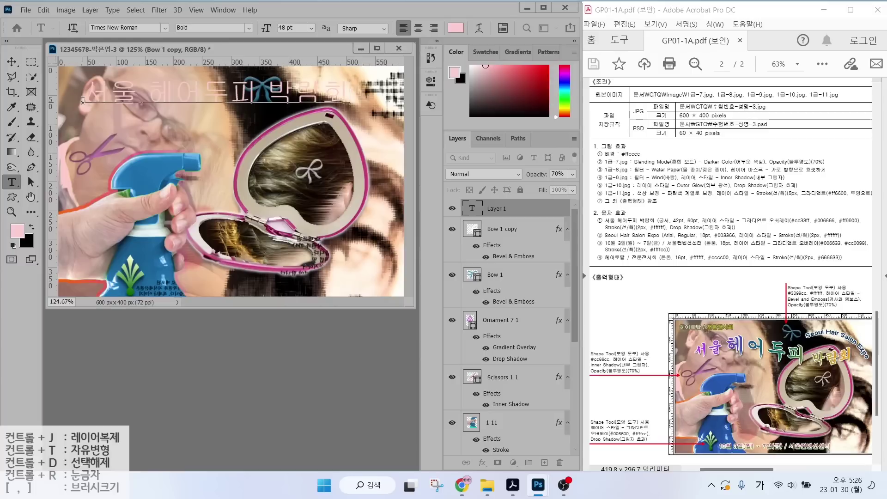
{"action": "key", "text": "ctrl+Return"}
{"action": "left_click", "coordinate": [164, 28]}
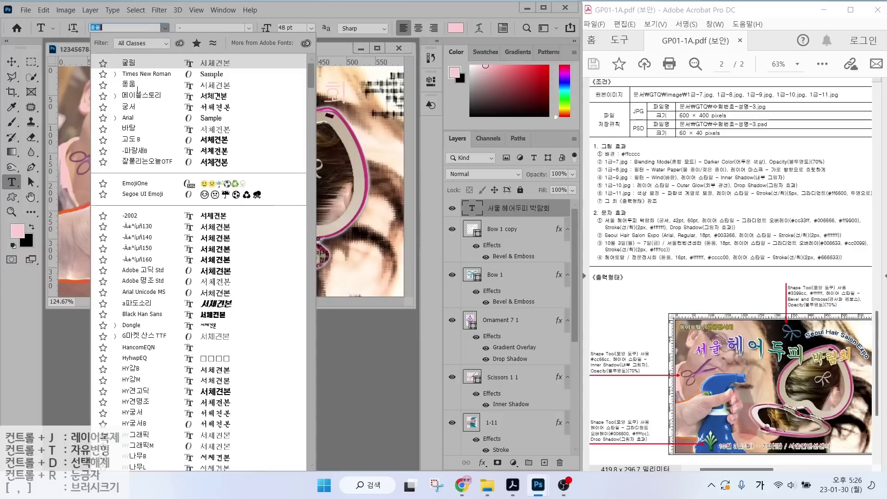
{"action": "left_click", "coordinate": [122, 91]}
{"action": "left_click", "coordinate": [289, 28]}
{"action": "type", "text": "42"}
{"action": "key", "text": "Return"}
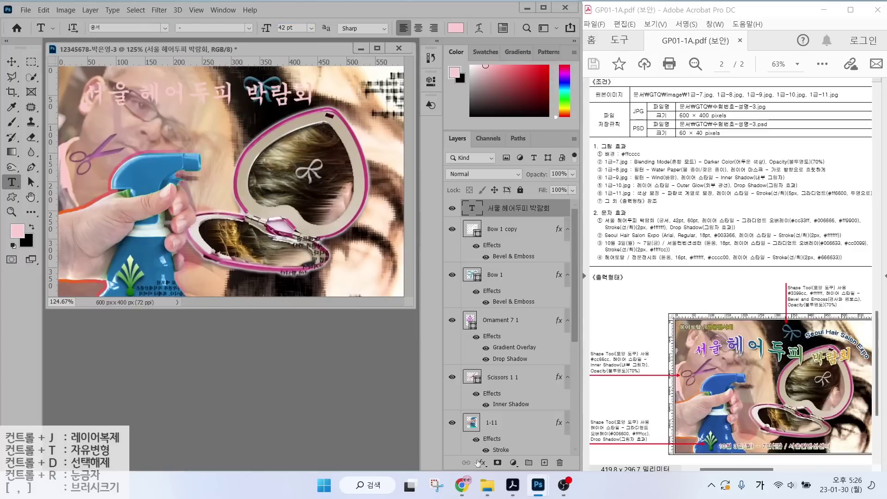
Add a Gradient Overlay to the title and insert a middle colour stop in its gradient.
{"action": "left_click", "coordinate": [481, 463]}
{"action": "left_click", "coordinate": [501, 428]}
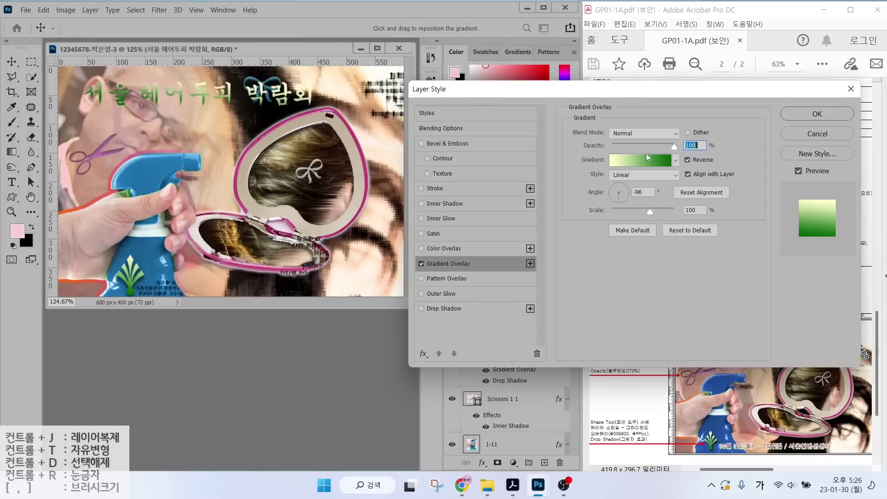
{"action": "left_click", "coordinate": [648, 157]}
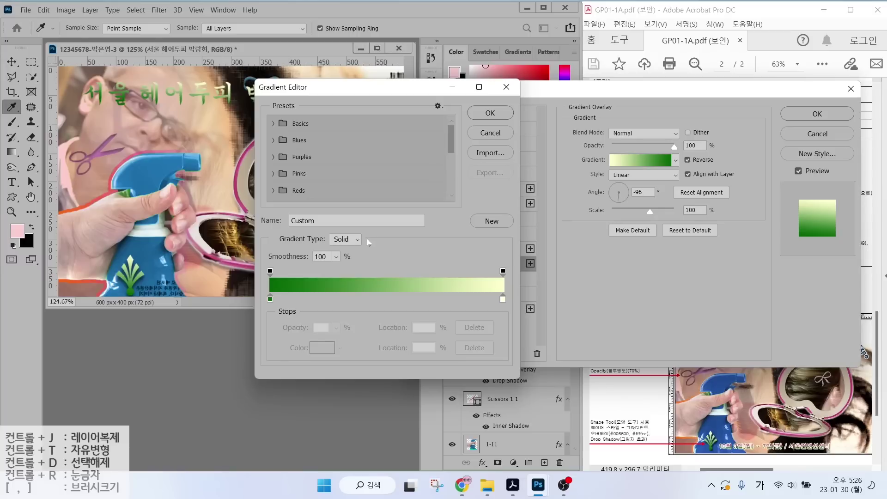
{"action": "key", "text": "alt"}
{"action": "mouse_move", "coordinate": [284, 305]}
{"action": "left_mouse_down"}
{"action": "mouse_move", "coordinate": [256, 311]}
{"action": "mouse_move", "coordinate": [271, 293]}
{"action": "left_mouse_up"}
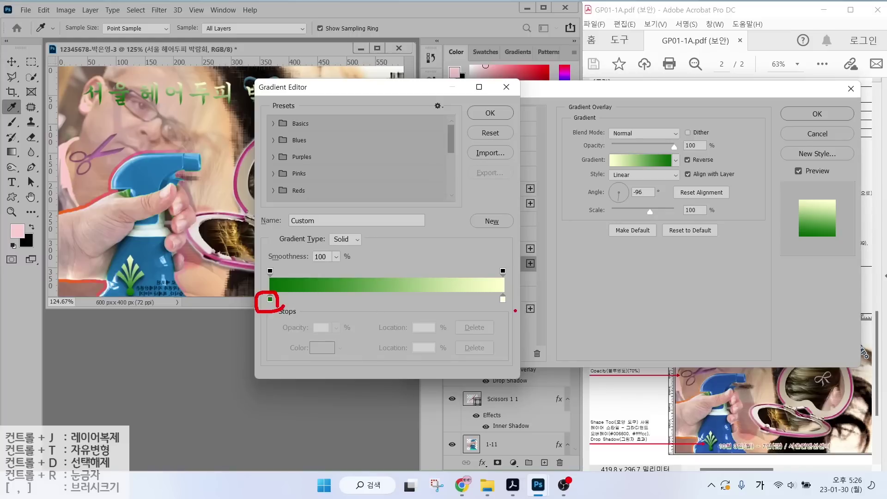
{"action": "mouse_move", "coordinate": [515, 310]}
{"action": "left_mouse_down"}
{"action": "mouse_move", "coordinate": [490, 300]}
{"action": "mouse_move", "coordinate": [514, 294]}
{"action": "left_mouse_up"}
{"action": "mouse_move", "coordinate": [393, 305]}
{"action": "left_mouse_down"}
{"action": "mouse_move", "coordinate": [372, 290]}
{"action": "mouse_move", "coordinate": [391, 301]}
{"action": "mouse_move", "coordinate": [414, 338]}
{"action": "left_mouse_up"}
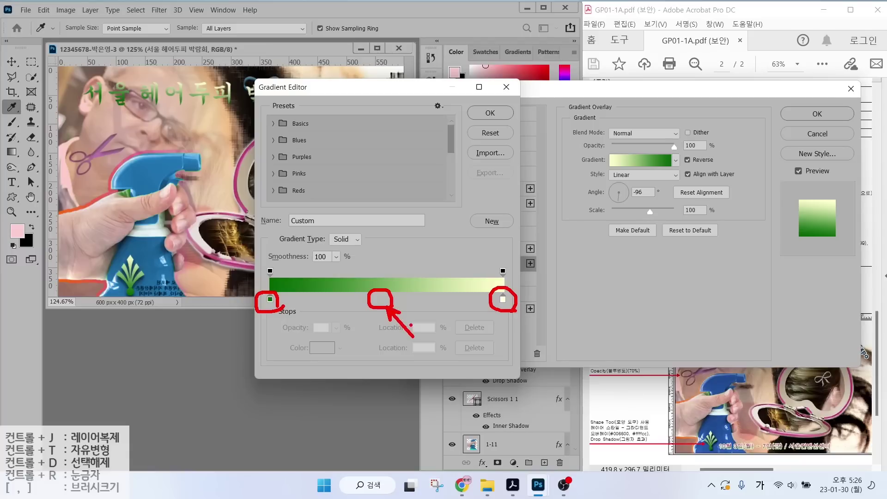
{"action": "key", "text": "Escape"}
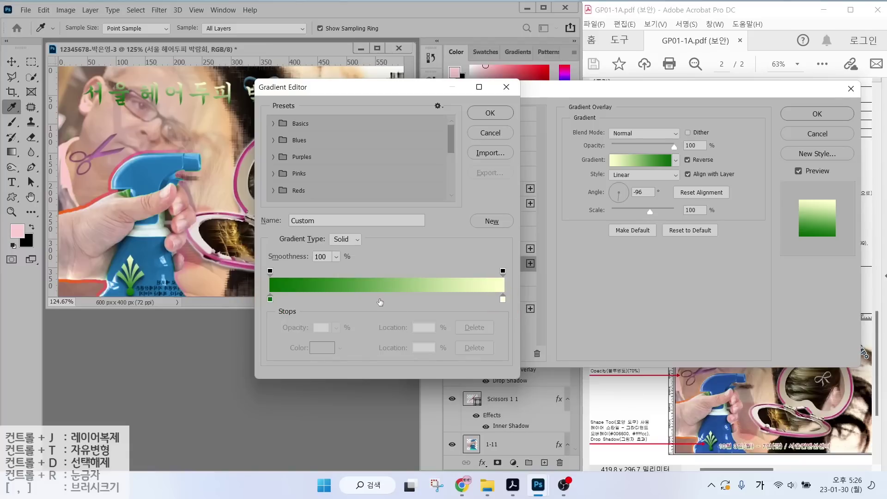
{"action": "left_click", "coordinate": [378, 300]}
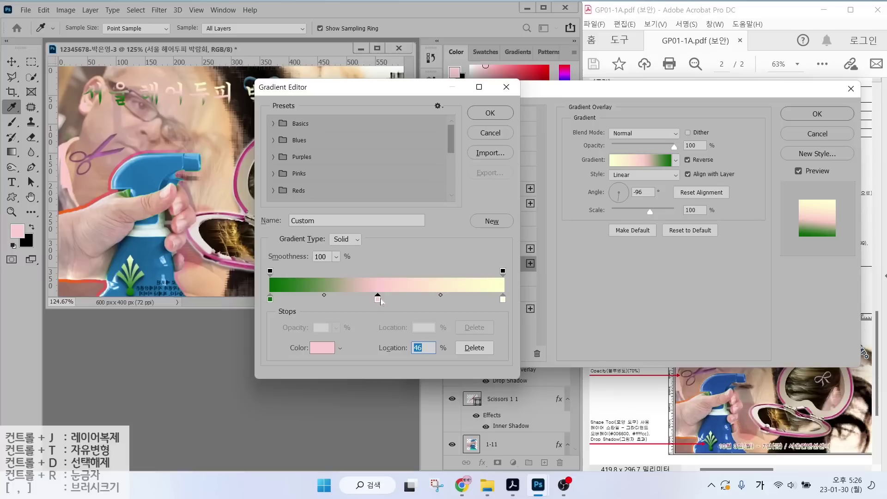
Set the gradient stops to #cc00ff, #006666 and pale yellow, running horizontally.
{"action": "left_click", "coordinate": [270, 300]}
{"action": "double_click", "coordinate": [270, 299]}
{"action": "type", "text": "cc"}
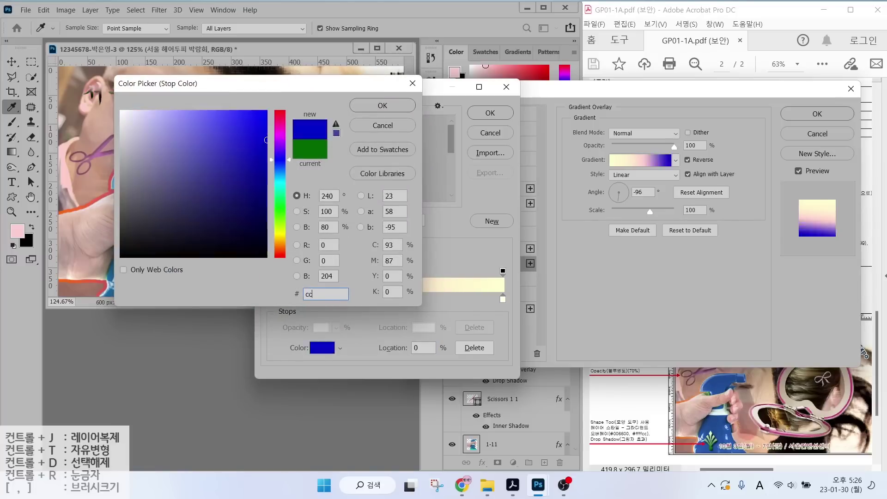
{"action": "type", "text": "00ff"}
{"action": "key", "text": "Return"}
{"action": "double_click", "coordinate": [378, 301]}
{"action": "type", "text": "006666"}
{"action": "key", "text": "Return"}
{"action": "double_click", "coordinate": [503, 300]}
{"action": "type", "text": "ffff"}
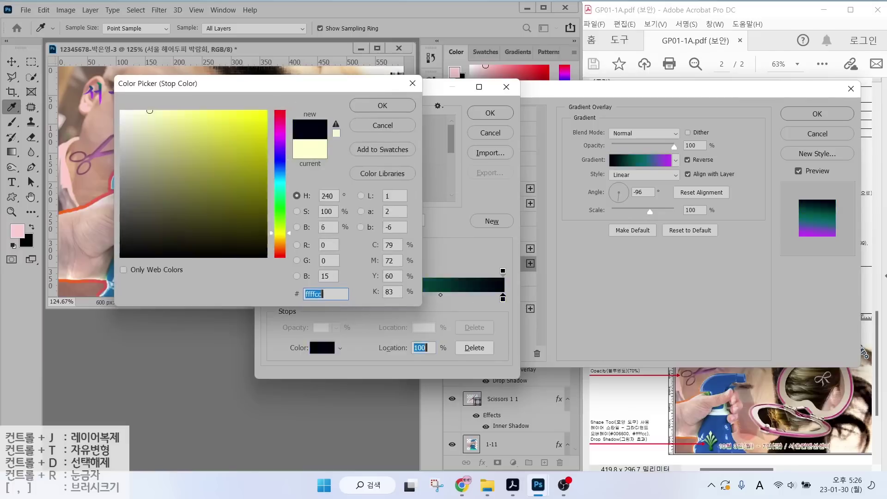
{"action": "key", "text": "Return"}
{"action": "left_click", "coordinate": [485, 116]}
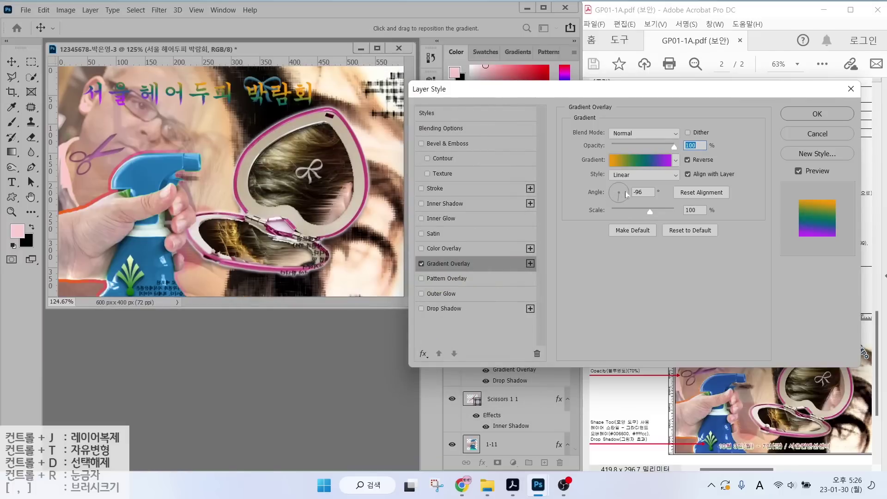
{"action": "left_click_drag", "start_coordinate": [627, 194], "coordinate": [569, 202]}
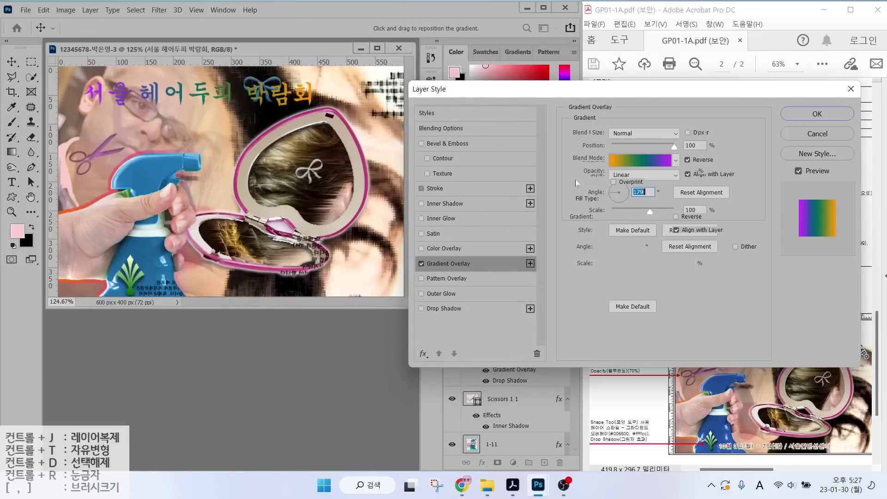
Add a white #ffffff Stroke and a Drop Shadow to the title.
{"action": "left_click", "coordinate": [434, 188]}
{"action": "left_click", "coordinate": [623, 199]}
{"action": "left_click", "coordinate": [617, 204]}
{"action": "left_click", "coordinate": [597, 217]}
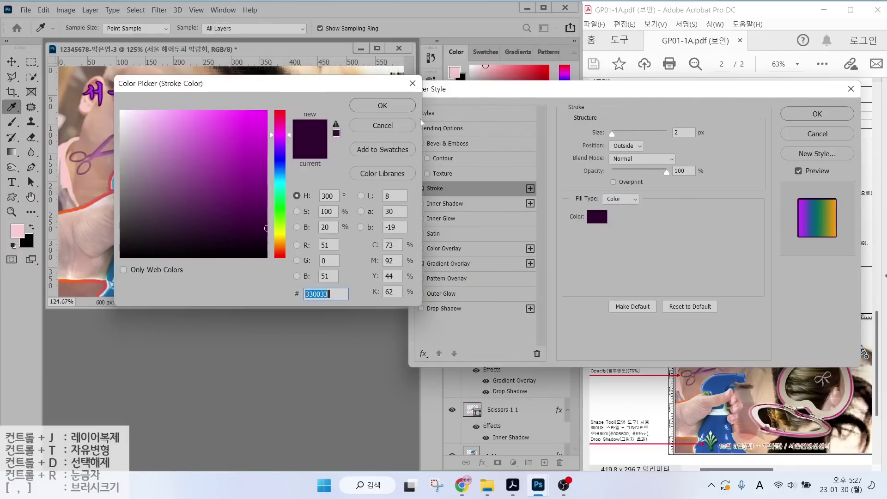
{"action": "type", "text": "ffffff"}
{"action": "key", "text": "Return"}
{"action": "left_click", "coordinate": [444, 308]}
{"action": "key", "text": "Return"}
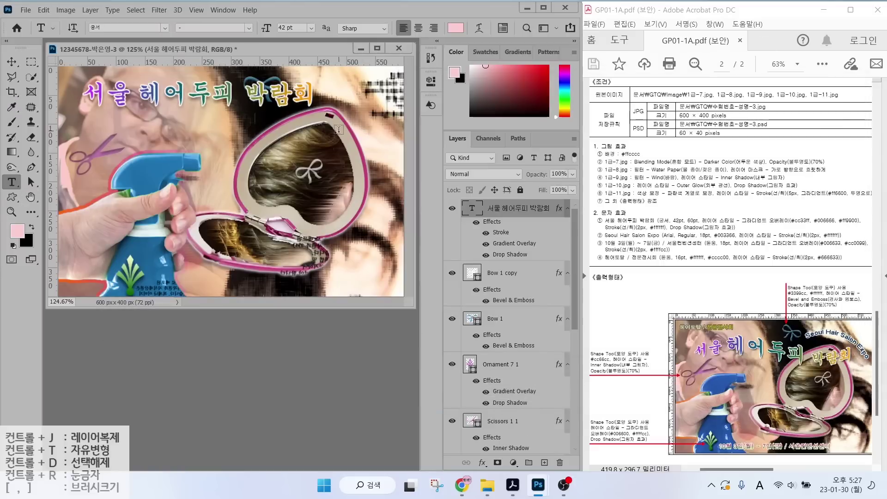
Move the title further down the poster and apply a Flag text warp.
{"action": "key", "text": "v"}
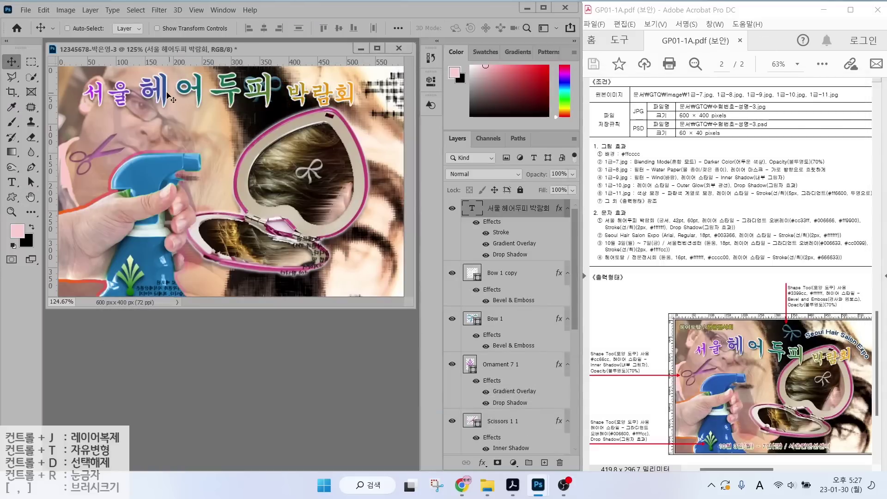
{"action": "left_click_drag", "start_coordinate": [169, 97], "coordinate": [167, 124]}
{"action": "key", "text": "t"}
{"action": "left_click", "coordinate": [464, 28]}
{"action": "left_click", "coordinate": [418, 127]}
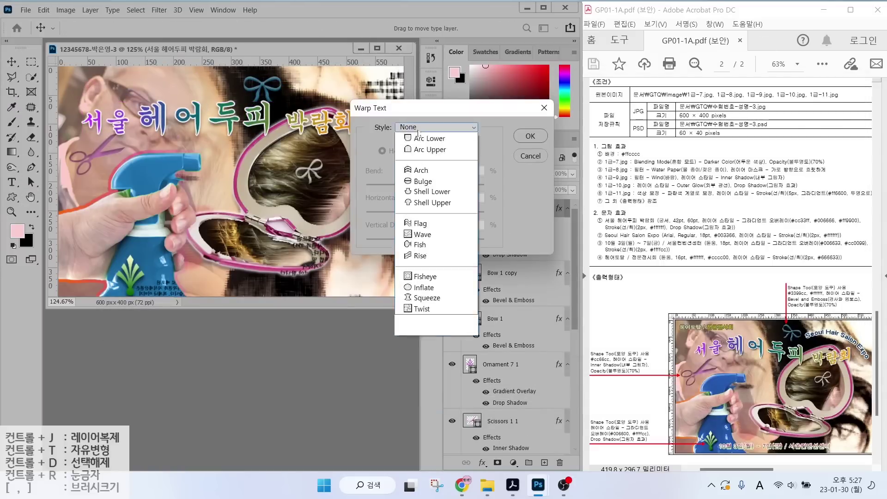
{"action": "left_click", "coordinate": [418, 254]}
{"action": "left_click", "coordinate": [529, 136]}
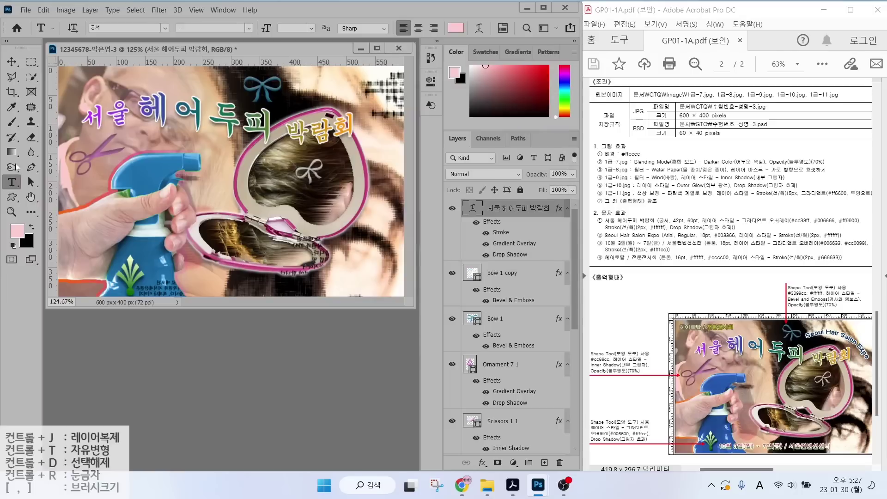
Type 'Seoul Hair Salon Expo' across the mirror in Arial, coloured #003366.
{"action": "left_click", "coordinate": [195, 191]}
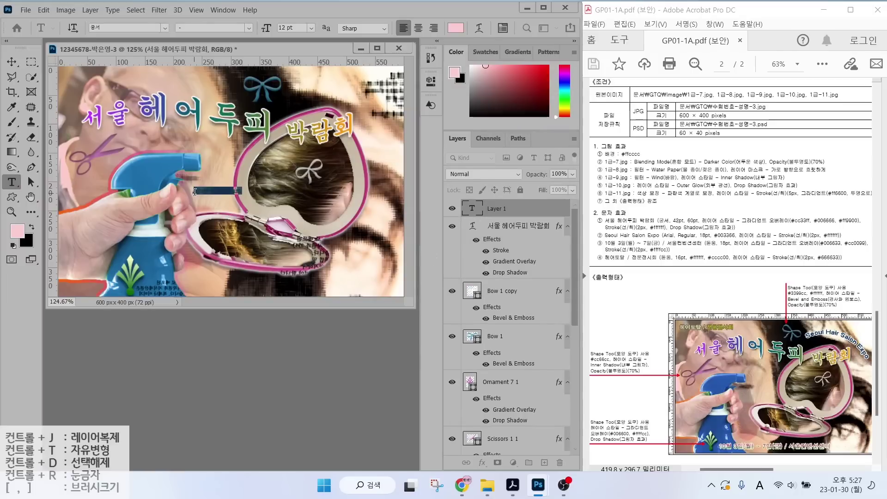
{"action": "key", "text": "Hangul"}
{"action": "key", "text": "Hangul"}
{"action": "type", "text": "Seoul Hair Salon Expo"}
{"action": "key", "text": "ctrl+Return"}
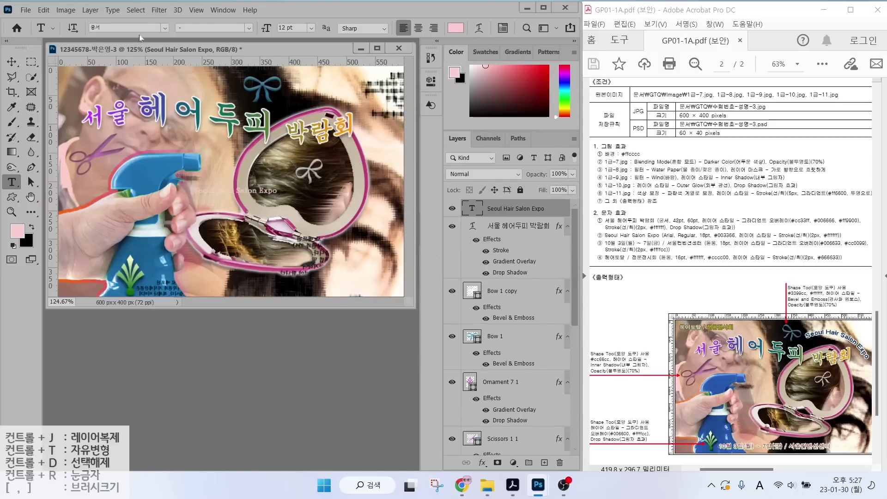
{"action": "left_click", "coordinate": [140, 27]}
{"action": "left_click", "coordinate": [137, 116]}
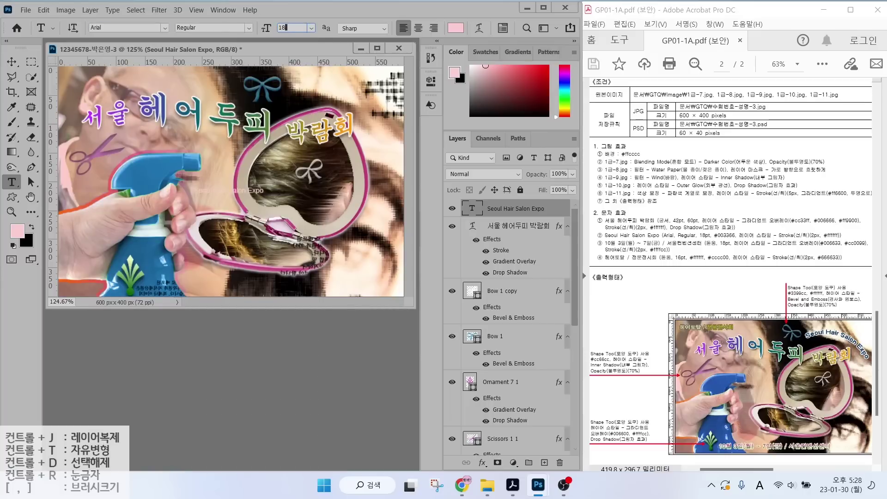
{"action": "left_click", "coordinate": [455, 28]}
{"action": "type", "text": "003366"}
{"action": "key", "text": "Return"}
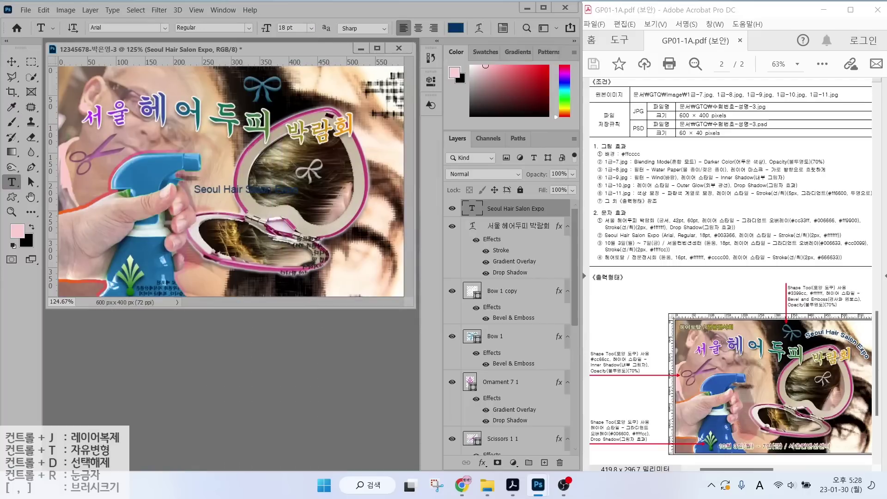
Give the subtitle a Stroke effect and an Arc text warp.
{"action": "left_click", "coordinate": [482, 463]}
{"action": "left_click", "coordinate": [496, 379]}
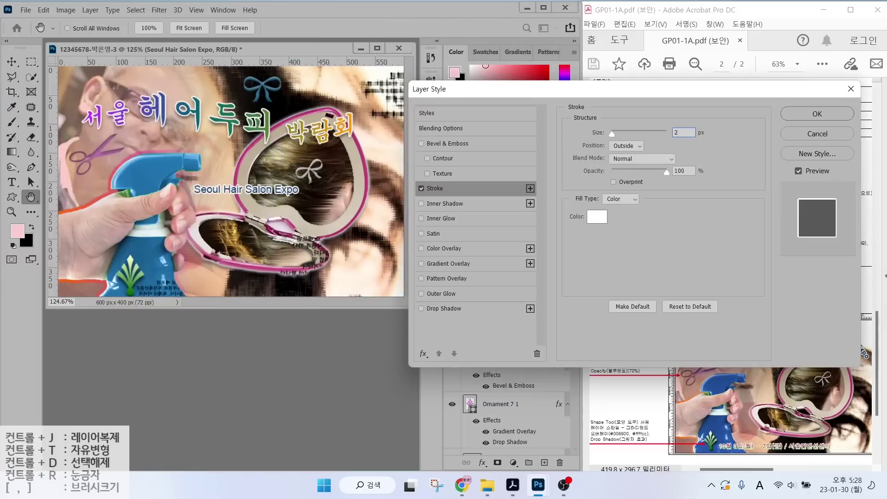
{"action": "key", "text": "Return"}
{"action": "left_click", "coordinate": [479, 28]}
{"action": "left_click", "coordinate": [437, 127]}
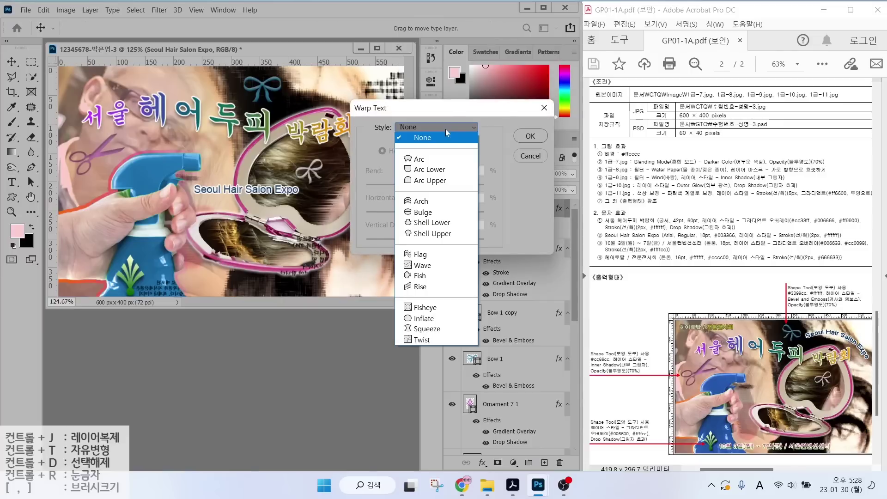
{"action": "left_click", "coordinate": [421, 148]}
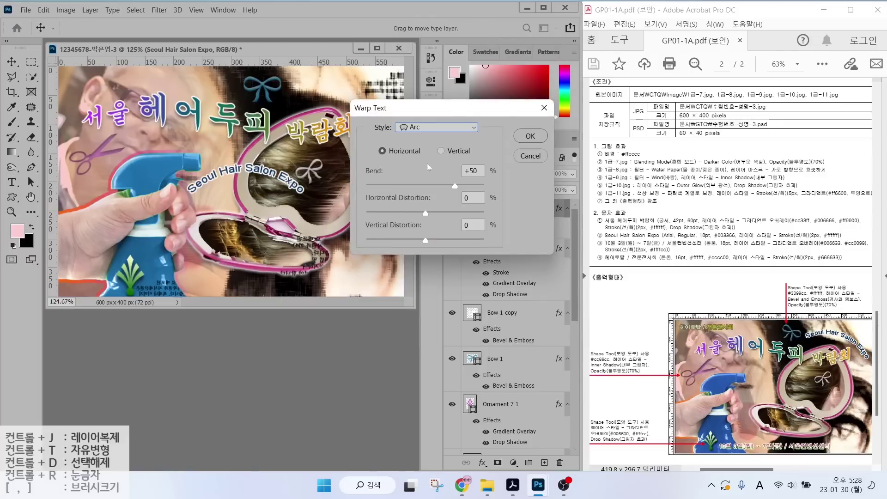
{"action": "left_click", "coordinate": [530, 136]}
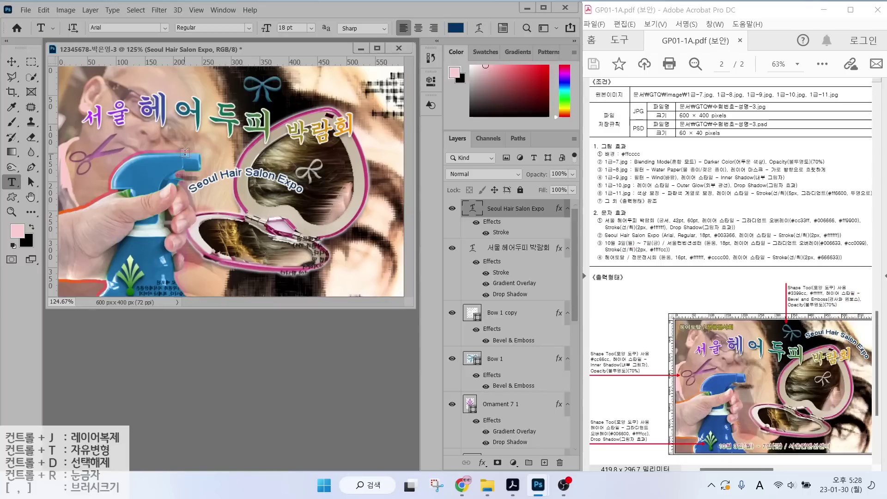
Rotate the subtitle about 20° clockwise and move it up beside the bow.
{"action": "key", "text": "ctrl+t"}
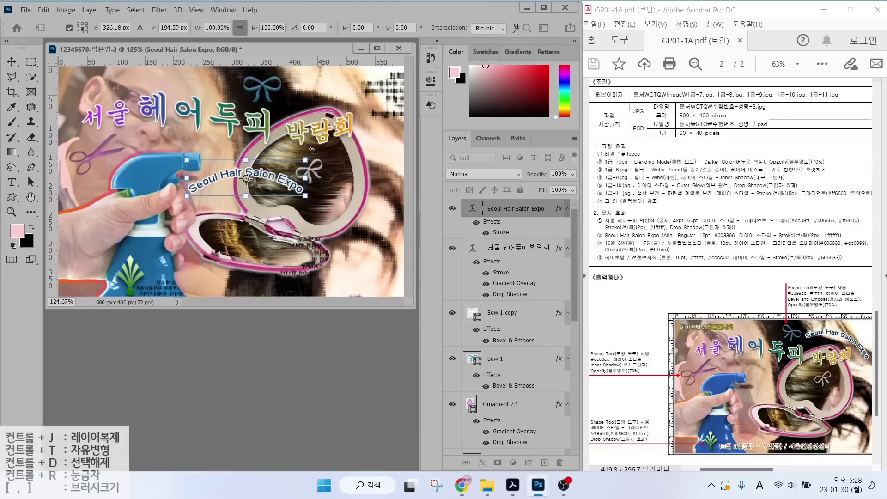
{"action": "left_click_drag", "start_coordinate": [313, 150], "coordinate": [321, 176]}
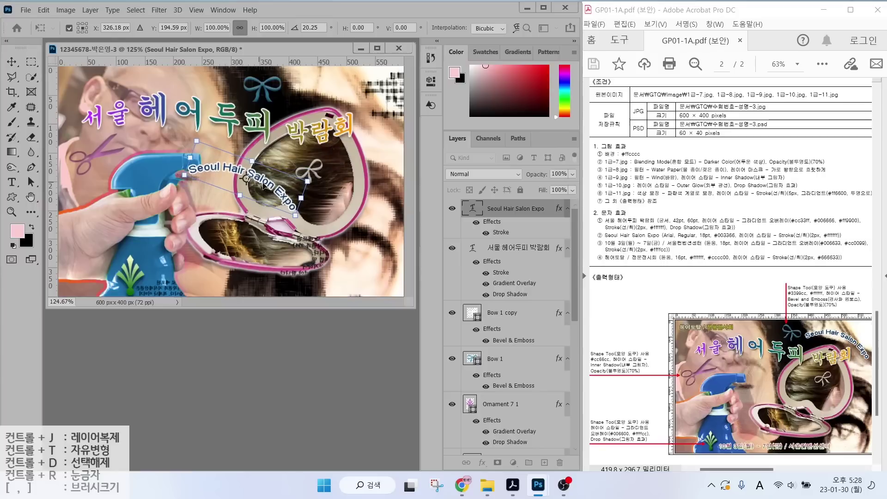
{"action": "left_click_drag", "start_coordinate": [271, 186], "coordinate": [364, 103]}
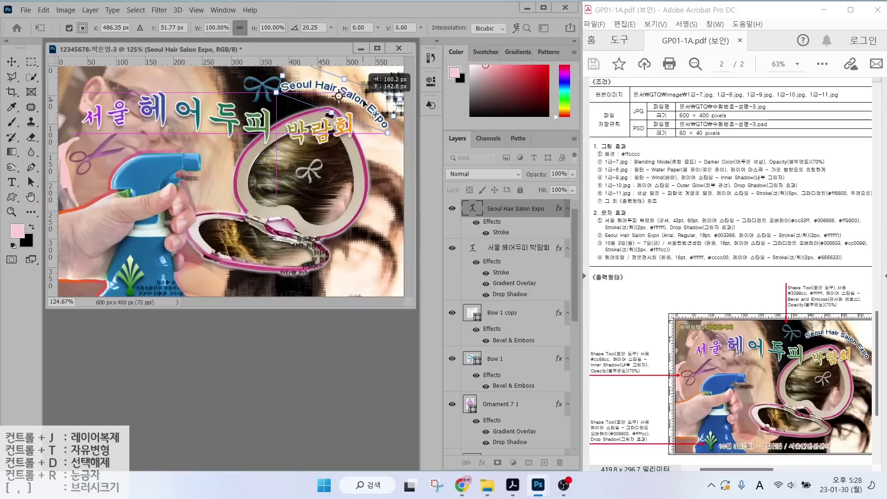
{"action": "key", "text": "Return"}
{"action": "key", "text": "t"}
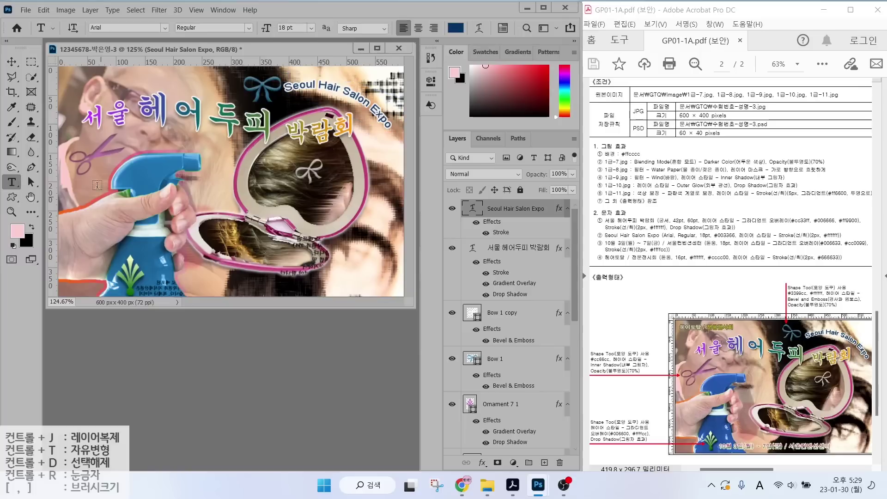
{"action": "left_click", "coordinate": [108, 211]}
Type '10월 3일(월) ~ 7일(ㄱ) / 서울컨벤션센터' and set it in 돋움.
{"action": "type", "text": "10"}
{"action": "key", "text": "Hangul"}
{"action": "type", "text": "월 3"}
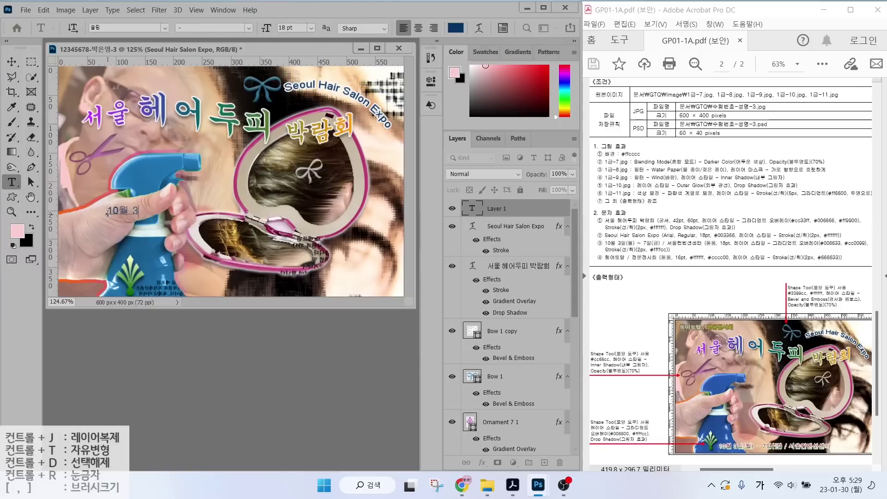
{"action": "type", "text": "일(월) ~ 7일(ㄱ"}
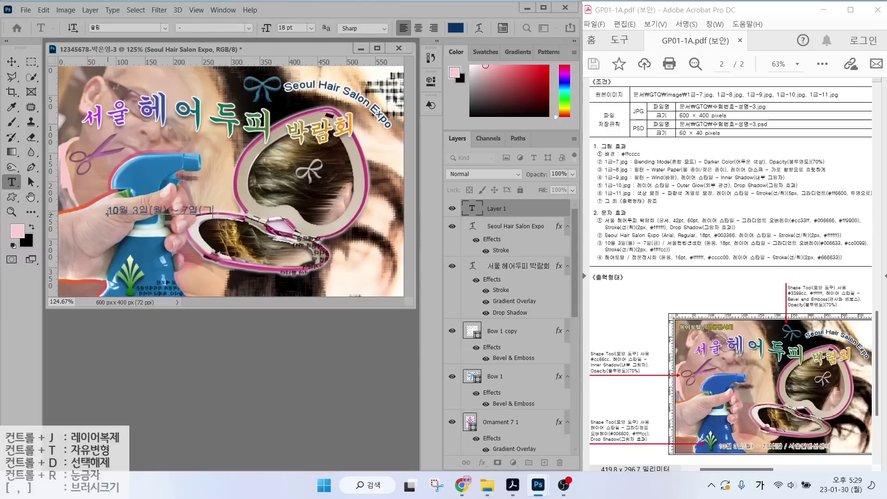
{"action": "type", "text": ") / 서울컨벤션센터"}
{"action": "key", "text": "ctrl+Return"}
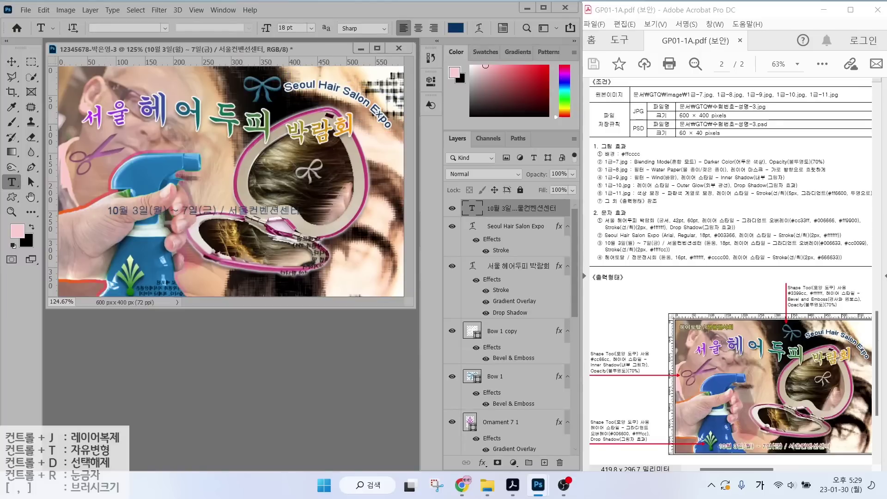
{"action": "left_click", "coordinate": [164, 28]}
{"action": "type", "text": "돋움"}
{"action": "key", "text": "Return"}
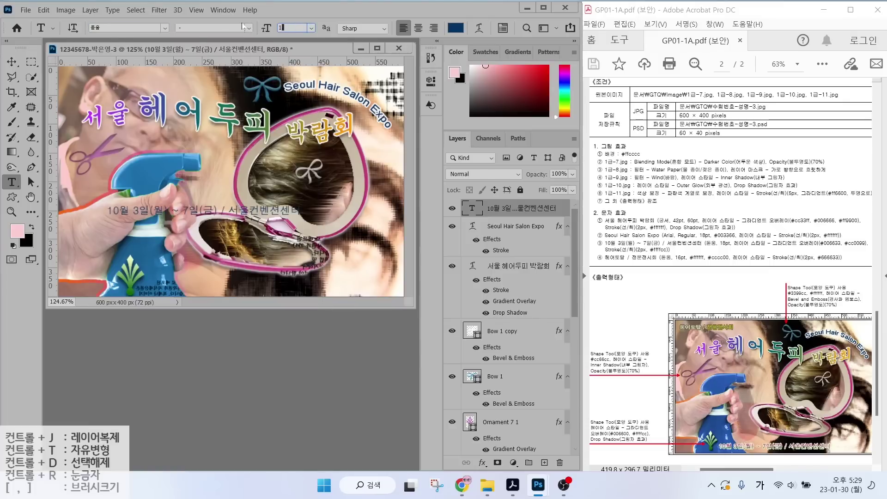
Add a two-stop #006600-to-#cc0cc0 Gradient Overlay to the date line, removing the middle stop.
{"action": "left_click", "coordinate": [482, 463]}
{"action": "left_click", "coordinate": [484, 431]}
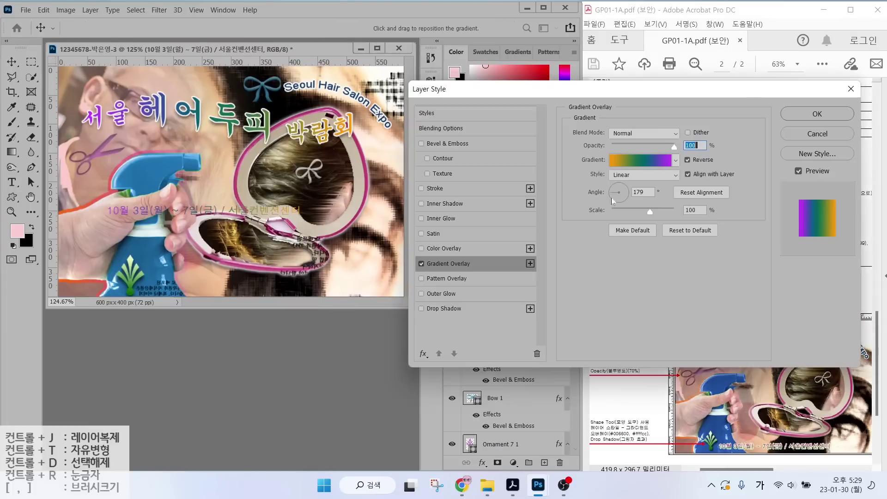
{"action": "left_click", "coordinate": [640, 159]}
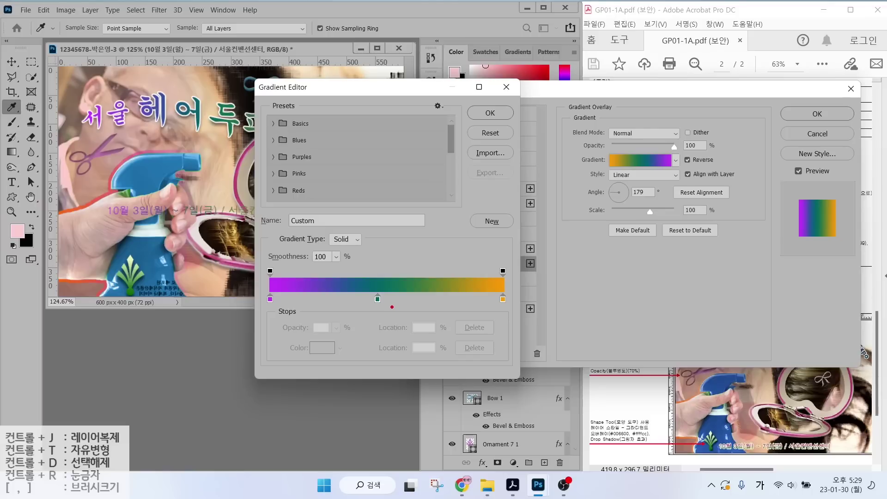
{"action": "mouse_move", "coordinate": [386, 306]}
{"action": "left_mouse_down"}
{"action": "mouse_move", "coordinate": [365, 284]}
{"action": "mouse_move", "coordinate": [382, 282]}
{"action": "mouse_move", "coordinate": [393, 346]}
{"action": "mouse_move", "coordinate": [408, 344]}
{"action": "mouse_move", "coordinate": [386, 392]}
{"action": "mouse_move", "coordinate": [400, 408]}
{"action": "left_mouse_up"}
{"action": "left_click_drag", "start_coordinate": [376, 401], "coordinate": [385, 407]}
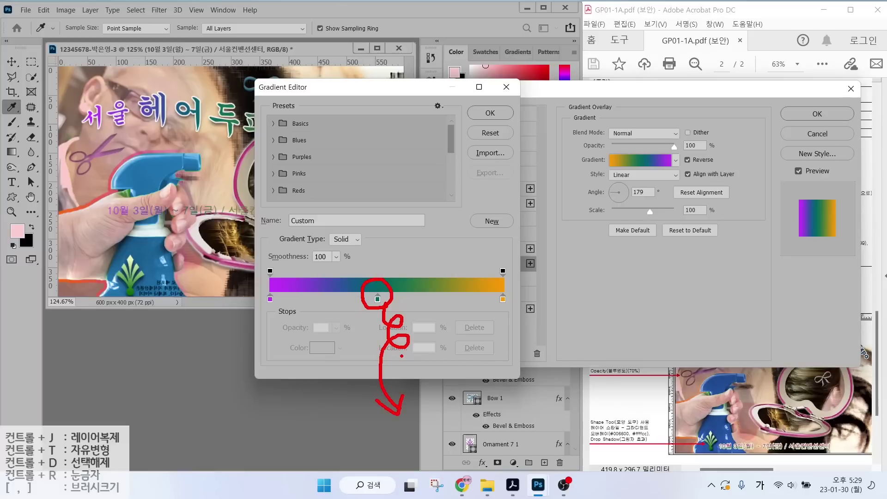
{"action": "key", "text": "Escape"}
{"action": "left_click_drag", "start_coordinate": [377, 299], "coordinate": [388, 398]}
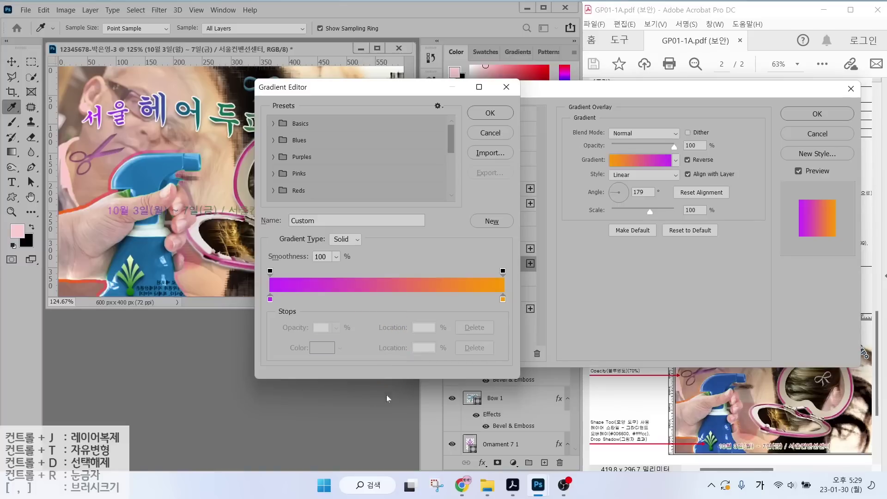
{"action": "double_click", "coordinate": [270, 299]}
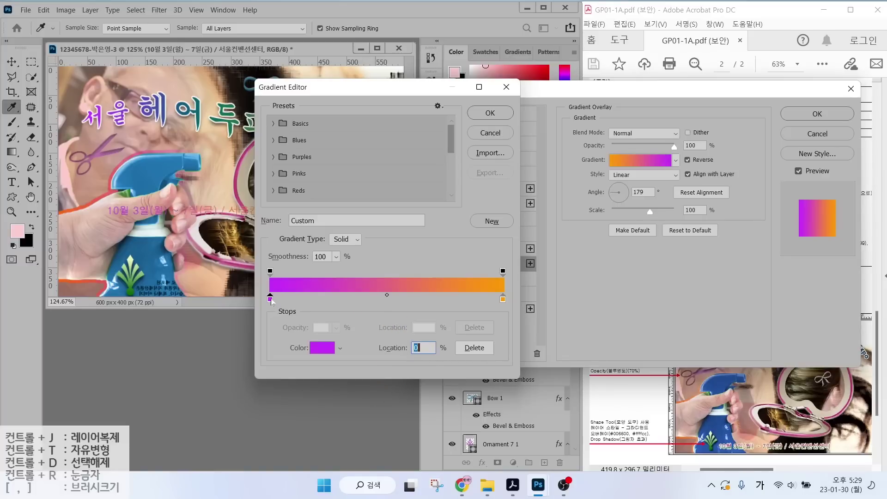
{"action": "type", "text": "006600"}
{"action": "key", "text": "Return"}
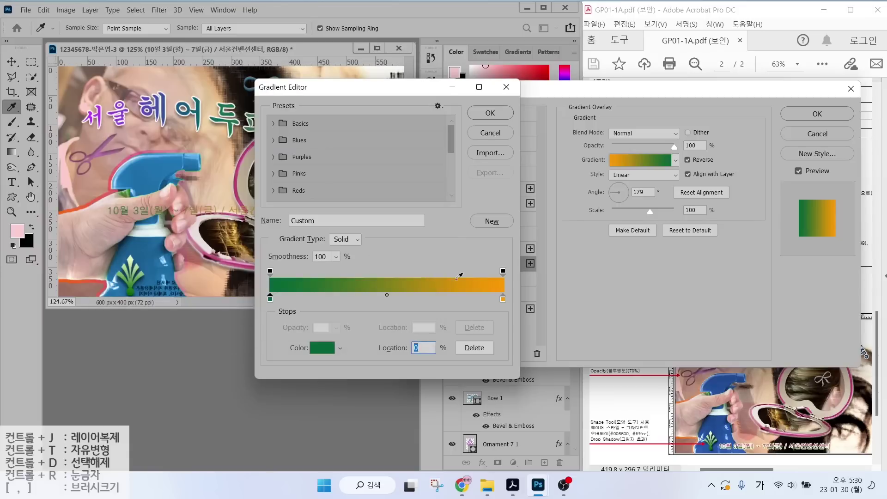
{"action": "double_click", "coordinate": [502, 299]}
{"action": "type", "text": "cc0cc0"}
{"action": "key", "text": "Return"}
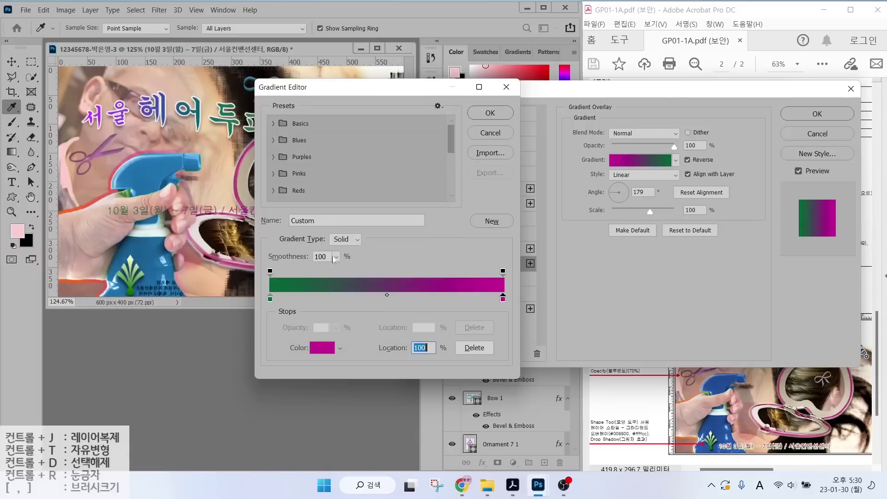
{"action": "left_click", "coordinate": [490, 112]}
Add a #ffffcc stroke, set the gradient angle, and move the date line to the bottom.
{"action": "left_click", "coordinate": [435, 188]}
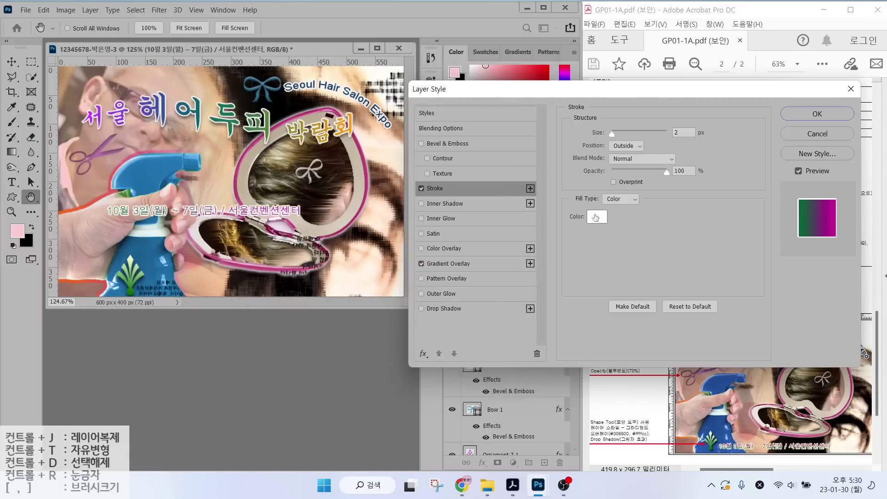
{"action": "left_click", "coordinate": [597, 216]}
{"action": "type", "text": "ffffcc"}
{"action": "key", "text": "Return"}
{"action": "left_click", "coordinate": [448, 263]}
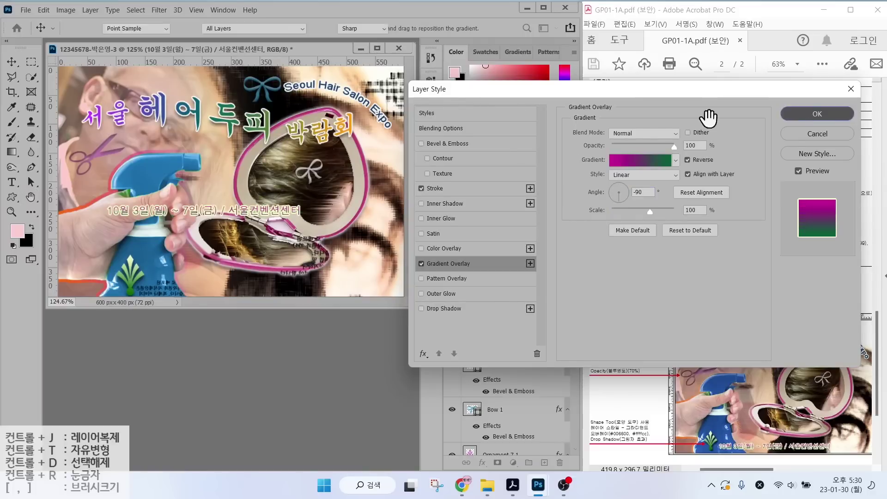
{"action": "key", "text": "Return"}
{"action": "left_click_drag", "start_coordinate": [218, 210], "coordinate": [257, 288]}
Type '헤어토탈 / 전문전시회' at 16 pt in #cccc00 yellow.
{"action": "key", "text": "t"}
{"action": "left_click", "coordinate": [132, 185]}
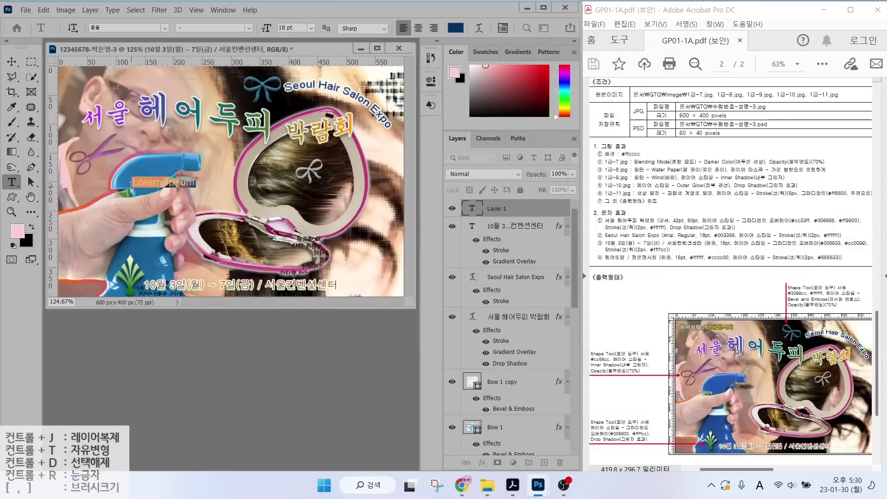
{"action": "type", "text": "헤어토탈 / 전문전시회"}
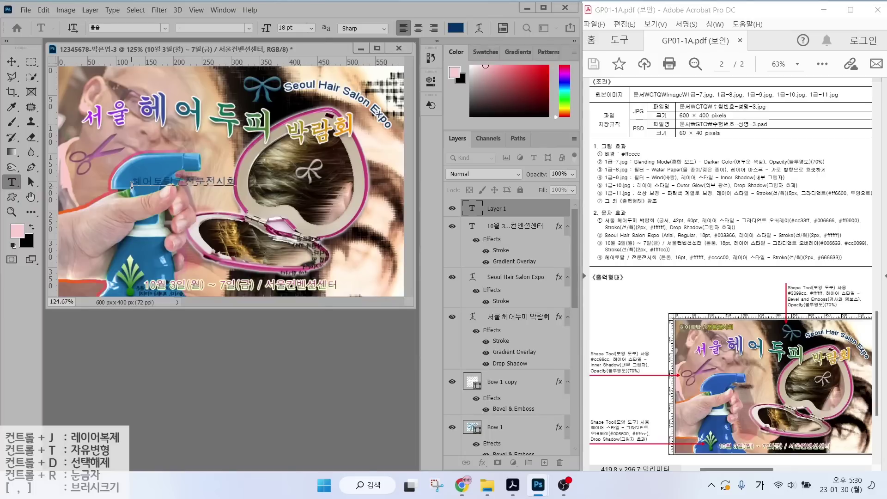
{"action": "key", "text": "ctrl+Return"}
{"action": "left_click", "coordinate": [291, 27]}
{"action": "type", "text": "16"}
{"action": "key", "text": "Return"}
{"action": "left_click", "coordinate": [455, 27]}
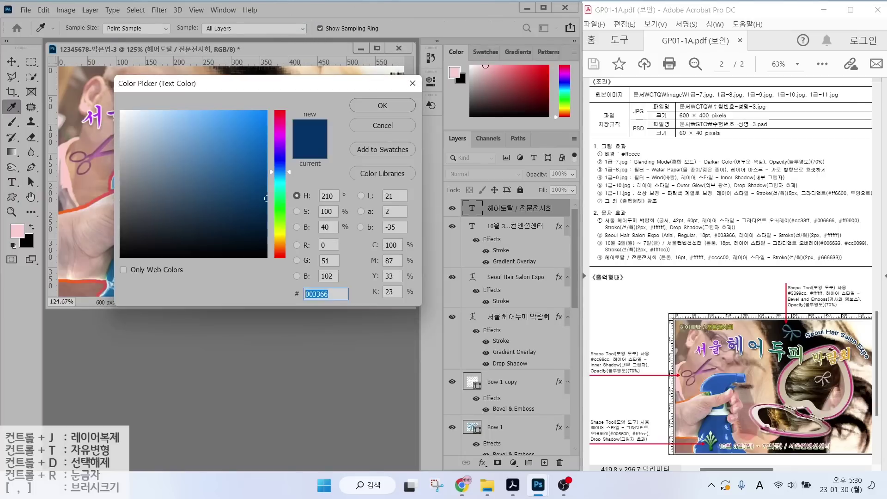
{"action": "type", "text": "cccc00"}
{"action": "key", "text": "Return"}
Give the caption a #666633 olive Stroke and move it to the top-left corner.
{"action": "left_click", "coordinate": [482, 462]}
{"action": "left_click", "coordinate": [509, 380]}
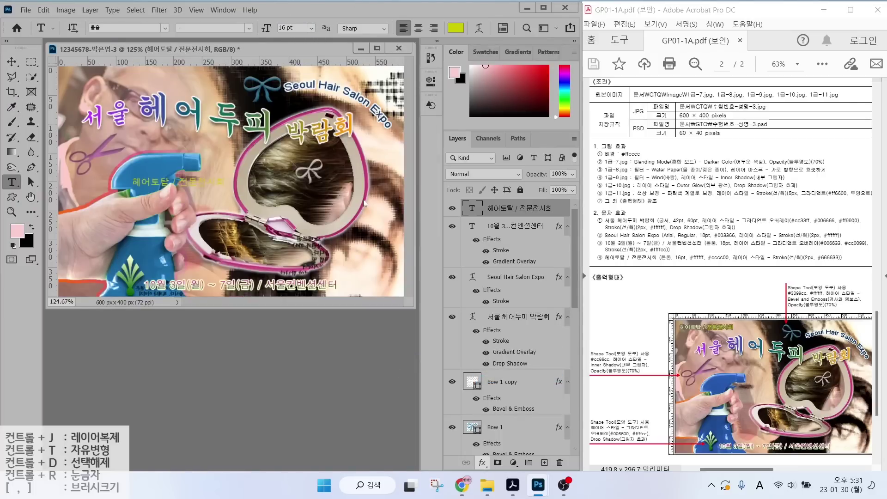
{"action": "left_click", "coordinate": [596, 217]}
{"action": "type", "text": "666633"}
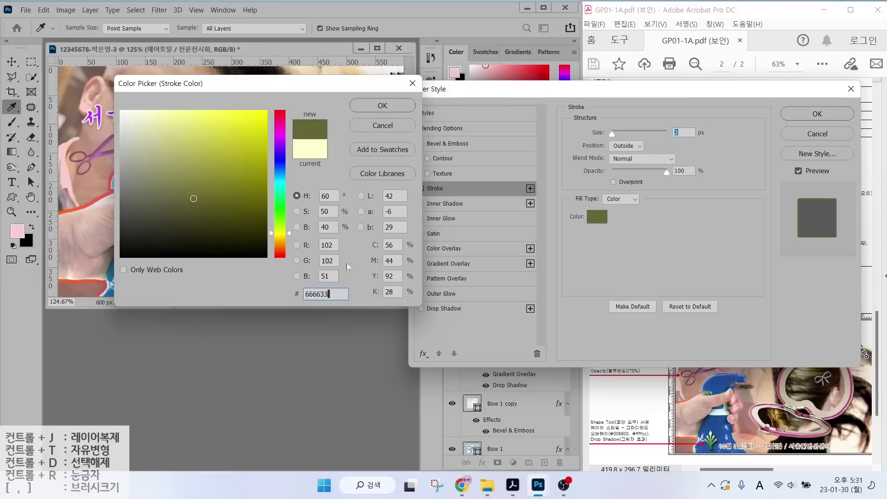
{"action": "key", "text": "Return"}
{"action": "key", "text": "Return"}
{"action": "key", "text": "v"}
{"action": "left_click_drag", "start_coordinate": [123, 173], "coordinate": [94, 79]}
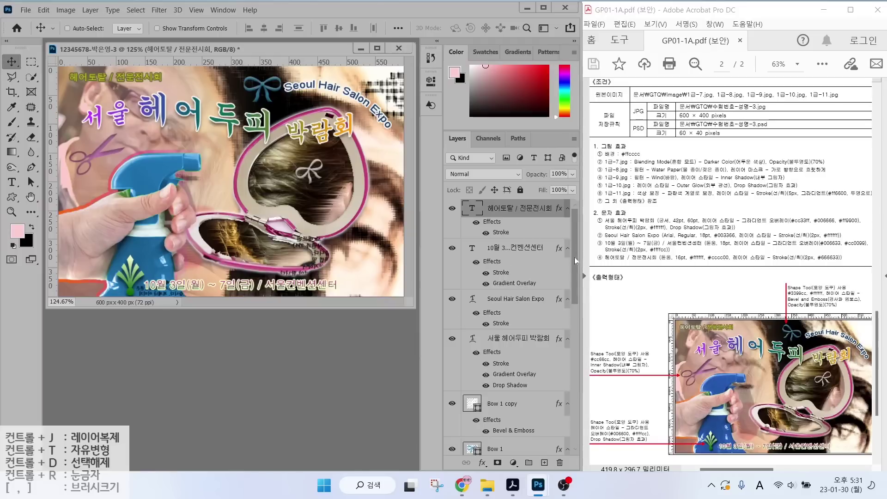
Make a few final drags in the right-side panels, then bring up the File menu.
{"action": "mouse_move", "coordinate": [576, 256]}
{"action": "left_mouse_down"}
{"action": "mouse_move", "coordinate": [570, 372]}
{"action": "mouse_move", "coordinate": [574, 256]}
{"action": "mouse_move", "coordinate": [574, 301]}
{"action": "mouse_move", "coordinate": [575, 278]}
{"action": "mouse_move", "coordinate": [565, 246]}
{"action": "left_mouse_up"}
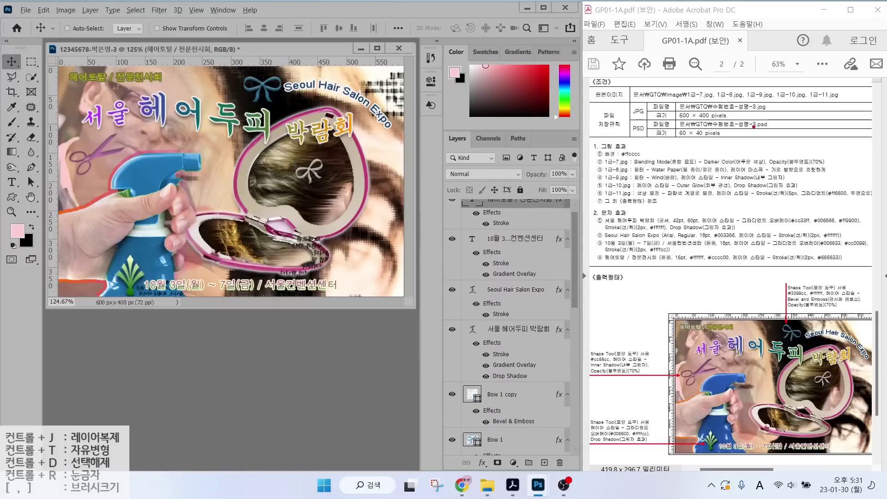
{"action": "left_click_drag", "start_coordinate": [675, 116], "coordinate": [743, 119]}
{"action": "left_click_drag", "start_coordinate": [655, 114], "coordinate": [651, 103]}
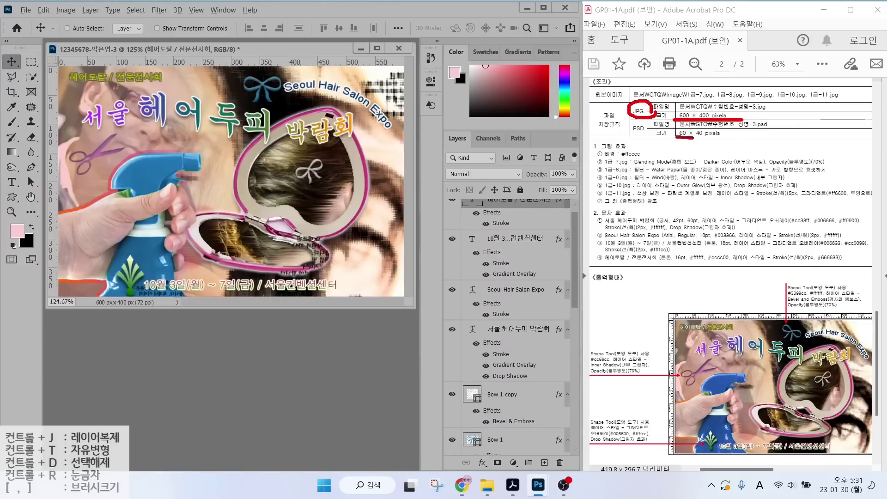
{"action": "left_click_drag", "start_coordinate": [693, 137], "coordinate": [742, 137]}
{"action": "mouse_move", "coordinate": [653, 137]}
{"action": "left_mouse_down"}
{"action": "mouse_move", "coordinate": [629, 122]}
{"action": "mouse_move", "coordinate": [658, 120]}
{"action": "left_mouse_up"}
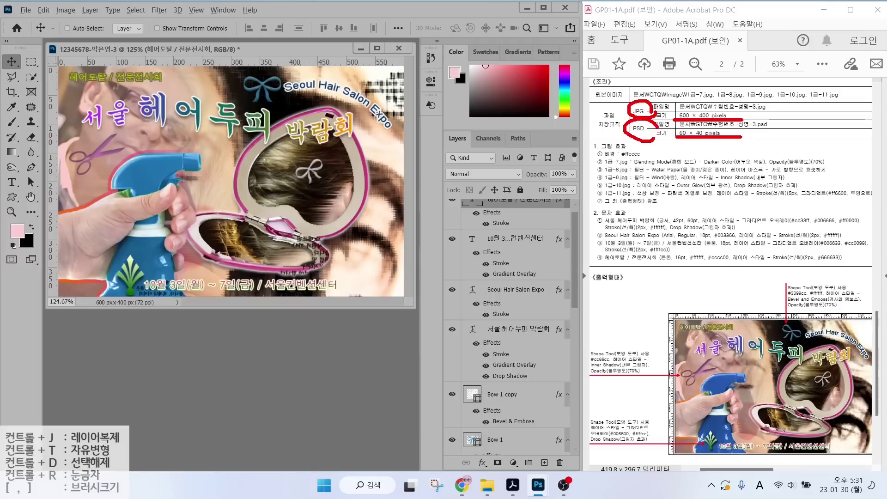
{"action": "key", "text": "Escape"}
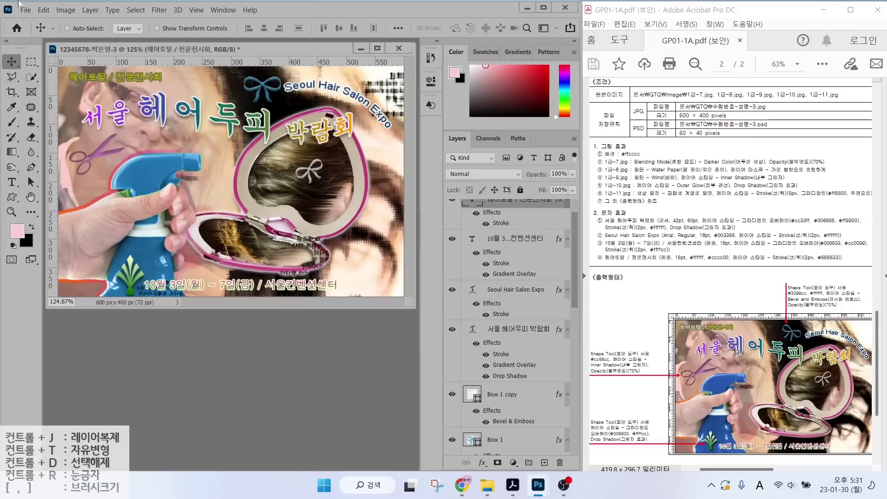
{"action": "left_click", "coordinate": [24, 9]}
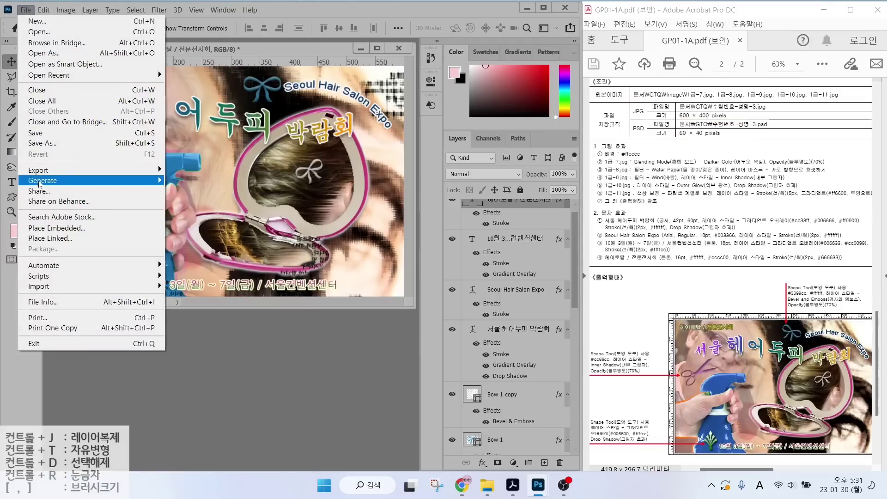
Save the poster as a JPEG in the GTQ folder with the default quality.
{"action": "left_click", "coordinate": [39, 134]}
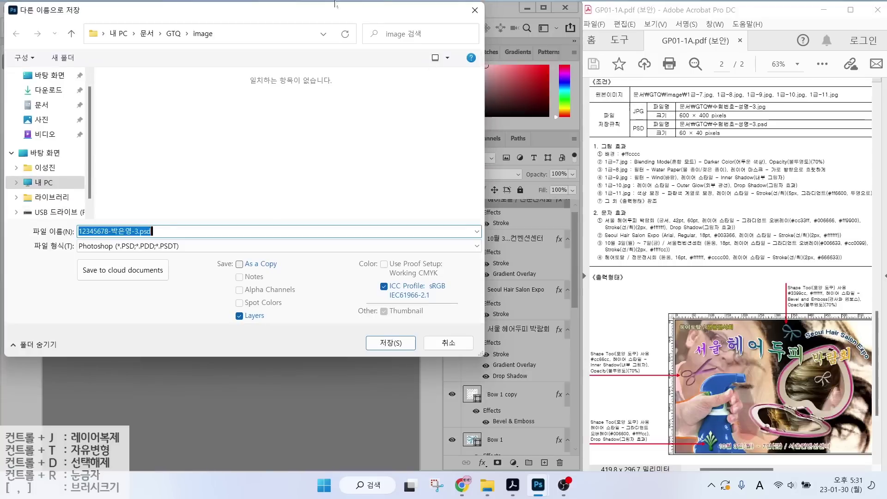
{"action": "left_click", "coordinate": [173, 33]}
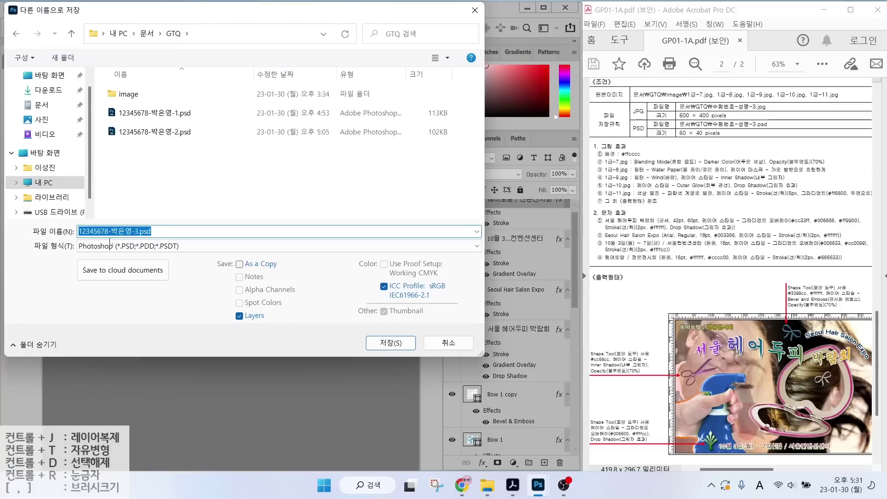
{"action": "left_click", "coordinate": [141, 246]}
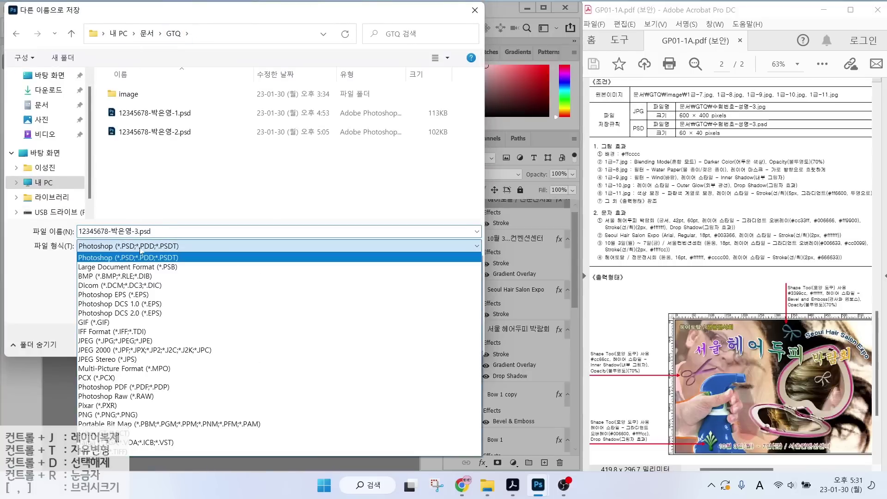
{"action": "left_click", "coordinate": [103, 343]}
{"action": "left_click", "coordinate": [384, 344]}
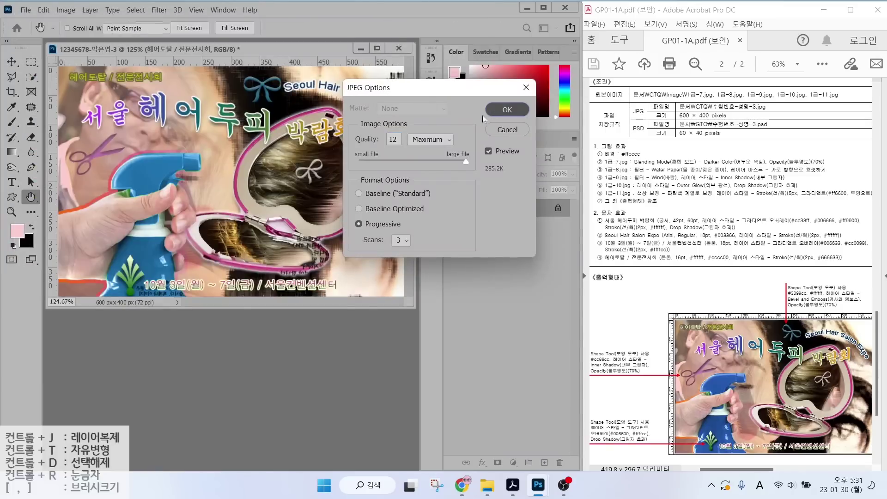
{"action": "left_click", "coordinate": [497, 111]}
Resize the image to 60×40 pixels and save that version as a PSD.
{"action": "left_click", "coordinate": [43, 10]}
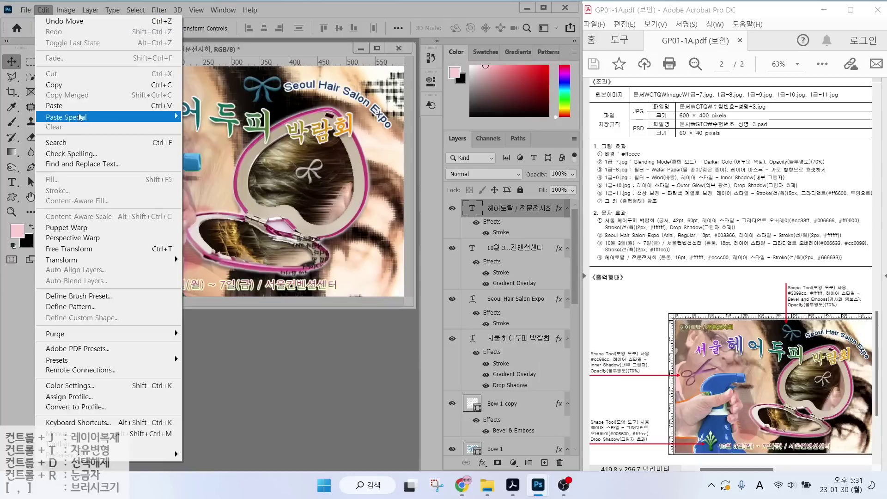
{"action": "mouse_move", "coordinate": [60, 10]}
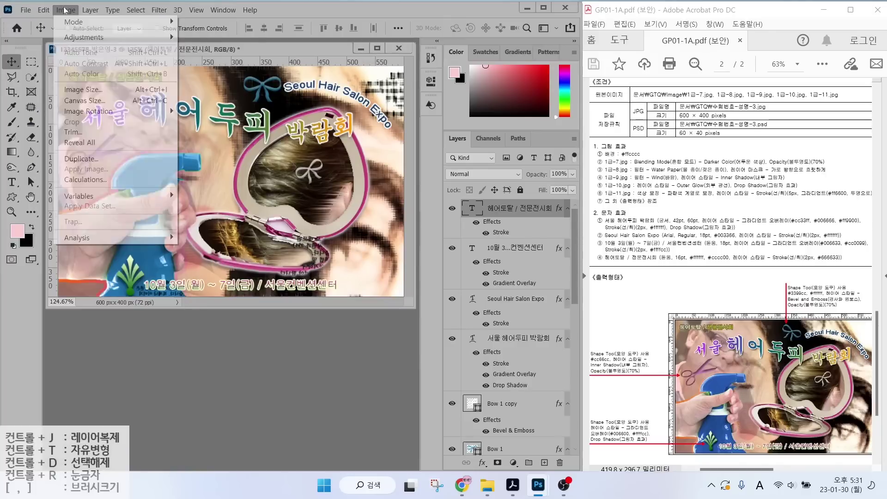
{"action": "left_click", "coordinate": [80, 91]}
{"action": "type", "text": "60"}
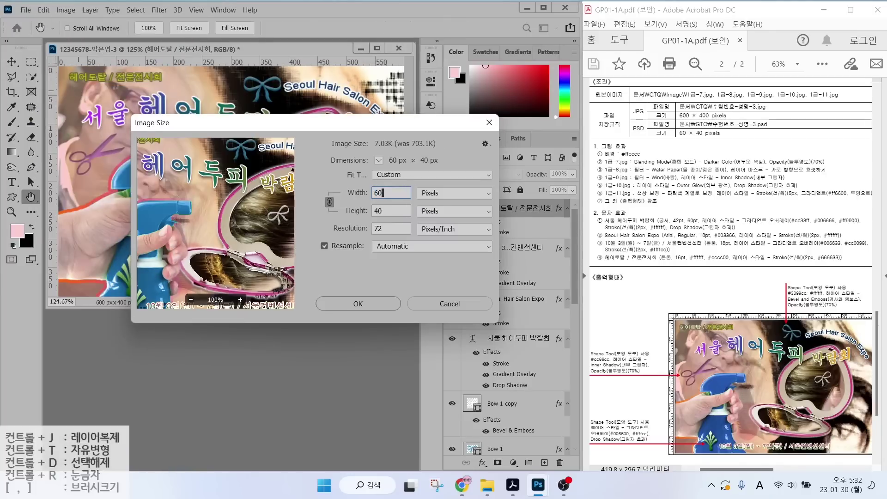
{"action": "key", "text": "Return"}
{"action": "left_click", "coordinate": [26, 9]}
{"action": "left_click", "coordinate": [46, 133]}
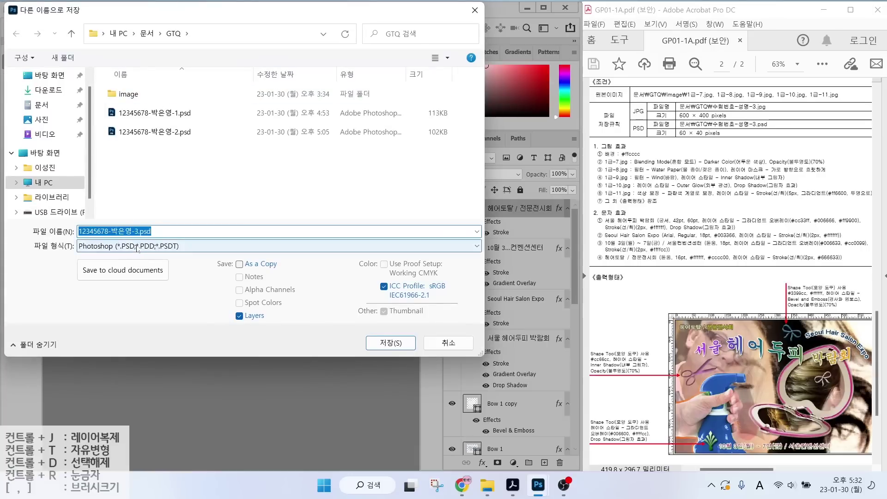
{"action": "left_click", "coordinate": [391, 343]}
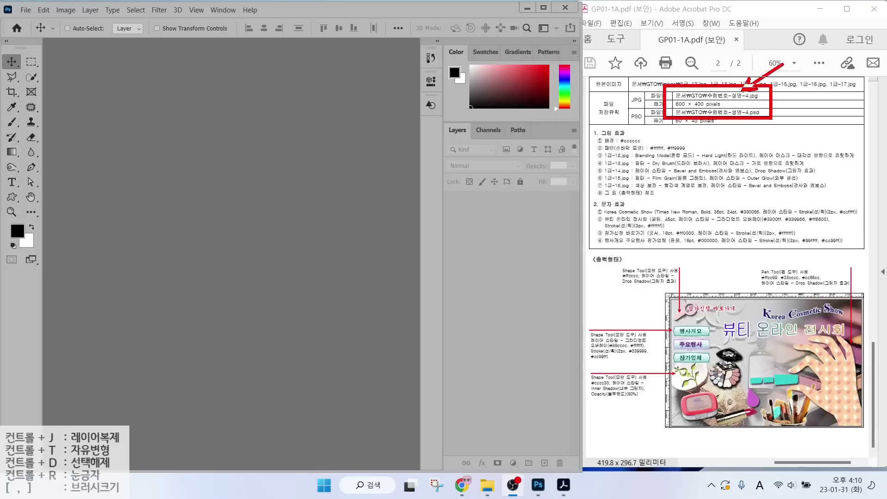
Start a new document and replace its default name with the student's ID number and name.
{"action": "left_click_drag", "start_coordinate": [772, 137], "coordinate": [729, 109]}
{"action": "key", "text": "Escape"}
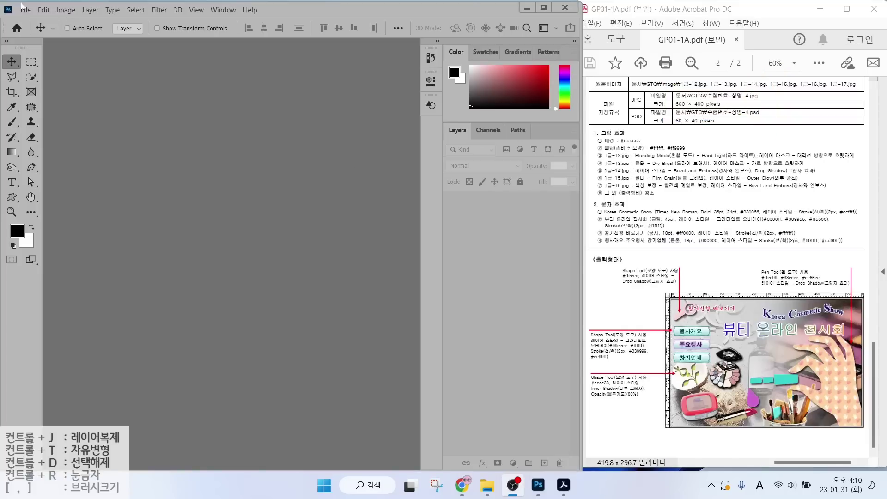
{"action": "left_click", "coordinate": [30, 12]}
{"action": "left_click", "coordinate": [27, 10]}
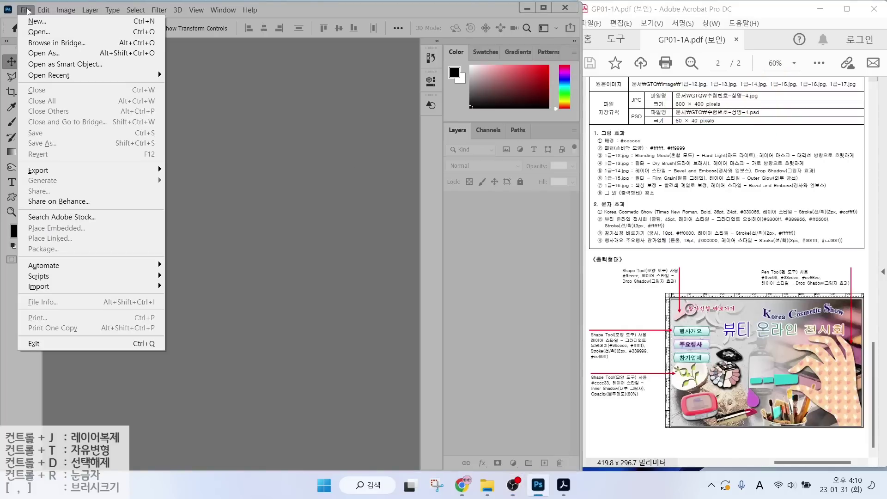
{"action": "left_click", "coordinate": [37, 22]}
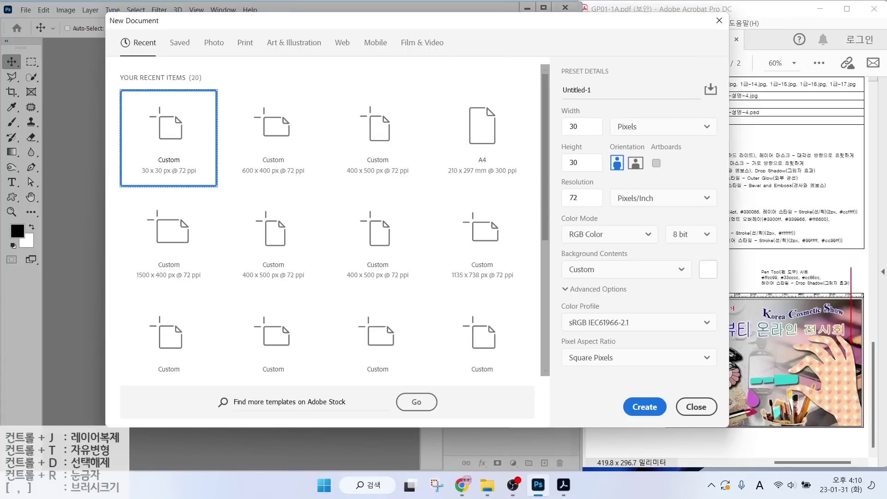
{"action": "left_click_drag", "start_coordinate": [593, 90], "coordinate": [560, 94]}
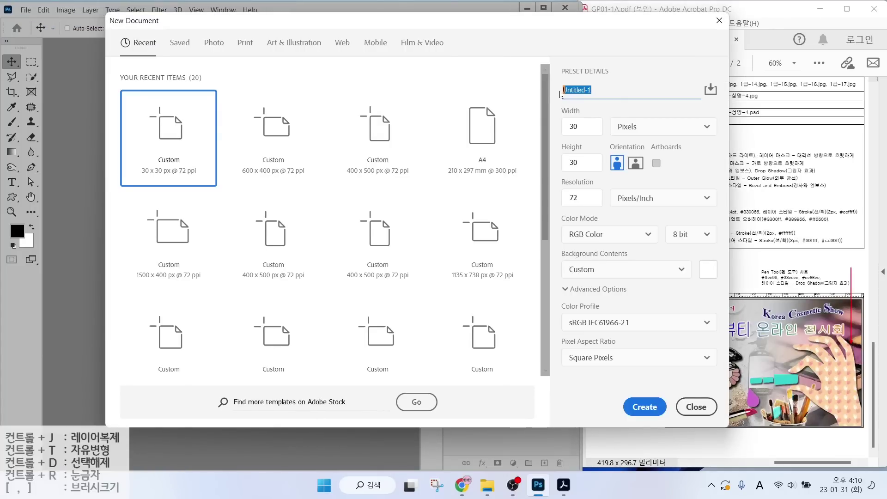
{"action": "type", "text": "12345678-"}
{"action": "key", "text": "Hangul"}
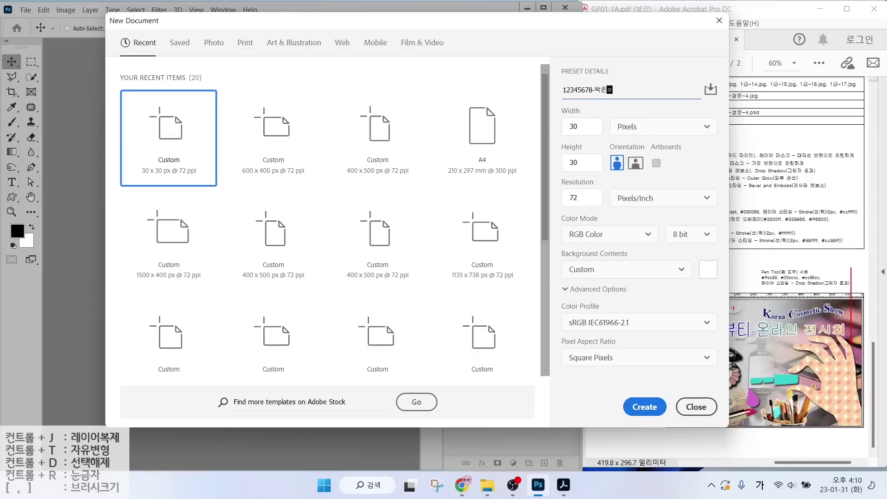
{"action": "type", "text": "-4"}
Set the document to 600 × 400 pixels at 72 ppi RGB and create it.
{"action": "left_click", "coordinate": [581, 126]}
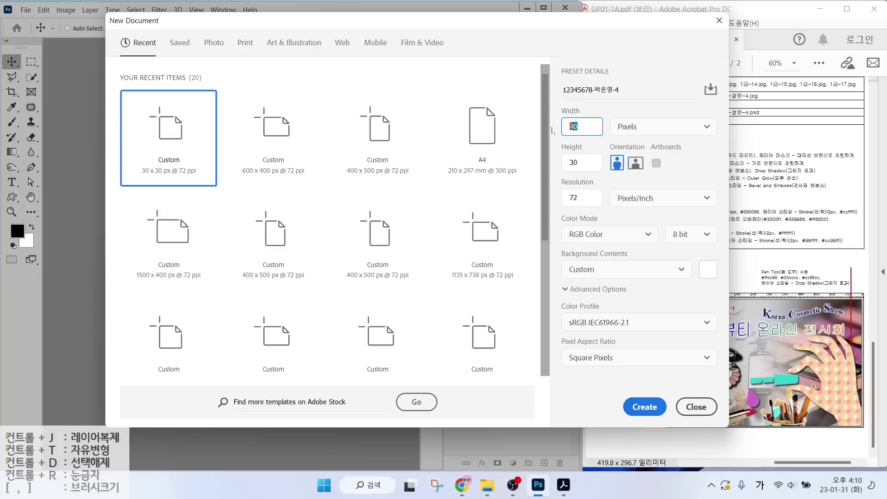
{"action": "type", "text": "600"}
{"action": "key", "text": "Tab"}
{"action": "key", "text": "Tab"}
{"action": "type", "text": "400"}
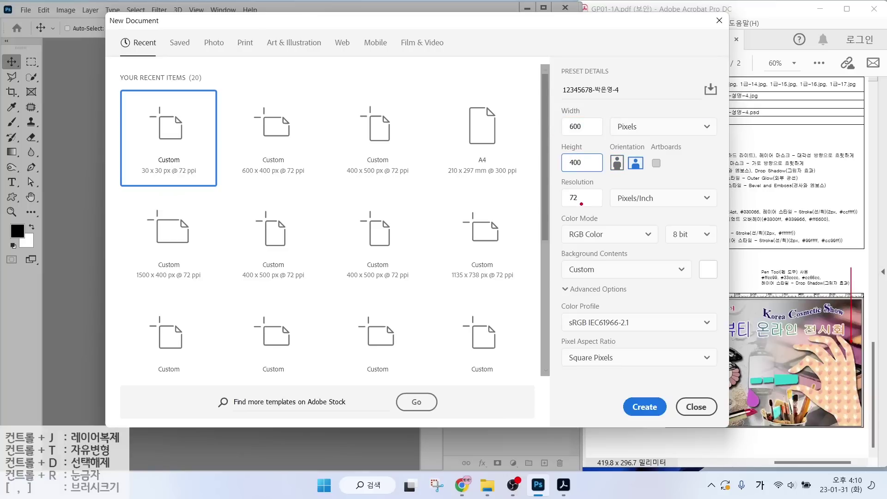
{"action": "mouse_move", "coordinate": [581, 203]}
{"action": "left_mouse_down"}
{"action": "mouse_move", "coordinate": [569, 188]}
{"action": "mouse_move", "coordinate": [583, 207]}
{"action": "left_mouse_up"}
{"action": "mouse_move", "coordinate": [592, 240]}
{"action": "left_mouse_down"}
{"action": "mouse_move", "coordinate": [561, 238]}
{"action": "mouse_move", "coordinate": [590, 242]}
{"action": "left_mouse_up"}
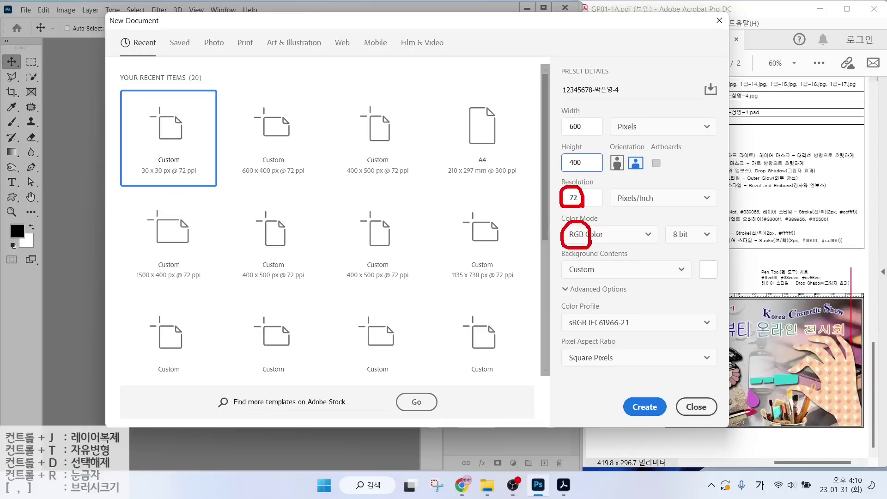
{"action": "mouse_move", "coordinate": [591, 273]}
{"action": "left_mouse_down"}
{"action": "mouse_move", "coordinate": [573, 264]}
{"action": "mouse_move", "coordinate": [591, 264]}
{"action": "left_mouse_up"}
{"action": "mouse_move", "coordinate": [634, 398]}
{"action": "left_mouse_down"}
{"action": "mouse_move", "coordinate": [642, 407]}
{"action": "mouse_move", "coordinate": [654, 390]}
{"action": "left_mouse_up"}
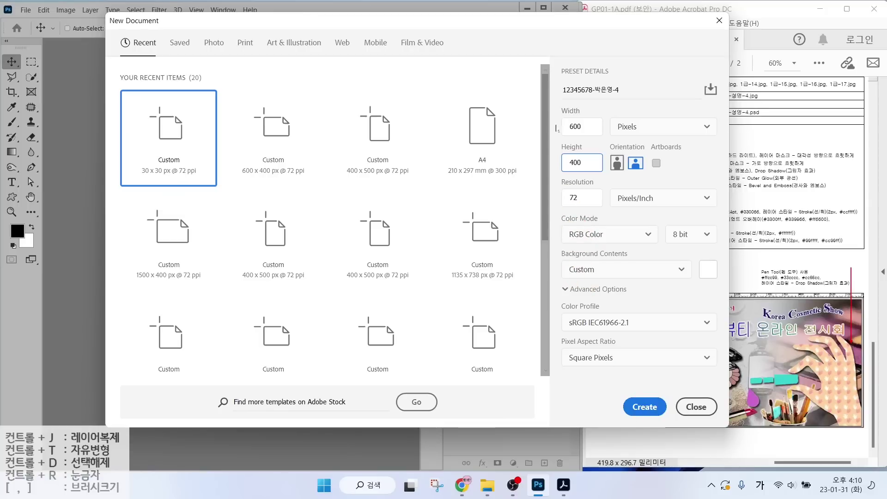
{"action": "left_click", "coordinate": [644, 407]}
{"action": "mouse_move", "coordinate": [602, 146]}
{"action": "left_mouse_down"}
{"action": "mouse_move", "coordinate": [657, 144]}
{"action": "mouse_move", "coordinate": [630, 131]}
{"action": "mouse_move", "coordinate": [645, 119]}
{"action": "left_mouse_up"}
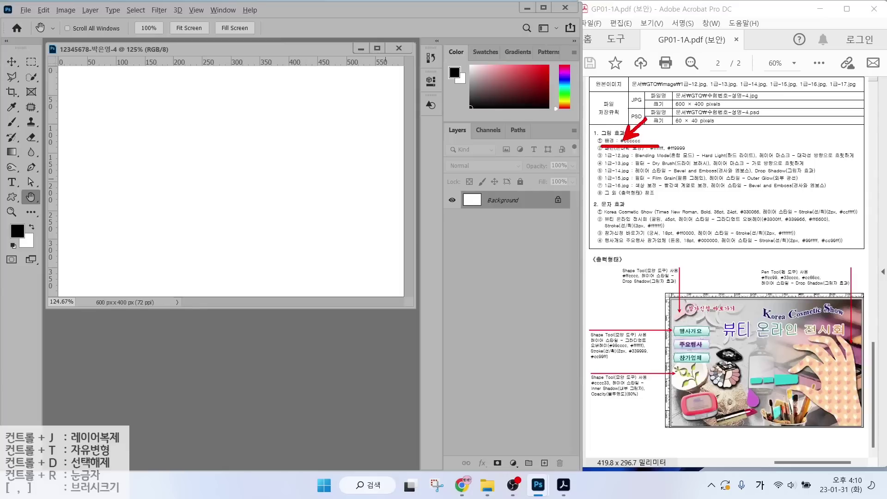
Set the foreground colour to light grey #cccccc.
{"action": "key", "text": "Escape"}
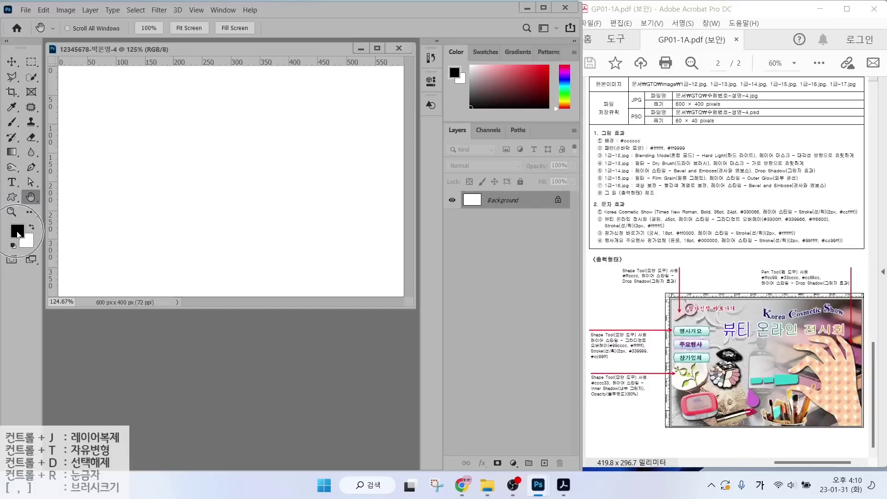
{"action": "left_click", "coordinate": [17, 231]}
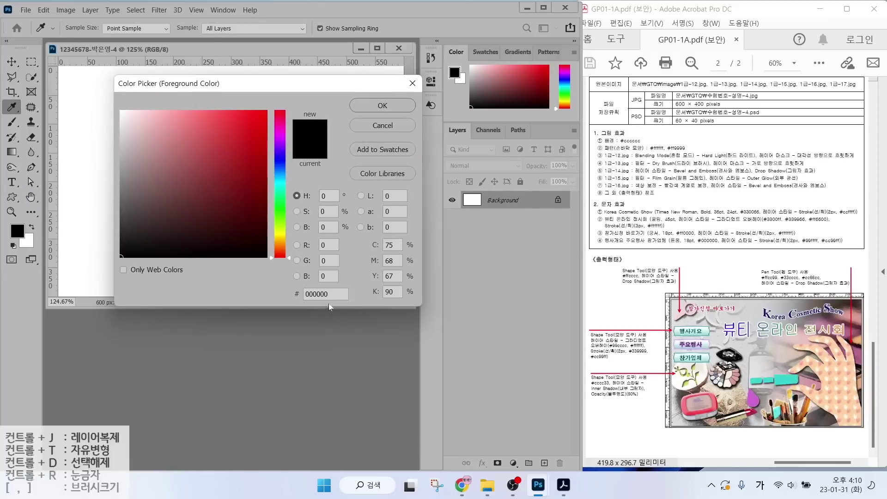
{"action": "type", "text": "cccccc"}
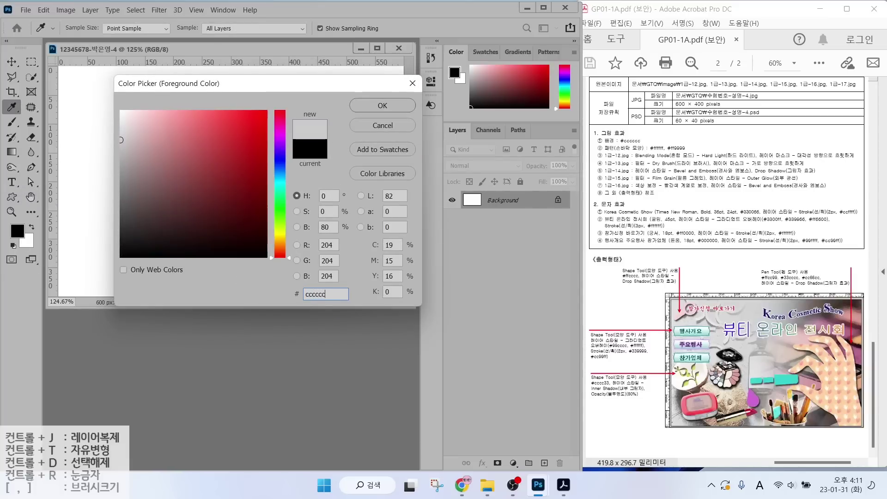
{"action": "key", "text": "Return"}
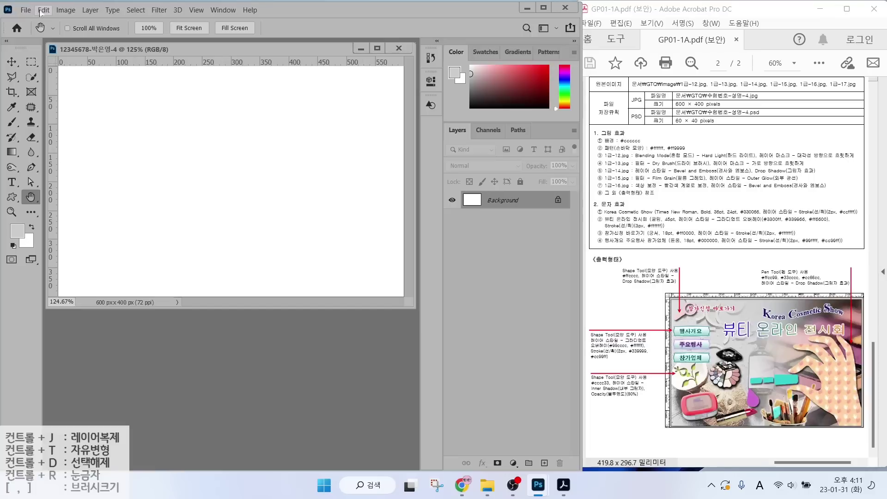
Fill the background with the grey foreground colour using Edit > Fill.
{"action": "left_click", "coordinate": [43, 10]}
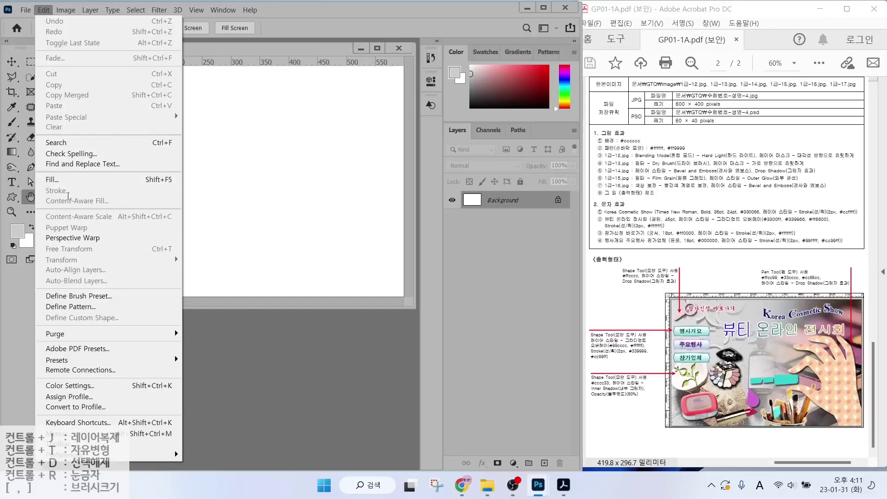
{"action": "left_click", "coordinate": [55, 180]}
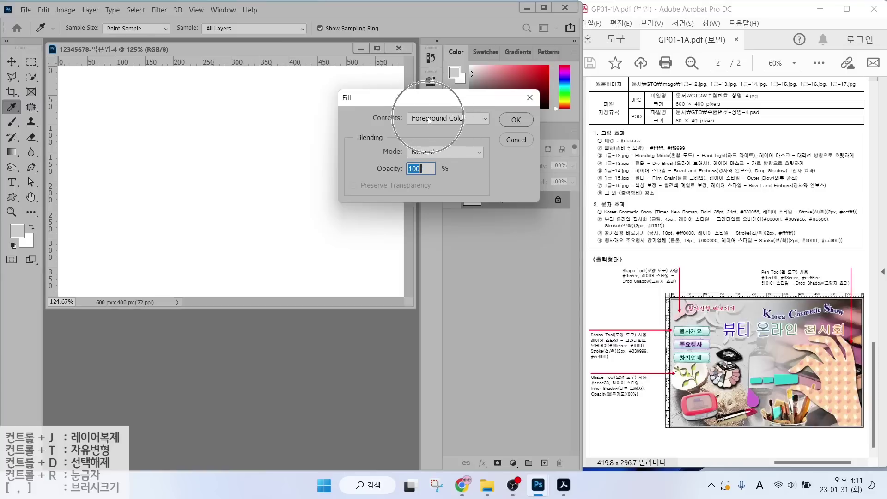
{"action": "left_click", "coordinate": [516, 120]}
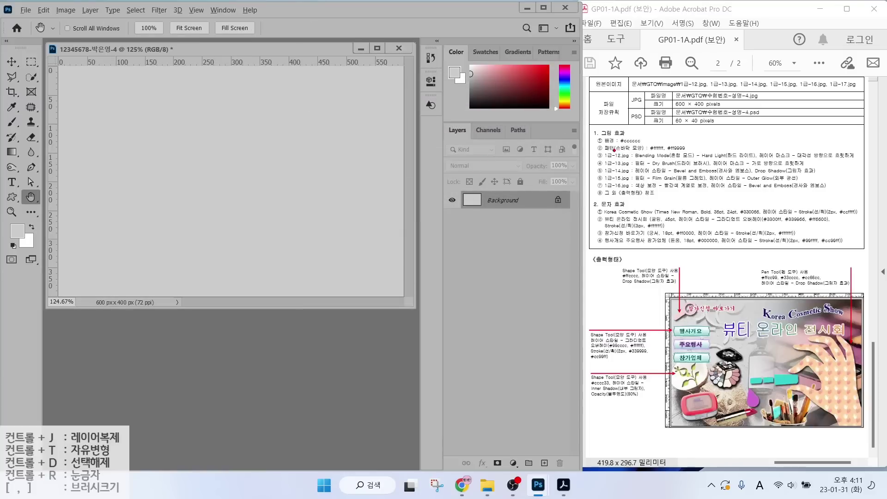
{"action": "left_click_drag", "start_coordinate": [606, 152], "coordinate": [711, 153]}
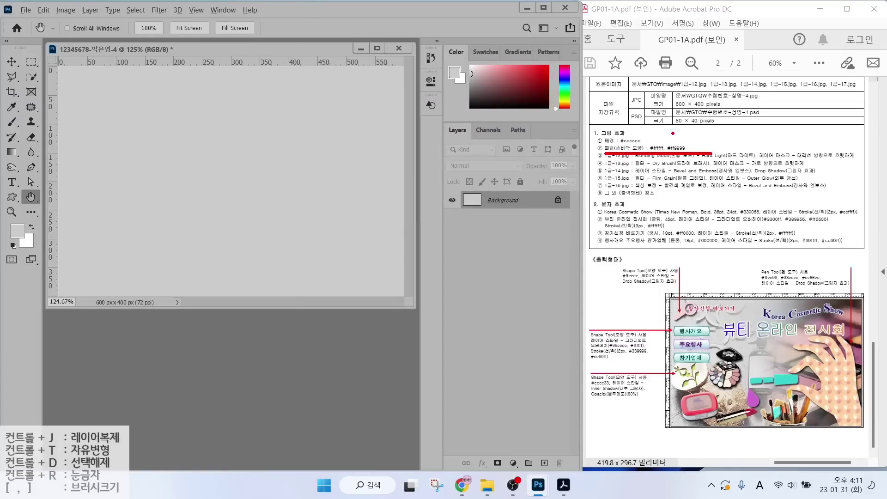
{"action": "mouse_move", "coordinate": [657, 143]}
{"action": "left_mouse_down"}
{"action": "mouse_move", "coordinate": [638, 105]}
{"action": "mouse_move", "coordinate": [695, 123]}
{"action": "left_mouse_up"}
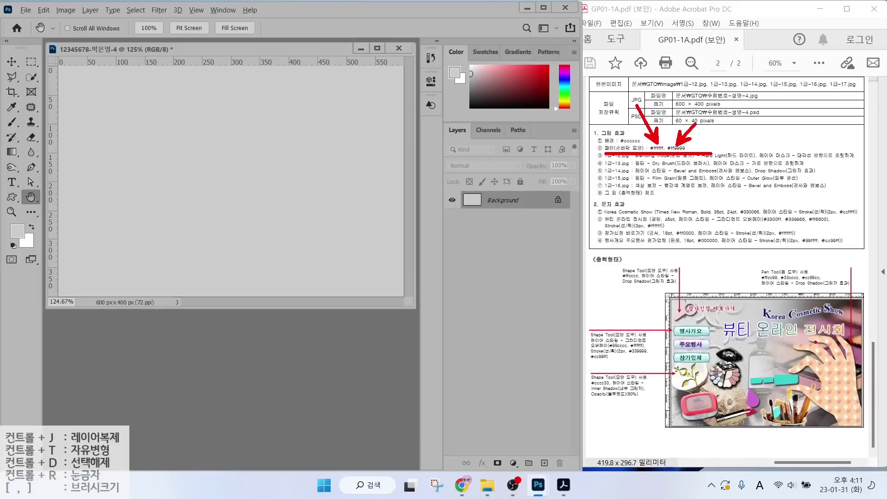
{"action": "mouse_move", "coordinate": [842, 324]}
{"action": "left_mouse_down"}
{"action": "mouse_move", "coordinate": [771, 348]}
{"action": "mouse_move", "coordinate": [777, 384]}
{"action": "mouse_move", "coordinate": [827, 434]}
{"action": "mouse_move", "coordinate": [875, 335]}
{"action": "mouse_move", "coordinate": [824, 308]}
{"action": "left_mouse_up"}
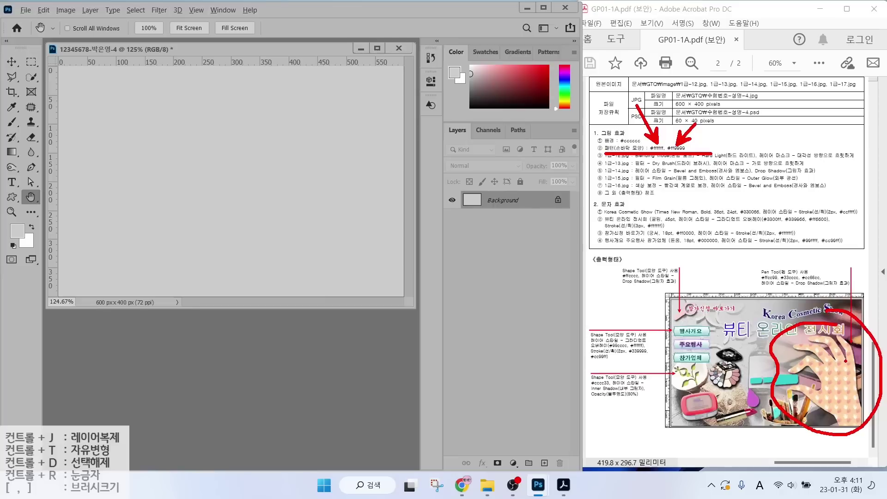
{"action": "left_click_drag", "start_coordinate": [842, 344], "coordinate": [862, 306]}
{"action": "key", "text": "Escape"}
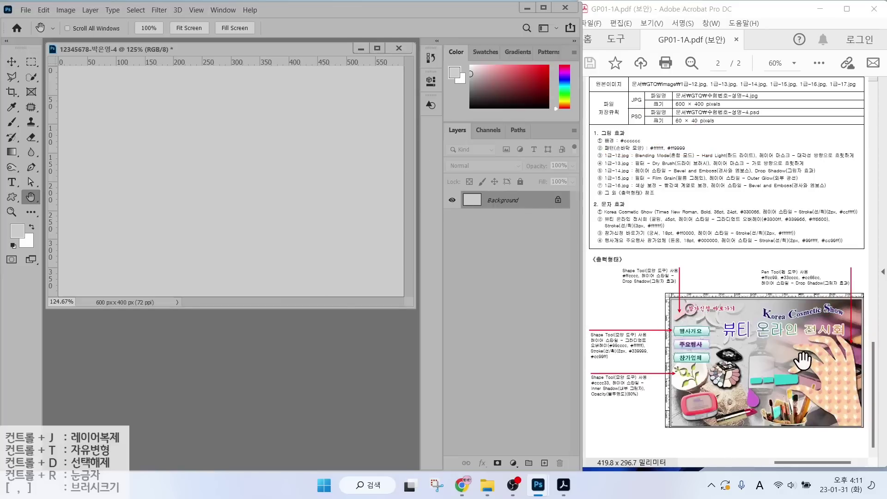
{"action": "key", "text": "alt+2"}
{"action": "left_click_drag", "start_coordinate": [823, 373], "coordinate": [822, 254]}
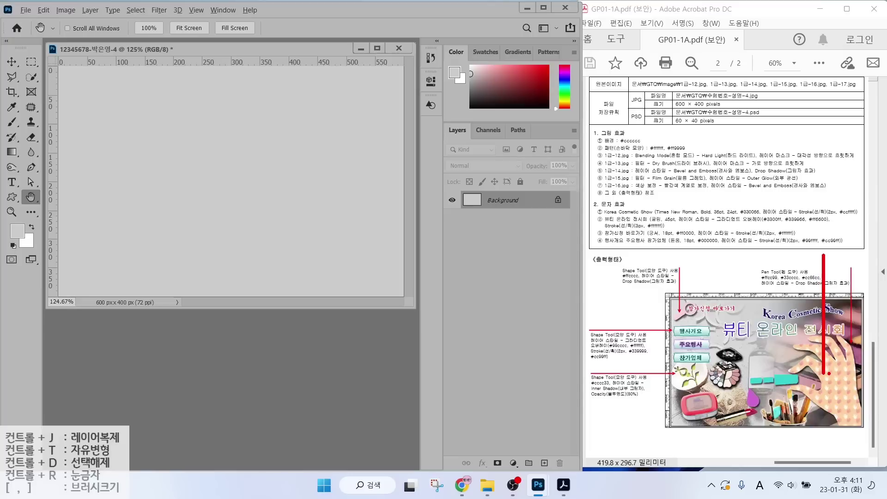
{"action": "left_click_drag", "start_coordinate": [833, 375], "coordinate": [832, 233]}
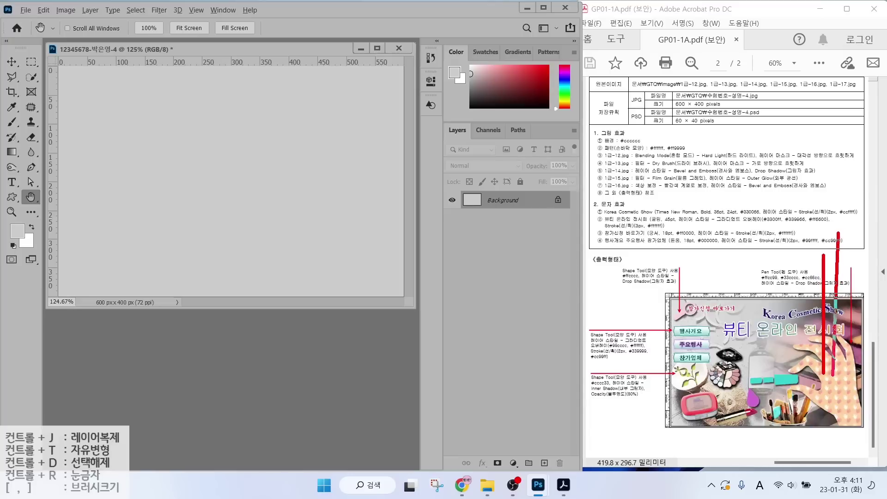
{"action": "mouse_move", "coordinate": [818, 283]}
{"action": "left_mouse_down"}
{"action": "mouse_move", "coordinate": [839, 283]}
{"action": "mouse_move", "coordinate": [839, 269]}
{"action": "mouse_move", "coordinate": [843, 280]}
{"action": "mouse_move", "coordinate": [814, 284]}
{"action": "left_mouse_up"}
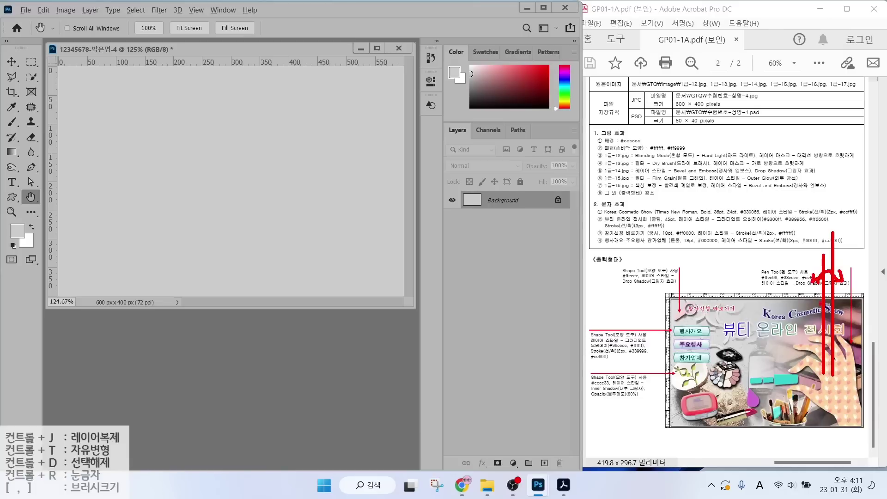
{"action": "mouse_move", "coordinate": [839, 233]}
{"action": "left_mouse_down"}
{"action": "mouse_move", "coordinate": [854, 244]}
{"action": "mouse_move", "coordinate": [843, 256]}
{"action": "mouse_move", "coordinate": [869, 250]}
{"action": "mouse_move", "coordinate": [861, 239]}
{"action": "left_mouse_up"}
{"action": "left_click_drag", "start_coordinate": [828, 374], "coordinate": [639, 373]}
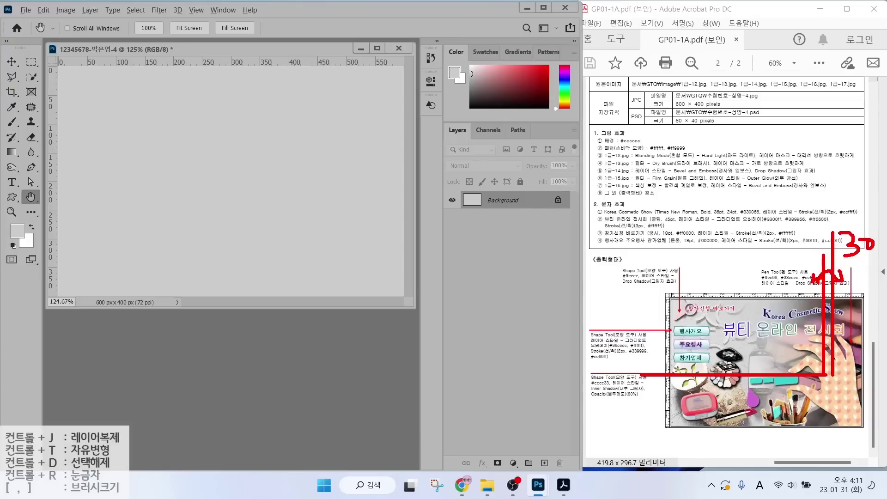
{"action": "mouse_move", "coordinate": [829, 386]}
{"action": "left_mouse_down"}
{"action": "mouse_move", "coordinate": [633, 386]}
{"action": "mouse_move", "coordinate": [661, 394]}
{"action": "left_mouse_up"}
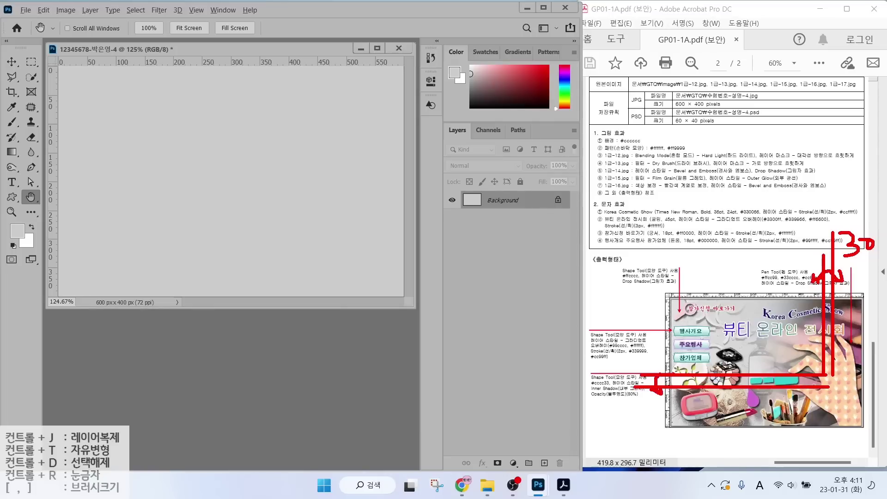
{"action": "mouse_move", "coordinate": [594, 368]}
{"action": "left_mouse_down"}
{"action": "mouse_move", "coordinate": [610, 378]}
{"action": "mouse_move", "coordinate": [602, 389]}
{"action": "mouse_move", "coordinate": [622, 375]}
{"action": "left_mouse_up"}
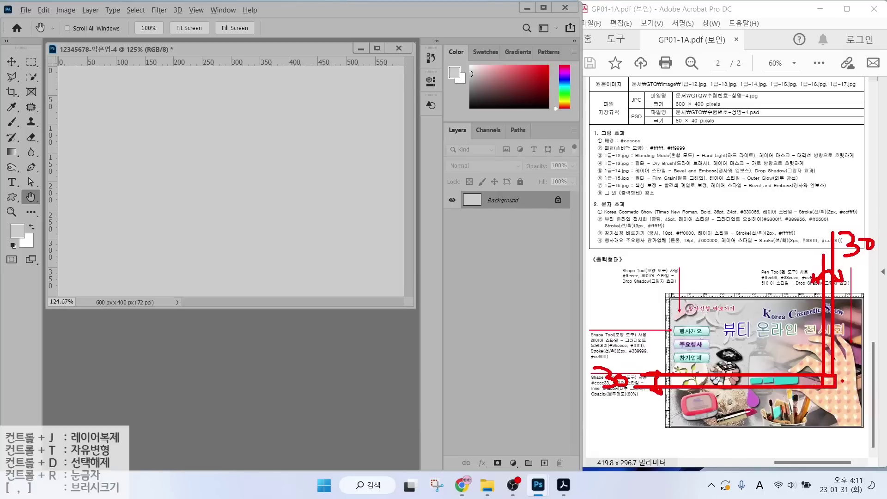
{"action": "key", "text": "Escape"}
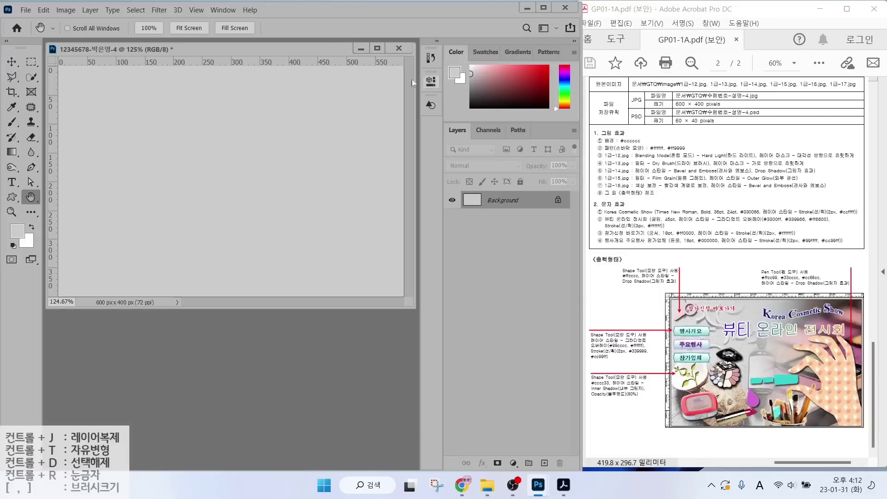
Create a new 30 × 30 pixel document.
{"action": "left_click", "coordinate": [25, 10]}
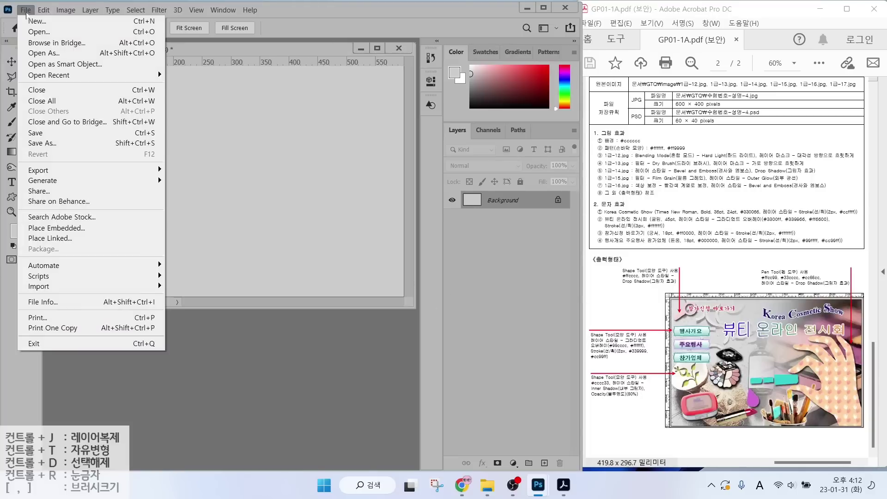
{"action": "left_click", "coordinate": [29, 21]}
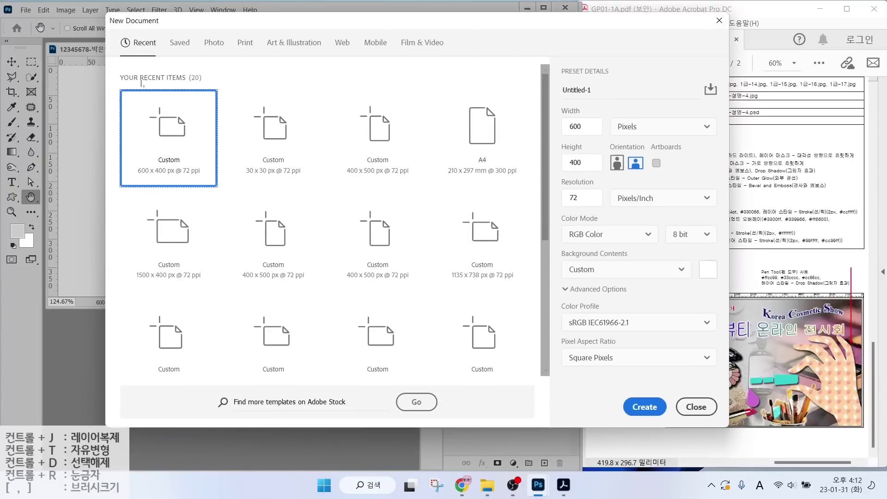
{"action": "key", "text": "ctrl+a"}
{"action": "type", "text": "30"}
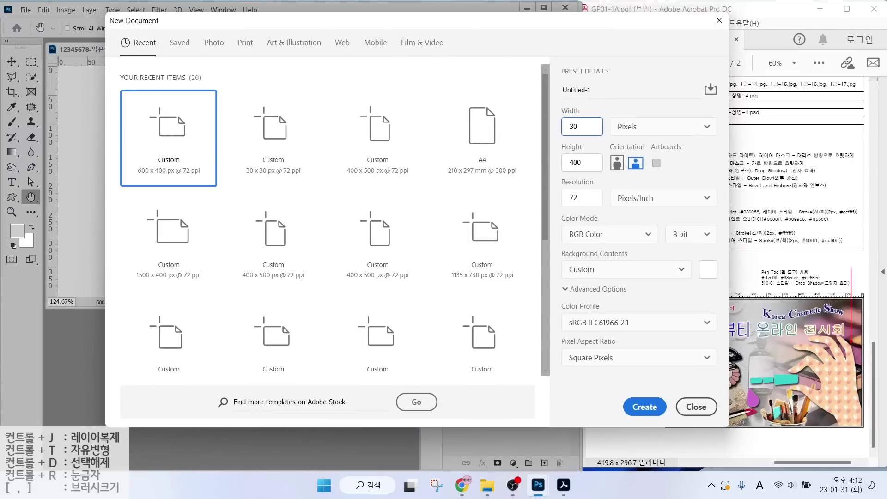
{"action": "key", "text": "Tab"}
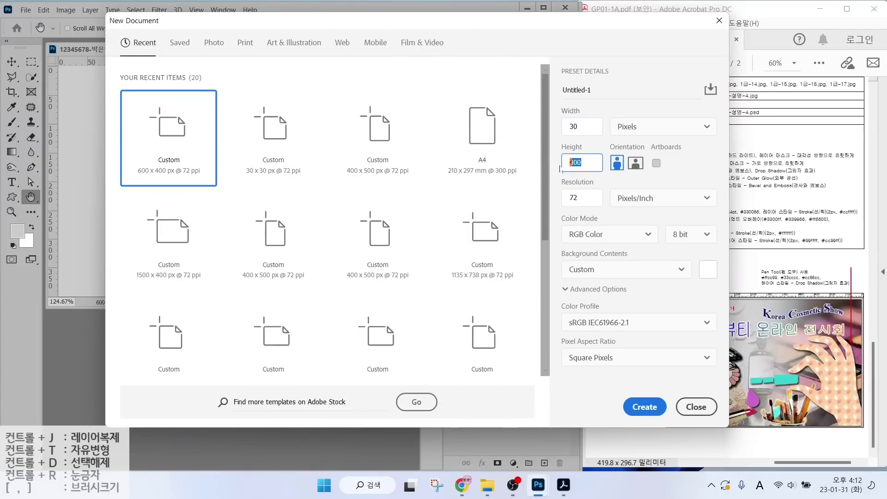
{"action": "type", "text": "30"}
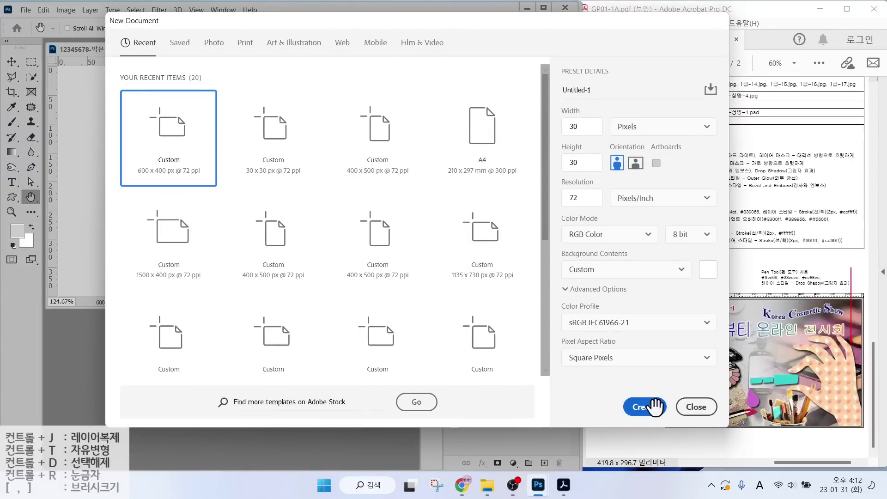
{"action": "left_click", "coordinate": [645, 406]}
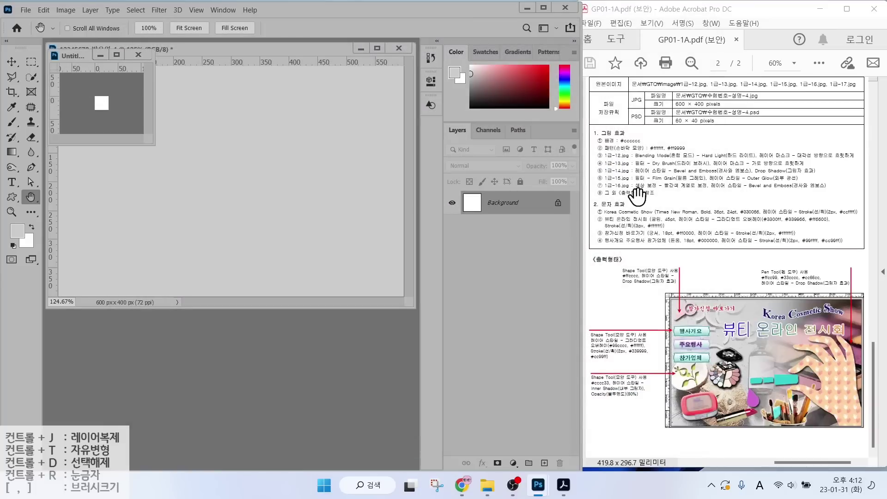
Fit the new document to the screen and select the Custom Shape Tool, marking its mode, fill, stroke and shape settings.
{"action": "double_click", "coordinate": [31, 198]}
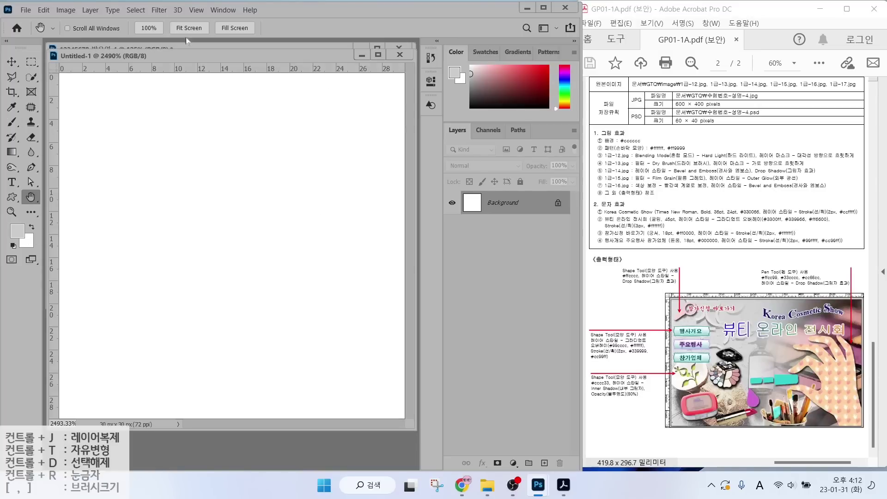
{"action": "left_click", "coordinate": [12, 197]}
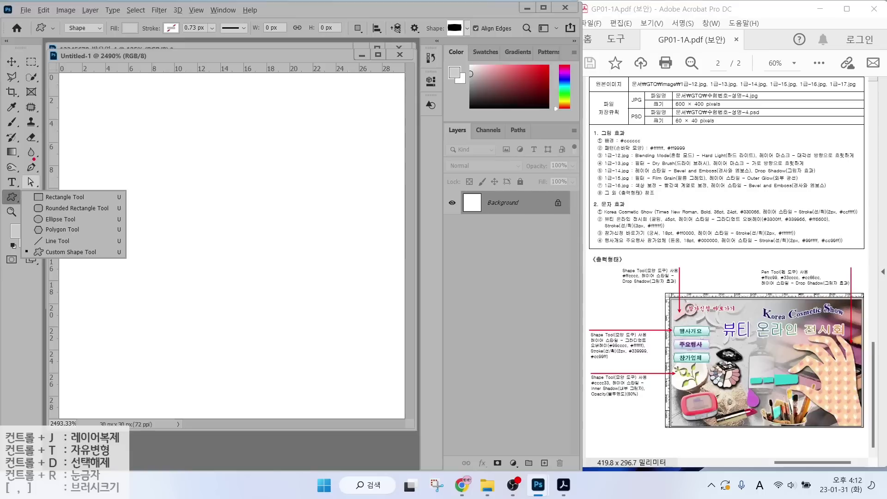
{"action": "mouse_move", "coordinate": [106, 31]}
{"action": "left_mouse_down"}
{"action": "mouse_move", "coordinate": [46, 18]}
{"action": "mouse_move", "coordinate": [59, 3]}
{"action": "mouse_move", "coordinate": [97, 37]}
{"action": "left_mouse_up"}
{"action": "mouse_move", "coordinate": [118, 77]}
{"action": "left_mouse_down"}
{"action": "mouse_move", "coordinate": [90, 40]}
{"action": "mouse_move", "coordinate": [94, 52]}
{"action": "left_mouse_up"}
{"action": "mouse_move", "coordinate": [140, 32]}
{"action": "left_mouse_down"}
{"action": "mouse_move", "coordinate": [115, 16]}
{"action": "mouse_move", "coordinate": [171, 73]}
{"action": "left_mouse_up"}
{"action": "left_click_drag", "start_coordinate": [184, 18], "coordinate": [157, 47]}
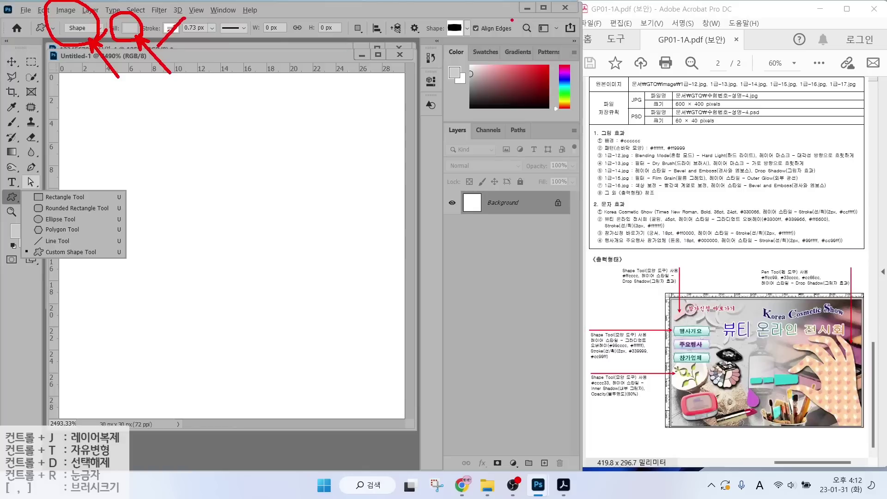
{"action": "mouse_move", "coordinate": [473, 47]}
{"action": "left_mouse_down"}
{"action": "mouse_move", "coordinate": [463, 11]}
{"action": "mouse_move", "coordinate": [475, 45]}
{"action": "left_mouse_up"}
{"action": "left_click_drag", "start_coordinate": [504, 77], "coordinate": [471, 36]}
{"action": "left_click_drag", "start_coordinate": [467, 50], "coordinate": [483, 43]}
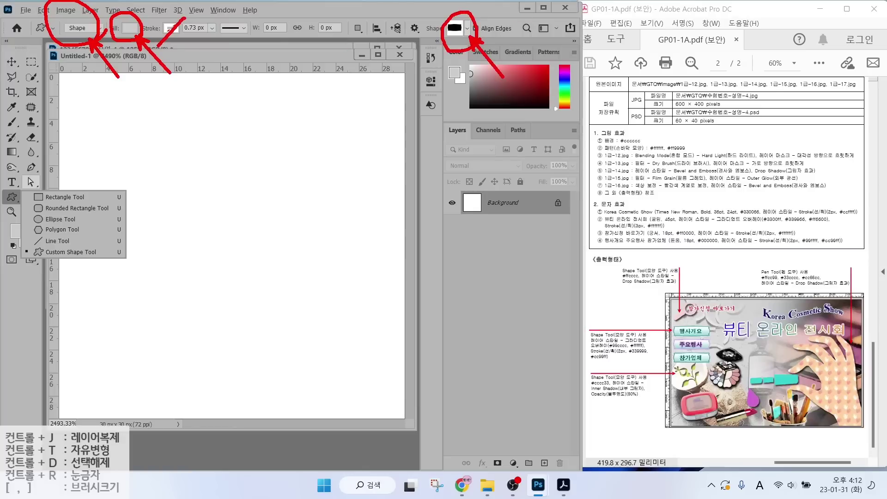
{"action": "key", "text": "Escape"}
Pick the hand shape from the Objects set in the custom shape library.
{"action": "left_click", "coordinate": [467, 29]}
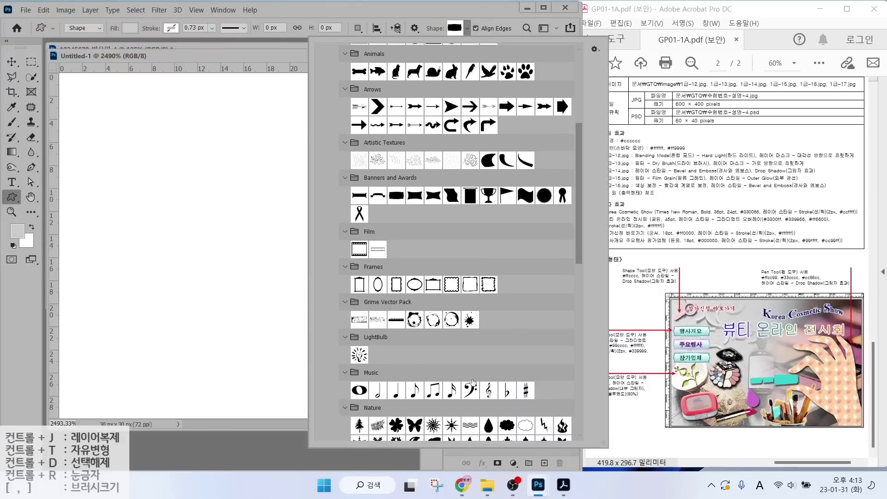
{"action": "scroll", "coordinate": [473, 382], "scroll_direction": "down", "scroll_amount": 3}
{"action": "scroll", "coordinate": [473, 382], "scroll_direction": "down", "scroll_amount": 4}
{"action": "left_click", "coordinate": [397, 229]}
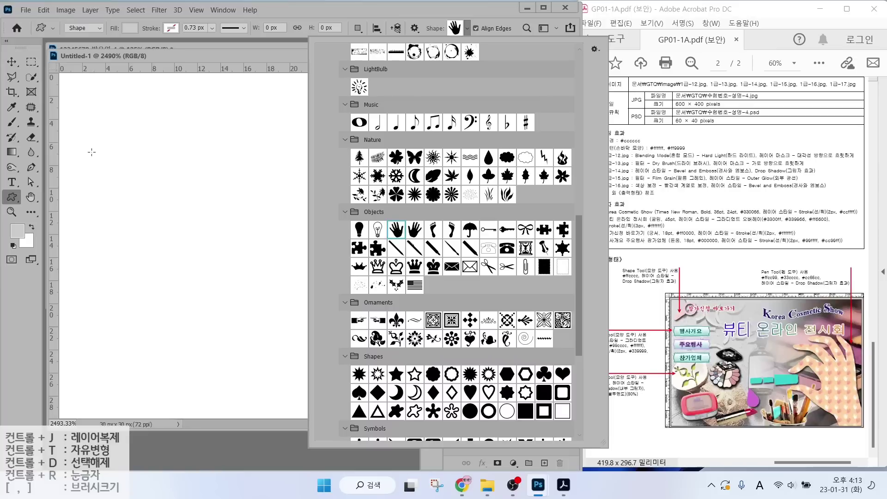
Draw the hand shape across the canvas, fill it white, and hide the Background layer.
{"action": "left_click", "coordinate": [101, 114]}
{"action": "left_click_drag", "start_coordinate": [95, 109], "coordinate": [237, 312]}
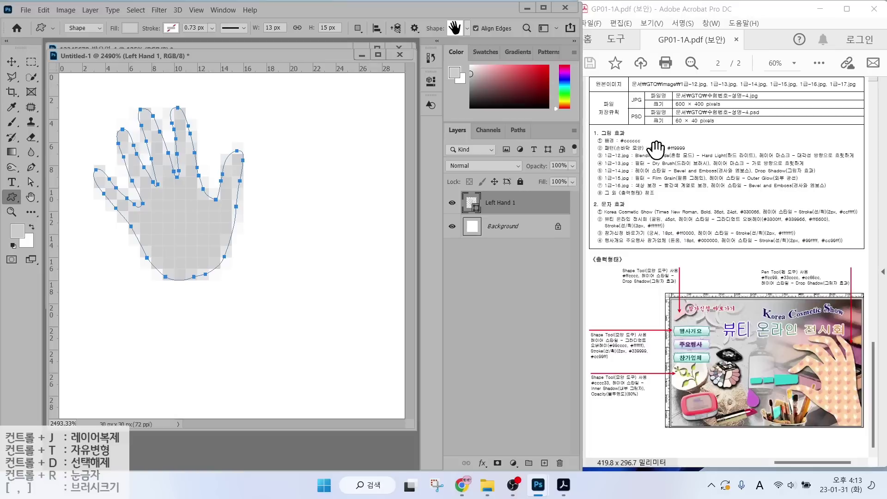
{"action": "double_click", "coordinate": [471, 203]}
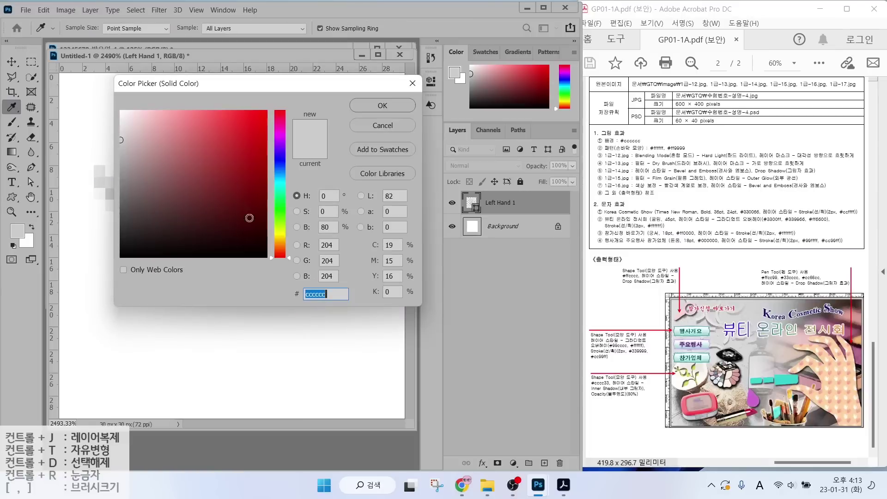
{"action": "left_click_drag", "start_coordinate": [105, 187], "coordinate": [101, 93]}
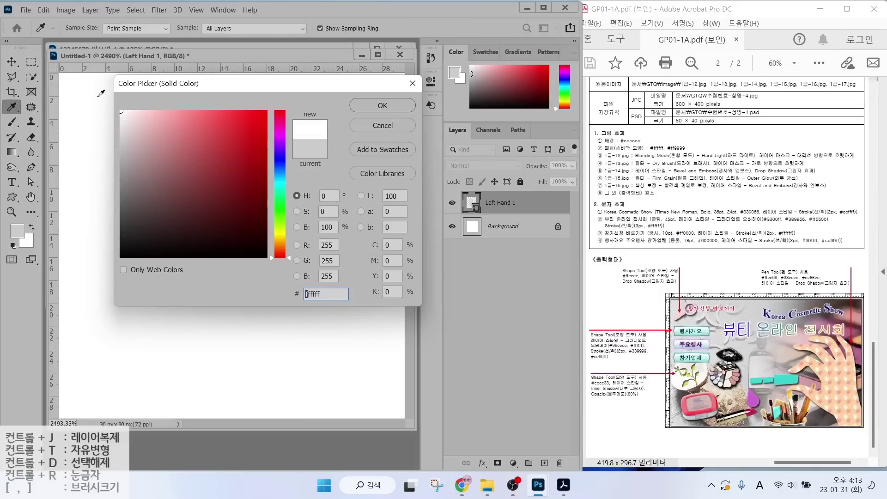
{"action": "left_click", "coordinate": [375, 104]}
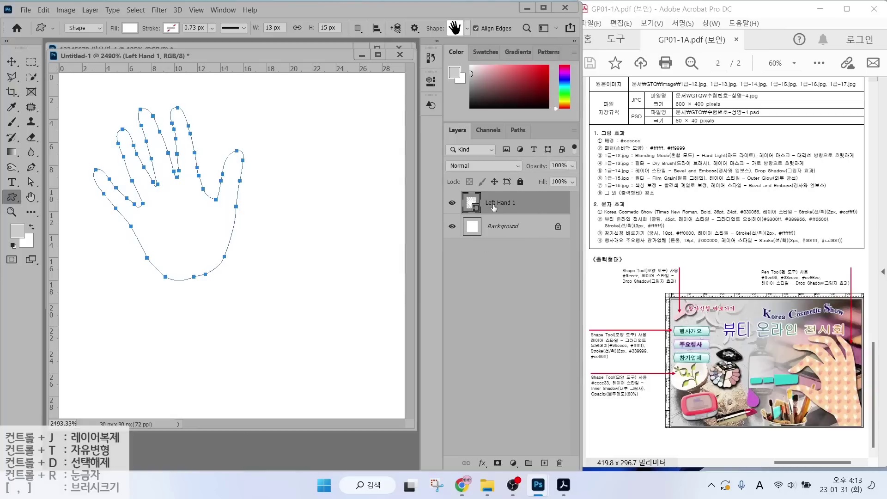
{"action": "left_click", "coordinate": [453, 227]}
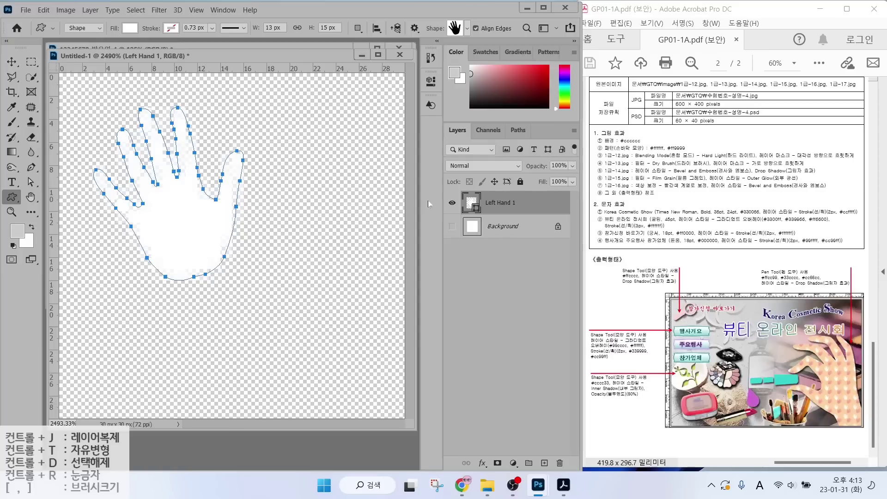
Duplicate the hand layer, flip the copy horizontally and move it down-right.
{"action": "key", "text": "ctrl+j"}
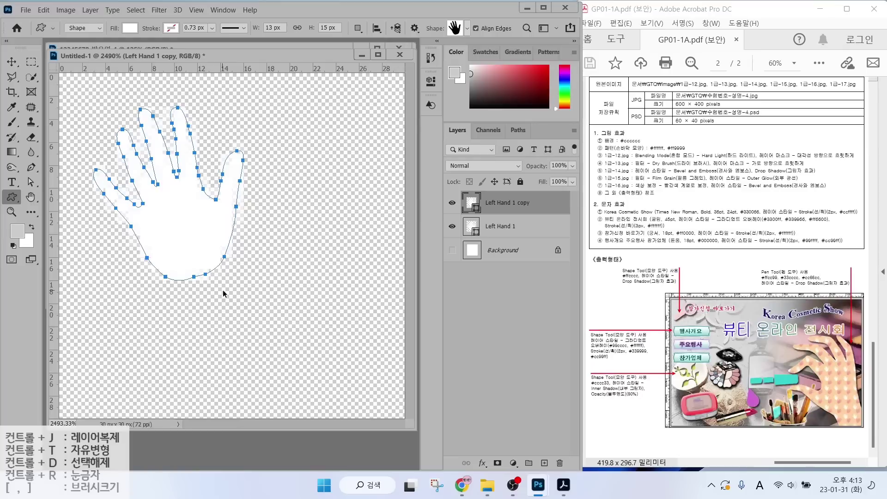
{"action": "key", "text": "ctrl+t"}
{"action": "left_click_drag", "start_coordinate": [199, 216], "coordinate": [302, 268]}
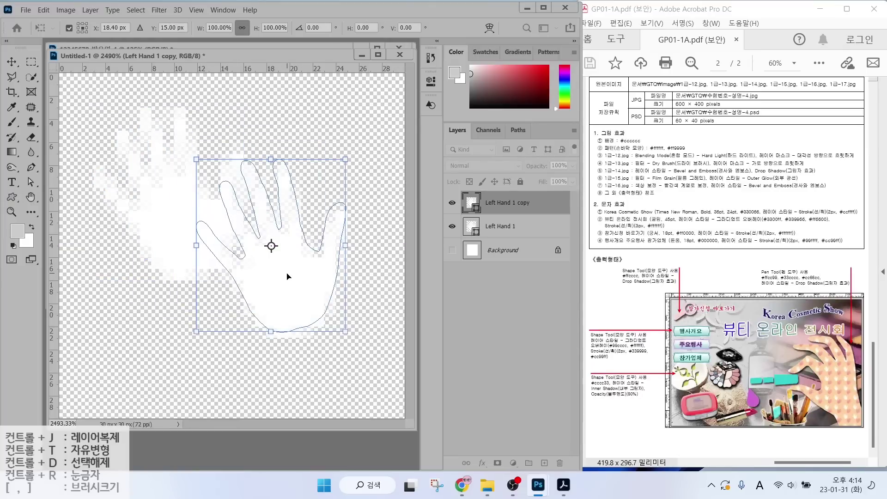
{"action": "right_click", "coordinate": [288, 277]}
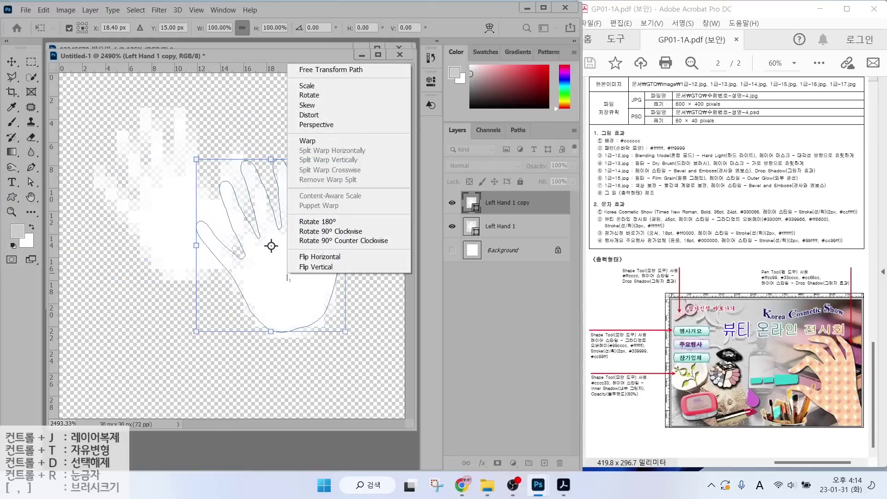
{"action": "left_click", "coordinate": [306, 257]}
{"action": "left_click_drag", "start_coordinate": [273, 283], "coordinate": [292, 346]}
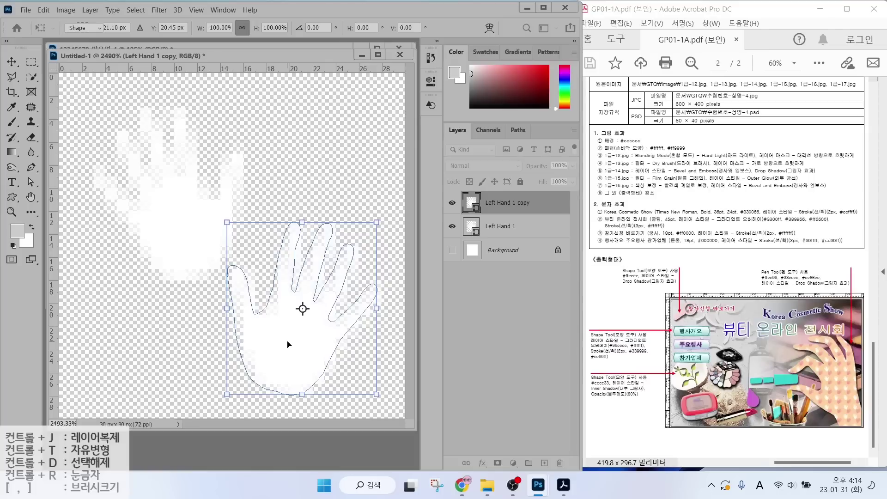
{"action": "key", "text": "Return"}
Change the copied hand's fill colour to pink #ff9999.
{"action": "key", "text": "u"}
{"action": "left_click", "coordinate": [466, 203]}
{"action": "left_click", "coordinate": [467, 204]}
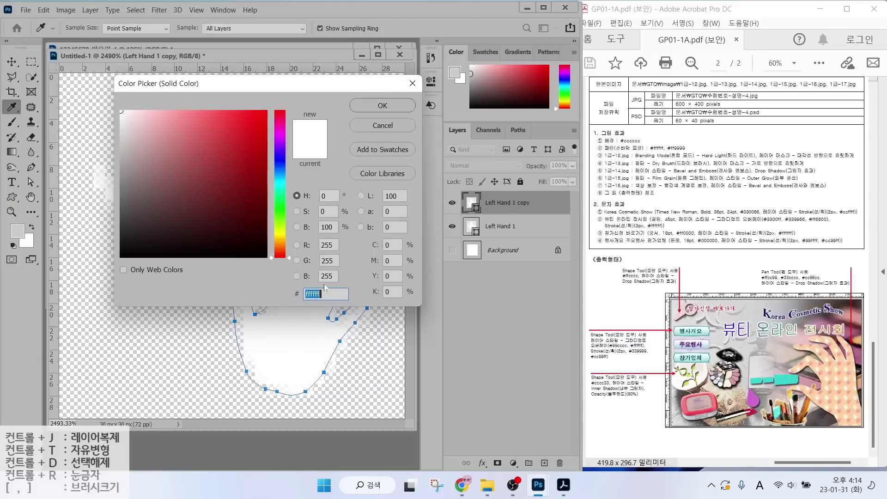
{"action": "type", "text": "ff9999"}
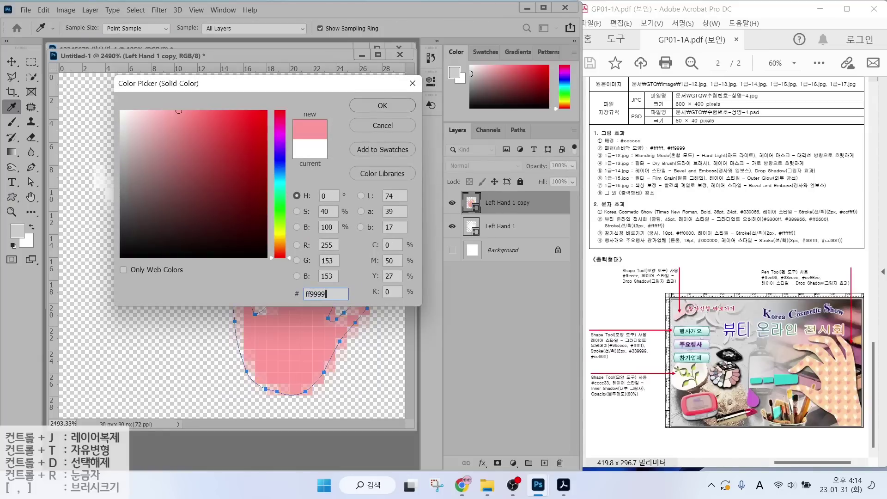
{"action": "key", "text": "Return"}
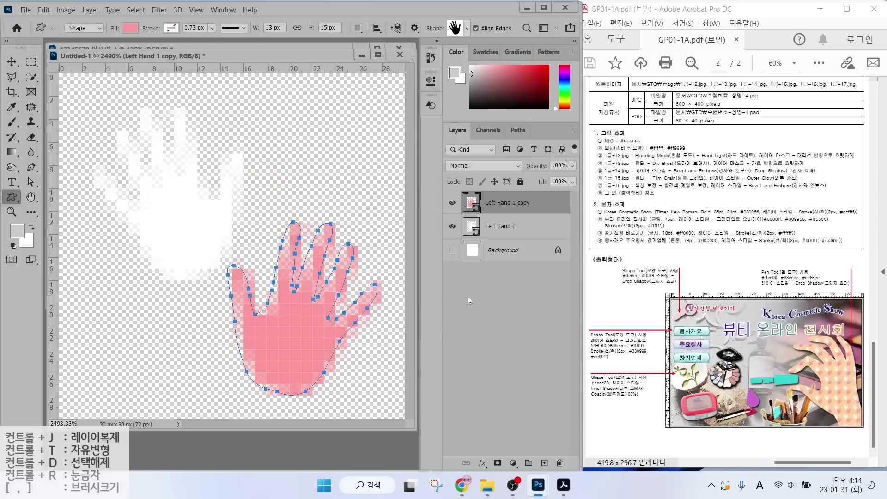
Define the hands as a pattern named 손바닥.
{"action": "left_click", "coordinate": [44, 10]}
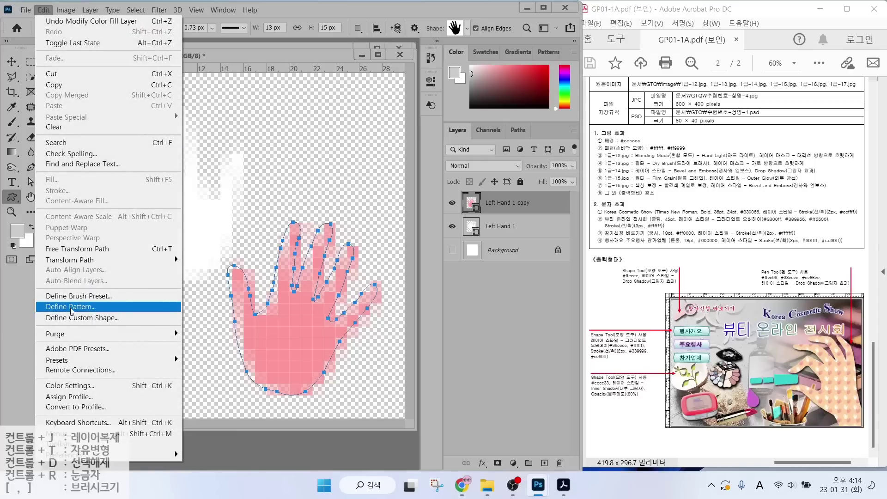
{"action": "left_click", "coordinate": [71, 307]}
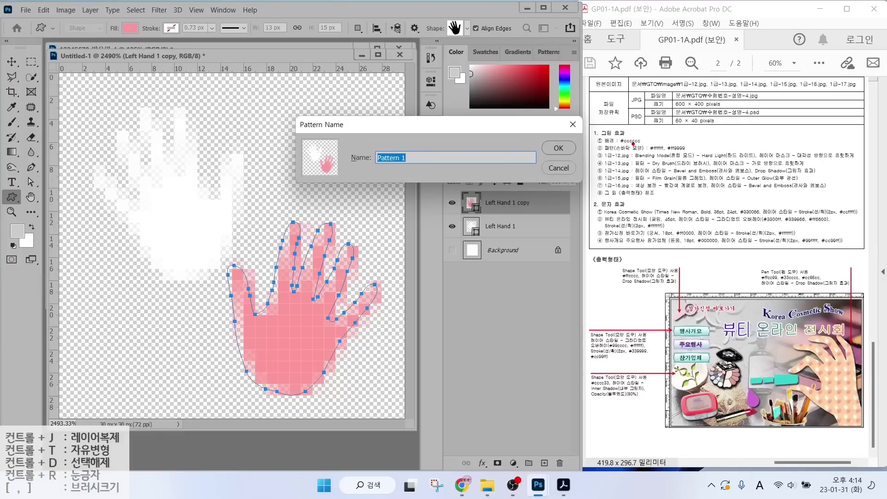
{"action": "left_click_drag", "start_coordinate": [634, 144], "coordinate": [660, 113]}
{"action": "key", "text": "Escape"}
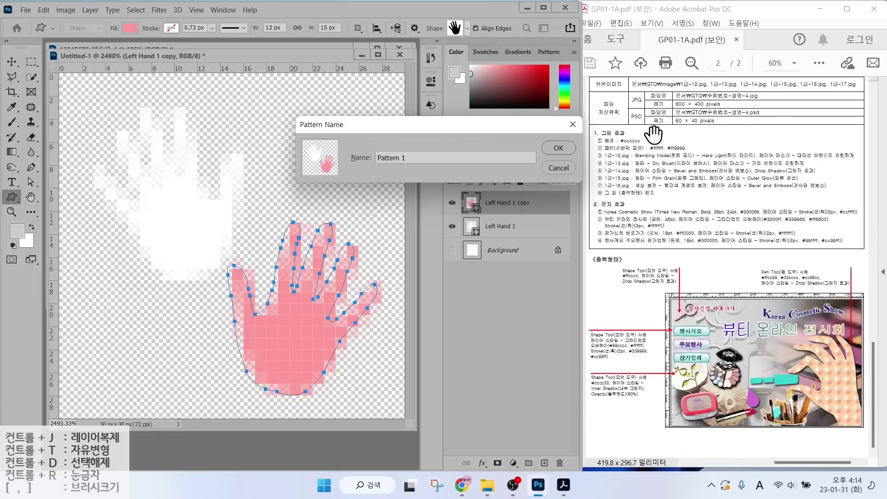
{"action": "left_click", "coordinate": [456, 158]}
{"action": "key", "text": "BackSpace"}
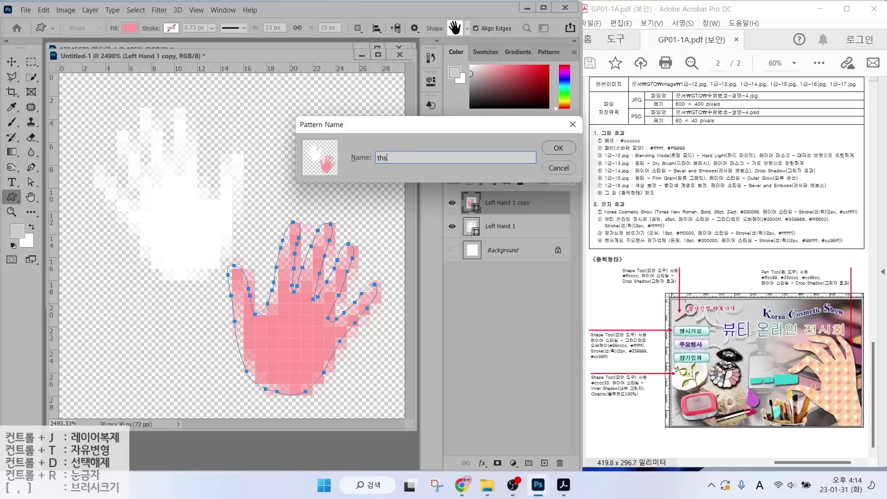
{"action": "key", "text": "Hangul"}
{"action": "type", "text": "손바닥 몽"}
{"action": "key", "text": "Return"}
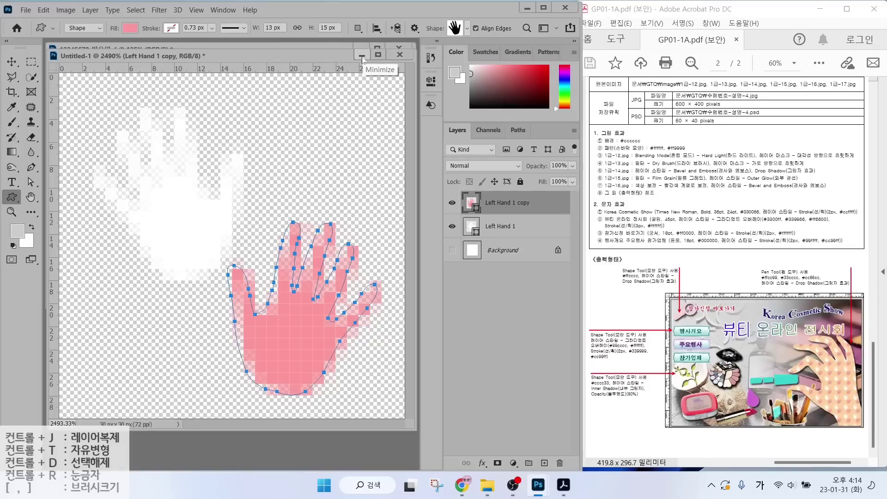
Shrink the hand document window and open the photo 1급-12.jpg.
{"action": "left_click", "coordinate": [362, 56]}
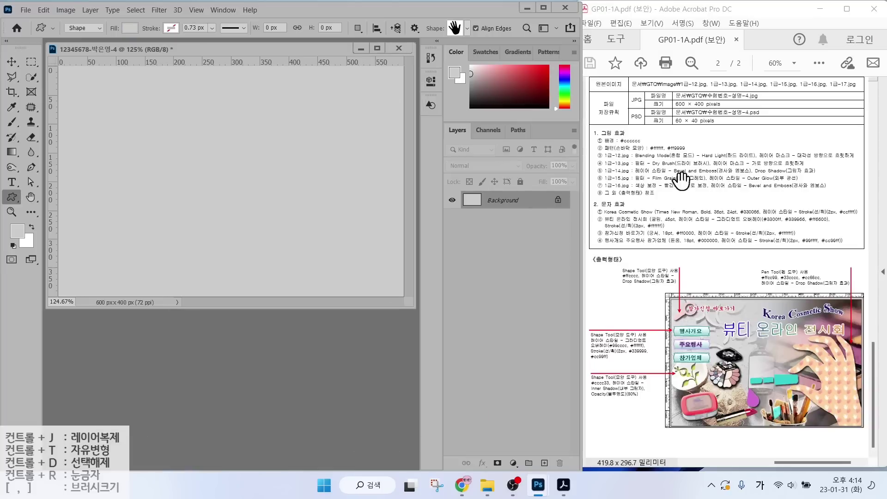
{"action": "left_click_drag", "start_coordinate": [617, 156], "coordinate": [665, 99]}
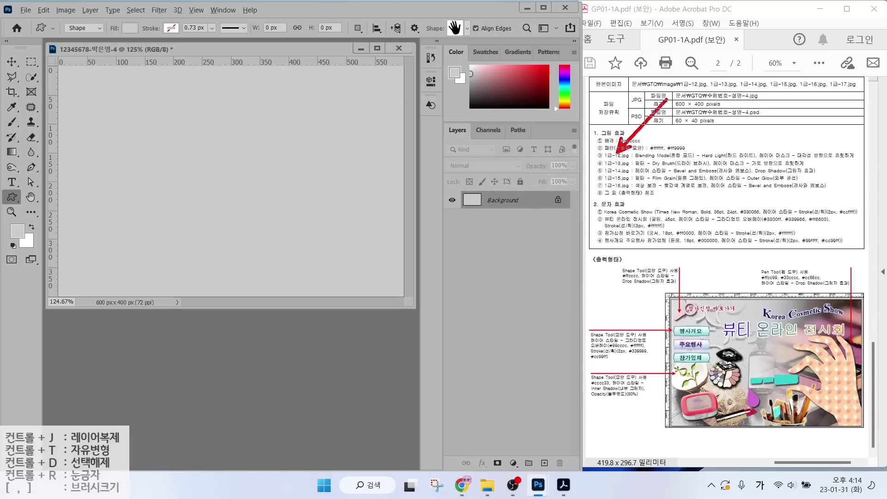
{"action": "key", "text": "Escape"}
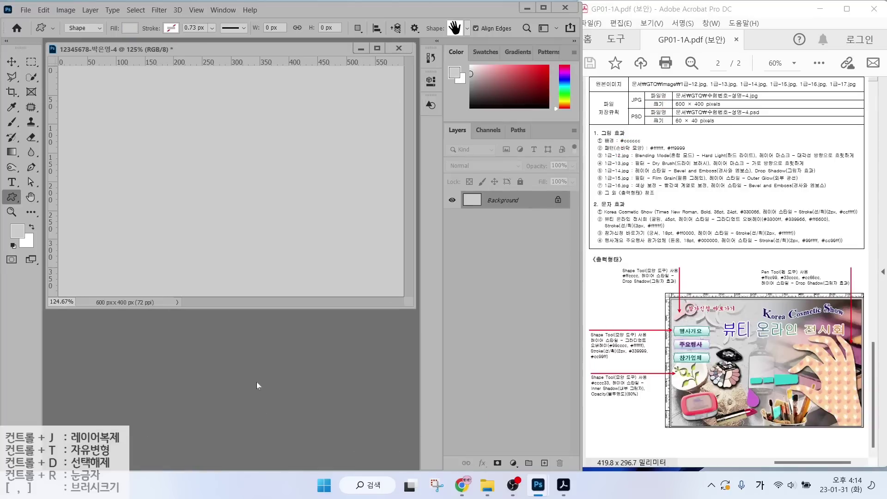
{"action": "double_click", "coordinate": [245, 355]}
{"action": "scroll", "coordinate": [330, 198], "scroll_direction": "down", "scroll_amount": 1}
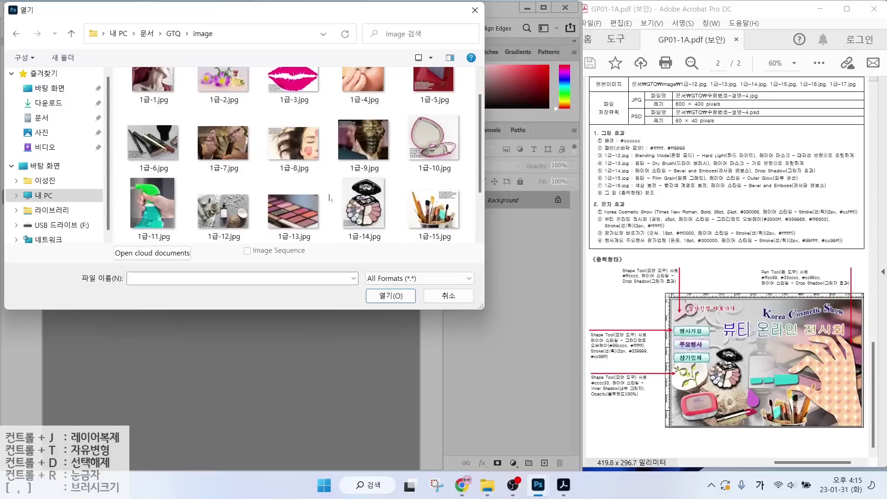
{"action": "double_click", "coordinate": [223, 210]}
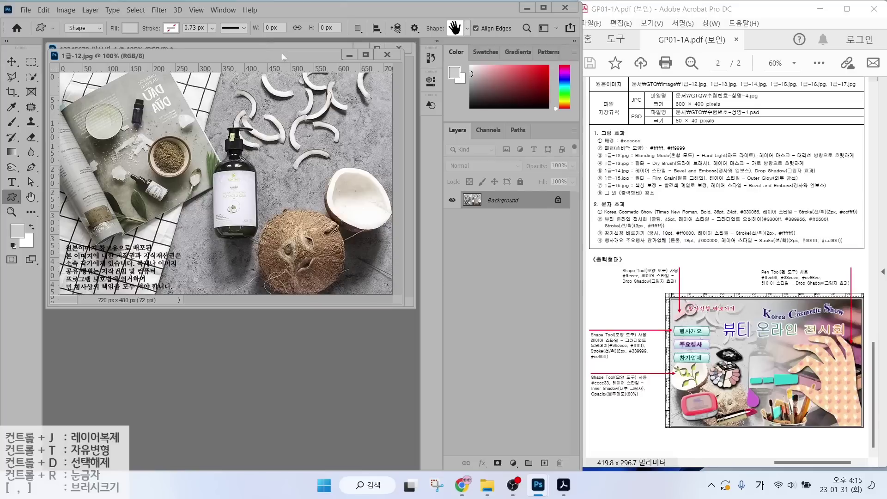
Resize the photo to 600 pixels wide, drag it into the poster, and close the original unsaved.
{"action": "left_click", "coordinate": [66, 10]}
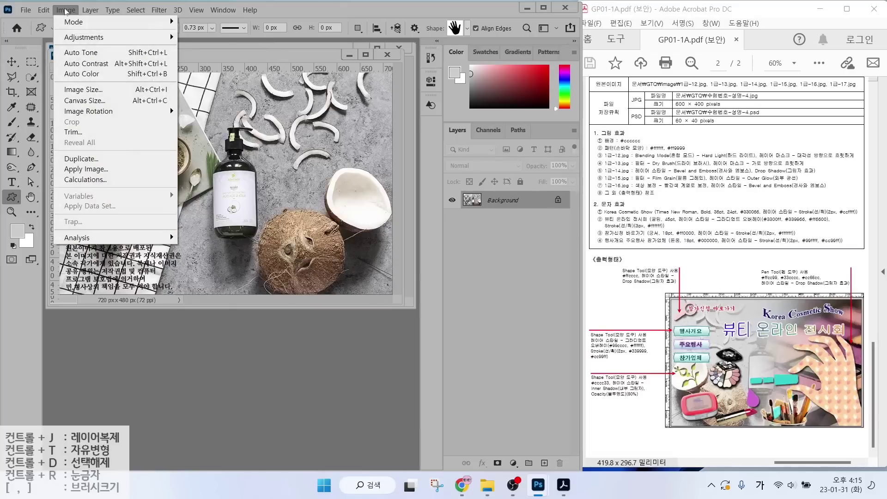
{"action": "left_click", "coordinate": [81, 91]}
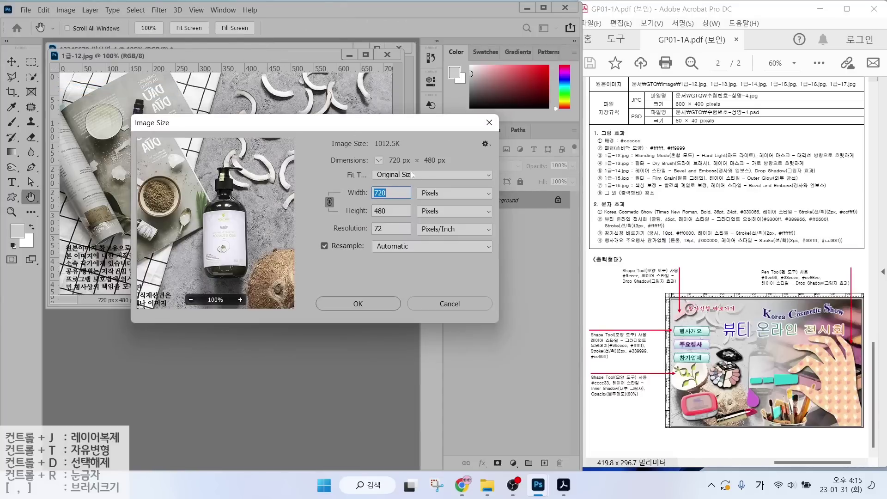
{"action": "type", "text": "600"}
{"action": "key", "text": "Return"}
{"action": "left_click_drag", "start_coordinate": [139, 56], "coordinate": [224, 135]}
{"action": "left_click", "coordinate": [14, 65]}
{"action": "left_click_drag", "start_coordinate": [225, 191], "coordinate": [123, 138]}
{"action": "left_click", "coordinate": [207, 170]}
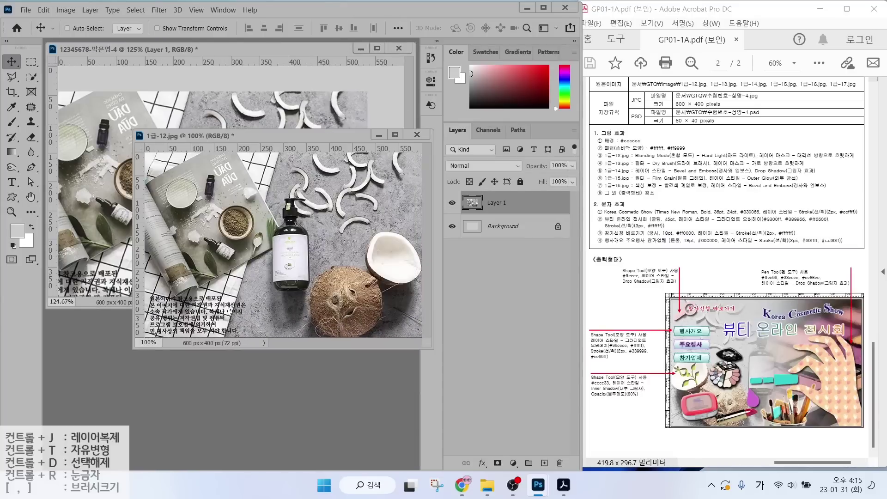
{"action": "key", "text": "ctrl+w"}
{"action": "key", "text": "n"}
Rename the new layer 1-12 and flip it horizontally.
{"action": "double_click", "coordinate": [502, 203]}
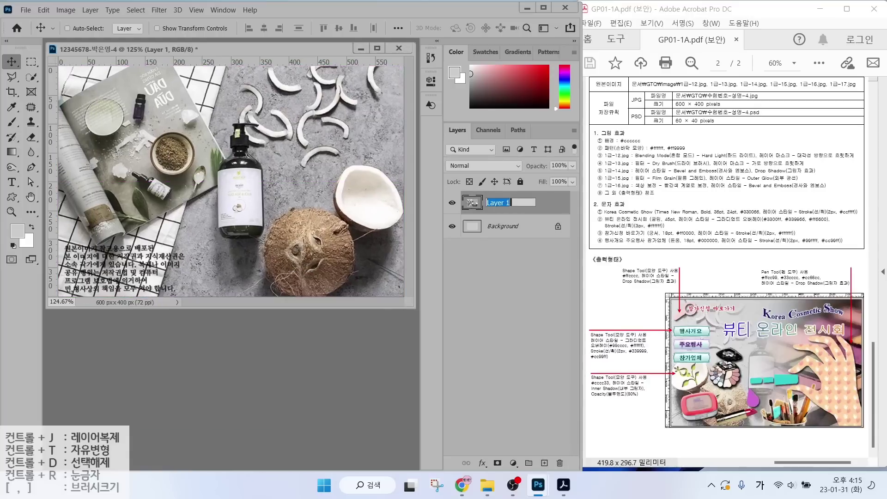
{"action": "type", "text": "1-12"}
{"action": "key", "text": "Return"}
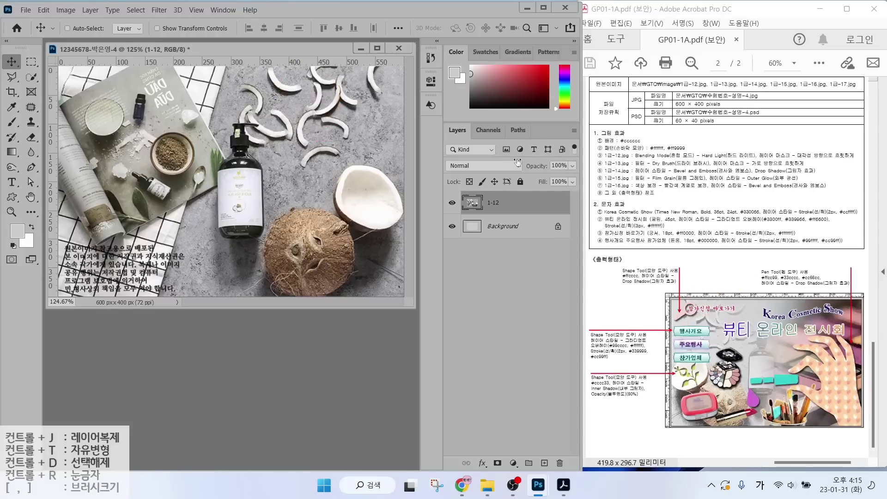
{"action": "key", "text": "ctrl+t"}
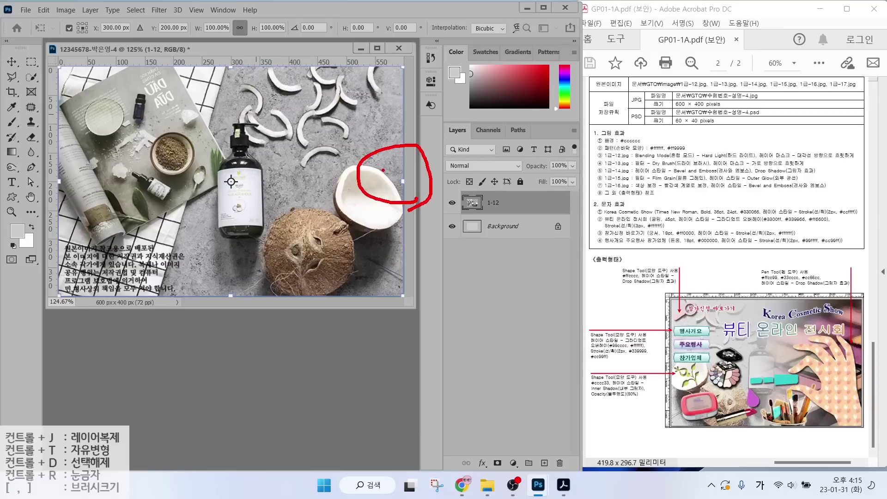
{"action": "right_click", "coordinate": [272, 142]}
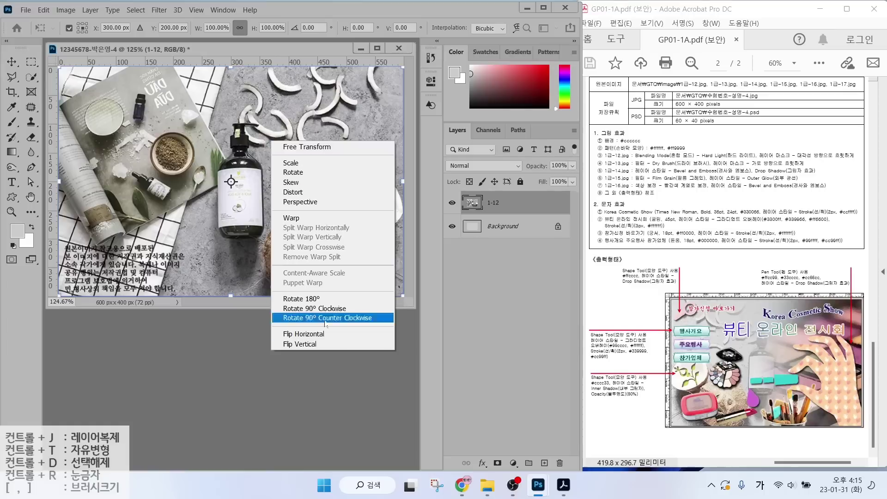
{"action": "left_click", "coordinate": [307, 334]}
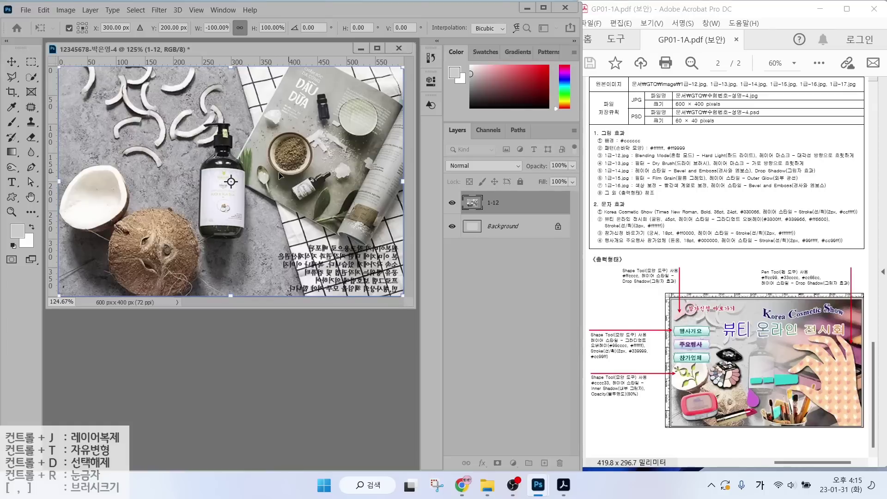
{"action": "key", "text": "Return"}
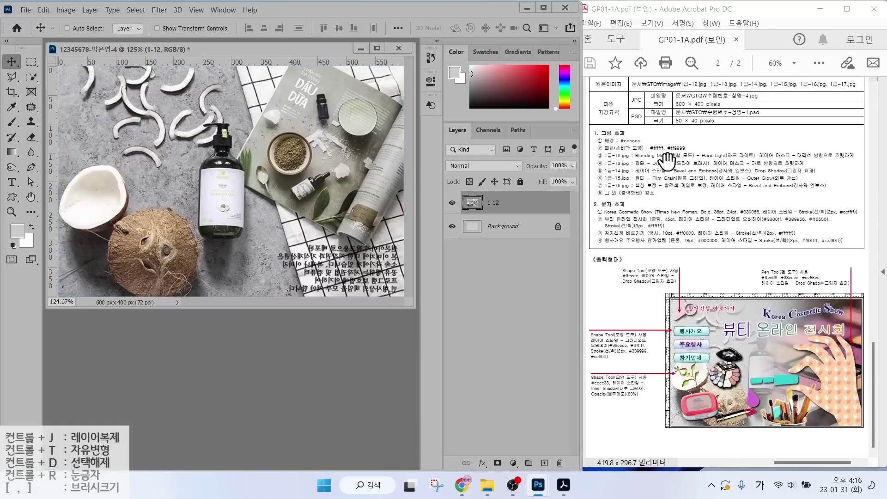
{"action": "left_click_drag", "start_coordinate": [476, 235], "coordinate": [440, 258]}
{"action": "left_click_drag", "start_coordinate": [457, 193], "coordinate": [420, 174]}
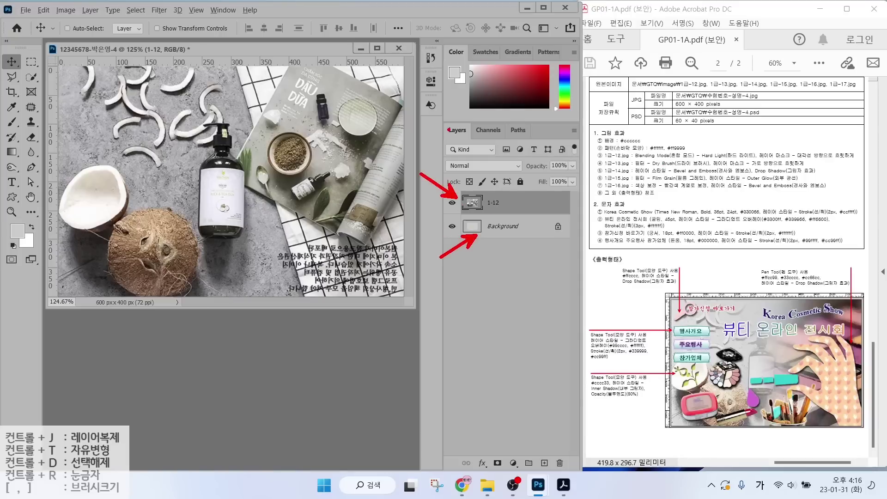
{"action": "left_click_drag", "start_coordinate": [427, 106], "coordinate": [593, 184]}
{"action": "left_click_drag", "start_coordinate": [476, 159], "coordinate": [504, 124]}
{"action": "left_click_drag", "start_coordinate": [435, 175], "coordinate": [530, 174]}
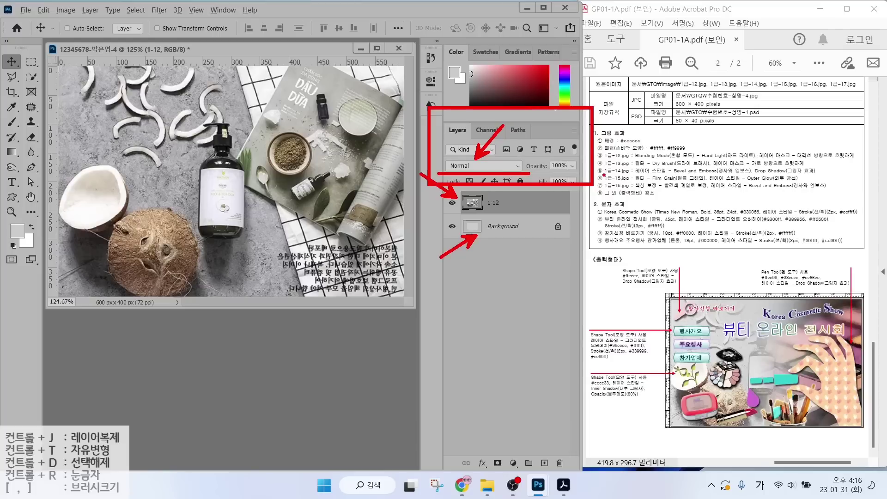
{"action": "left_click_drag", "start_coordinate": [746, 121], "coordinate": [713, 151]}
{"action": "key", "text": "Escape"}
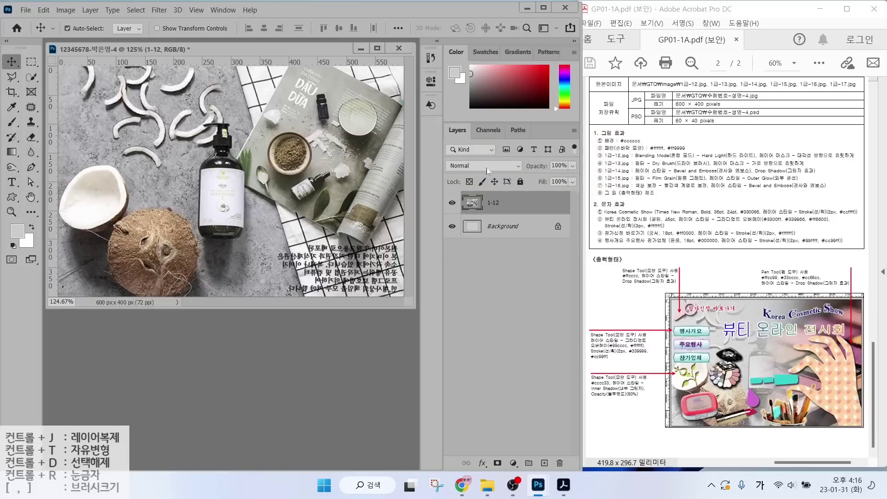
{"action": "left_click", "coordinate": [487, 168]}
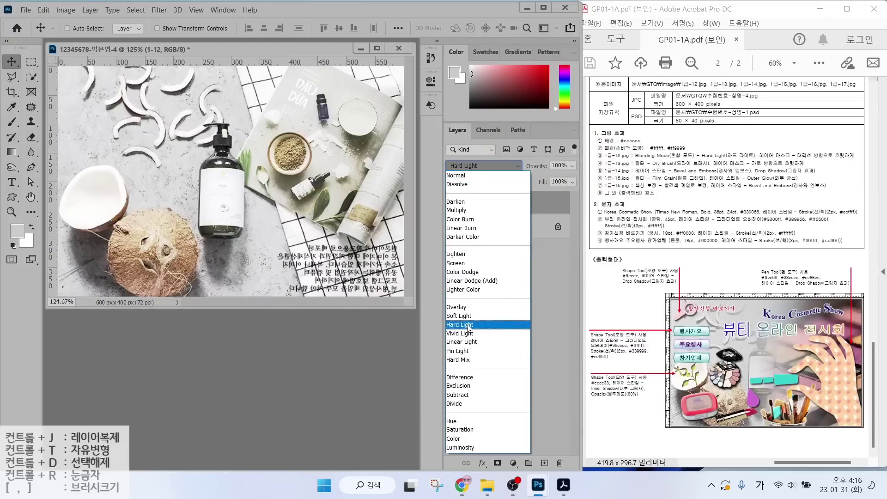
{"action": "left_click", "coordinate": [468, 325]}
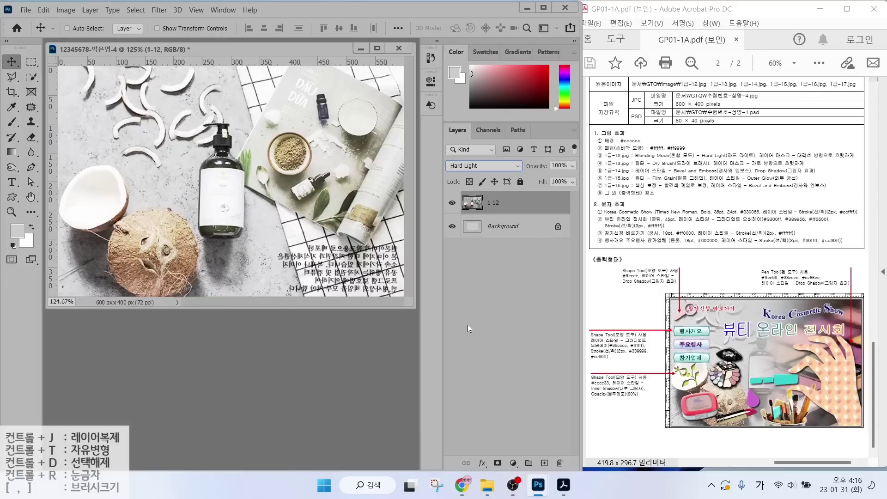
{"action": "mouse_move", "coordinate": [758, 163]}
{"action": "left_mouse_down"}
{"action": "mouse_move", "coordinate": [856, 157]}
{"action": "mouse_move", "coordinate": [826, 148]}
{"action": "mouse_move", "coordinate": [848, 121]}
{"action": "left_mouse_up"}
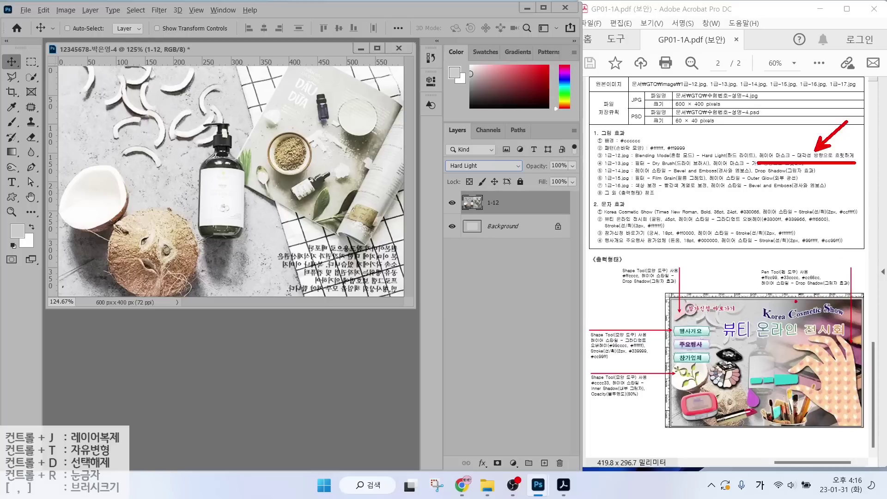
{"action": "mouse_move", "coordinate": [742, 329]}
{"action": "left_mouse_down"}
{"action": "mouse_move", "coordinate": [723, 355]}
{"action": "mouse_move", "coordinate": [677, 324]}
{"action": "mouse_move", "coordinate": [740, 300]}
{"action": "mouse_move", "coordinate": [747, 347]}
{"action": "mouse_move", "coordinate": [724, 357]}
{"action": "left_mouse_up"}
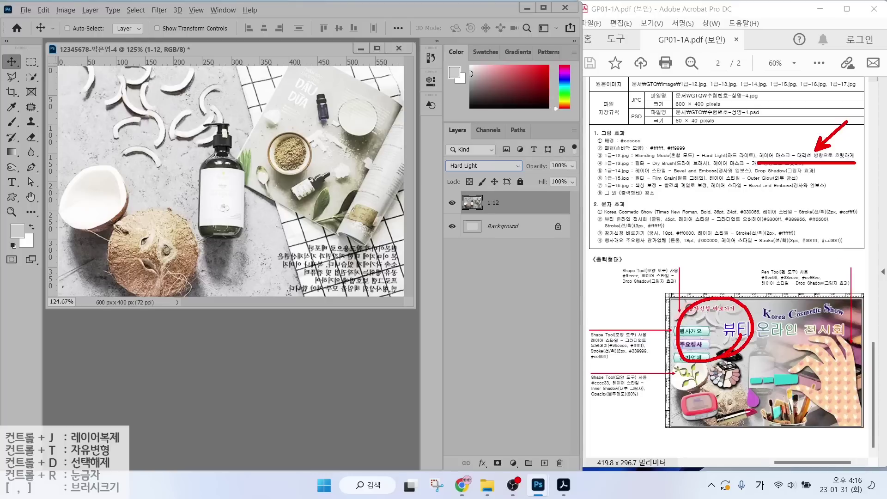
{"action": "left_click_drag", "start_coordinate": [845, 327], "coordinate": [805, 387]}
{"action": "left_click_drag", "start_coordinate": [812, 342], "coordinate": [853, 393]}
{"action": "mouse_move", "coordinate": [692, 367]}
{"action": "left_mouse_down"}
{"action": "mouse_move", "coordinate": [822, 360]}
{"action": "mouse_move", "coordinate": [797, 378]}
{"action": "left_mouse_up"}
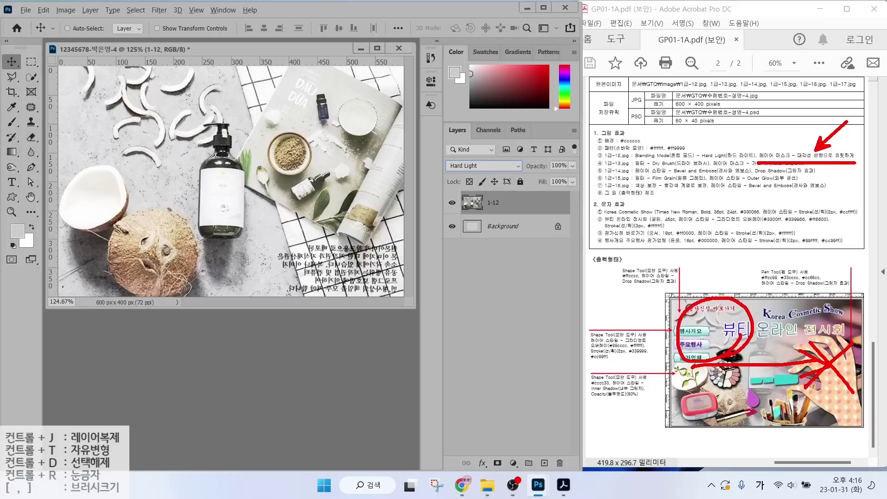
{"action": "left_click", "coordinate": [716, 314]}
{"action": "mouse_move", "coordinate": [716, 313]}
{"action": "left_mouse_down"}
{"action": "mouse_move", "coordinate": [839, 415]}
{"action": "mouse_move", "coordinate": [805, 409]}
{"action": "left_mouse_up"}
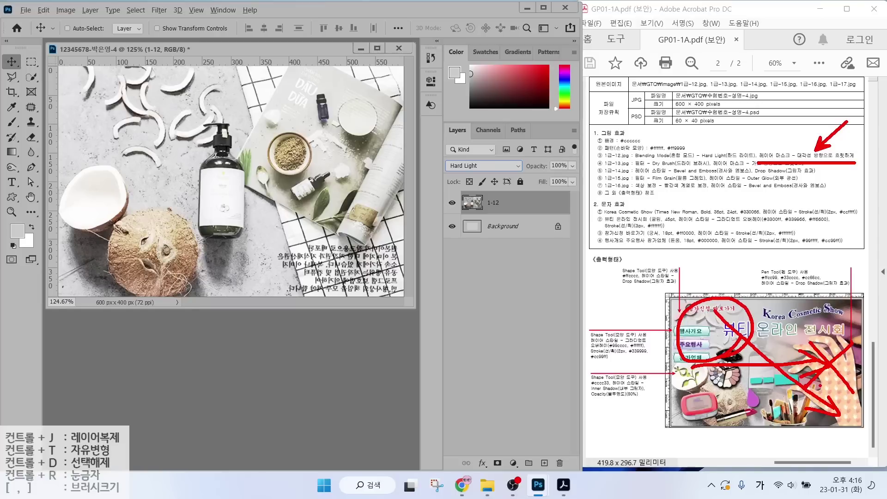
{"action": "key", "text": "Escape"}
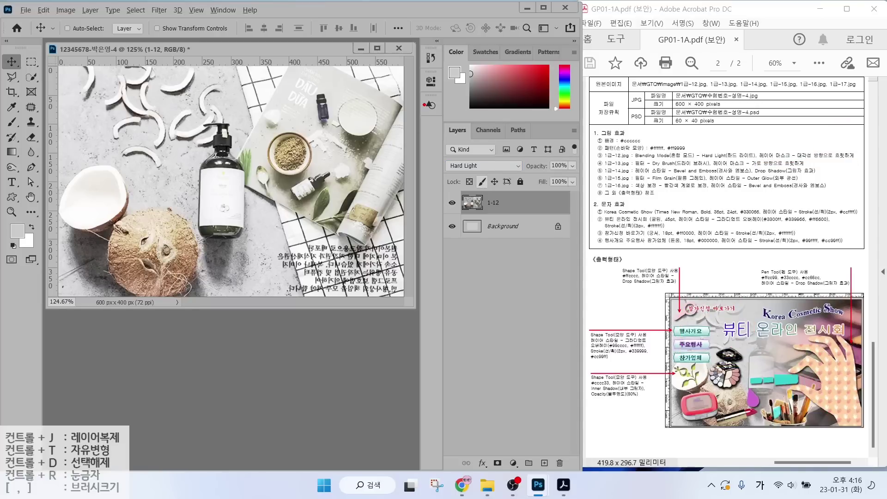
{"action": "mouse_move", "coordinate": [425, 105]}
{"action": "left_mouse_down"}
{"action": "mouse_move", "coordinate": [580, 484]}
{"action": "mouse_move", "coordinate": [597, 492]}
{"action": "left_mouse_up"}
{"action": "mouse_move", "coordinate": [487, 452]}
{"action": "left_mouse_down"}
{"action": "mouse_move", "coordinate": [511, 476]}
{"action": "mouse_move", "coordinate": [530, 433]}
{"action": "left_mouse_up"}
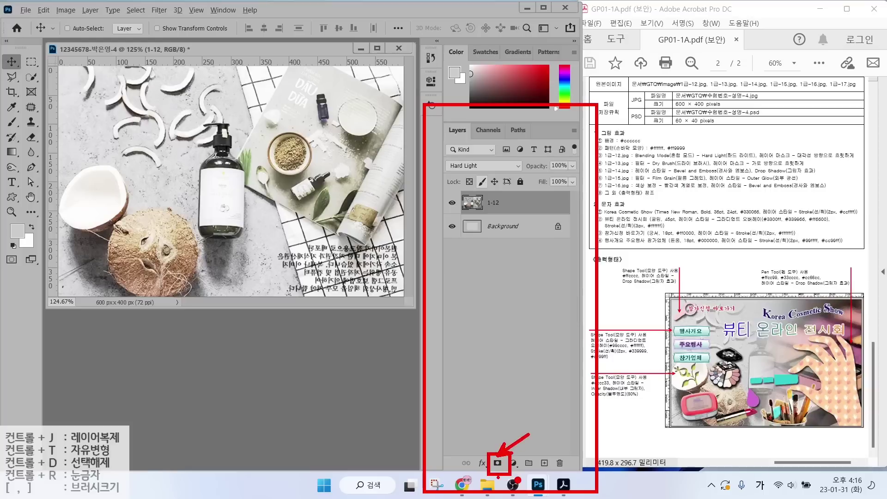
Add a layer mask to layer 1-12 and select the Gradient tool.
{"action": "key", "text": "Escape"}
{"action": "left_click", "coordinate": [498, 463]}
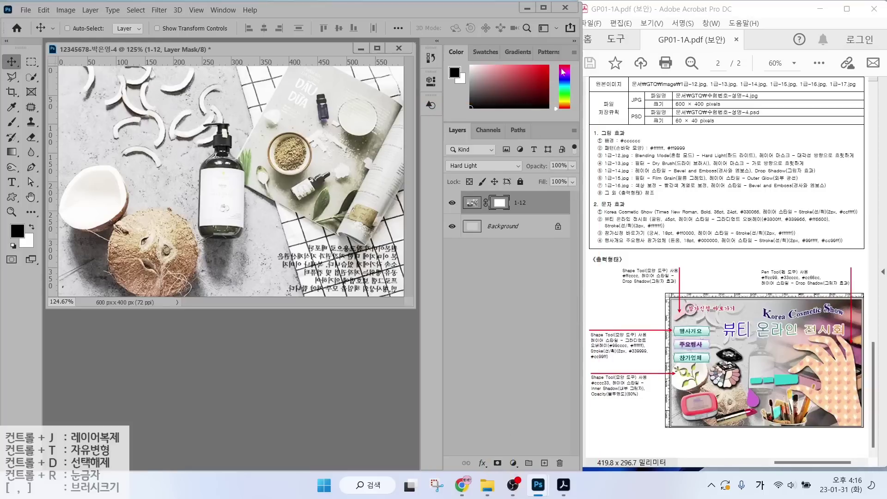
{"action": "left_click", "coordinate": [495, 195]}
{"action": "left_click", "coordinate": [12, 152]}
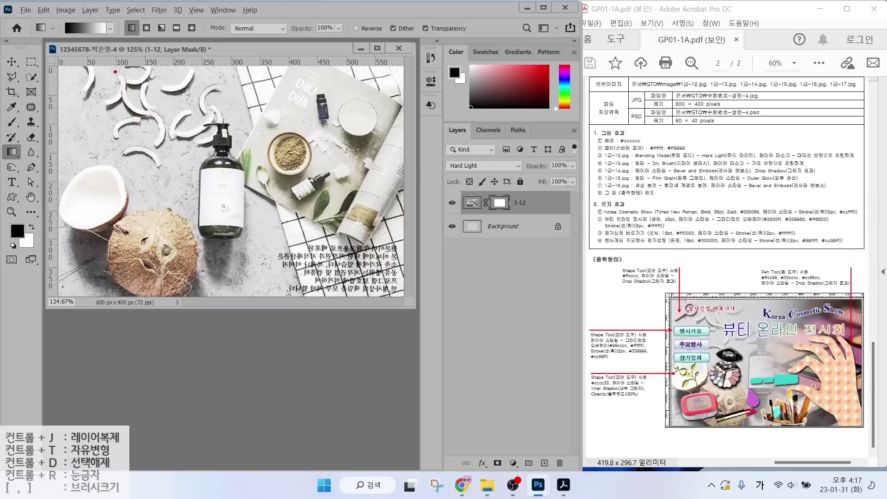
Drag a black-to-white gradient on the mask from lower right toward upper left.
{"action": "mouse_move", "coordinate": [173, 159]}
{"action": "left_mouse_down"}
{"action": "mouse_move", "coordinate": [113, 202]}
{"action": "mouse_move", "coordinate": [155, 98]}
{"action": "mouse_move", "coordinate": [148, 170]}
{"action": "left_mouse_up"}
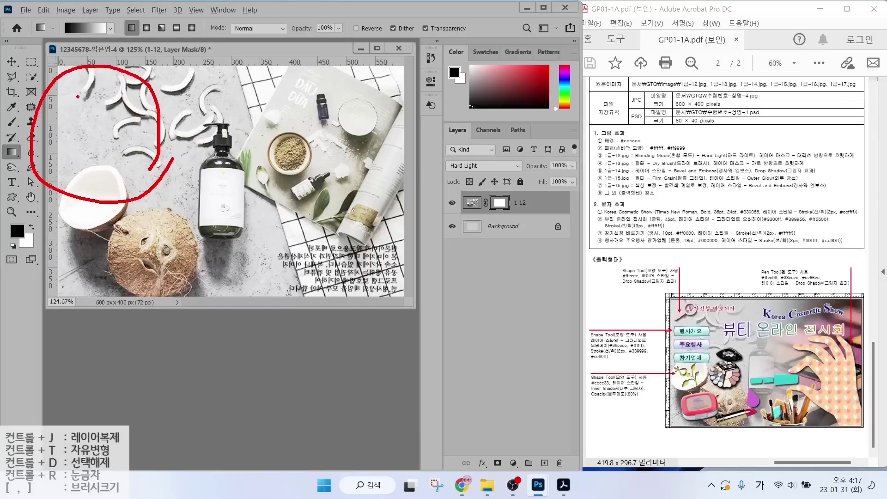
{"action": "left_click_drag", "start_coordinate": [73, 95], "coordinate": [121, 99]}
{"action": "mouse_move", "coordinate": [94, 73]}
{"action": "left_mouse_down"}
{"action": "mouse_move", "coordinate": [104, 118]}
{"action": "mouse_move", "coordinate": [73, 133]}
{"action": "mouse_move", "coordinate": [138, 131]}
{"action": "left_mouse_up"}
{"action": "mouse_move", "coordinate": [138, 103]}
{"action": "left_mouse_down"}
{"action": "mouse_move", "coordinate": [139, 161]}
{"action": "mouse_move", "coordinate": [152, 166]}
{"action": "left_mouse_up"}
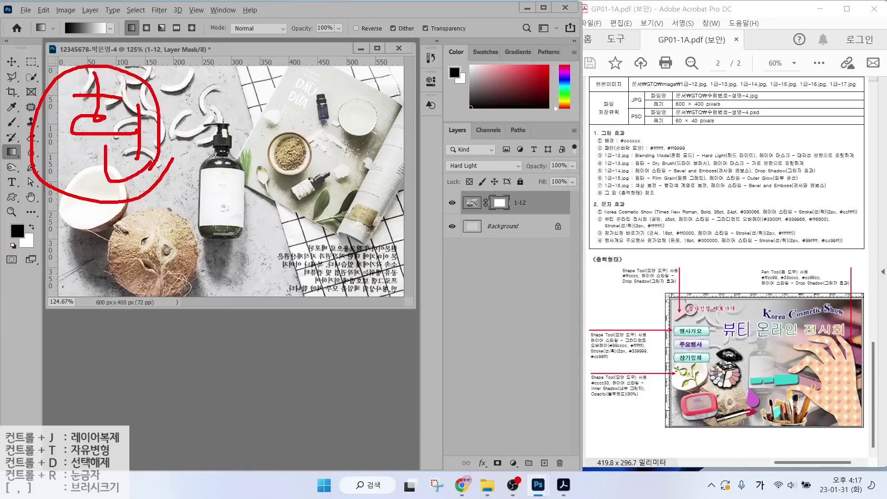
{"action": "left_click_drag", "start_coordinate": [395, 153], "coordinate": [291, 292]}
{"action": "left_click_drag", "start_coordinate": [296, 210], "coordinate": [380, 309]}
{"action": "mouse_move", "coordinate": [293, 179]}
{"action": "left_mouse_down"}
{"action": "mouse_move", "coordinate": [329, 180]}
{"action": "mouse_move", "coordinate": [323, 203]}
{"action": "mouse_move", "coordinate": [355, 184]}
{"action": "left_mouse_up"}
{"action": "mouse_move", "coordinate": [356, 174]}
{"action": "left_mouse_down"}
{"action": "mouse_move", "coordinate": [355, 208]}
{"action": "mouse_move", "coordinate": [328, 232]}
{"action": "mouse_move", "coordinate": [355, 230]}
{"action": "left_mouse_up"}
{"action": "mouse_move", "coordinate": [69, 9]}
{"action": "left_mouse_down"}
{"action": "mouse_move", "coordinate": [58, 49]}
{"action": "mouse_move", "coordinate": [73, 35]}
{"action": "left_mouse_up"}
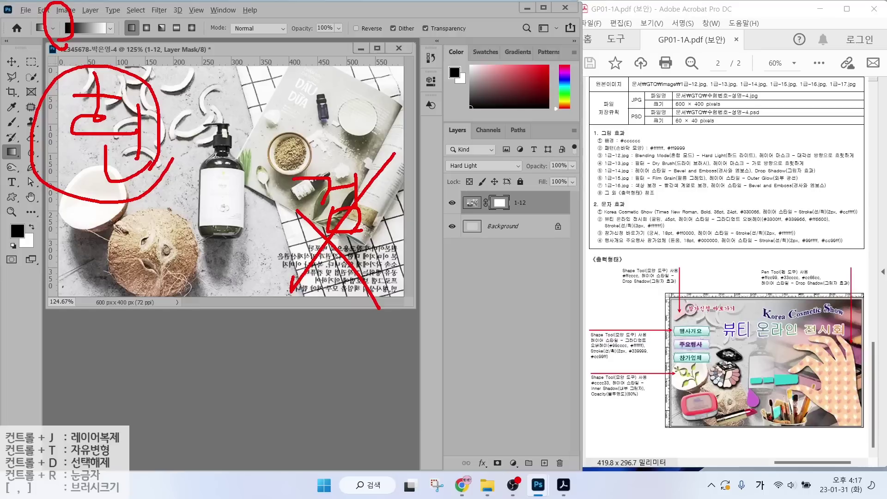
{"action": "mouse_move", "coordinate": [356, 243]}
{"action": "left_mouse_down"}
{"action": "mouse_move", "coordinate": [328, 223]}
{"action": "mouse_move", "coordinate": [360, 230]}
{"action": "mouse_move", "coordinate": [116, 123]}
{"action": "mouse_move", "coordinate": [160, 119]}
{"action": "mouse_move", "coordinate": [107, 122]}
{"action": "mouse_move", "coordinate": [137, 157]}
{"action": "left_mouse_up"}
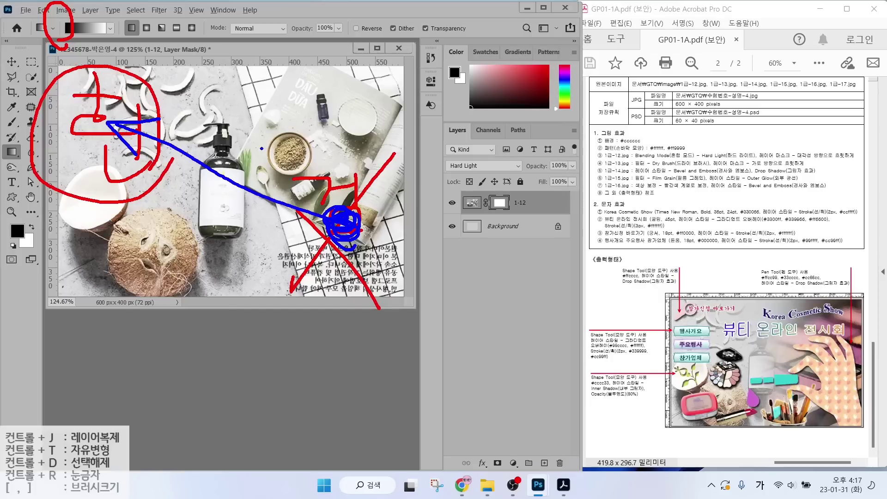
{"action": "key", "text": "Escape"}
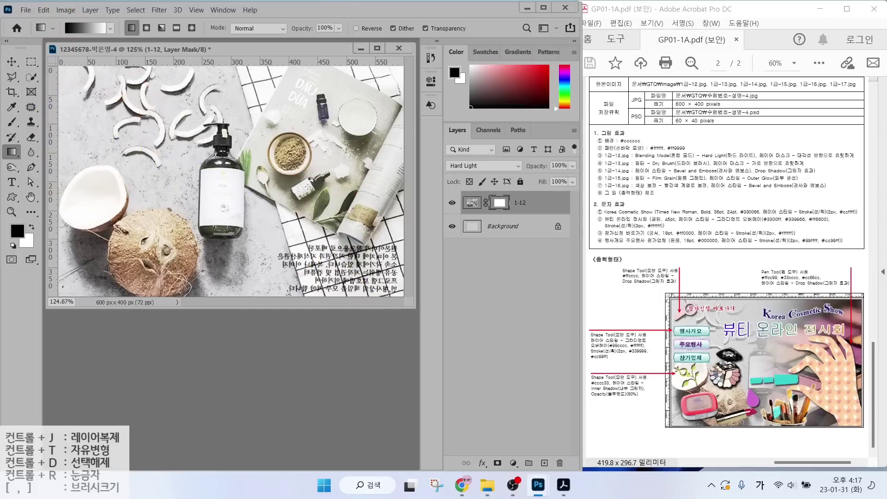
{"action": "left_click_drag", "start_coordinate": [334, 219], "coordinate": [147, 96]}
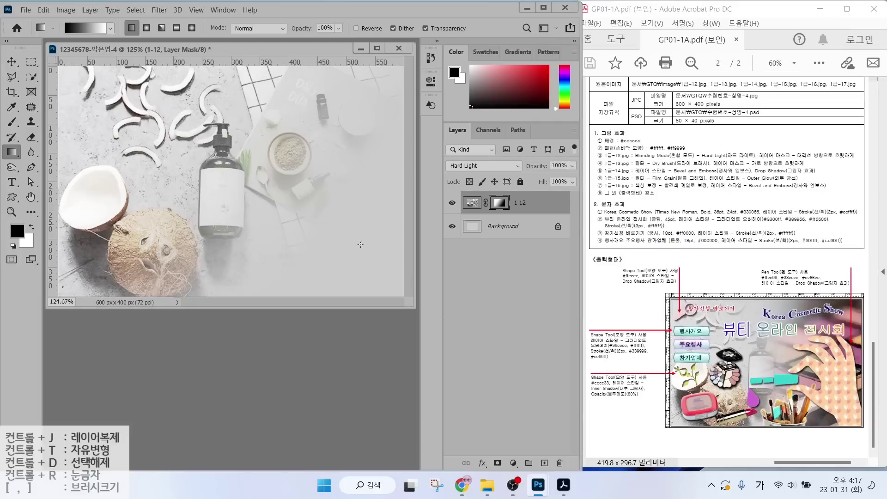
Open the eyeshadow palette image 1급-13.jpg.
{"action": "key", "text": "ctrl+o"}
{"action": "left_click", "coordinate": [294, 171]}
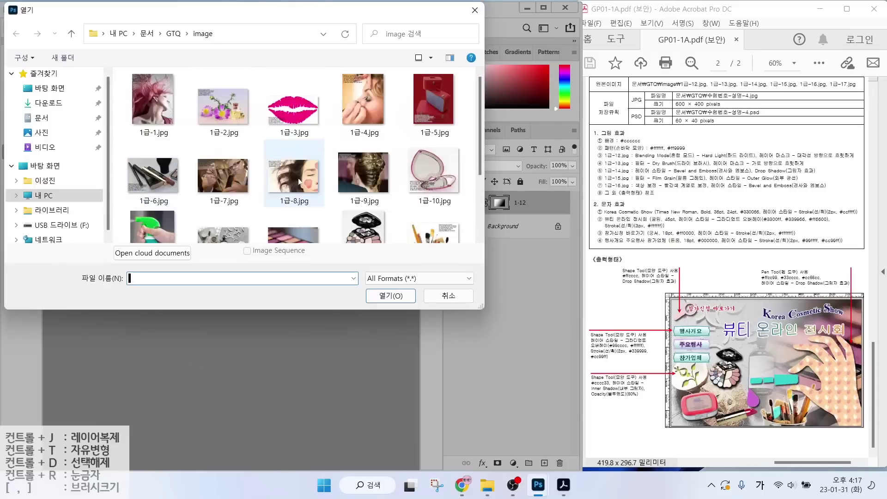
{"action": "scroll", "coordinate": [305, 185], "scroll_direction": "down", "scroll_amount": 1}
{"action": "left_click", "coordinate": [391, 296]}
Resize the palette image, move it into the poster to cover the canvas, and close the original unsaved.
{"action": "left_click", "coordinate": [66, 10]}
{"action": "left_click", "coordinate": [85, 96]}
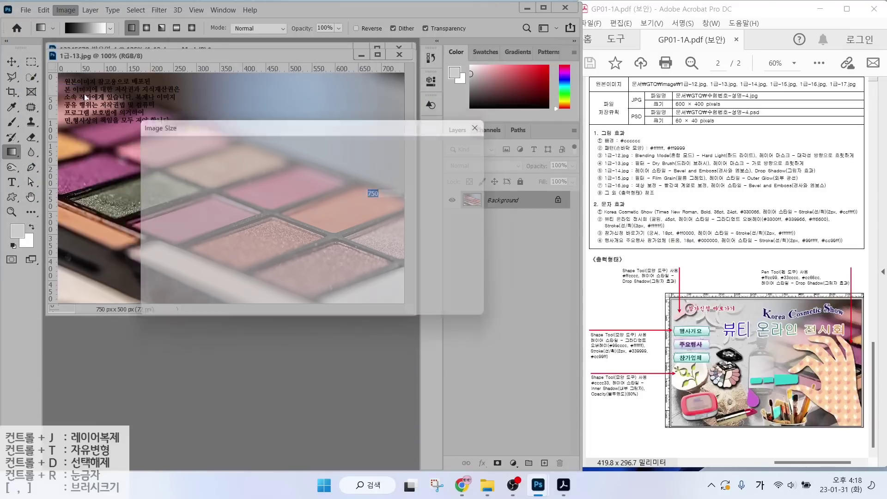
{"action": "key", "text": "Return"}
{"action": "left_click_drag", "start_coordinate": [130, 58], "coordinate": [152, 103]}
{"action": "key", "text": "v"}
{"action": "left_click_drag", "start_coordinate": [216, 172], "coordinate": [208, 85]}
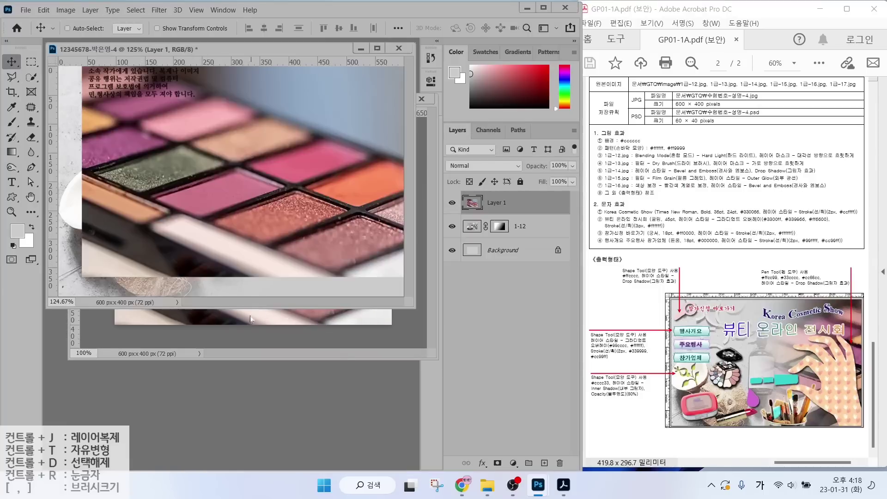
{"action": "left_click", "coordinate": [421, 99]}
{"action": "key", "text": "n"}
{"action": "left_click_drag", "start_coordinate": [330, 160], "coordinate": [307, 178]}
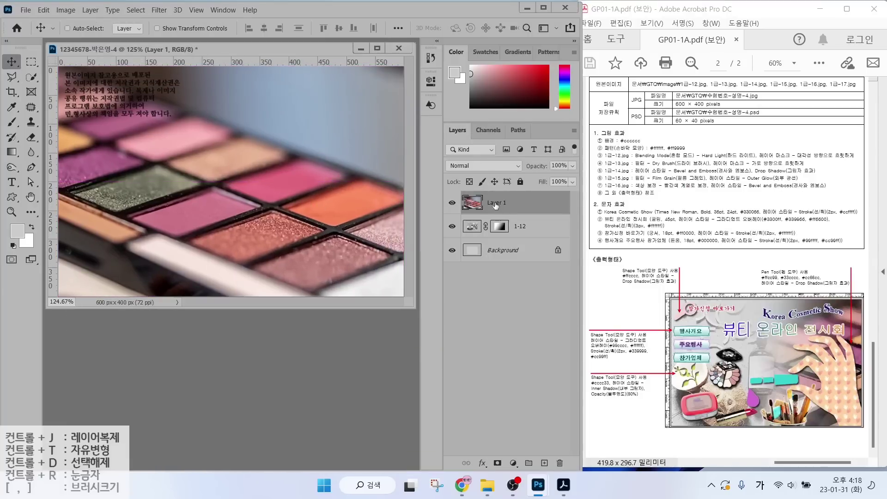
Rename the new layer 1-13 and flip it horizontally.
{"action": "double_click", "coordinate": [504, 203]}
{"action": "type", "text": "1-13"}
{"action": "key", "text": "Return"}
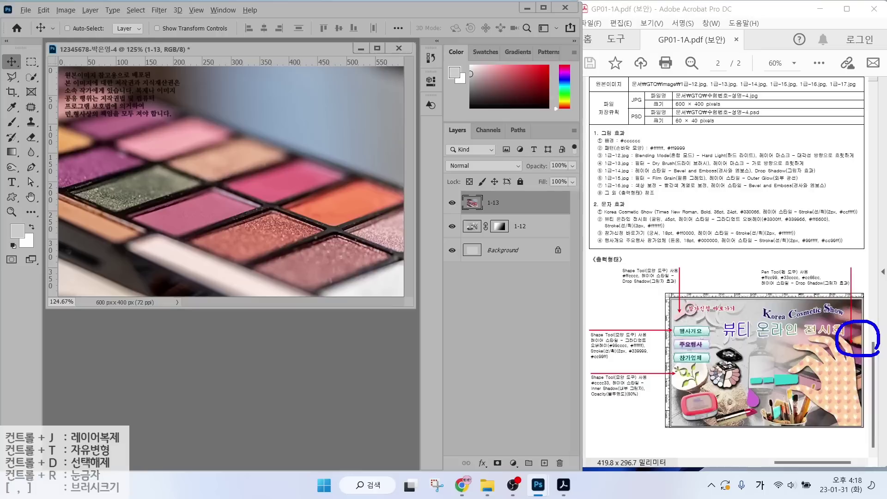
{"action": "left_click_drag", "start_coordinate": [97, 160], "coordinate": [95, 140]}
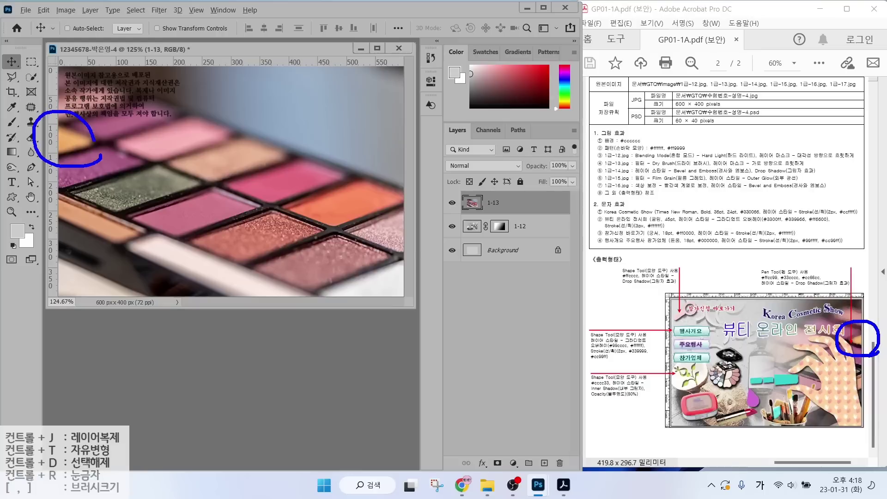
{"action": "key", "text": "Escape"}
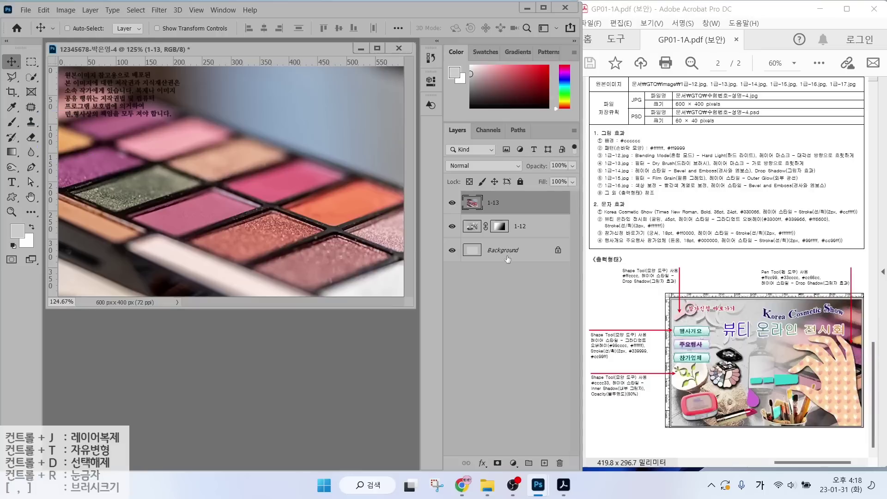
{"action": "key", "text": "ctrl+t"}
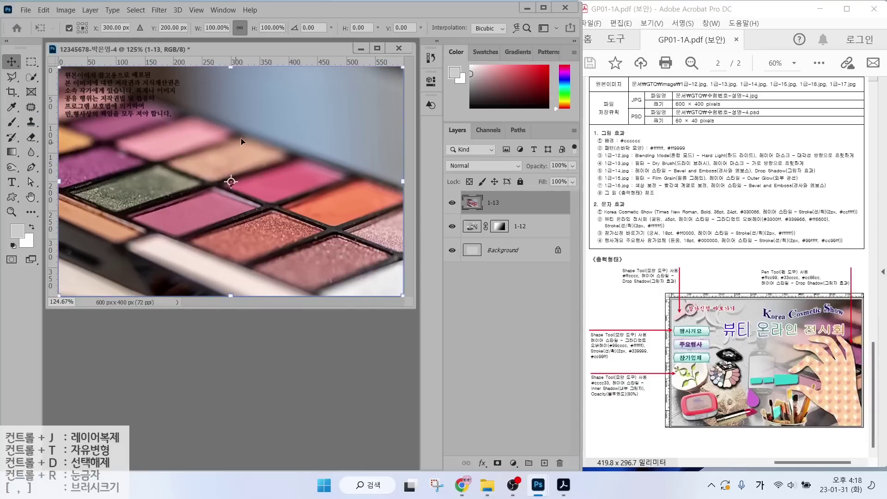
{"action": "right_click", "coordinate": [241, 141]}
{"action": "left_click", "coordinate": [268, 334]}
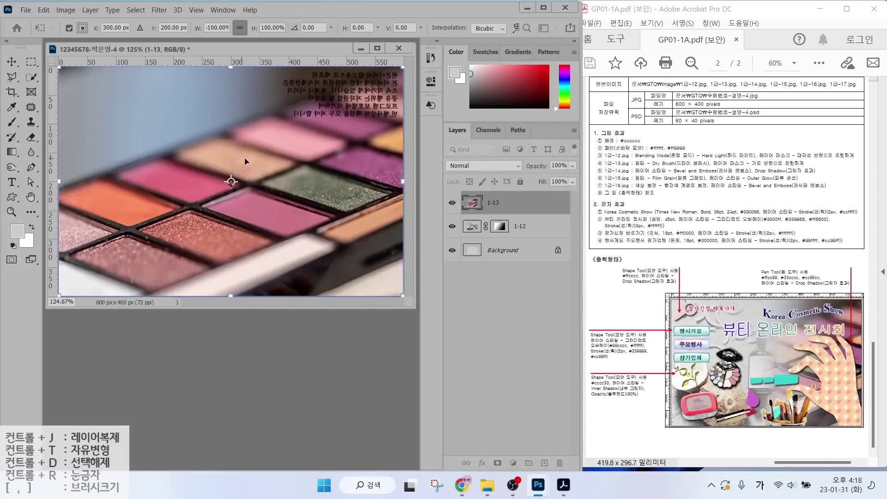
{"action": "key", "text": "Return"}
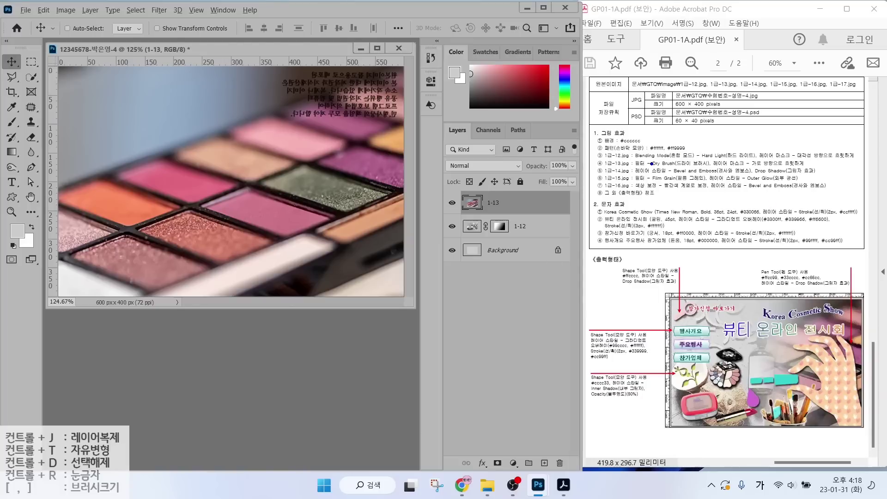
{"action": "left_click_drag", "start_coordinate": [629, 165], "coordinate": [722, 166]}
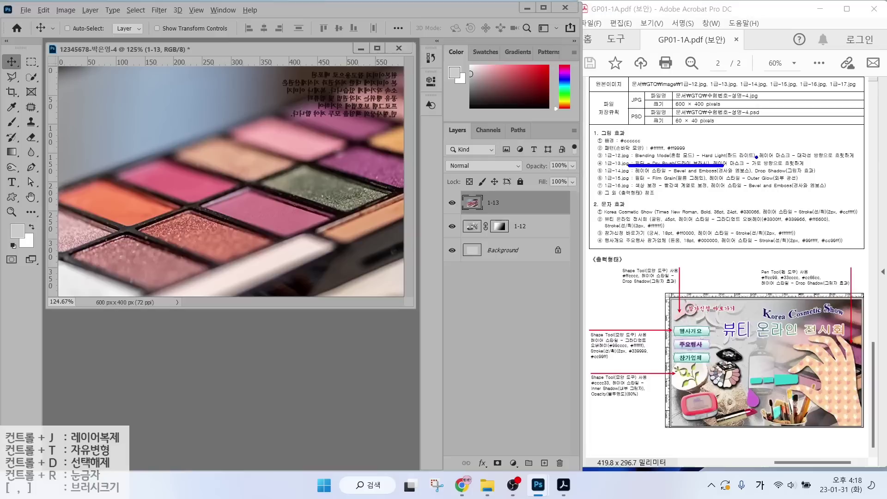
{"action": "key", "text": "Escape"}
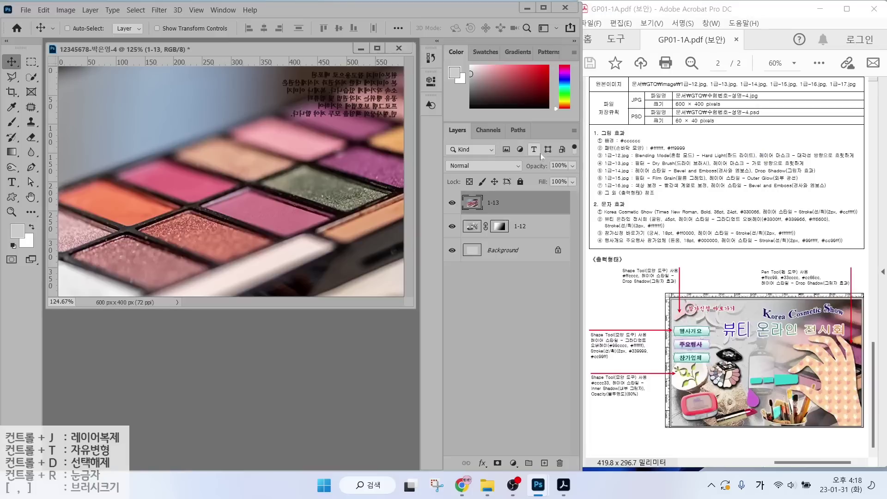
Apply the Artistic > Film Grain filter to layer 1-13 and add a white layer mask.
{"action": "left_click", "coordinate": [159, 9]}
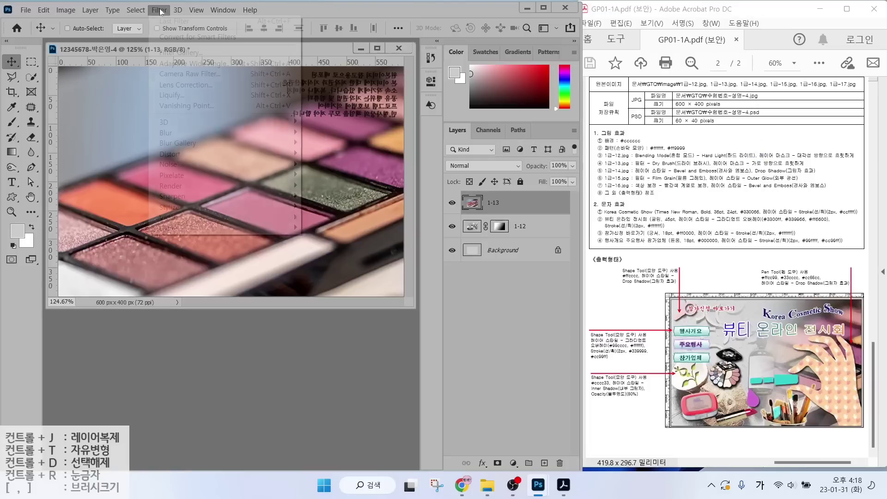
{"action": "left_click", "coordinate": [165, 52]}
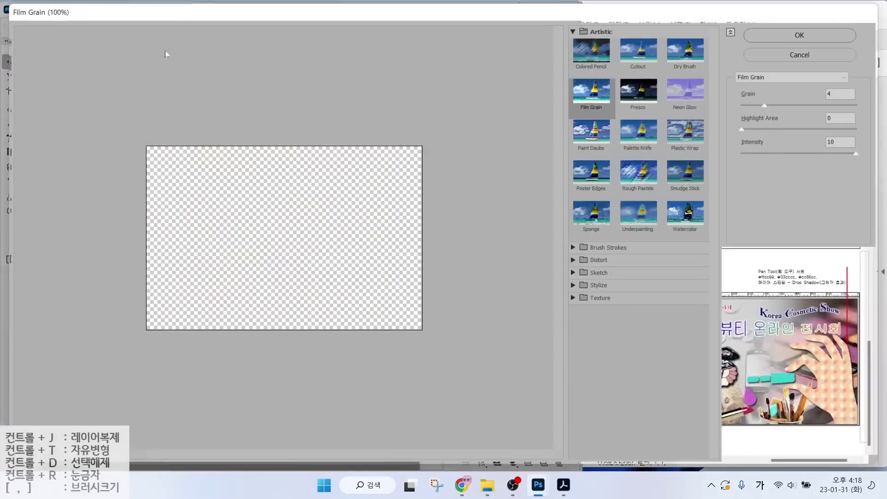
{"action": "left_click", "coordinate": [602, 30]}
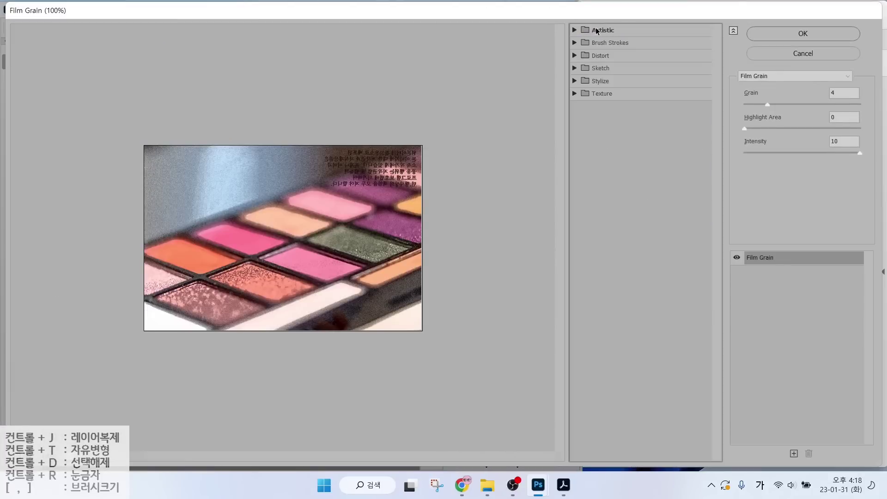
{"action": "left_click", "coordinate": [597, 30]}
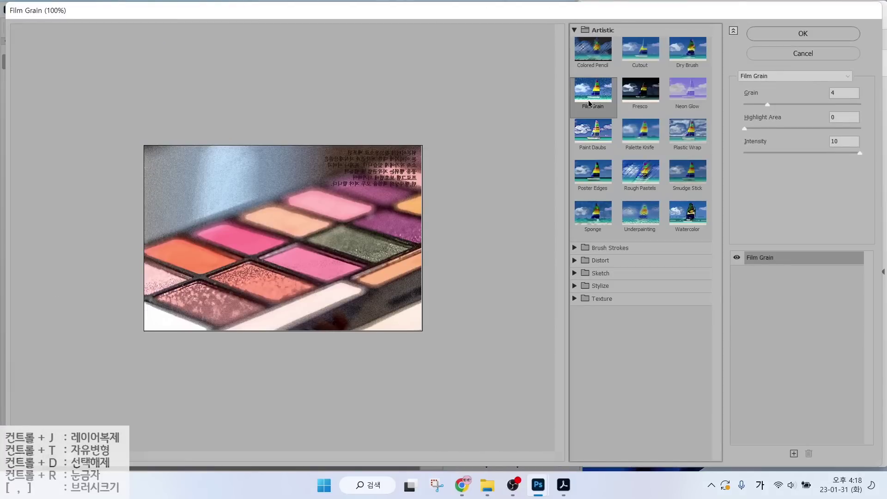
{"action": "left_click", "coordinate": [810, 34]}
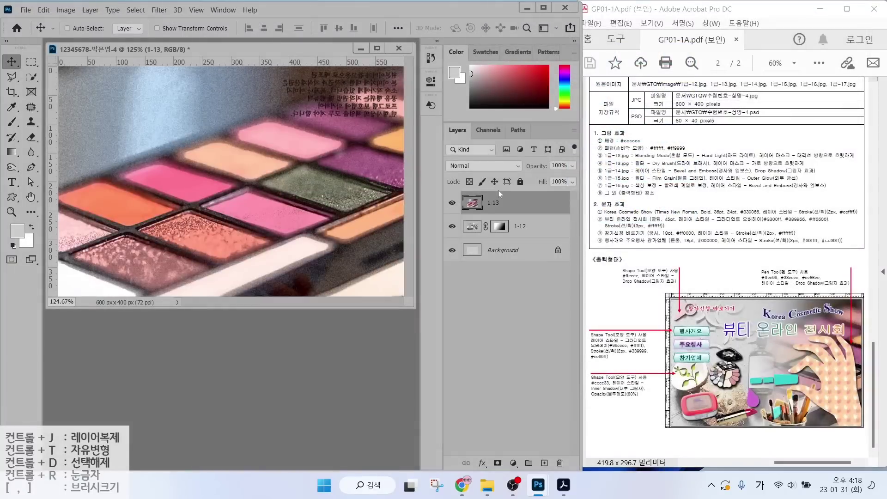
{"action": "left_click", "coordinate": [498, 463]}
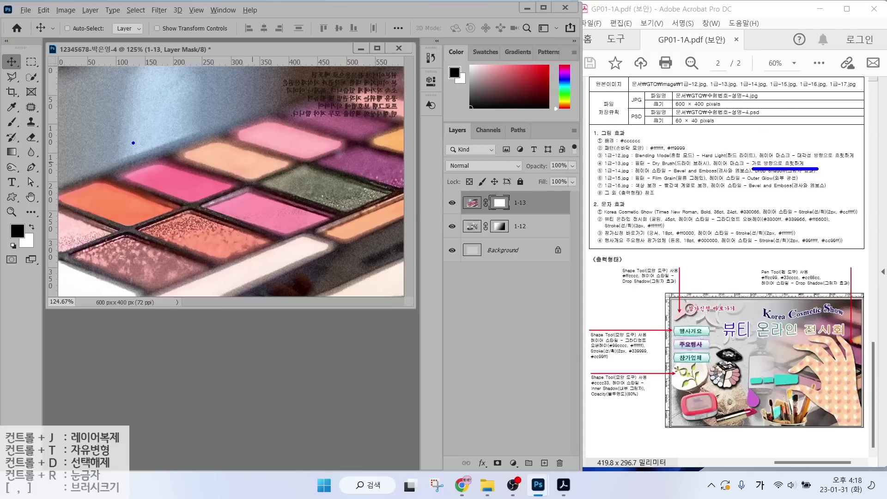
Draw a left-to-right gradient on layer 1-13's mask to reveal the coconut, then open 1급-14.jpg.
{"action": "left_click_drag", "start_coordinate": [151, 142], "coordinate": [373, 142]}
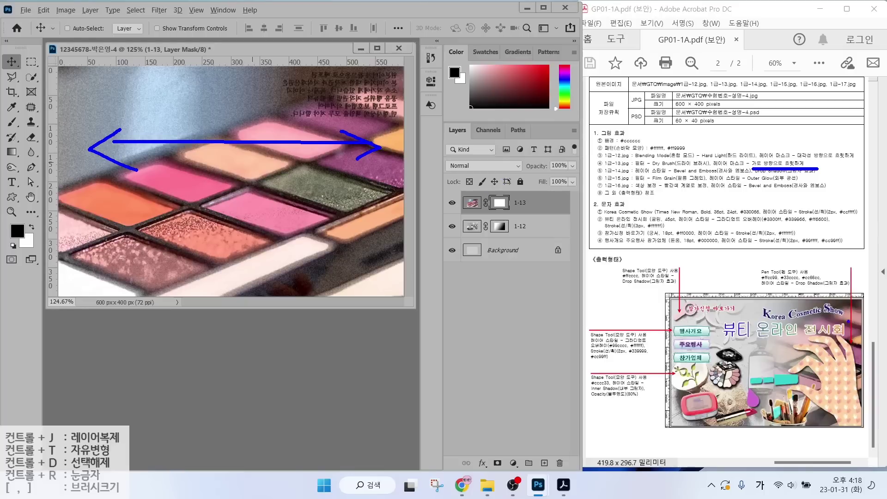
{"action": "mouse_move", "coordinate": [851, 379]}
{"action": "left_mouse_down"}
{"action": "mouse_move", "coordinate": [800, 302]}
{"action": "mouse_move", "coordinate": [861, 297]}
{"action": "left_mouse_up"}
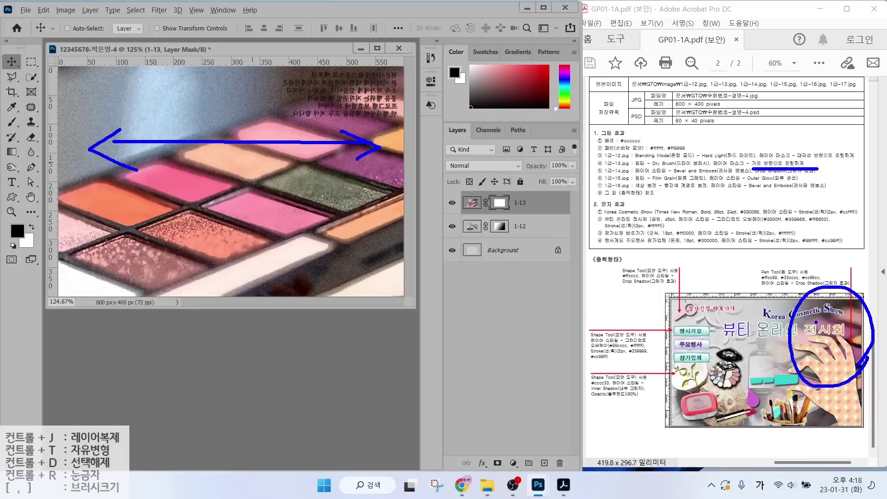
{"action": "mouse_move", "coordinate": [405, 200]}
{"action": "left_mouse_down"}
{"action": "mouse_move", "coordinate": [332, 103]}
{"action": "mouse_move", "coordinate": [395, 200]}
{"action": "left_mouse_up"}
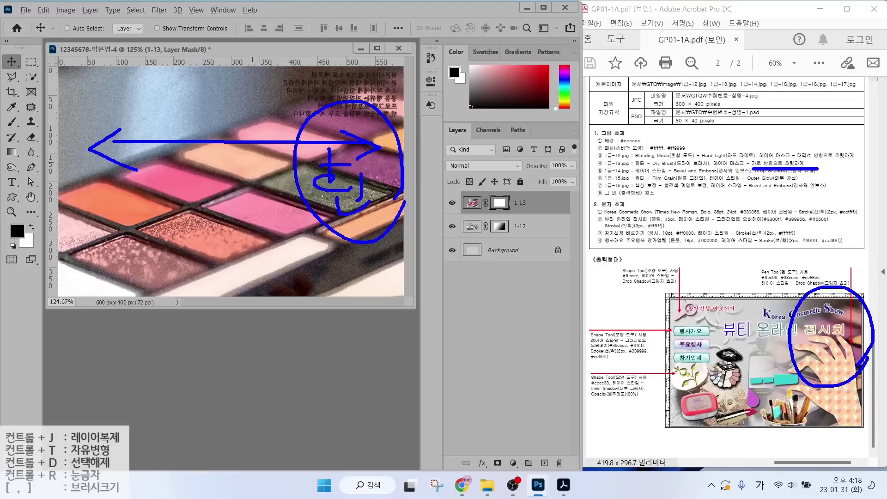
{"action": "left_click_drag", "start_coordinate": [135, 170], "coordinate": [80, 227]}
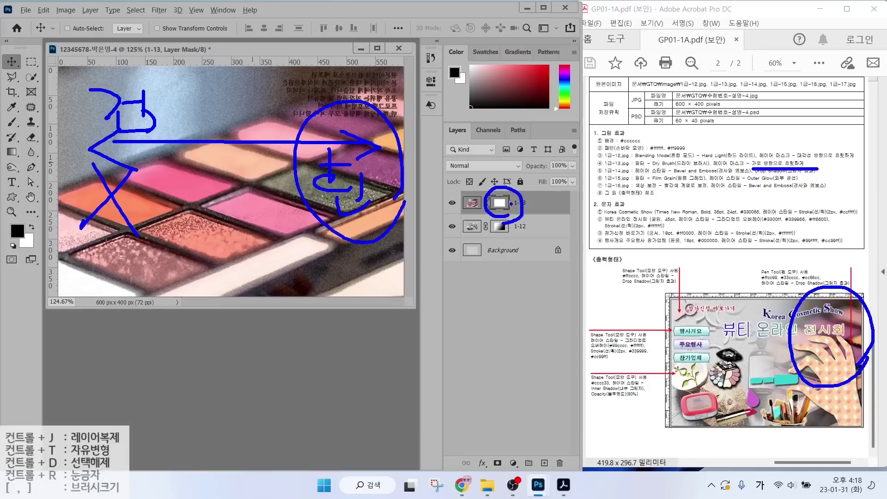
{"action": "key", "text": "Escape"}
{"action": "left_click", "coordinate": [12, 153]}
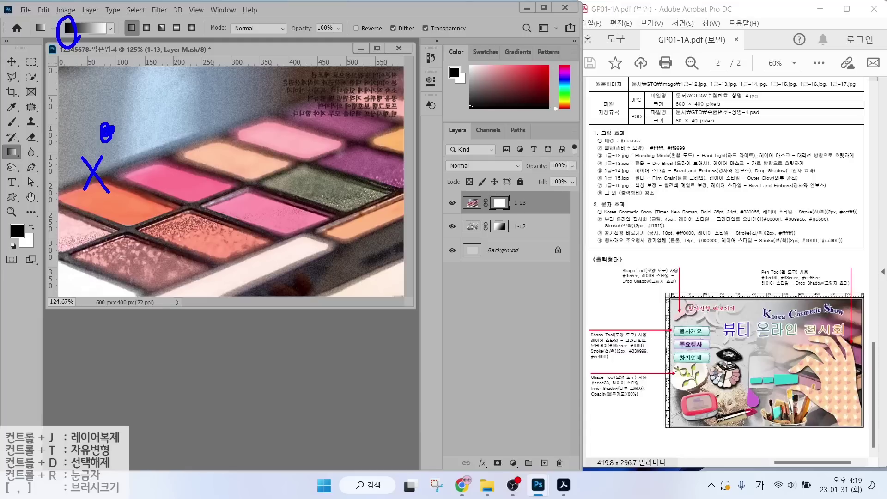
{"action": "left_click_drag", "start_coordinate": [112, 132], "coordinate": [349, 133]}
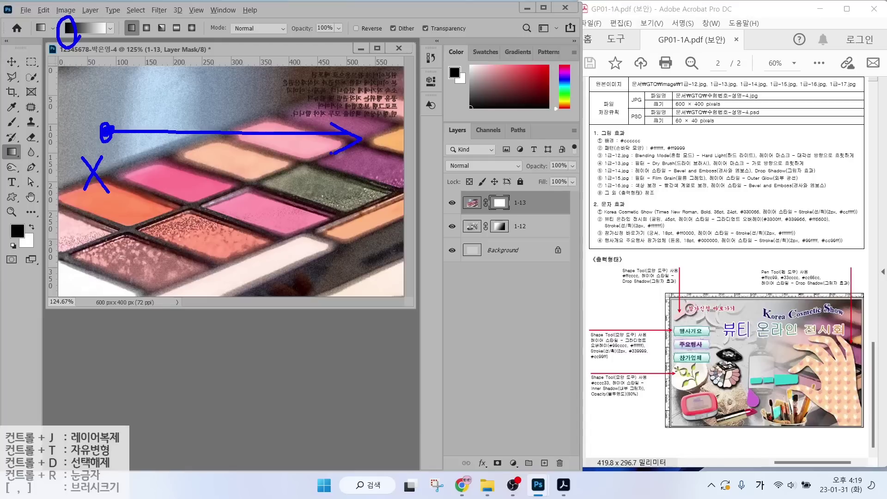
{"action": "key", "text": "Escape"}
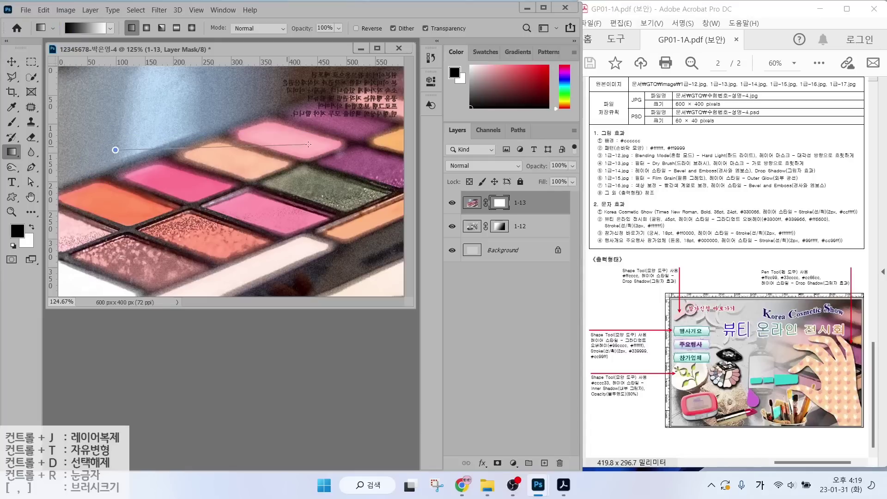
{"action": "left_click_drag", "start_coordinate": [309, 145], "coordinate": [358, 147]}
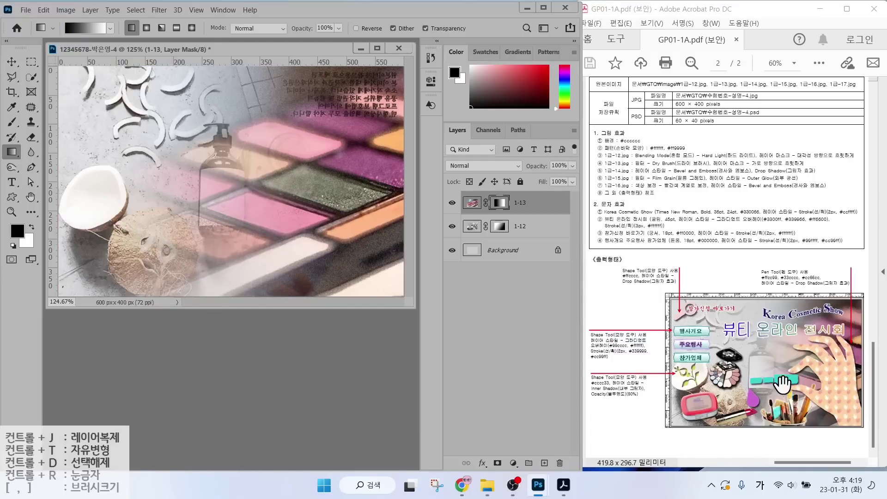
{"action": "double_click", "coordinate": [247, 370]}
Open 1급-14.jpg and select the palette with the Object Selection tool.
{"action": "scroll", "coordinate": [368, 178], "scroll_direction": "down", "scroll_amount": 2}
{"action": "left_click", "coordinate": [370, 204]}
{"action": "left_click", "coordinate": [389, 296]}
{"action": "right_click", "coordinate": [32, 77]}
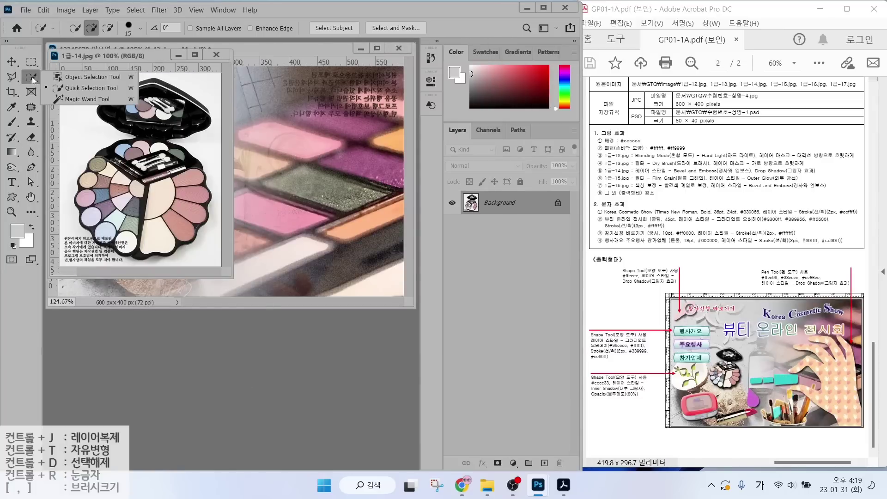
{"action": "left_click", "coordinate": [90, 77]}
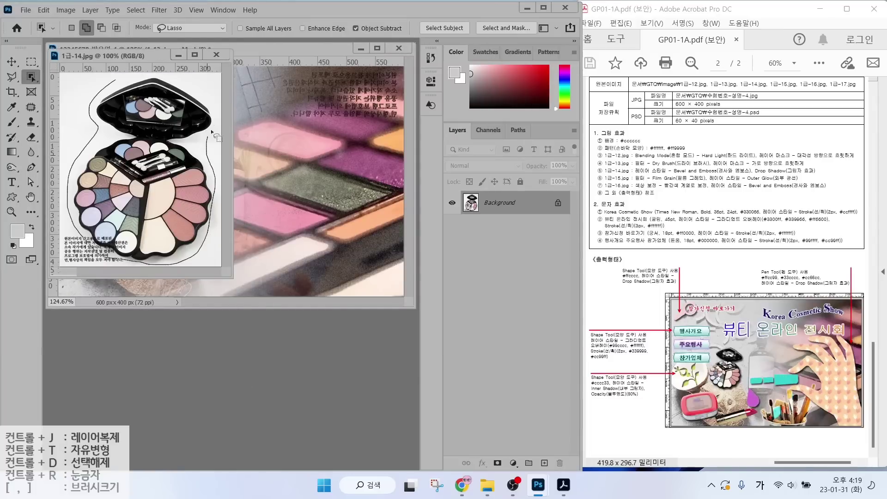
{"action": "right_click", "coordinate": [32, 75]}
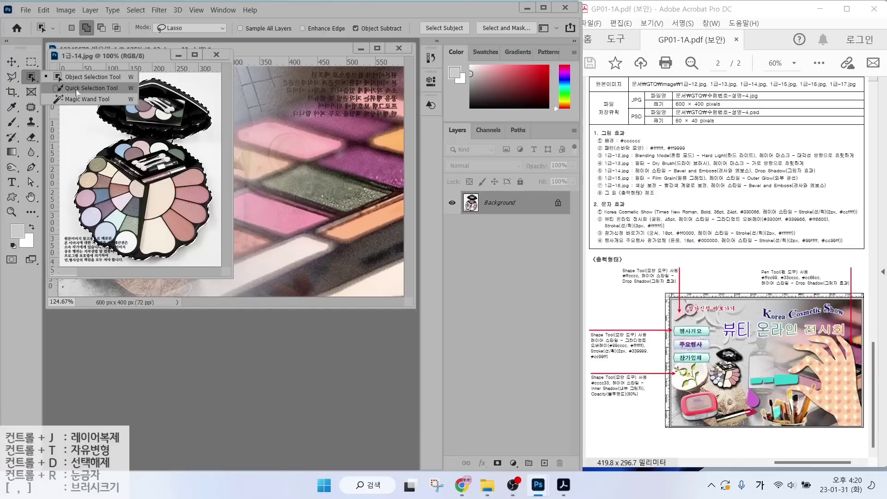
{"action": "left_click", "coordinate": [77, 98]}
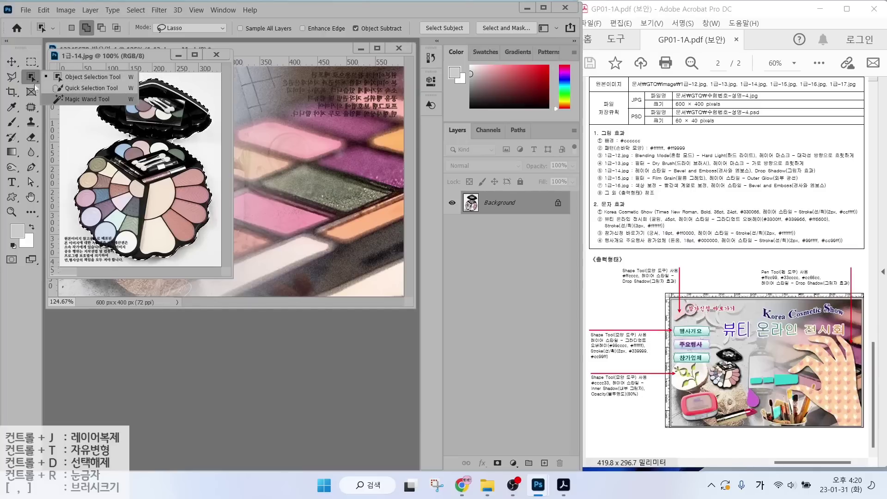
{"action": "left_click", "coordinate": [10, 76]}
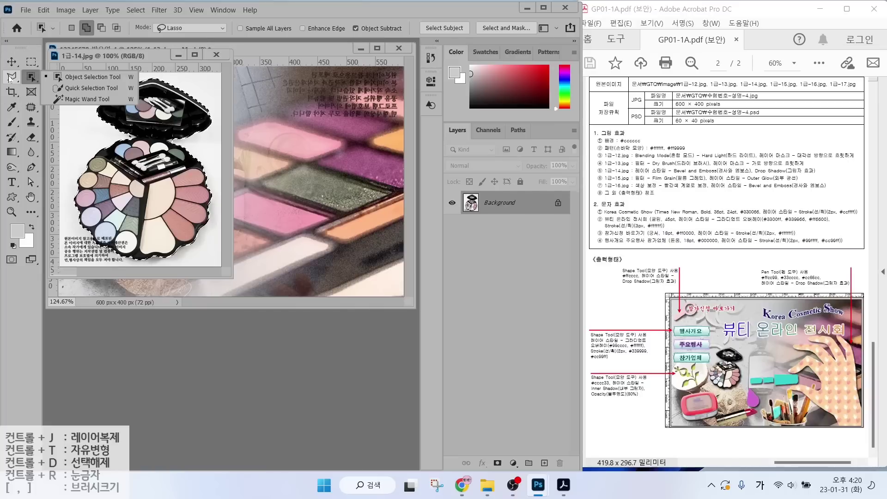
Move the palette into the poster, scaled to about 30.57% and placed left of centre.
{"action": "left_click", "coordinate": [11, 62]}
{"action": "left_click", "coordinate": [280, 194]}
{"action": "left_click_drag", "start_coordinate": [280, 194], "coordinate": [280, 195]}
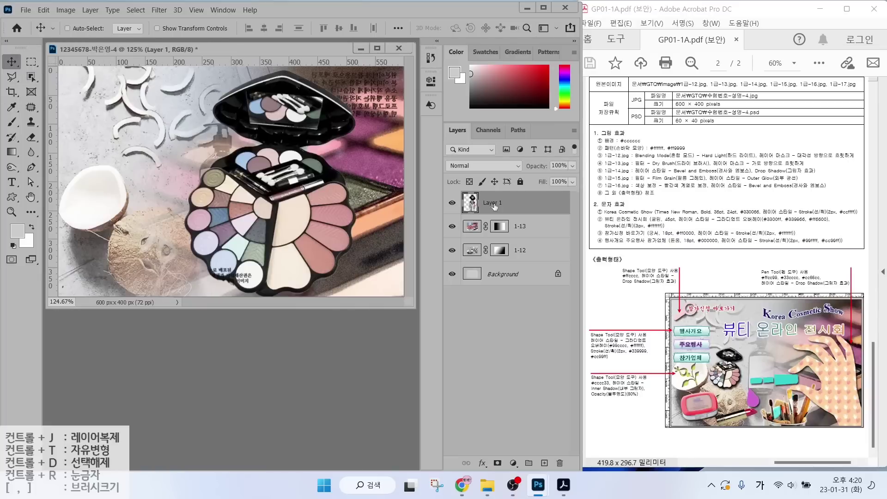
{"action": "key", "text": "ctrl+t"}
{"action": "left_click_drag", "start_coordinate": [184, 70], "coordinate": [299, 229]}
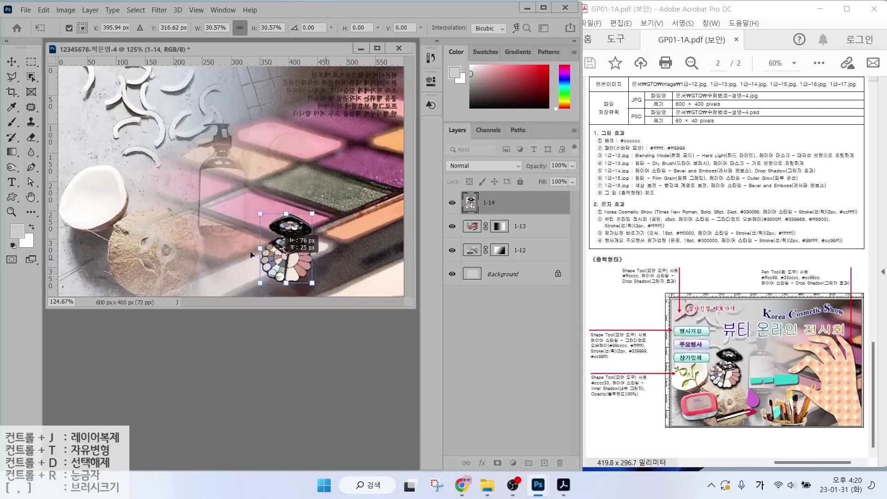
{"action": "left_click_drag", "start_coordinate": [329, 258], "coordinate": [157, 185]}
{"action": "key", "text": "Return"}
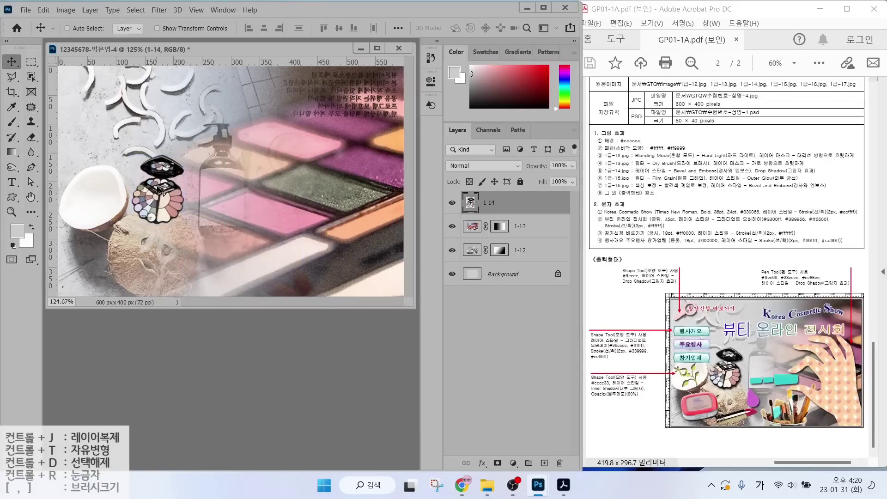
Give layer 1-14 Bevel & Emboss and Drop Shadow effects.
{"action": "left_click", "coordinate": [483, 464]}
{"action": "left_click", "coordinate": [507, 370]}
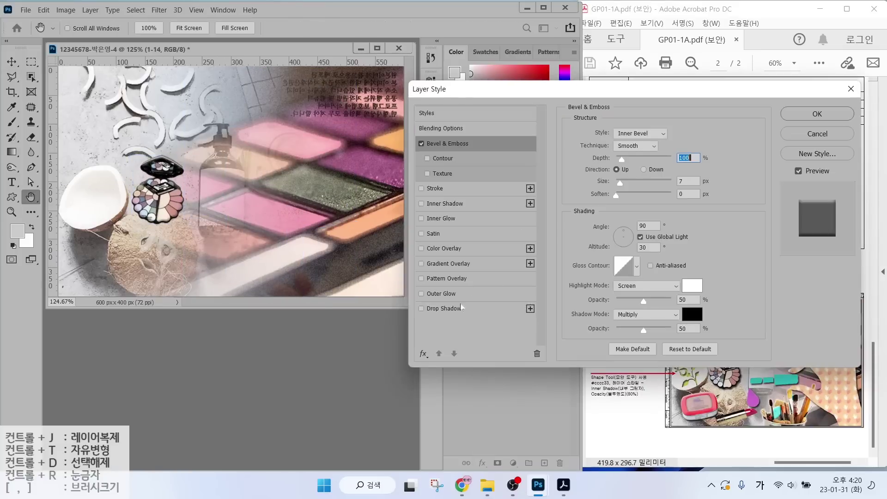
{"action": "left_click", "coordinate": [457, 309]}
{"action": "left_click", "coordinate": [812, 114]}
Open the brushes image 1급-15.jpg.
{"action": "key", "text": "ctrl+o"}
{"action": "left_click", "coordinate": [430, 139]}
{"action": "left_click", "coordinate": [374, 299]}
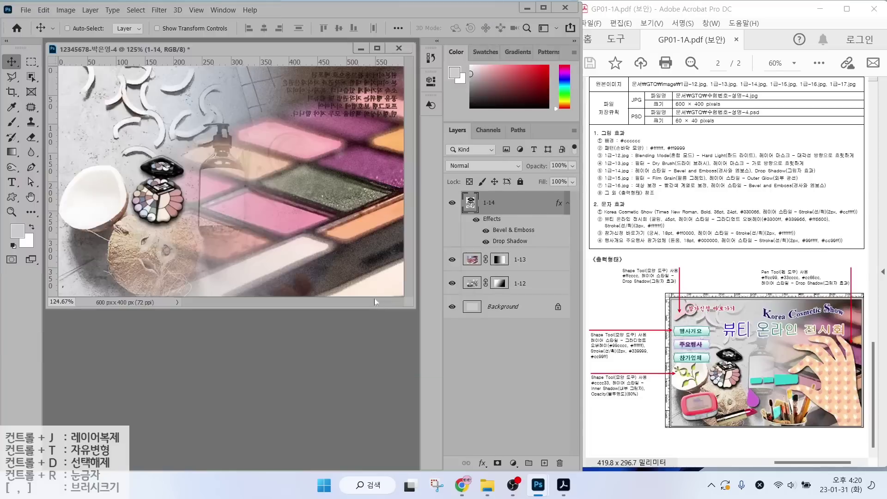
Select the brushes by Magic Wand-clicking the white background and inverting the selection.
{"action": "right_click", "coordinate": [31, 77]}
{"action": "left_click", "coordinate": [69, 99]}
{"action": "left_click", "coordinate": [139, 92]}
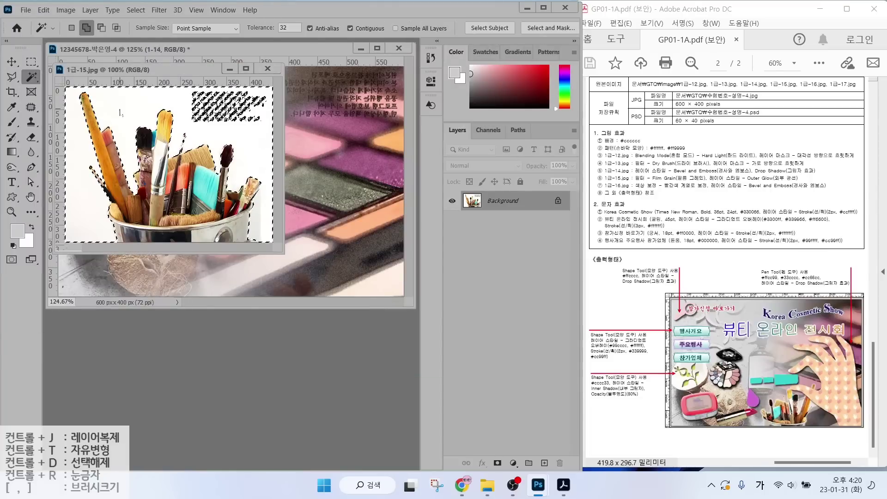
{"action": "left_click", "coordinate": [136, 9]}
{"action": "left_click", "coordinate": [148, 53]}
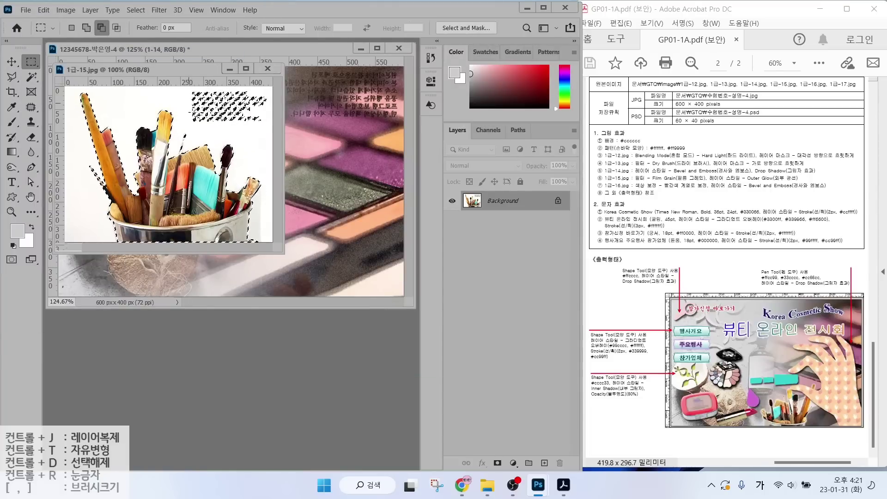
Move the brushes into the poster, close the source image, and name the layer 1-15.
{"action": "key", "text": "m"}
{"action": "key", "text": "v"}
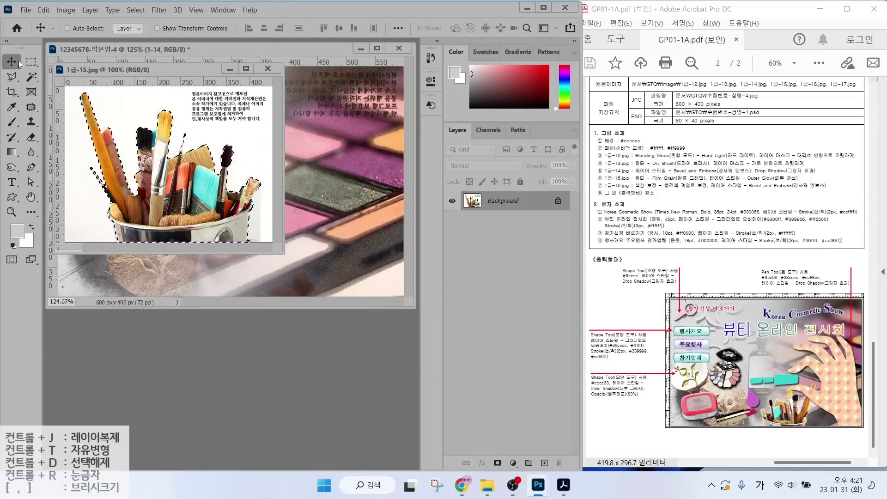
{"action": "left_click_drag", "start_coordinate": [138, 69], "coordinate": [187, 198]}
{"action": "left_click_drag", "start_coordinate": [240, 287], "coordinate": [304, 303]}
{"action": "key", "text": "ctrl+w"}
{"action": "double_click", "coordinate": [496, 203]}
{"action": "type", "text": "1-15"}
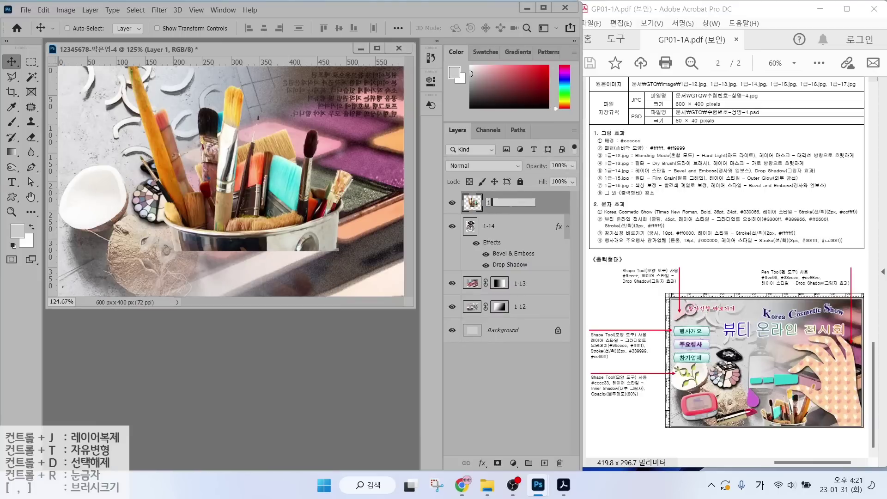
{"action": "key", "text": "Return"}
Scale the brushes to about 42% and place them lower middle.
{"action": "key", "text": "ctrl+t"}
{"action": "mouse_move", "coordinate": [353, 68]}
{"action": "left_mouse_down"}
{"action": "mouse_move", "coordinate": [203, 217]}
{"action": "mouse_move", "coordinate": [287, 259]}
{"action": "mouse_move", "coordinate": [318, 251]}
{"action": "mouse_move", "coordinate": [314, 280]}
{"action": "mouse_move", "coordinate": [343, 279]}
{"action": "mouse_move", "coordinate": [298, 280]}
{"action": "left_mouse_up"}
{"action": "left_click_drag", "start_coordinate": [326, 225], "coordinate": [327, 224]}
{"action": "left_click_drag", "start_coordinate": [266, 277], "coordinate": [247, 281]}
{"action": "key", "text": "Return"}
Give layer 1-15 an Outer Glow effect and the Film Grain filter.
{"action": "left_click", "coordinate": [483, 463]}
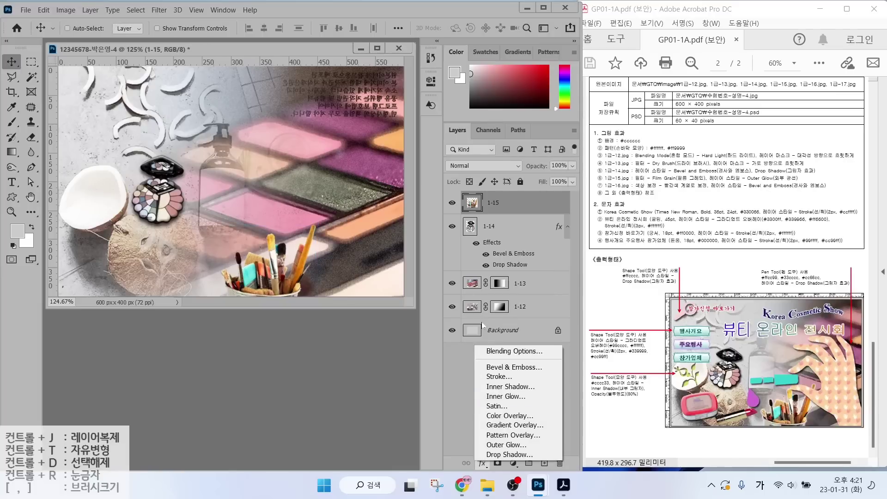
{"action": "left_click", "coordinate": [506, 445]}
{"action": "key", "text": "Return"}
{"action": "left_click", "coordinate": [159, 10]}
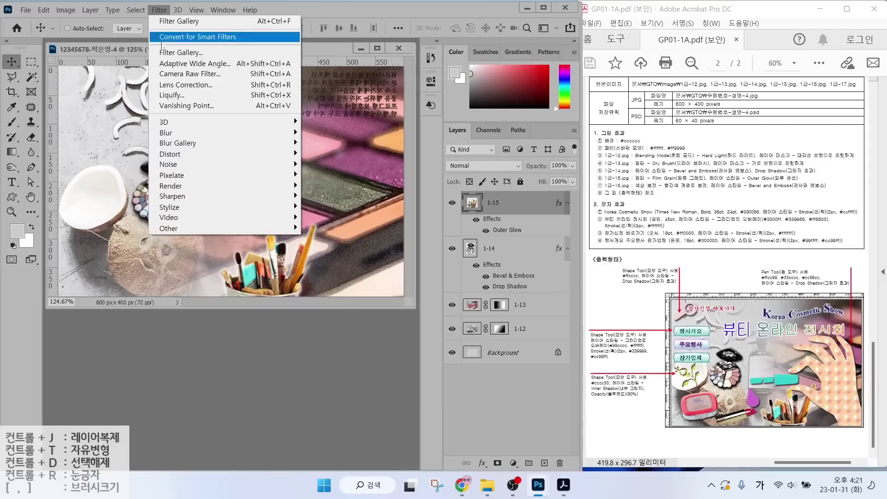
{"action": "left_click", "coordinate": [163, 53]}
{"action": "left_click", "coordinate": [782, 32]}
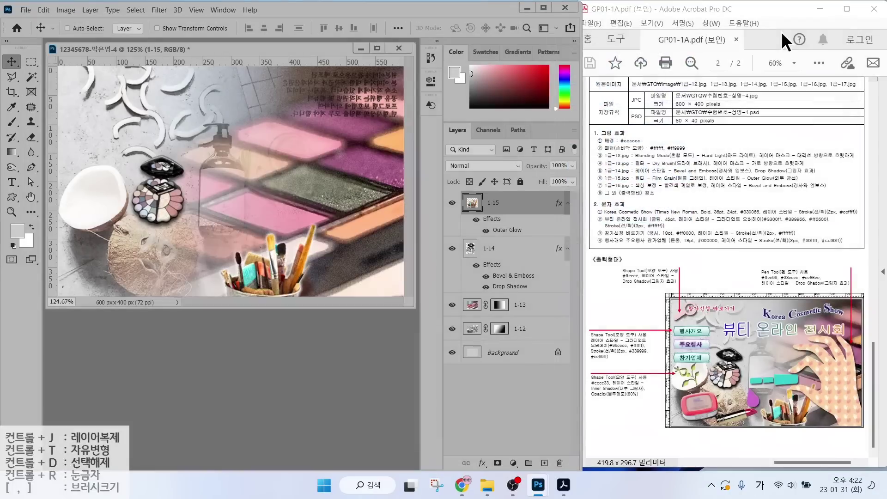
Open 1급-16.jpg and select the purple compact with Quick Selection and Polygonal Lasso.
{"action": "key", "text": "ctrl+o"}
{"action": "scroll", "coordinate": [259, 157], "scroll_direction": "down", "scroll_amount": 2}
{"action": "left_click", "coordinate": [148, 199]}
{"action": "key", "text": "Return"}
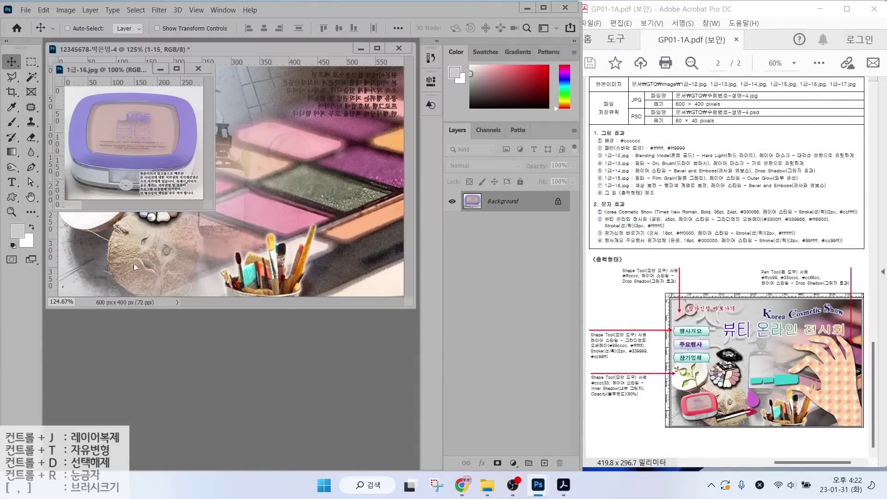
{"action": "key", "text": "w"}
{"action": "mouse_move", "coordinate": [86, 113]}
{"action": "left_mouse_down"}
{"action": "mouse_move", "coordinate": [176, 148]}
{"action": "mouse_move", "coordinate": [83, 160]}
{"action": "mouse_move", "coordinate": [129, 183]}
{"action": "left_mouse_up"}
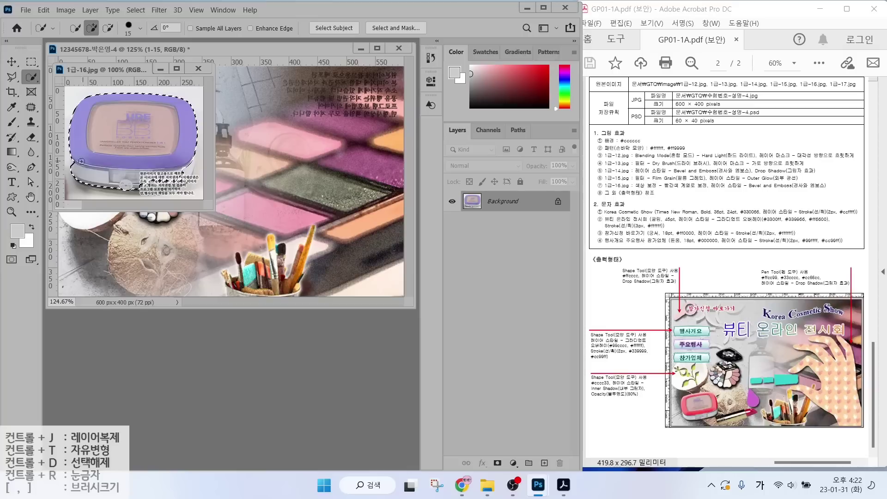
{"action": "key", "text": "l"}
{"action": "left_click", "coordinate": [95, 131]}
{"action": "left_click", "coordinate": [72, 160]}
{"action": "left_click", "coordinate": [73, 171]}
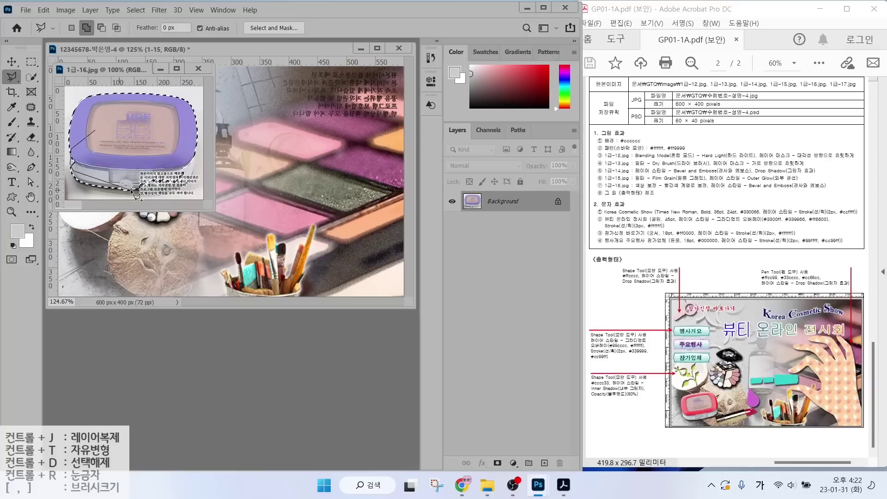
{"action": "double_click", "coordinate": [135, 194]}
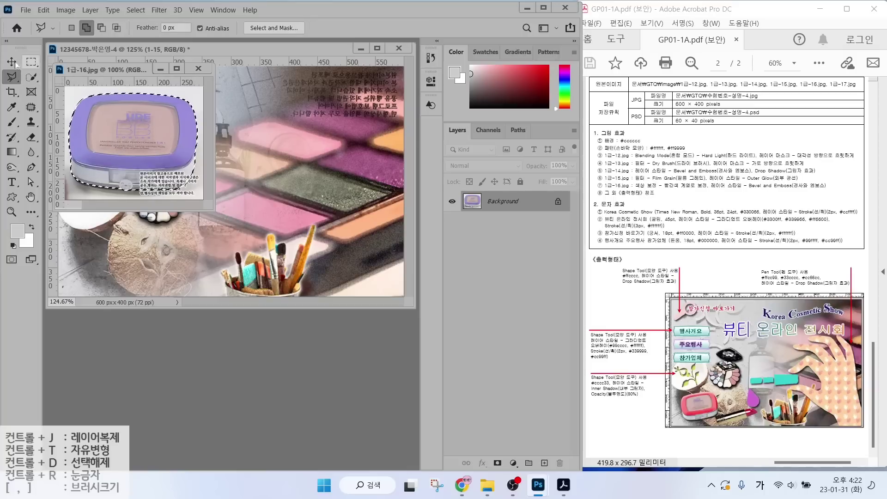
Paste the compact into the poster, scaled to about 43%, slightly tilted at lower left.
{"action": "key", "text": "ctrl+c"}
{"action": "key", "text": "ctrl+Tab"}
{"action": "key", "text": "ctrl+v"}
{"action": "key", "text": "ctrl+t"}
{"action": "left_click_drag", "start_coordinate": [250, 135], "coordinate": [207, 211]}
{"action": "left_click_drag", "start_coordinate": [219, 230], "coordinate": [132, 259]}
{"action": "left_click_drag", "start_coordinate": [156, 238], "coordinate": [147, 258]}
{"action": "key", "text": "Down"}
{"action": "key", "text": "Down"}
{"action": "key", "text": "Down"}
{"action": "key", "text": "Down"}
{"action": "key", "text": "Return"}
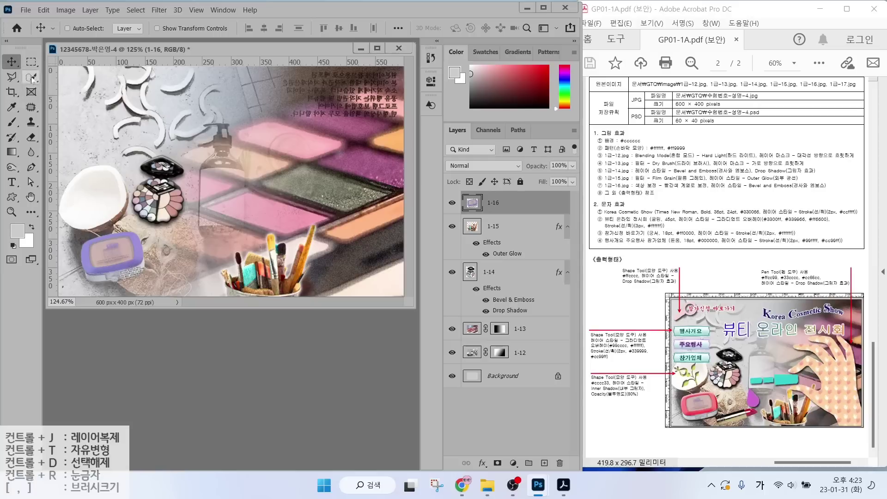
Recolour the compact's case pink with Hue/Saturation: Hue +110, Saturation +72, Lightness -12.
{"action": "left_click", "coordinate": [32, 79]}
{"action": "mouse_move", "coordinate": [93, 252]}
{"action": "left_mouse_down"}
{"action": "mouse_move", "coordinate": [110, 248]}
{"action": "mouse_move", "coordinate": [106, 283]}
{"action": "left_mouse_up"}
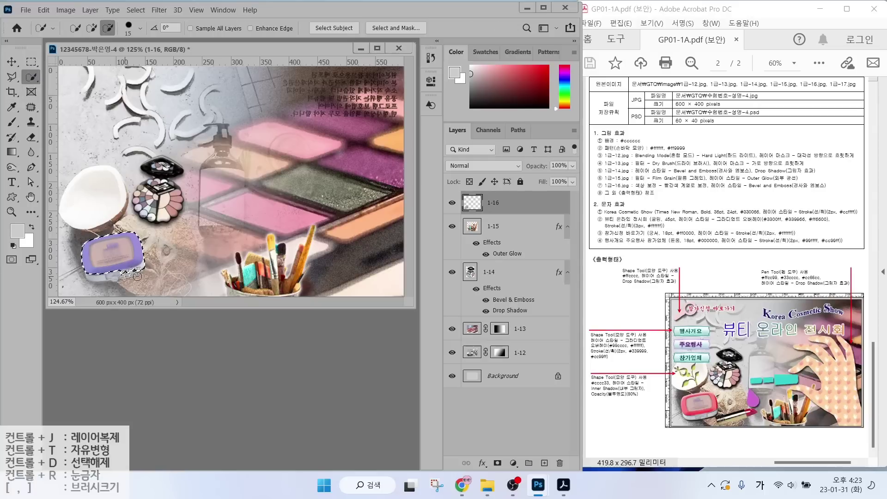
{"action": "left_click", "coordinate": [111, 253], "text": "alt"}
{"action": "left_click", "coordinate": [66, 10]}
{"action": "mouse_move", "coordinate": [79, 34]}
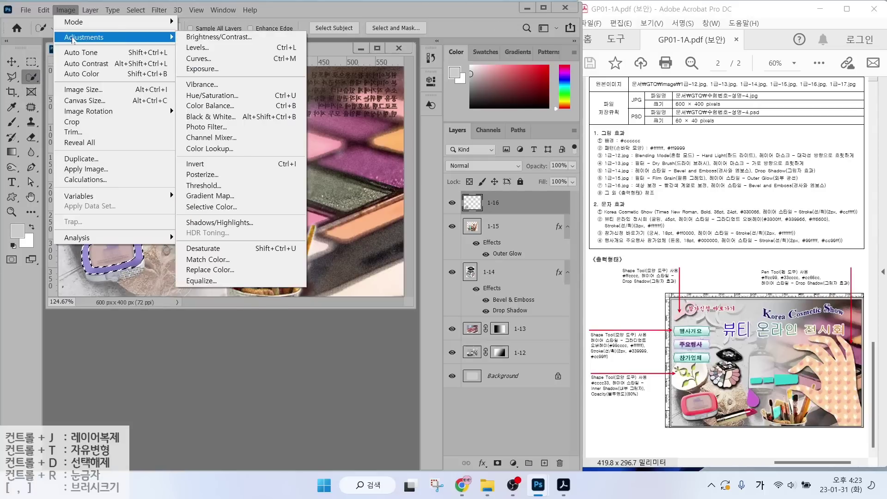
{"action": "left_click", "coordinate": [284, 95]}
{"action": "left_click_drag", "start_coordinate": [540, 250], "coordinate": [568, 250]}
{"action": "left_click_drag", "start_coordinate": [540, 221], "coordinate": [584, 221]}
{"action": "left_click_drag", "start_coordinate": [540, 279], "coordinate": [534, 281]}
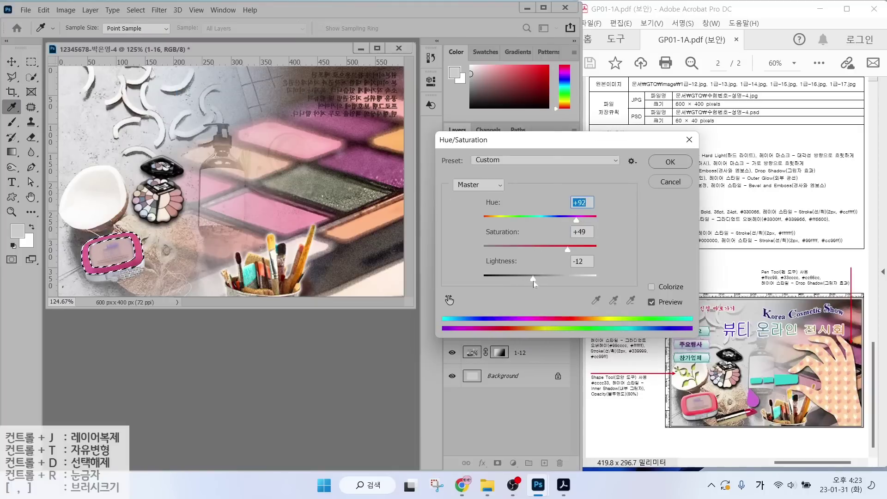
{"action": "left_click_drag", "start_coordinate": [585, 219], "coordinate": [581, 220]}
{"action": "left_click_drag", "start_coordinate": [567, 249], "coordinate": [580, 250]}
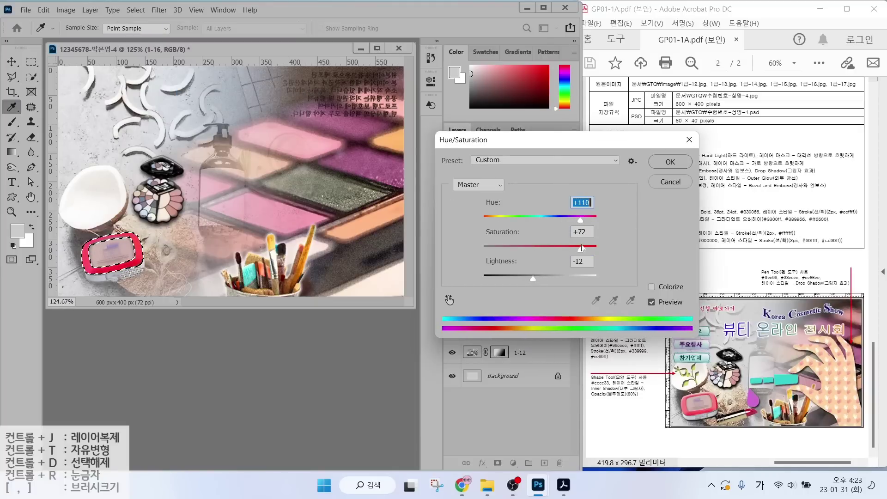
{"action": "left_click", "coordinate": [652, 162]}
Deselect, add Bevel & Emboss to layer 1-16, and open the lipstick image 1급-17.jpg.
{"action": "key", "text": "w"}
{"action": "left_click", "coordinate": [135, 10]}
{"action": "left_click", "coordinate": [149, 34]}
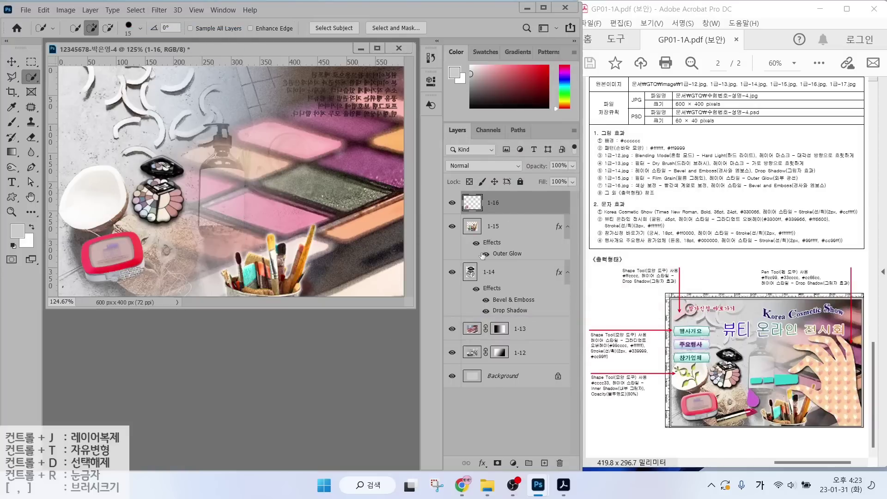
{"action": "left_click", "coordinate": [482, 463]}
{"action": "left_click", "coordinate": [514, 366]}
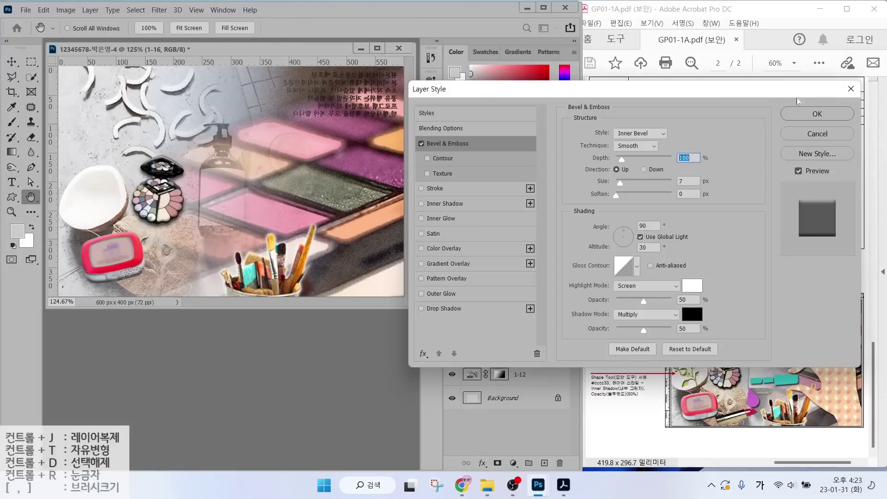
{"action": "key", "text": "Return"}
{"action": "key", "text": "ctrl+o"}
{"action": "double_click", "coordinate": [166, 194]}
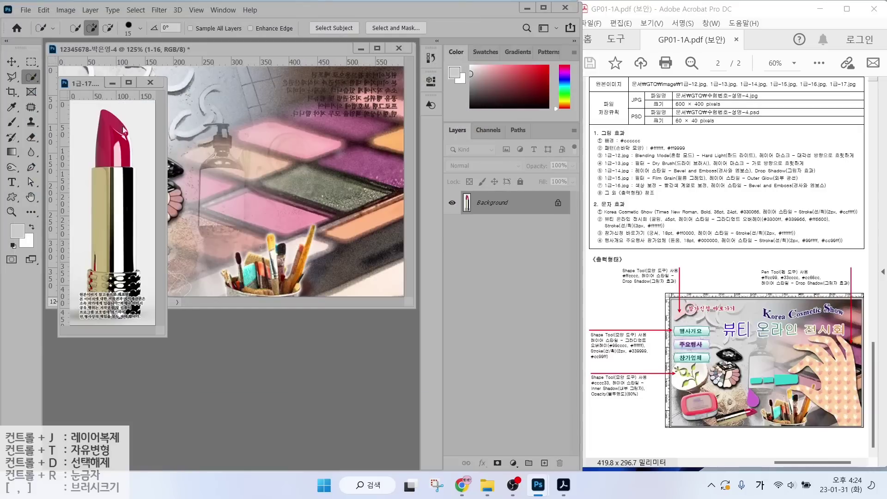
Quick-select the lipstick and move it into the poster as layer 1-17.
{"action": "left_click_drag", "start_coordinate": [123, 126], "coordinate": [111, 310]}
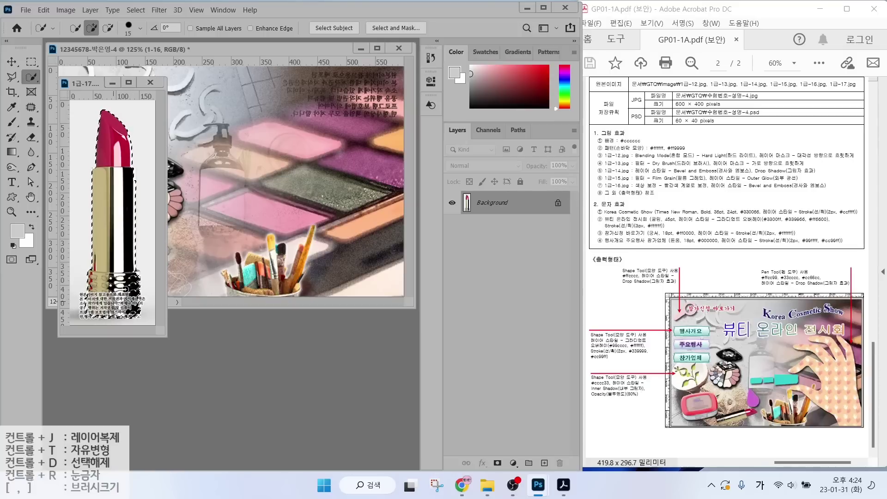
{"action": "key", "text": "v"}
{"action": "left_click_drag", "start_coordinate": [112, 275], "coordinate": [224, 248]}
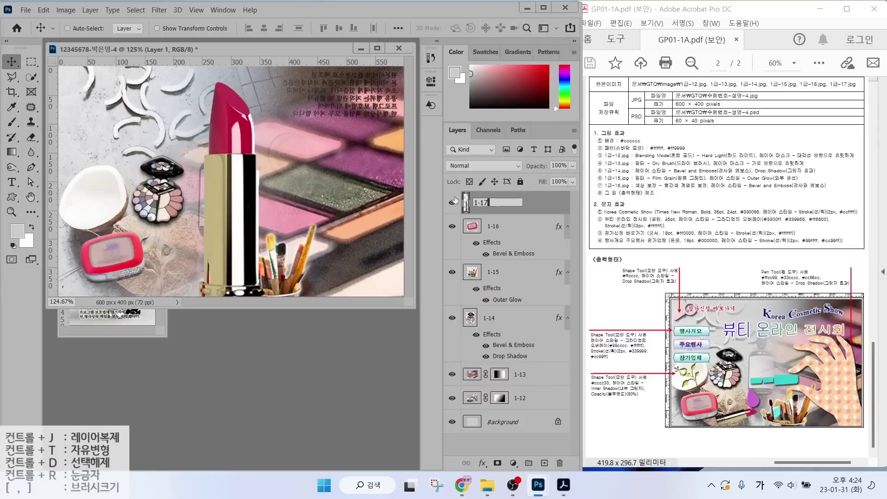
{"action": "key", "text": "Return"}
Shrink the lipstick, flip it horizontally, and tilt it beside the pink compact at lower left.
{"action": "key", "text": "ctrl+t"}
{"action": "left_click_drag", "start_coordinate": [265, 82], "coordinate": [231, 212]}
{"action": "left_click_drag", "start_coordinate": [214, 247], "coordinate": [162, 190]}
{"action": "right_click", "coordinate": [162, 190]}
{"action": "left_click", "coordinate": [194, 388]}
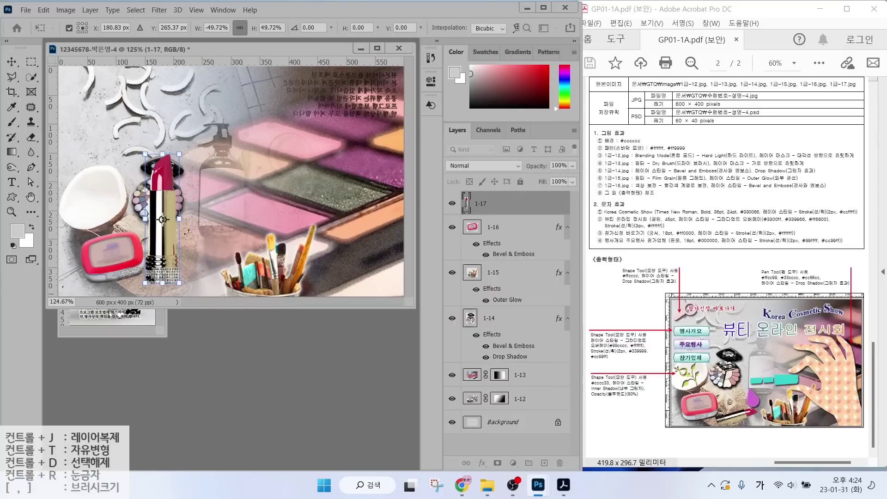
{"action": "left_click_drag", "start_coordinate": [184, 151], "coordinate": [229, 202]}
{"action": "left_click_drag", "start_coordinate": [208, 170], "coordinate": [209, 249]}
{"action": "key", "text": "Return"}
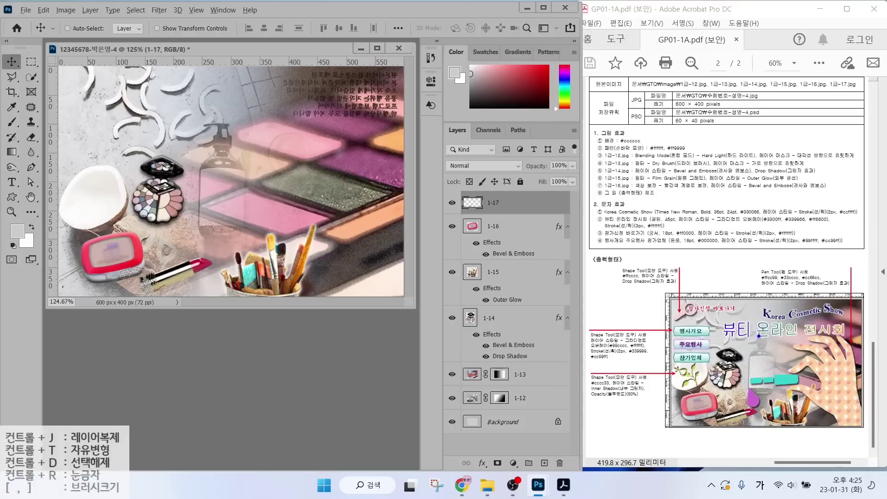
{"action": "mouse_move", "coordinate": [862, 296]}
{"action": "left_mouse_down"}
{"action": "mouse_move", "coordinate": [759, 275]}
{"action": "mouse_move", "coordinate": [823, 240]}
{"action": "mouse_move", "coordinate": [861, 297]}
{"action": "left_mouse_up"}
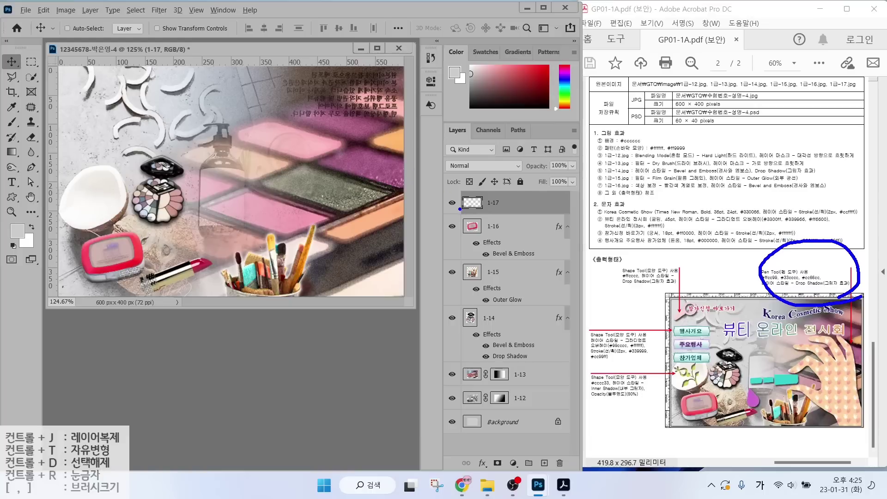
Turn off the eye icons of layers 1-17 down to 1-12, leaving only the Background.
{"action": "mouse_move", "coordinate": [452, 318]}
{"action": "left_mouse_down"}
{"action": "mouse_move", "coordinate": [462, 282]}
{"action": "mouse_move", "coordinate": [452, 203]}
{"action": "left_mouse_up"}
{"action": "left_click_drag", "start_coordinate": [452, 374], "coordinate": [452, 398]}
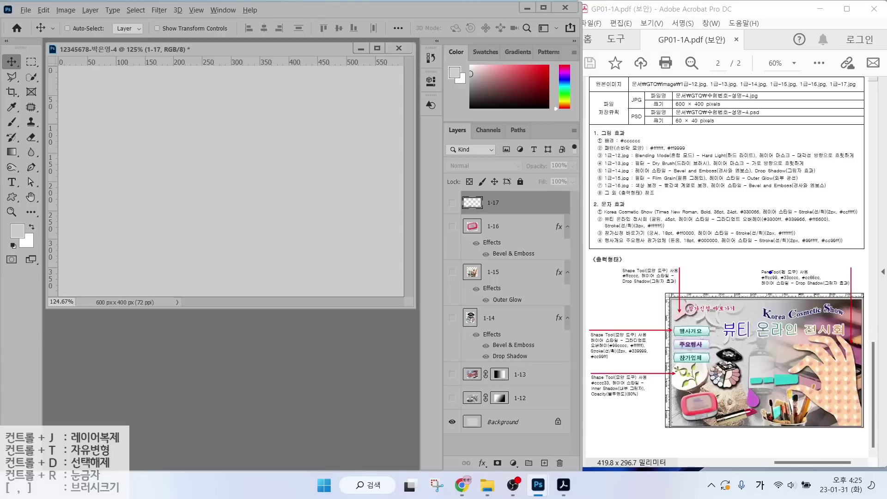
{"action": "mouse_move", "coordinate": [767, 273]}
{"action": "left_mouse_down"}
{"action": "mouse_move", "coordinate": [755, 256]}
{"action": "mouse_move", "coordinate": [790, 245]}
{"action": "left_mouse_up"}
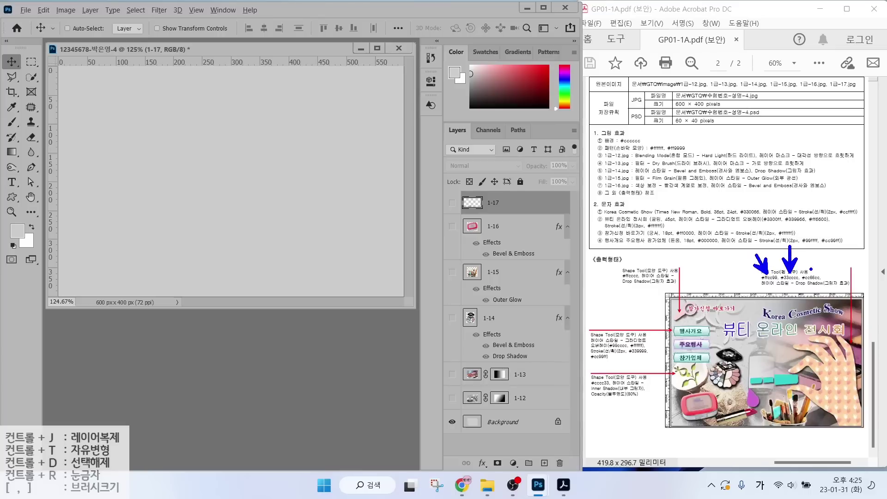
{"action": "left_click_drag", "start_coordinate": [812, 273], "coordinate": [841, 246]}
{"action": "mouse_move", "coordinate": [804, 329]}
{"action": "left_mouse_down"}
{"action": "mouse_move", "coordinate": [790, 368]}
{"action": "mouse_move", "coordinate": [817, 421]}
{"action": "mouse_move", "coordinate": [861, 406]}
{"action": "mouse_move", "coordinate": [852, 339]}
{"action": "mouse_move", "coordinate": [809, 328]}
{"action": "left_mouse_up"}
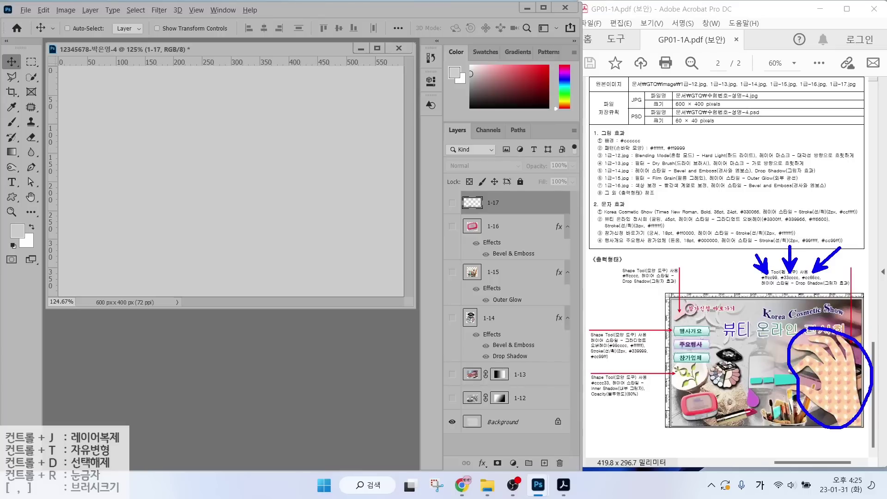
{"action": "mouse_move", "coordinate": [781, 369]}
{"action": "left_mouse_down"}
{"action": "mouse_move", "coordinate": [750, 371]}
{"action": "mouse_move", "coordinate": [748, 389]}
{"action": "mouse_move", "coordinate": [785, 395]}
{"action": "mouse_move", "coordinate": [785, 372]}
{"action": "left_mouse_up"}
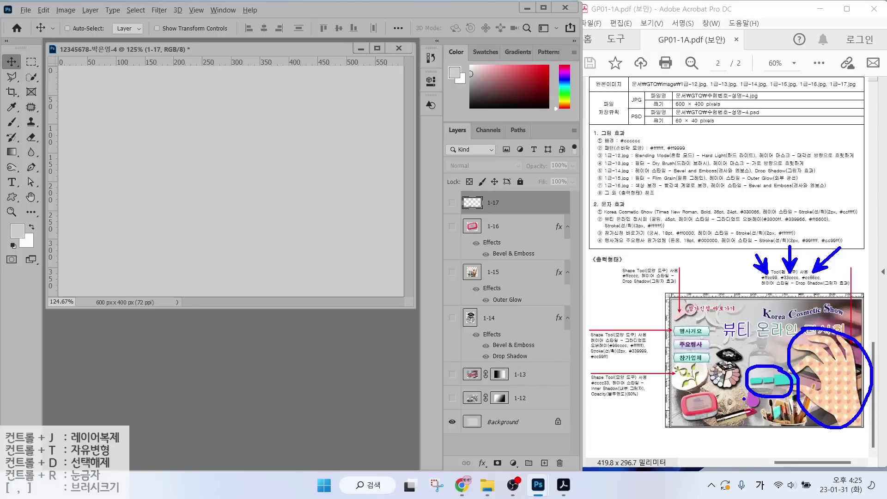
{"action": "mouse_move", "coordinate": [744, 398]}
{"action": "left_mouse_down"}
{"action": "mouse_move", "coordinate": [751, 416]}
{"action": "mouse_move", "coordinate": [758, 397]}
{"action": "left_mouse_up"}
{"action": "key", "text": "Escape"}
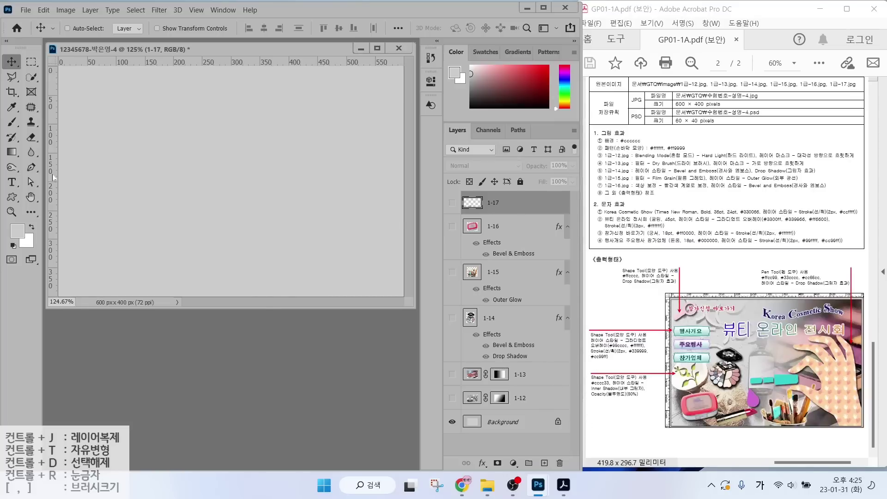
Drag out and reposition a first vertical guide, undoing a misplaced horizontal one.
{"action": "key", "text": "ctrl"}
{"action": "key", "text": "ctrl"}
{"action": "left_click_drag", "start_coordinate": [51, 169], "coordinate": [276, 177]}
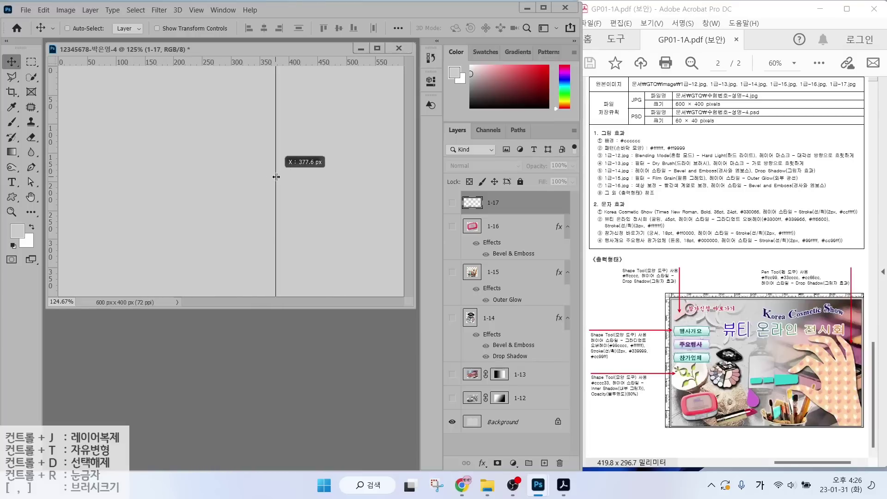
{"action": "left_click_drag", "start_coordinate": [276, 177], "coordinate": [257, 181]}
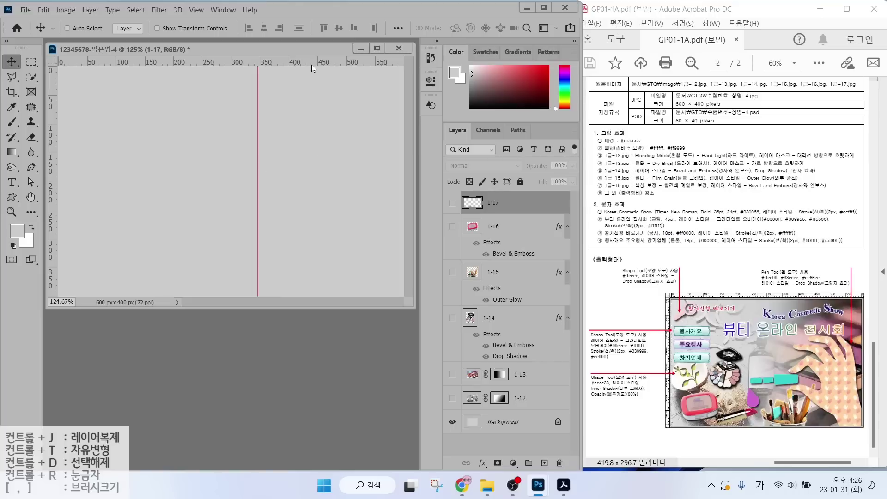
{"action": "mouse_move", "coordinate": [312, 70]}
{"action": "left_mouse_down"}
{"action": "mouse_move", "coordinate": [315, 125]}
{"action": "mouse_move", "coordinate": [281, 126]}
{"action": "mouse_move", "coordinate": [261, 142]}
{"action": "mouse_move", "coordinate": [274, 243]}
{"action": "mouse_move", "coordinate": [307, 282]}
{"action": "mouse_move", "coordinate": [379, 281]}
{"action": "mouse_move", "coordinate": [383, 218]}
{"action": "mouse_move", "coordinate": [341, 147]}
{"action": "mouse_move", "coordinate": [271, 126]}
{"action": "left_mouse_up"}
{"action": "key", "text": "ctrl+z"}
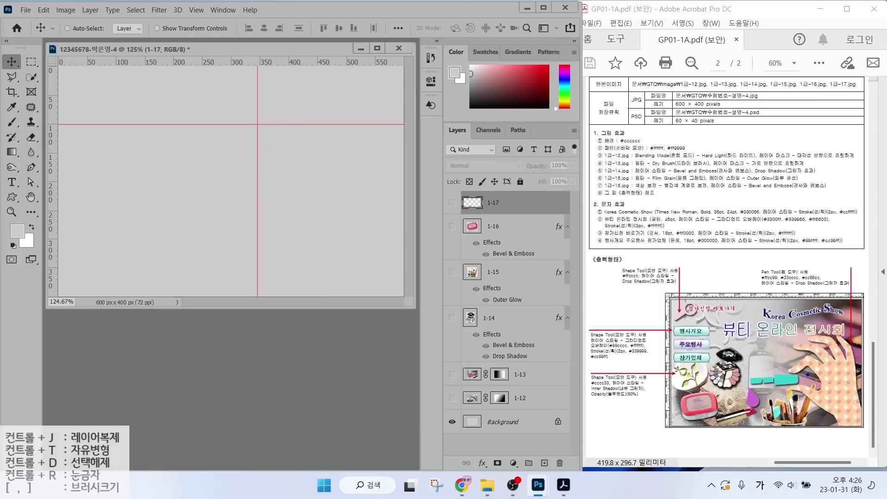
{"action": "mouse_move", "coordinate": [808, 375]}
{"action": "left_mouse_down"}
{"action": "mouse_move", "coordinate": [795, 396]}
{"action": "mouse_move", "coordinate": [747, 373]}
{"action": "mouse_move", "coordinate": [808, 384]}
{"action": "left_mouse_up"}
{"action": "key", "text": "Escape"}
Add a lower horizontal guide and a second vertical guide, then pick the standard Pen tool.
{"action": "left_click_drag", "start_coordinate": [193, 59], "coordinate": [174, 200]}
{"action": "left_click_drag", "start_coordinate": [53, 198], "coordinate": [193, 144]}
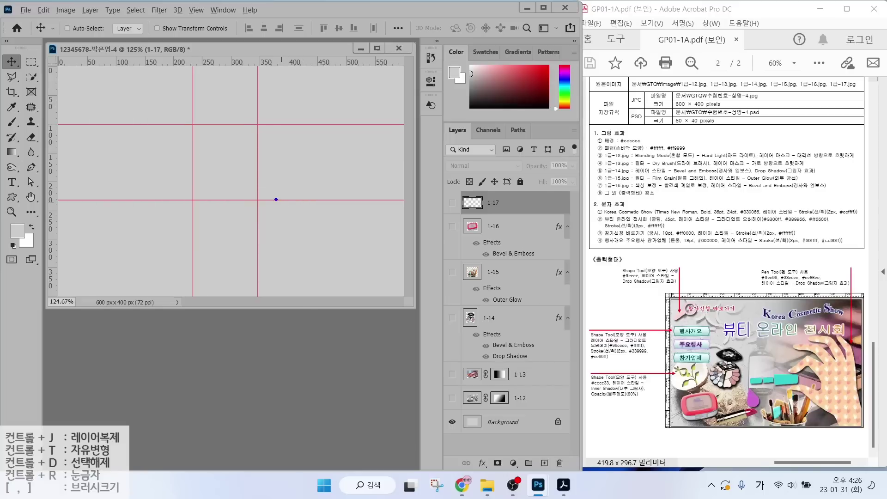
{"action": "left_click_drag", "start_coordinate": [195, 200], "coordinate": [286, 220]}
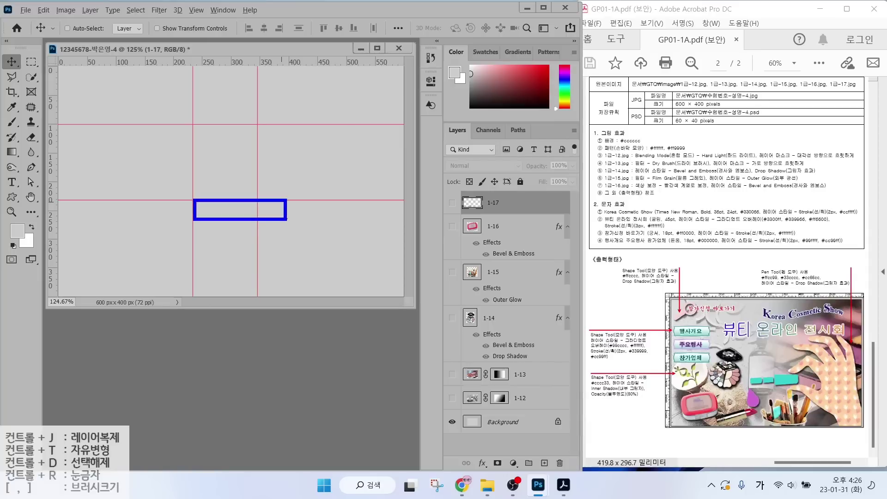
{"action": "key", "text": "Escape"}
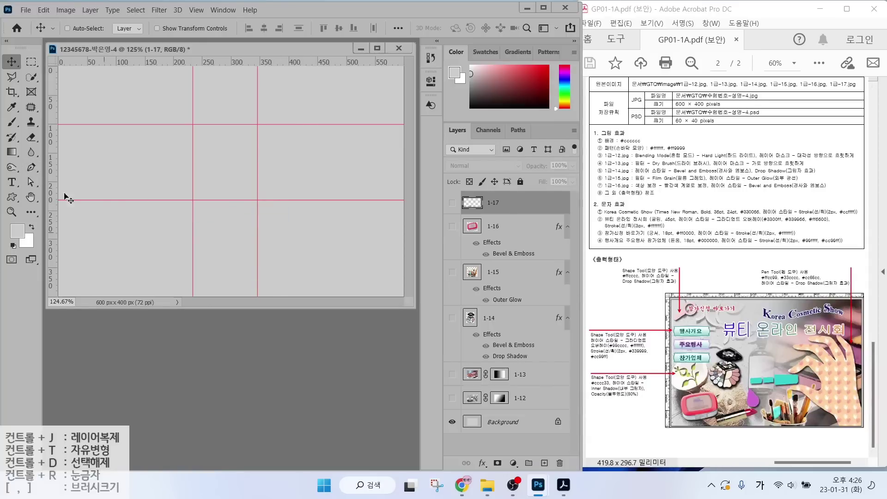
{"action": "left_click", "coordinate": [31, 170]}
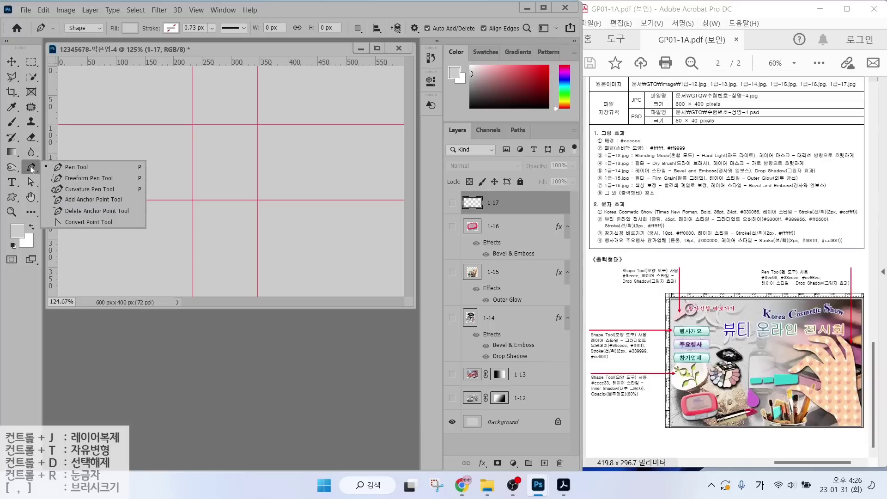
{"action": "left_click", "coordinate": [67, 171]}
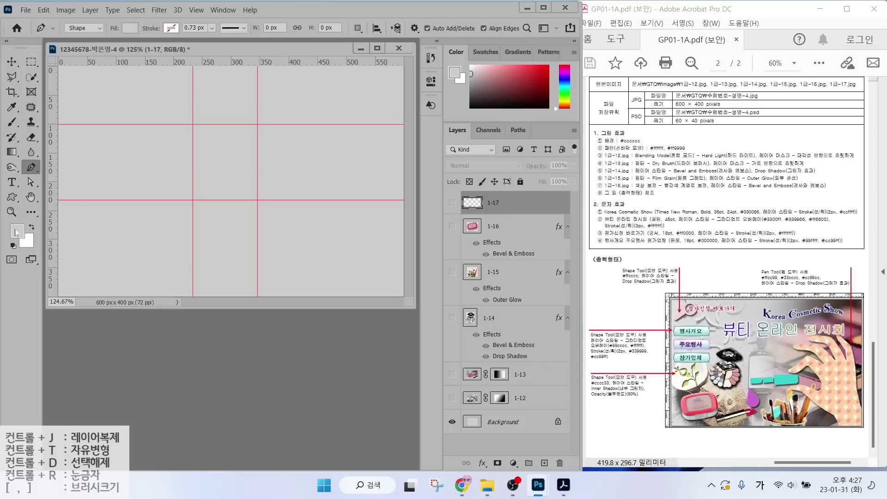
Set the Pen tool's shape fill to black.
{"action": "left_click", "coordinate": [129, 29]}
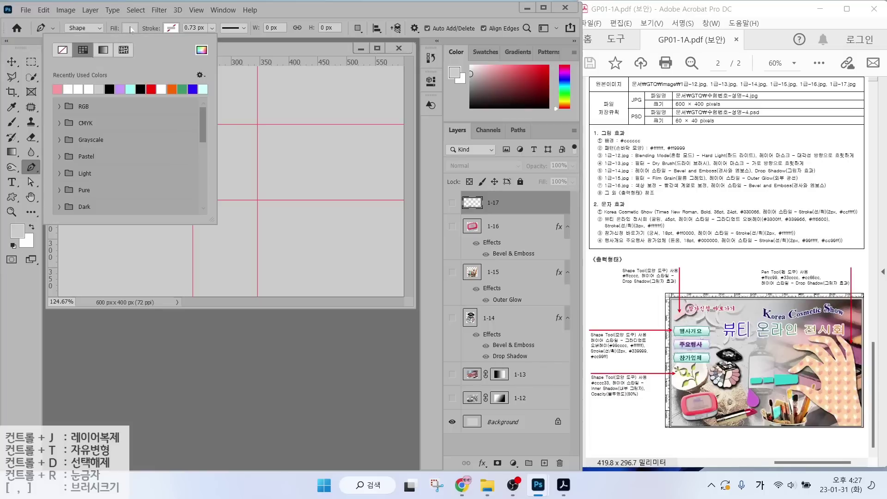
{"action": "left_click", "coordinate": [141, 89]}
{"action": "left_click", "coordinate": [287, 12]}
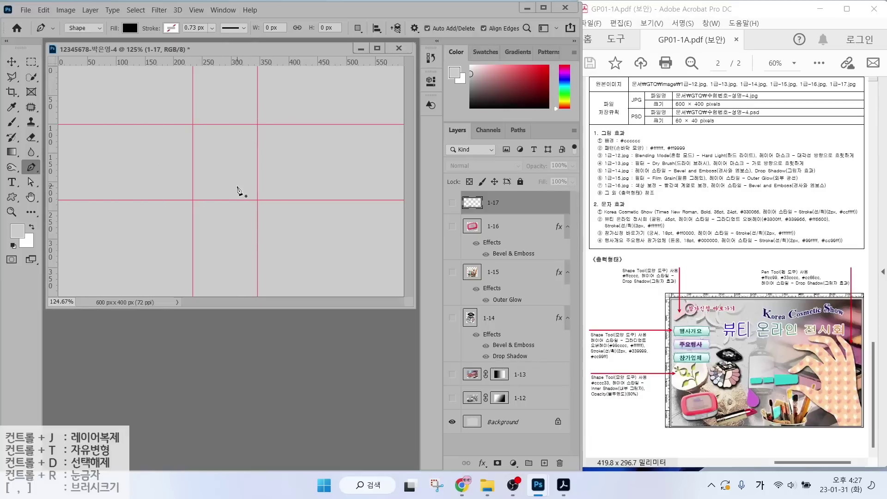
Start the hand outline with straight corners around the fingers and down the right edge.
{"action": "left_click", "coordinate": [235, 184]}
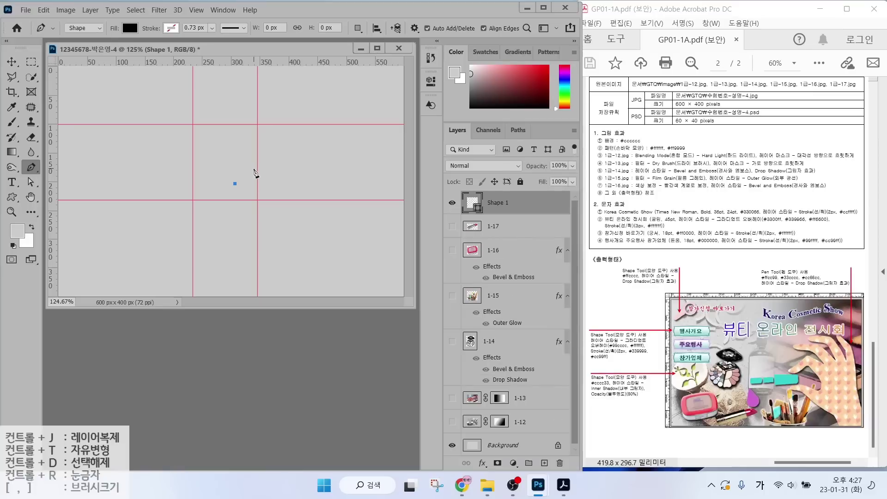
{"action": "left_click", "coordinate": [268, 153]}
{"action": "left_click", "coordinate": [294, 177]}
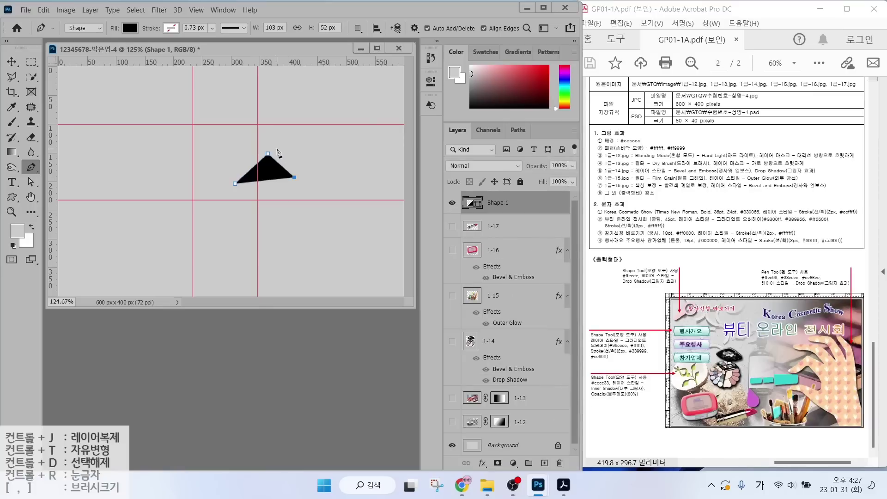
{"action": "left_click", "coordinate": [279, 146]}
{"action": "left_click", "coordinate": [258, 147]}
{"action": "left_click", "coordinate": [250, 136]}
{"action": "left_click", "coordinate": [267, 124]}
{"action": "left_click", "coordinate": [273, 130]}
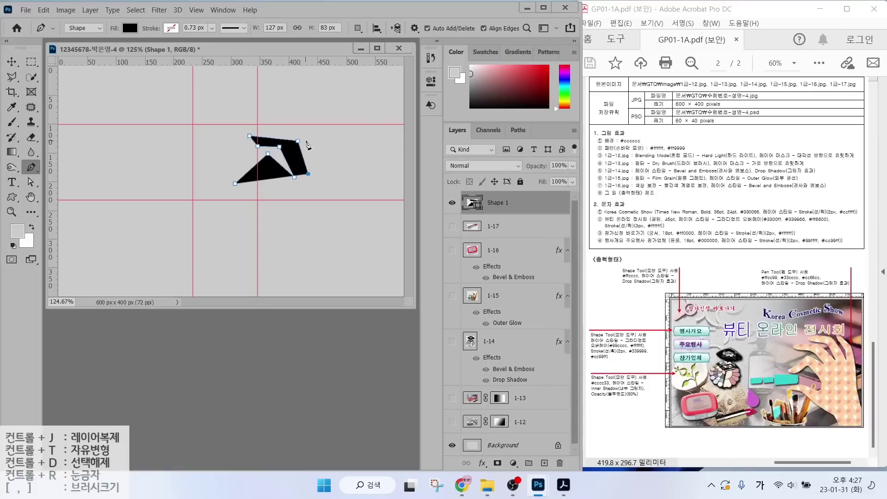
{"action": "left_click", "coordinate": [309, 136]}
{"action": "left_click", "coordinate": [308, 174]}
{"action": "left_click", "coordinate": [298, 140]}
{"action": "left_click", "coordinate": [328, 131]}
{"action": "left_click", "coordinate": [336, 181]}
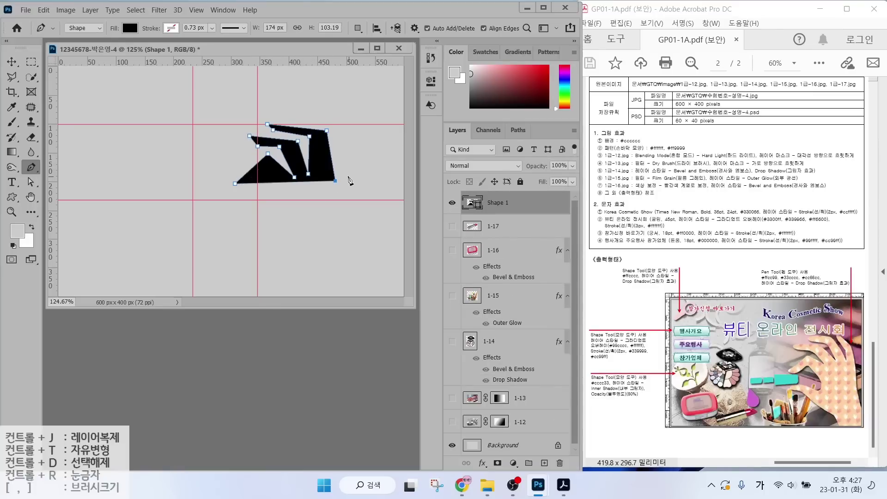
{"action": "left_click", "coordinate": [348, 157]}
{"action": "left_click", "coordinate": [336, 134]}
{"action": "left_click", "coordinate": [337, 119]}
{"action": "left_click", "coordinate": [370, 160]}
{"action": "left_click", "coordinate": [368, 199]}
{"action": "left_click", "coordinate": [385, 234]}
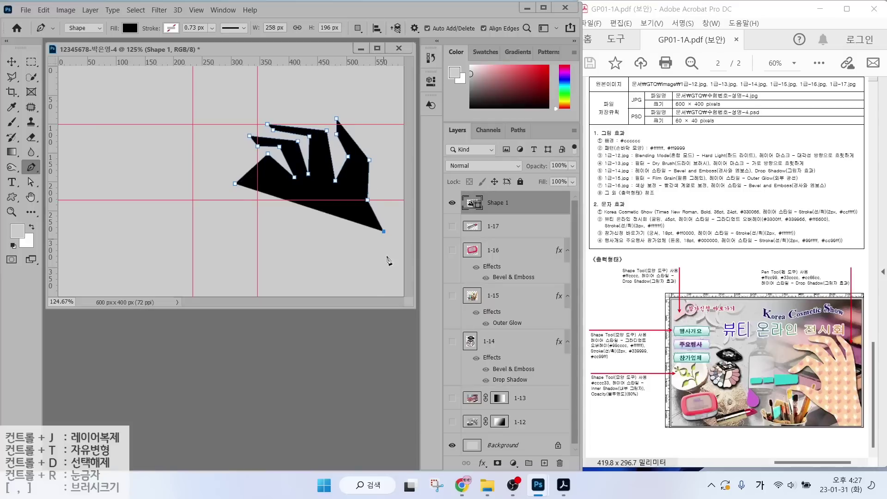
Trace the wrist, lower edge and lower finger to close the hand, then straighten the upper-right edge.
{"action": "key", "text": "ctrl+z"}
{"action": "left_click", "coordinate": [373, 239]}
{"action": "left_click", "coordinate": [403, 268]}
{"action": "left_click", "coordinate": [402, 295]}
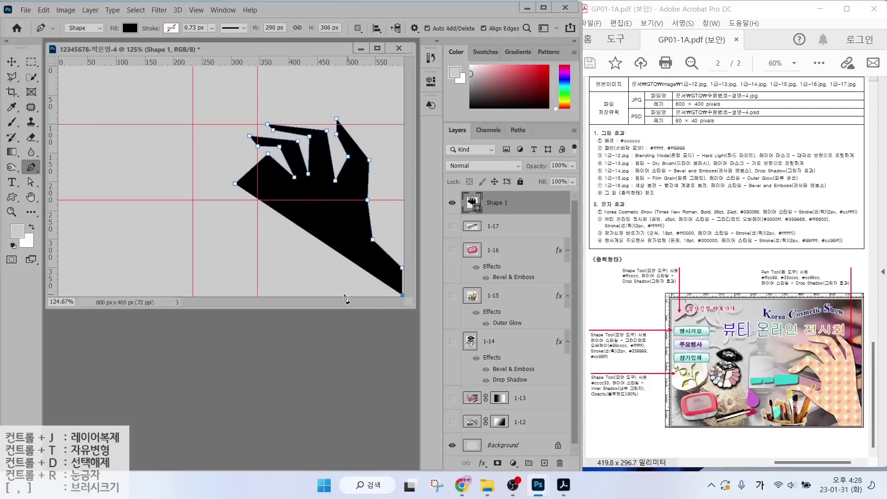
{"action": "left_click", "coordinate": [345, 295]}
{"action": "left_click", "coordinate": [333, 270]}
{"action": "left_click", "coordinate": [272, 247]}
{"action": "key", "text": "ctrl+z"}
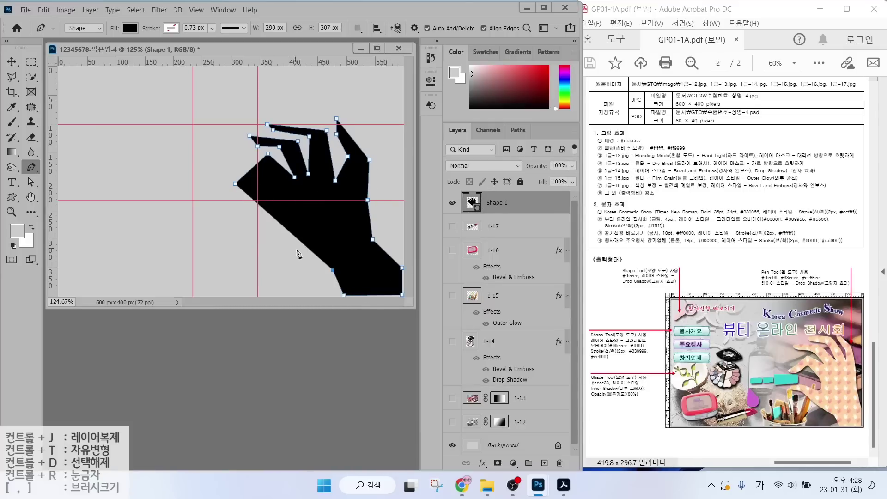
{"action": "left_click", "coordinate": [298, 254]}
{"action": "left_click", "coordinate": [263, 228]}
{"action": "left_click", "coordinate": [237, 226]}
{"action": "left_click", "coordinate": [244, 217]}
{"action": "left_click", "coordinate": [279, 225]}
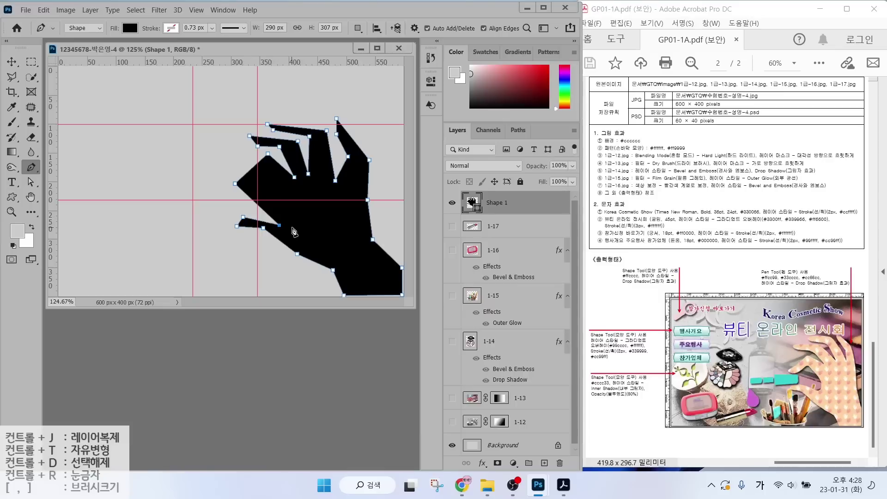
{"action": "left_click", "coordinate": [293, 228]}
{"action": "left_click", "coordinate": [297, 212]}
{"action": "left_click", "coordinate": [273, 172]}
{"action": "left_click", "coordinate": [252, 185]}
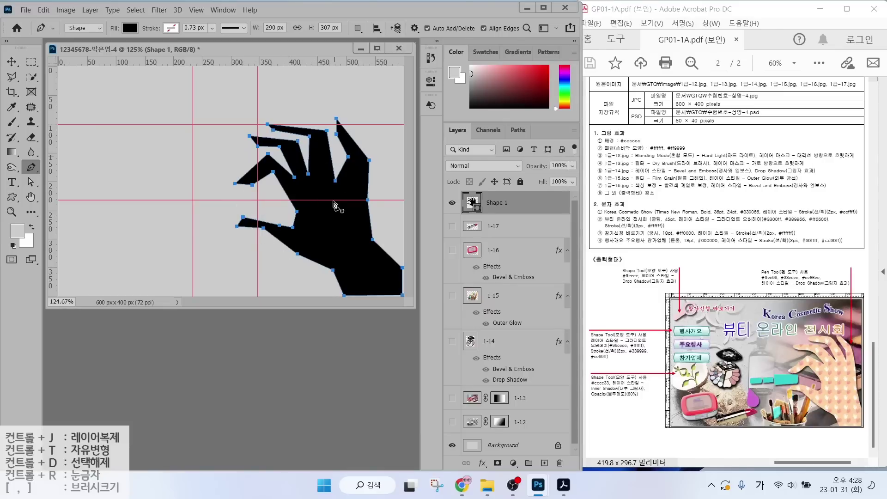
{"action": "left_click", "coordinate": [360, 149]}
{"action": "left_click_drag", "start_coordinate": [360, 150], "coordinate": [368, 159]}
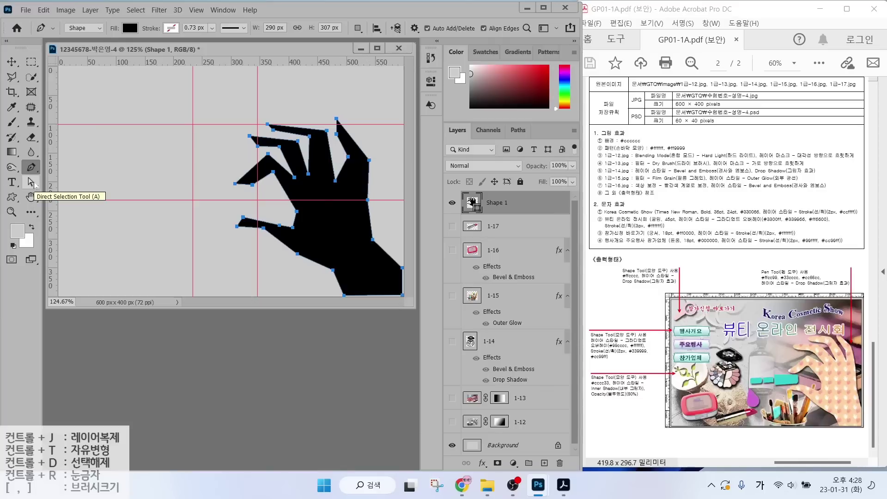
Try moving the whole hand path, then switch to the Direct Selection Tool.
{"action": "left_click", "coordinate": [33, 183]}
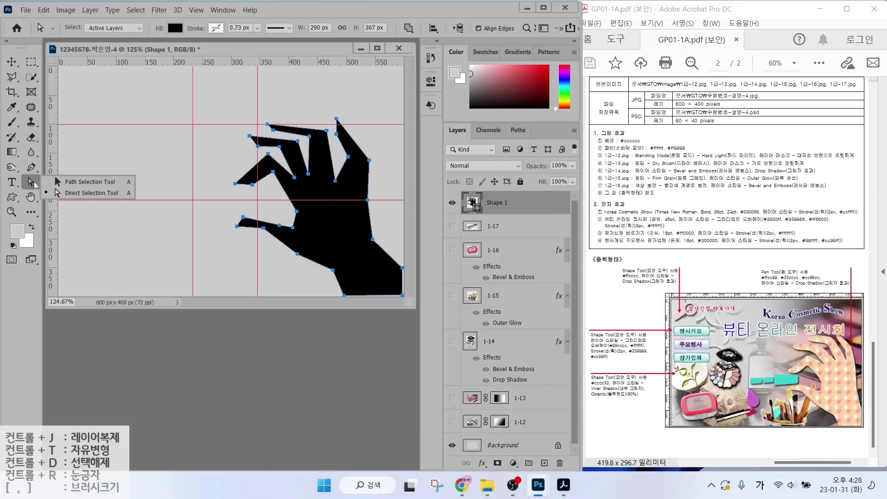
{"action": "left_click", "coordinate": [83, 182]}
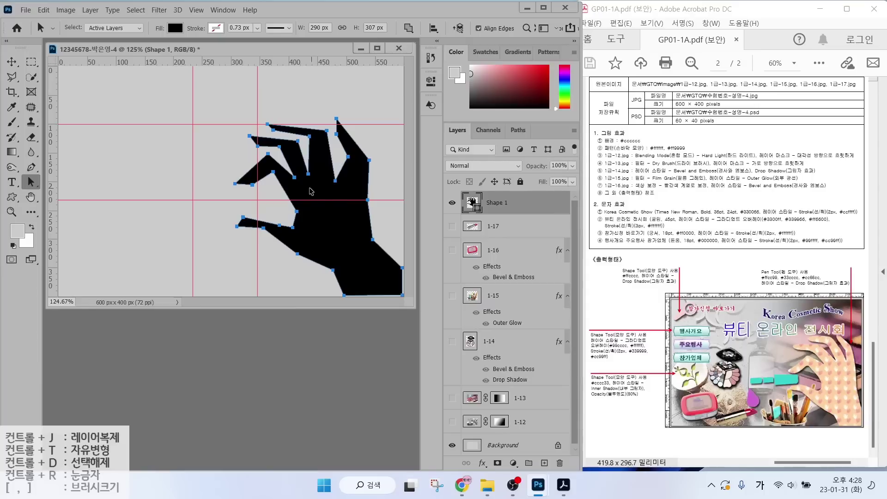
{"action": "mouse_move", "coordinate": [320, 190]}
{"action": "left_mouse_down"}
{"action": "mouse_move", "coordinate": [277, 190]}
{"action": "mouse_move", "coordinate": [342, 191]}
{"action": "mouse_move", "coordinate": [330, 192]}
{"action": "left_mouse_up"}
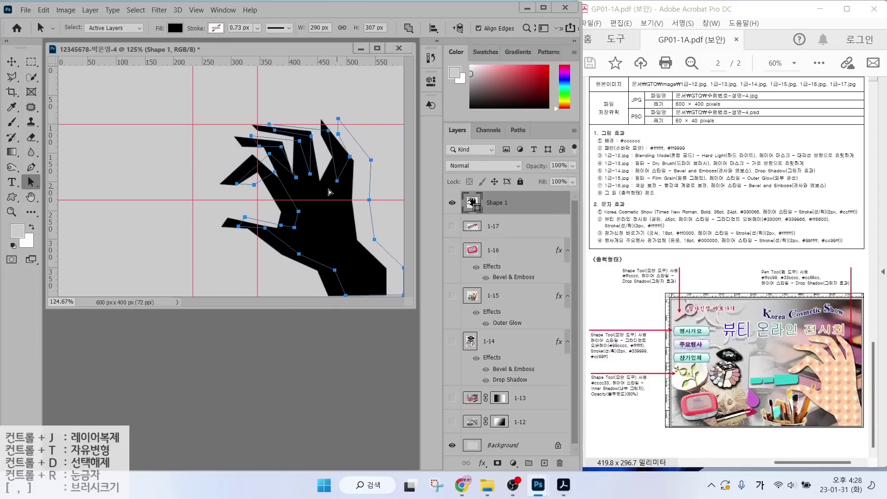
{"action": "right_click", "coordinate": [31, 183]}
{"action": "left_click", "coordinate": [73, 193]}
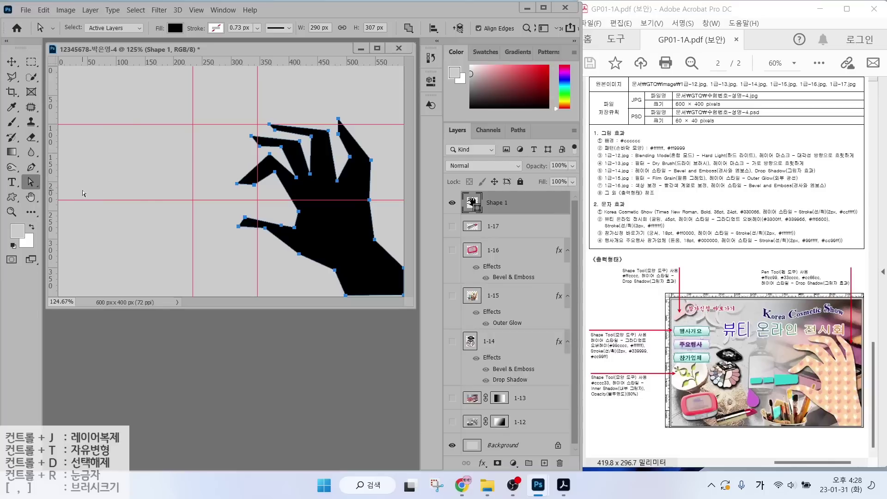
Drag the lower finger and upper fingertip anchor points into more natural positions.
{"action": "left_click", "coordinate": [245, 218]}
{"action": "left_click_drag", "start_coordinate": [245, 217], "coordinate": [276, 215]}
{"action": "left_click_drag", "start_coordinate": [300, 141], "coordinate": [348, 124]}
{"action": "left_click_drag", "start_coordinate": [339, 134], "coordinate": [348, 174]}
{"action": "mouse_move", "coordinate": [309, 173]}
{"action": "left_mouse_down"}
{"action": "mouse_move", "coordinate": [324, 176]}
{"action": "mouse_move", "coordinate": [304, 183]}
{"action": "left_mouse_up"}
{"action": "left_click_drag", "start_coordinate": [269, 123], "coordinate": [275, 119]}
{"action": "left_click_drag", "start_coordinate": [275, 130], "coordinate": [283, 131]}
{"action": "left_click_drag", "start_coordinate": [311, 137], "coordinate": [316, 137]}
{"action": "left_click_drag", "start_coordinate": [324, 176], "coordinate": [330, 177]}
{"action": "left_click_drag", "start_coordinate": [281, 147], "coordinate": [285, 152]}
{"action": "left_click_drag", "start_coordinate": [270, 170], "coordinate": [274, 160]}
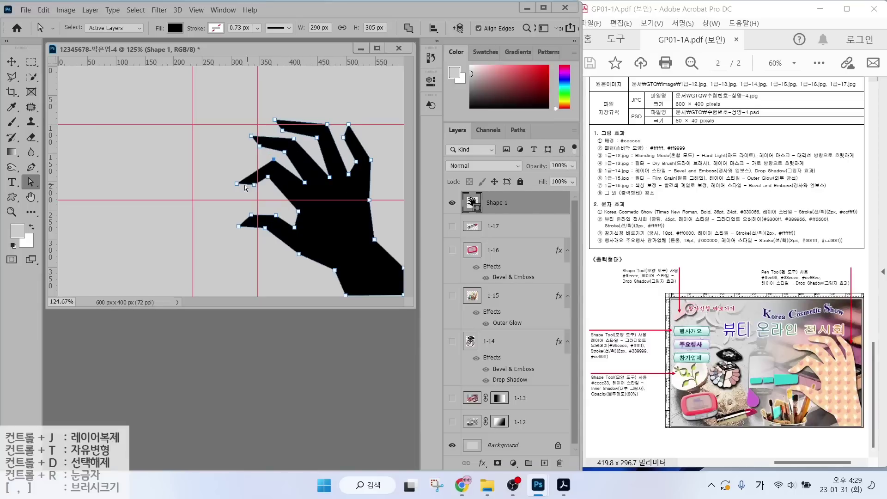
Reshape the remaining fingertip, lower finger and wrist anchor points.
{"action": "left_click_drag", "start_coordinate": [237, 184], "coordinate": [233, 187]}
{"action": "left_click_drag", "start_coordinate": [254, 185], "coordinate": [273, 180]}
{"action": "left_click_drag", "start_coordinate": [275, 159], "coordinate": [269, 157]}
{"action": "left_click_drag", "start_coordinate": [298, 210], "coordinate": [303, 228]}
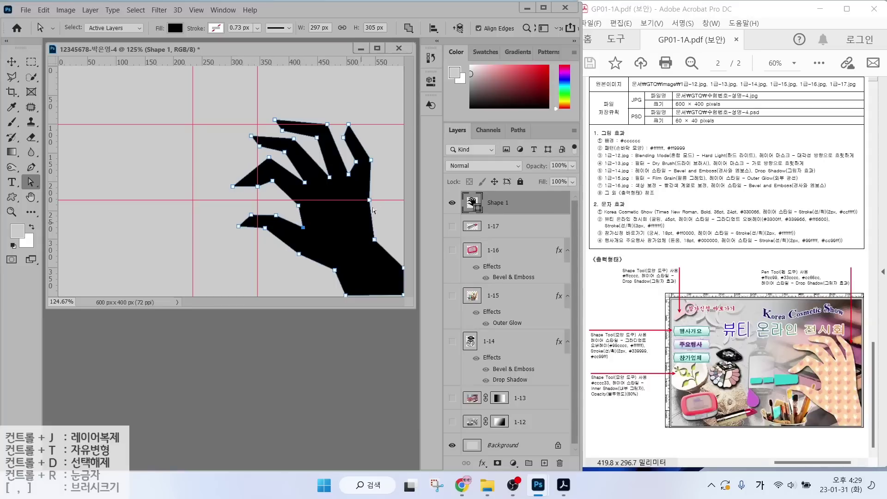
{"action": "left_click_drag", "start_coordinate": [369, 200], "coordinate": [378, 200]}
{"action": "left_click_drag", "start_coordinate": [375, 240], "coordinate": [383, 232]}
{"action": "left_click_drag", "start_coordinate": [334, 270], "coordinate": [337, 275]}
{"action": "left_click_drag", "start_coordinate": [265, 228], "coordinate": [268, 230]}
{"action": "left_click_drag", "start_coordinate": [298, 253], "coordinate": [302, 256]}
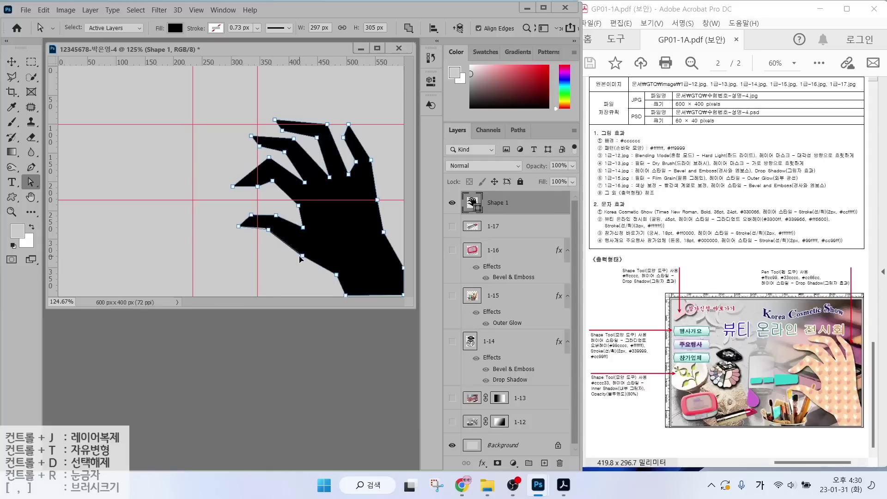
Check the outline, then widen the gap between the middle and ring fingers.
{"action": "left_click", "coordinate": [300, 259]}
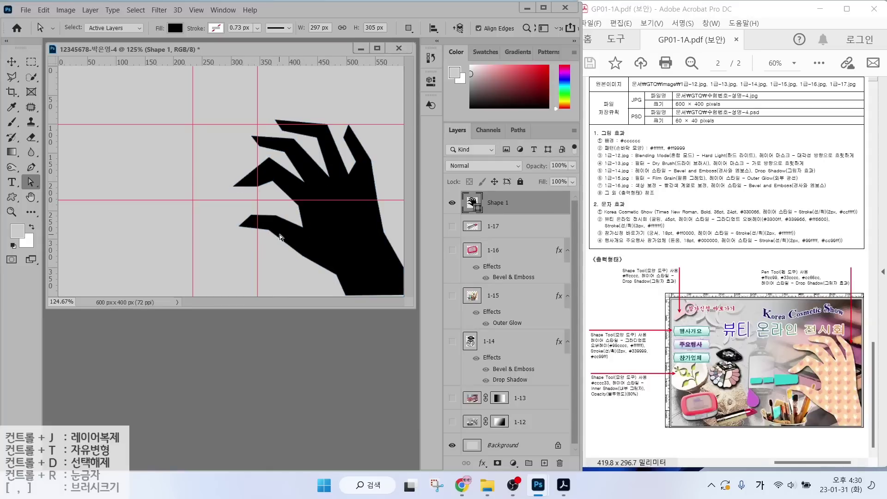
{"action": "left_click", "coordinate": [271, 184]}
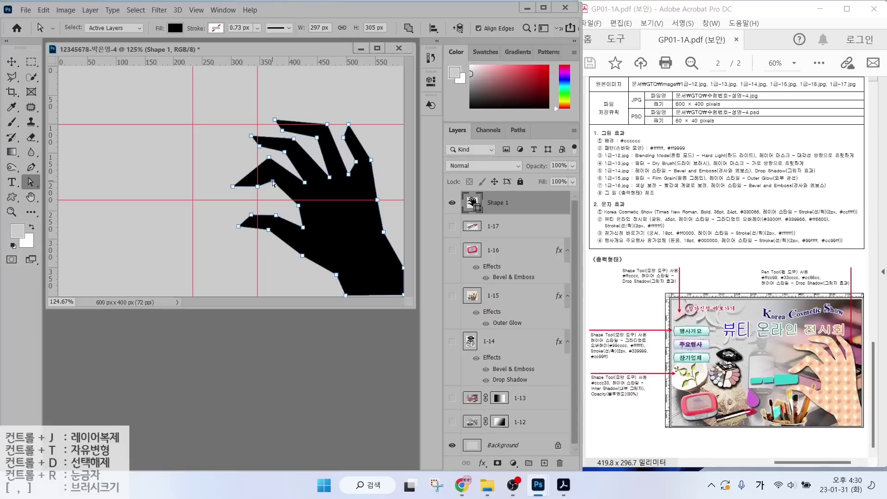
{"action": "left_click", "coordinate": [251, 188]}
{"action": "left_click_drag", "start_coordinate": [349, 176], "coordinate": [353, 178]}
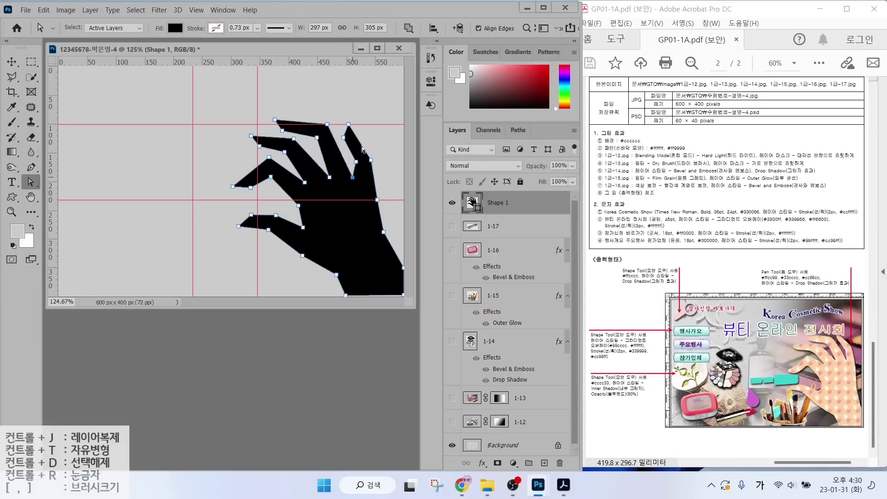
{"action": "left_click", "coordinate": [32, 168]}
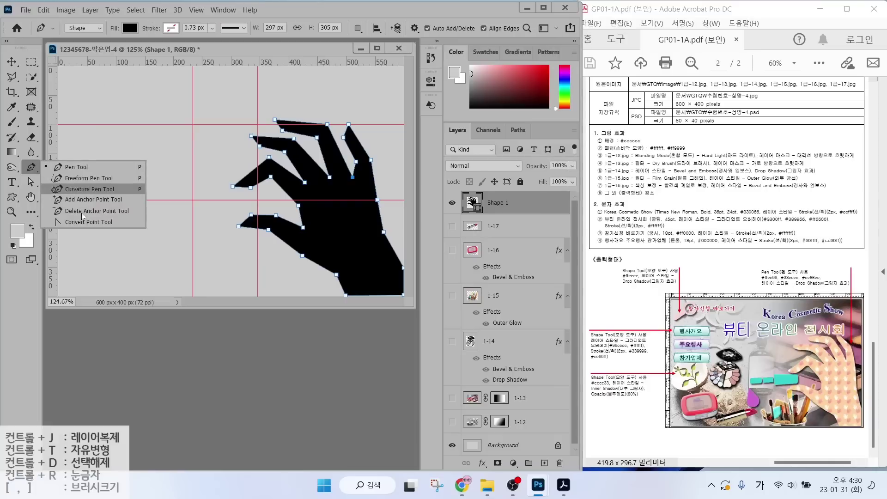
With the Convert Point Tool, round the fingertip and little-finger corners into curves.
{"action": "key", "text": "ctrl"}
{"action": "left_click", "coordinate": [81, 222]}
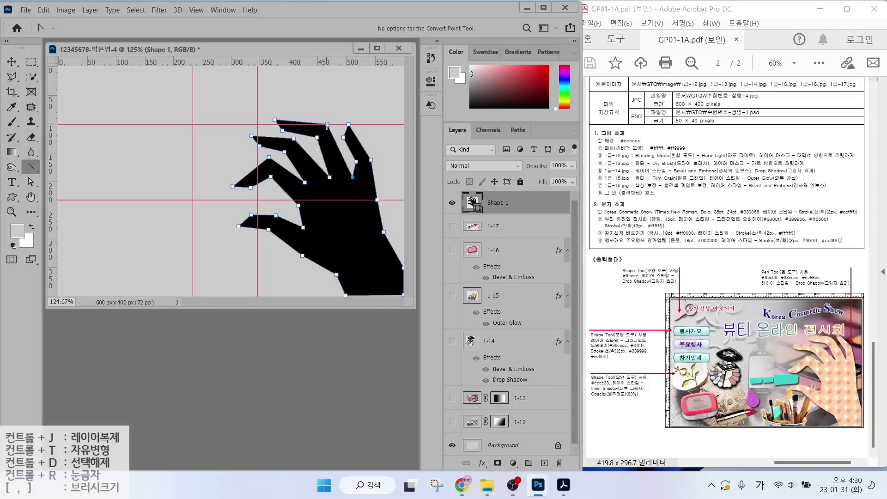
{"action": "mouse_move", "coordinate": [328, 125]}
{"action": "left_mouse_down"}
{"action": "mouse_move", "coordinate": [334, 132]}
{"action": "mouse_move", "coordinate": [317, 138]}
{"action": "left_mouse_up"}
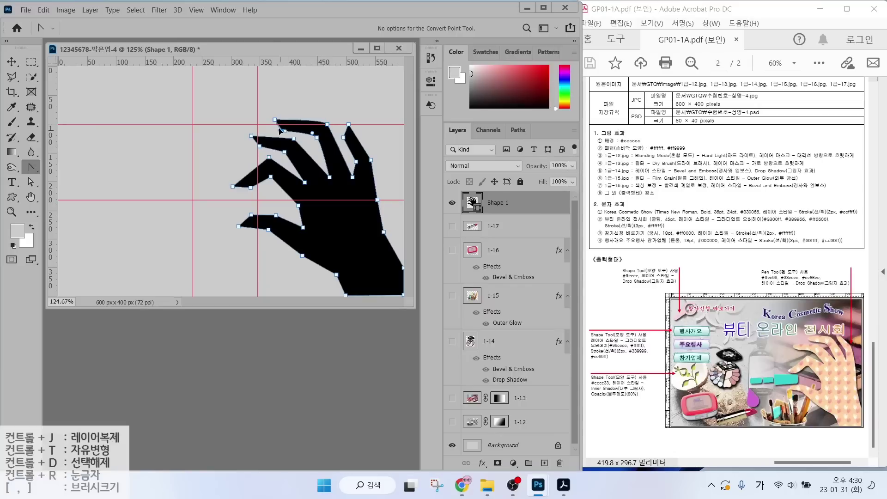
{"action": "left_click_drag", "start_coordinate": [356, 162], "coordinate": [357, 153]}
{"action": "left_click_drag", "start_coordinate": [344, 138], "coordinate": [343, 131]}
{"action": "left_click_drag", "start_coordinate": [371, 159], "coordinate": [374, 173]}
{"action": "left_click_drag", "start_coordinate": [285, 152], "coordinate": [277, 148]}
Curve the lower fingers' edges and smooth the right wrist edge, then finish the path.
{"action": "left_click_drag", "start_coordinate": [294, 139], "coordinate": [257, 144]}
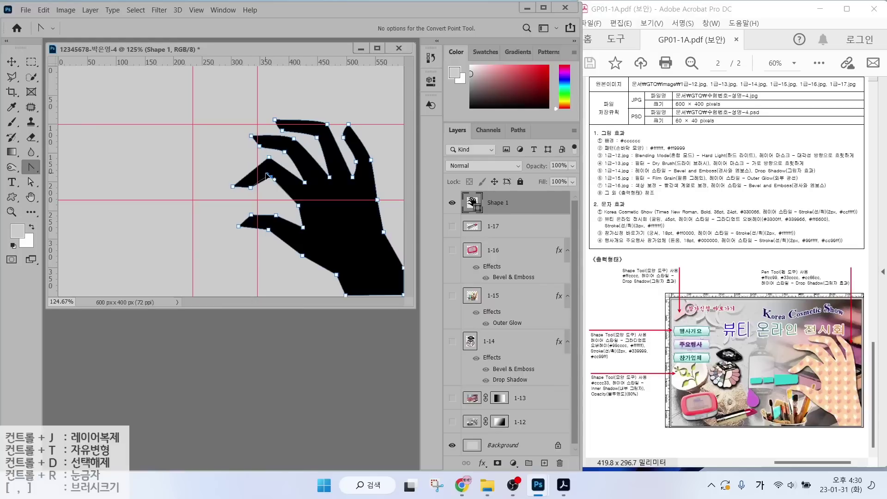
{"action": "left_click_drag", "start_coordinate": [250, 187], "coordinate": [258, 186]}
{"action": "mouse_move", "coordinate": [268, 230]}
{"action": "left_mouse_down"}
{"action": "mouse_move", "coordinate": [280, 233]}
{"action": "mouse_move", "coordinate": [264, 229]}
{"action": "left_mouse_up"}
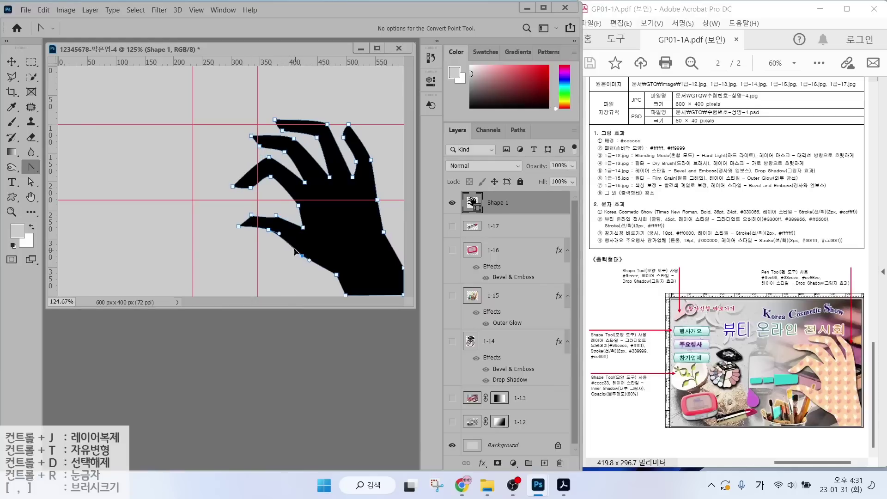
{"action": "left_click_drag", "start_coordinate": [384, 232], "coordinate": [387, 245]}
{"action": "mouse_move", "coordinate": [277, 215]}
{"action": "left_mouse_down"}
{"action": "mouse_move", "coordinate": [294, 223]}
{"action": "mouse_move", "coordinate": [286, 220]}
{"action": "left_mouse_up"}
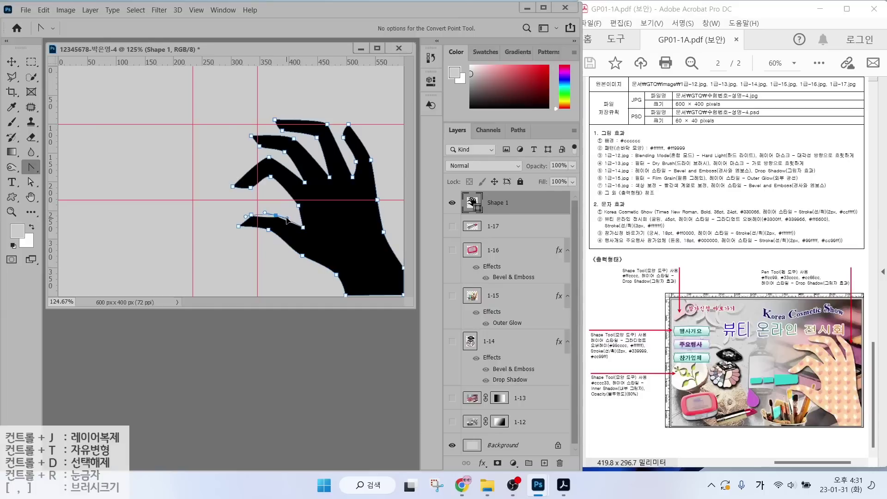
{"action": "key", "text": "Return"}
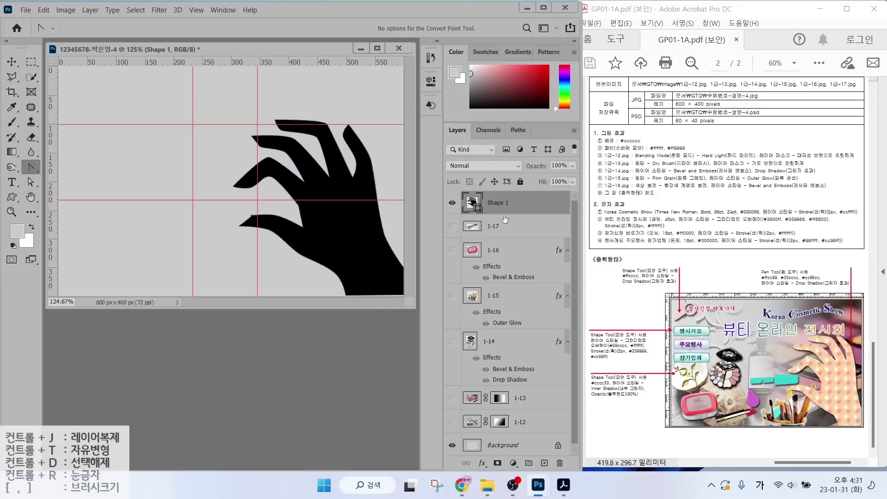
Change the Shape 1 hand fill colour to #ffcc99.
{"action": "left_click", "coordinate": [473, 202]}
{"action": "double_click", "coordinate": [472, 202]}
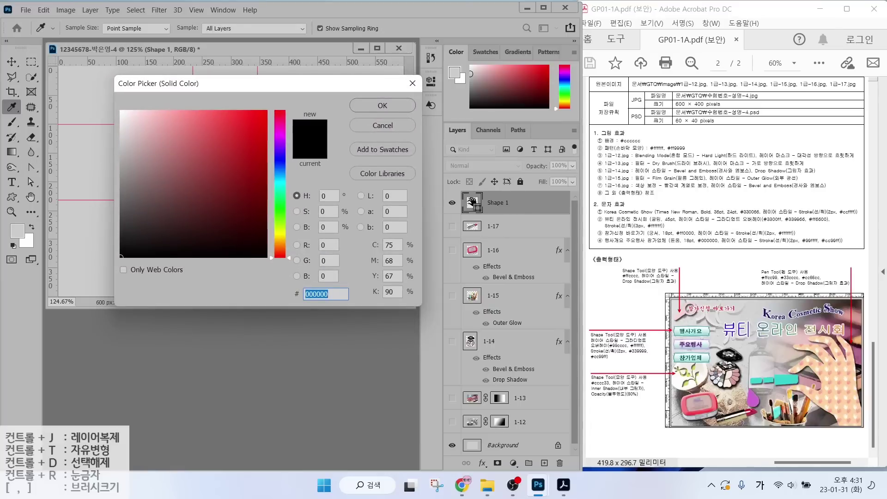
{"action": "type", "text": "ffcc99"}
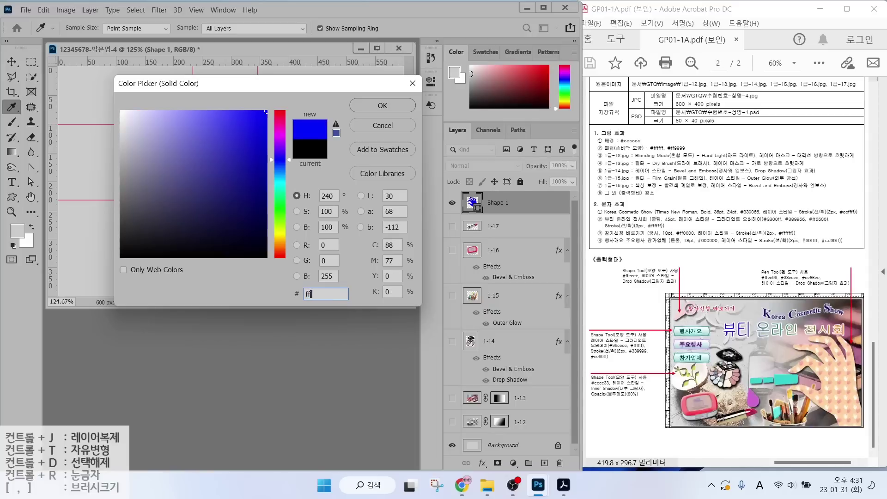
{"action": "key", "text": "Return"}
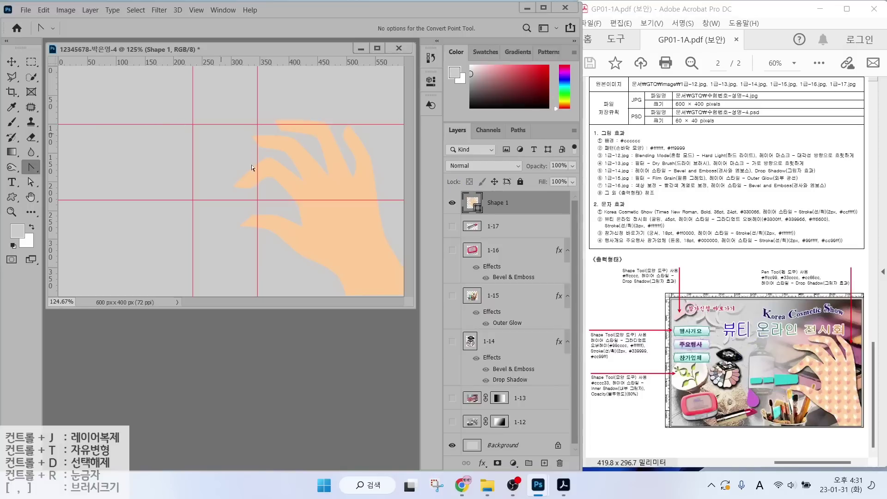
Select the Pen tool and set path operations to New Layer.
{"action": "right_click", "coordinate": [30, 168]}
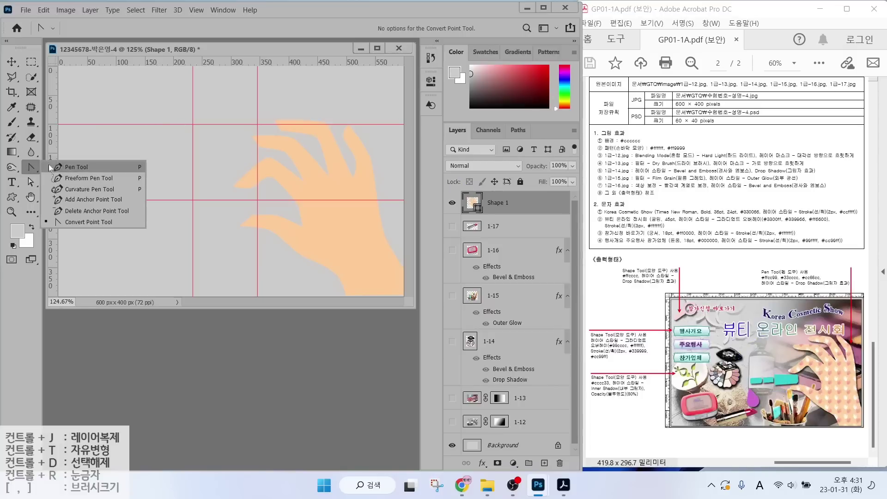
{"action": "left_click", "coordinate": [70, 167]}
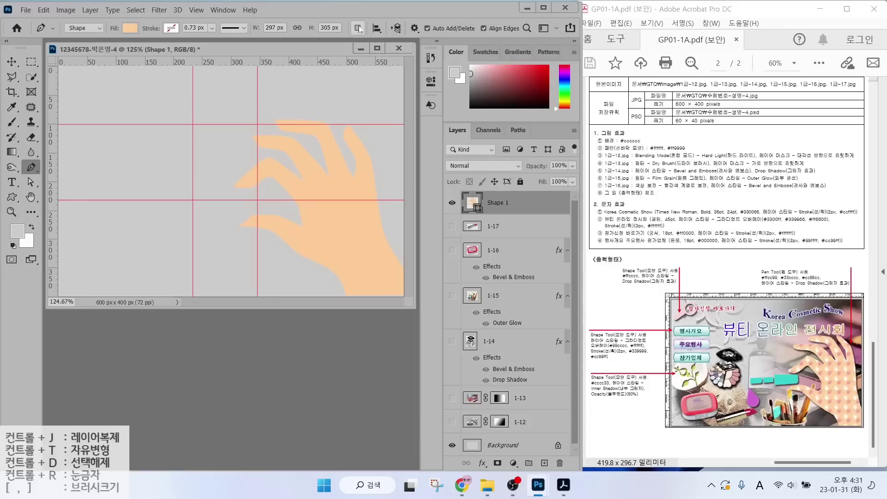
{"action": "left_click", "coordinate": [357, 28]}
{"action": "left_click", "coordinate": [373, 43]}
{"action": "left_click", "coordinate": [12, 197]}
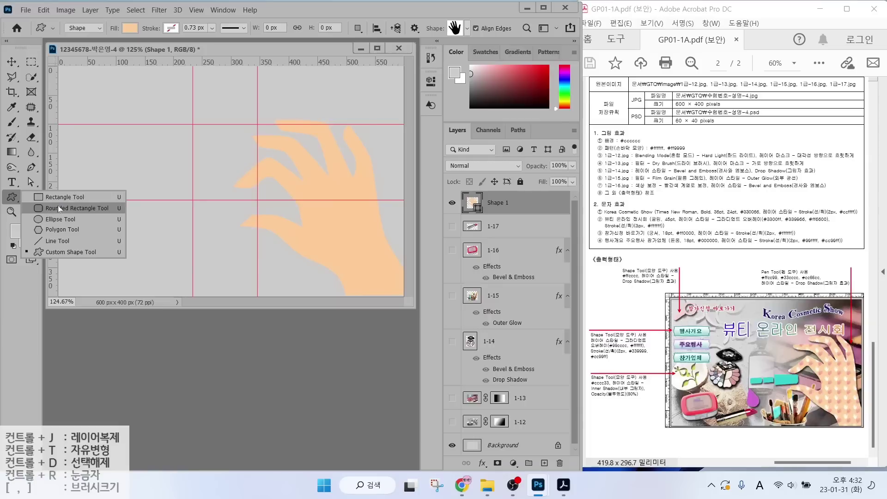
Draw a small rounded rectangle over the fingertip with the Rounded Rectangle Tool.
{"action": "left_click", "coordinate": [59, 208]}
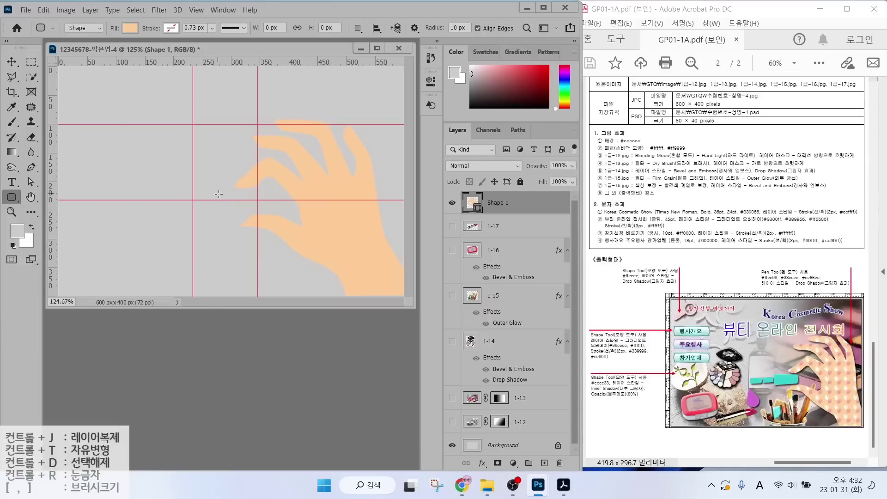
{"action": "left_click_drag", "start_coordinate": [218, 193], "coordinate": [269, 209]}
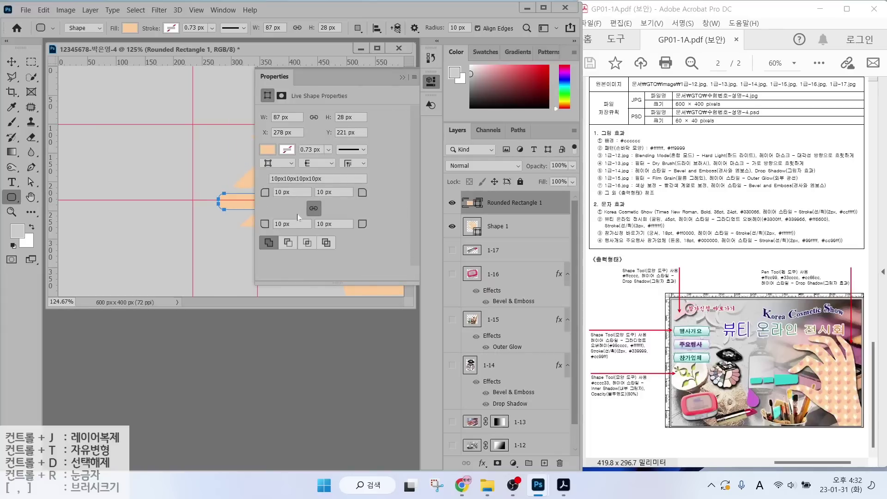
{"action": "key", "text": "alt"}
Set the rectangle's top-left and bottom-left corner radii to 0 px.
{"action": "left_click", "coordinate": [290, 192]}
{"action": "key", "text": "ctrl+a"}
{"action": "type", "text": "0"}
{"action": "key", "text": "Return"}
{"action": "left_click_drag", "start_coordinate": [289, 223], "coordinate": [250, 223]}
{"action": "type", "text": "0"}
{"action": "key", "text": "Return"}
{"action": "left_click", "coordinate": [402, 76]}
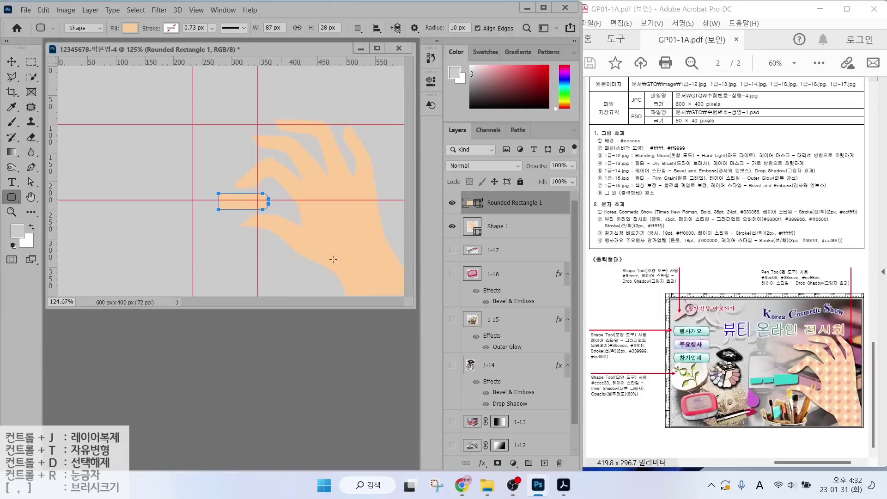
Drag the nail's top-left anchor with the Direct Selection tool to taper it.
{"action": "left_click", "coordinate": [28, 184]}
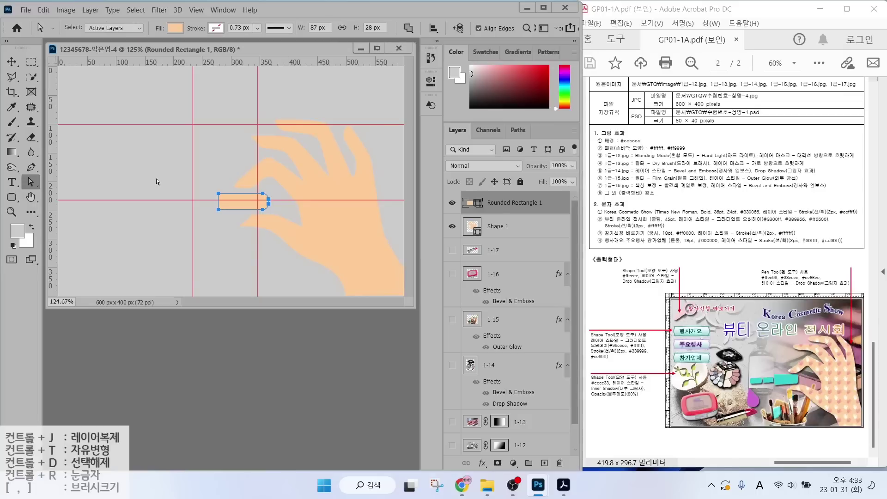
{"action": "left_click_drag", "start_coordinate": [219, 194], "coordinate": [218, 213]}
{"action": "left_click", "coordinate": [218, 209], "text": "shift"}
Fill the nail shape with teal #33cccc.
{"action": "double_click", "coordinate": [472, 202]}
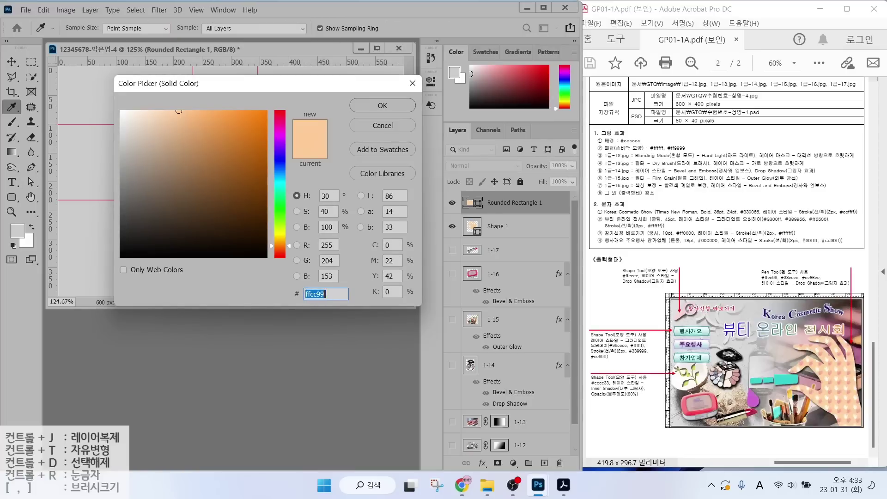
{"action": "type", "text": "33cccc"}
{"action": "key", "text": "Return"}
Choose the Rectangle Tool and adjust settings in its options bar.
{"action": "right_click", "coordinate": [12, 198]}
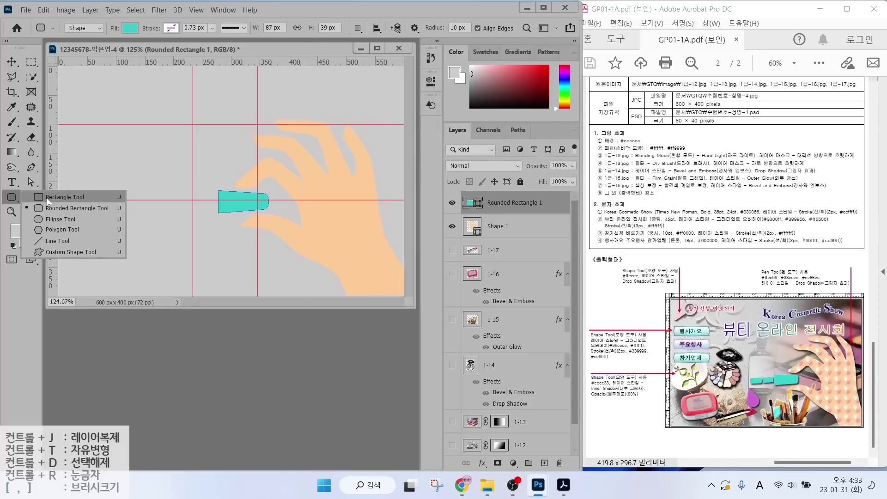
{"action": "left_click", "coordinate": [65, 197]}
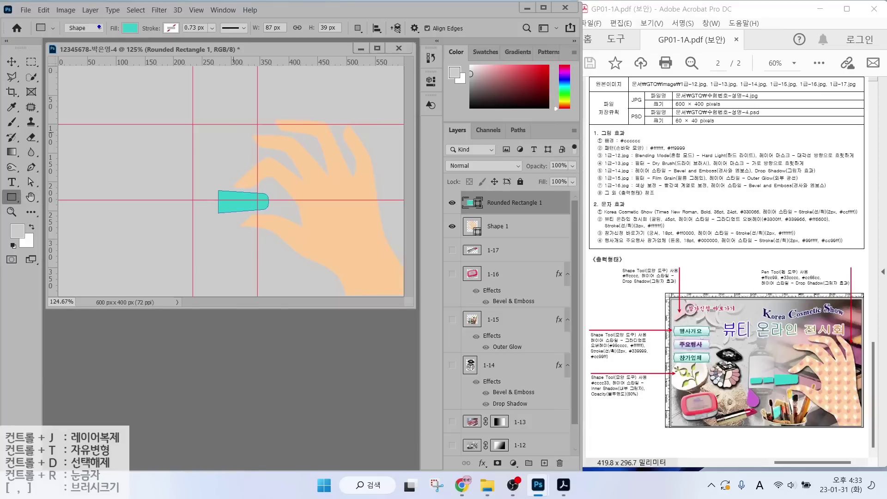
{"action": "mouse_move", "coordinate": [98, 27]}
{"action": "left_mouse_down"}
{"action": "mouse_move", "coordinate": [76, 38]}
{"action": "mouse_move", "coordinate": [69, 17]}
{"action": "mouse_move", "coordinate": [97, 21]}
{"action": "mouse_move", "coordinate": [96, 41]}
{"action": "left_mouse_up"}
{"action": "mouse_move", "coordinate": [122, 75]}
{"action": "left_mouse_down"}
{"action": "mouse_move", "coordinate": [88, 41]}
{"action": "mouse_move", "coordinate": [125, 81]}
{"action": "left_mouse_up"}
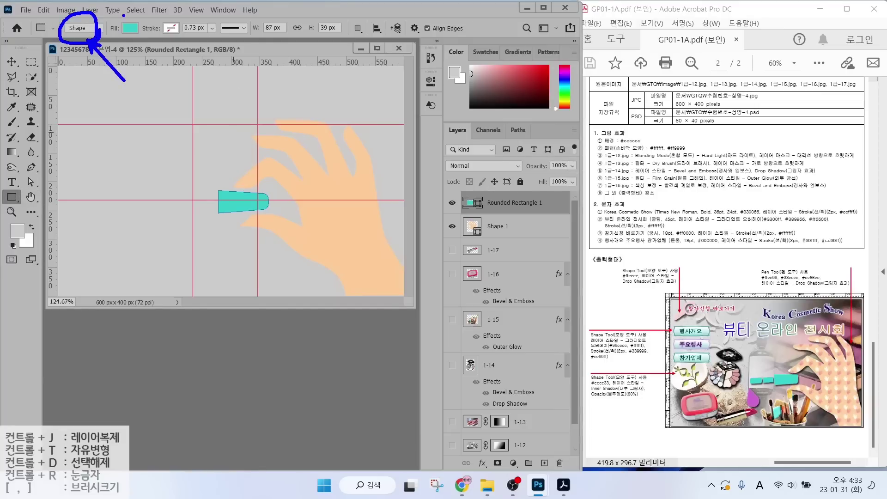
{"action": "mouse_move", "coordinate": [149, 39]}
{"action": "left_mouse_down"}
{"action": "mouse_move", "coordinate": [121, 16]}
{"action": "mouse_move", "coordinate": [157, 69]}
{"action": "left_mouse_up"}
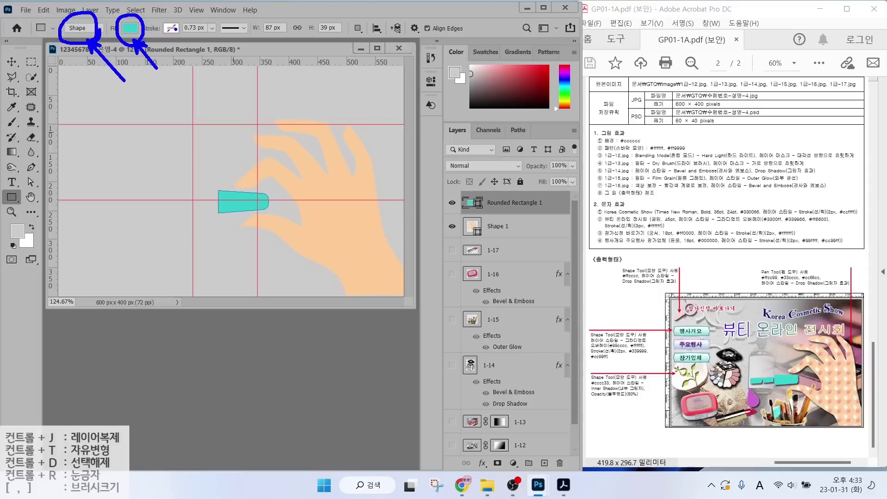
{"action": "left_click_drag", "start_coordinate": [184, 13], "coordinate": [162, 42]}
{"action": "mouse_move", "coordinate": [366, 38]}
{"action": "left_mouse_down"}
{"action": "mouse_move", "coordinate": [343, 17]}
{"action": "mouse_move", "coordinate": [369, 19]}
{"action": "mouse_move", "coordinate": [371, 32]}
{"action": "mouse_move", "coordinate": [367, 38]}
{"action": "mouse_move", "coordinate": [368, 19]}
{"action": "mouse_move", "coordinate": [341, 45]}
{"action": "mouse_move", "coordinate": [367, 38]}
{"action": "left_mouse_up"}
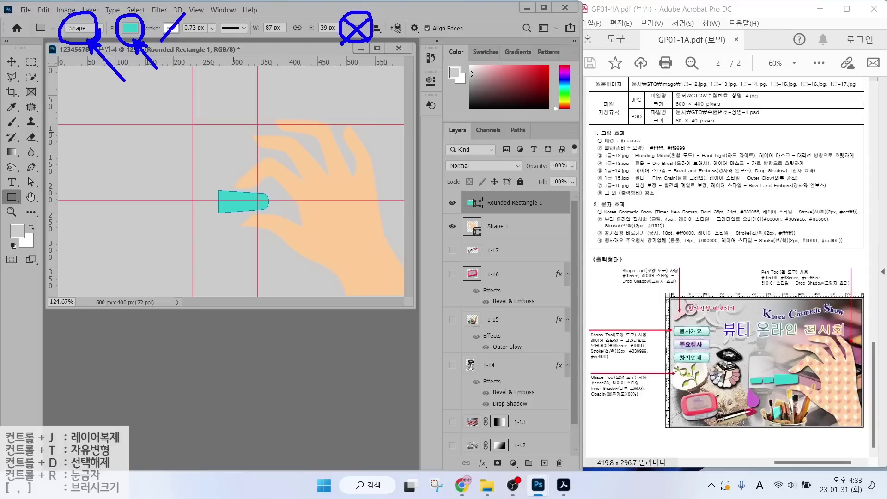
{"action": "key", "text": "Escape"}
Target the Rounded Rectangle 1 layer and set Path Operations to Combine Shapes.
{"action": "left_click", "coordinate": [357, 28]}
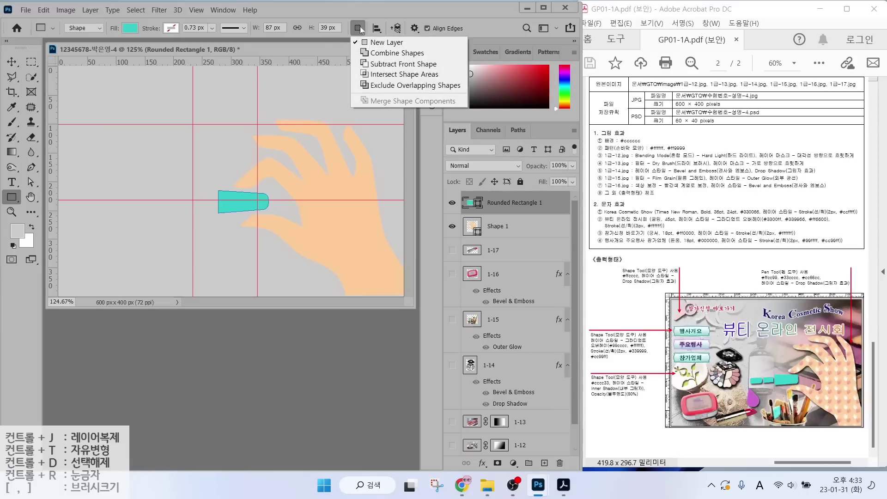
{"action": "left_click", "coordinate": [383, 54]}
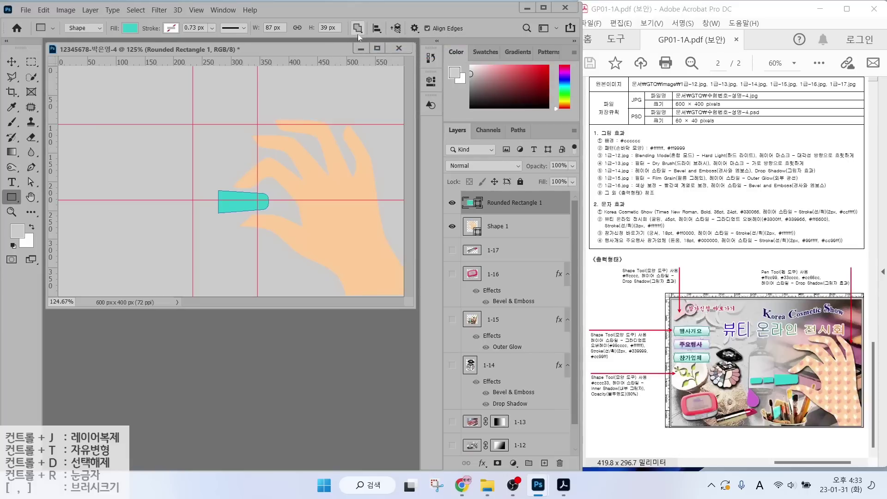
{"action": "left_click", "coordinate": [357, 33]}
{"action": "left_click", "coordinate": [370, 42]}
{"action": "left_click", "coordinate": [508, 227]}
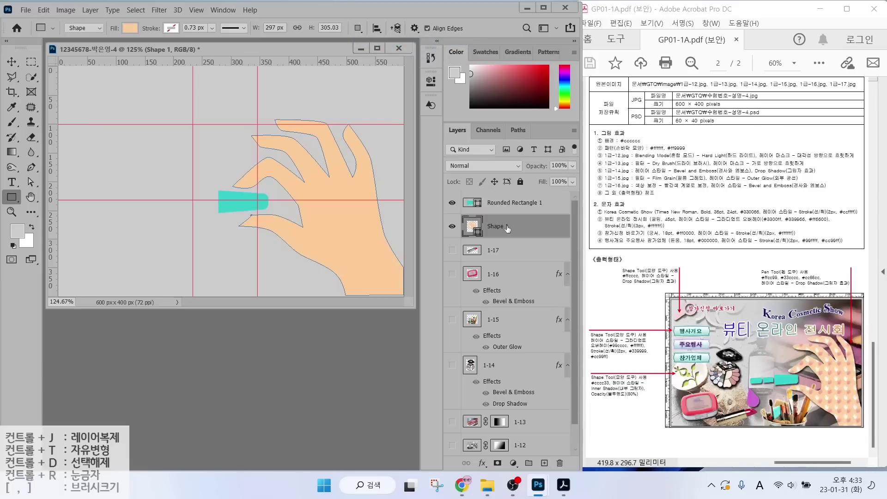
{"action": "left_click", "coordinate": [503, 205]}
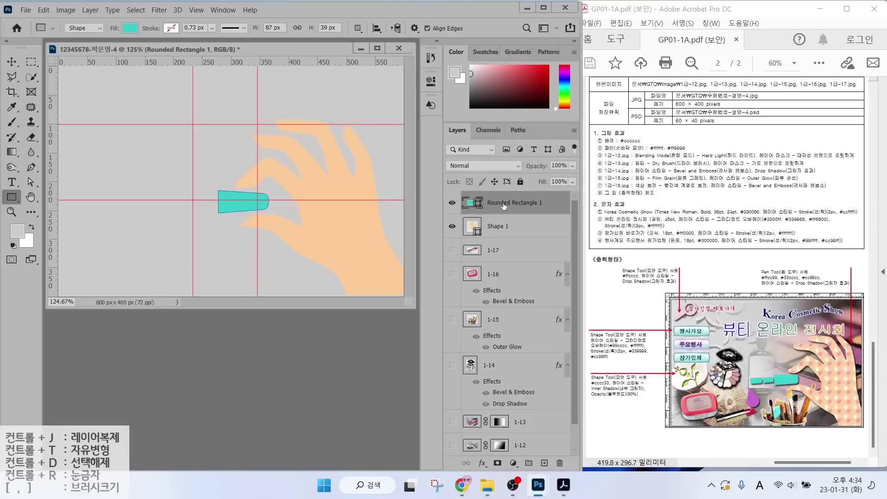
{"action": "left_click", "coordinate": [358, 28]}
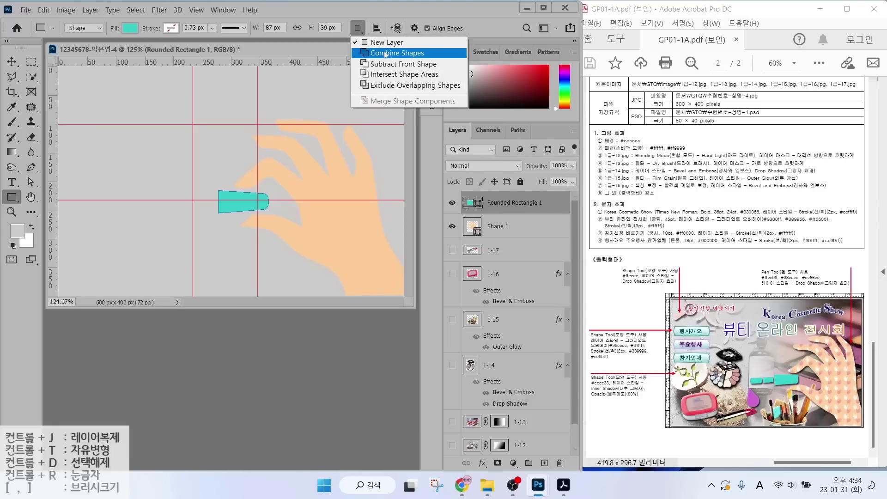
{"action": "left_click", "coordinate": [386, 54]}
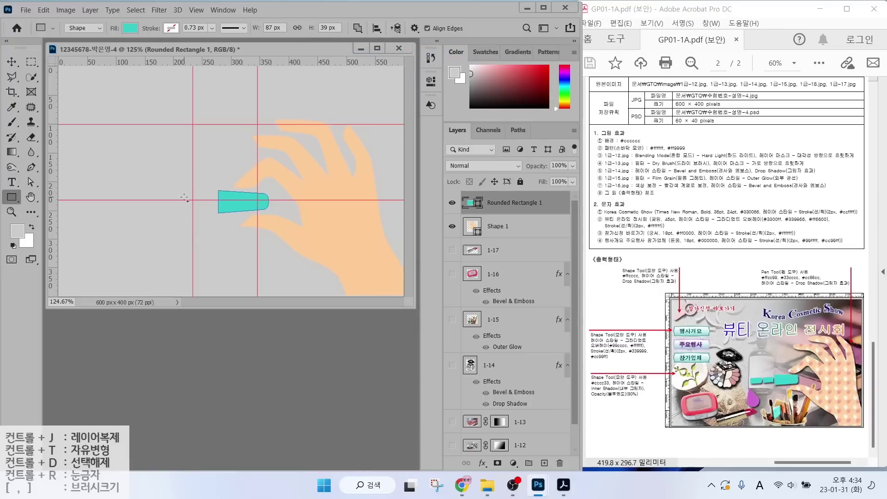
Draw a 56×28 px rectangle left of the nail, link its corner radii, and collapse Properties.
{"action": "left_click_drag", "start_coordinate": [181, 193], "coordinate": [213, 209]}
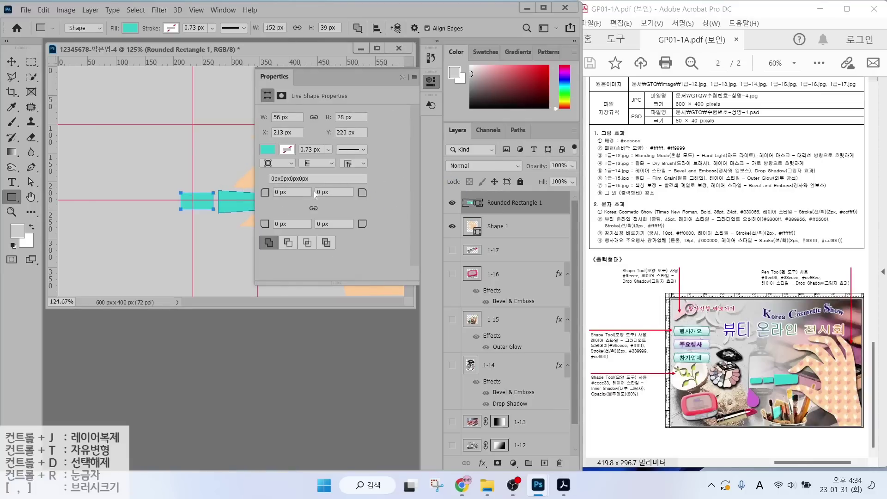
{"action": "left_click", "coordinate": [314, 208]}
{"action": "left_click_drag", "start_coordinate": [760, 375], "coordinate": [757, 400]}
{"action": "left_click", "coordinate": [509, 229]}
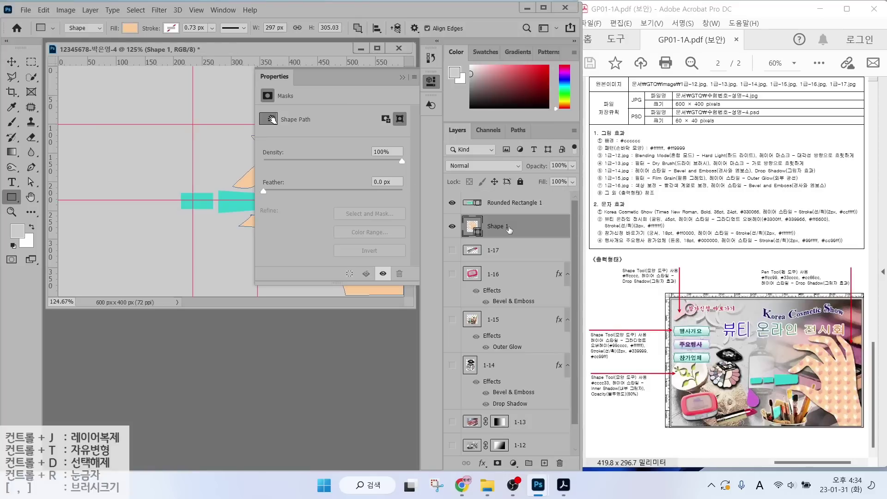
{"action": "left_click", "coordinate": [516, 206]}
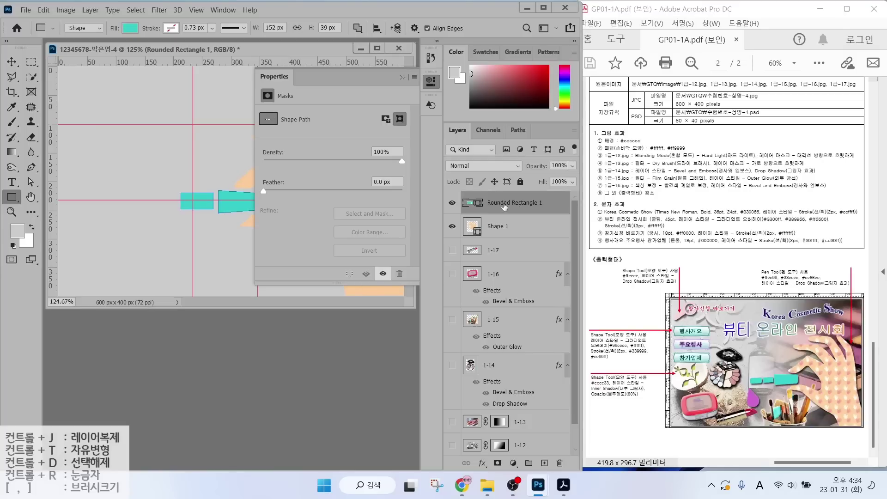
{"action": "left_click", "coordinate": [402, 78]}
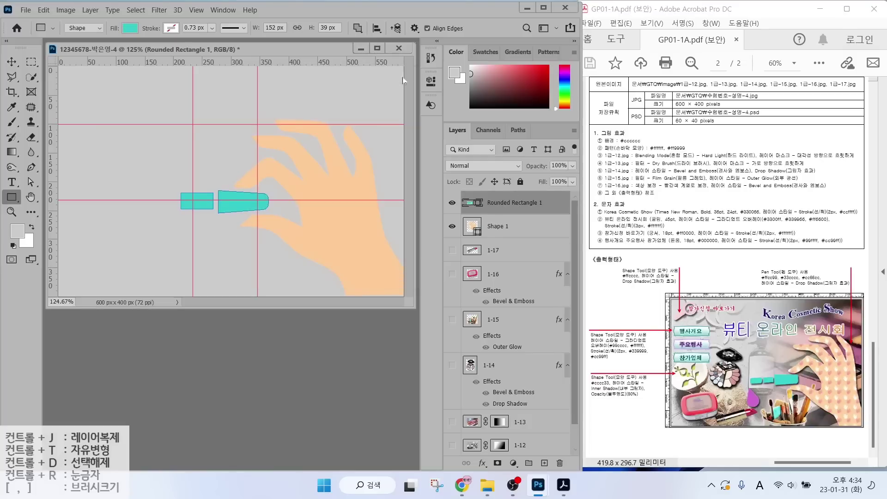
{"action": "right_click", "coordinate": [4, 199]}
Subtract an ellipse from the small rectangle's left end, merging components into one 143.5×39 px shape.
{"action": "left_click", "coordinate": [57, 216]}
{"action": "left_click", "coordinate": [358, 29]}
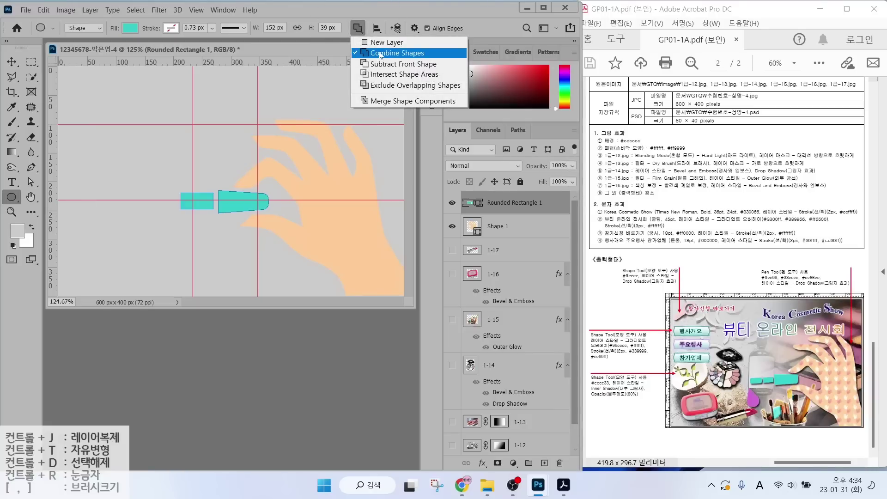
{"action": "left_click", "coordinate": [382, 64]}
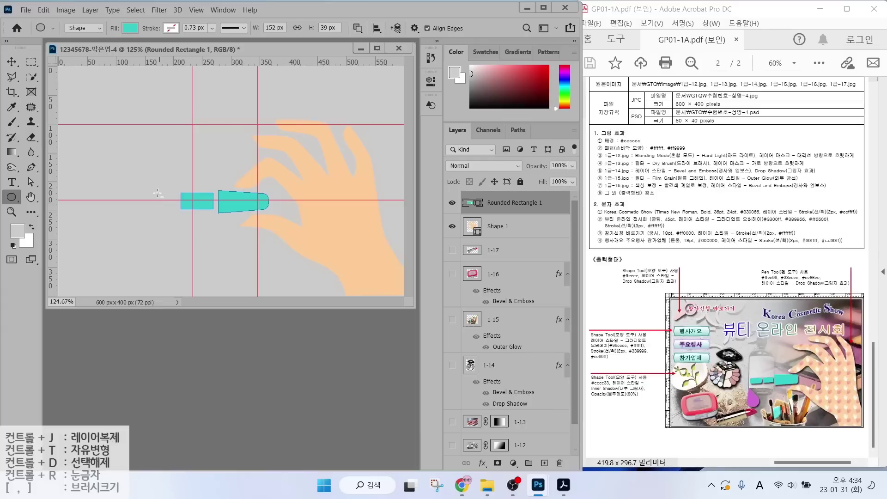
{"action": "left_click_drag", "start_coordinate": [167, 185], "coordinate": [191, 216]}
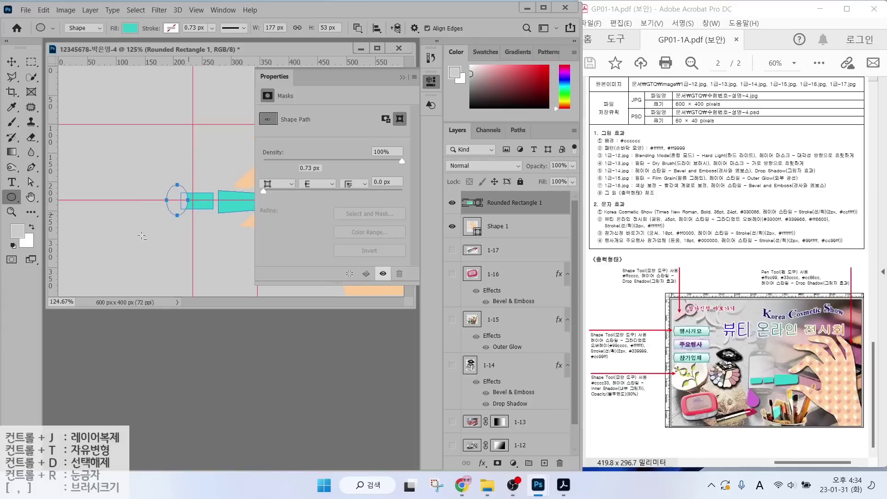
{"action": "left_click", "coordinate": [404, 78]}
{"action": "left_click", "coordinate": [357, 28]}
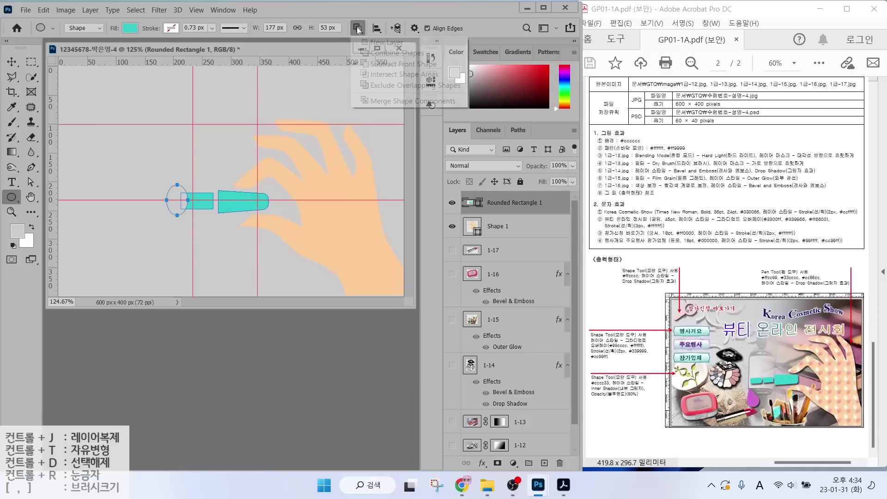
{"action": "left_click", "coordinate": [382, 103]}
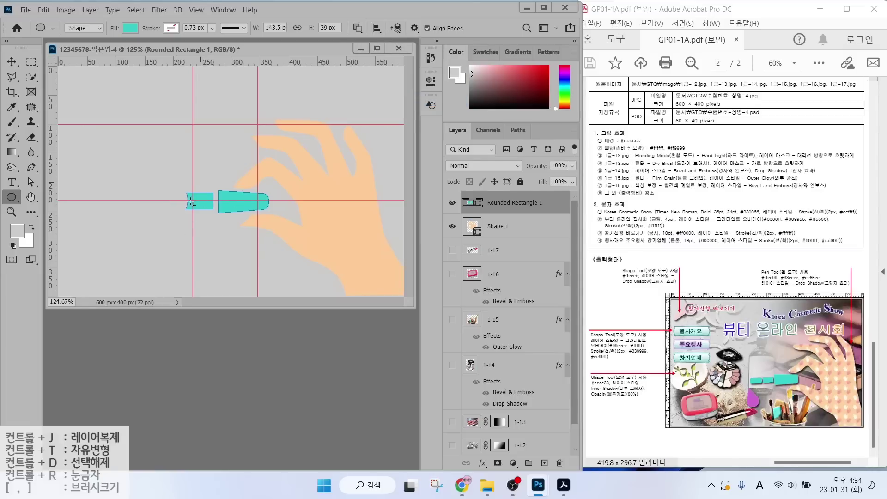
{"action": "left_click_drag", "start_coordinate": [184, 189], "coordinate": [190, 208]}
Reselect Rounded Rectangle 1, set path operation to Combine Shapes, and switch to the Rounded Rectangle tool.
{"action": "left_click", "coordinate": [501, 226]}
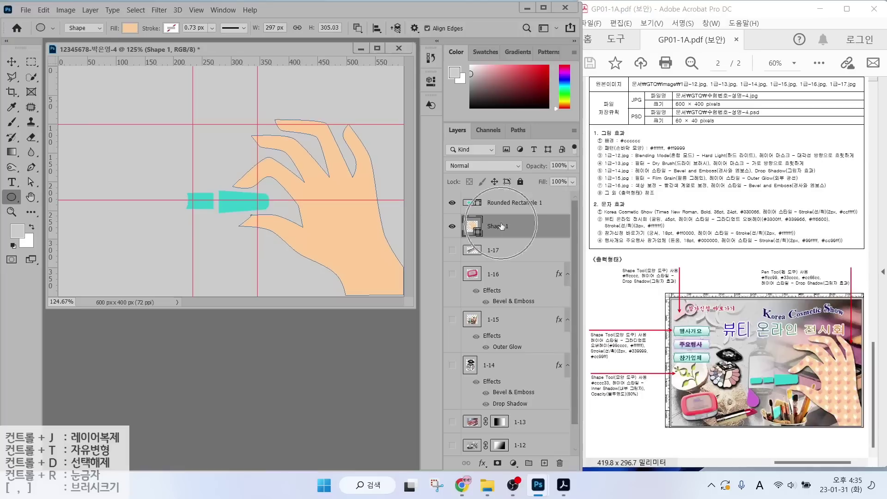
{"action": "left_click", "coordinate": [505, 205]}
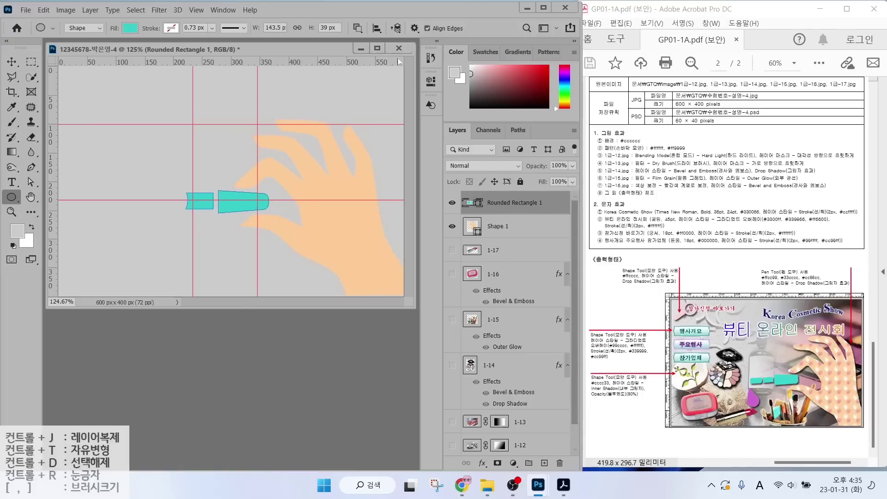
{"action": "left_click", "coordinate": [754, 386]}
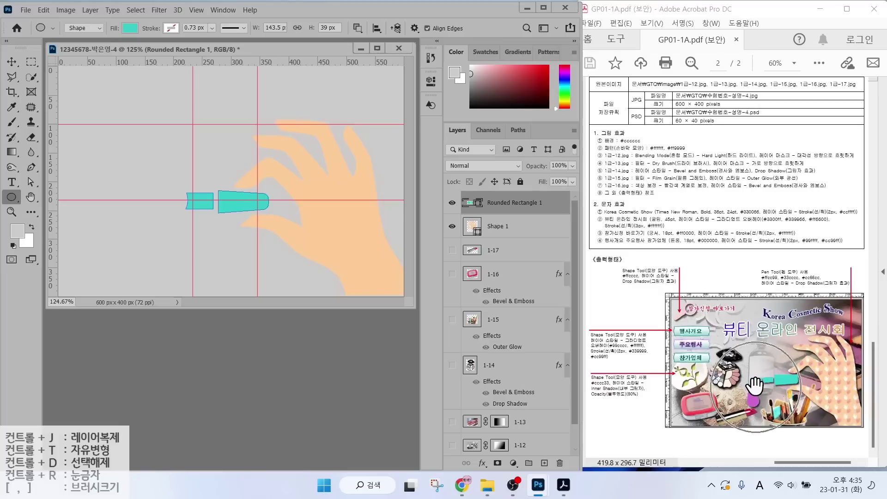
{"action": "left_click", "coordinate": [359, 27]}
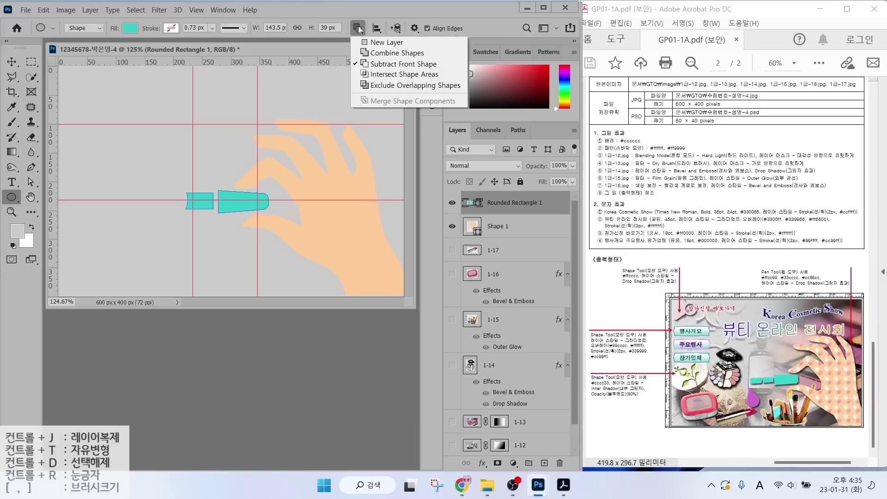
{"action": "left_click", "coordinate": [378, 53]}
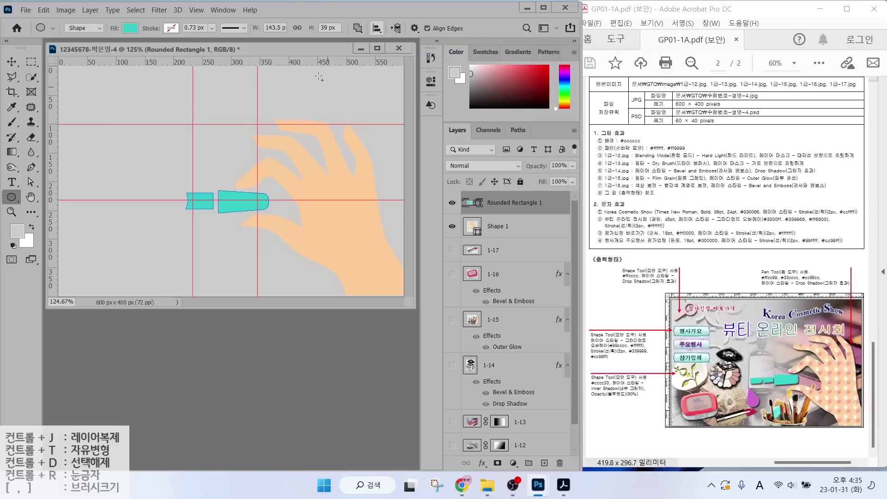
{"action": "right_click", "coordinate": [9, 198]}
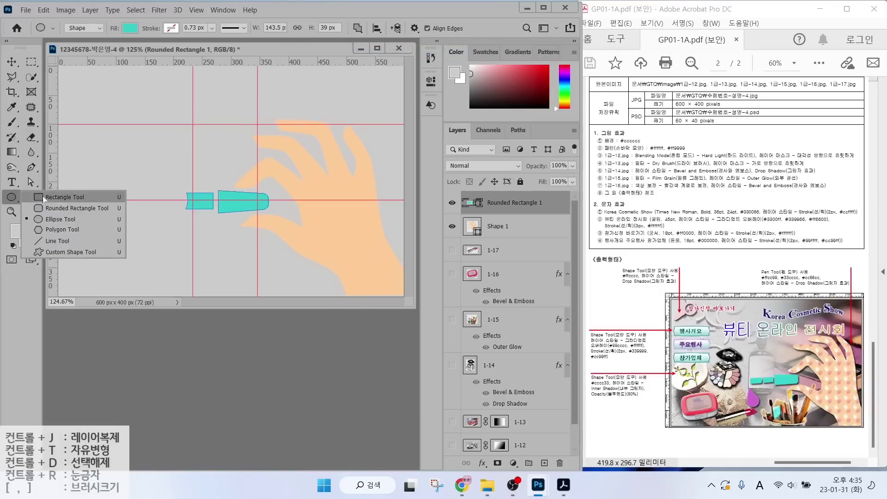
{"action": "left_click", "coordinate": [66, 210]}
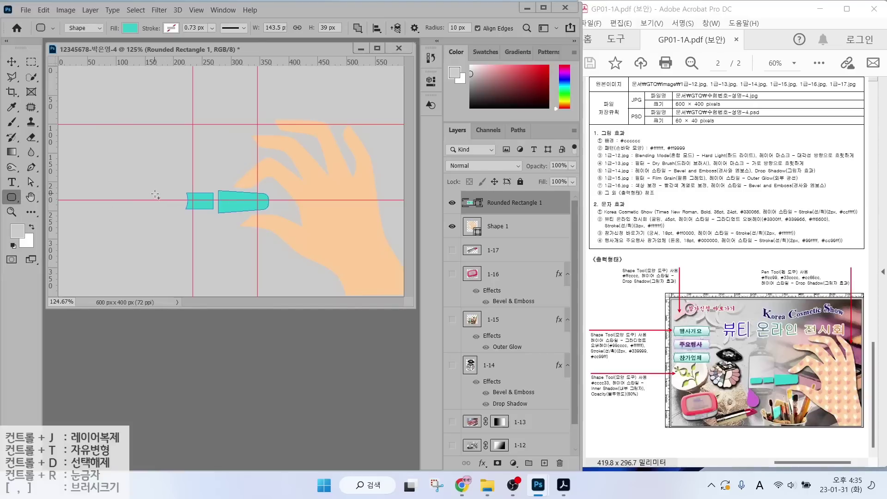
Draw a 49×29 px teal rounded piece with 10 px corners left of the teal shapes.
{"action": "left_click_drag", "start_coordinate": [153, 194], "coordinate": [181, 209]}
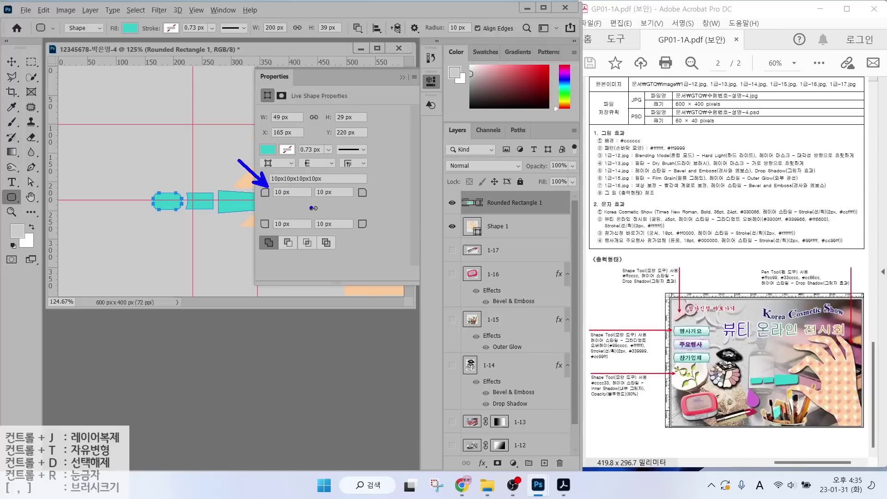
{"action": "left_click_drag", "start_coordinate": [295, 85], "coordinate": [297, 83]}
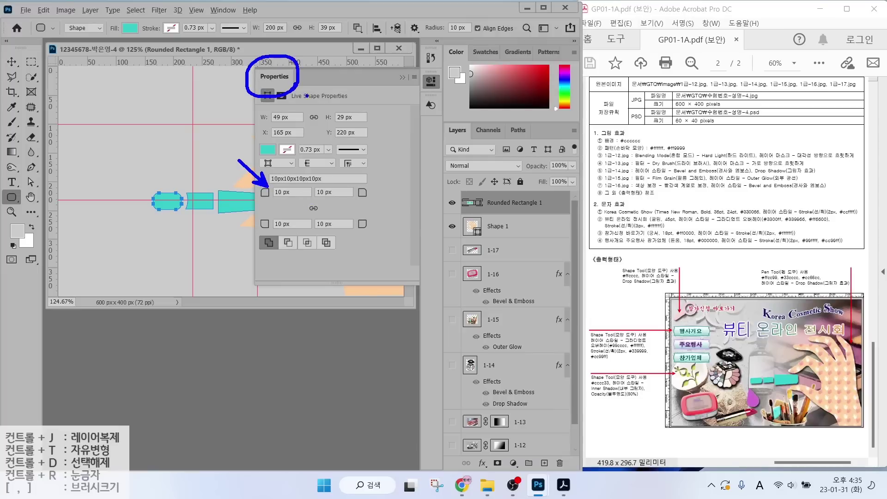
{"action": "key", "text": "Escape"}
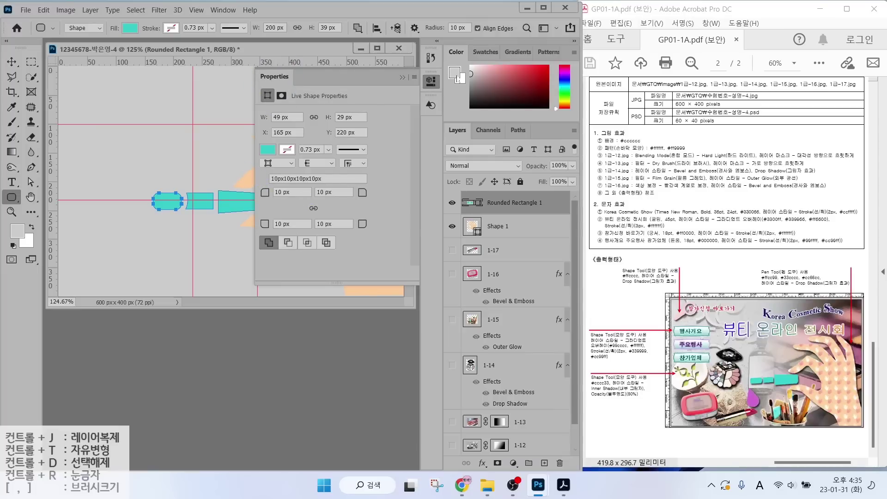
{"action": "left_click", "coordinate": [403, 78]}
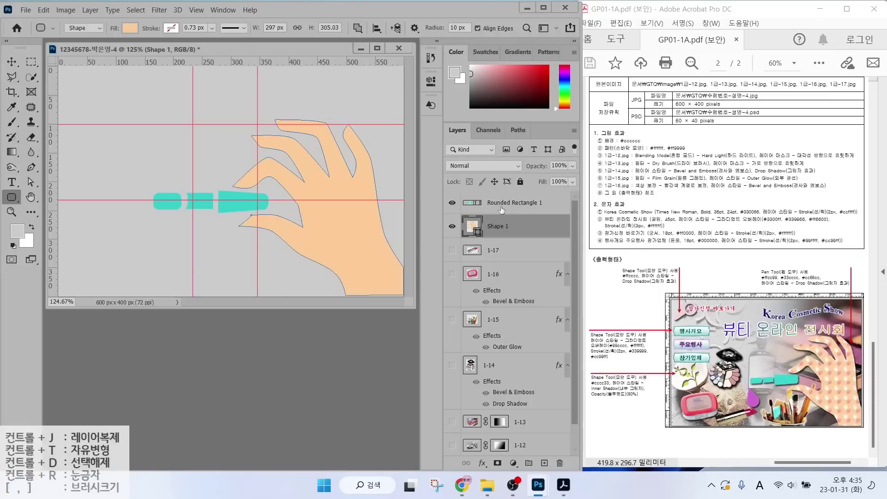
Toggle the teal shapes layer's visibility to compare, then start Free Transform on it.
{"action": "left_click", "coordinate": [452, 203]}
{"action": "left_click", "coordinate": [452, 202]}
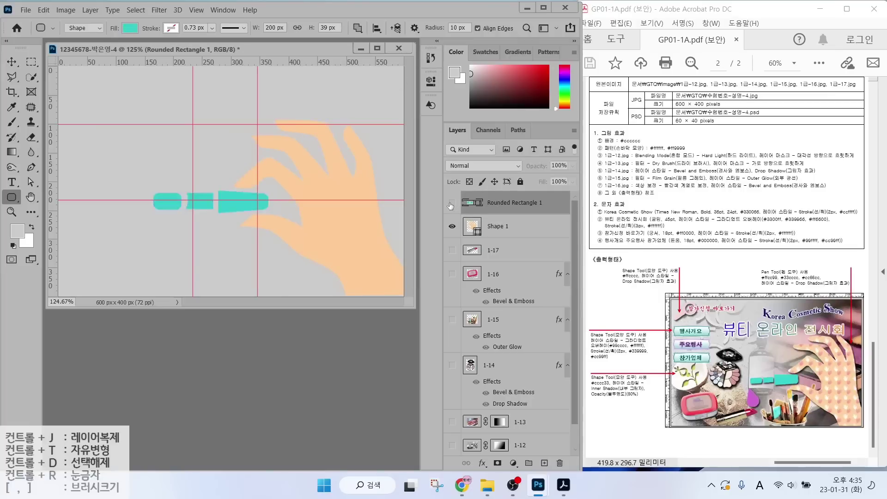
{"action": "left_click", "coordinate": [451, 203]}
{"action": "left_click", "coordinate": [451, 203]}
{"action": "left_click", "coordinate": [451, 204]}
{"action": "left_click", "coordinate": [451, 203]}
{"action": "left_click", "coordinate": [451, 204]}
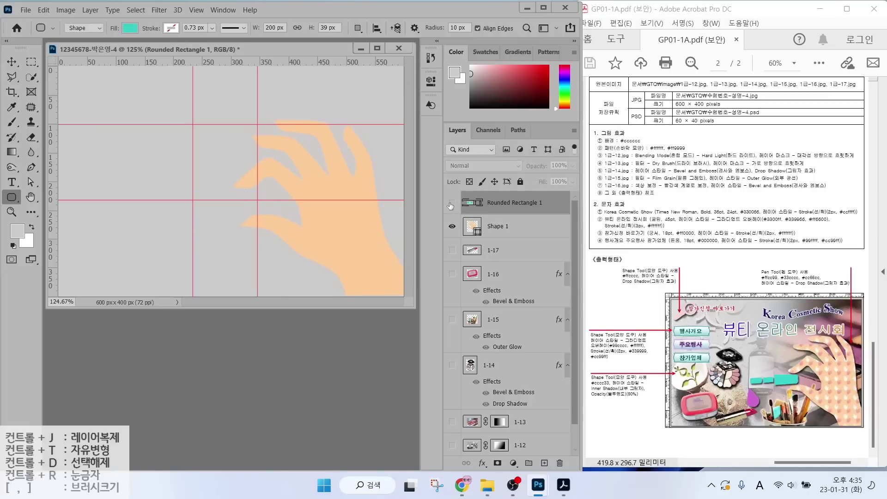
{"action": "left_click", "coordinate": [451, 203]}
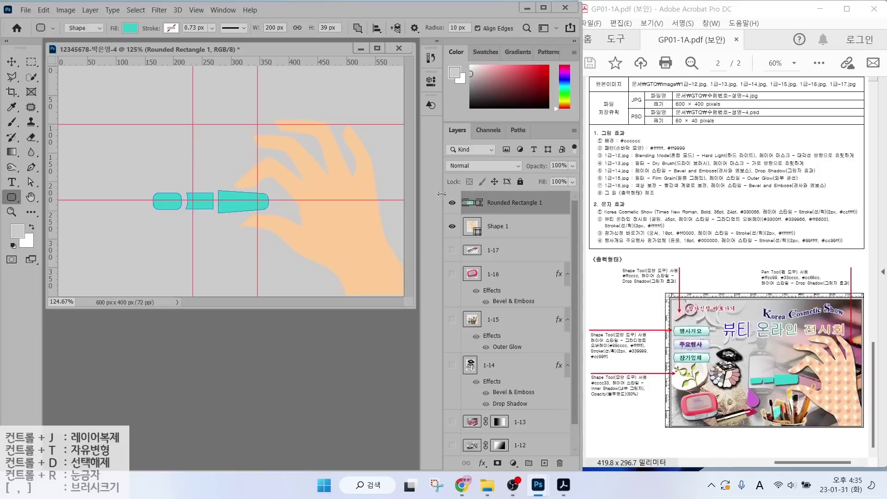
{"action": "key", "text": "ctrl+t"}
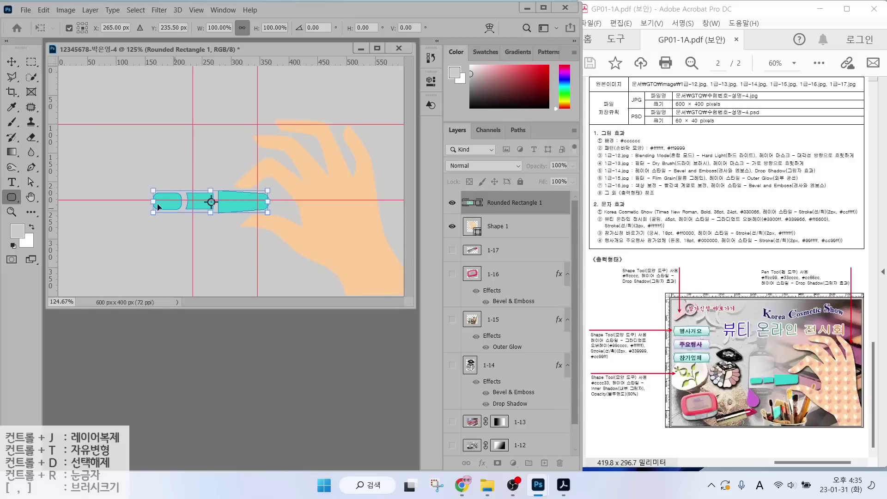
Narrow the three-piece teal shape to about 71.75% width (143.5×28 px) and commit.
{"action": "left_click_drag", "start_coordinate": [153, 202], "coordinate": [231, 201]}
{"action": "key", "text": "Return"}
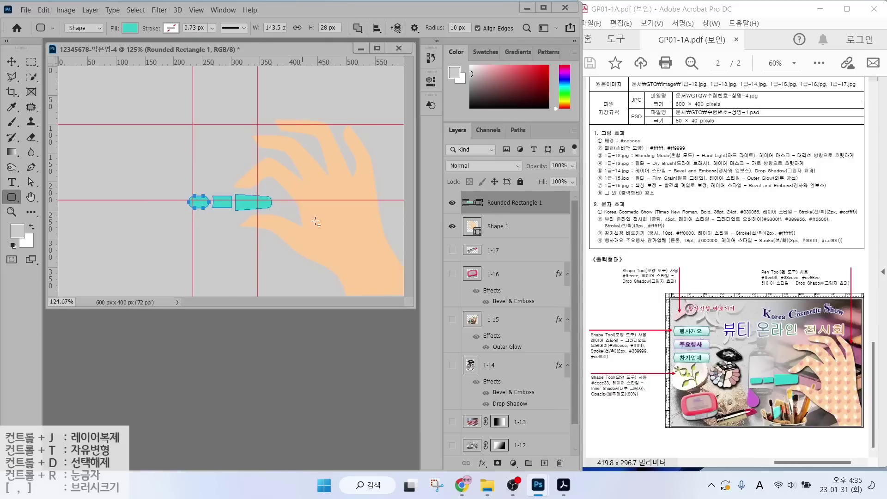
{"action": "key", "text": "shift+u"}
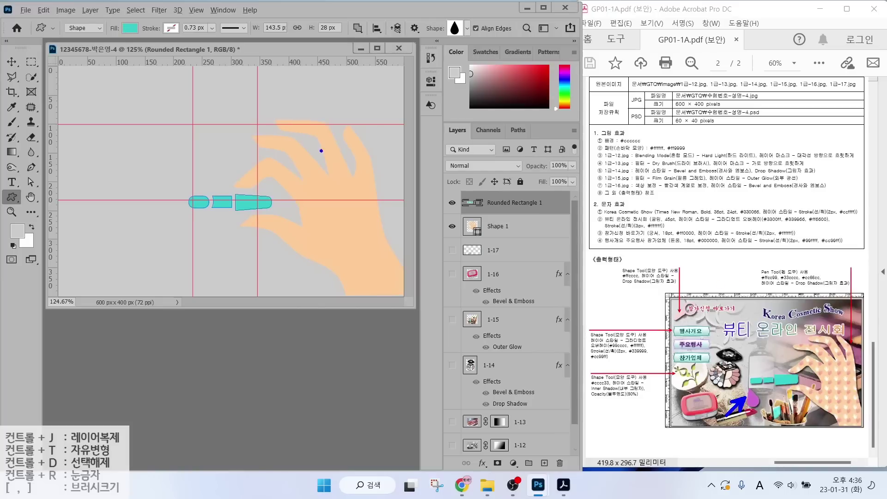
{"action": "mouse_move", "coordinate": [8, 206]}
{"action": "left_mouse_down"}
{"action": "mouse_move", "coordinate": [29, 200]}
{"action": "mouse_move", "coordinate": [4, 204]}
{"action": "left_mouse_up"}
Choose the Raindrop custom shape and set the path operation to New Layer.
{"action": "right_click", "coordinate": [13, 197]}
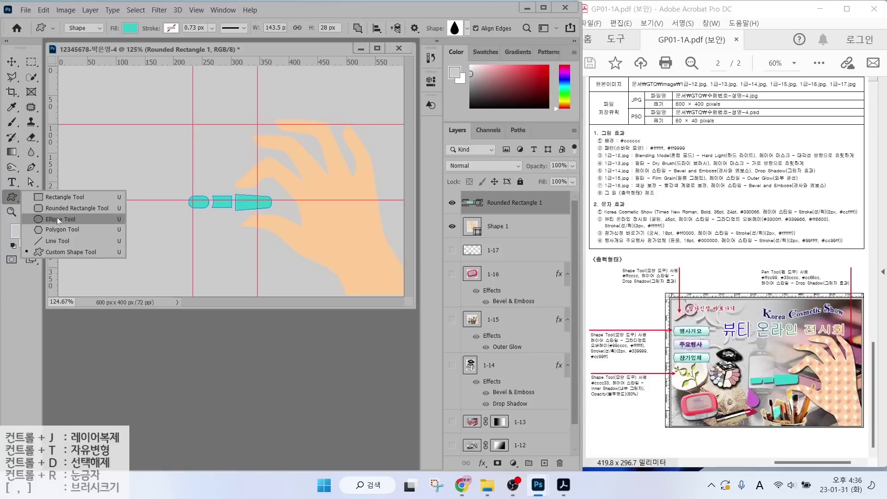
{"action": "left_click", "coordinate": [9, 199]}
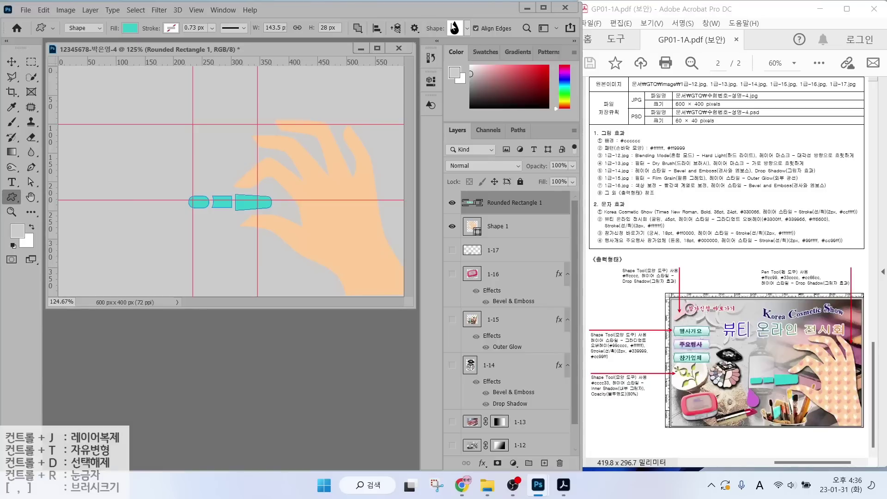
{"action": "left_click", "coordinate": [454, 29]}
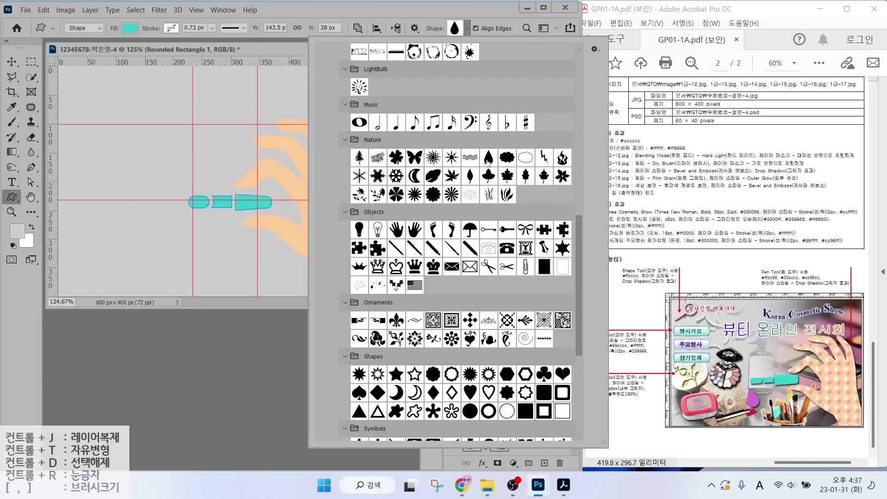
{"action": "left_click", "coordinate": [488, 162]}
{"action": "left_click", "coordinate": [457, 7]}
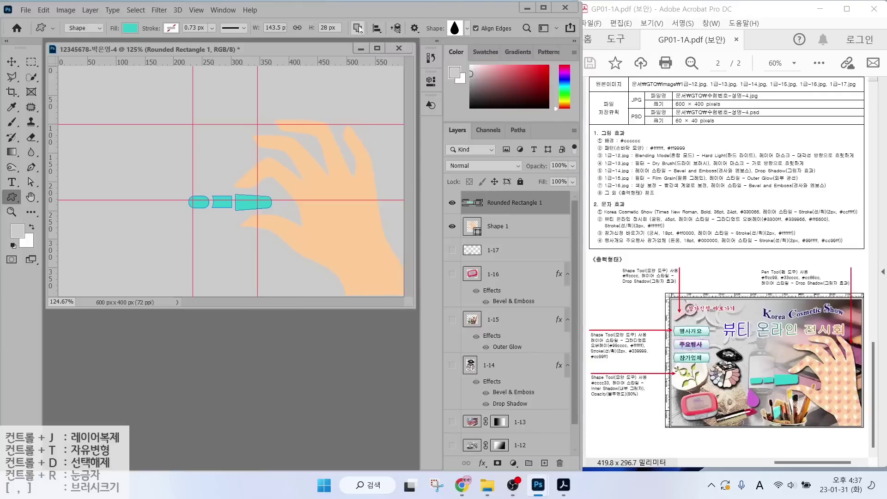
{"action": "left_click", "coordinate": [358, 29]}
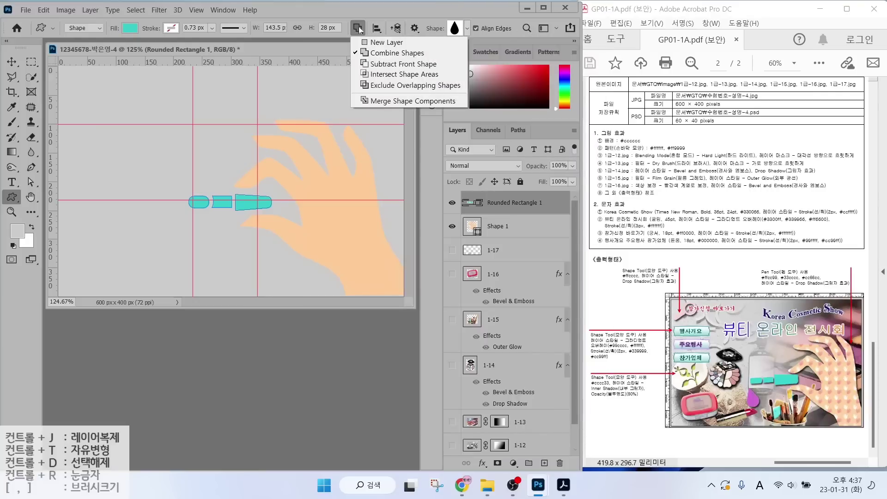
{"action": "left_click", "coordinate": [380, 43]}
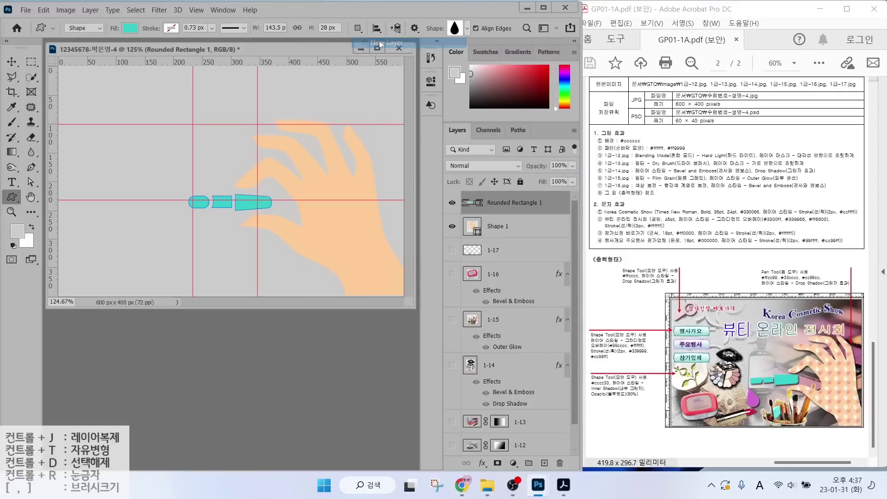
Draw a raindrop below the teal pieces, fill it #cc33cc, and shrink it slightly.
{"action": "left_click_drag", "start_coordinate": [165, 218], "coordinate": [214, 254]}
{"action": "double_click", "coordinate": [470, 199]}
{"action": "type", "text": "cc33cc"}
{"action": "key", "text": "Return"}
{"action": "key", "text": "ctrl+t"}
{"action": "mouse_move", "coordinate": [186, 253]}
{"action": "left_mouse_down"}
{"action": "mouse_move", "coordinate": [203, 250]}
{"action": "mouse_move", "coordinate": [197, 255]}
{"action": "left_mouse_up"}
{"action": "key", "text": "Return"}
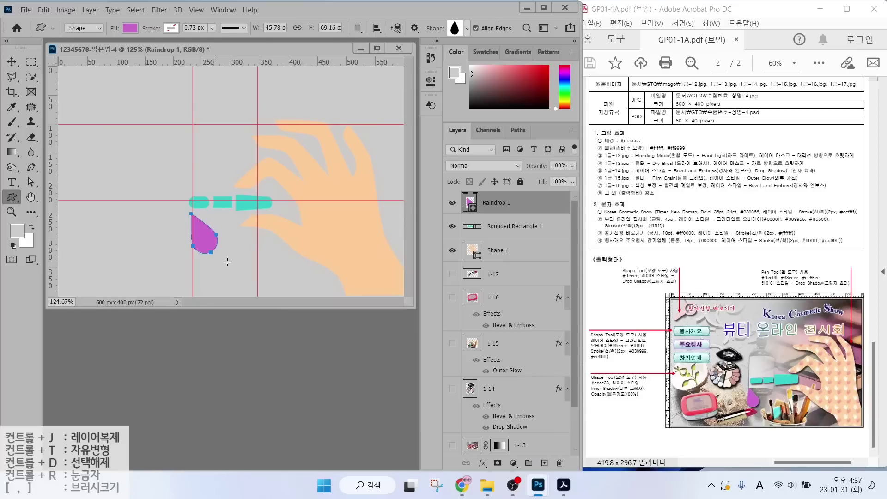
Toggle the raindrop, teal bar and hand layers' visibility to check them, then select the hand layer.
{"action": "left_click", "coordinate": [451, 203]}
{"action": "left_click", "coordinate": [452, 204]}
{"action": "left_click", "coordinate": [452, 227]}
{"action": "left_click", "coordinate": [453, 227]}
{"action": "left_click", "coordinate": [452, 250]}
{"action": "left_click", "coordinate": [452, 251]}
{"action": "left_click", "coordinate": [514, 255]}
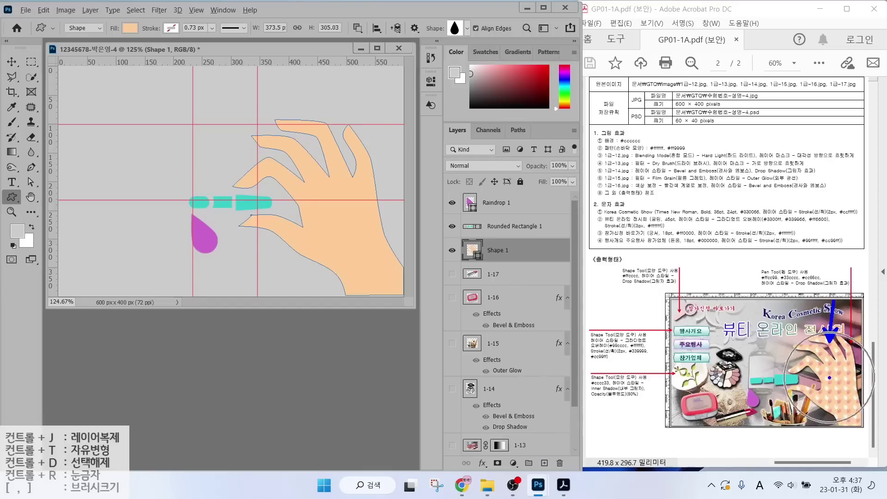
{"action": "key", "text": "Escape"}
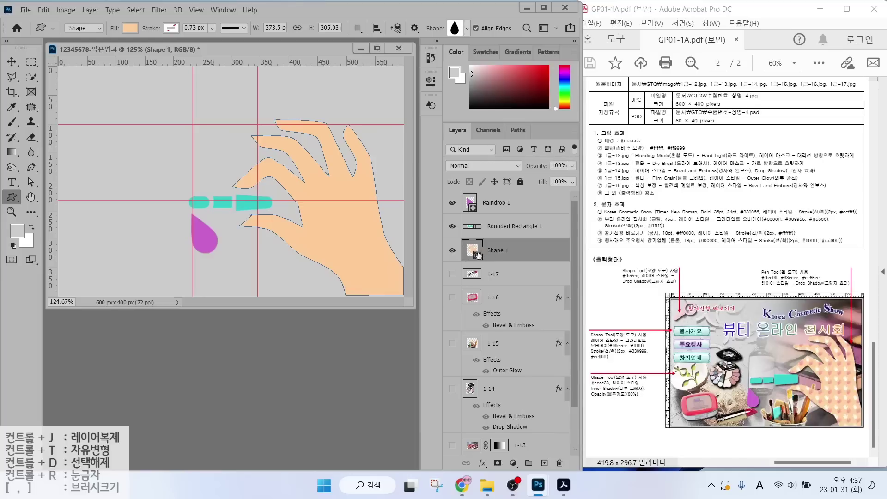
Duplicate the hand shape layer and rename the copy 패턴.
{"action": "left_click", "coordinate": [16, 61]}
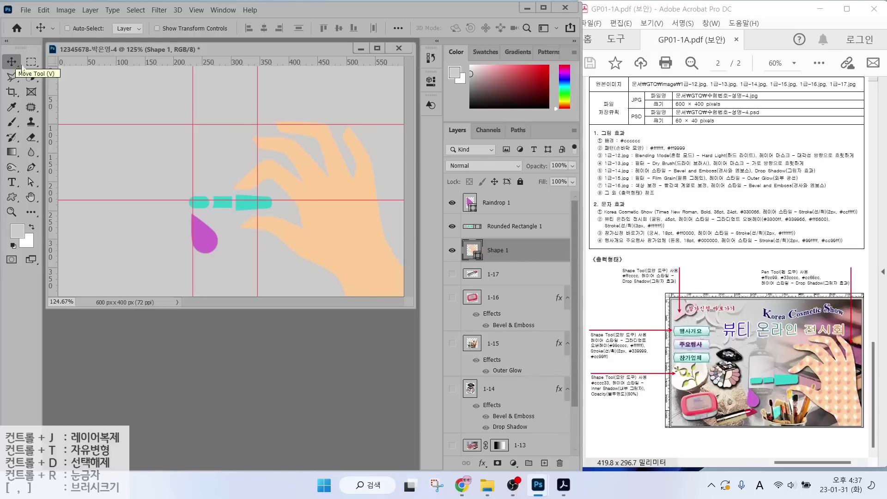
{"action": "key", "text": "ctrl+j"}
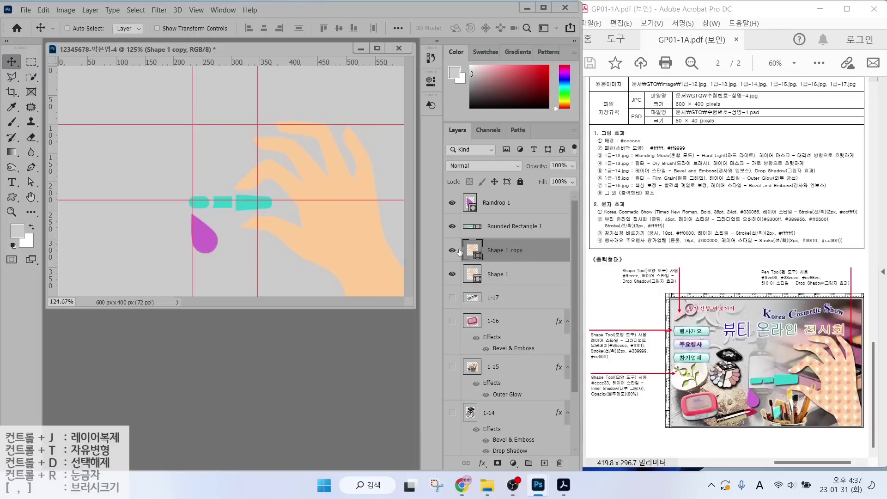
{"action": "double_click", "coordinate": [493, 250]}
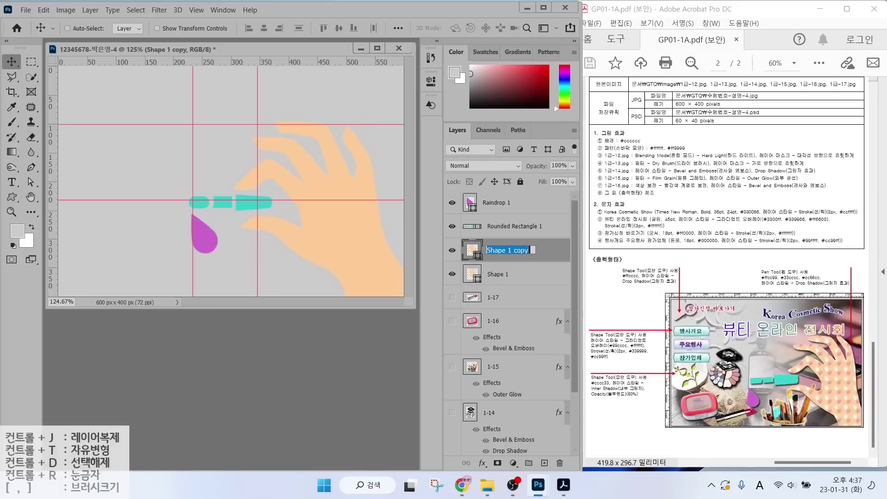
{"action": "type", "text": "v"}
{"action": "key", "text": "Hangul"}
{"action": "type", "text": "패턴"}
{"action": "key", "text": "Return"}
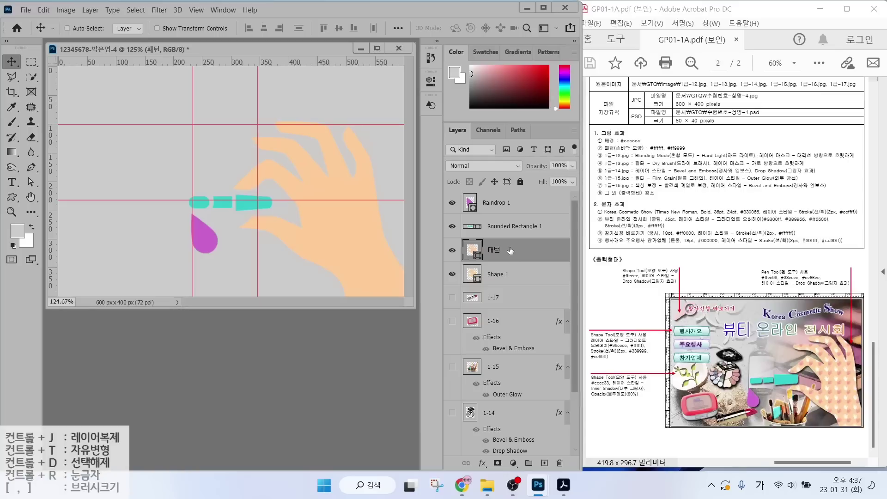
Change the 패턴 layer's fill to the pink hands pattern.
{"action": "left_click", "coordinate": [32, 169]}
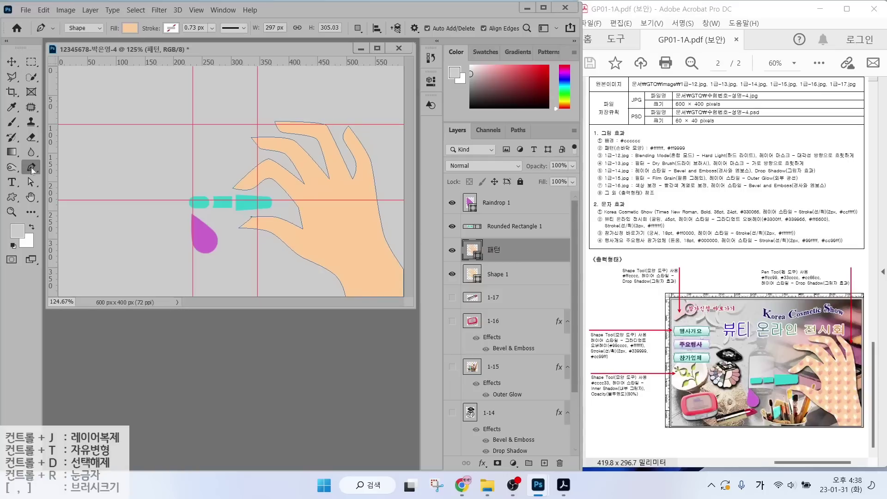
{"action": "mouse_move", "coordinate": [98, 28]}
{"action": "left_mouse_down"}
{"action": "mouse_move", "coordinate": [61, 33]}
{"action": "mouse_move", "coordinate": [86, 13]}
{"action": "mouse_move", "coordinate": [101, 28]}
{"action": "mouse_move", "coordinate": [87, 42]}
{"action": "mouse_move", "coordinate": [127, 46]}
{"action": "mouse_move", "coordinate": [112, 33]}
{"action": "mouse_move", "coordinate": [134, 10]}
{"action": "mouse_move", "coordinate": [147, 33]}
{"action": "left_mouse_up"}
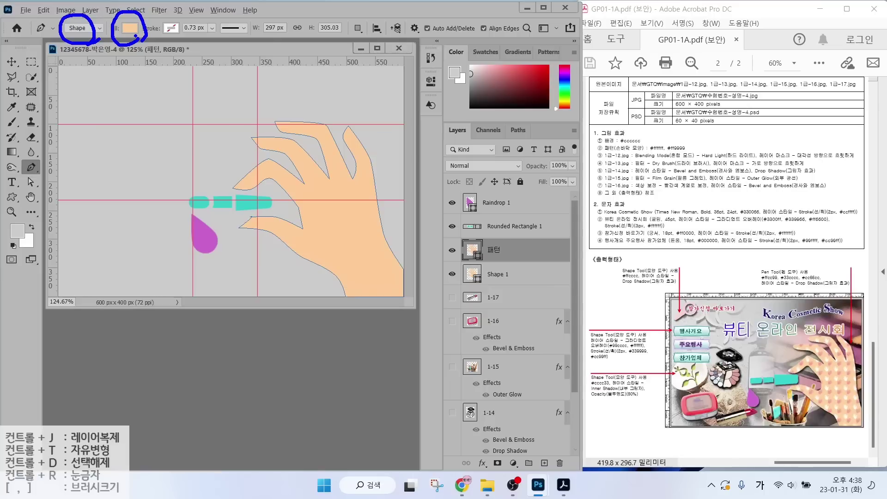
{"action": "key", "text": "Escape"}
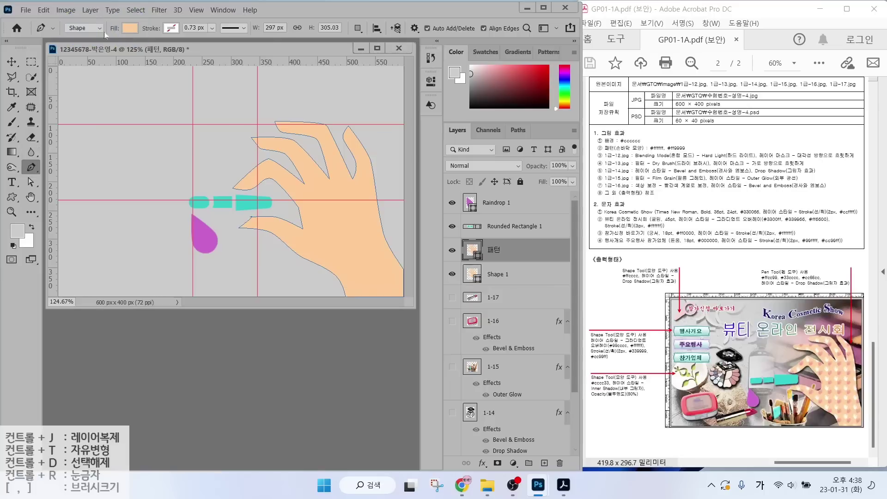
{"action": "left_click", "coordinate": [127, 29]}
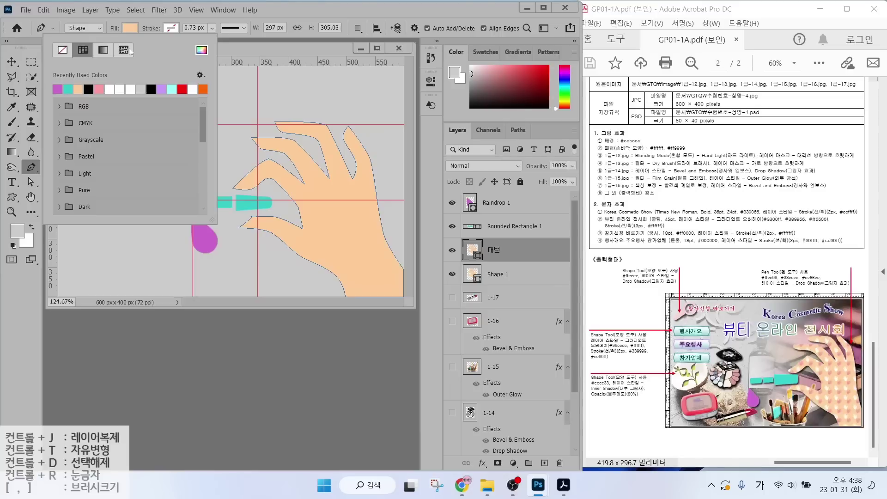
{"action": "left_click", "coordinate": [128, 51]}
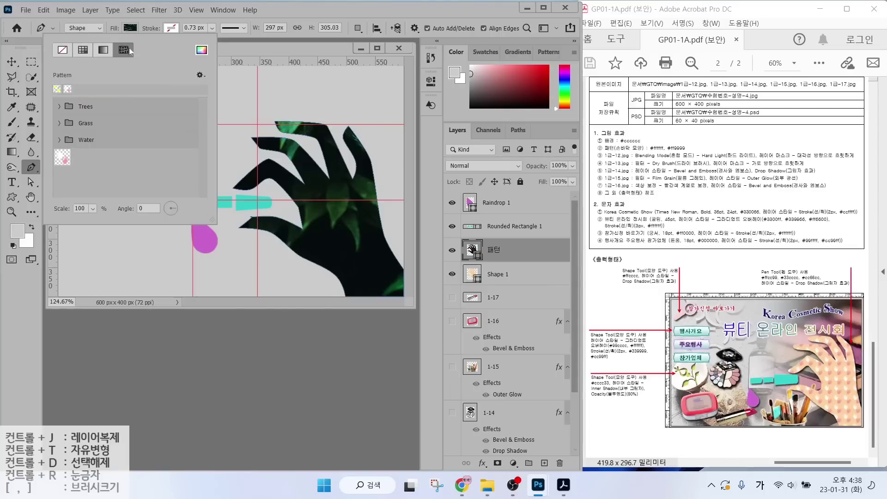
{"action": "left_click", "coordinate": [63, 158]}
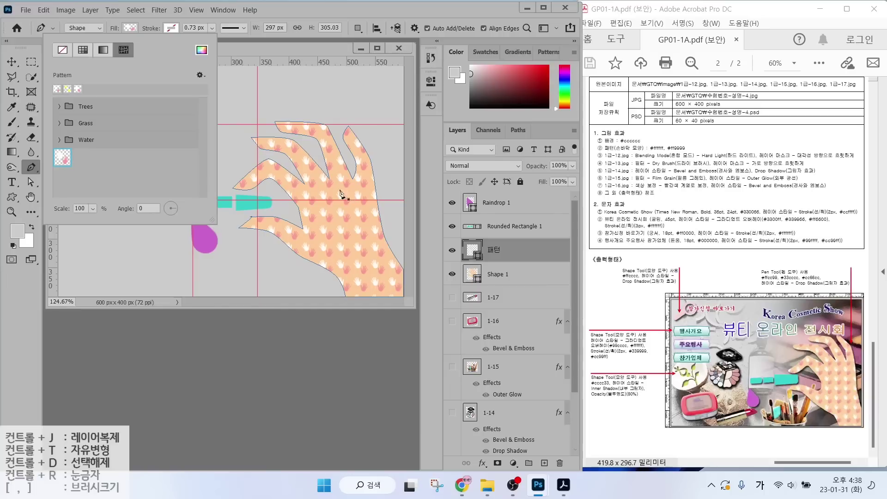
{"action": "left_click", "coordinate": [325, 10]}
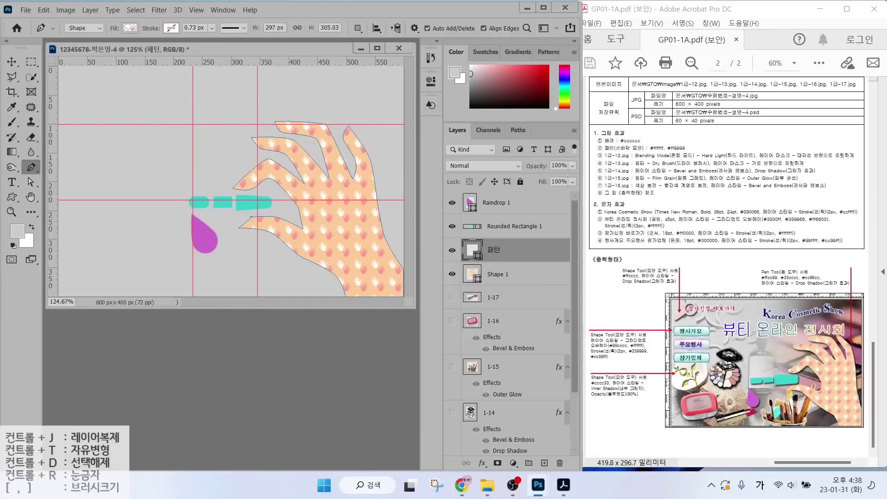
{"action": "left_click_drag", "start_coordinate": [845, 248], "coordinate": [830, 279]}
Add a Drop Shadow effect to the Raindrop 1 layer.
{"action": "left_click", "coordinate": [503, 204]}
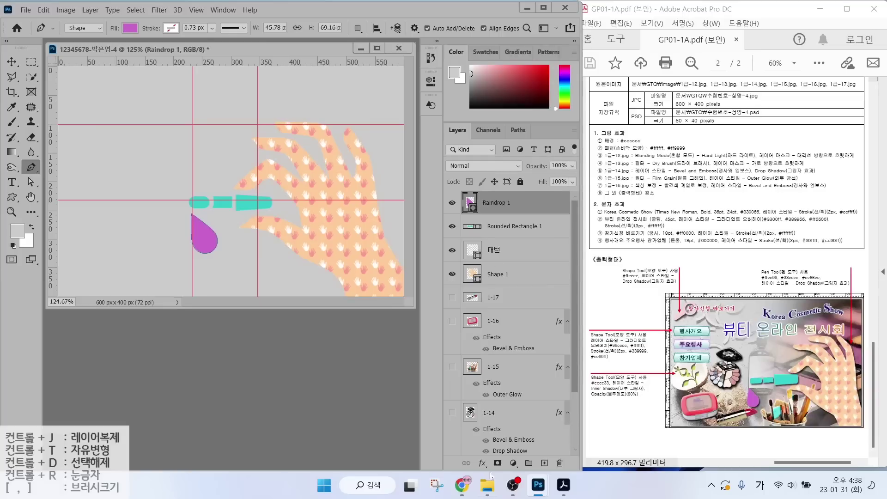
{"action": "left_click", "coordinate": [482, 463]}
{"action": "left_click", "coordinate": [513, 459]}
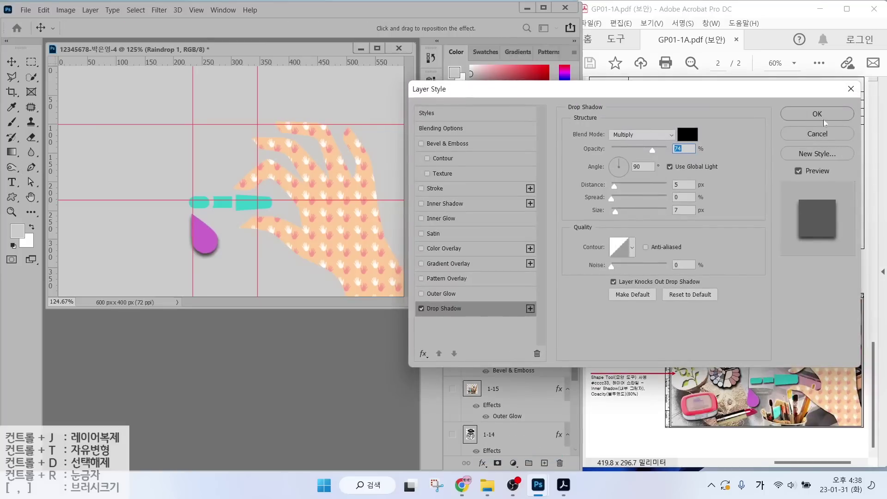
{"action": "left_click", "coordinate": [804, 115]}
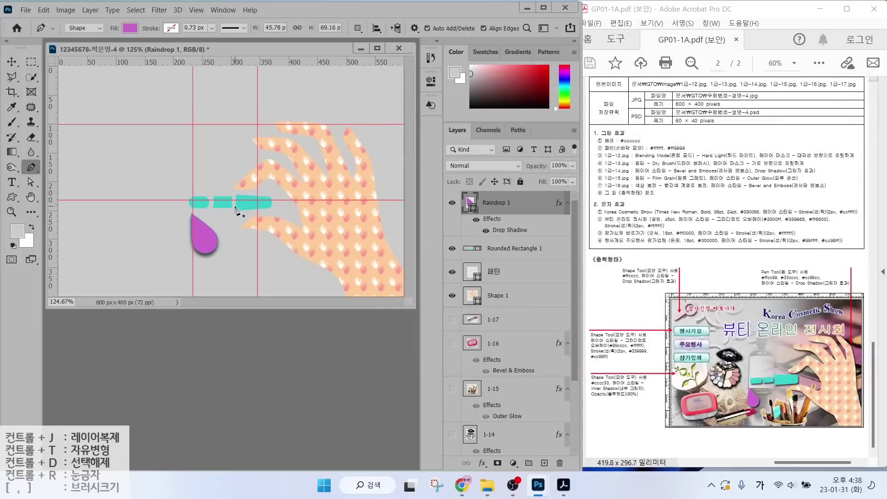
{"action": "left_click_drag", "start_coordinate": [209, 197], "coordinate": [224, 161]}
{"action": "left_click_drag", "start_coordinate": [271, 232], "coordinate": [251, 262]}
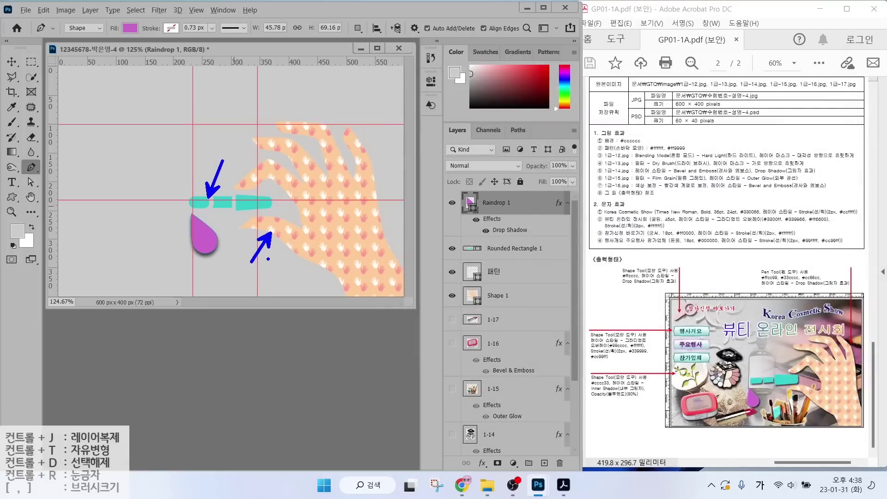
{"action": "key", "text": "Escape"}
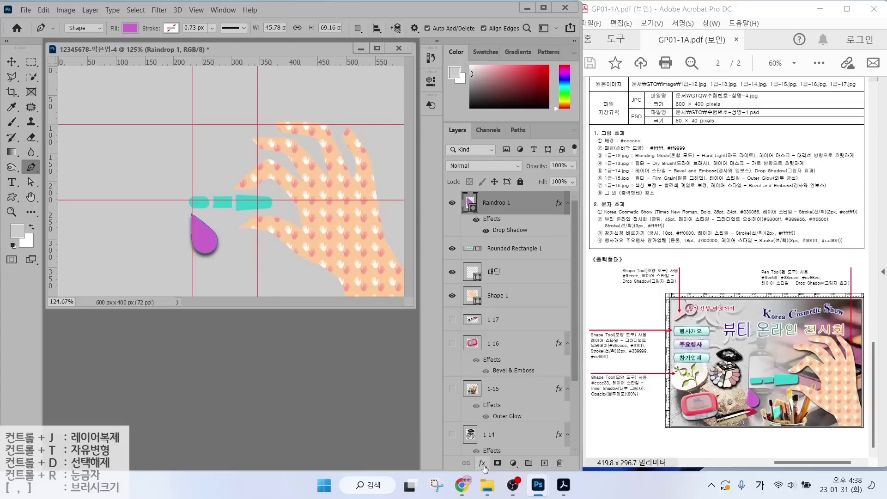
Copy the raindrop's drop shadow onto the teal bar and the hand shape layers.
{"action": "left_click", "coordinate": [483, 464]}
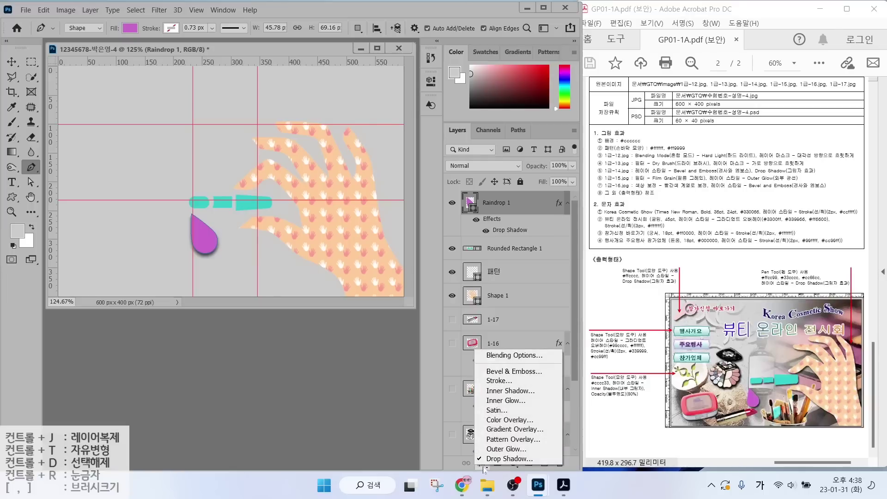
{"action": "left_click", "coordinate": [508, 225]}
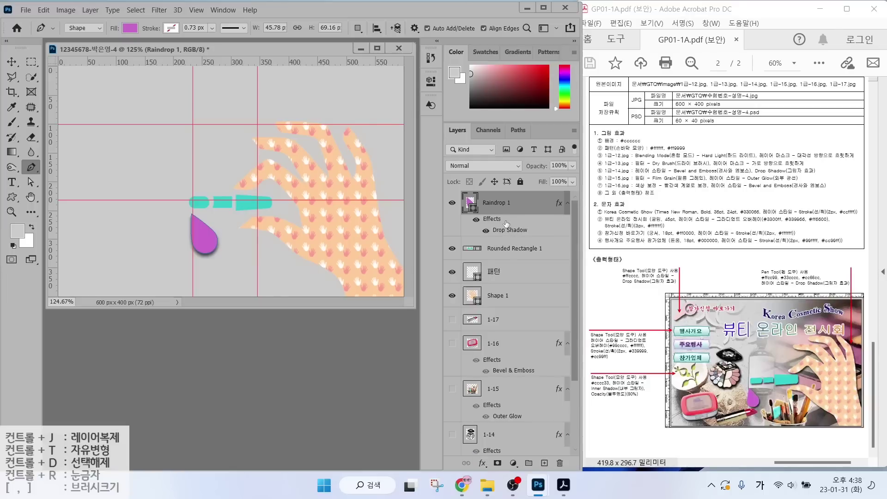
{"action": "mouse_move", "coordinate": [524, 229]}
{"action": "left_mouse_down"}
{"action": "mouse_move", "coordinate": [477, 237]}
{"action": "mouse_move", "coordinate": [479, 216]}
{"action": "mouse_move", "coordinate": [521, 221]}
{"action": "left_mouse_up"}
{"action": "left_click_drag", "start_coordinate": [518, 230], "coordinate": [510, 252]}
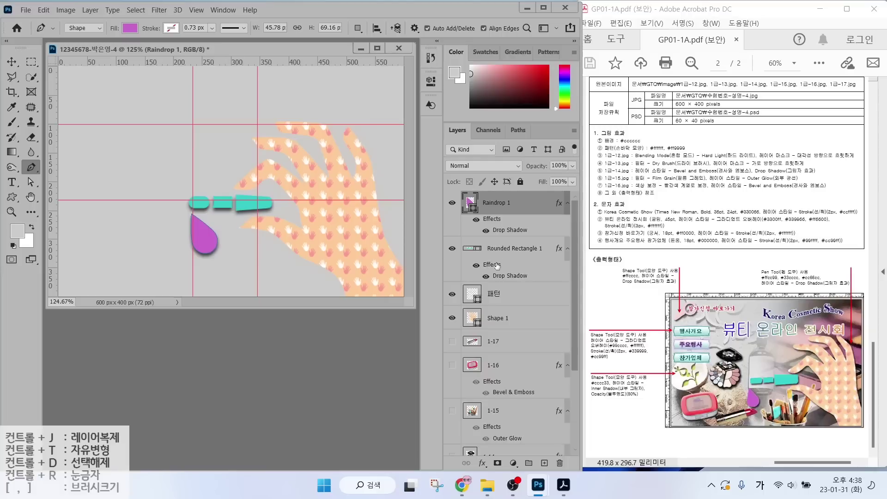
{"action": "left_click_drag", "start_coordinate": [498, 230], "coordinate": [496, 326]}
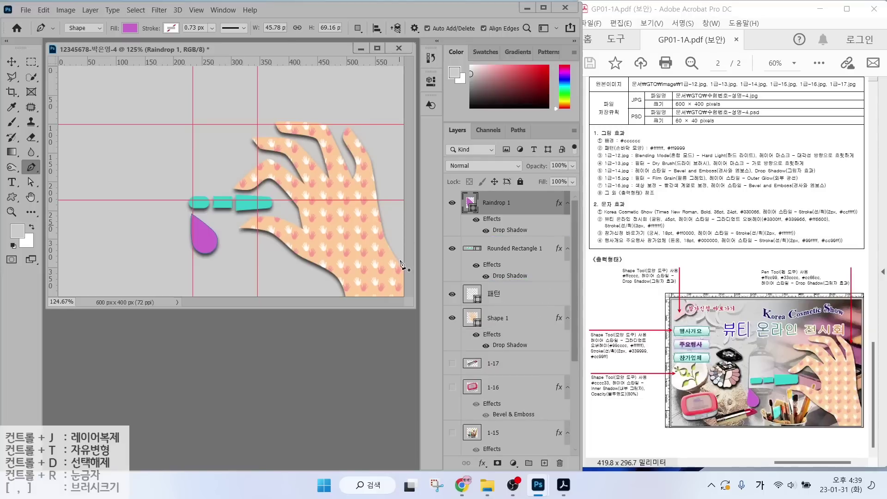
Turn visibility back on for the hidden poster layers 1-17 to 1-14.
{"action": "mouse_move", "coordinate": [455, 367]}
{"action": "left_mouse_down"}
{"action": "mouse_move", "coordinate": [457, 481]}
{"action": "mouse_move", "coordinate": [454, 434]}
{"action": "left_mouse_up"}
{"action": "left_click_drag", "start_coordinate": [643, 272], "coordinate": [614, 237]}
{"action": "left_click_drag", "start_coordinate": [621, 332], "coordinate": [603, 300]}
{"action": "left_click_drag", "start_coordinate": [621, 384], "coordinate": [605, 364]}
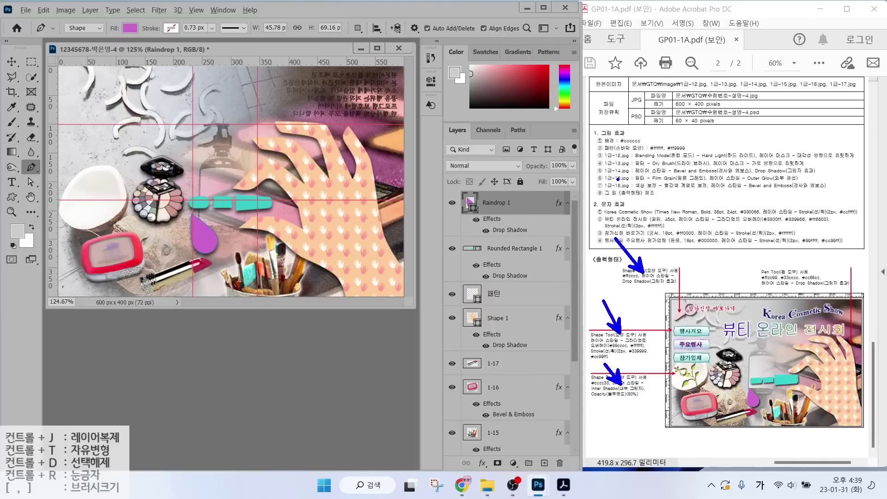
{"action": "left_click_drag", "start_coordinate": [647, 212], "coordinate": [619, 162]}
Draw a floral ornament on the poster's left side, fill it #cccc33, and add an Inner Shadow.
{"action": "key", "text": "Escape"}
{"action": "left_click", "coordinate": [13, 197]}
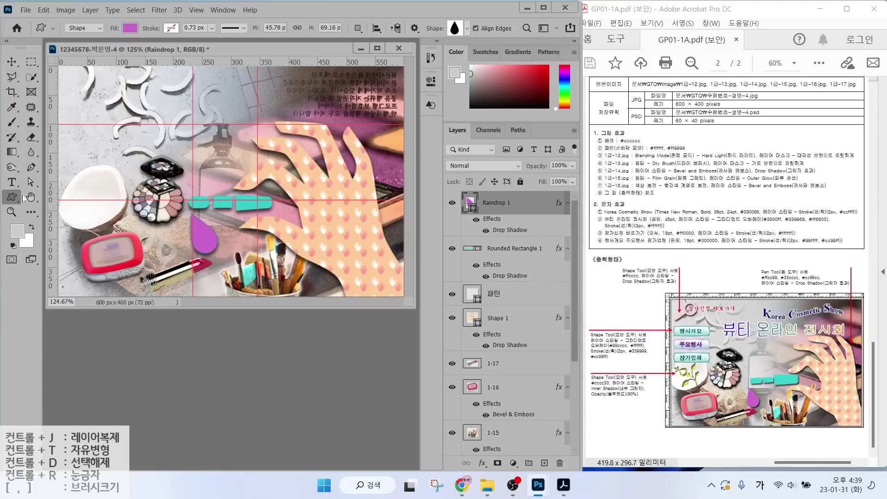
{"action": "left_click", "coordinate": [466, 28]}
{"action": "double_click", "coordinate": [397, 338]}
{"action": "mouse_move", "coordinate": [80, 183]}
{"action": "left_mouse_down"}
{"action": "mouse_move", "coordinate": [159, 216]}
{"action": "mouse_move", "coordinate": [118, 224]}
{"action": "left_mouse_up"}
{"action": "double_click", "coordinate": [471, 203]}
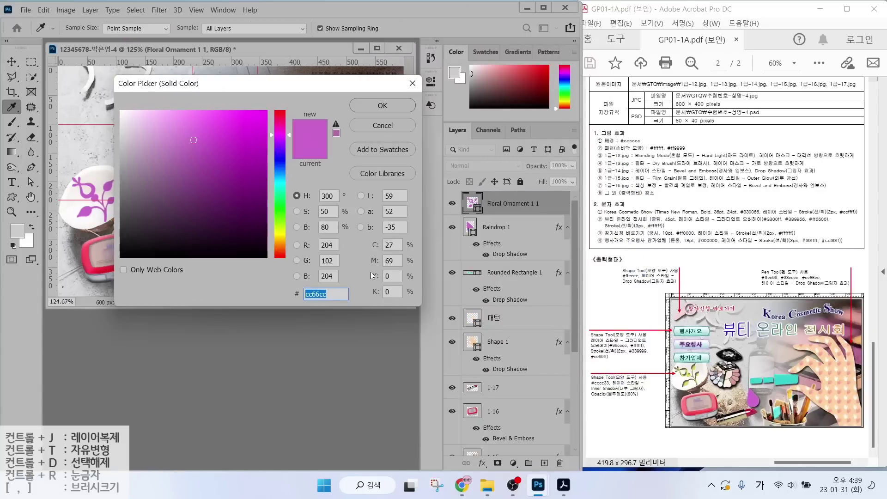
{"action": "type", "text": "cccc33"}
{"action": "key", "text": "Return"}
{"action": "left_click", "coordinate": [482, 463]}
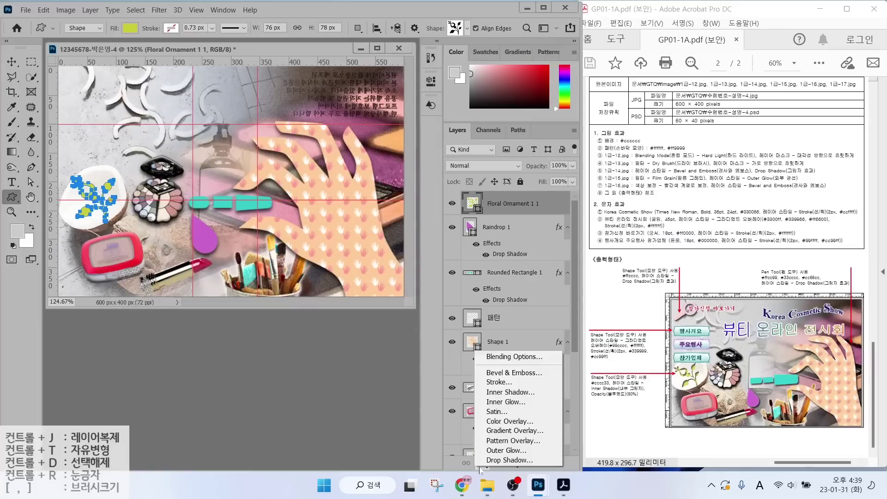
{"action": "left_click", "coordinate": [506, 392]}
{"action": "left_click", "coordinate": [816, 114]}
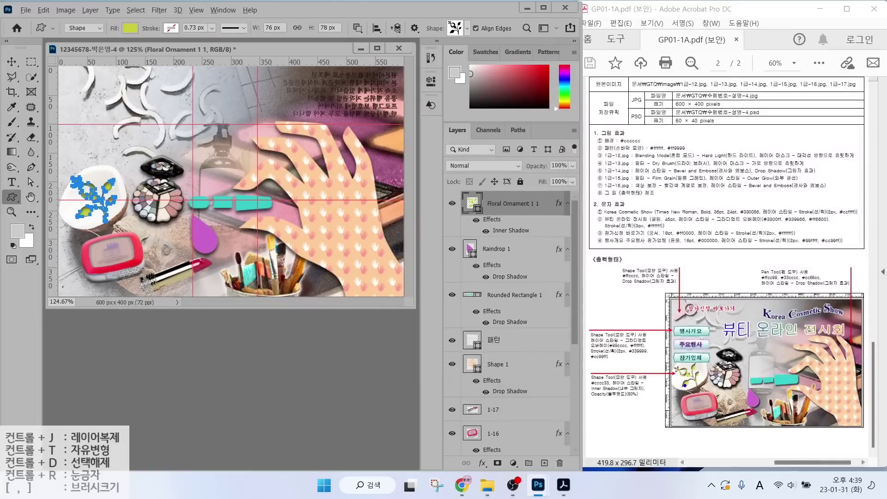
Set the Floral Ornament layer's opacity to 80%.
{"action": "mouse_move", "coordinate": [591, 397]}
{"action": "left_mouse_down"}
{"action": "mouse_move", "coordinate": [659, 397]}
{"action": "mouse_move", "coordinate": [638, 400]}
{"action": "left_mouse_up"}
{"action": "mouse_move", "coordinate": [440, 112]}
{"action": "left_mouse_down"}
{"action": "mouse_move", "coordinate": [581, 173]}
{"action": "mouse_move", "coordinate": [581, 121]}
{"action": "left_mouse_up"}
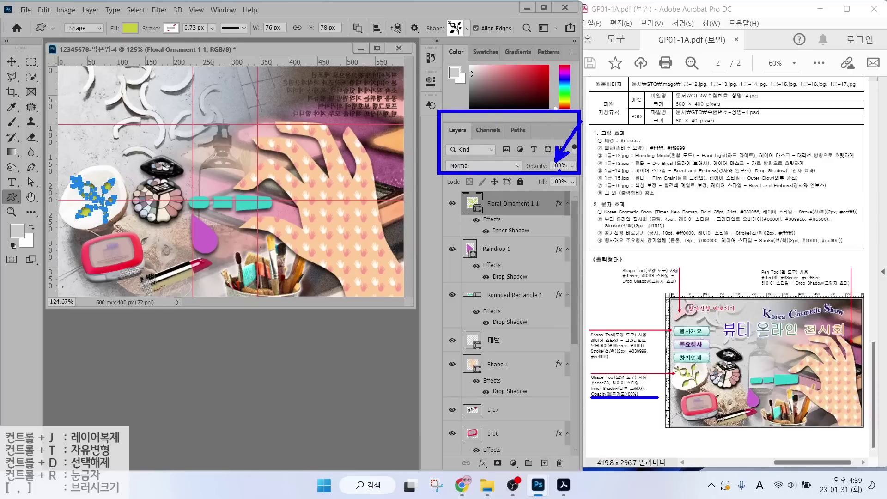
{"action": "key", "text": "Escape"}
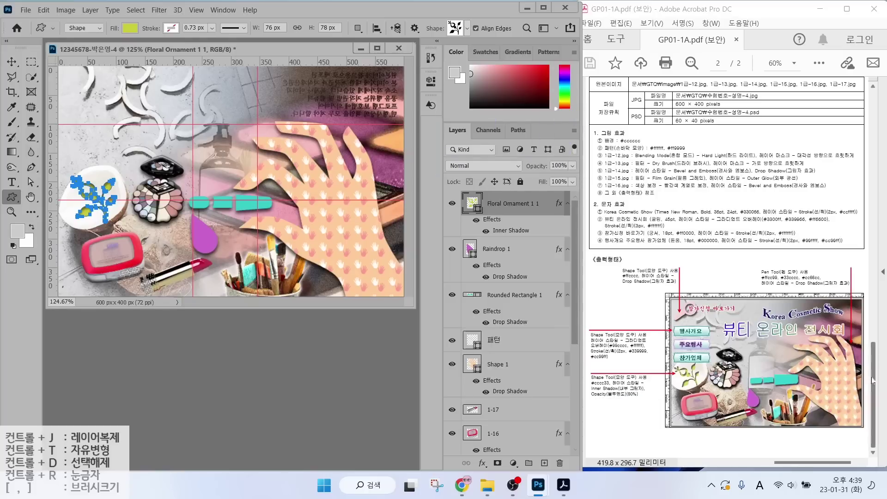
{"action": "left_click", "coordinate": [559, 166]}
{"action": "type", "text": "80"}
{"action": "key", "text": "Return"}
Draw a magnifier shape at the top-left corner, fill it #ffcccc, and add a Drop Shadow.
{"action": "left_click", "coordinate": [466, 28]}
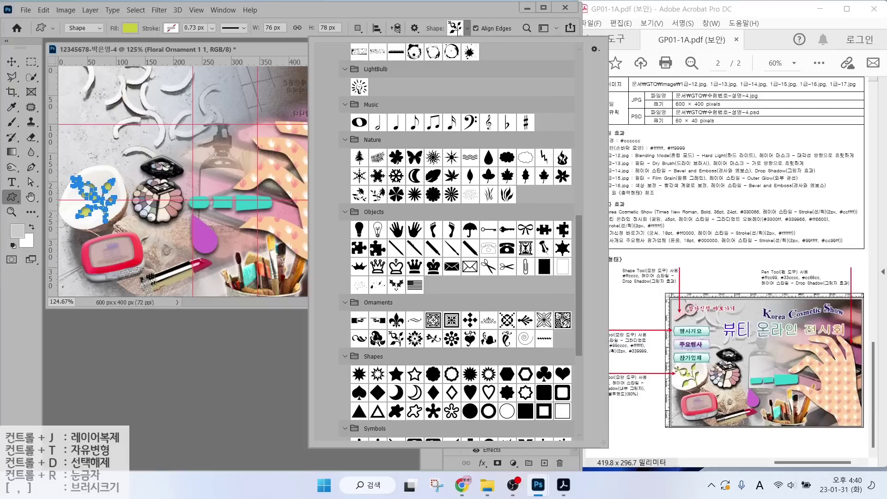
{"action": "scroll", "coordinate": [418, 323], "scroll_direction": "down", "scroll_amount": 5}
{"action": "scroll", "coordinate": [483, 326], "scroll_direction": "down", "scroll_amount": 4}
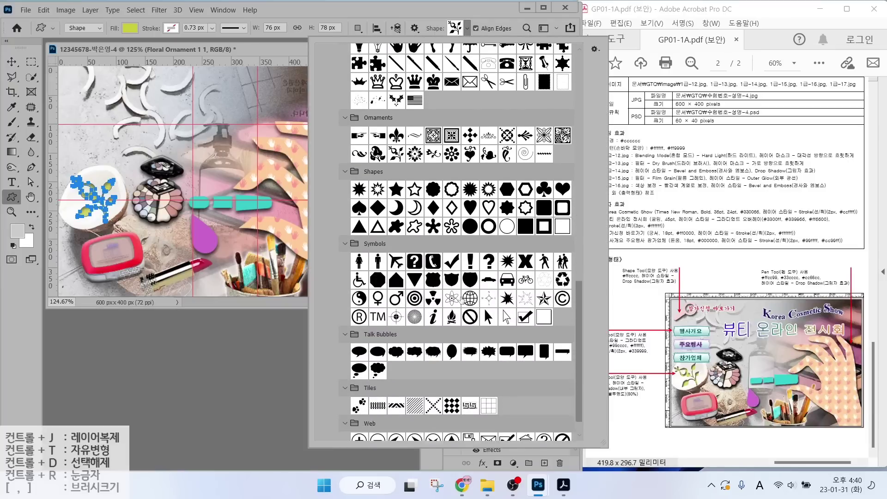
{"action": "double_click", "coordinate": [484, 281]}
{"action": "left_click_drag", "start_coordinate": [74, 75], "coordinate": [100, 107]}
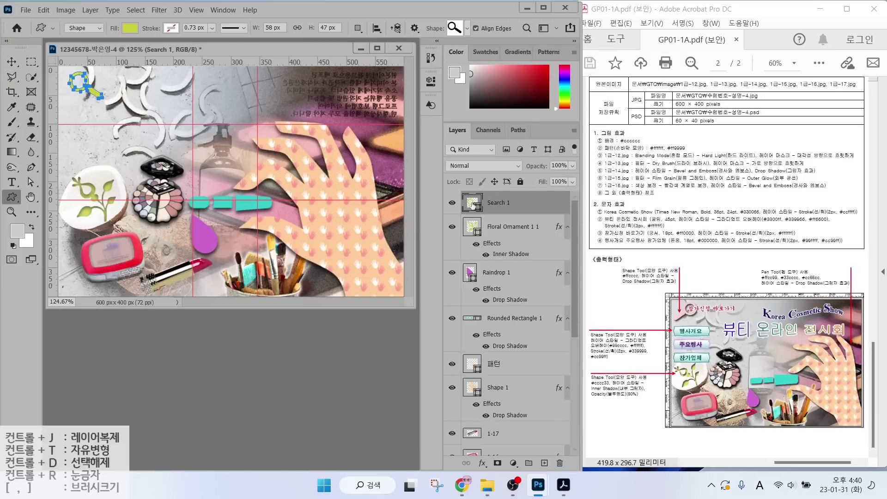
{"action": "double_click", "coordinate": [471, 204]}
{"action": "type", "text": "ffcccc"}
{"action": "key", "text": "Return"}
{"action": "left_click", "coordinate": [482, 463]}
{"action": "key", "text": "Escape"}
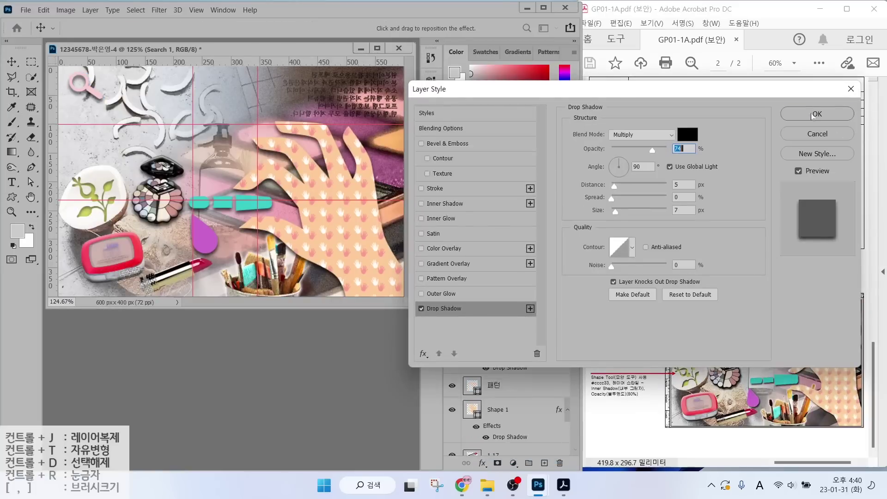
{"action": "key", "text": "Return"}
Flip the magnifier horizontally and enlarge it to about 117%.
{"action": "key", "text": "ctrl+t"}
{"action": "right_click", "coordinate": [76, 87]}
{"action": "left_click", "coordinate": [106, 281]}
{"action": "left_click_drag", "start_coordinate": [69, 98], "coordinate": [64, 103]}
{"action": "key", "text": "Return"}
Draw a Banner custom shape just below the magnifier and stretch it with Free Transform.
{"action": "key", "text": "u"}
{"action": "left_click", "coordinate": [467, 28]}
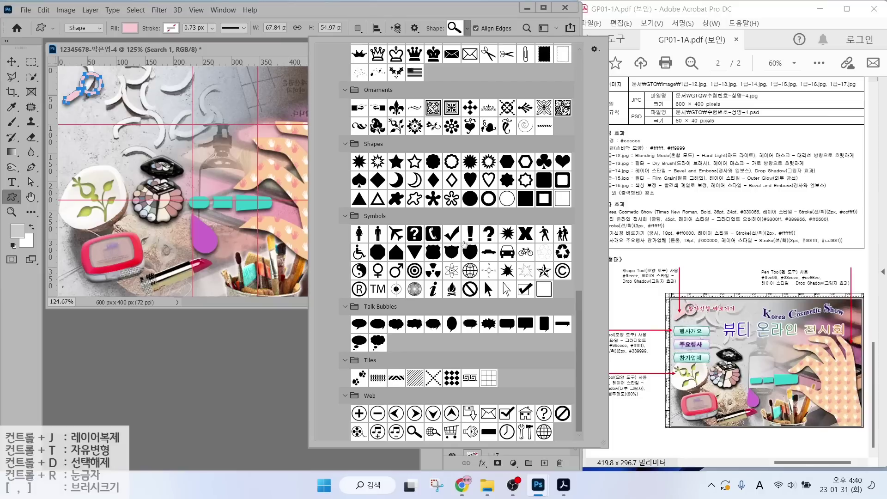
{"action": "scroll", "coordinate": [484, 281], "scroll_direction": "down", "scroll_amount": 10}
{"action": "scroll", "coordinate": [416, 243], "scroll_direction": "up", "scroll_amount": 10}
{"action": "double_click", "coordinate": [396, 122]}
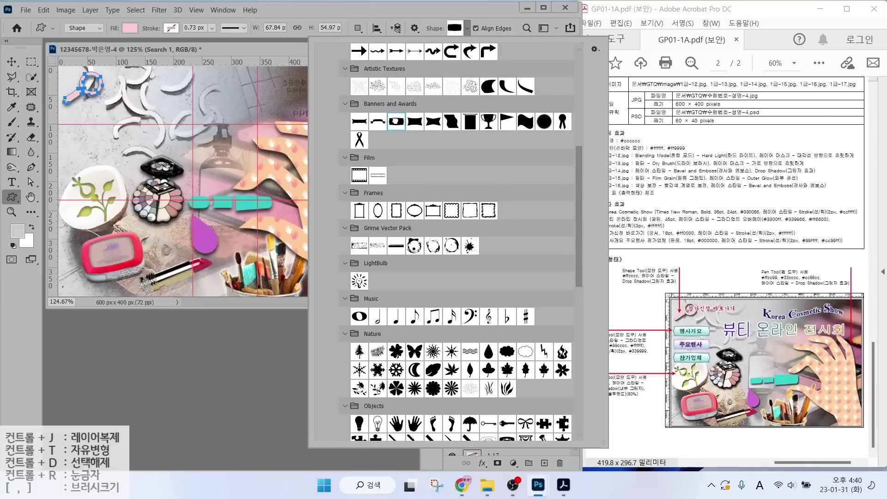
{"action": "left_click_drag", "start_coordinate": [63, 111], "coordinate": [91, 108]}
{"action": "key", "text": "ctrl+t"}
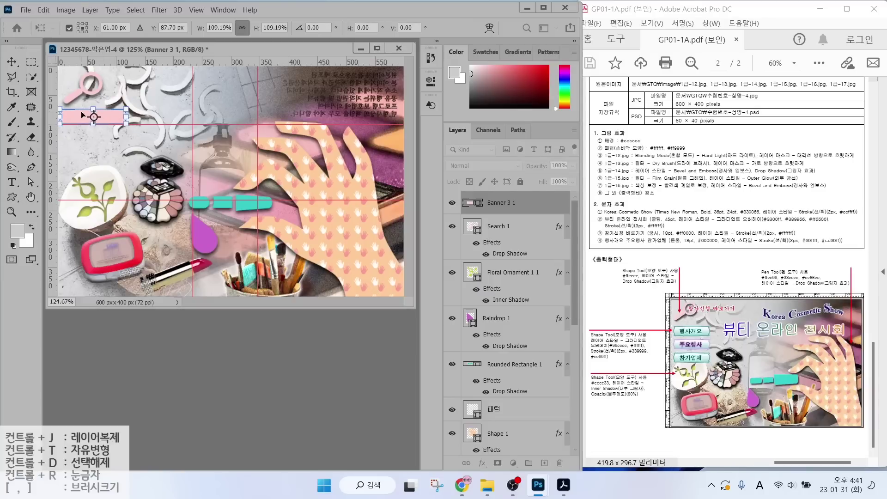
{"action": "key", "text": "Return"}
Give the banner a vertical Gradient Overlay from #99cccc to #ffffff at -93°.
{"action": "left_click", "coordinate": [482, 463]}
{"action": "left_click", "coordinate": [514, 430]}
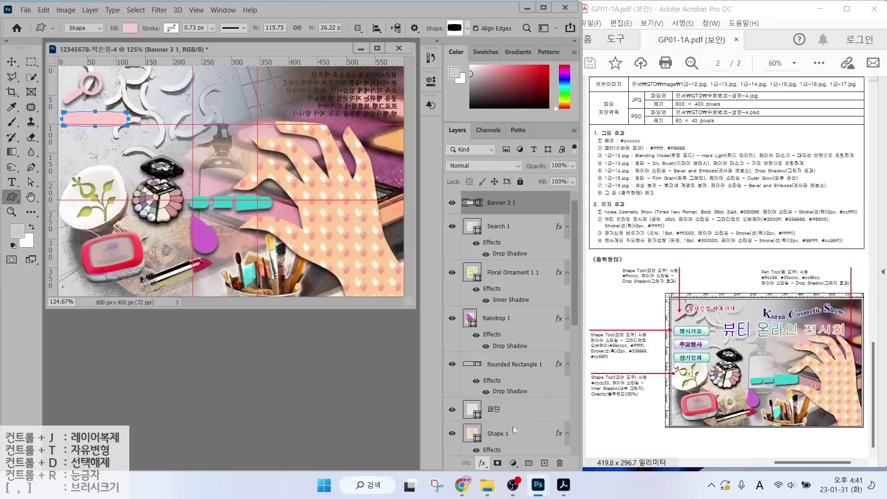
{"action": "left_click", "coordinate": [640, 160]}
{"action": "double_click", "coordinate": [270, 301]}
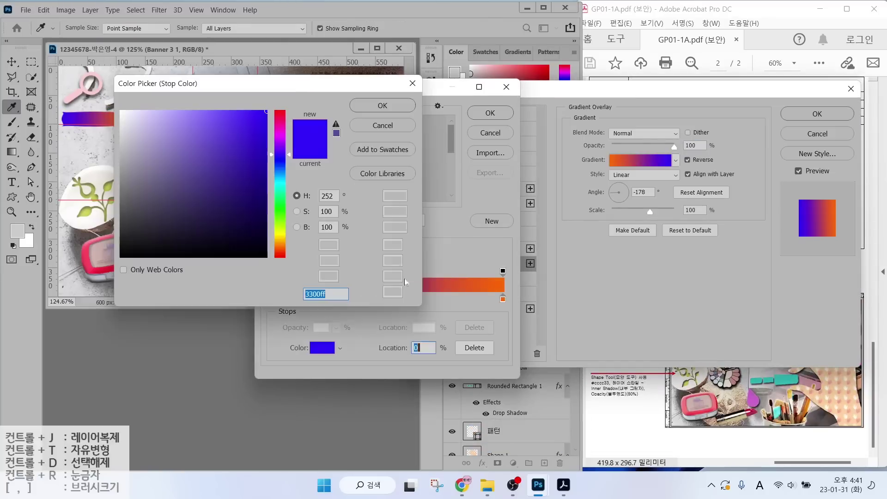
{"action": "type", "text": "99cccc"}
{"action": "key", "text": "Return"}
{"action": "double_click", "coordinate": [503, 299]}
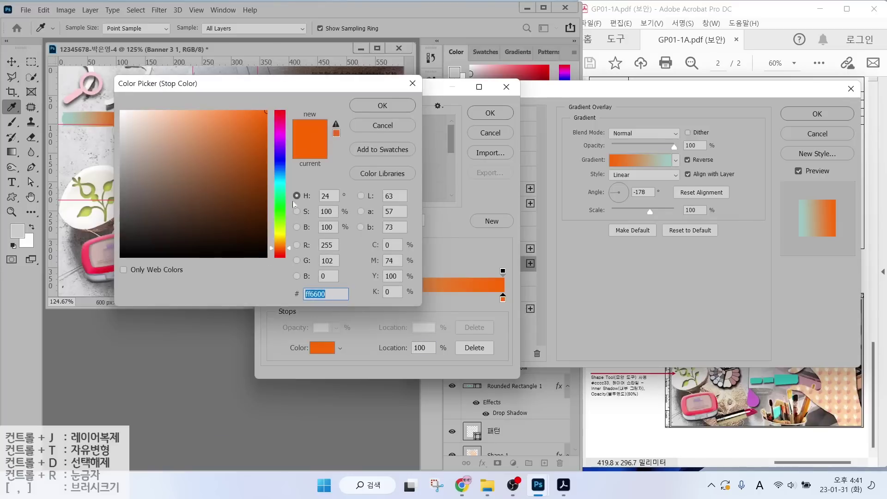
{"action": "type", "text": "ffffff"}
{"action": "left_click", "coordinate": [374, 104]}
{"action": "left_click", "coordinate": [491, 113]}
{"action": "left_click_drag", "start_coordinate": [619, 187], "coordinate": [619, 201]}
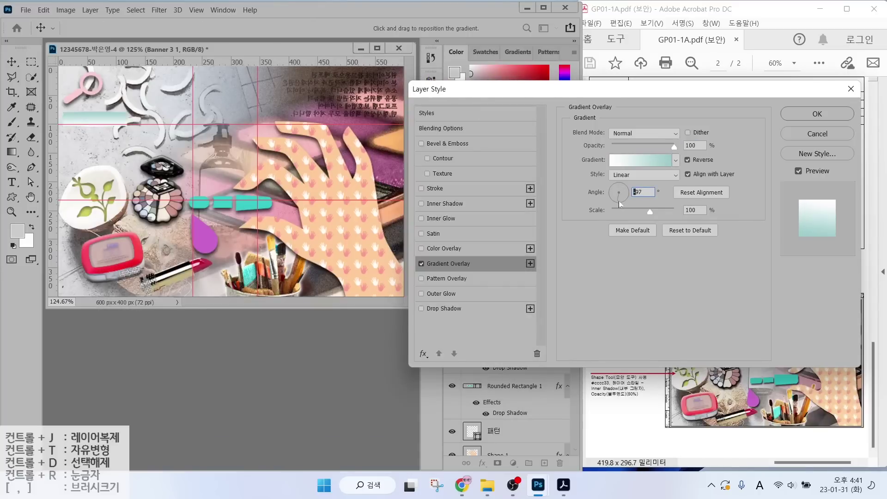
Add a 2 px #339999 teal stroke to the banner and apply the layer styles.
{"action": "left_click", "coordinate": [437, 188]}
{"action": "left_click", "coordinate": [596, 217]}
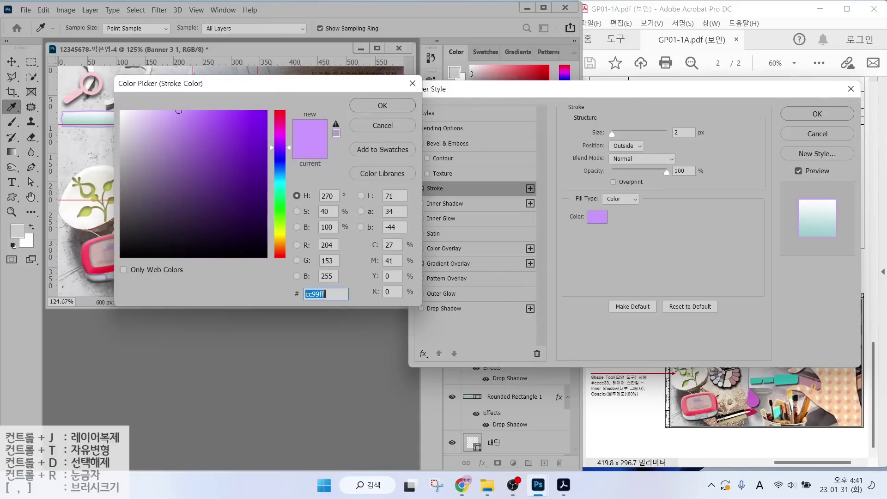
{"action": "type", "text": "339999"}
{"action": "key", "text": "Return"}
{"action": "left_click", "coordinate": [801, 115]}
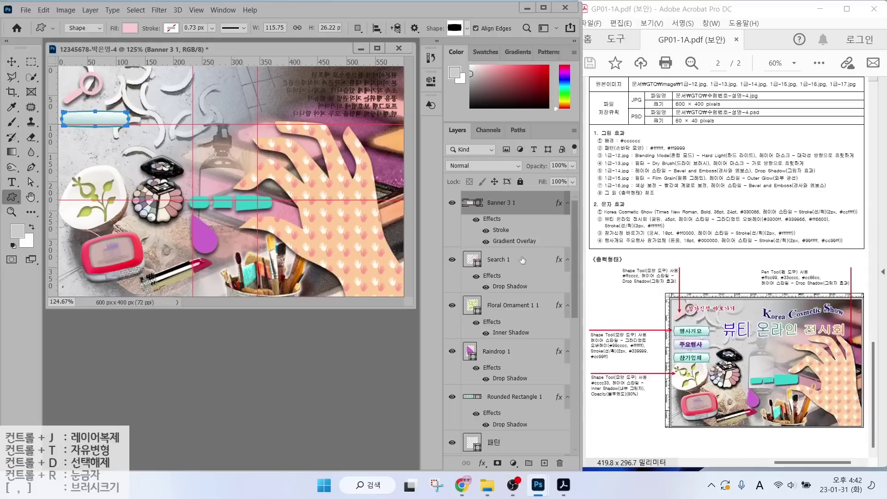
{"action": "left_click", "coordinate": [12, 61]}
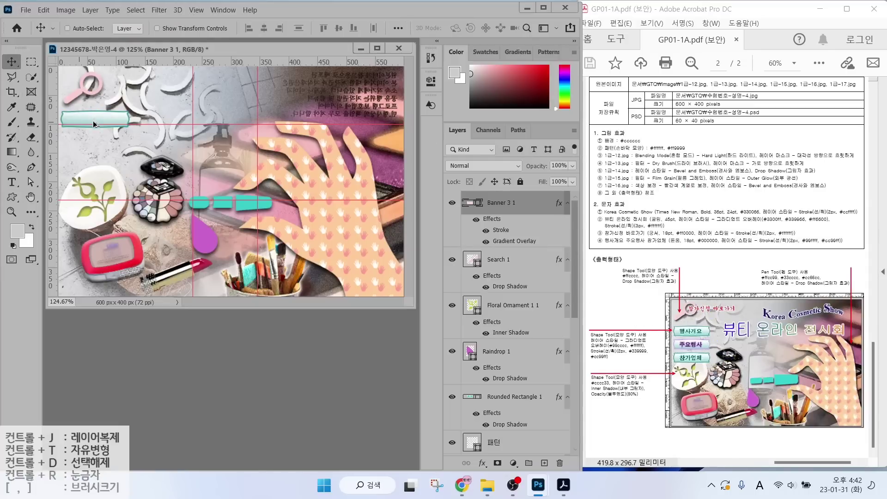
Duplicate the banner twice downward and recolour the middle copy's stroke to lavender #cc99ff.
{"action": "left_click_drag", "start_coordinate": [93, 119], "coordinate": [91, 157]}
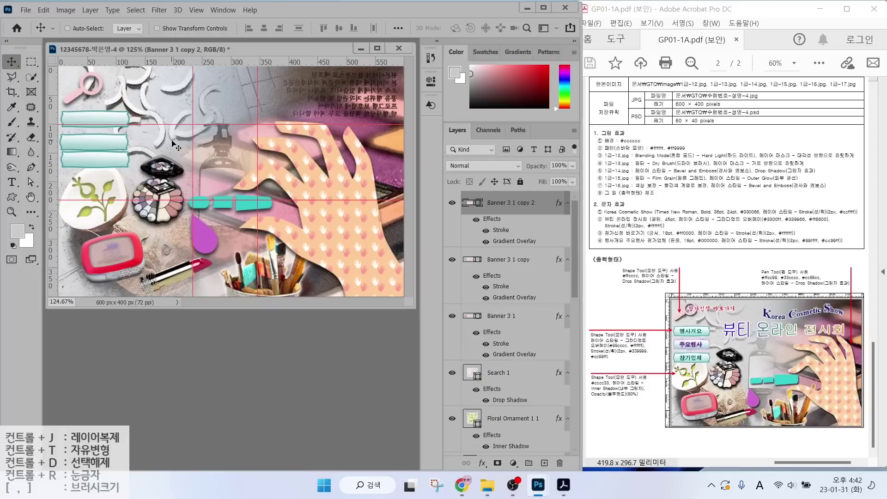
{"action": "key", "text": "shift+Down"}
{"action": "left_click", "coordinate": [498, 287]}
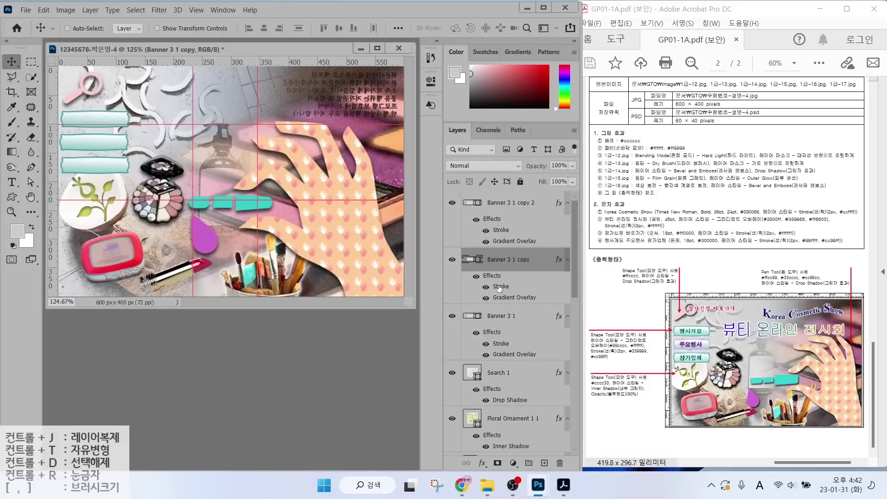
{"action": "double_click", "coordinate": [501, 287]}
{"action": "left_click", "coordinate": [597, 216]}
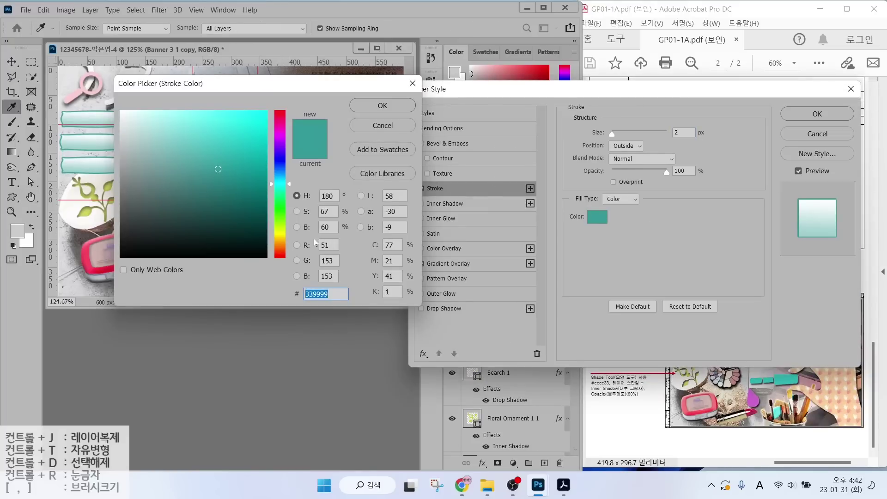
{"action": "type", "text": "cc99ff"}
{"action": "key", "text": "Return"}
{"action": "left_click", "coordinate": [796, 114]}
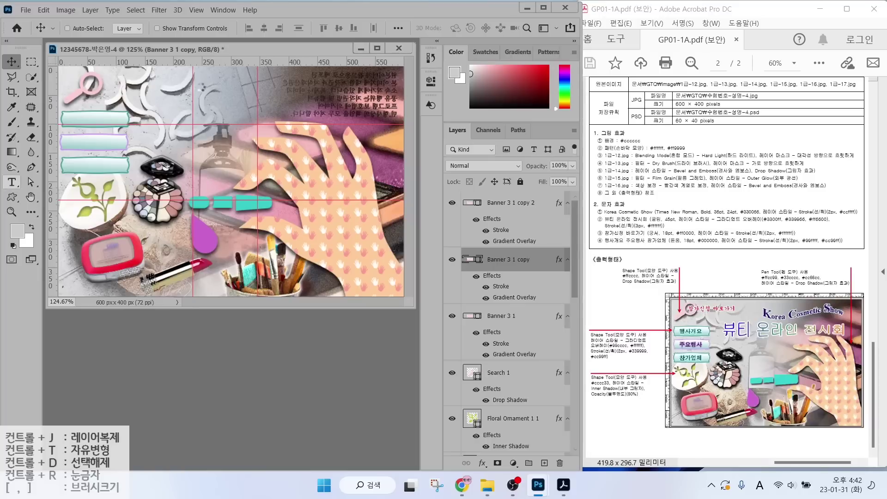
{"action": "left_click", "coordinate": [12, 182]}
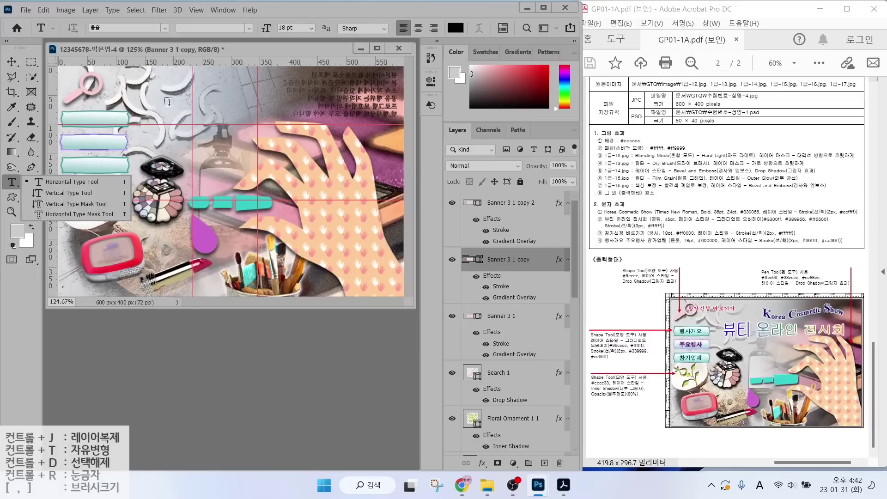
Type the 'Korea Cosmetic Show' title near the top in Times New Roman Bold.
{"action": "left_click", "coordinate": [169, 102]}
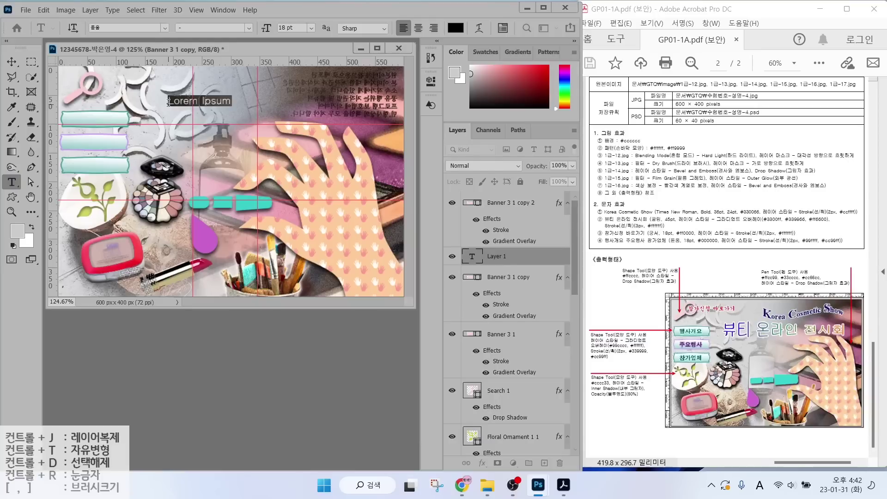
{"action": "type", "text": "Korea Cosme"}
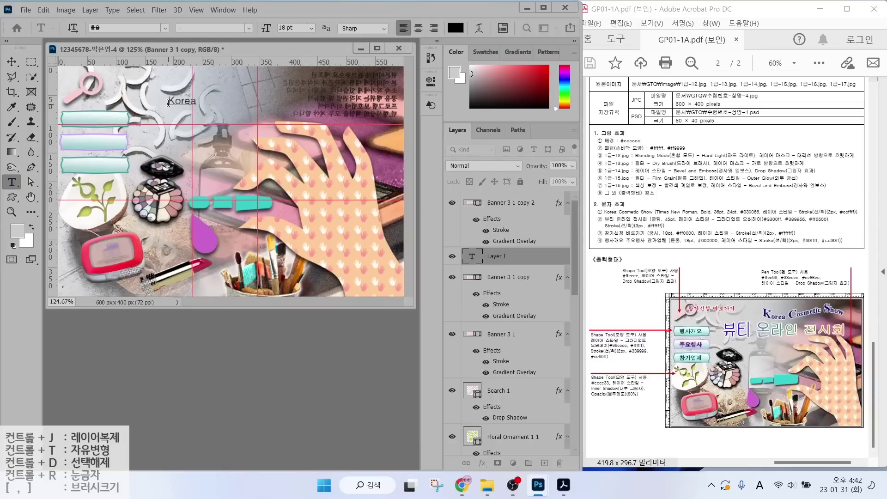
{"action": "key", "text": "ctrl+Return"}
{"action": "left_click", "coordinate": [164, 27]}
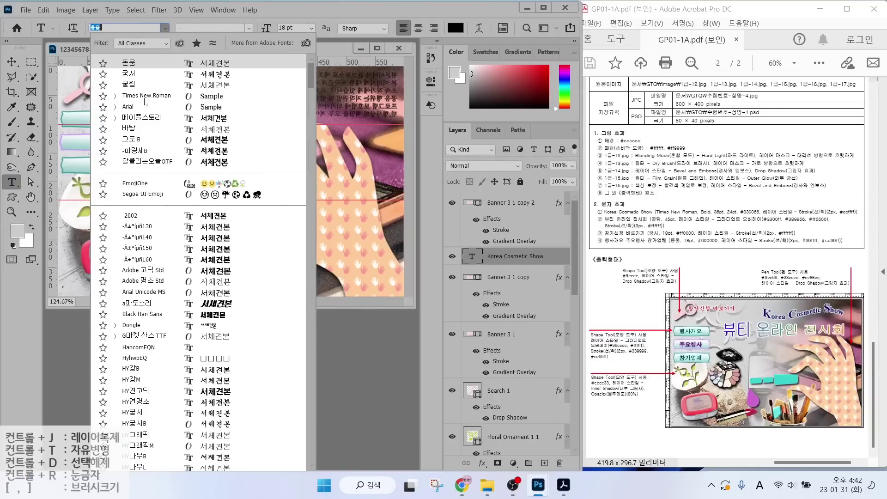
{"action": "left_click", "coordinate": [196, 53]}
{"action": "left_click", "coordinate": [248, 28]}
{"action": "left_click", "coordinate": [193, 56]}
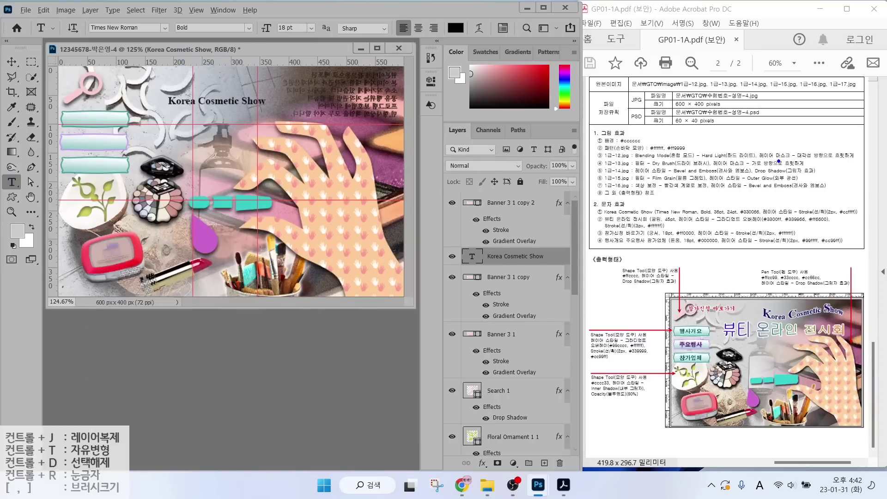
Set the title to 24 pt in dark purple #330066.
{"action": "left_click_drag", "start_coordinate": [716, 209], "coordinate": [693, 173]}
{"action": "left_click_drag", "start_coordinate": [732, 204], "coordinate": [752, 190]}
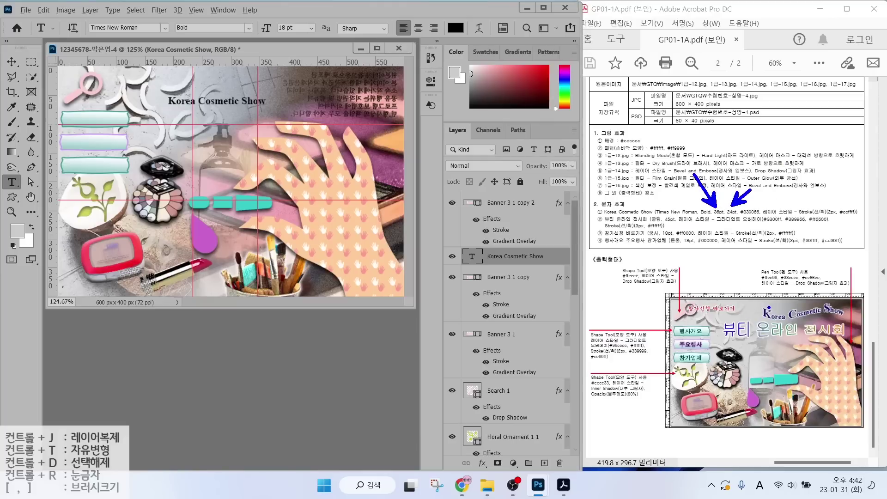
{"action": "left_click_drag", "start_coordinate": [755, 304], "coordinate": [773, 321]}
{"action": "key", "text": "Escape"}
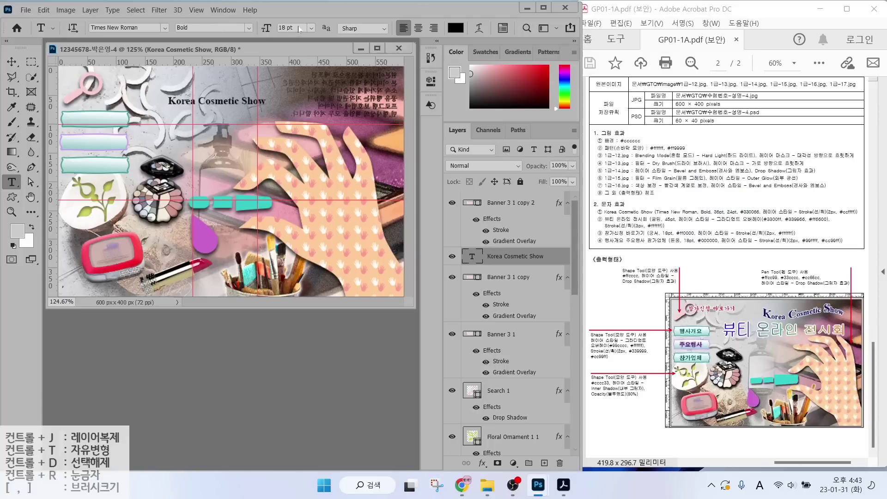
{"action": "left_click", "coordinate": [299, 27]}
{"action": "type", "text": "24"}
{"action": "key", "text": "Return"}
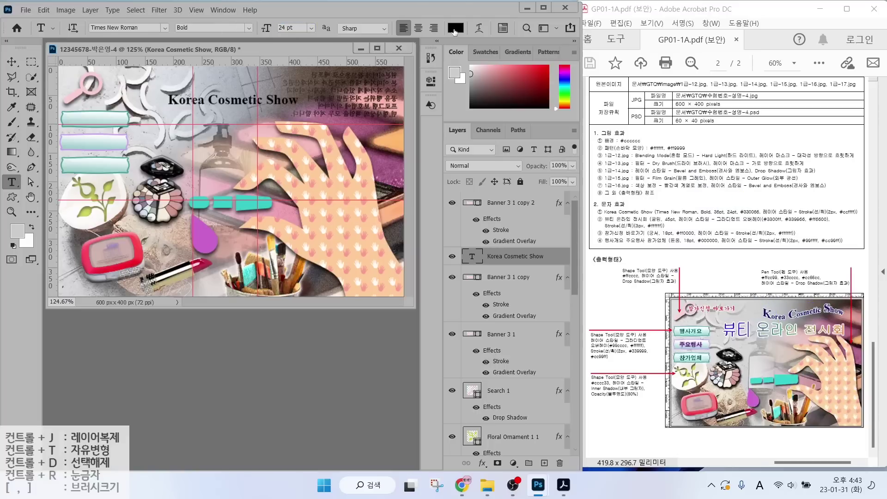
{"action": "left_click", "coordinate": [455, 28]}
{"action": "type", "text": "330066"}
{"action": "key", "text": "Return"}
Add a light cyan #ccffff stroke to the title.
{"action": "left_click", "coordinate": [483, 463]}
{"action": "left_click", "coordinate": [505, 382]}
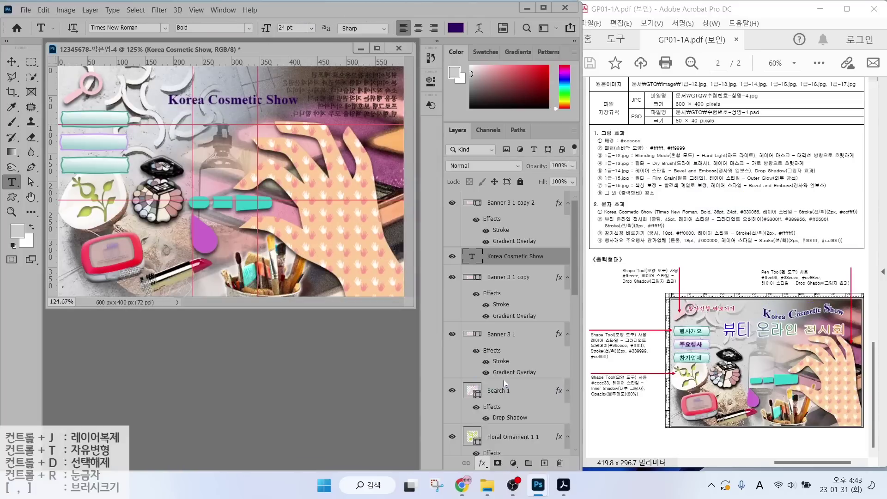
{"action": "left_click", "coordinate": [594, 216]}
{"action": "type", "text": "ccffff"}
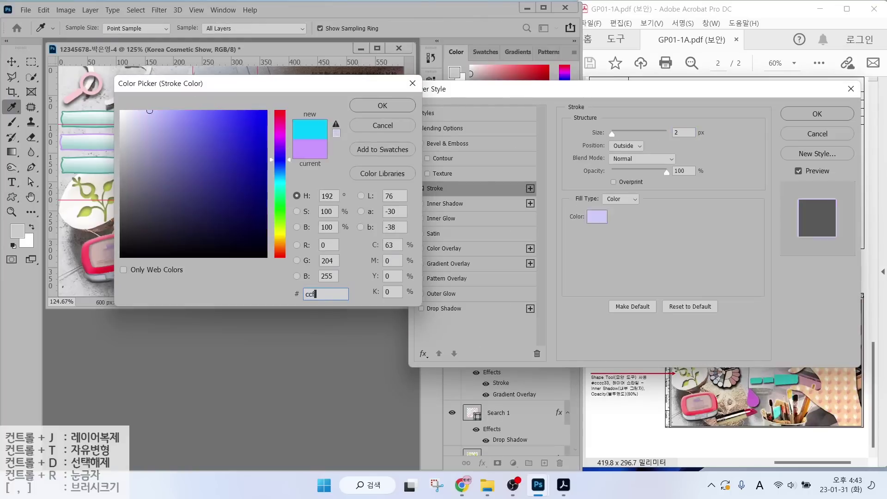
{"action": "key", "text": "Return"}
{"action": "left_click", "coordinate": [817, 114]}
Enlarge the initials K, C and S of the title to 36 pt.
{"action": "left_click_drag", "start_coordinate": [169, 100], "coordinate": [283, 100]}
{"action": "left_click", "coordinate": [296, 28]}
{"action": "type", "text": "36"}
{"action": "key", "text": "Return"}
{"action": "left_click", "coordinate": [295, 28]}
{"action": "type", "text": "36"}
{"action": "key", "text": "Return"}
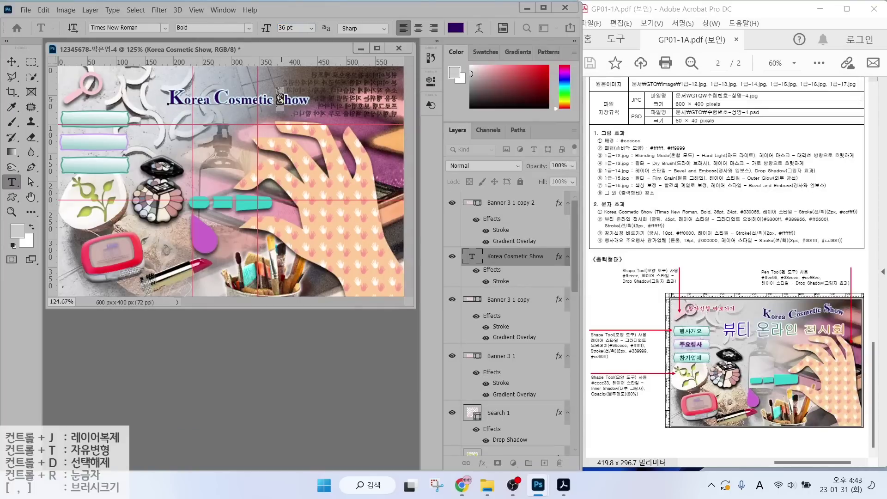
{"action": "left_click_drag", "start_coordinate": [295, 28], "coordinate": [227, 12]}
{"action": "type", "text": "36"}
{"action": "key", "text": "Return"}
Apply a Flag warp to the title and move it toward the top-right.
{"action": "left_click", "coordinate": [479, 28]}
{"action": "left_click", "coordinate": [479, 174]}
{"action": "left_click", "coordinate": [478, 180]}
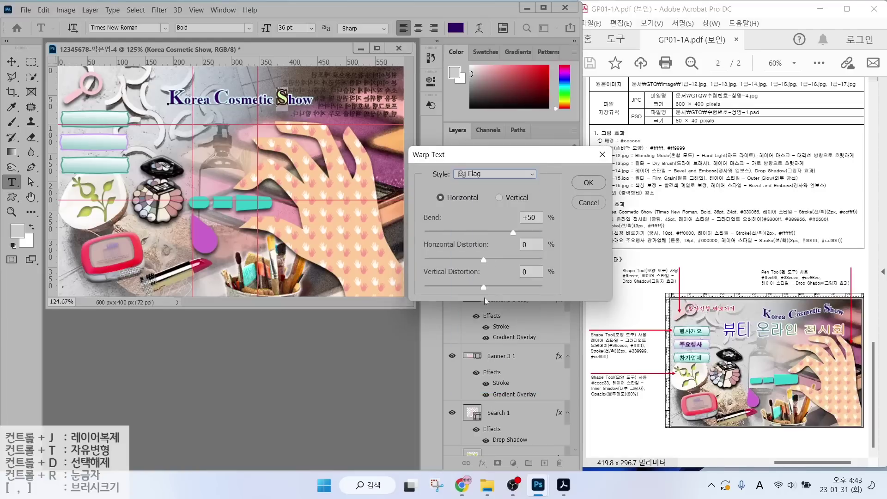
{"action": "key", "text": "Return"}
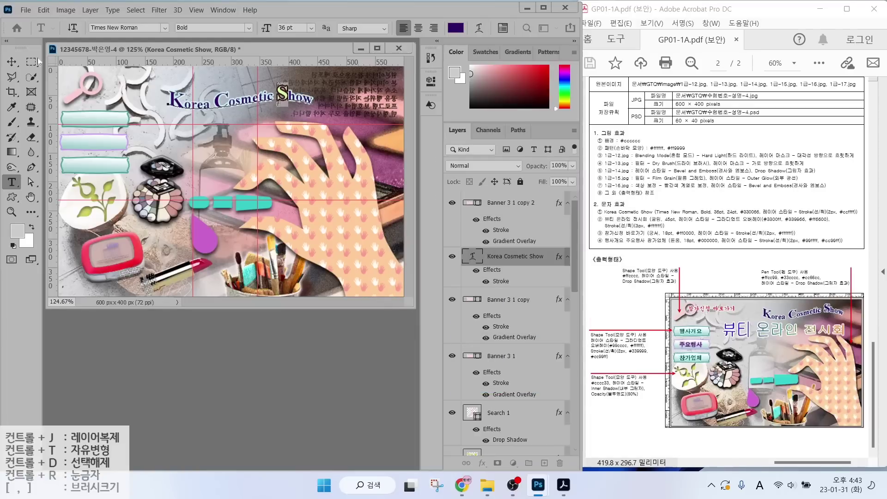
{"action": "key", "text": "ctrl+Return"}
{"action": "key", "text": "v"}
{"action": "left_click_drag", "start_coordinate": [241, 102], "coordinate": [306, 92]}
Type the Korean heading 뷰티 온라인 전시회 below the title at 45 pt.
{"action": "key", "text": "t"}
{"action": "left_click", "coordinate": [161, 153]}
{"action": "key", "text": "Hangul"}
{"action": "type", "text": "뷰티 온라인 전시회"}
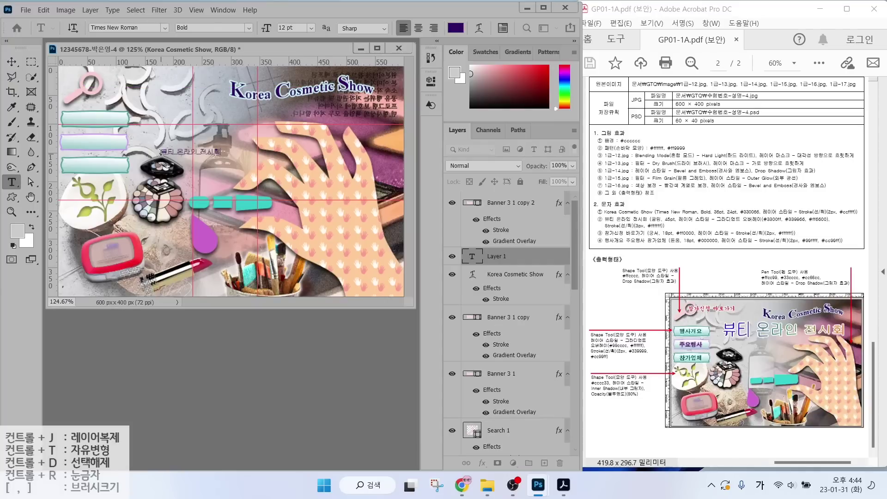
{"action": "key", "text": "ctrl+Return"}
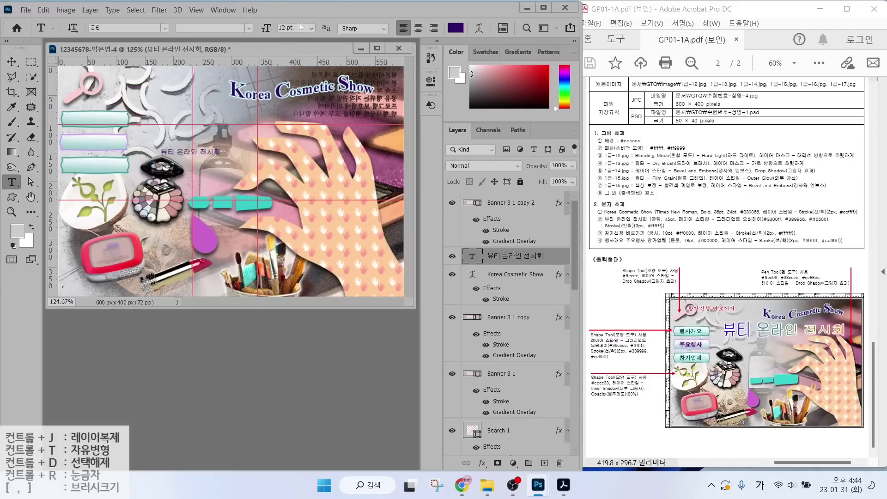
{"action": "left_click_drag", "start_coordinate": [301, 28], "coordinate": [278, 27]}
{"action": "type", "text": "45"}
{"action": "key", "text": "Return"}
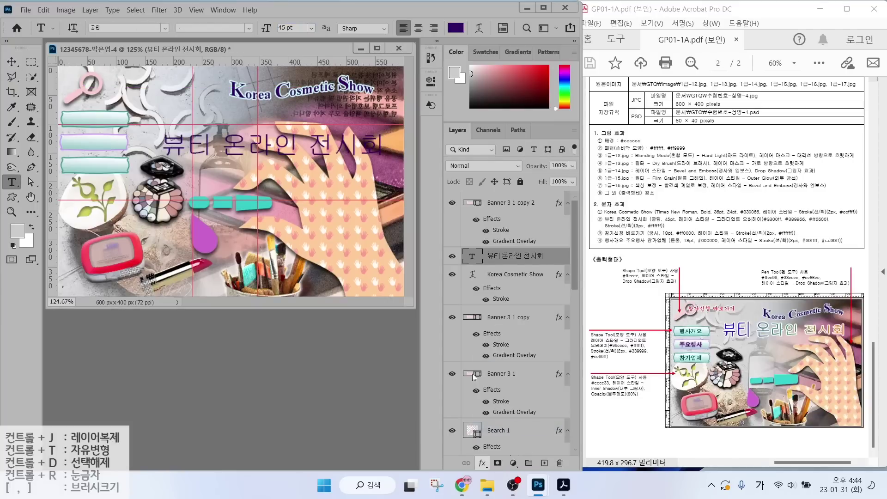
Add a horizontal three-stop Gradient Overlay of #3300ff, #33cc66 and #ff6600 to the heading.
{"action": "double_click", "coordinate": [452, 356]}
{"action": "left_click", "coordinate": [640, 159]}
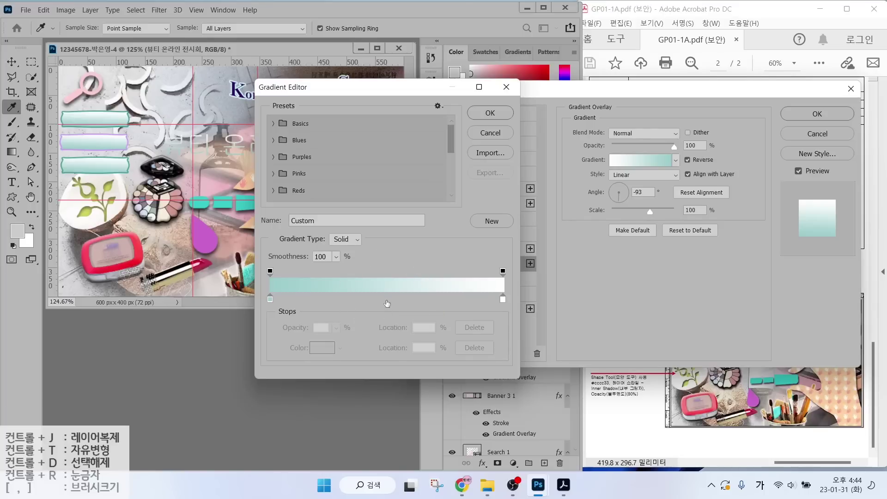
{"action": "left_click", "coordinate": [387, 300]}
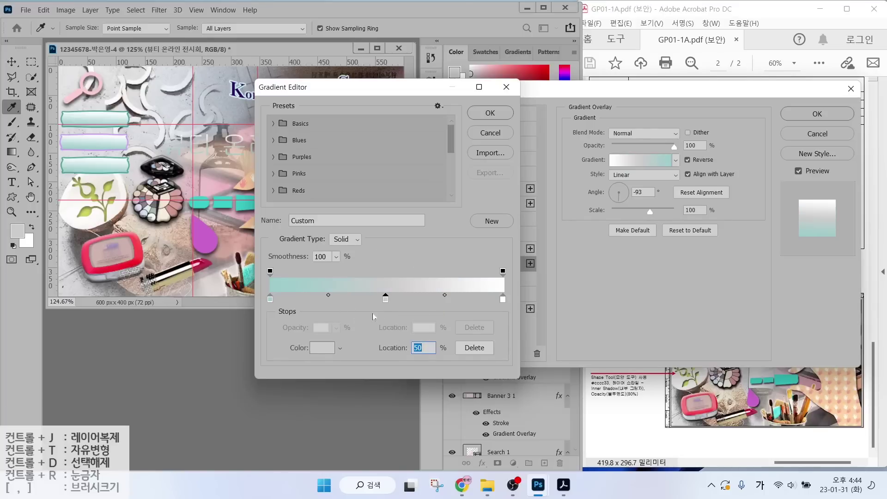
{"action": "double_click", "coordinate": [270, 299]}
{"action": "type", "text": "3300ff"}
{"action": "key", "text": "Return"}
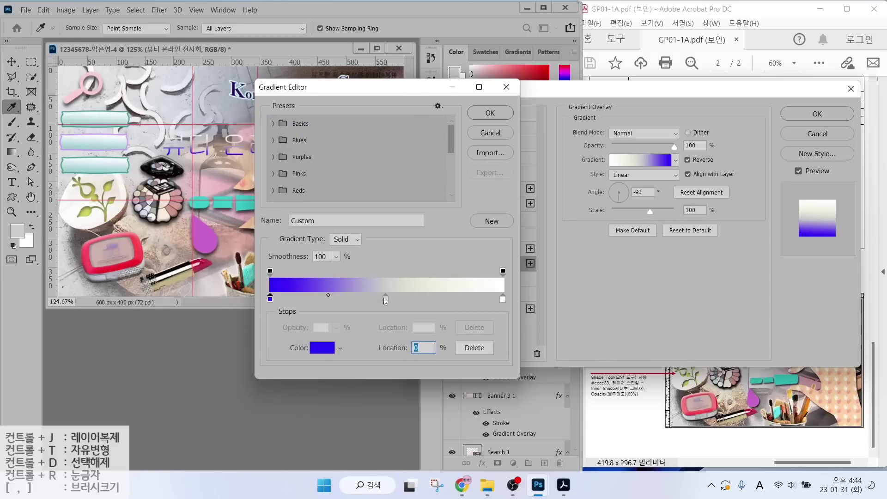
{"action": "double_click", "coordinate": [385, 299]}
{"action": "type", "text": "33cc66"}
{"action": "key", "text": "Return"}
{"action": "double_click", "coordinate": [503, 299]}
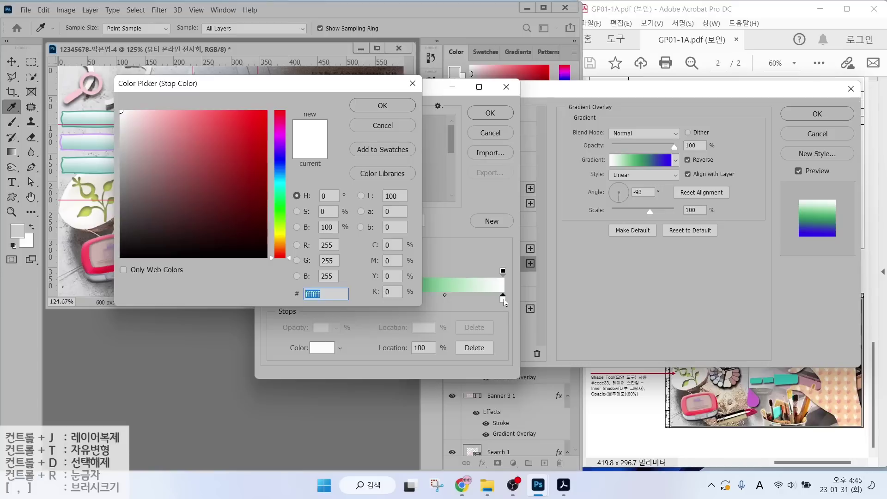
{"action": "type", "text": "ff6600"}
{"action": "key", "text": "Return"}
{"action": "left_click", "coordinate": [489, 113]}
{"action": "left_click", "coordinate": [625, 193]}
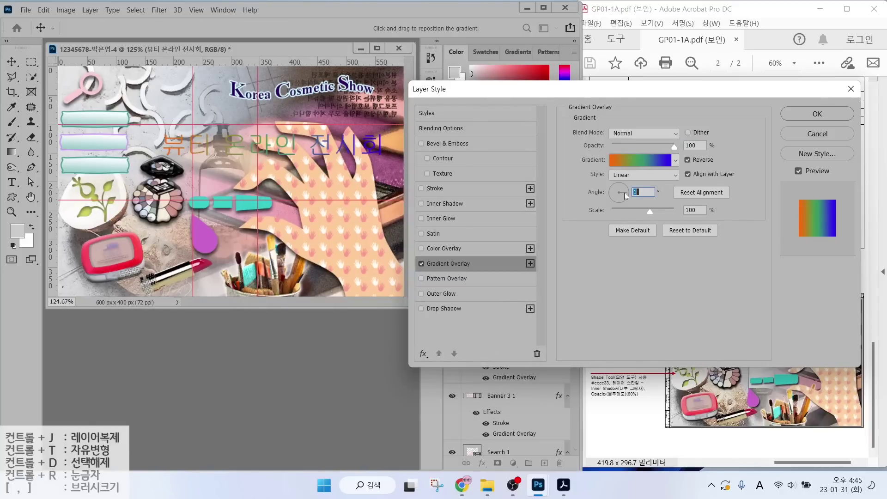
{"action": "left_click", "coordinate": [606, 194]}
Give the heading a 3 px white #ffffff stroke.
{"action": "left_click", "coordinate": [435, 188]}
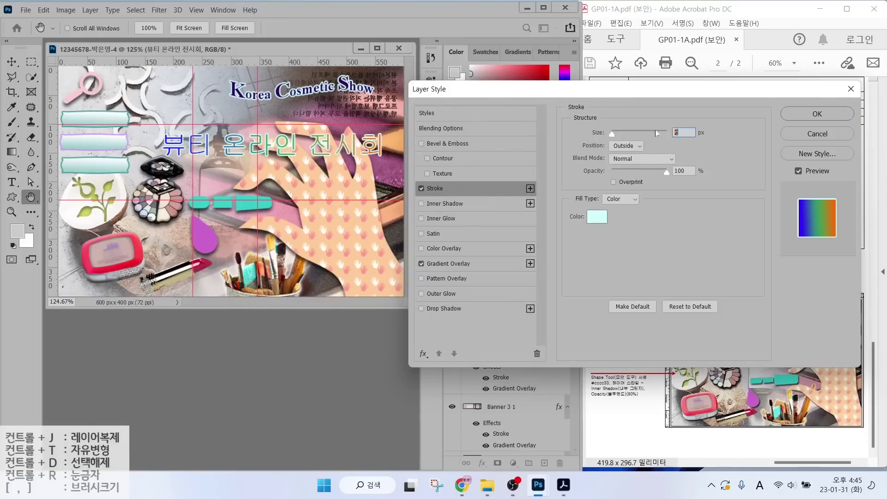
{"action": "type", "text": "3"}
{"action": "left_click", "coordinate": [597, 217]}
{"action": "type", "text": "ffffff"}
{"action": "key", "text": "Return"}
{"action": "key", "text": "Return"}
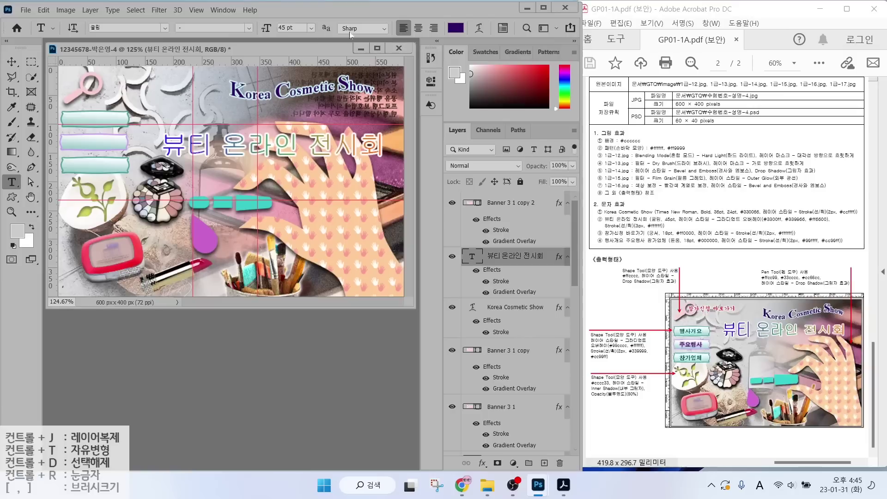
Apply a Fish warp to the heading and move it up near the title.
{"action": "left_click", "coordinate": [479, 28]}
{"action": "left_click", "coordinate": [495, 174]}
{"action": "left_click", "coordinate": [491, 295]}
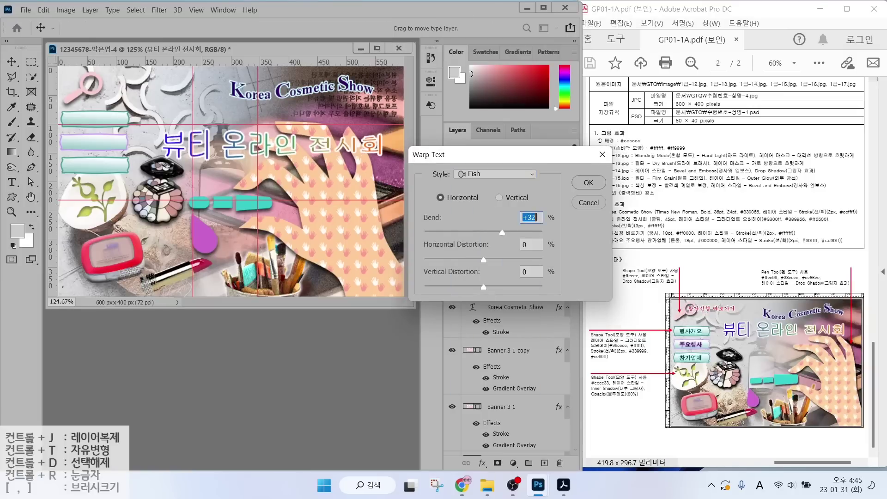
{"action": "left_click", "coordinate": [588, 183]}
{"action": "left_click_drag", "start_coordinate": [234, 151], "coordinate": [222, 120]}
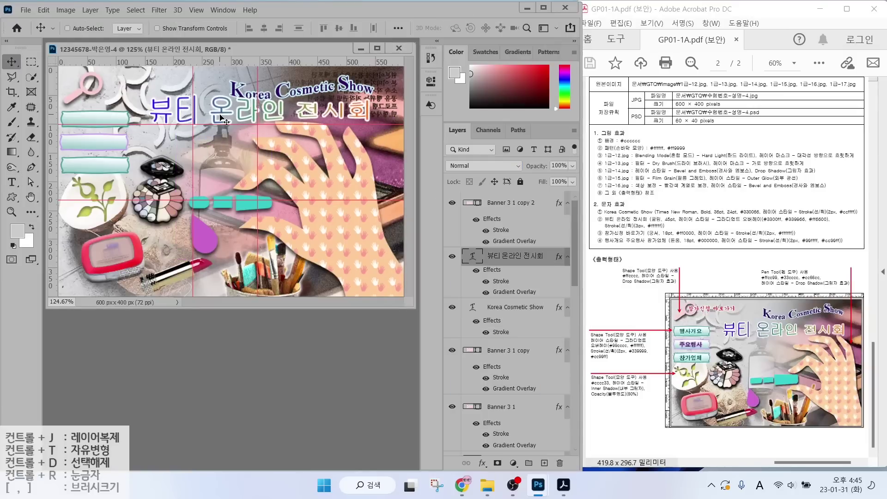
Type 참가신청 바로가기 in the 궁서 font at 18 pt, coloured red #ff0000.
{"action": "key", "text": "t"}
{"action": "left_click", "coordinate": [149, 174]}
{"action": "key", "text": "Hangul"}
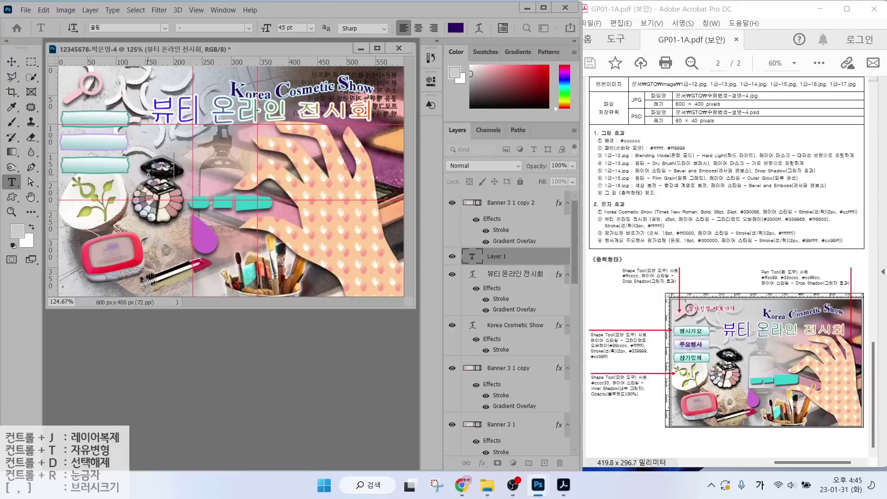
{"action": "type", "text": "참가신청 바로가기"}
{"action": "left_click", "coordinate": [165, 28]}
{"action": "left_click", "coordinate": [125, 51]}
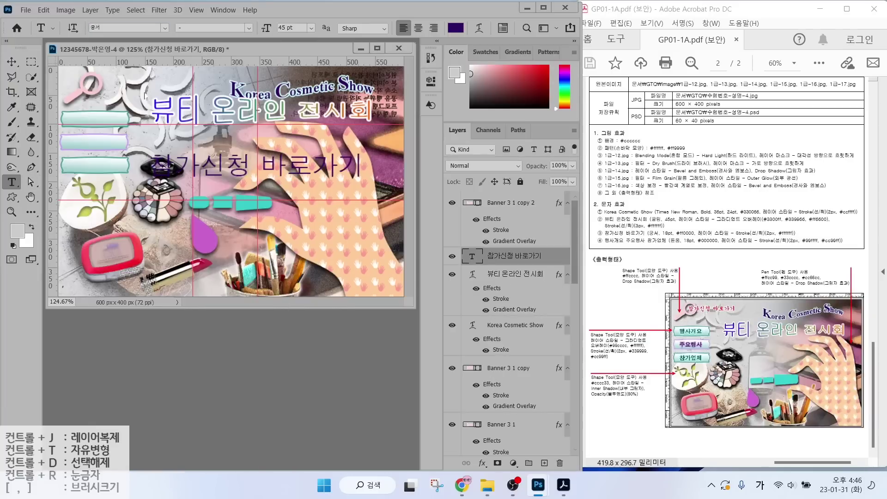
{"action": "left_click", "coordinate": [289, 28]}
{"action": "left_click", "coordinate": [455, 28]}
{"action": "type", "text": "ff0000"}
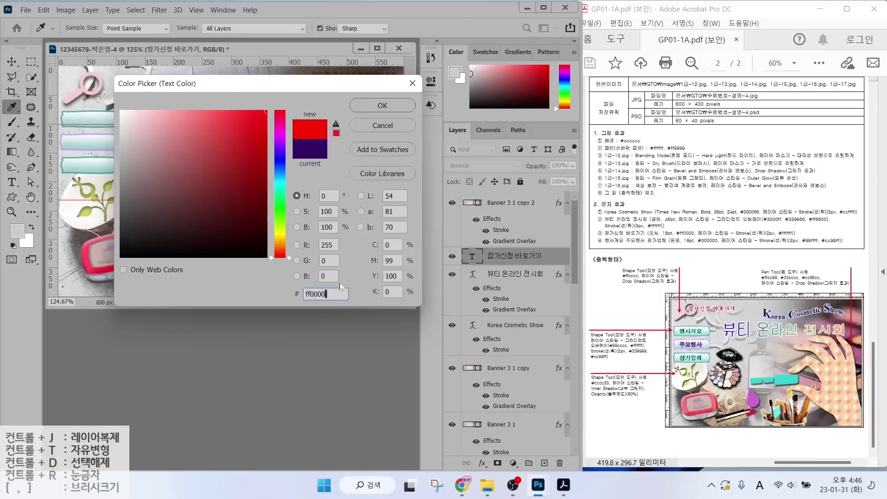
{"action": "left_click", "coordinate": [382, 105]}
Add a stroke to 참가신청 바로가기 and move it to the canvas top-left.
{"action": "left_click", "coordinate": [482, 463]}
{"action": "left_click", "coordinate": [499, 377]}
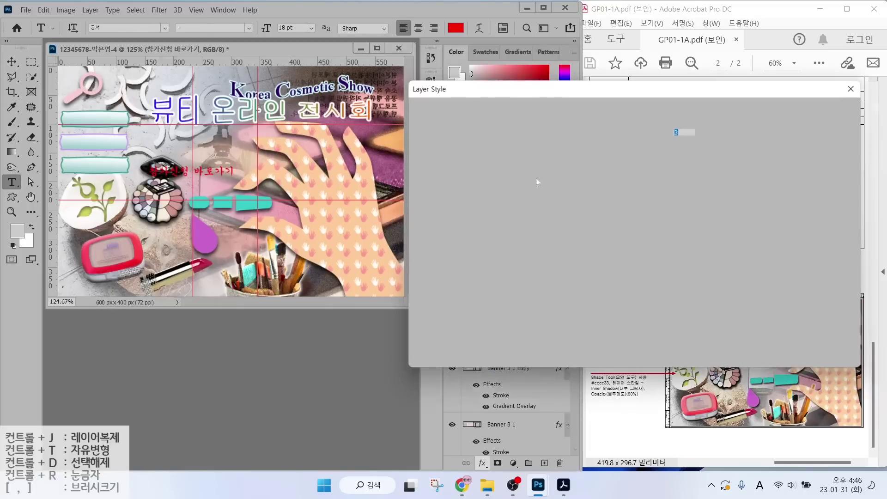
{"action": "left_click", "coordinate": [816, 113]}
{"action": "key", "text": "v"}
{"action": "left_click_drag", "start_coordinate": [191, 171], "coordinate": [132, 83]}
Type the label 행사개요 in the 돋움 font, coloured black #000000.
{"action": "left_click", "coordinate": [12, 182]}
{"action": "left_click", "coordinate": [150, 160]}
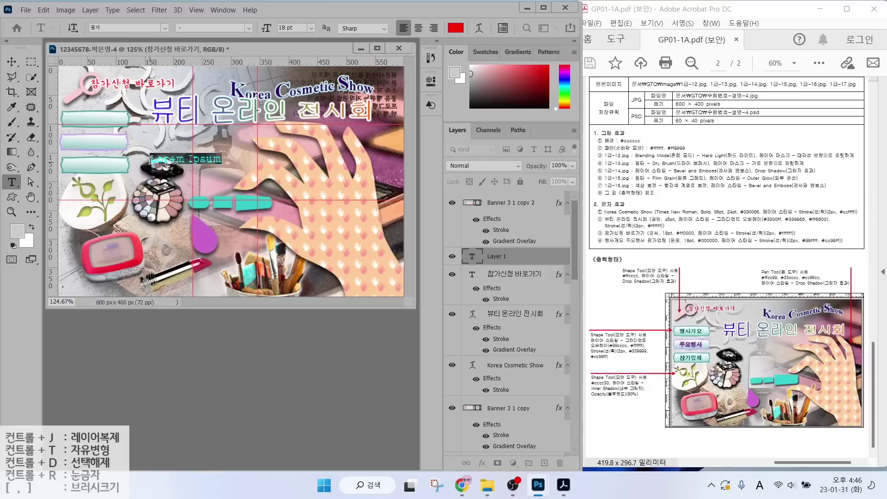
{"action": "key", "text": "Hangul"}
{"action": "type", "text": "행사개요"}
{"action": "key", "text": "ctrl+Return"}
{"action": "left_click", "coordinate": [165, 27]}
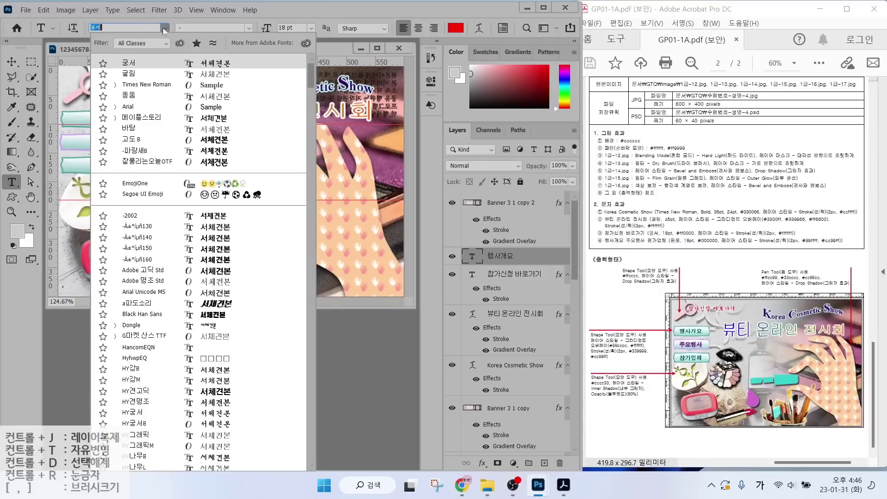
{"action": "left_click", "coordinate": [120, 70]}
{"action": "left_click", "coordinate": [456, 28]}
{"action": "type", "text": "000000"}
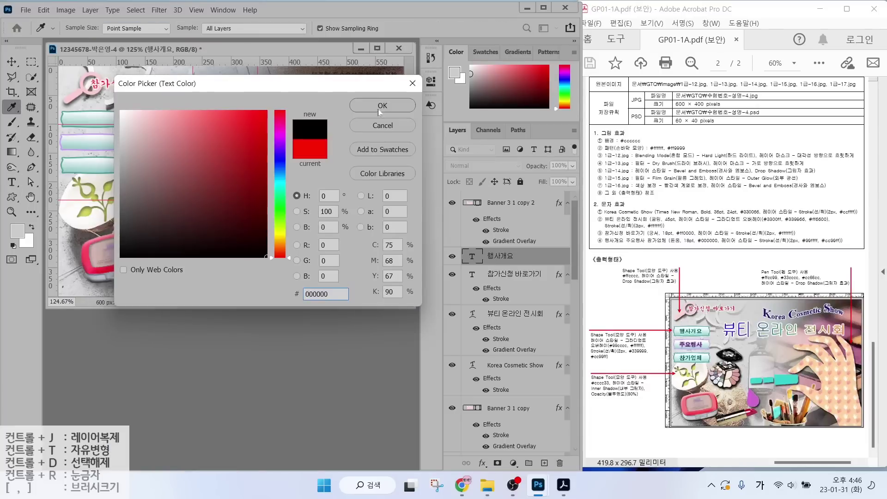
{"action": "left_click", "coordinate": [378, 109]}
Outline 행사개요 in lavender #cc99ff and place it on the top banner.
{"action": "left_click", "coordinate": [483, 464]}
{"action": "left_click", "coordinate": [499, 380]}
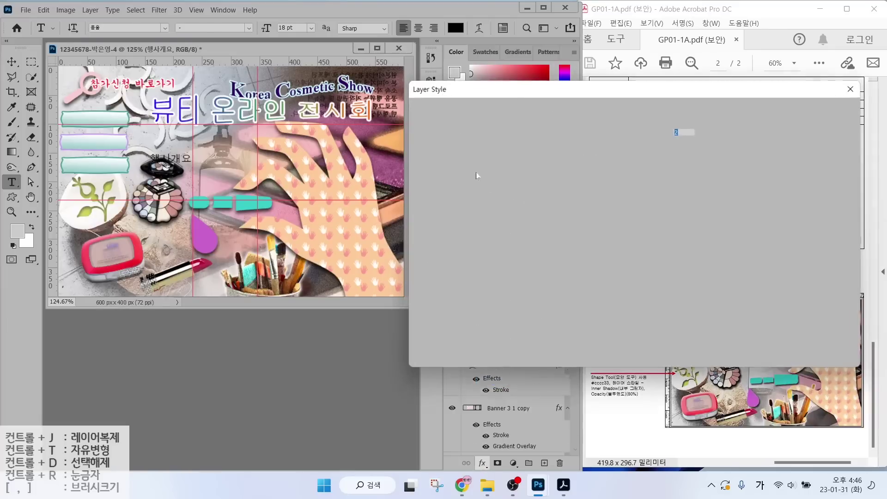
{"action": "left_click", "coordinate": [597, 216]}
{"action": "type", "text": "cc99ff"}
{"action": "key", "text": "Return"}
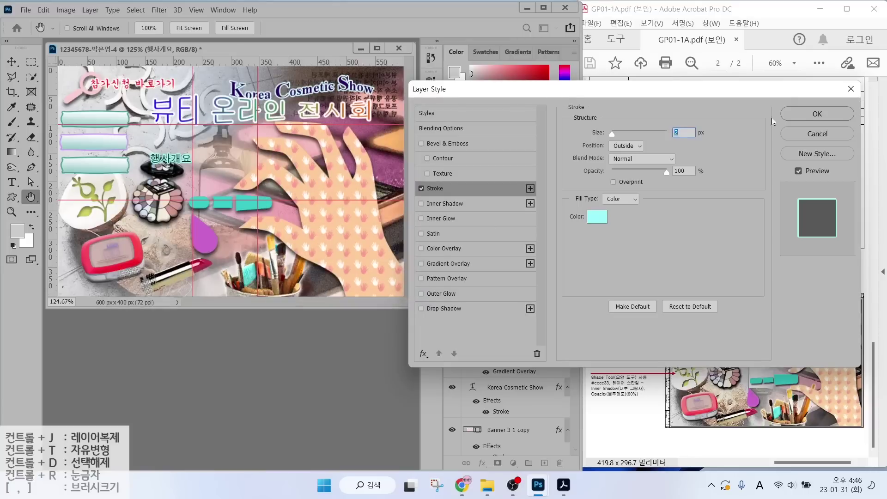
{"action": "left_click", "coordinate": [817, 114]}
{"action": "key", "text": "v"}
{"action": "left_click_drag", "start_coordinate": [164, 162], "coordinate": [91, 144]}
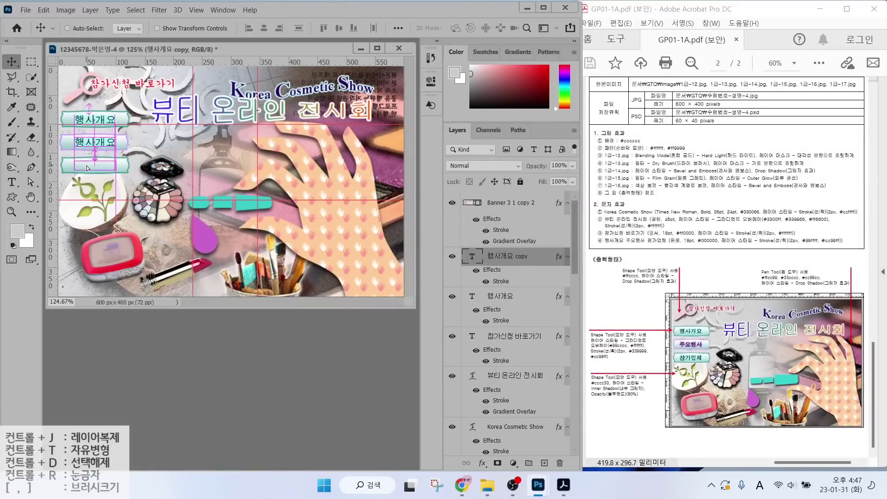
Duplicate the 행사개요 label, move it onto the third banner, and change it to 참가업체.
{"action": "key", "text": "ctrl+j"}
{"action": "left_click_drag", "start_coordinate": [510, 253], "coordinate": [510, 407]}
{"action": "key", "text": "t"}
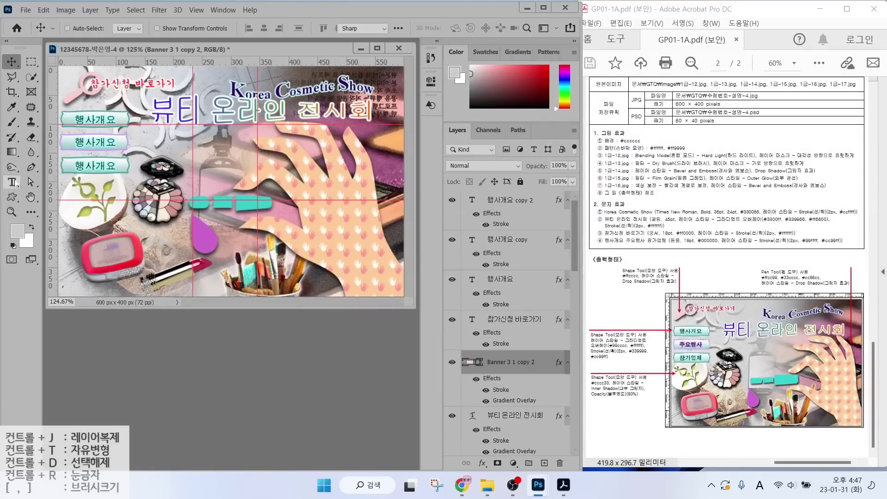
{"action": "double_click", "coordinate": [122, 161]}
{"action": "type", "text": "참가업체"}
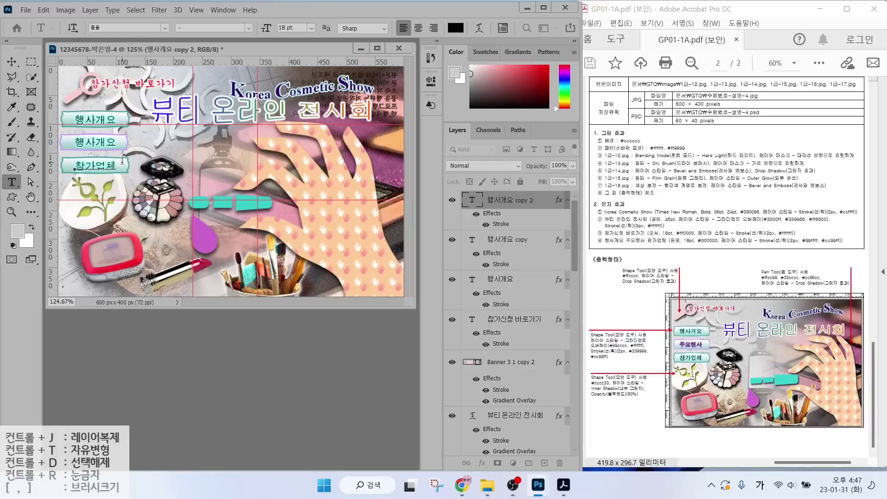
{"action": "key", "text": "ctrl+Return"}
Change the second banner's label text to 주요행사.
{"action": "double_click", "coordinate": [468, 245]}
{"action": "type", "text": "주요행사"}
{"action": "key", "text": "ctrl+Return"}
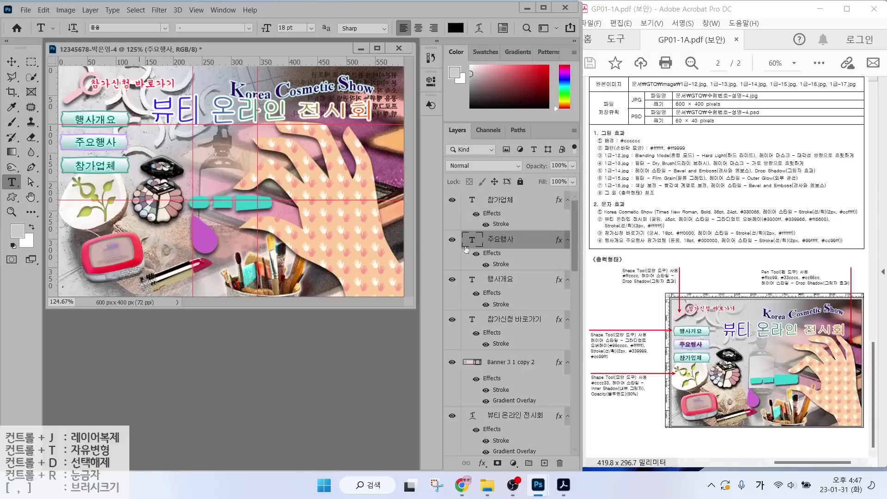
Set the 주요행사 text's Stroke colour to light purple #cc99ff.
{"action": "double_click", "coordinate": [500, 265]}
{"action": "left_click", "coordinate": [597, 216]}
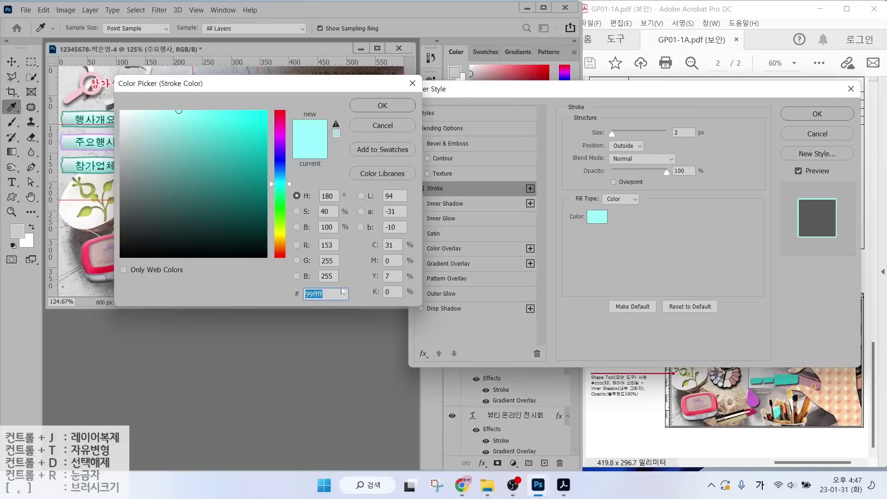
{"action": "type", "text": "cc99ff"}
{"action": "key", "text": "Return"}
{"action": "key", "text": "Return"}
{"action": "left_click", "coordinate": [12, 62]}
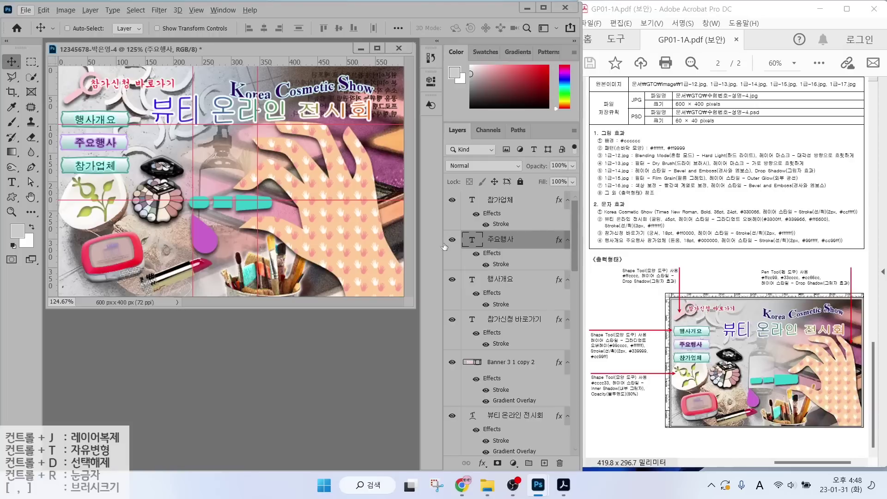
Drag Banner 3 1 copy 2 below the Korea Cosmetic Show layer in the Layers panel.
{"action": "scroll", "coordinate": [490, 277], "scroll_direction": "down", "scroll_amount": 2}
{"action": "left_click_drag", "start_coordinate": [497, 277], "coordinate": [502, 418]}
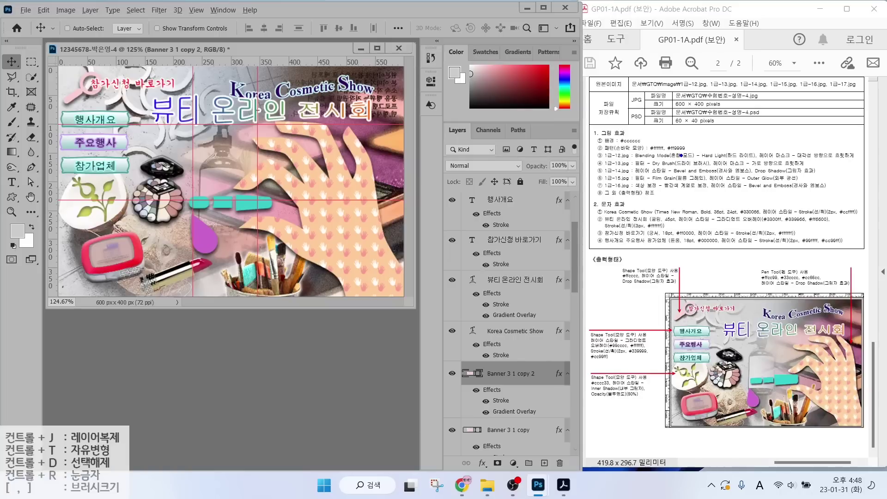
{"action": "mouse_move", "coordinate": [723, 136]}
{"action": "left_mouse_down"}
{"action": "mouse_move", "coordinate": [681, 155]}
{"action": "mouse_move", "coordinate": [734, 189]}
{"action": "left_mouse_up"}
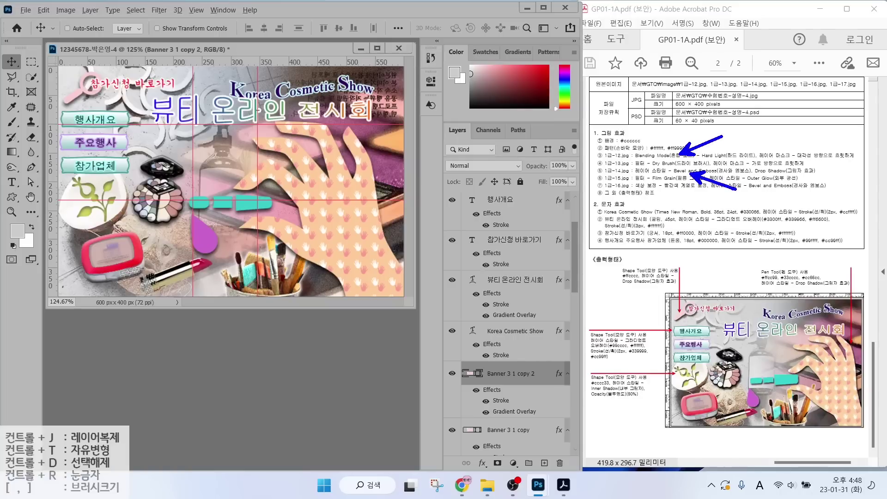
{"action": "key", "text": "Escape"}
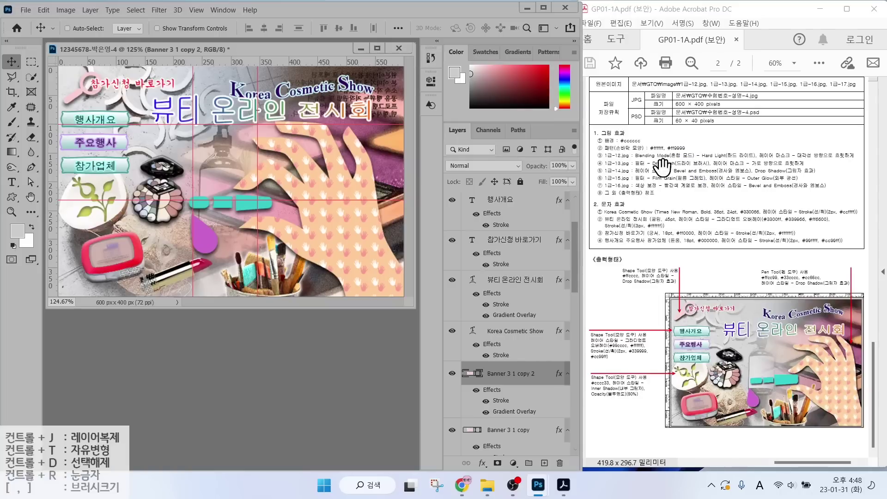
Make several small drag adjustments in the right-hand panels and on the canvas.
{"action": "left_click_drag", "start_coordinate": [675, 109], "coordinate": [736, 110]}
{"action": "left_click_drag", "start_coordinate": [646, 107], "coordinate": [641, 93]}
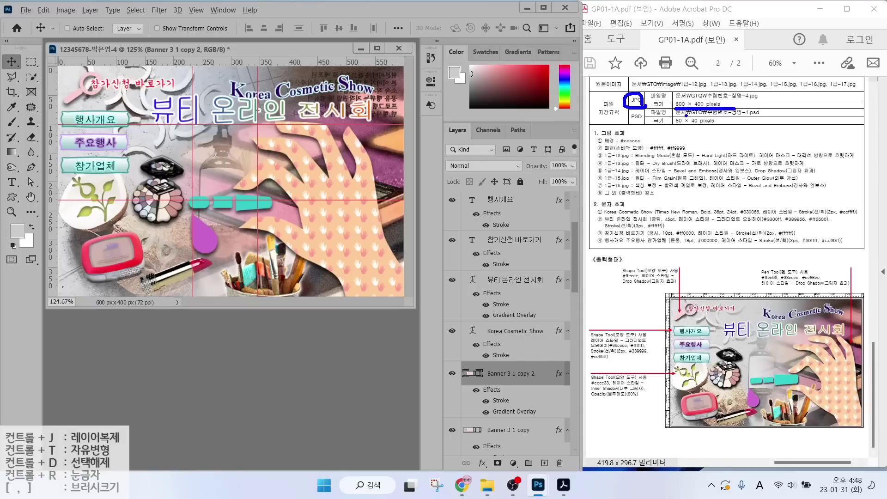
{"action": "left_click_drag", "start_coordinate": [676, 126], "coordinate": [730, 126]}
{"action": "left_click_drag", "start_coordinate": [643, 124], "coordinate": [645, 110]}
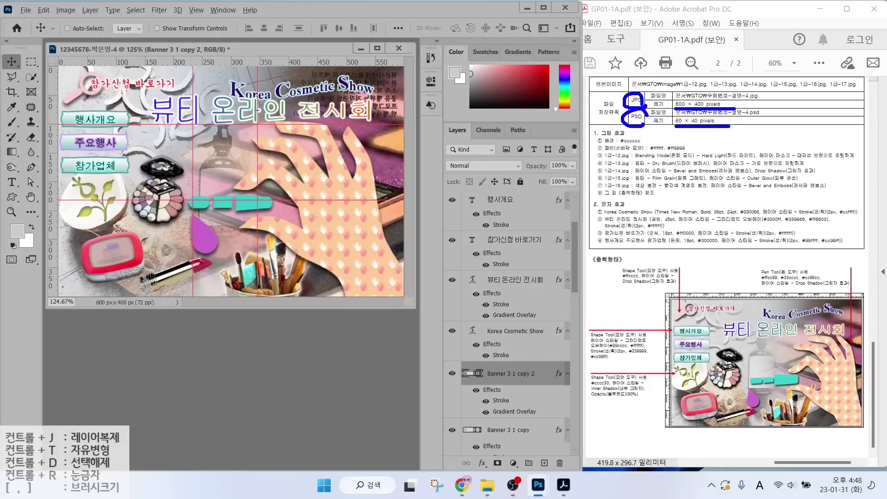
{"action": "key", "text": "Escape"}
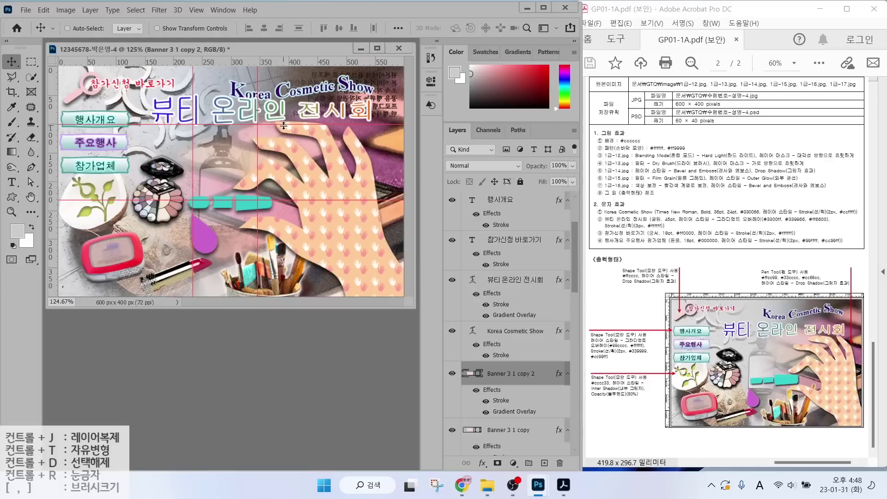
{"action": "left_click_drag", "start_coordinate": [260, 75], "coordinate": [304, 47]}
{"action": "key", "text": "Escape"}
Clear all guides and save the poster as a JPEG in the GTQ folder with default quality.
{"action": "left_click", "coordinate": [196, 11]}
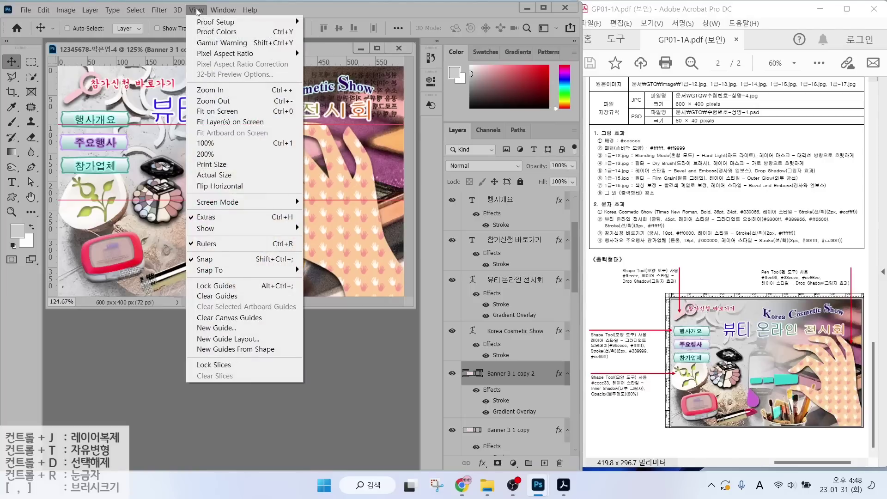
{"action": "left_click", "coordinate": [226, 298]}
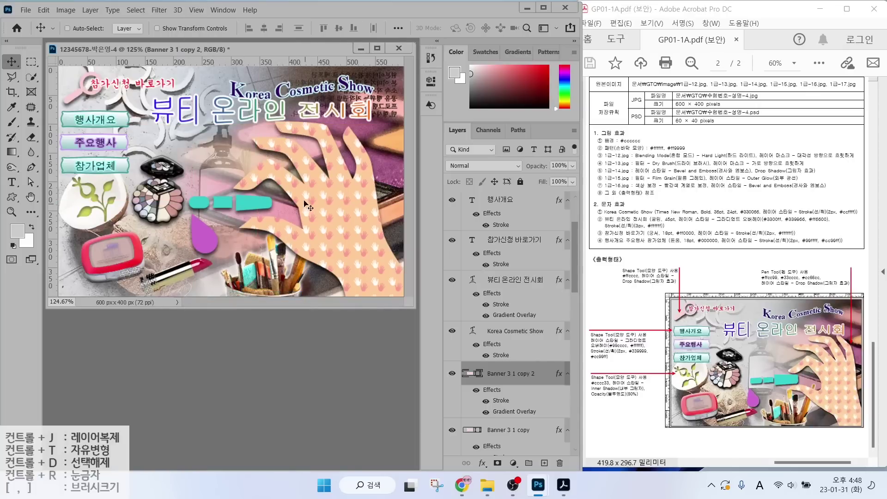
{"action": "left_click", "coordinate": [30, 12]}
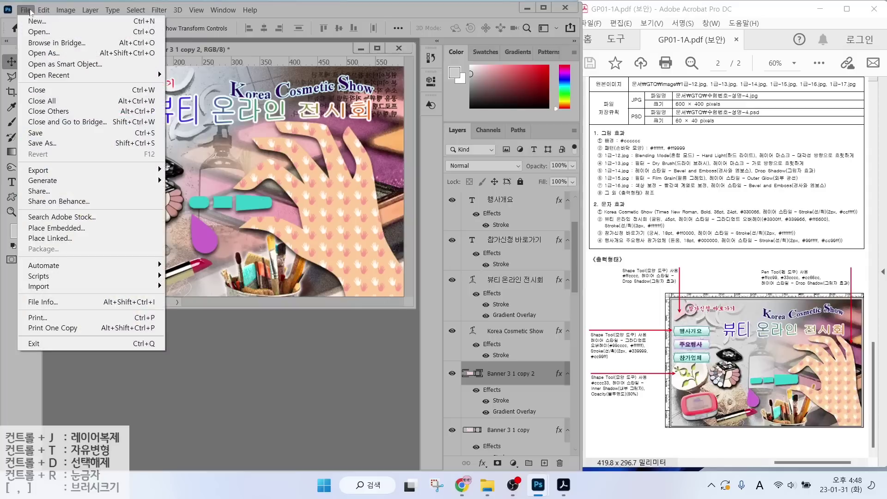
{"action": "left_click", "coordinate": [50, 133]}
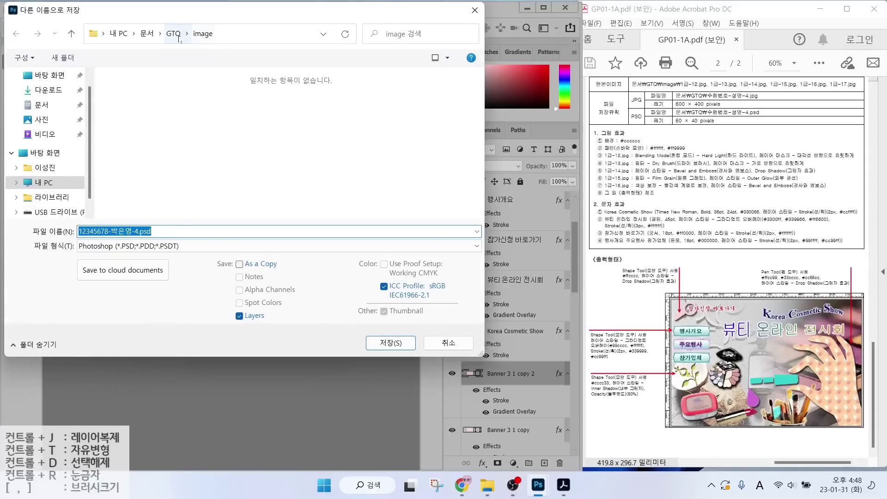
{"action": "left_click", "coordinate": [173, 33]}
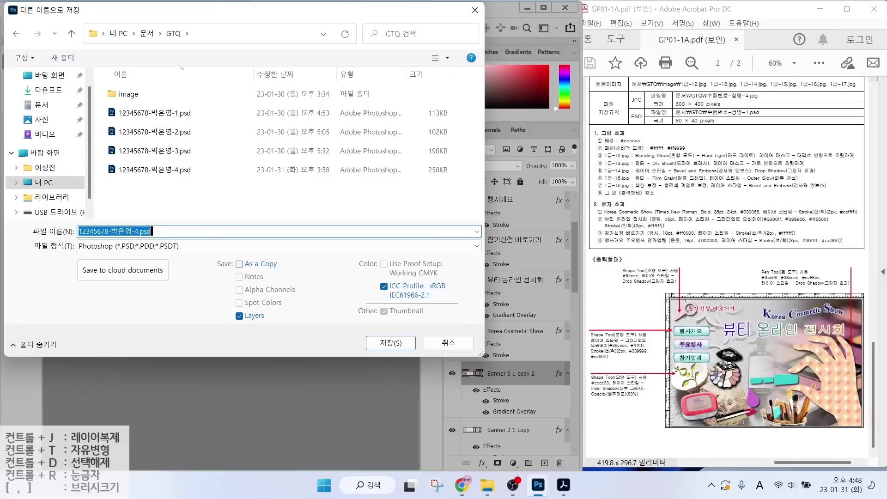
{"action": "left_click", "coordinate": [138, 246]}
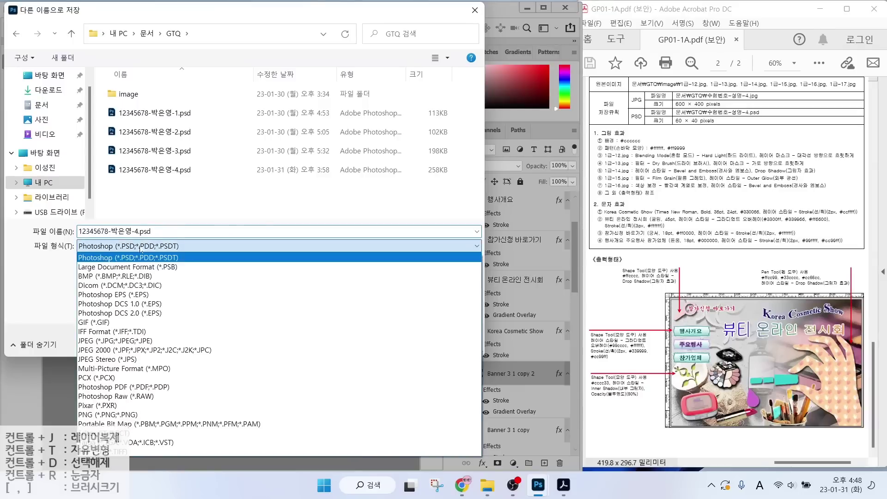
{"action": "left_click", "coordinate": [101, 341]}
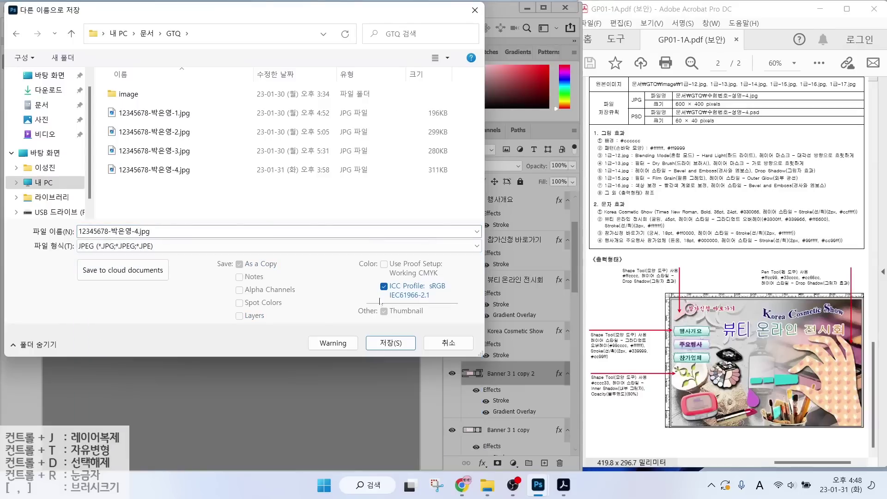
{"action": "left_click", "coordinate": [375, 343]}
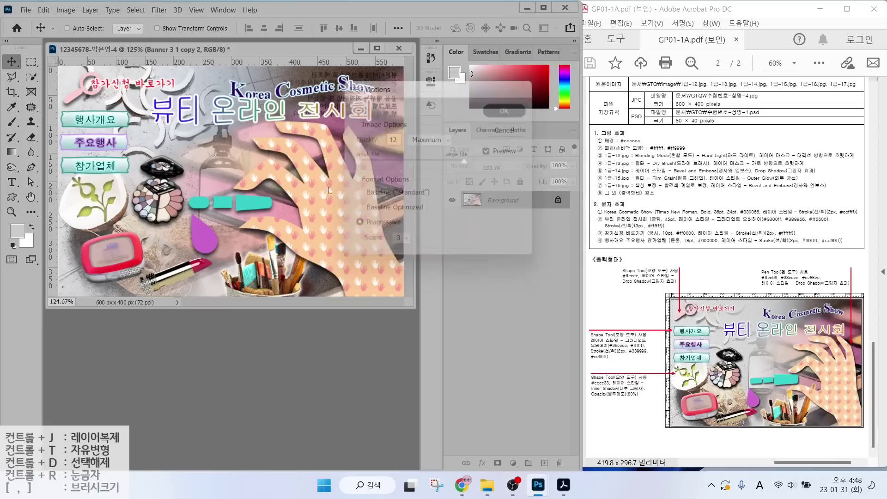
{"action": "key", "text": "Return"}
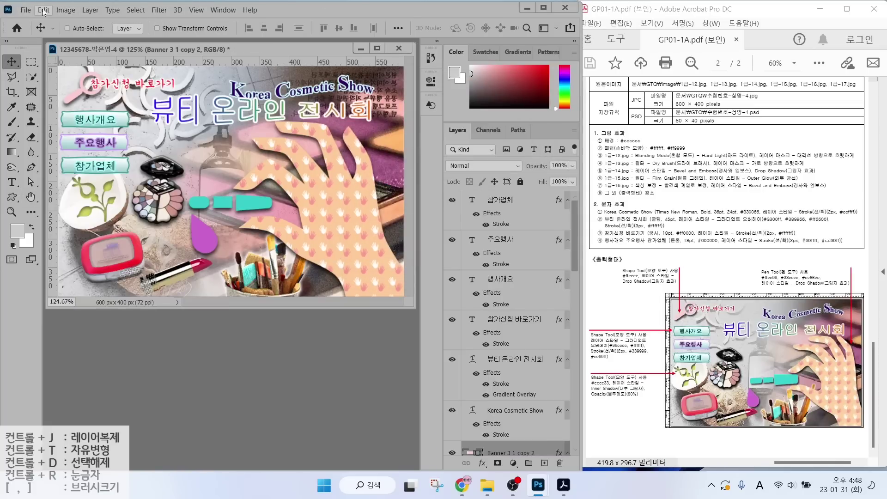
Resize the image to 60 px wide (40 px high) in Image Size.
{"action": "left_click", "coordinate": [44, 10]}
{"action": "mouse_move", "coordinate": [66, 10]}
{"action": "left_click", "coordinate": [92, 90]}
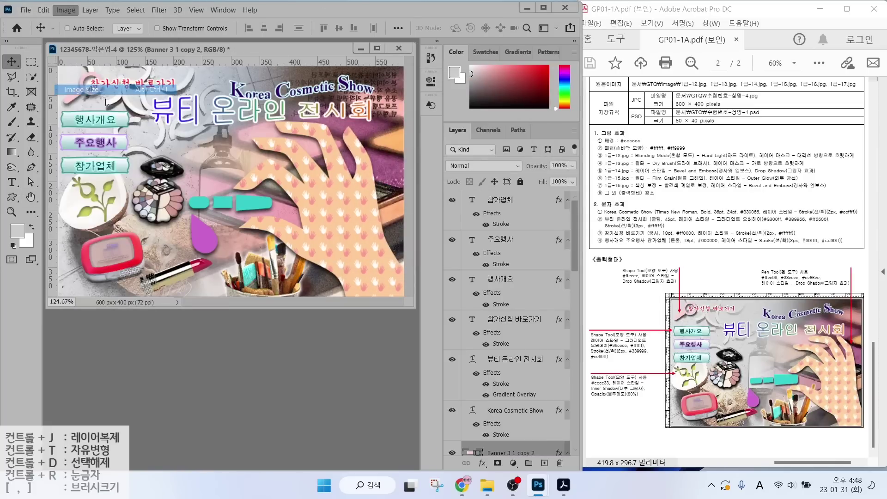
{"action": "type", "text": "60"}
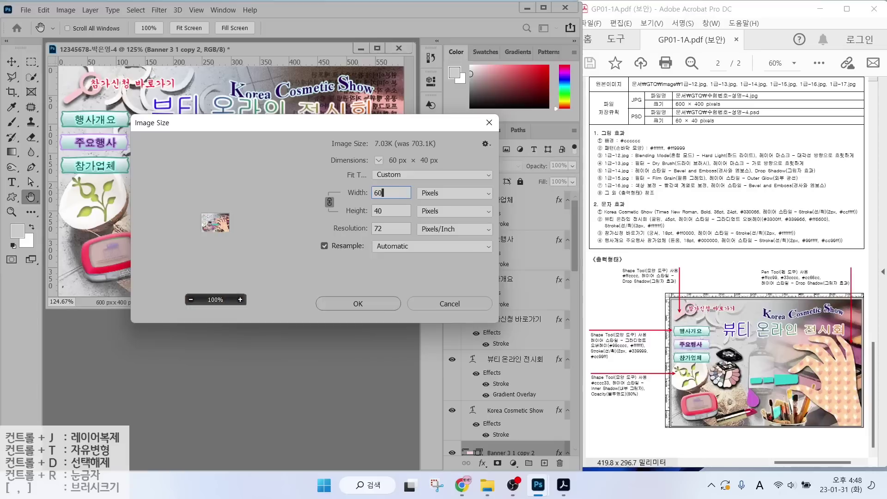
{"action": "key", "text": "Return"}
{"action": "key", "text": "v"}
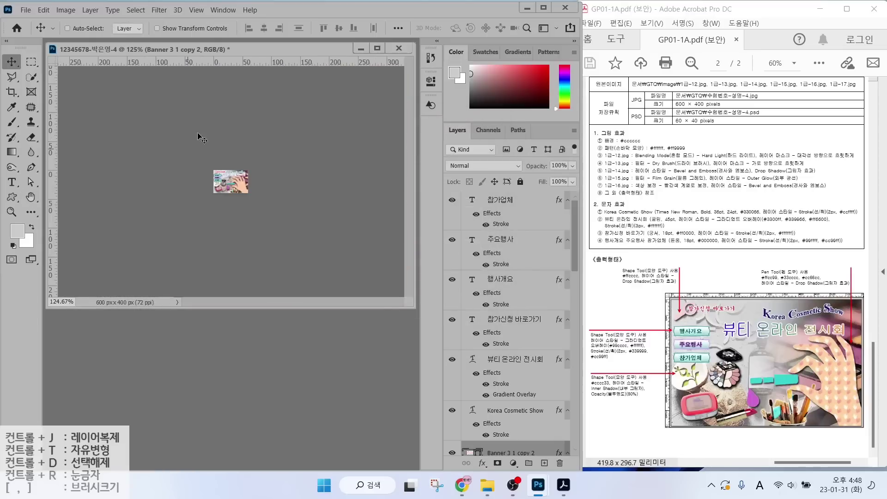
Save the reduced image as a PSD in the GTQ folder.
{"action": "left_click", "coordinate": [25, 10]}
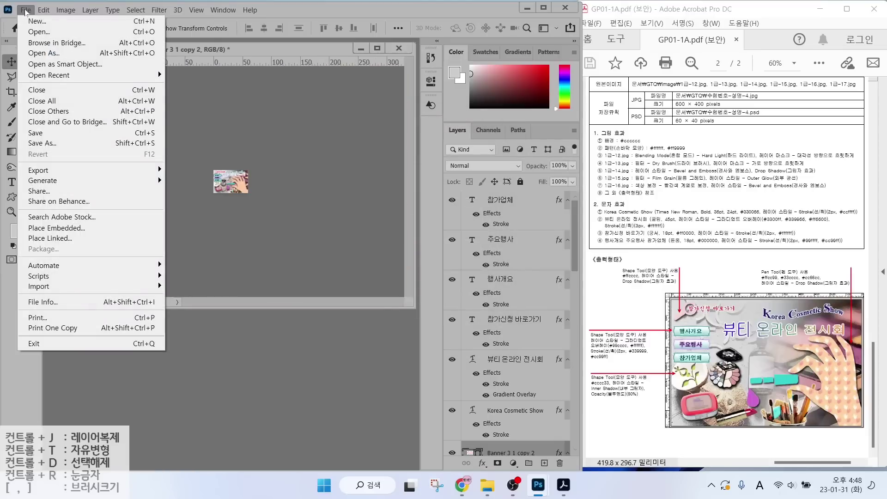
{"action": "left_click", "coordinate": [46, 134]}
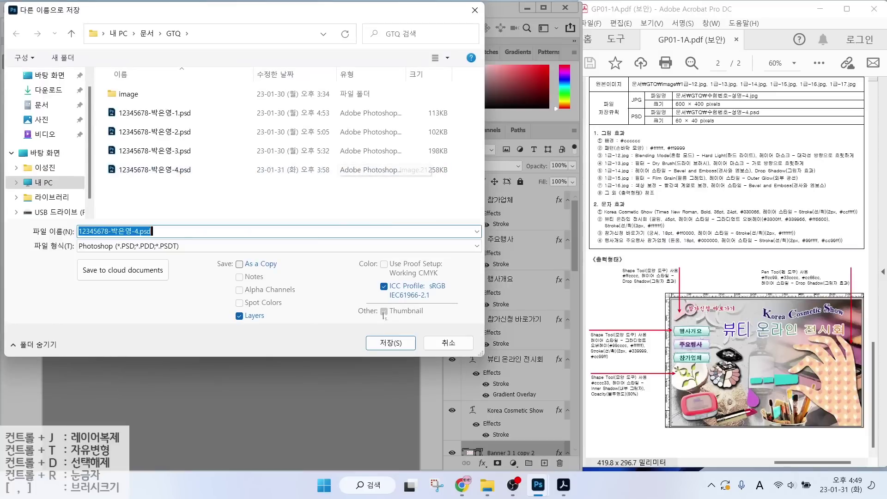
{"action": "left_click", "coordinate": [390, 343]}
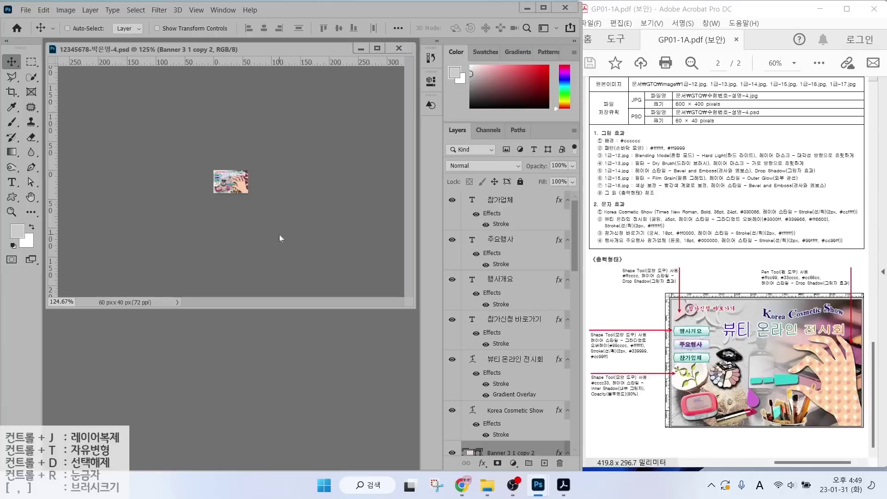